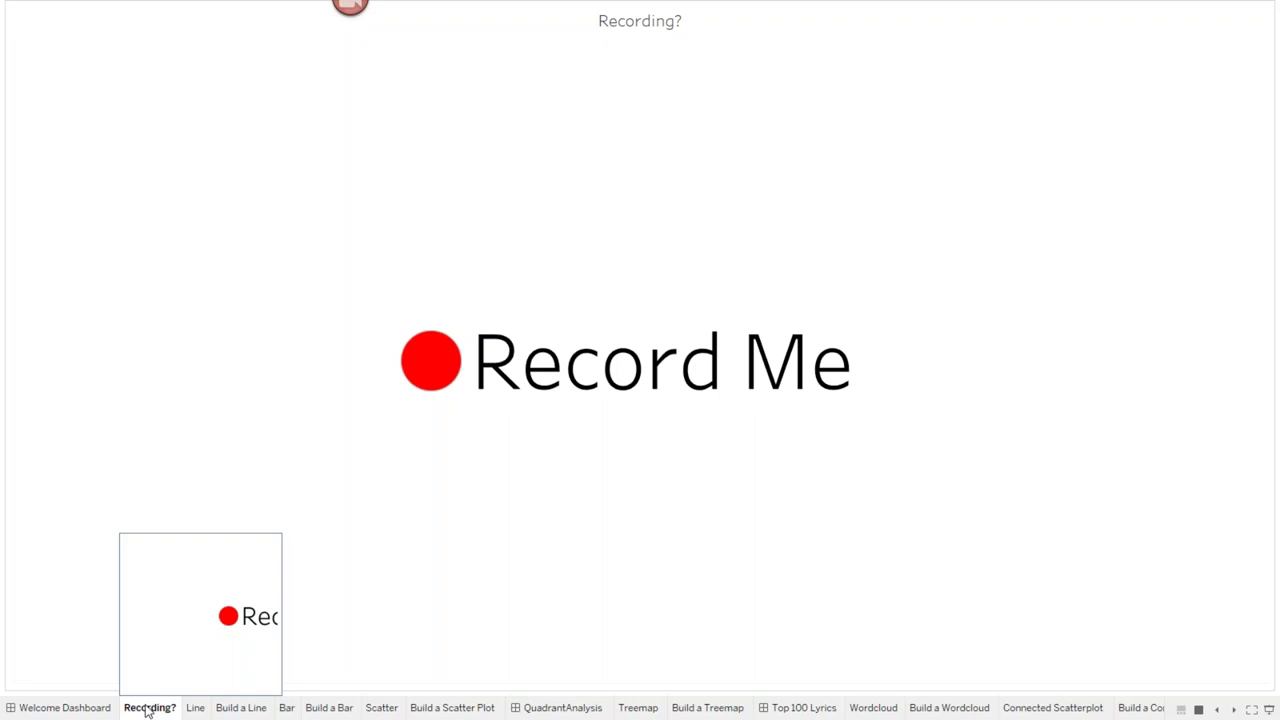
- Open the Line worksheet from the presentation view and leave presentation mode to show its authoring workspace
click(77, 710)
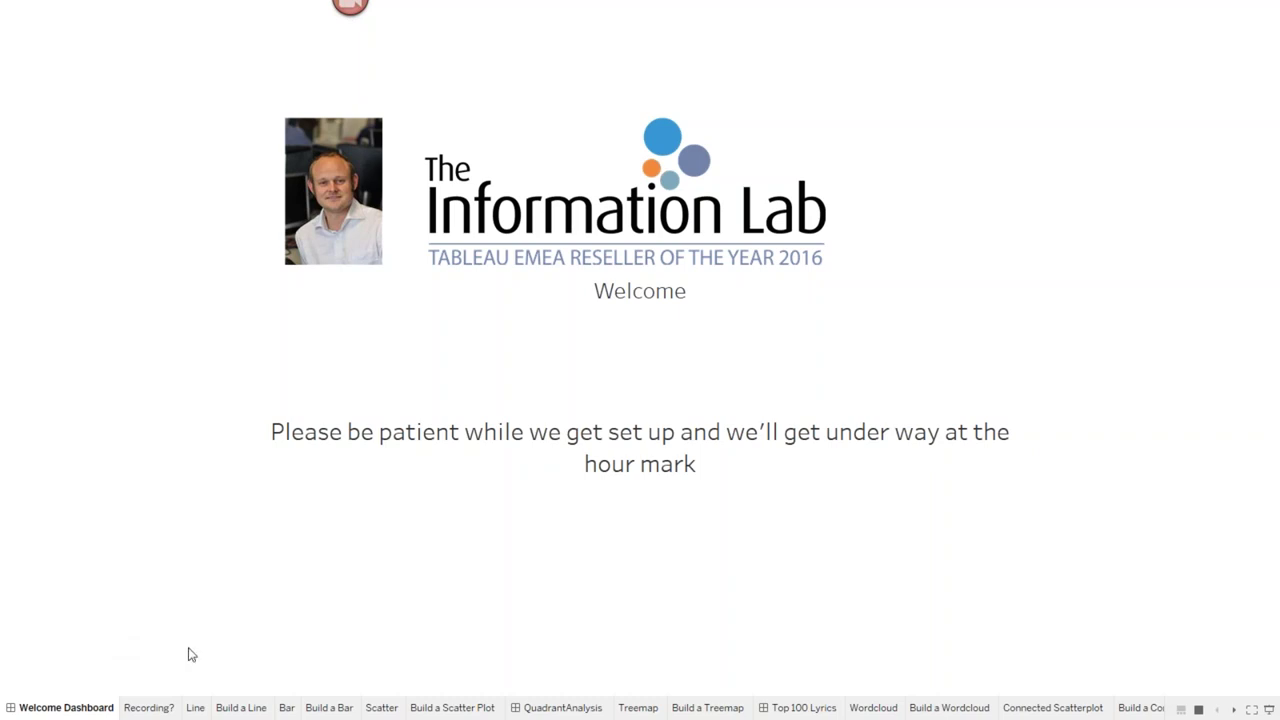
click(192, 709)
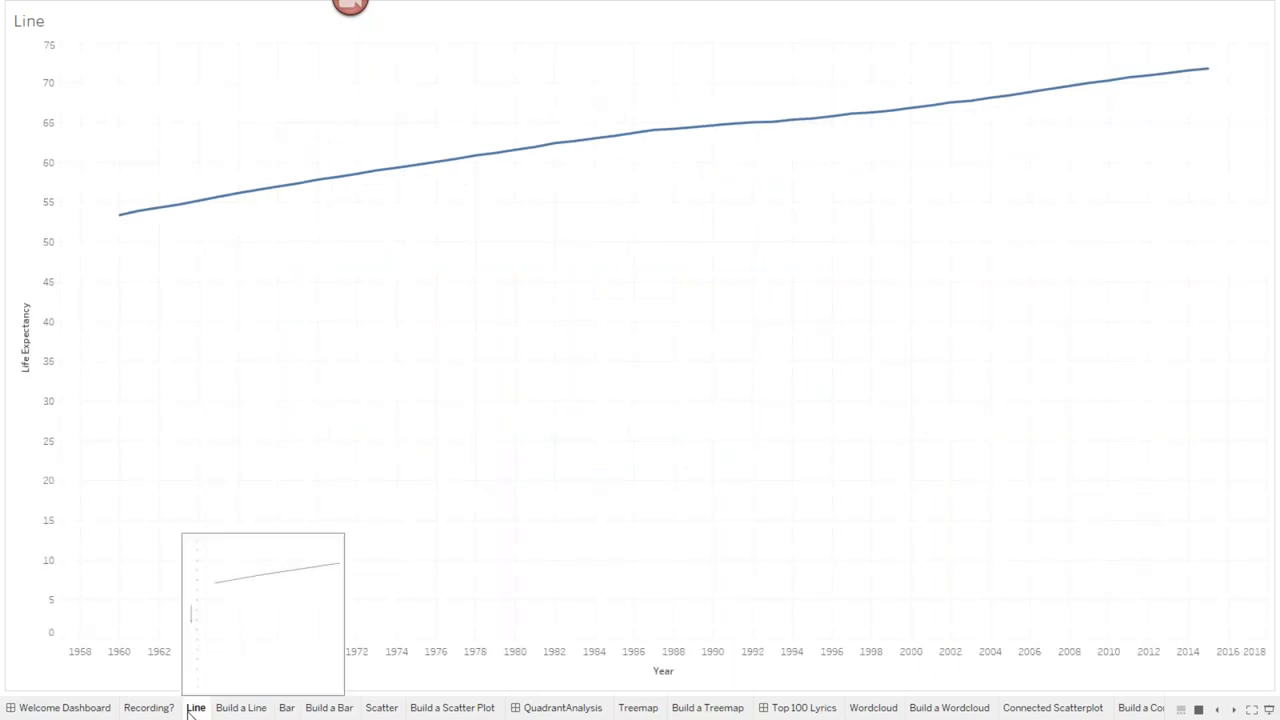
key(Escape)
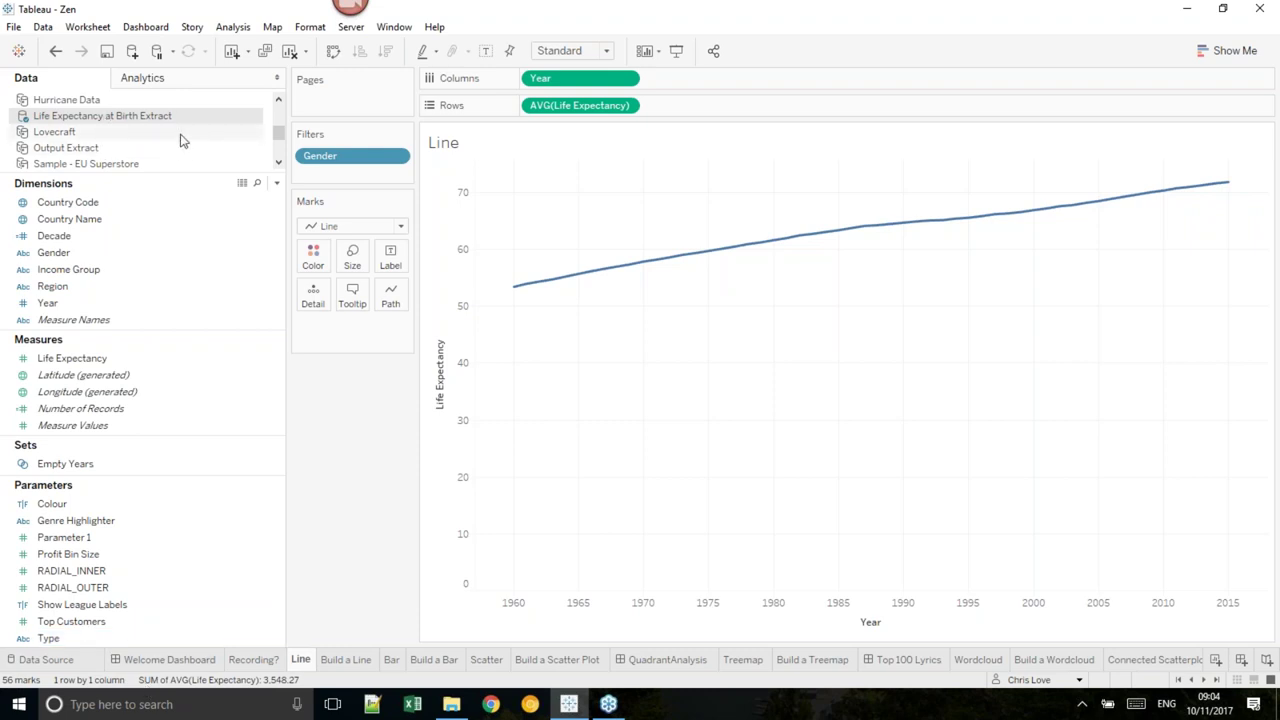
click(126, 302)
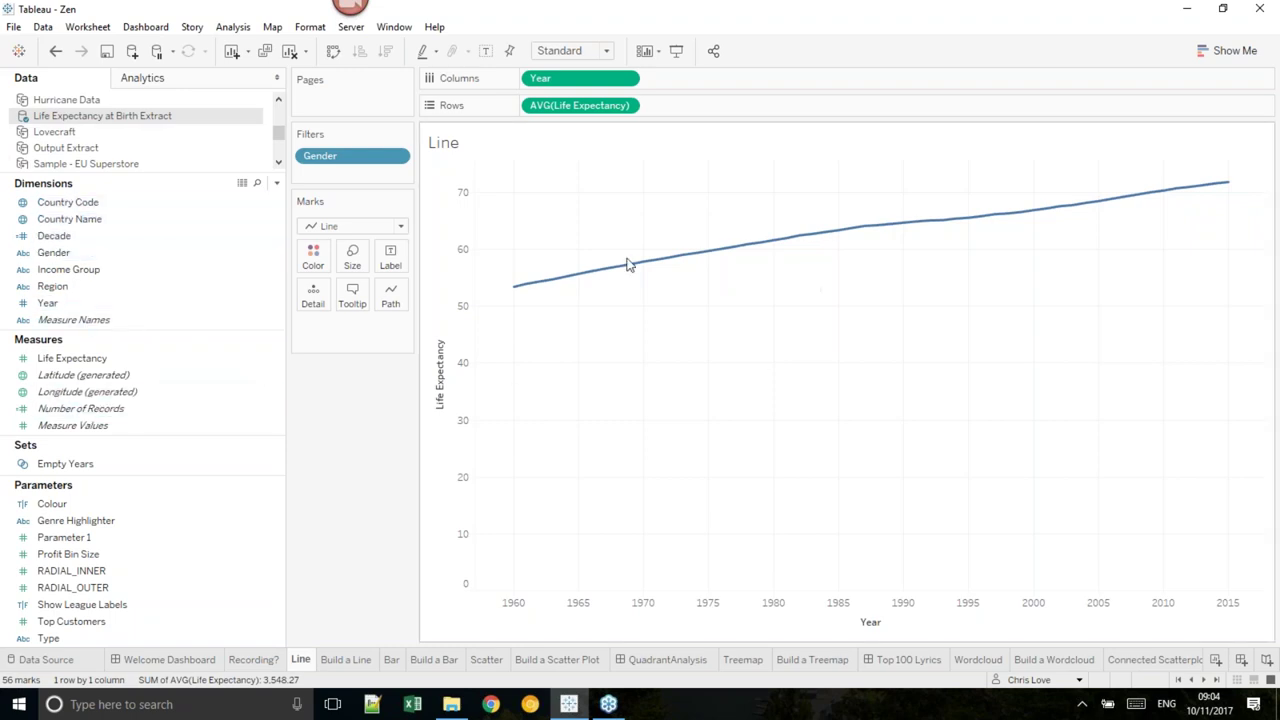
mouse_move(682, 254)
- On the Build a Line worksheet, plot average Life Expectancy on Rows against Year on Columns
click(353, 668)
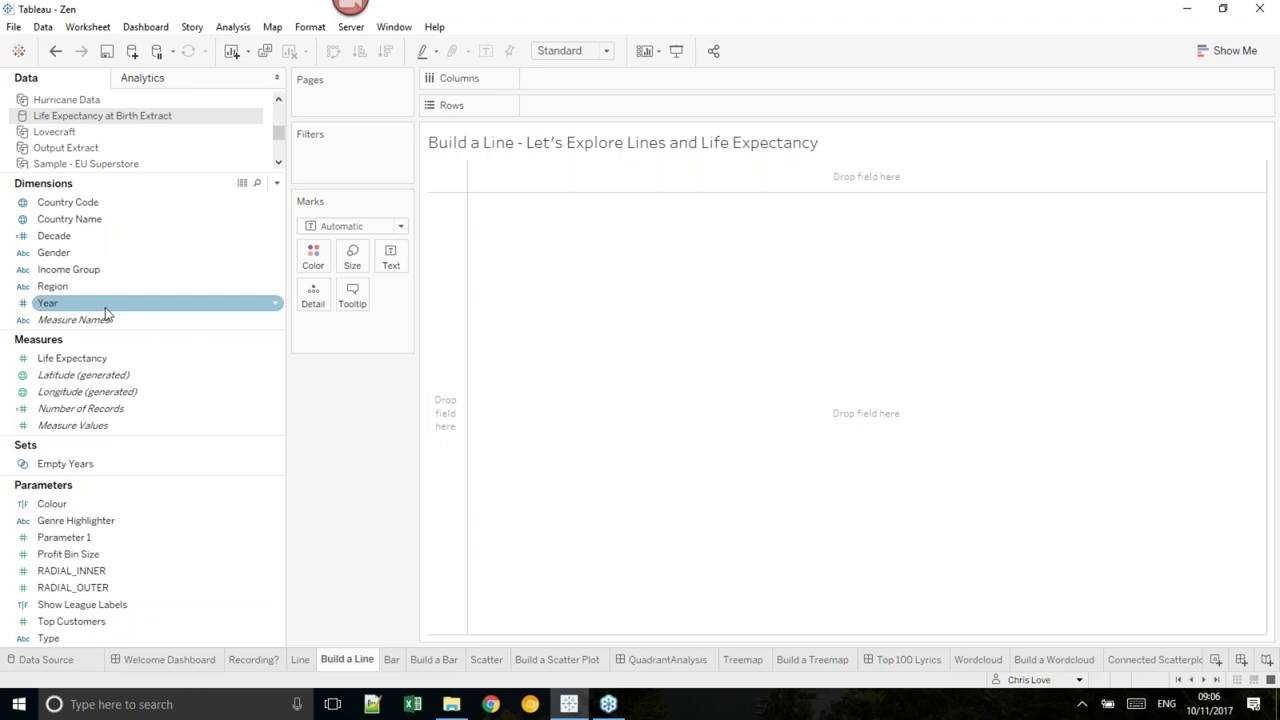
mouse_move(105, 313)
mouse_down()
mouse_move(206, 306)
mouse_move(596, 79)
mouse_up()
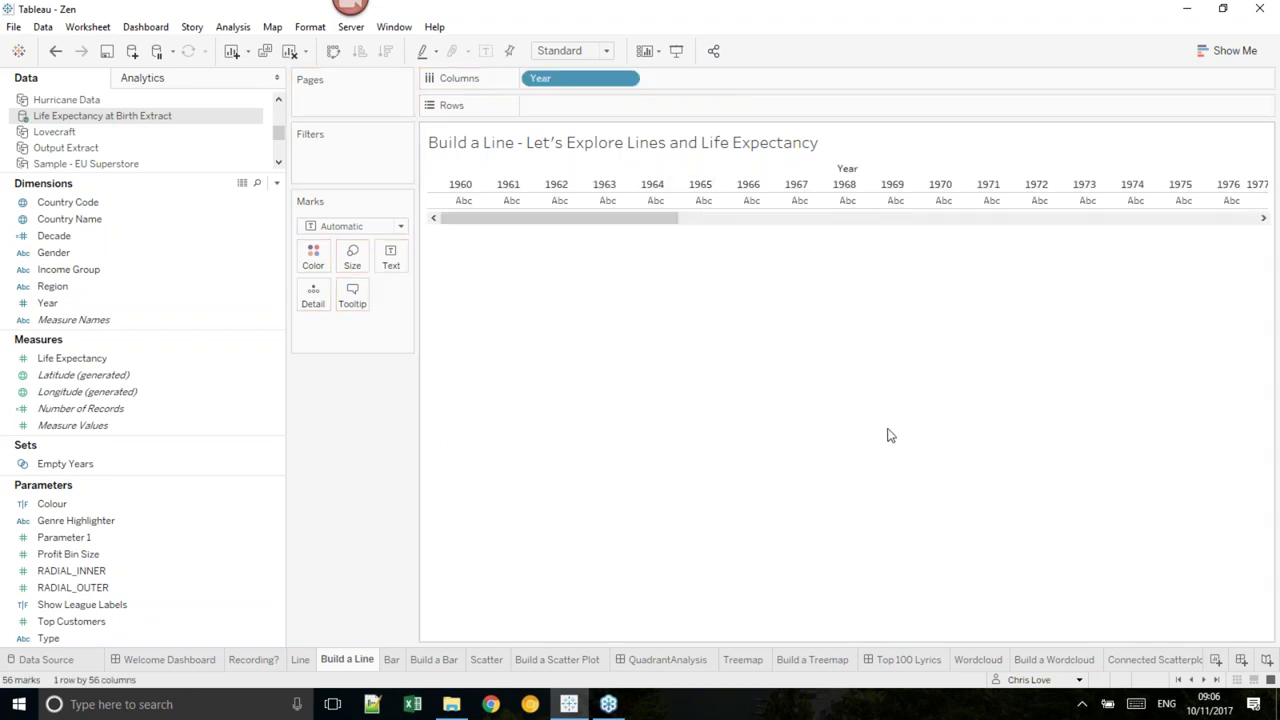
click(127, 367)
drag(127, 367, 576, 118)
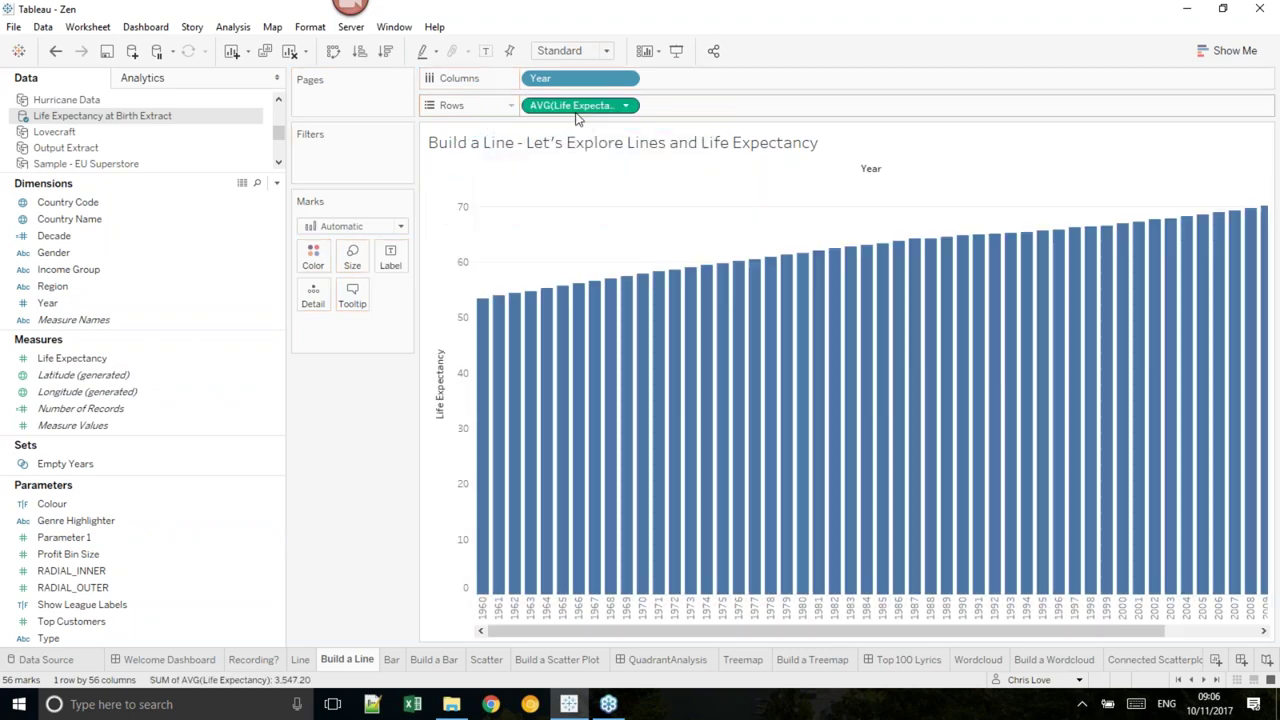
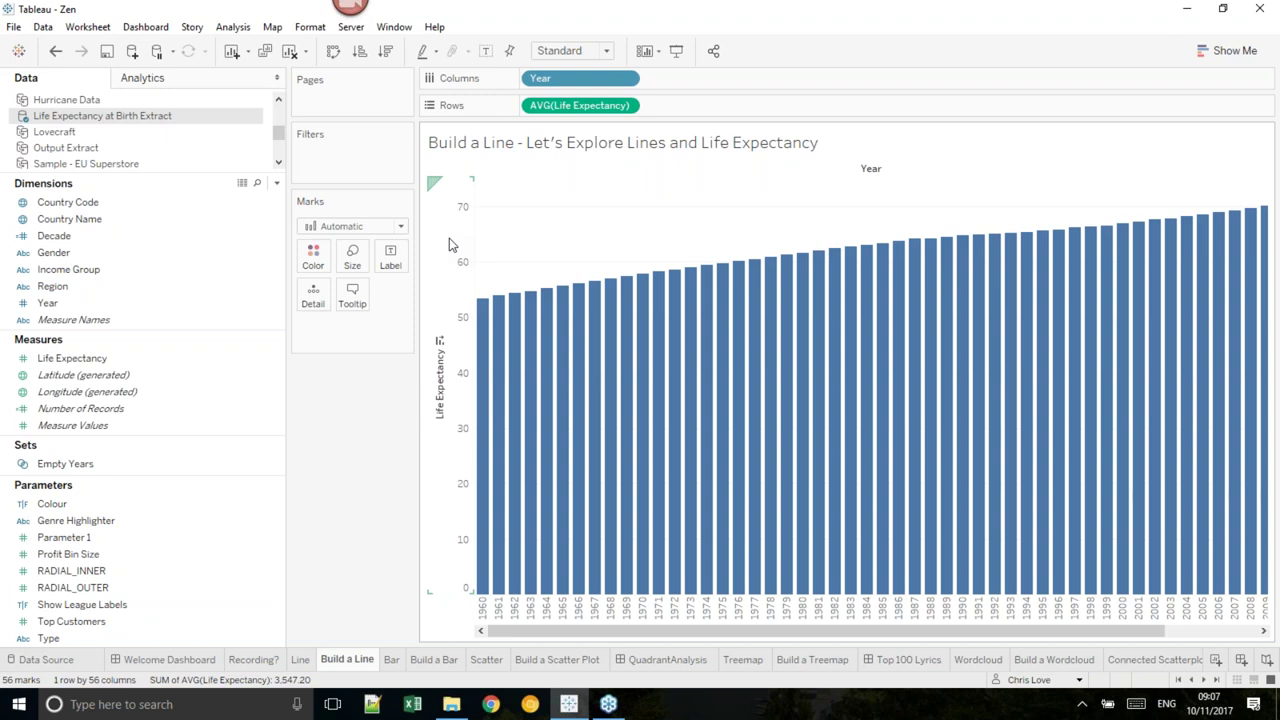
- Fit the chart to Entire View and convert the Year field on Columns to continuous
click(605, 51)
click(586, 117)
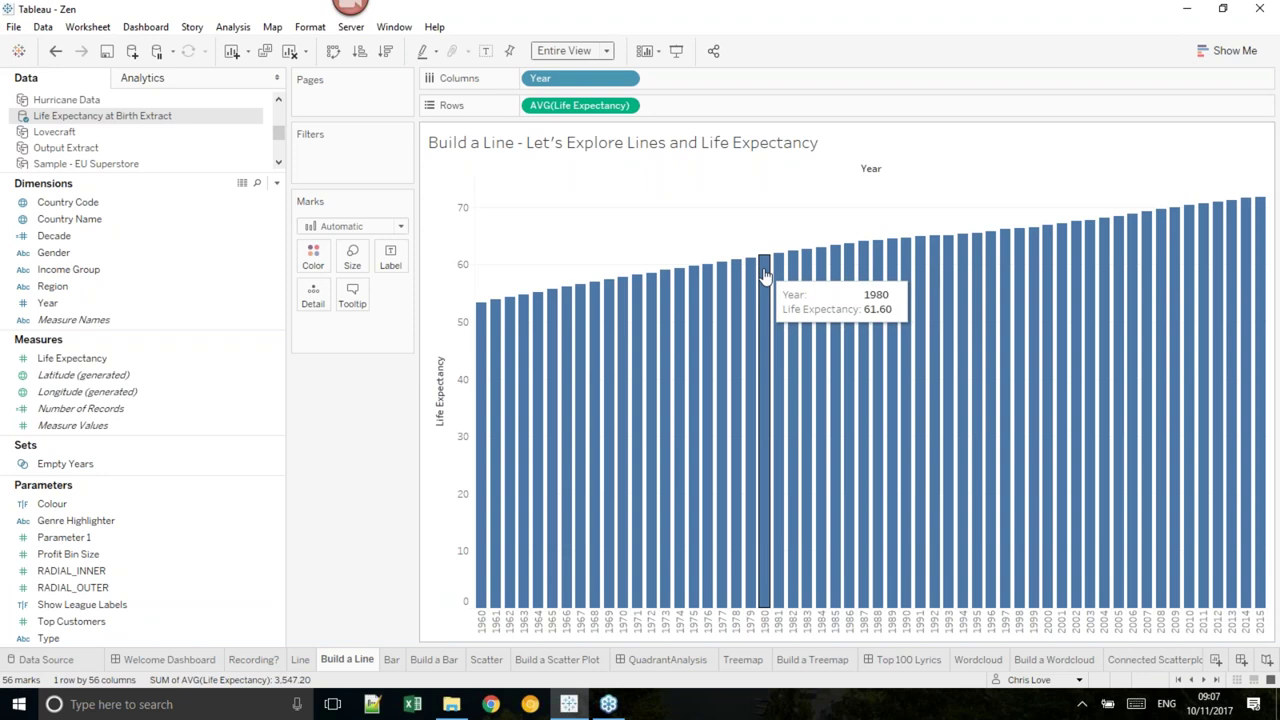
click(628, 81)
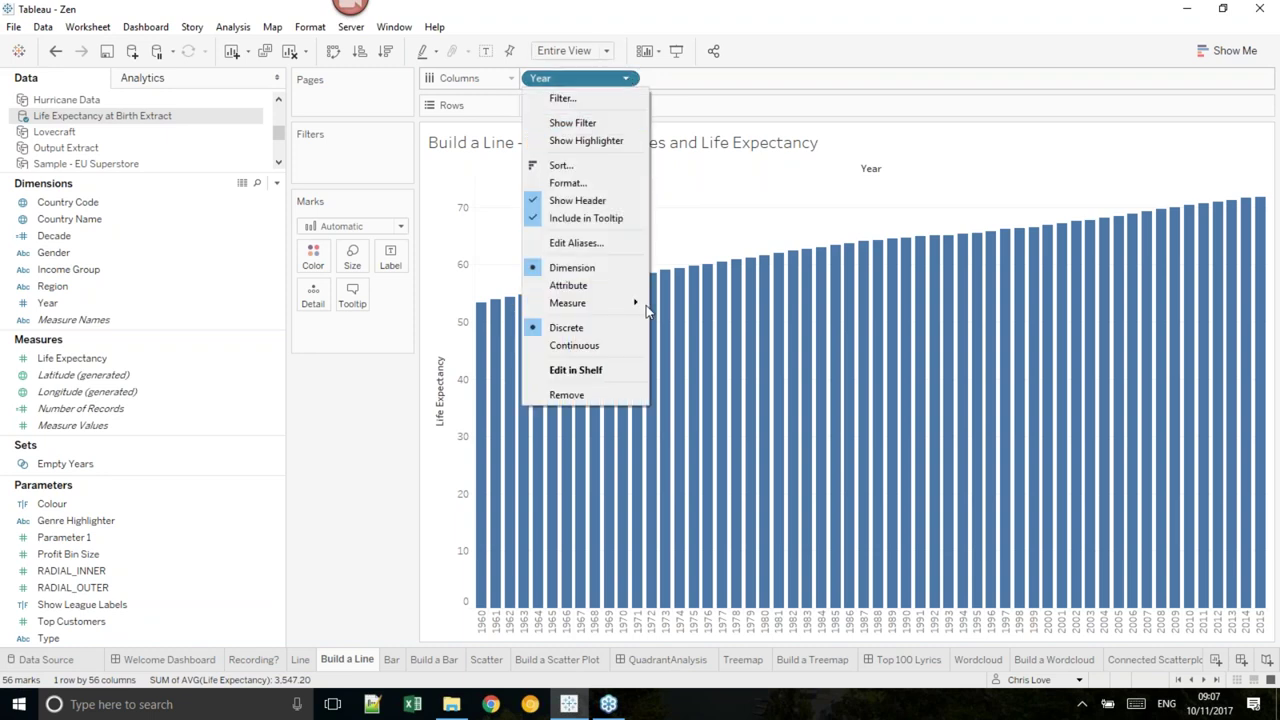
click(601, 345)
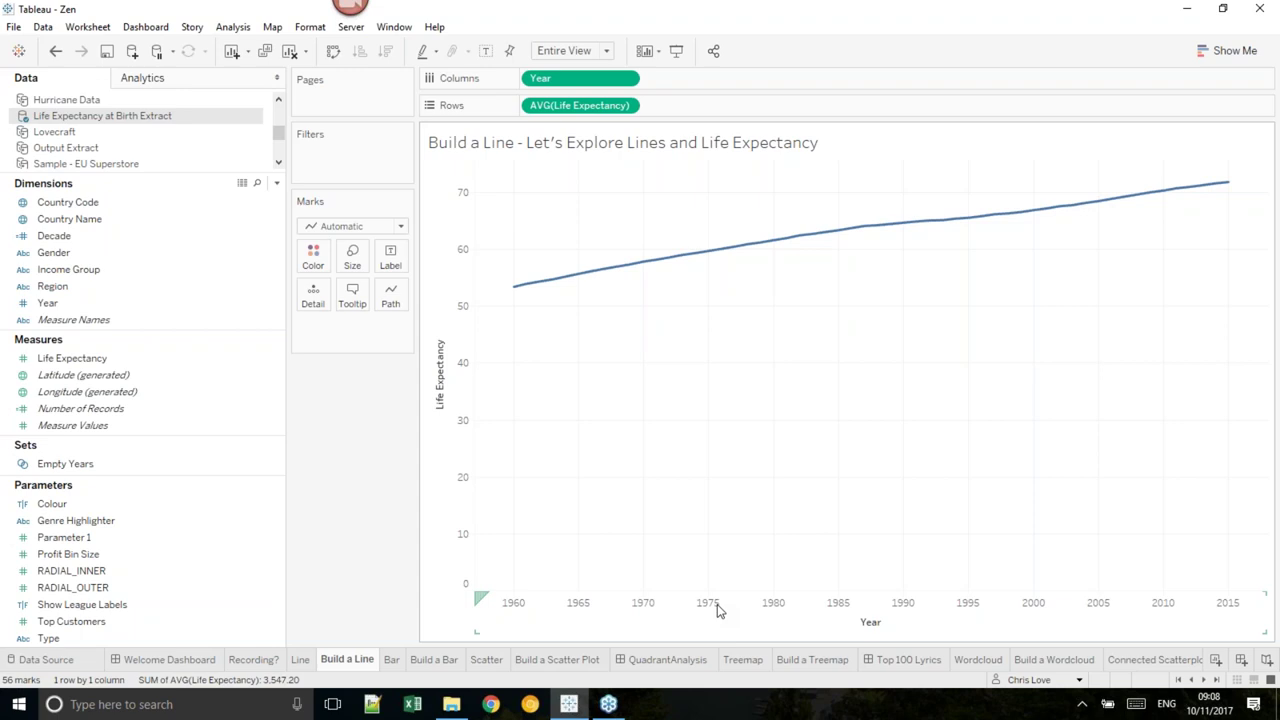
- Try a per-pane average reference line on the Life Expectancy axis and undo it
right_click(451, 248)
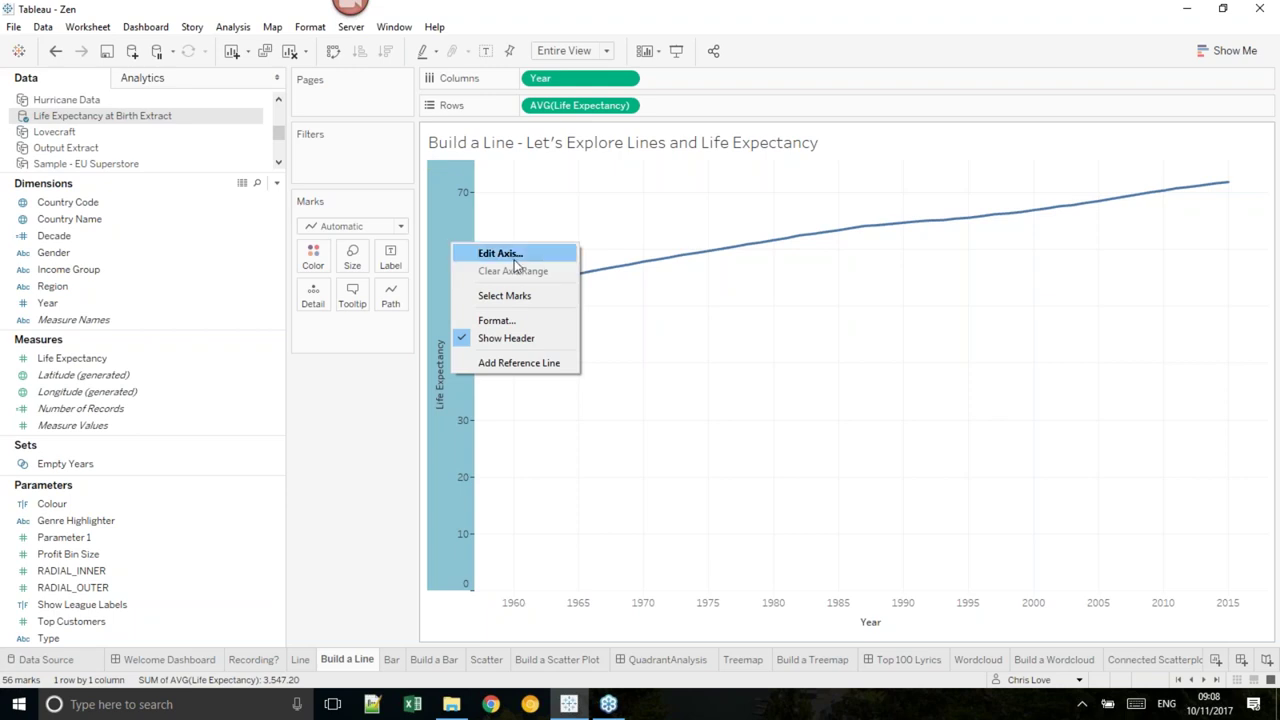
click(537, 364)
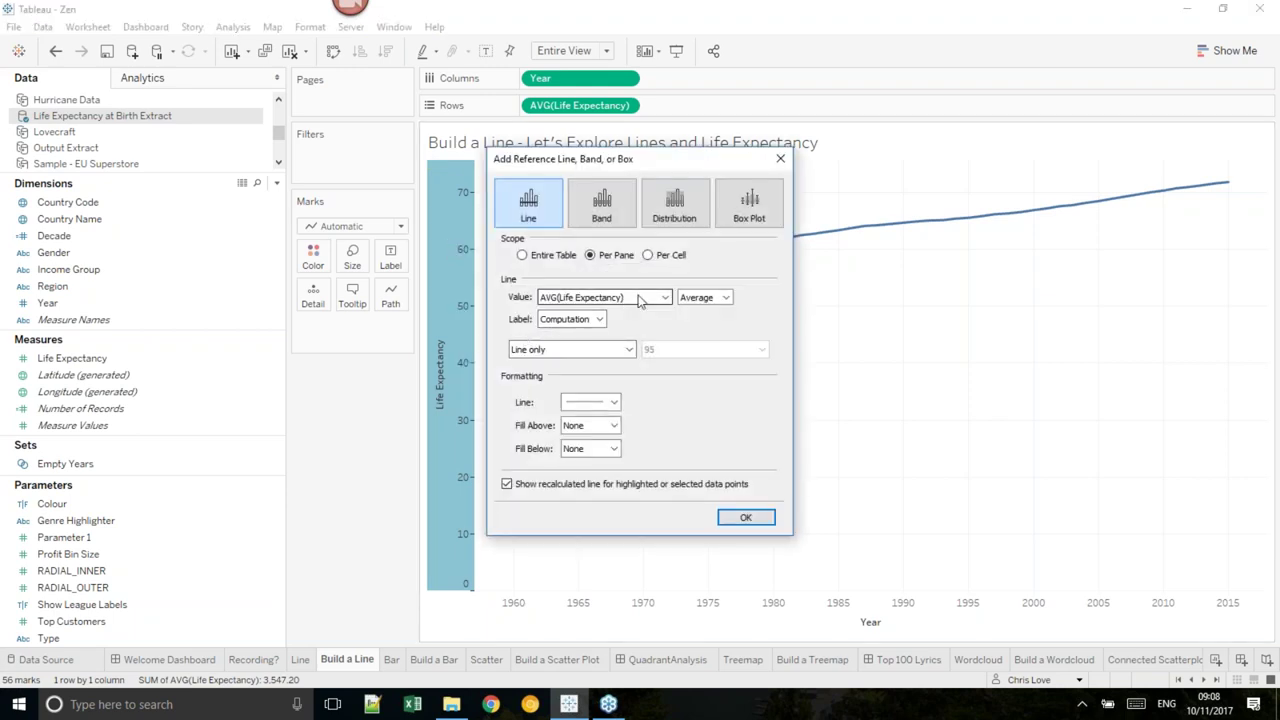
click(748, 517)
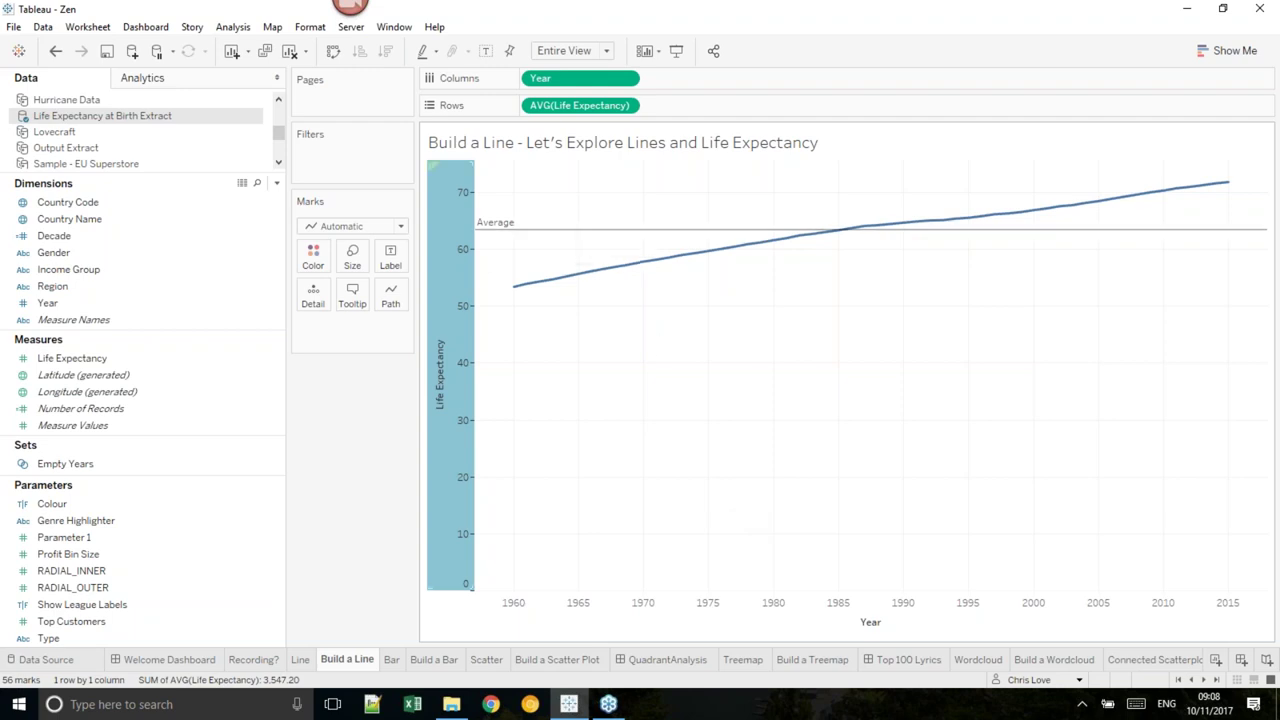
right_click(443, 245)
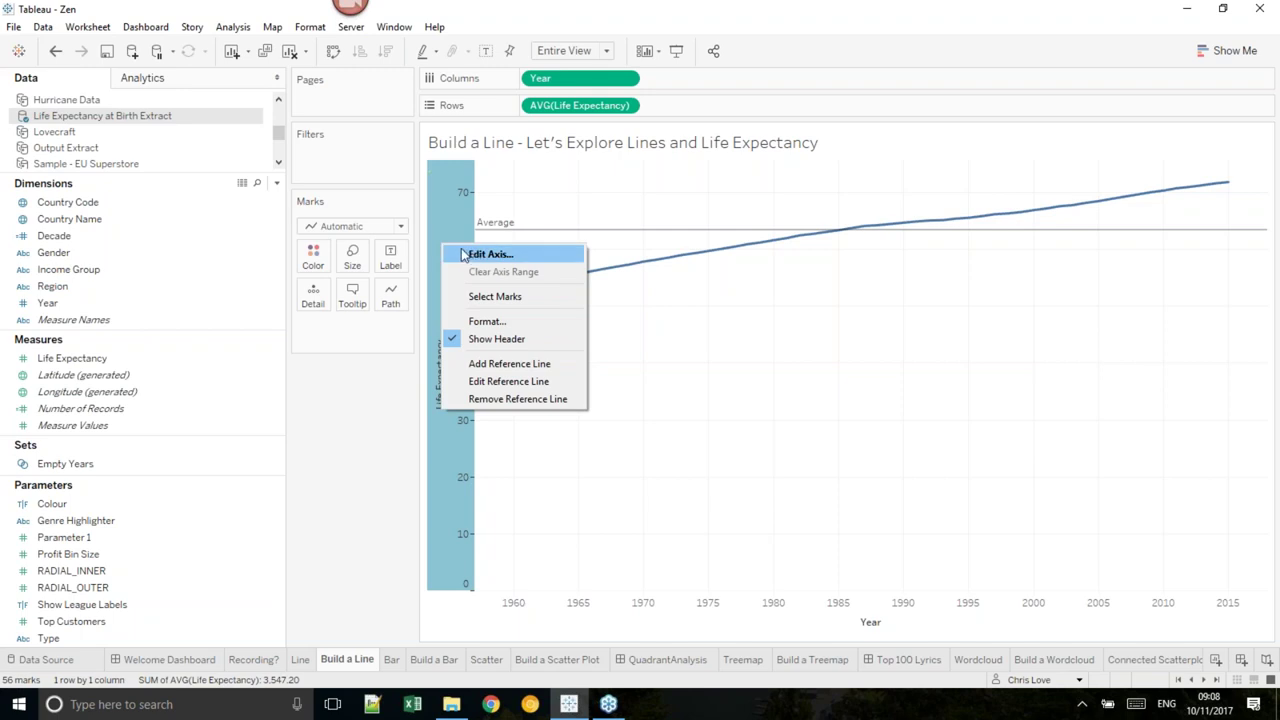
click(532, 199)
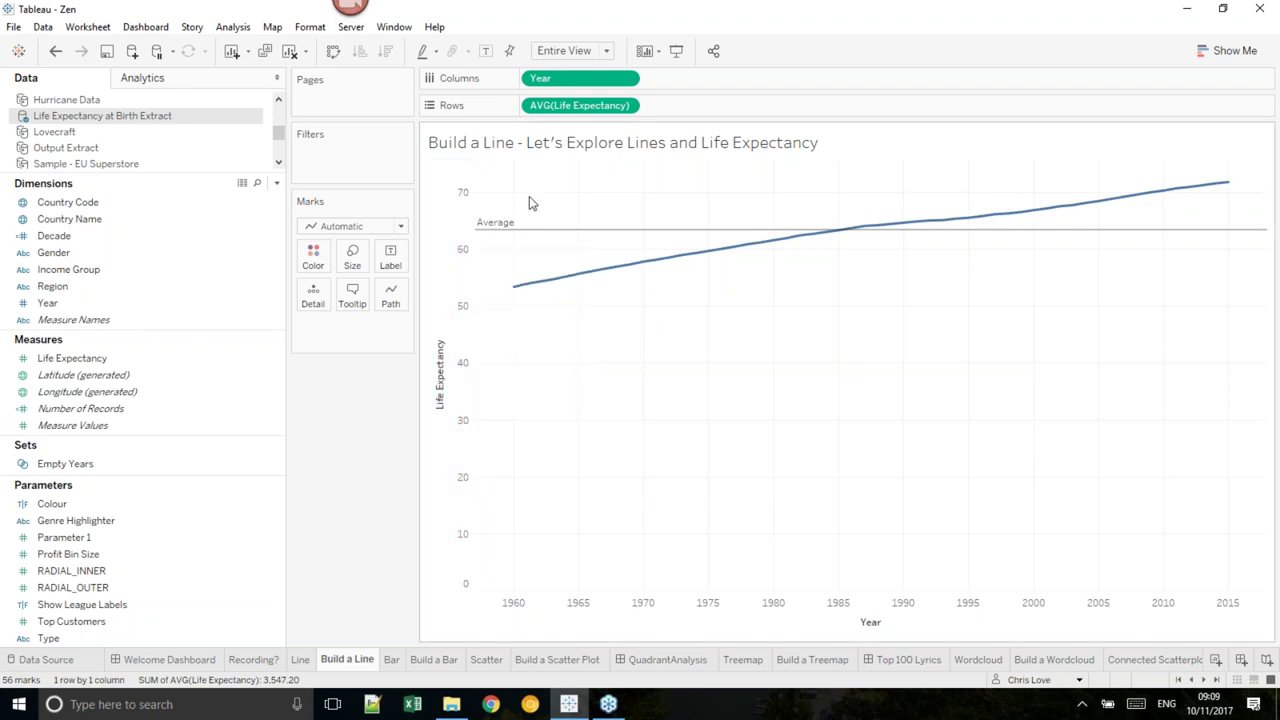
key(ctrl+z)
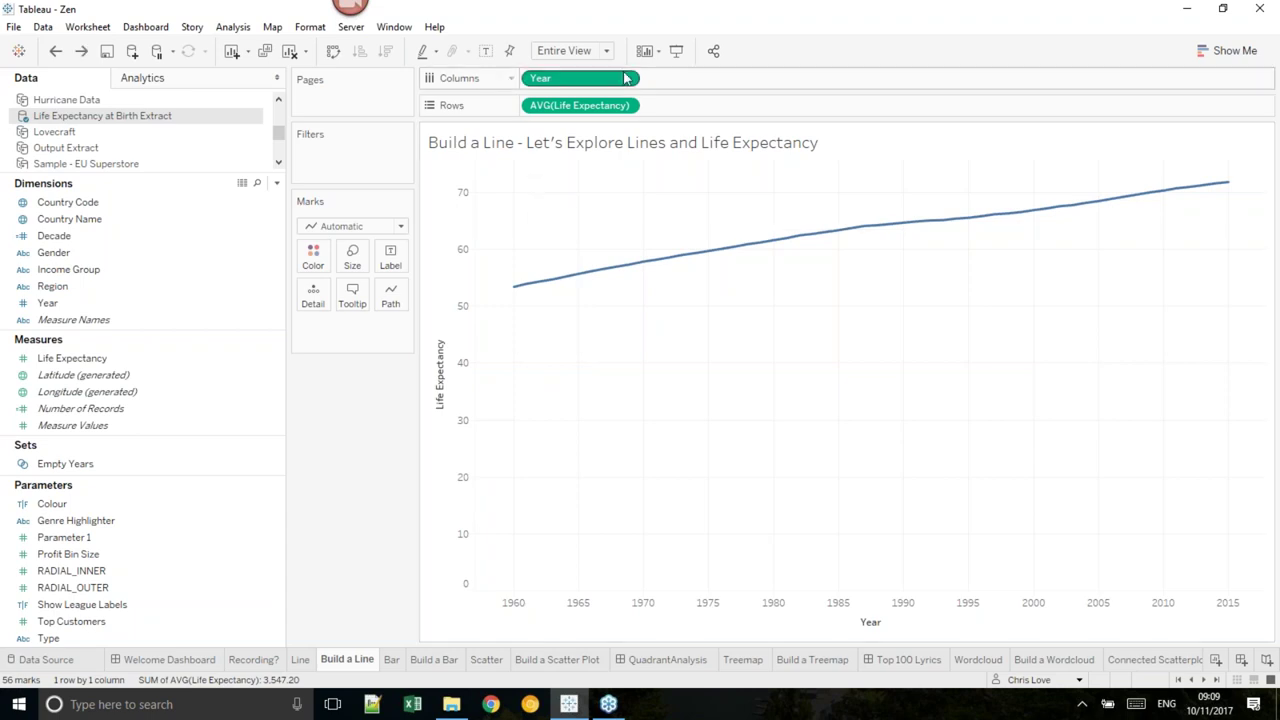
- Check the options offered for the continuous Year axis and convert the Year field on Columns to discrete
right_click(973, 616)
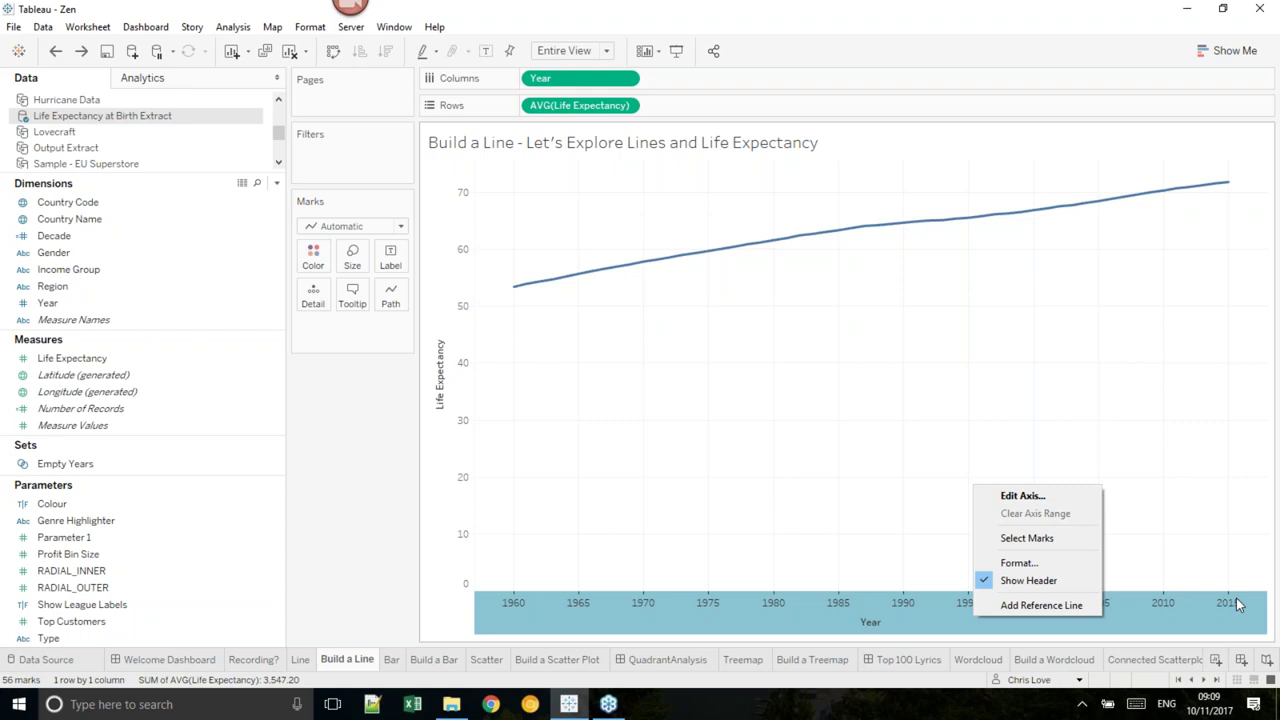
click(630, 82)
click(630, 82)
click(585, 269)
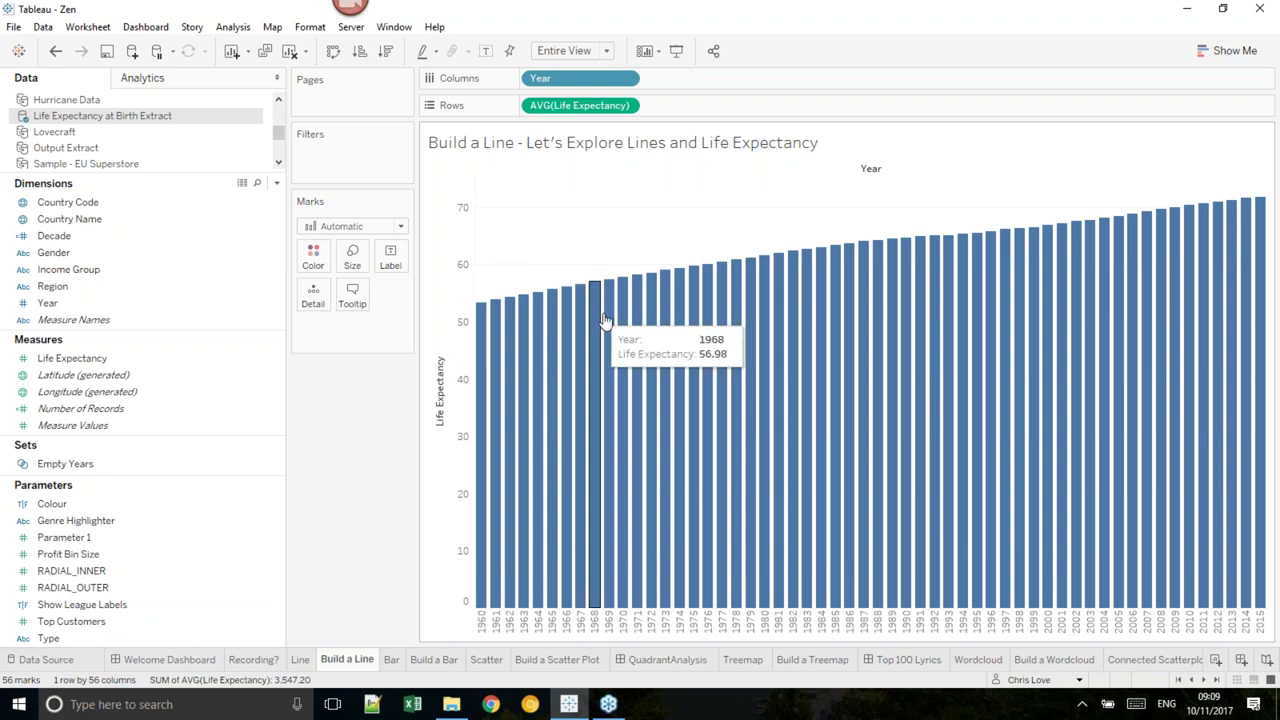
- Check the options offered for the 1969 header, clear the selection and convert Year back to continuous
right_click(609, 625)
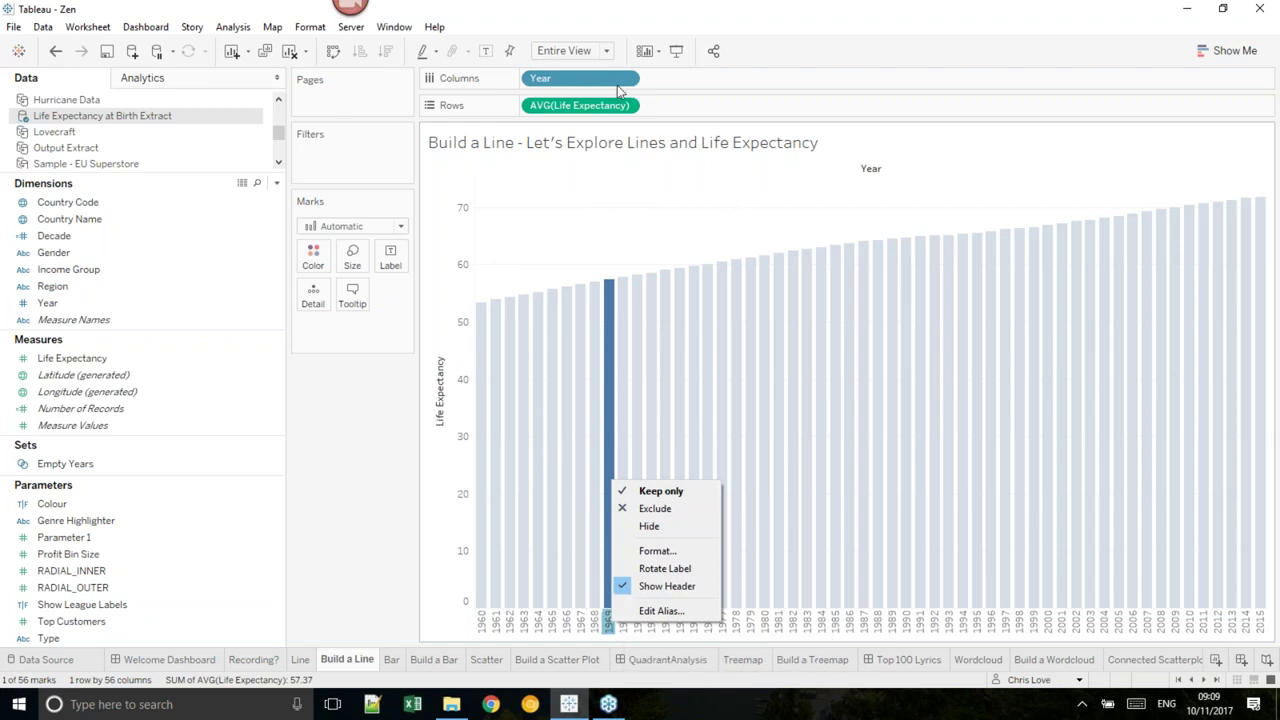
click(624, 229)
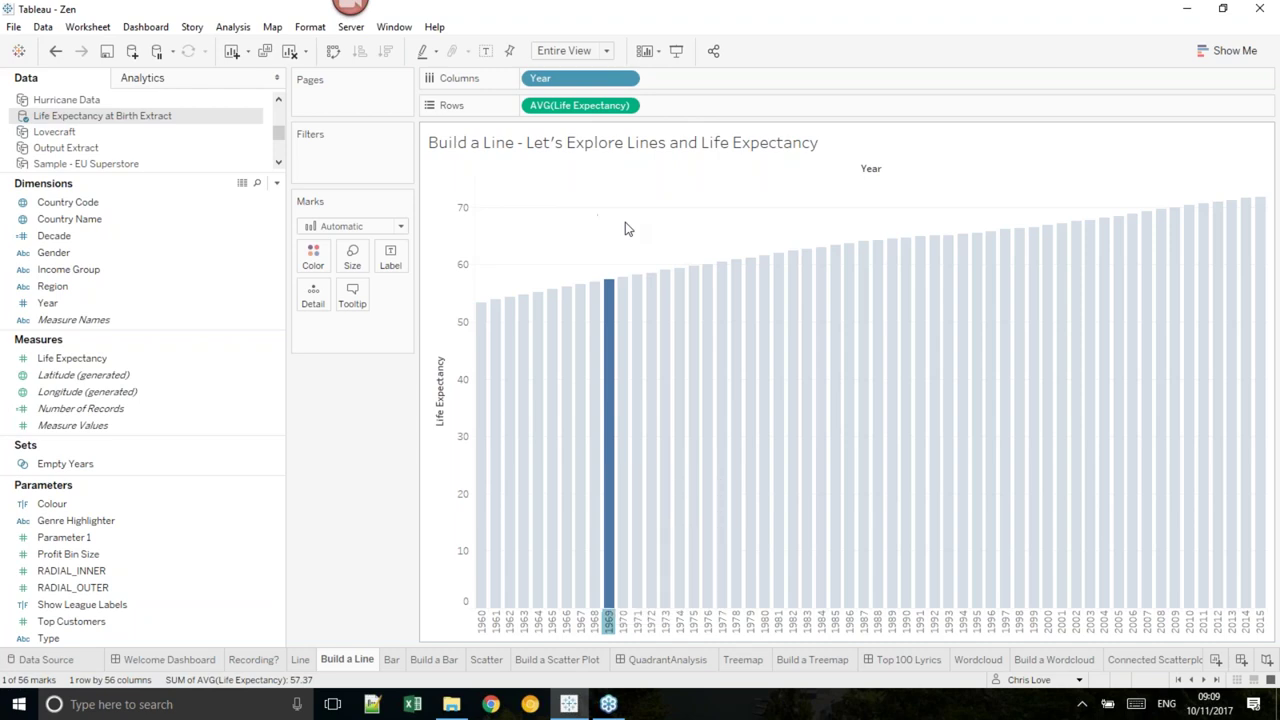
click(623, 227)
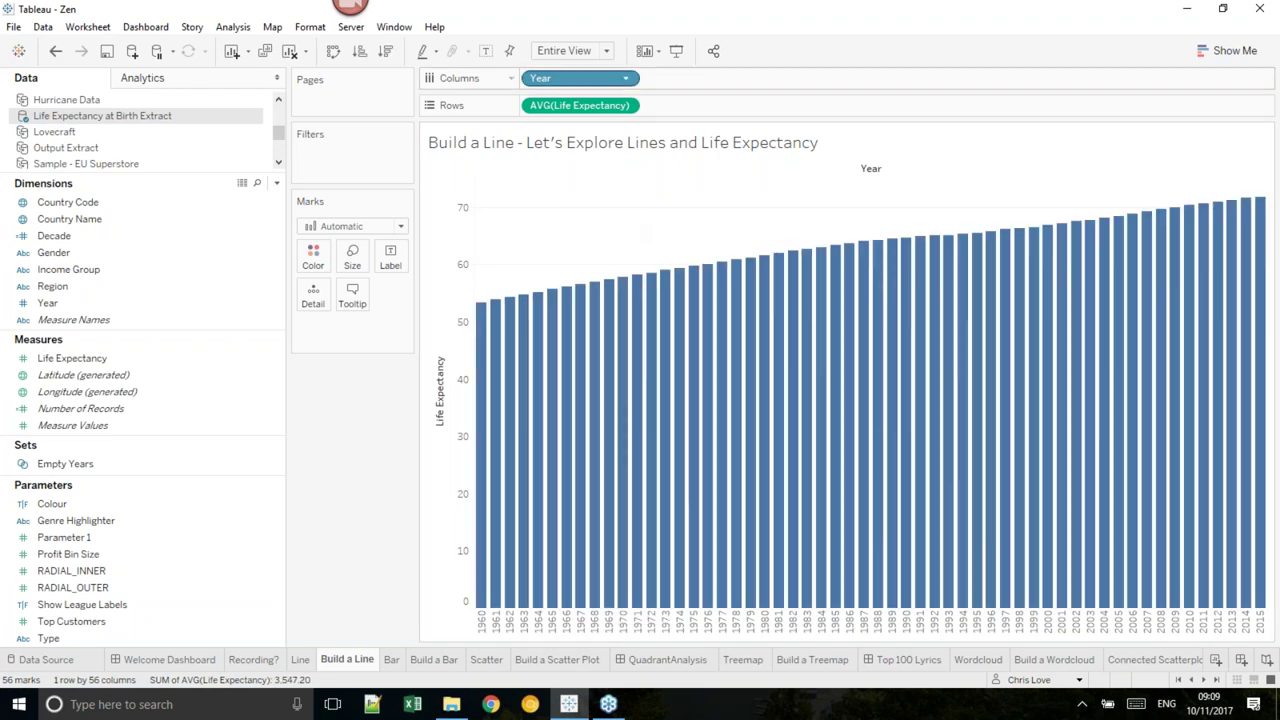
click(625, 79)
click(620, 345)
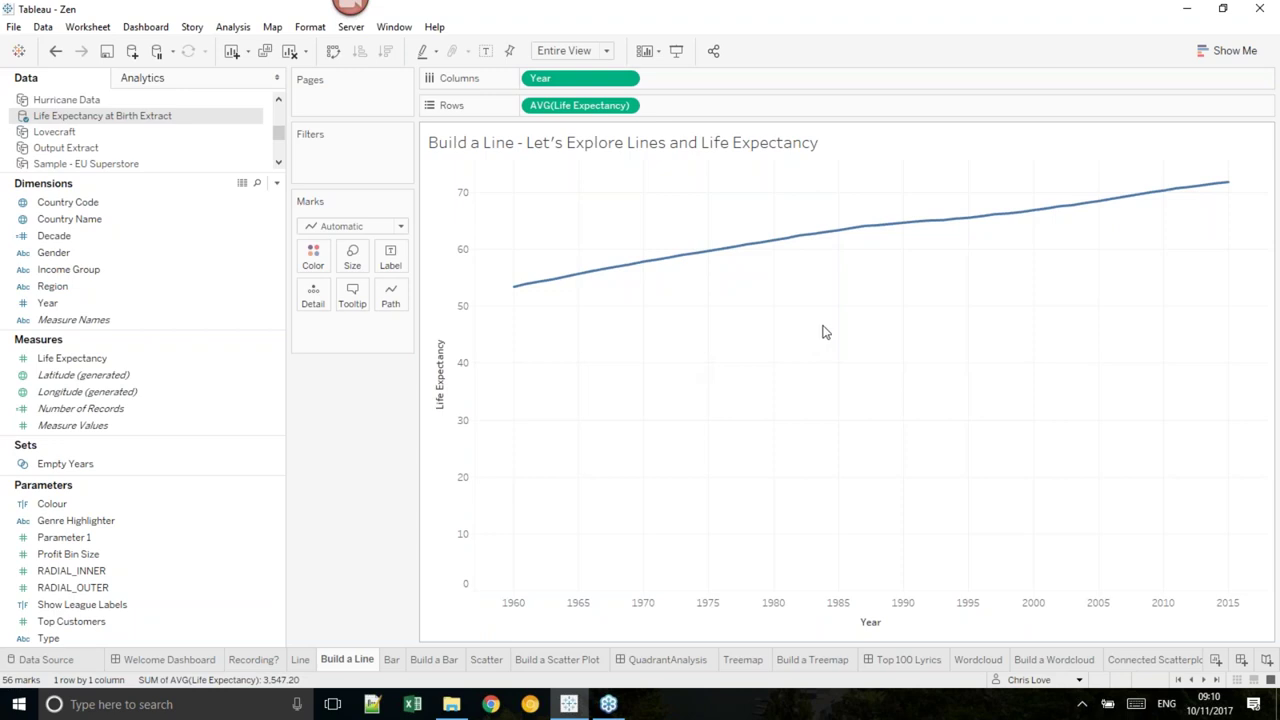
- Colour the life expectancy line by Region to split it into one line per region
click(151, 285)
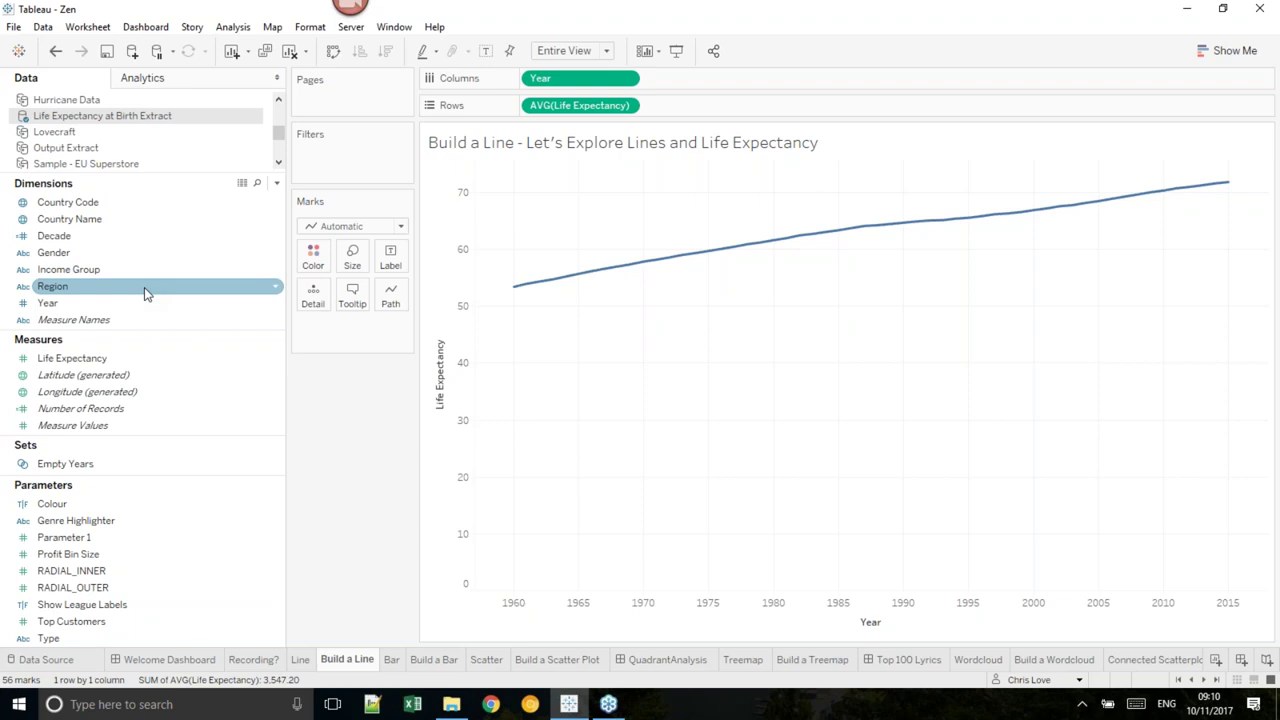
drag(144, 287, 312, 258)
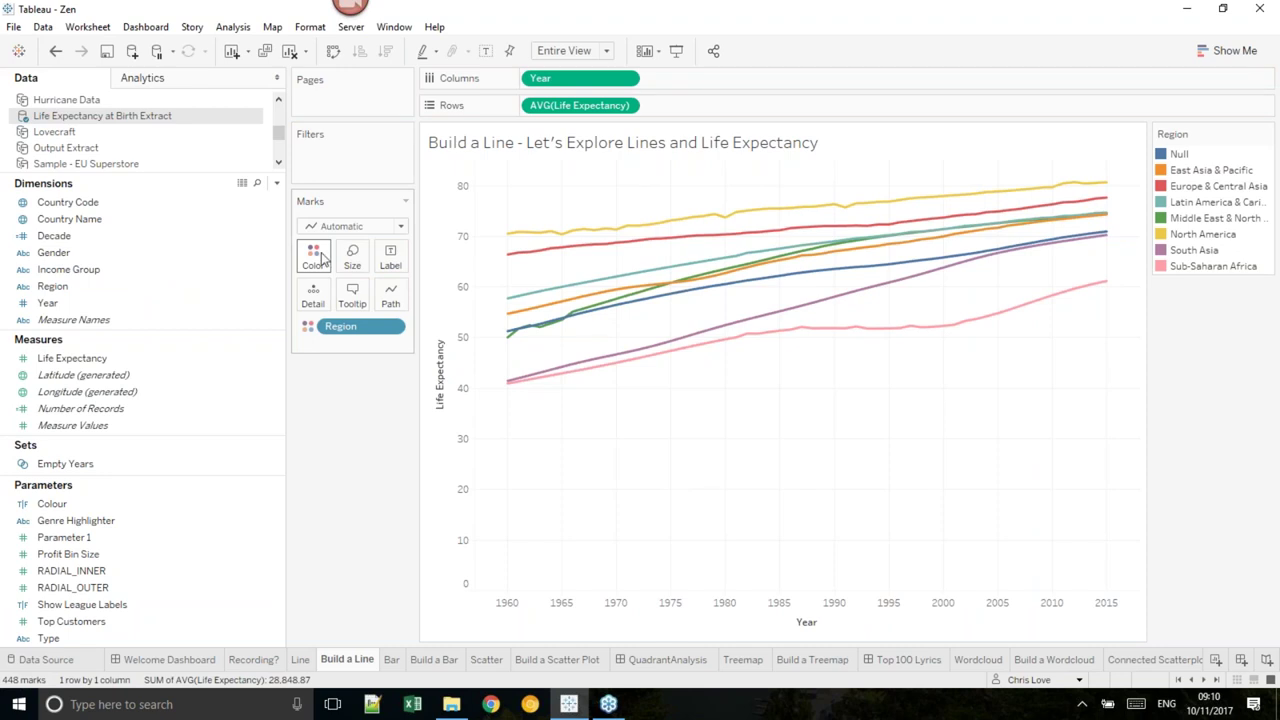
mouse_move(529, 231)
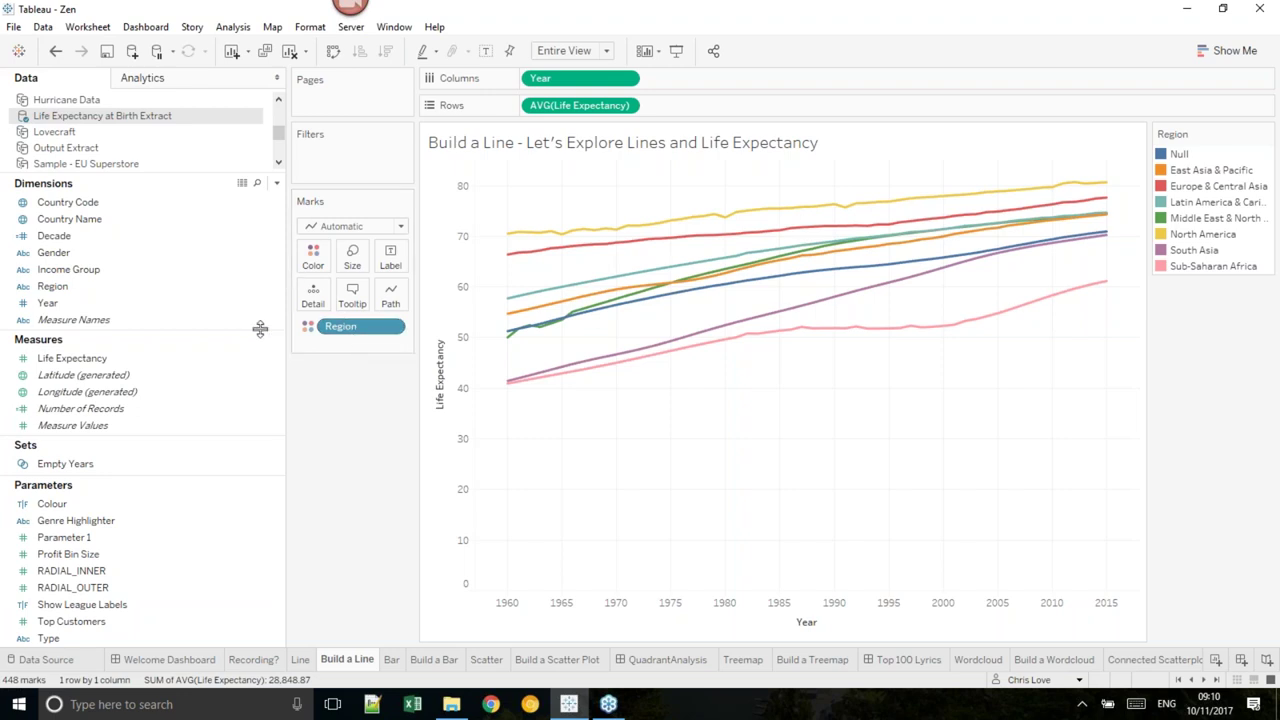
- Review the Decade calculation's formula and add Decade to the marks as Detail to break the lines by decade
right_click(128, 240)
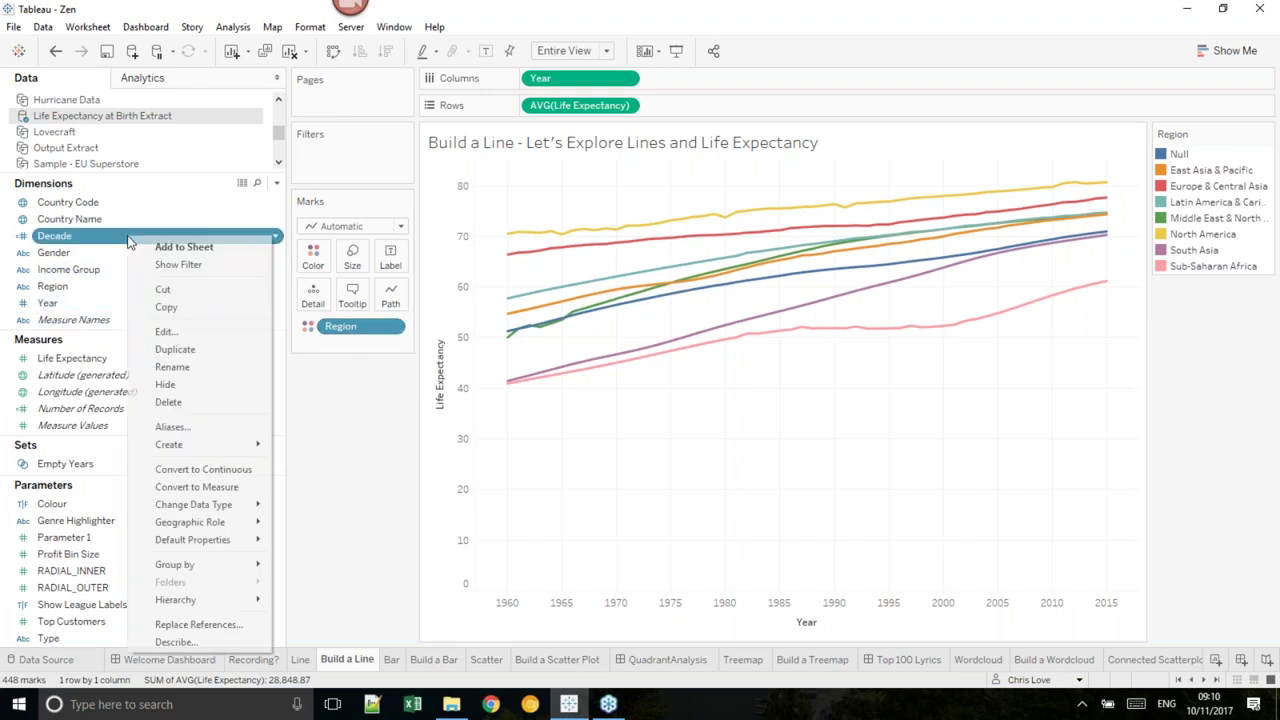
click(166, 331)
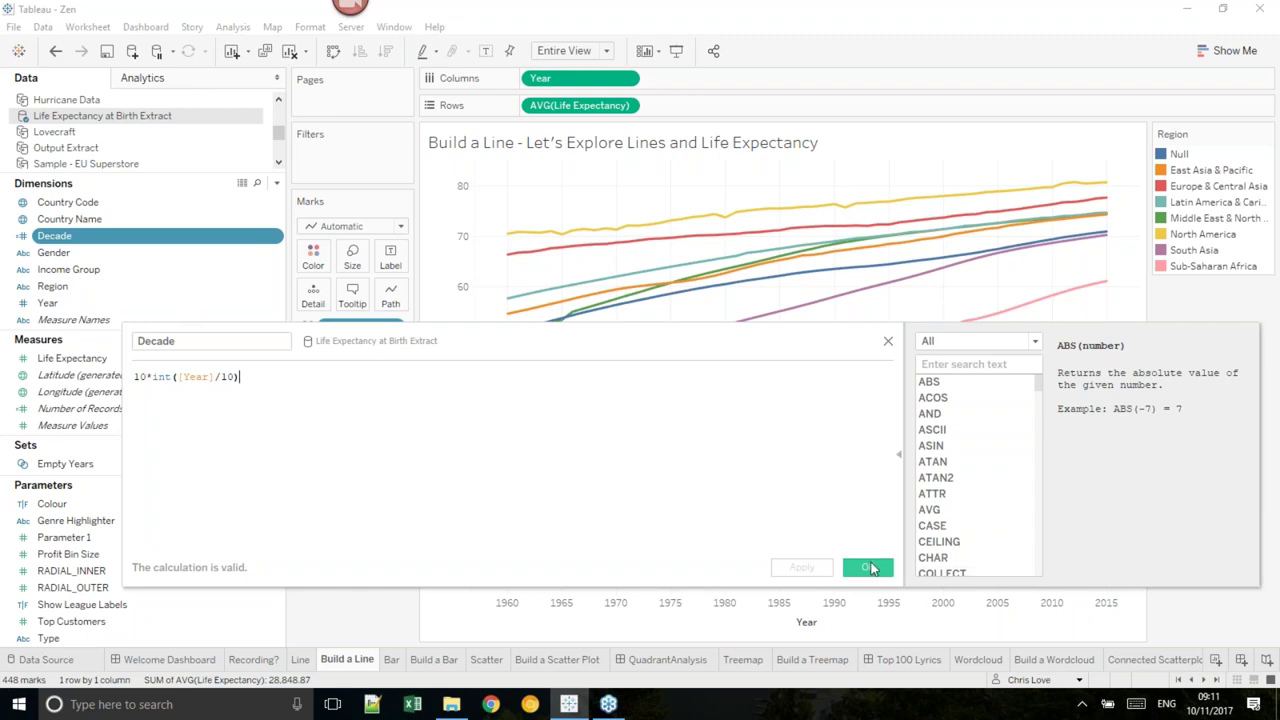
click(868, 567)
drag(151, 237, 341, 344)
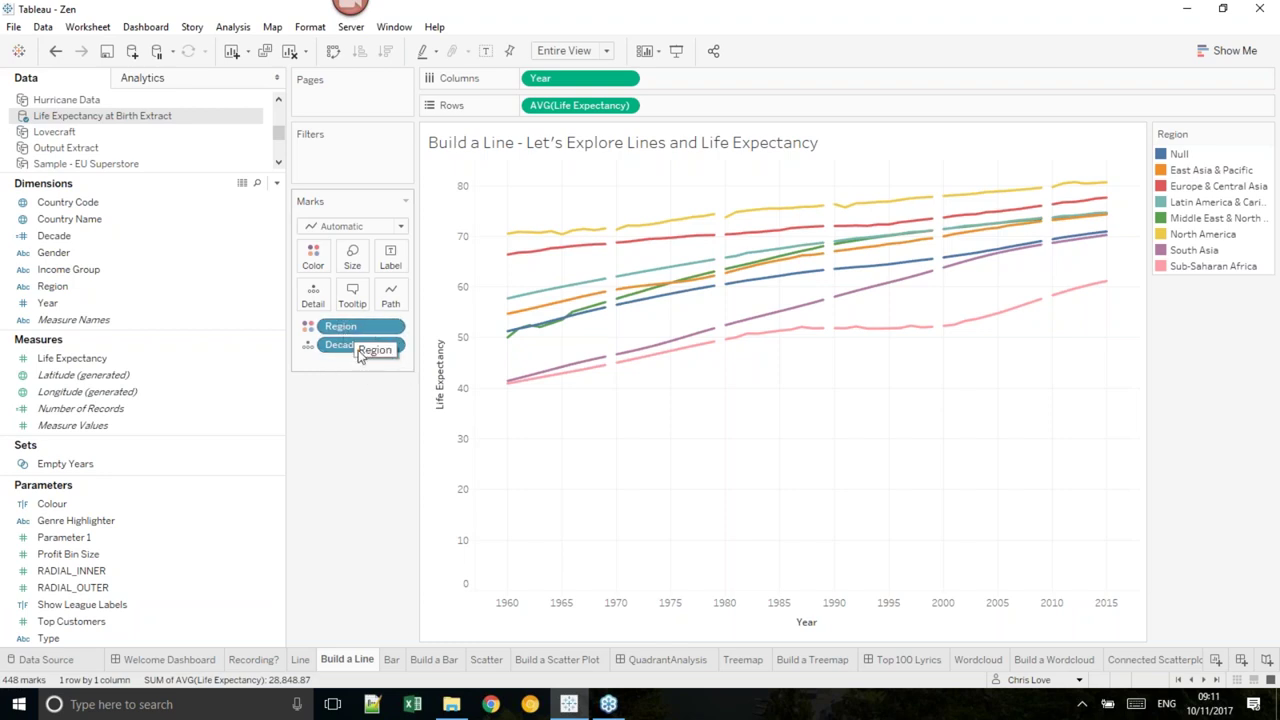
mouse_move(507, 246)
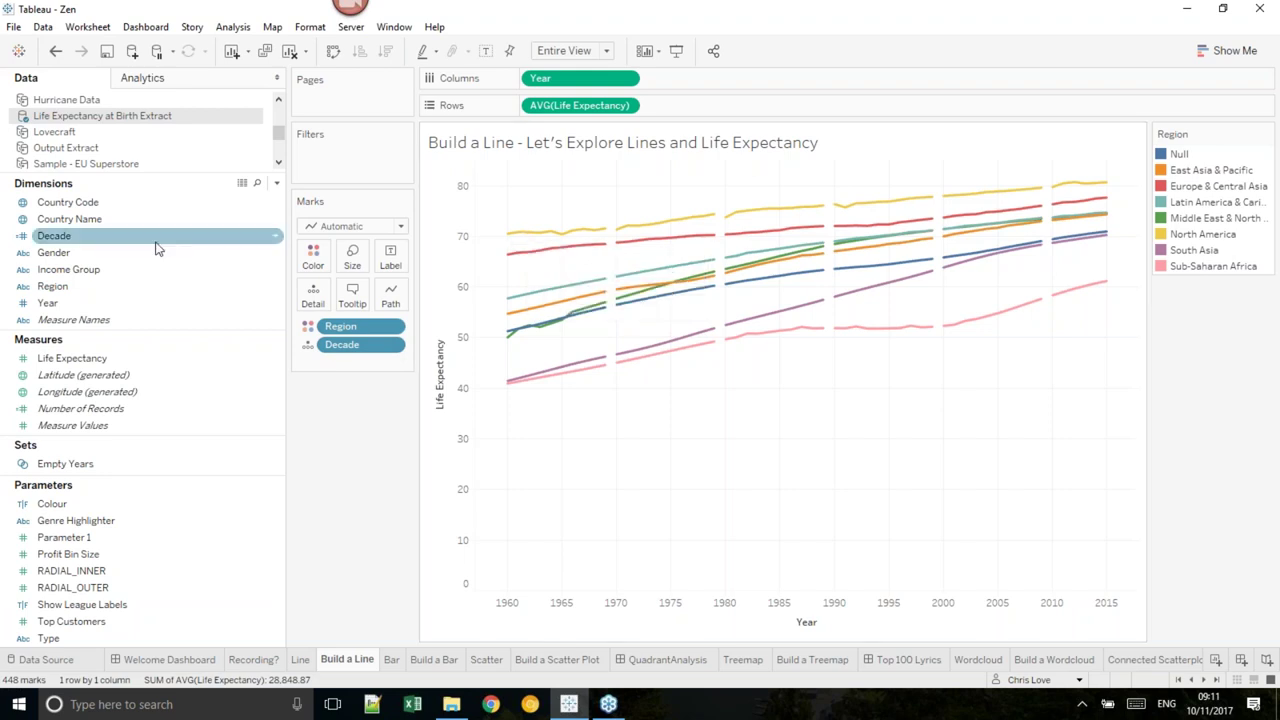
- Add Year to the marks, set the mark type to Line and assign Year to Path to reconnect the points
drag(89, 302, 355, 370)
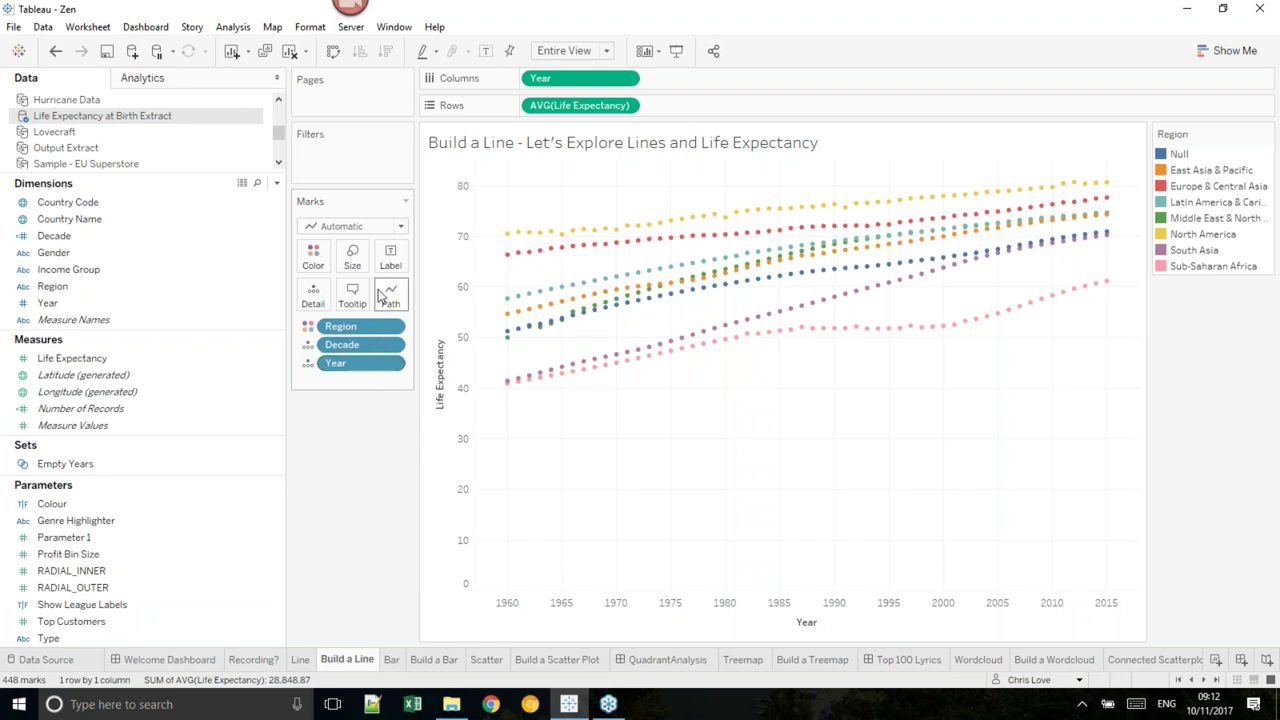
click(371, 229)
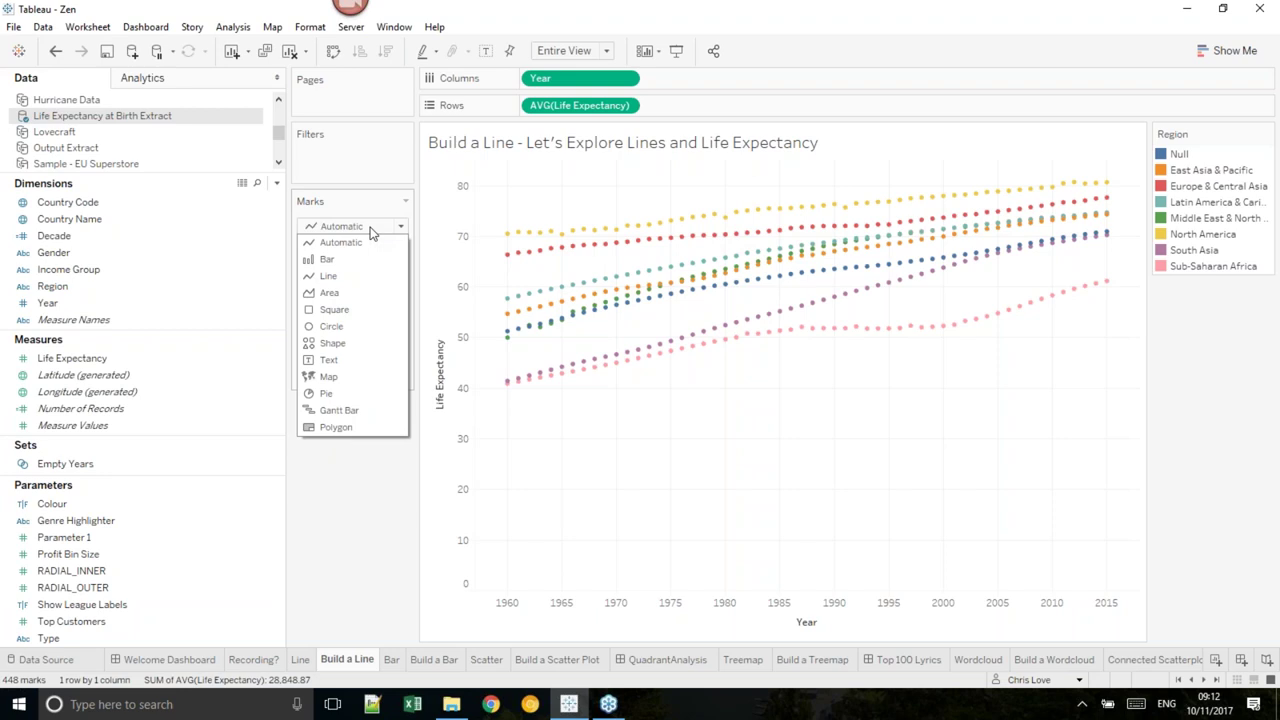
click(335, 276)
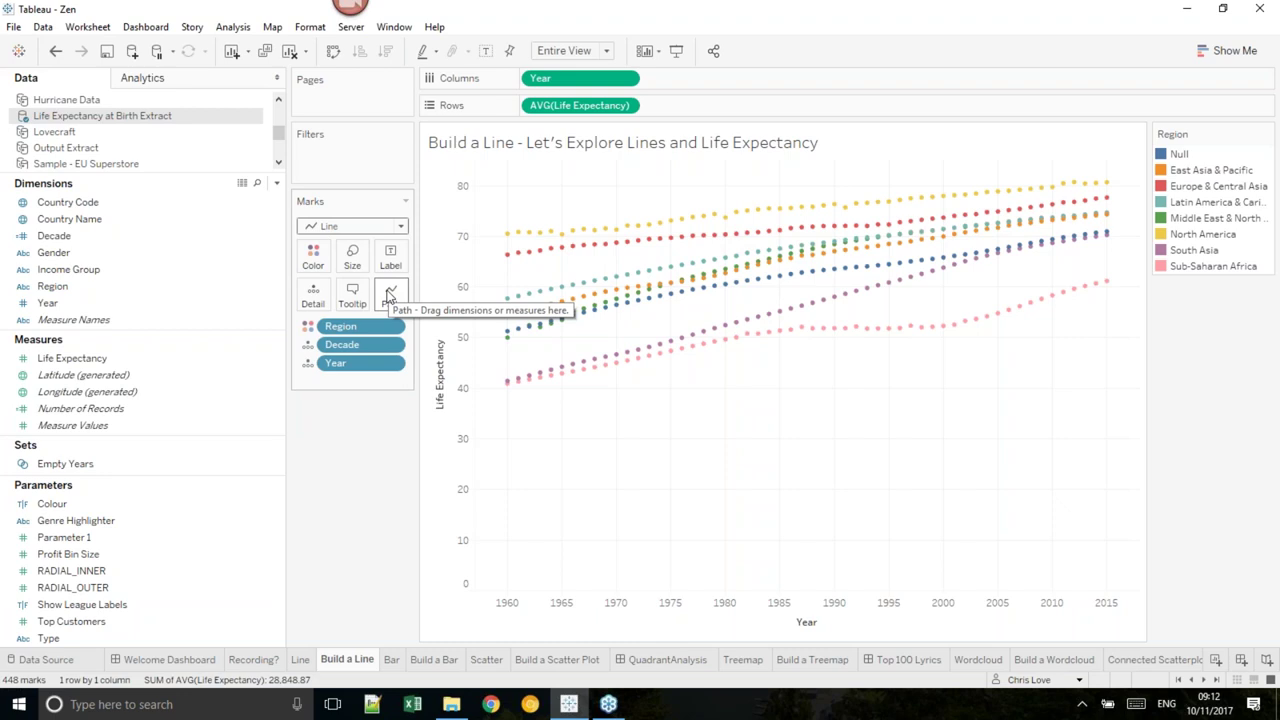
drag(345, 363, 390, 296)
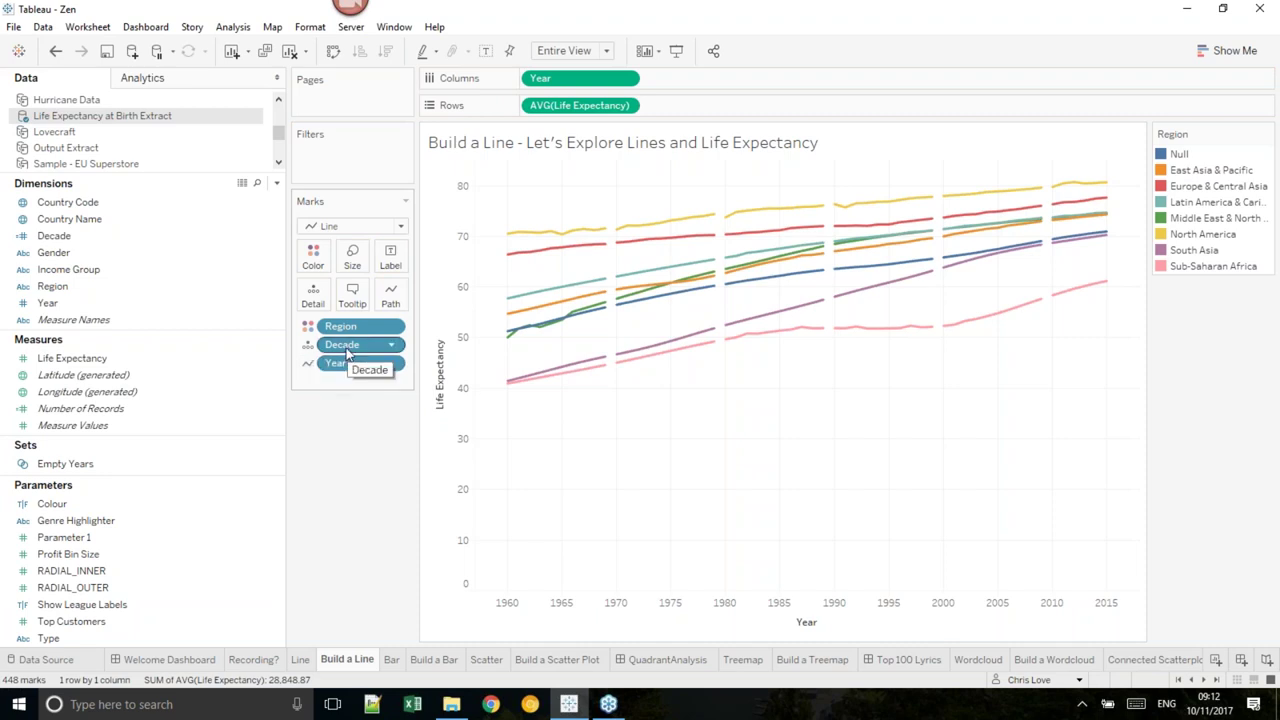
mouse_move(510, 262)
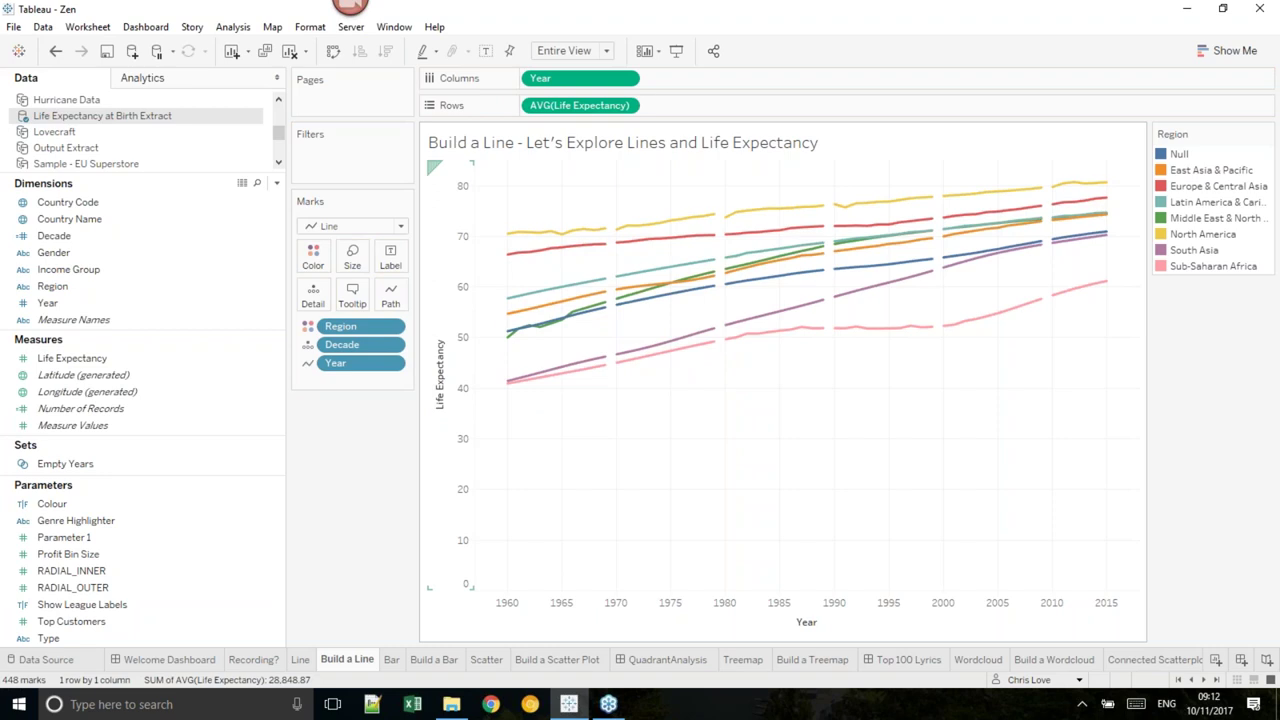
- Undo assigning Year to Path and assign Region to Path instead
key(ctrl+z)
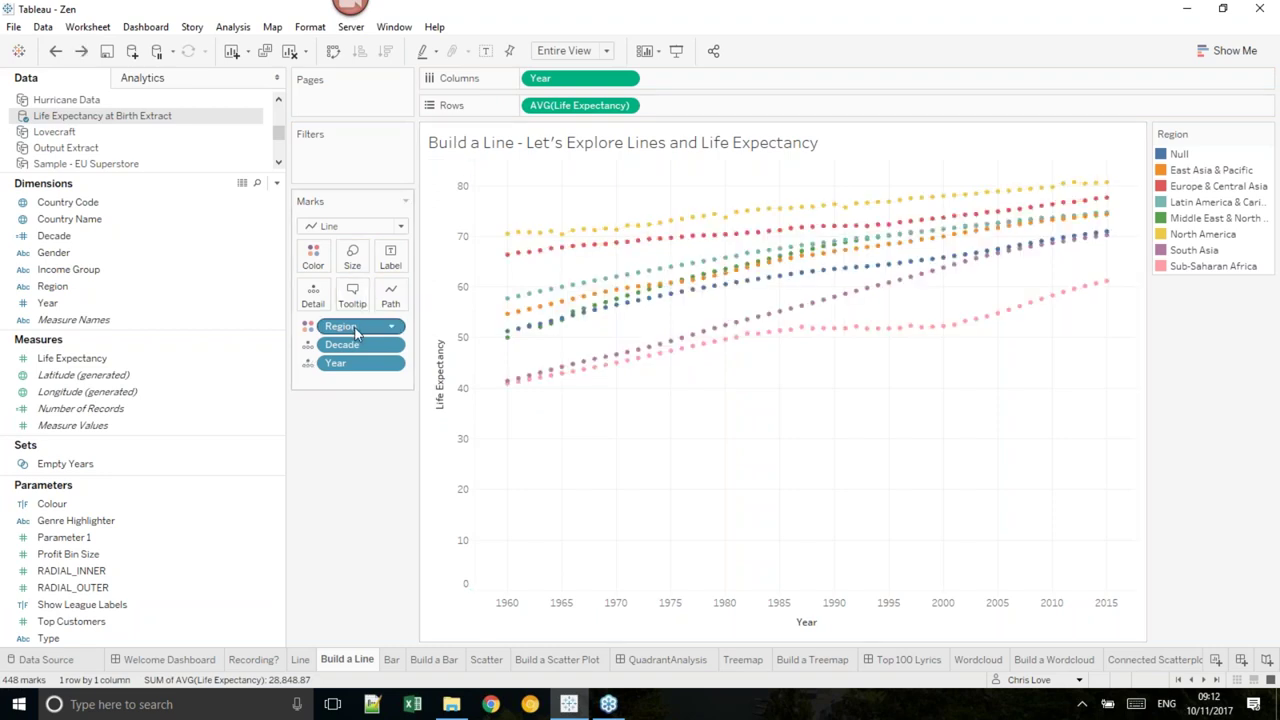
drag(355, 333, 394, 306)
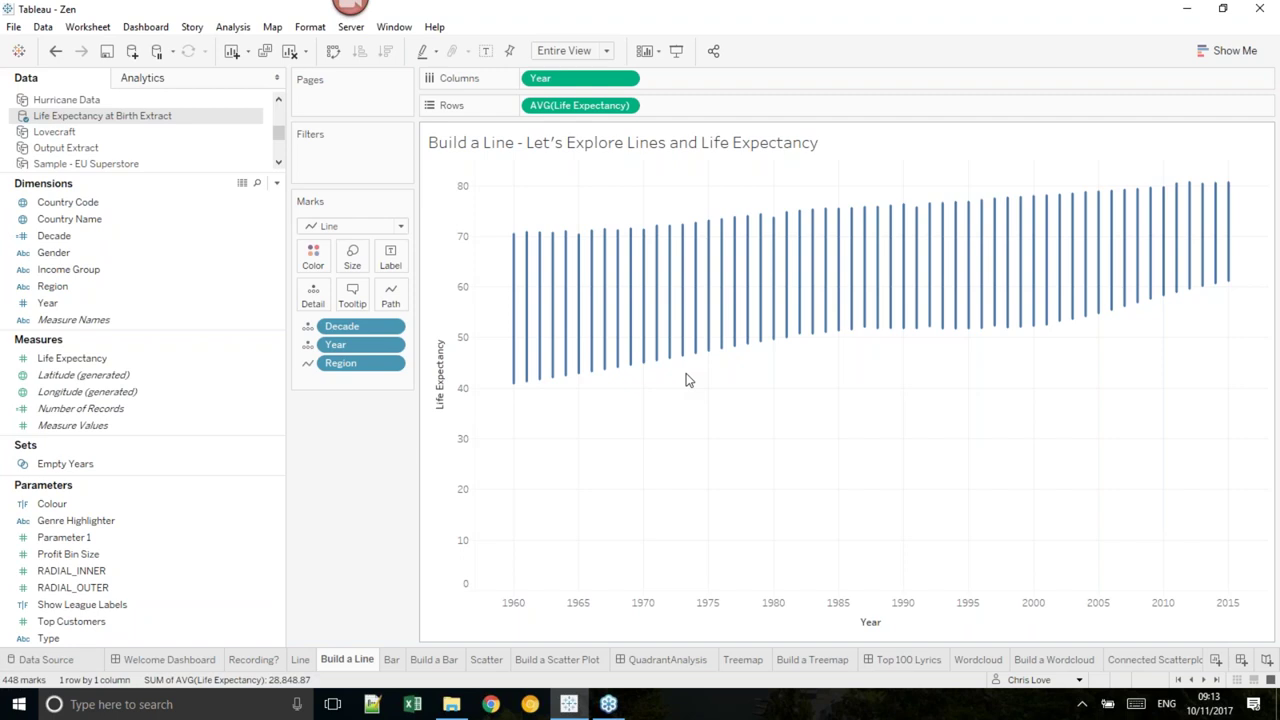
- On the Build a Bar sheet, chart Number of Records as rows against Decade as columns
click(392, 660)
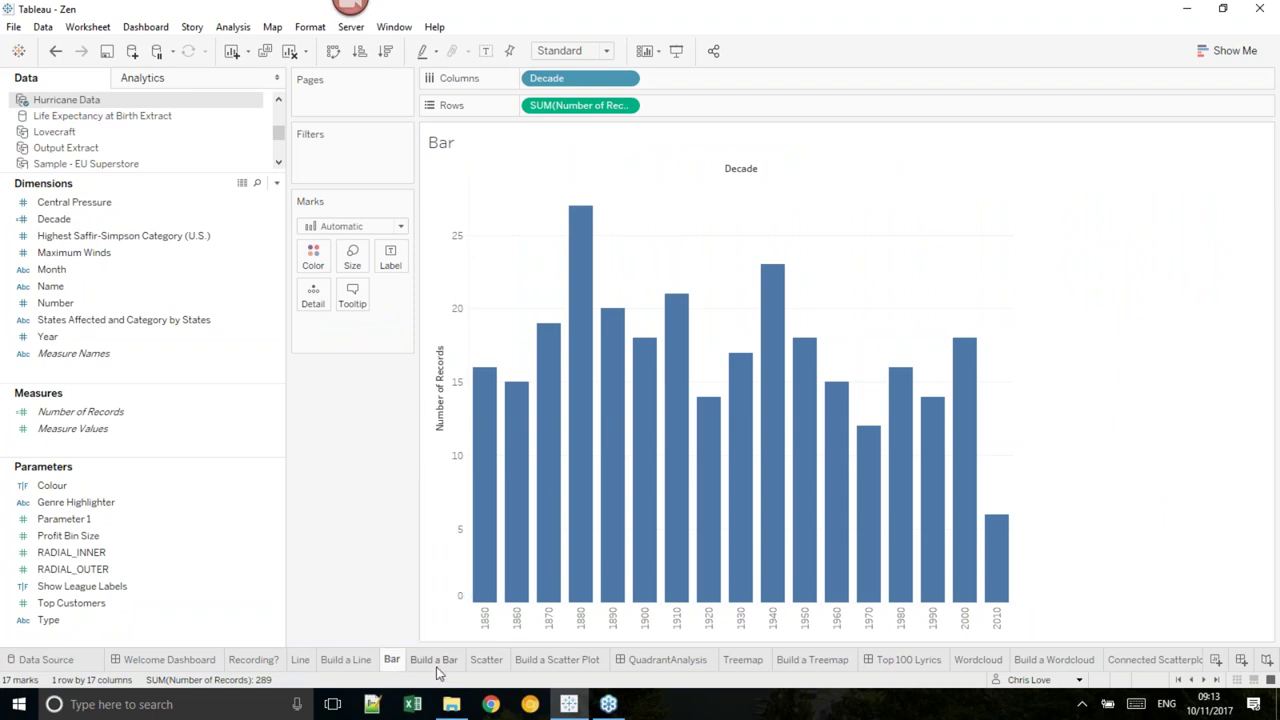
click(430, 664)
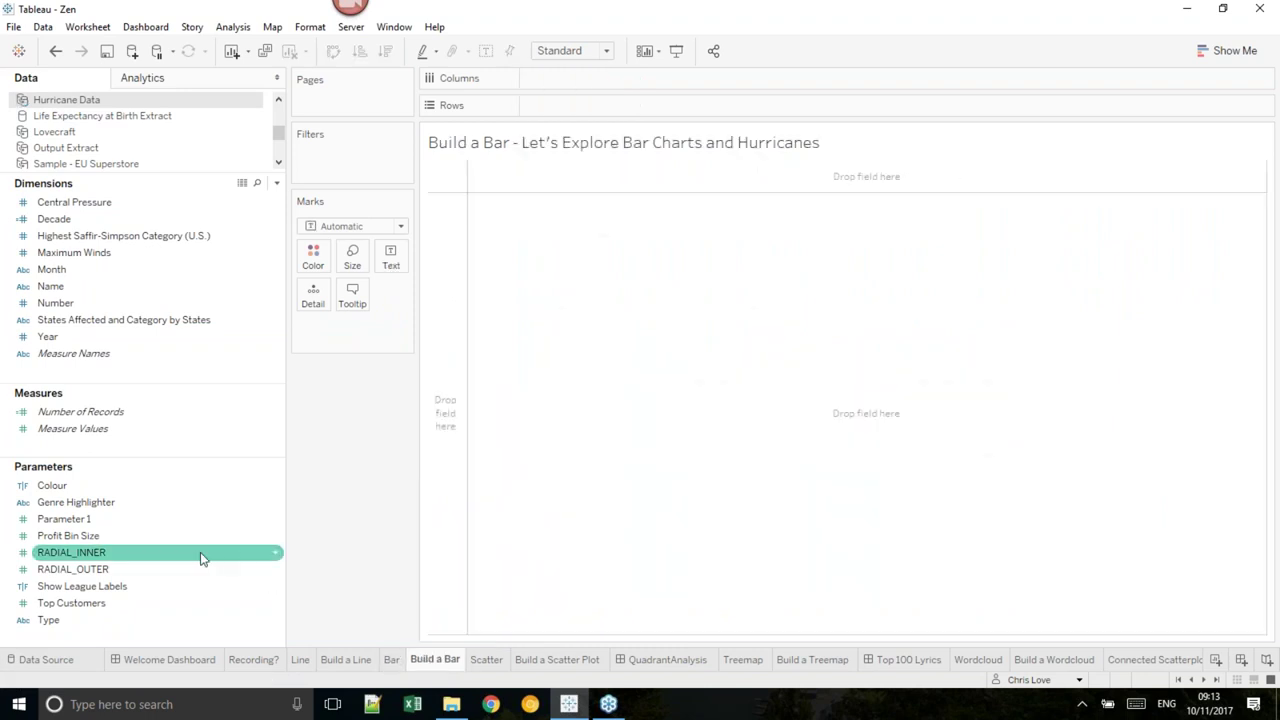
drag(103, 420, 440, 345)
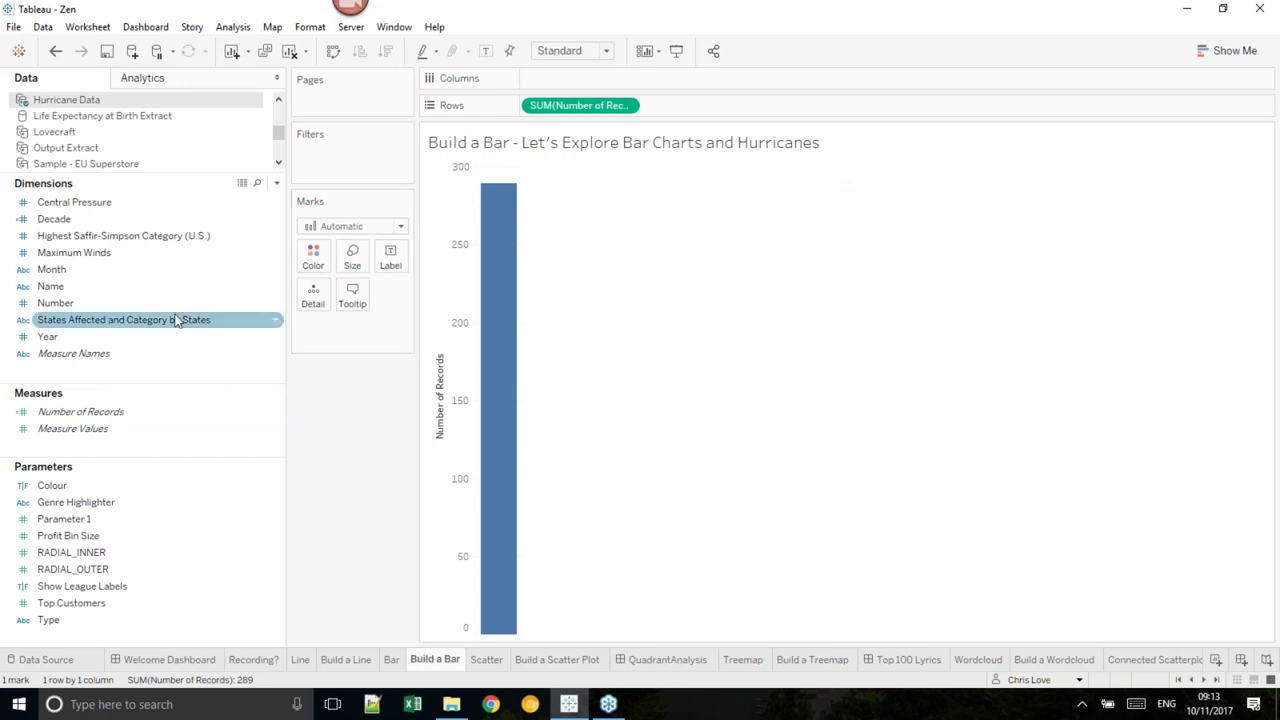
drag(84, 225, 604, 80)
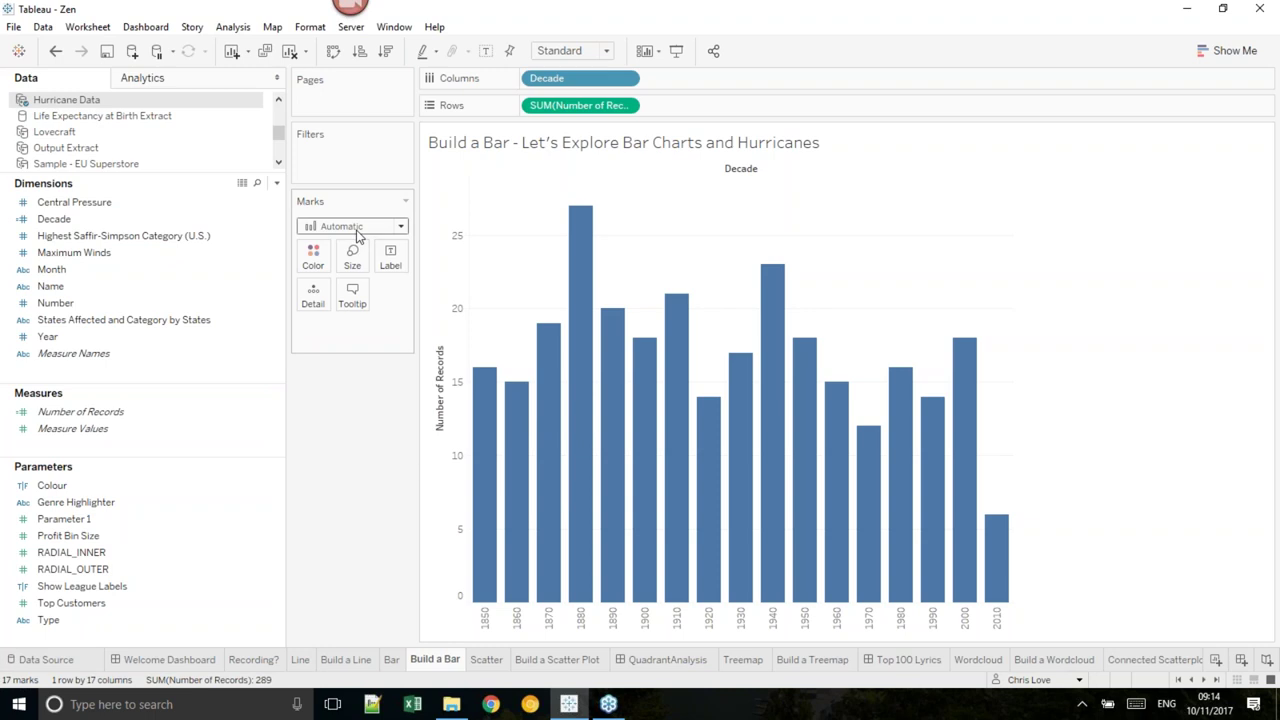
mouse_move(484, 383)
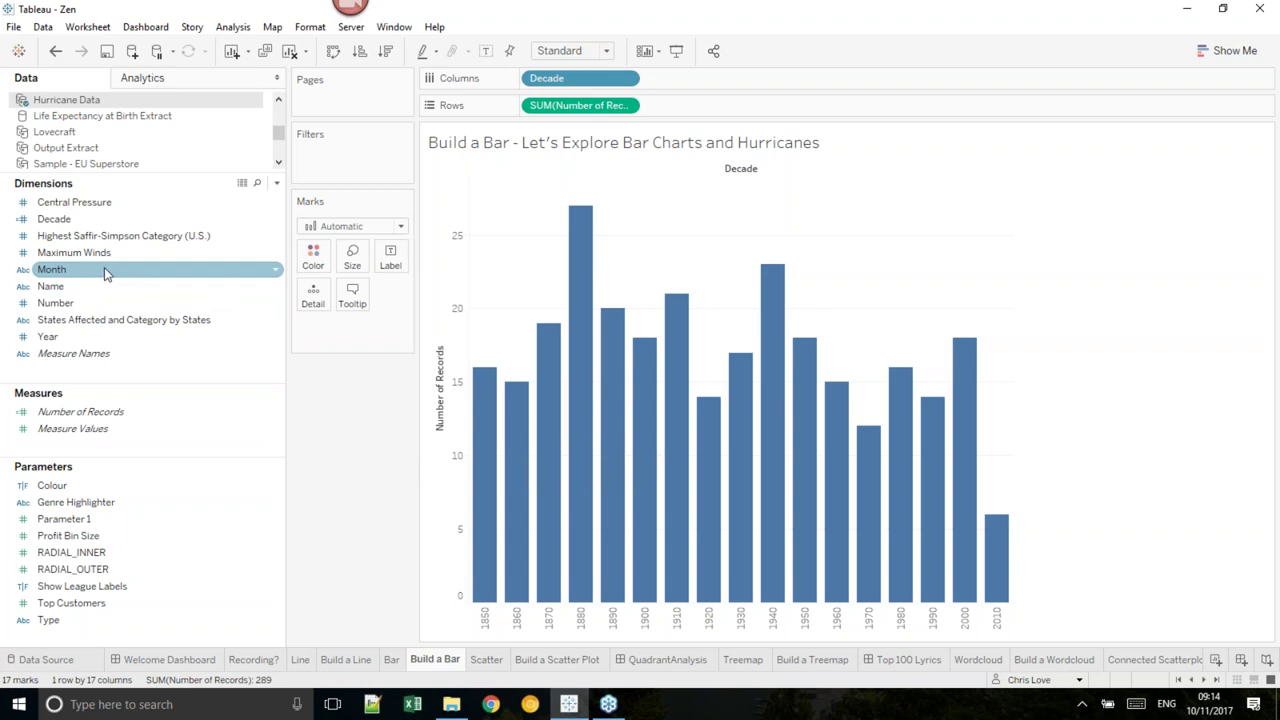
- Add Highest Saffir-Simpson Category (U.S.) to the marks as Detail and inspect the segments of the 1850 bar
drag(124, 245, 357, 336)
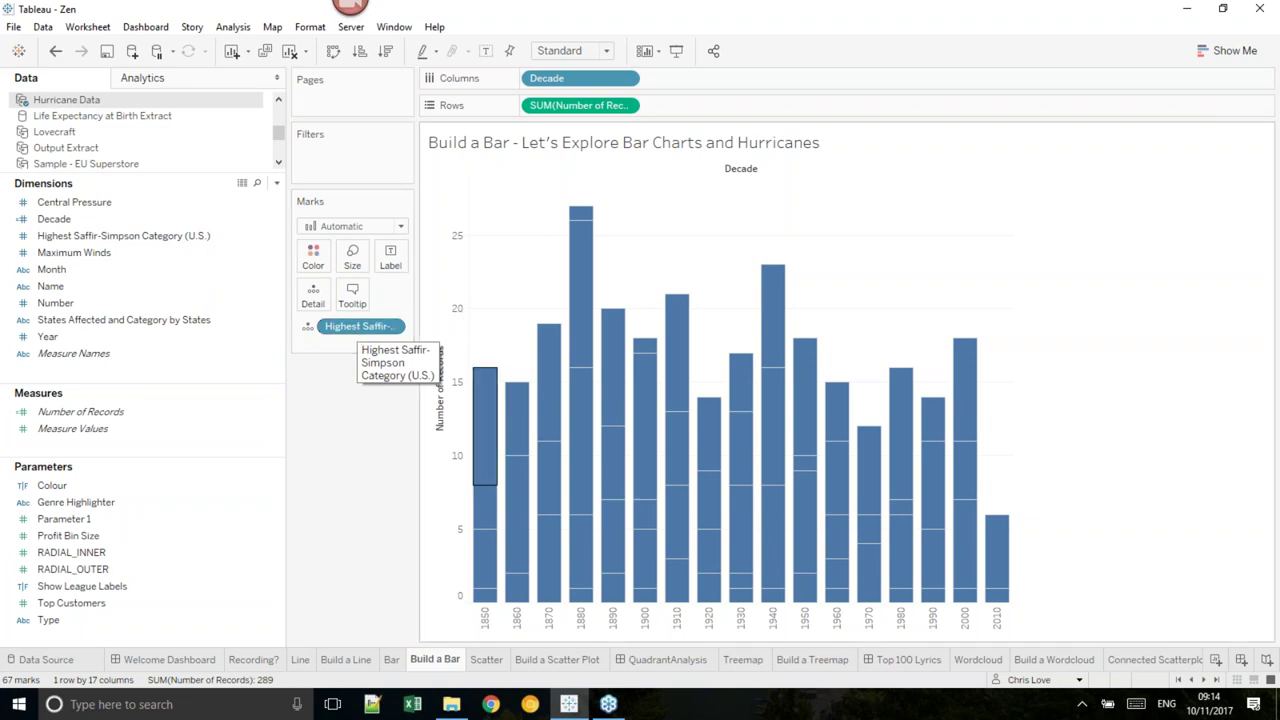
mouse_move(580, 212)
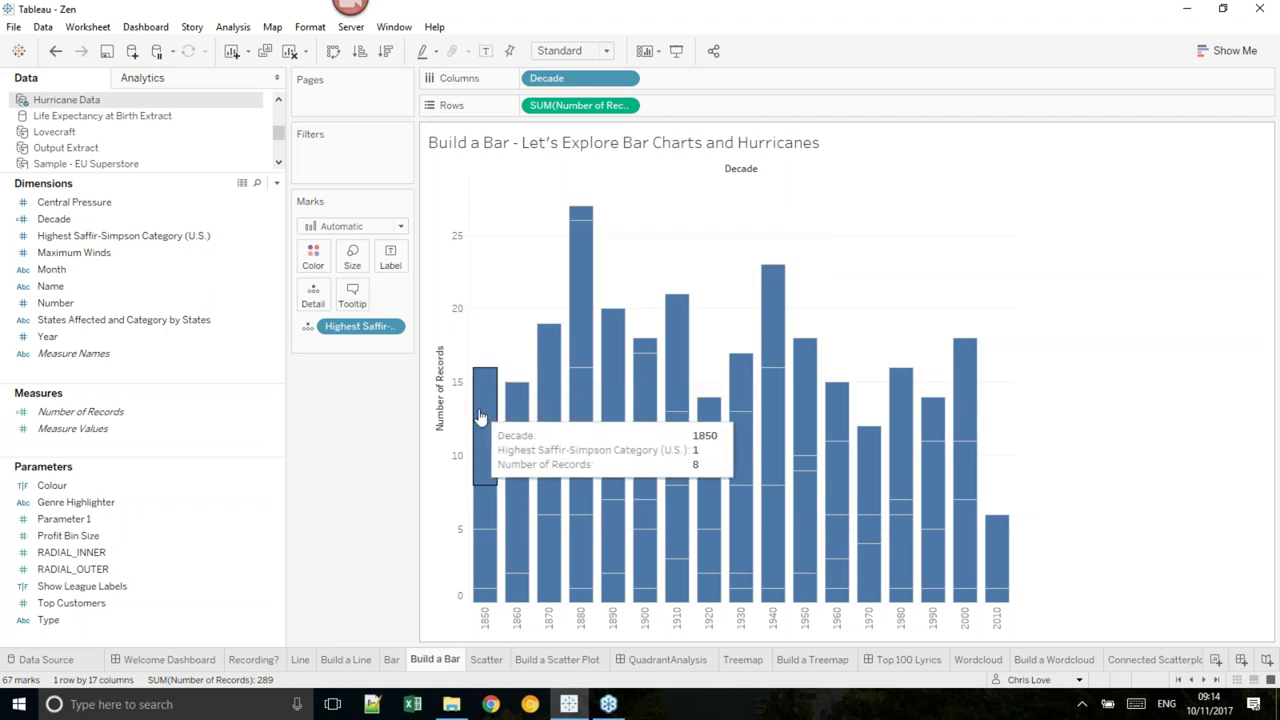
mouse_move(490, 563)
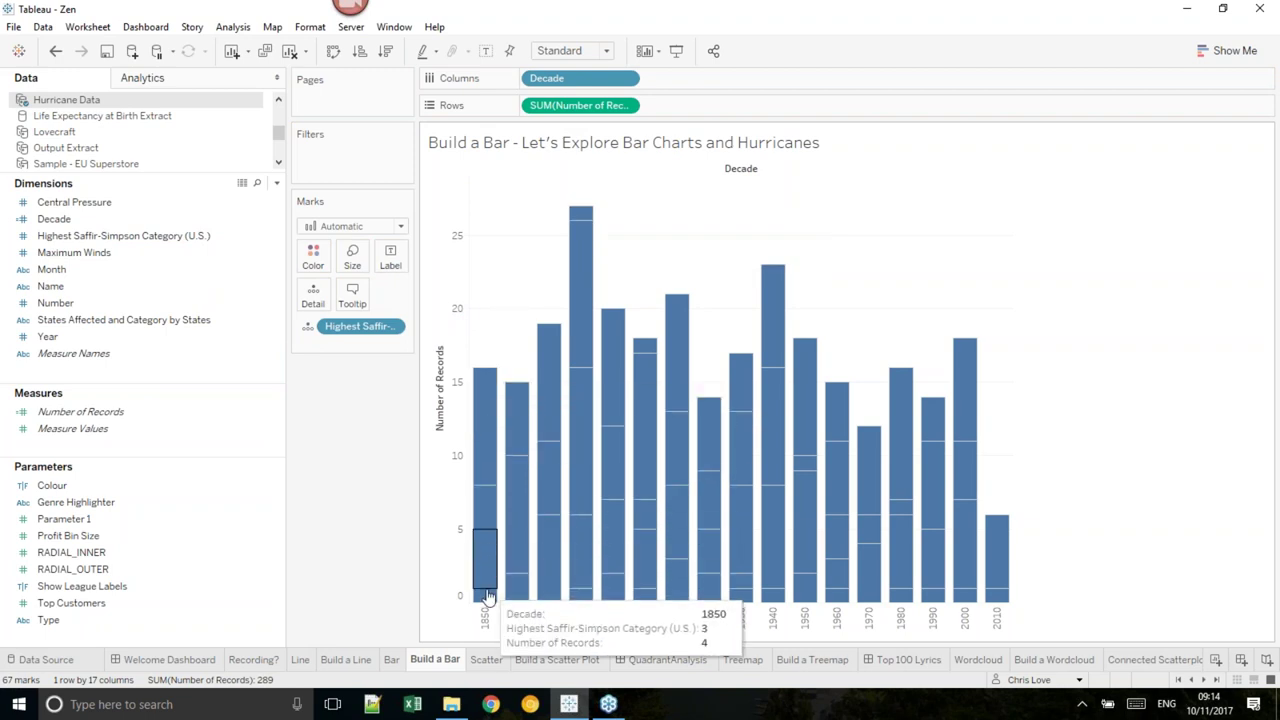
mouse_move(490, 424)
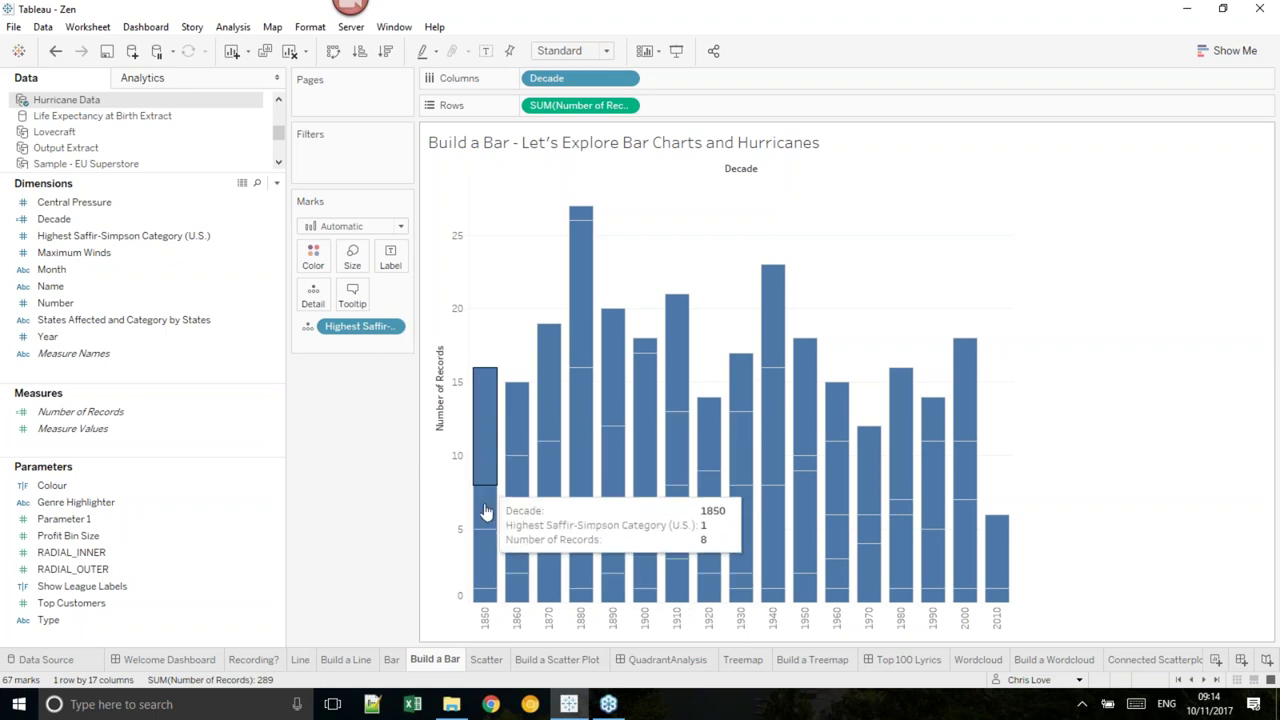
mouse_move(492, 497)
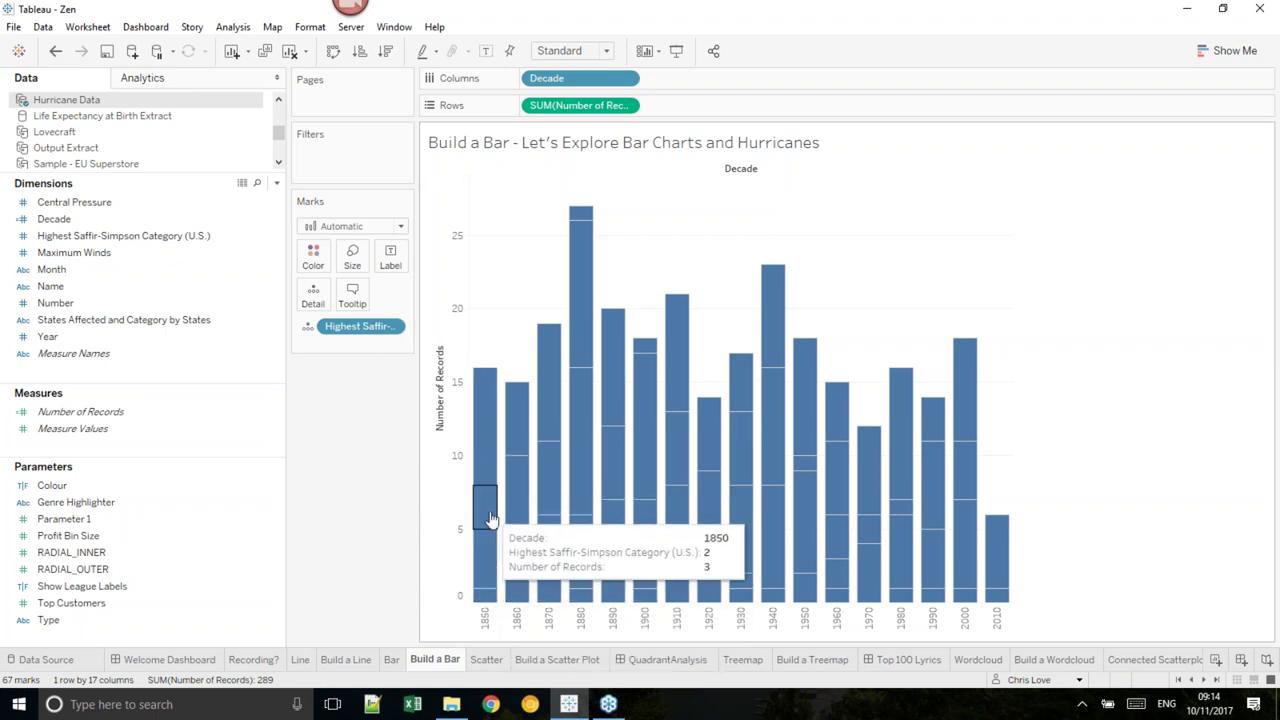
mouse_move(487, 459)
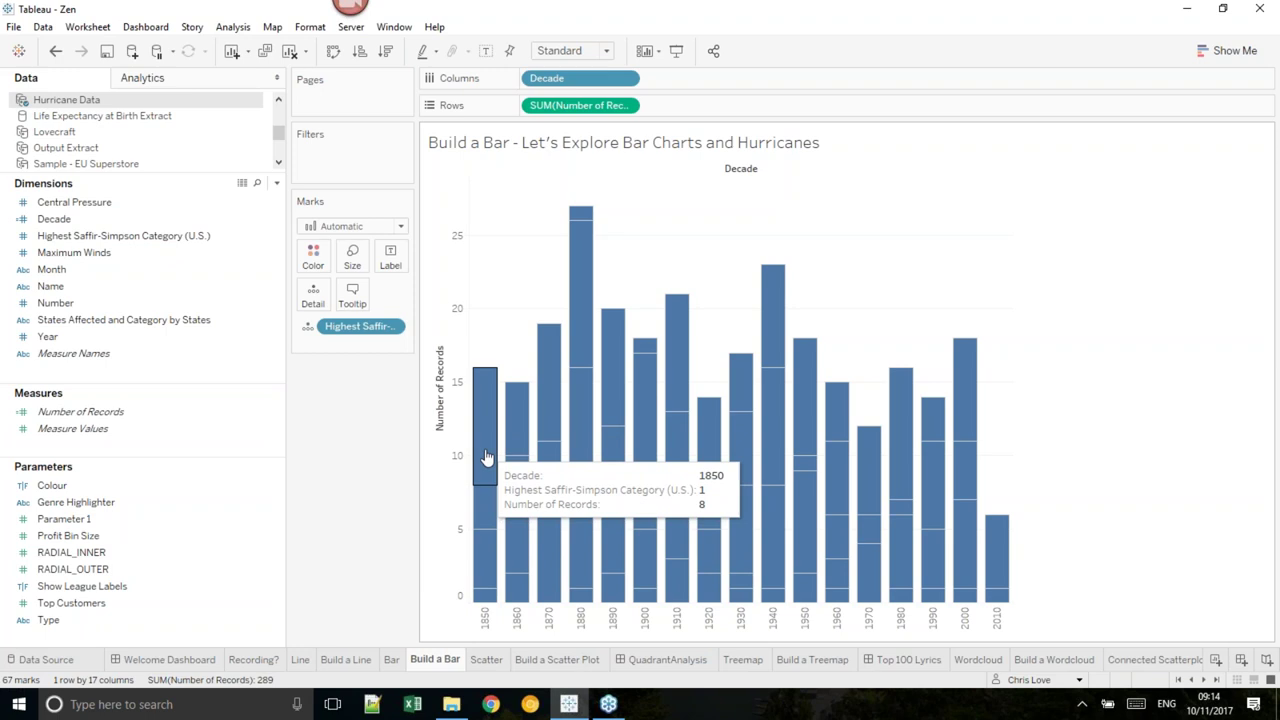
- Change the mark type to Circle and check the Stack Marks setting for it
click(390, 229)
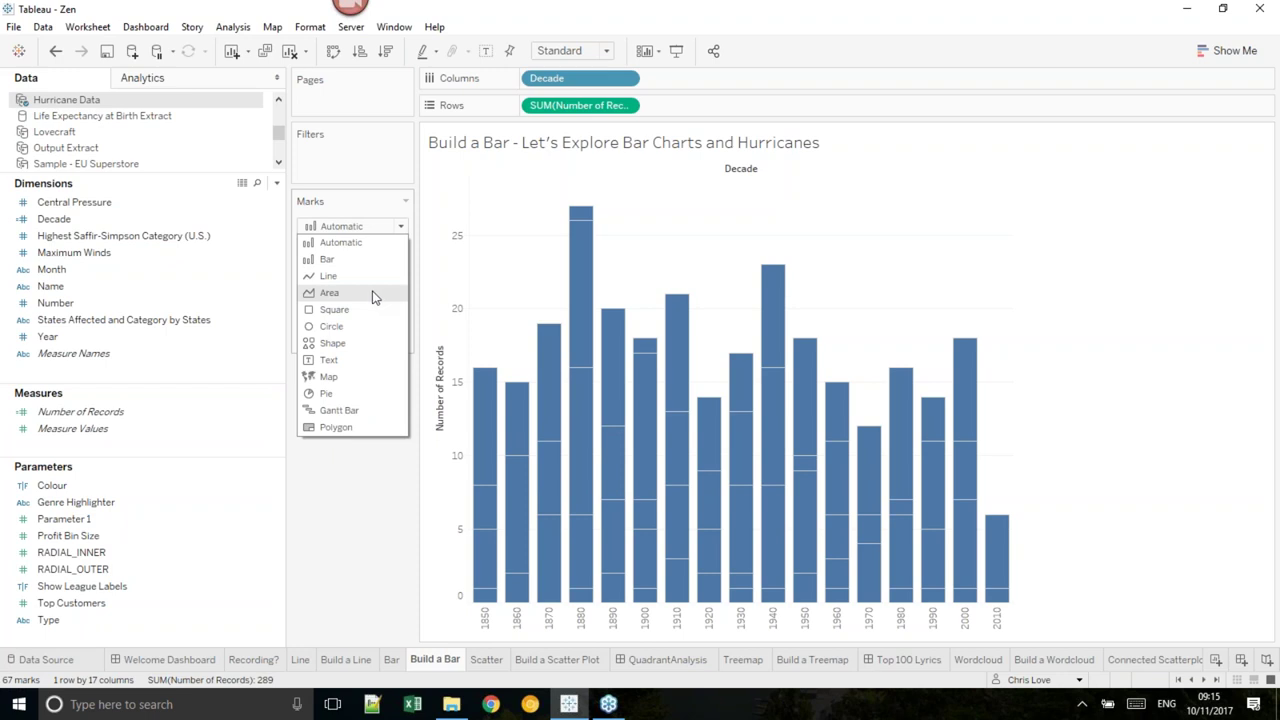
click(358, 326)
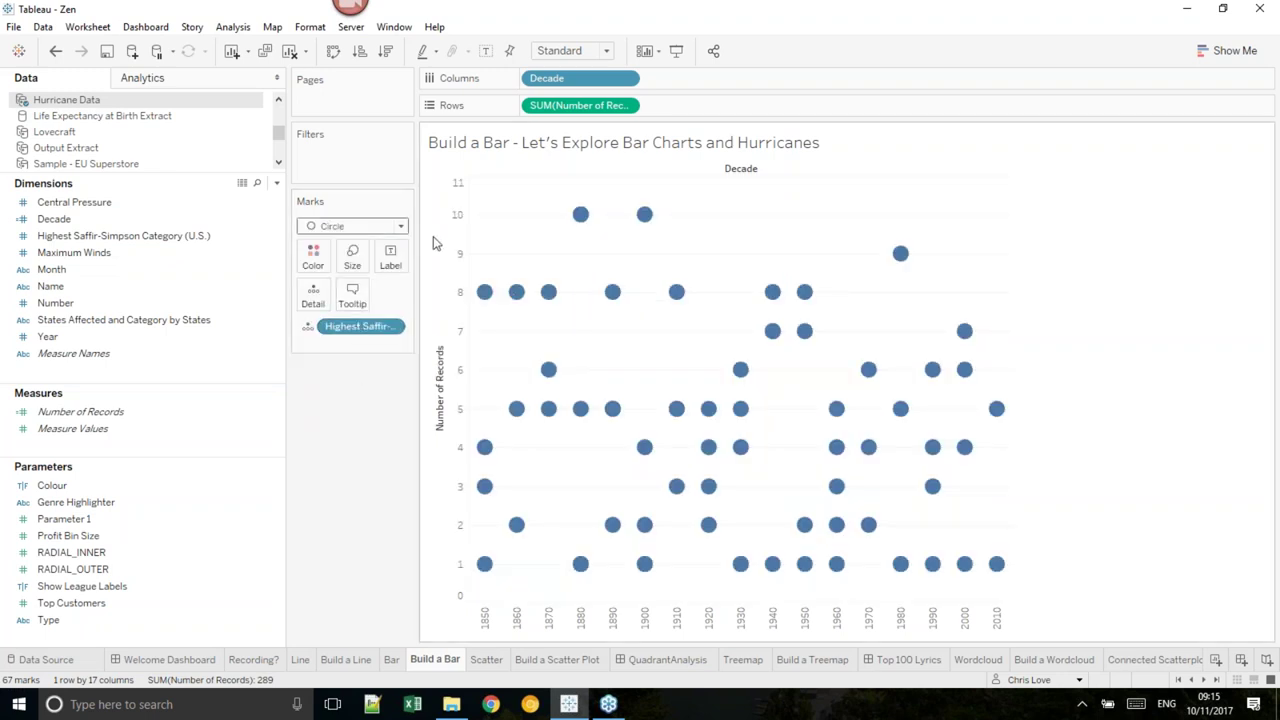
mouse_move(483, 309)
click(241, 27)
mouse_move(282, 84)
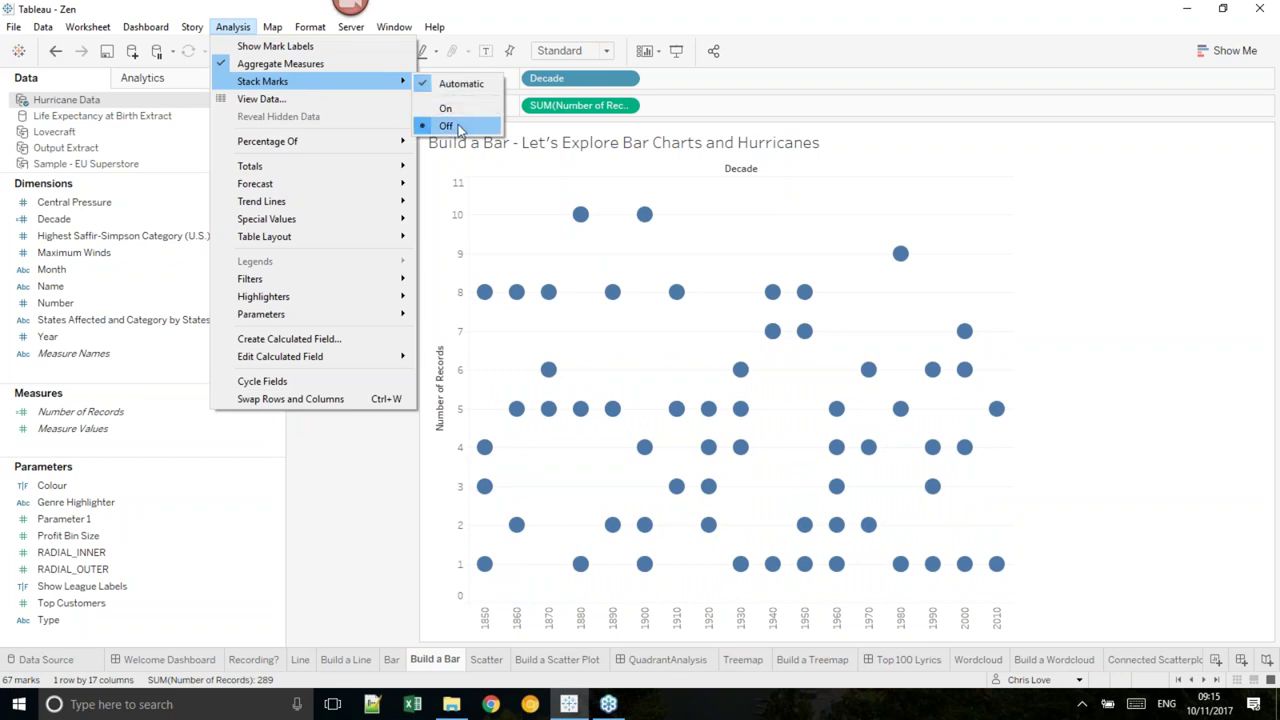
click(332, 452)
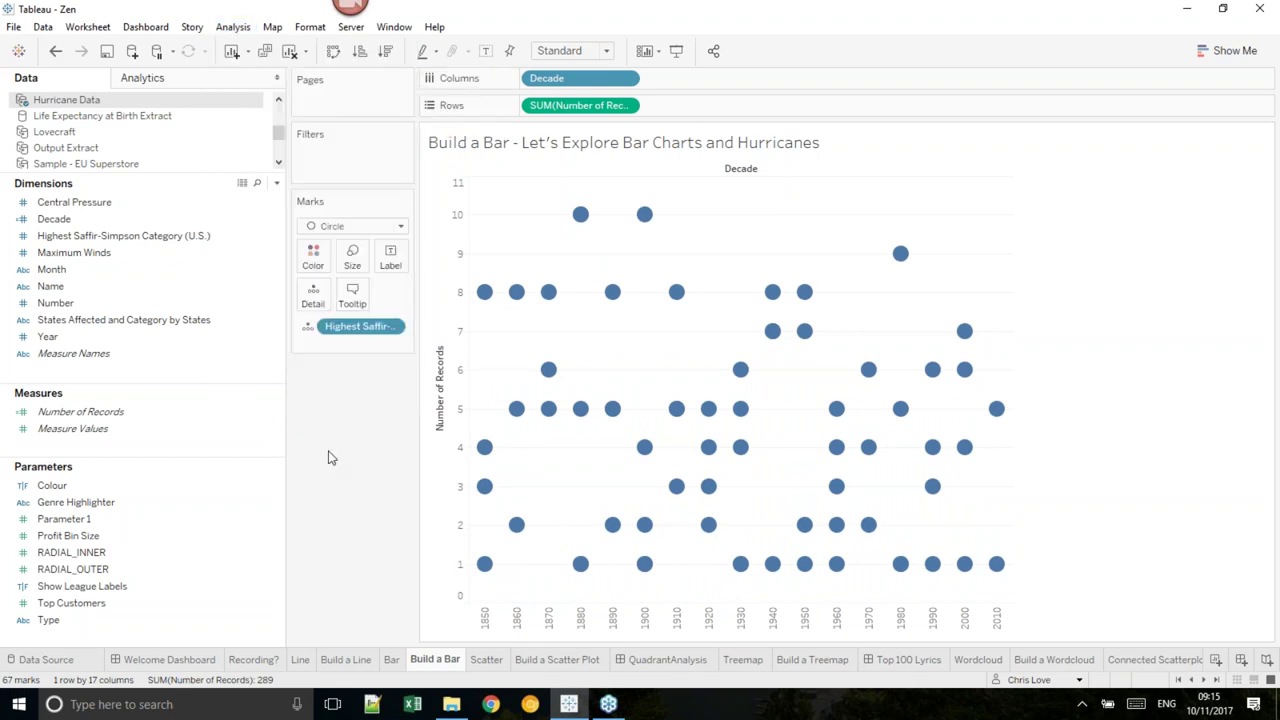
- Set the mark type to Bar and turn Stack Marks off
click(352, 226)
click(349, 258)
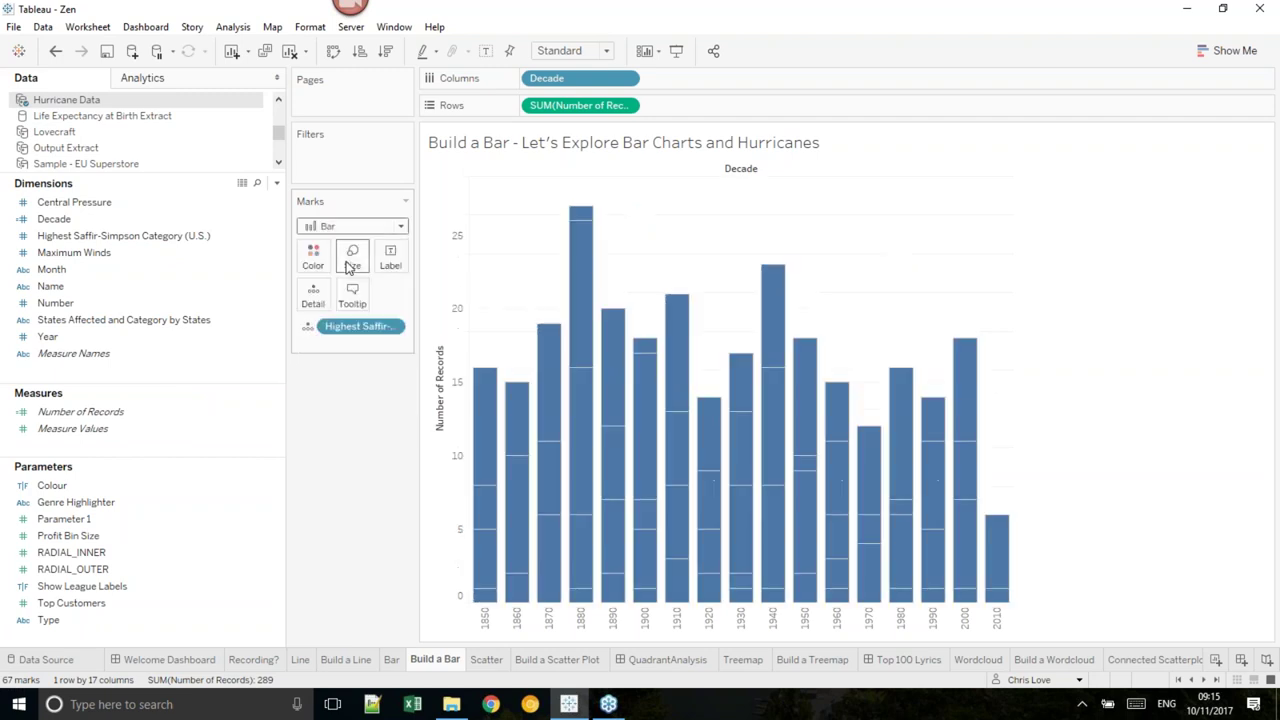
click(233, 27)
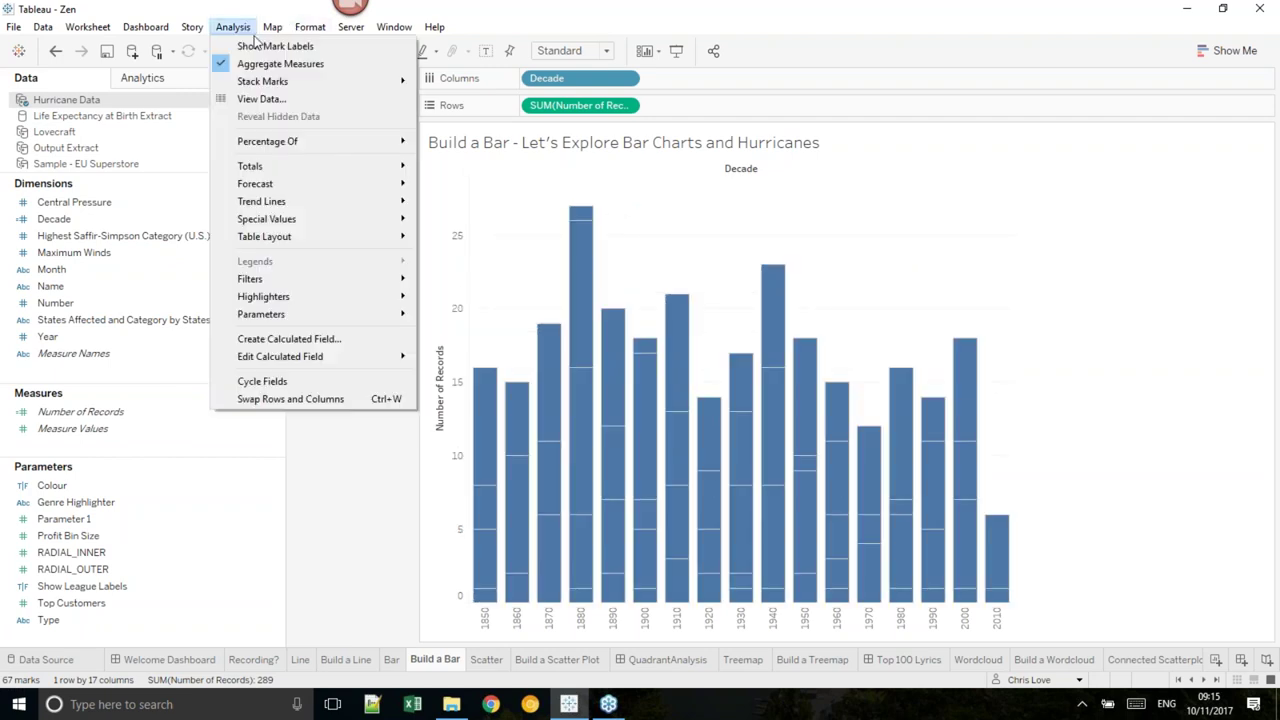
mouse_move(330, 81)
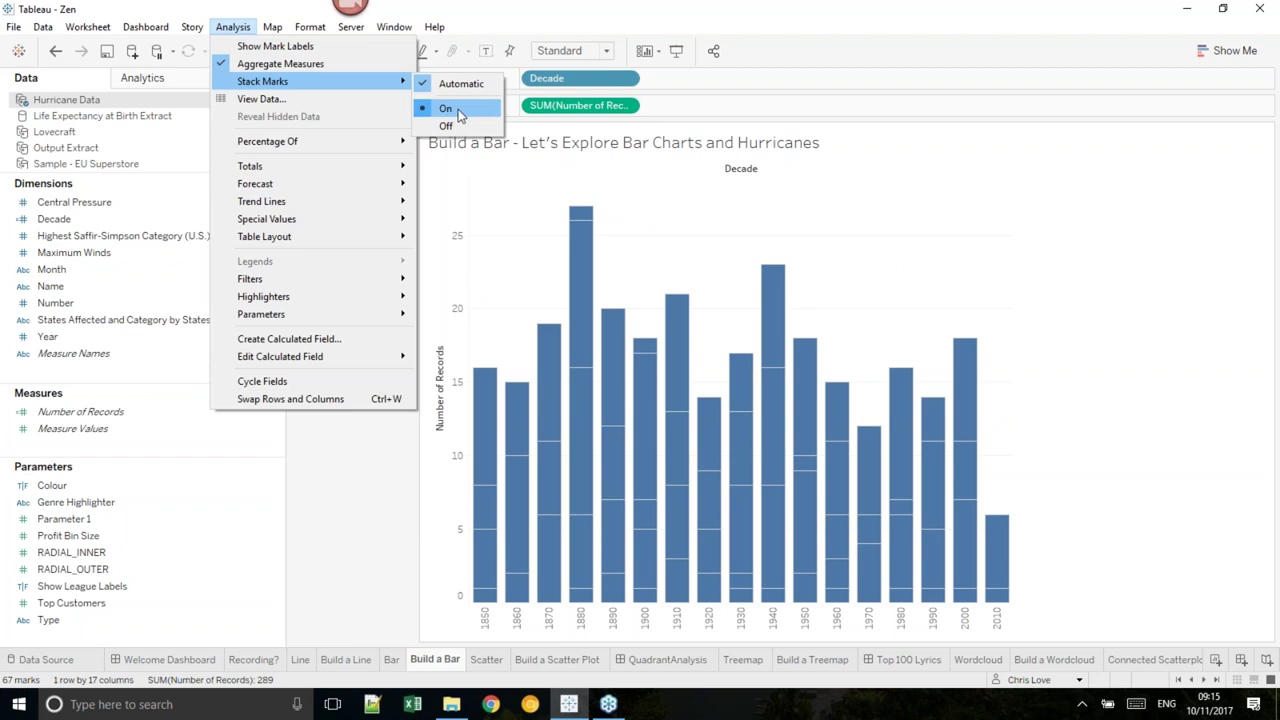
click(452, 128)
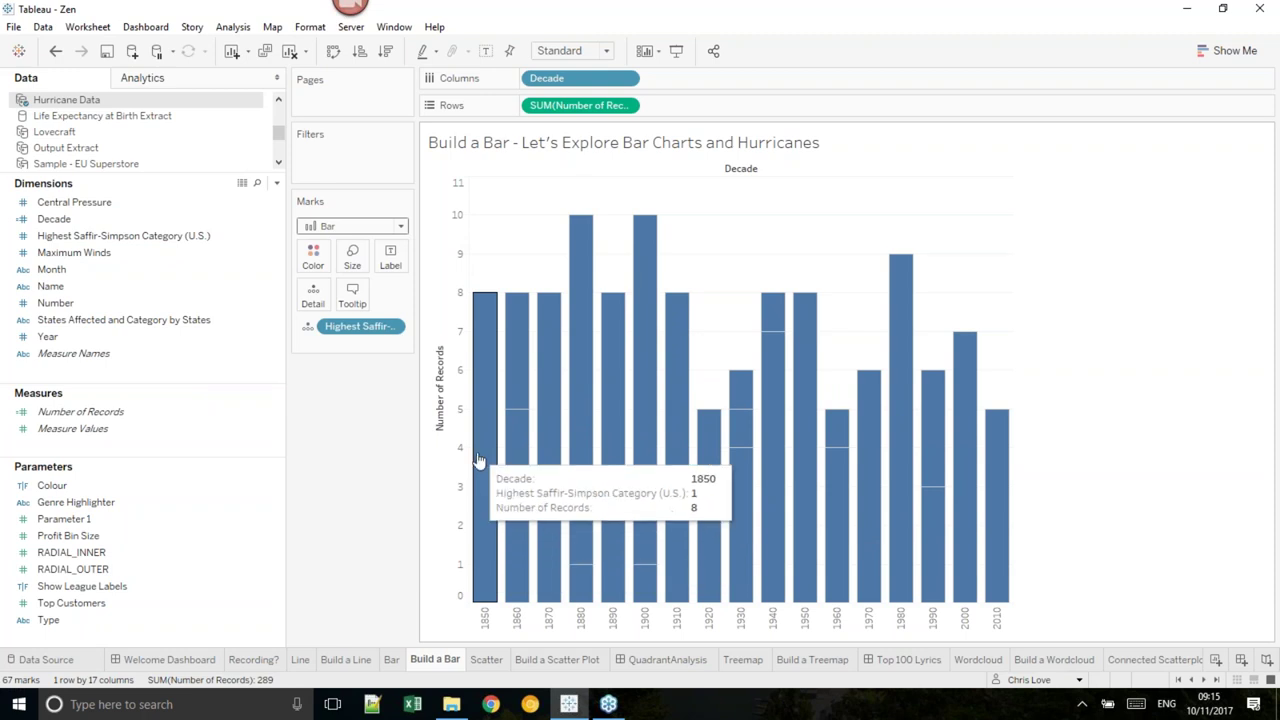
- Undo the stacking change and colour the bars by Highest Saffir-Simpson Category (U.S.)
key(ctrl+z)
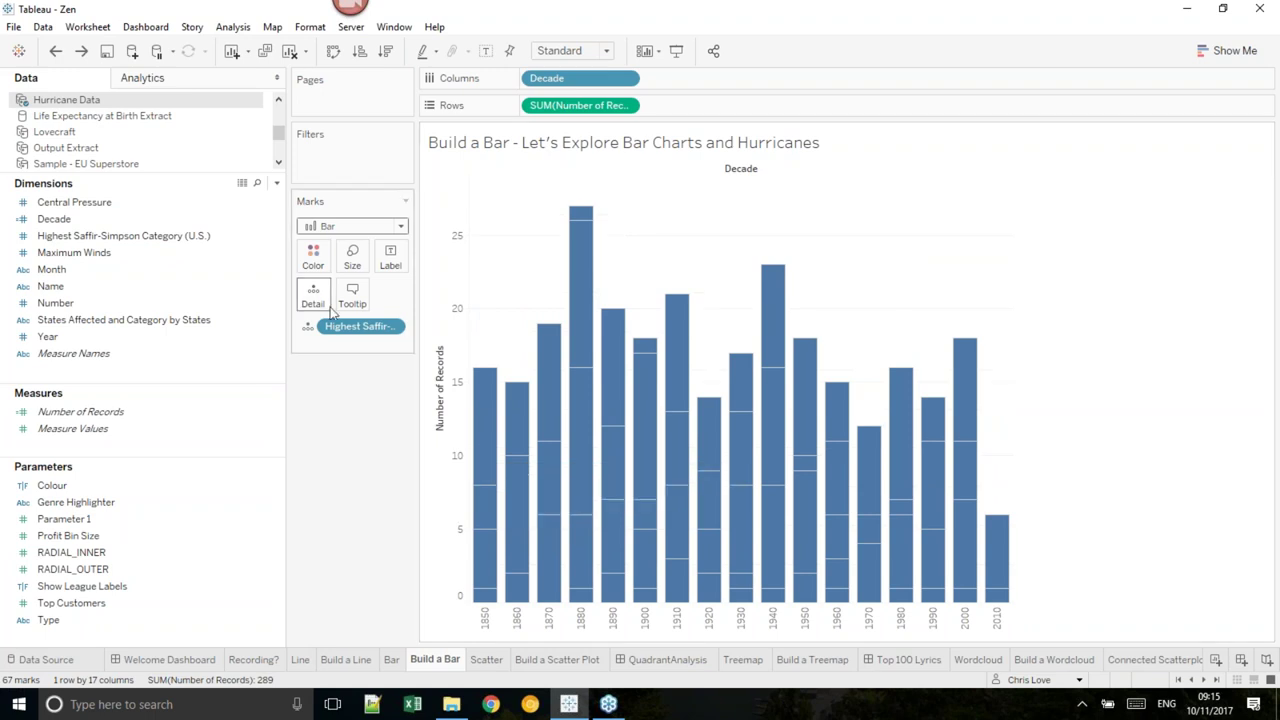
drag(358, 330, 326, 263)
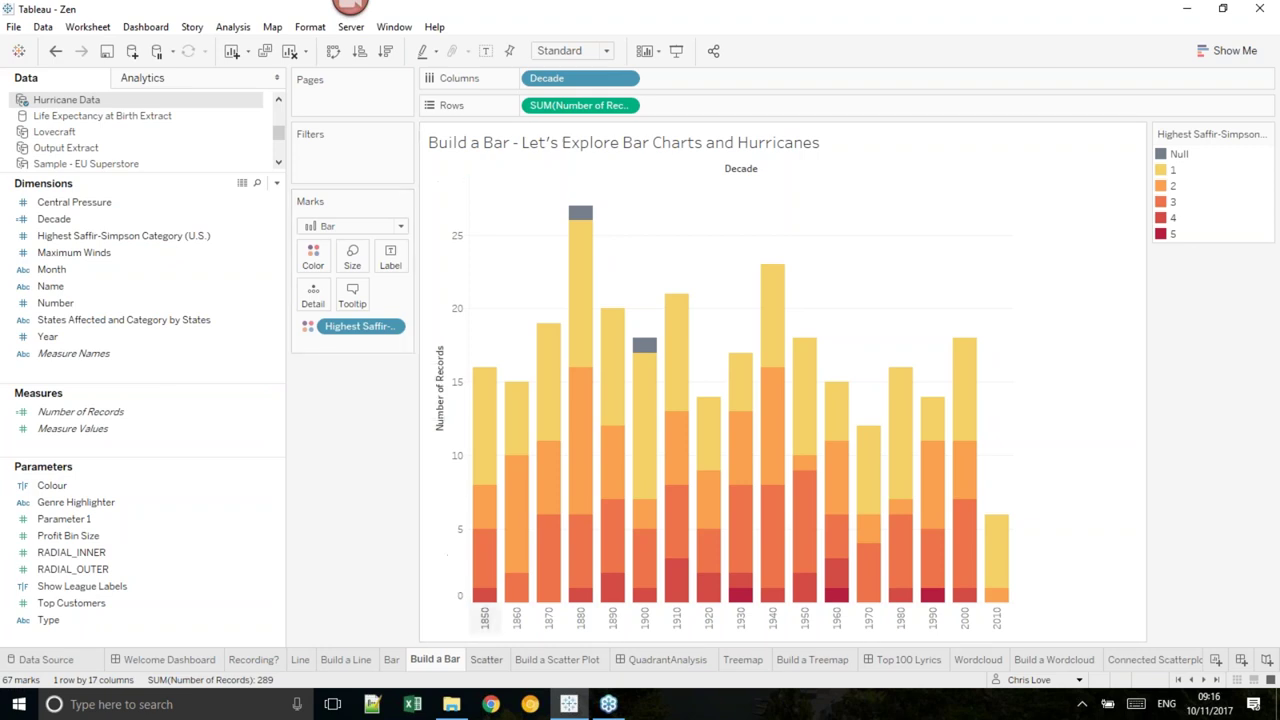
- On the Build a Scatter Plot sheet, place World Indicators' Tourism Inbound on Columns and Tourism Outbound on Rows
click(485, 660)
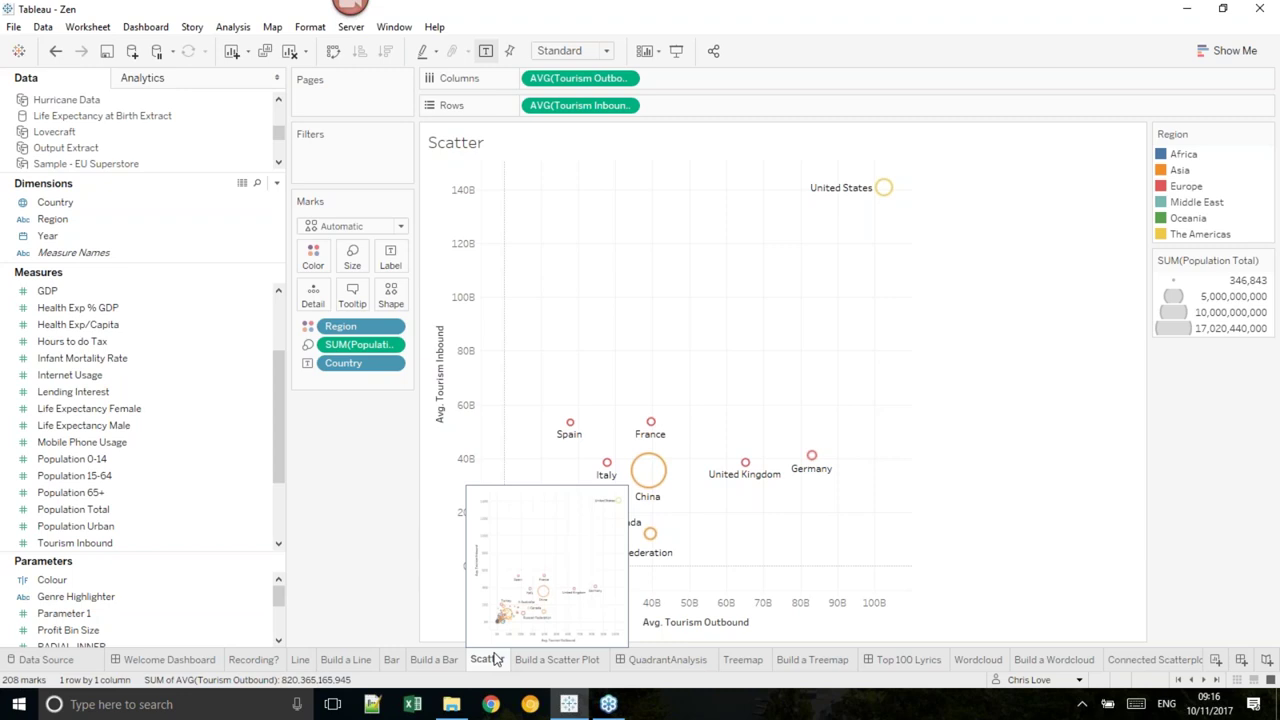
click(530, 663)
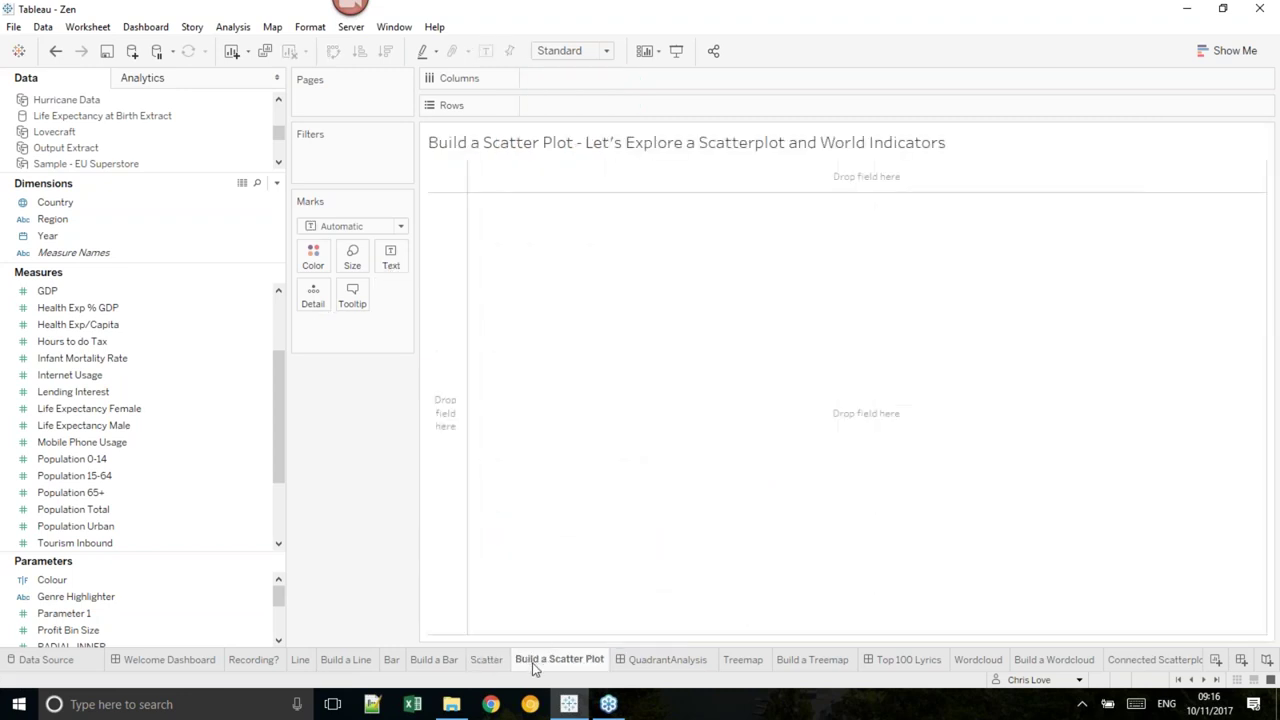
drag(277, 133, 278, 160)
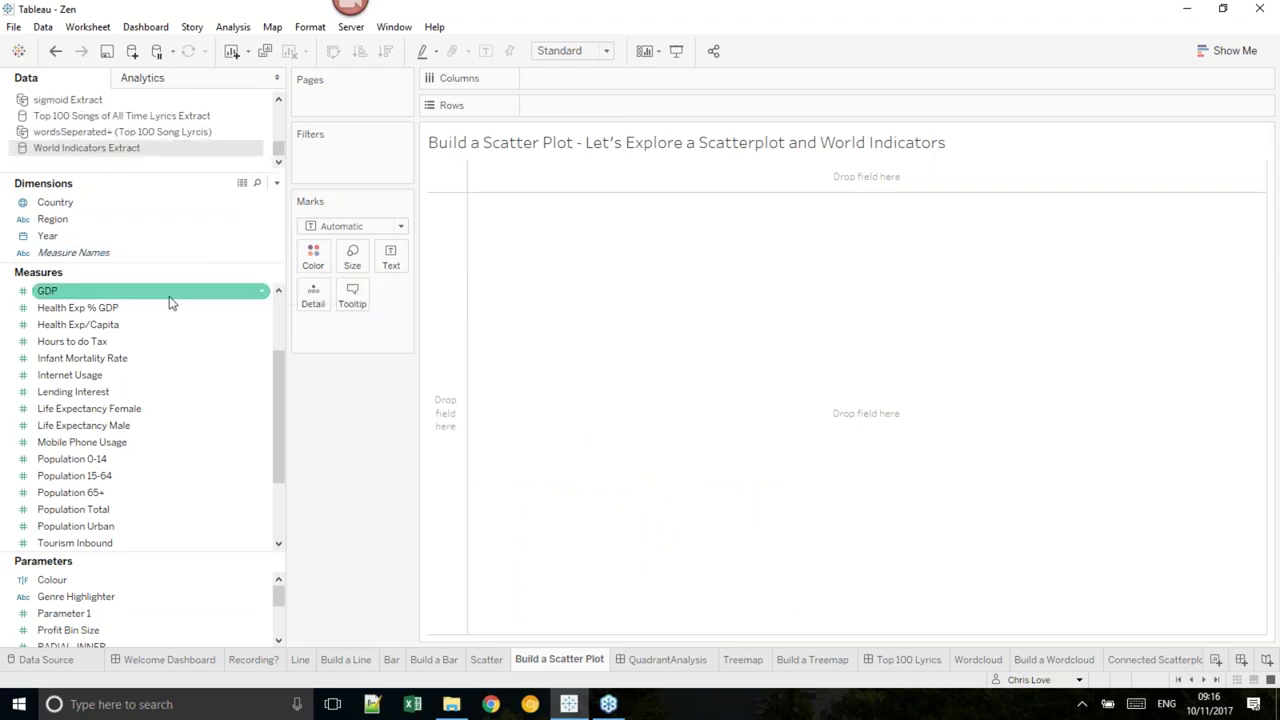
scroll(172, 440, down, 2)
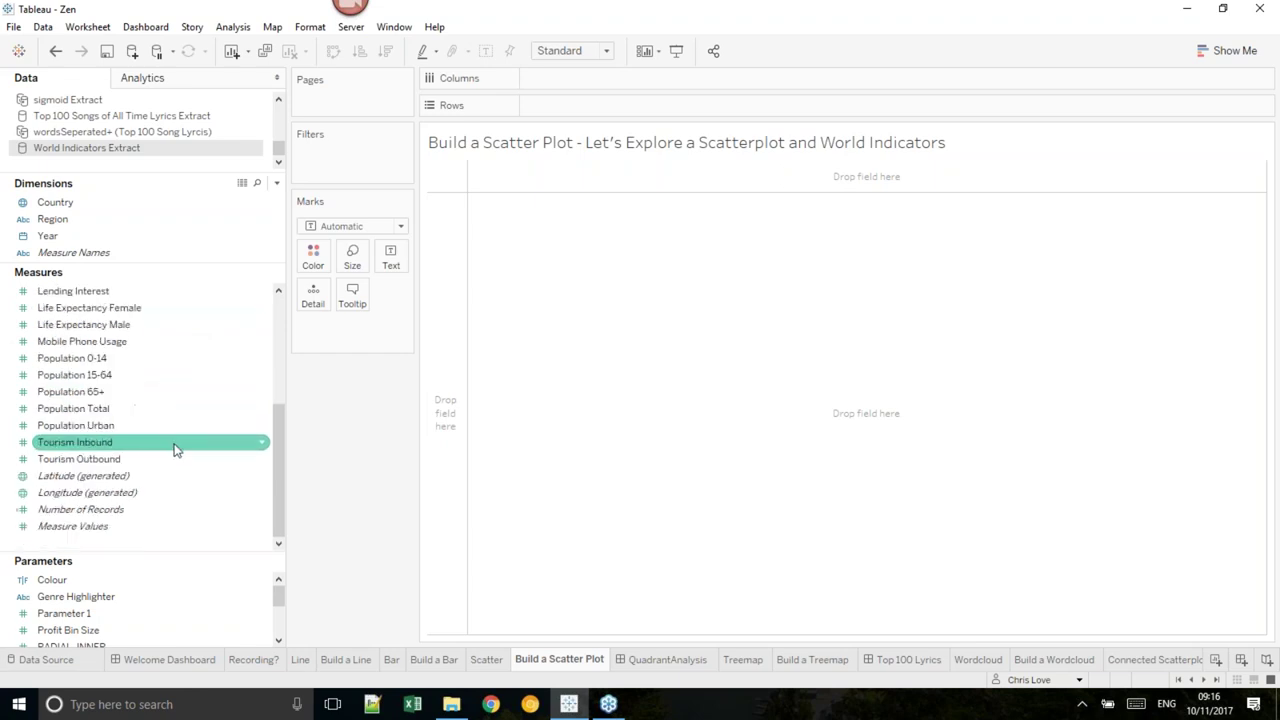
scroll(170, 450, up, 1)
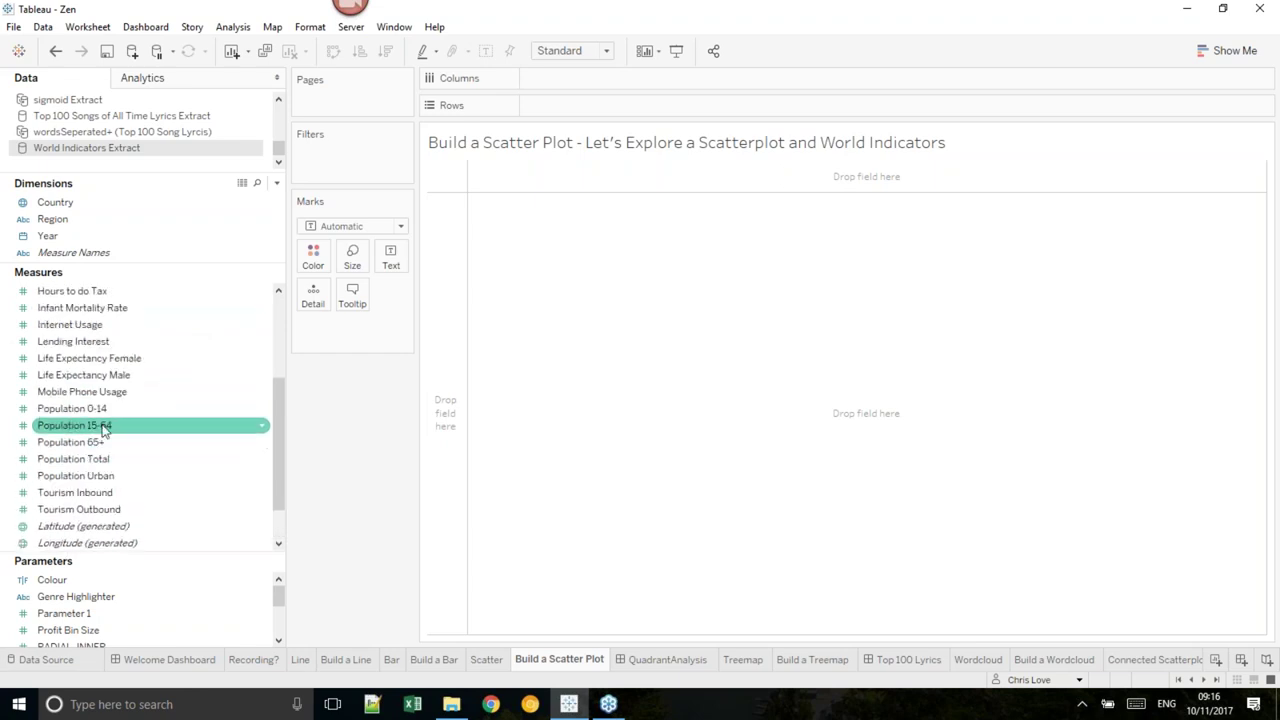
drag(120, 498, 649, 184)
drag(126, 509, 577, 105)
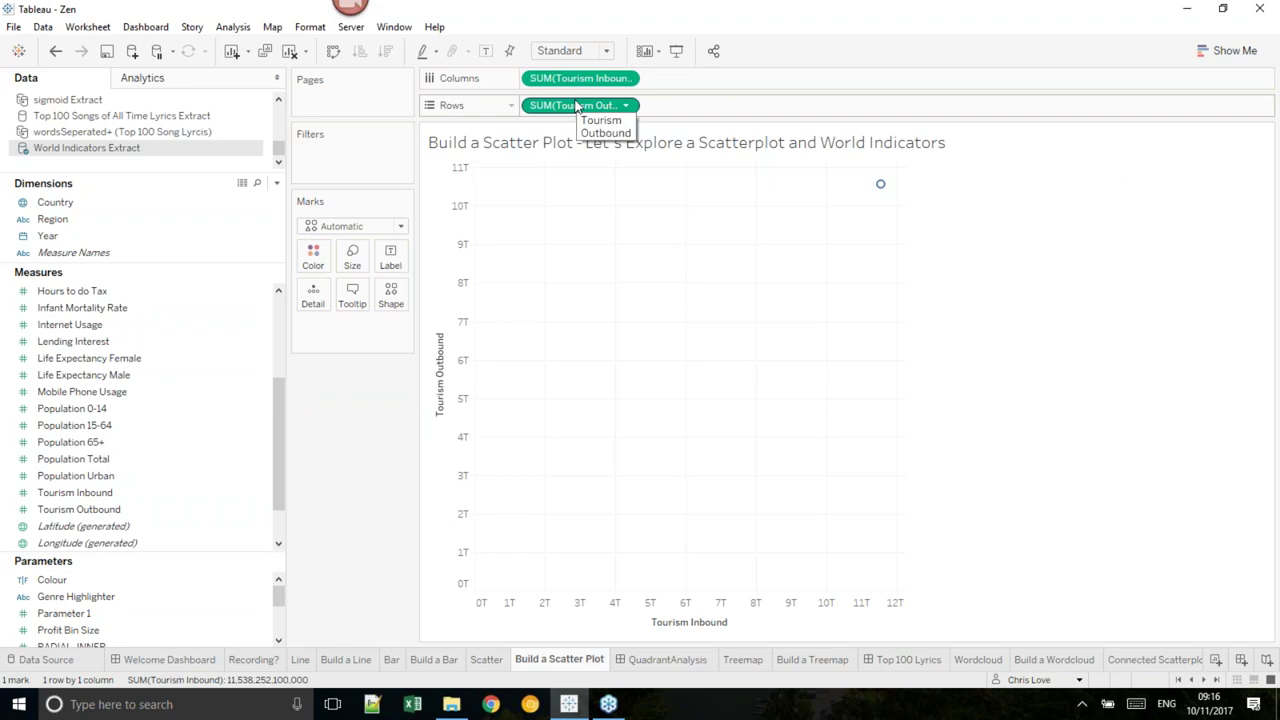
- Change the aggregation of both Tourism Inbound and Tourism Outbound to Average
click(627, 79)
mouse_move(646, 243)
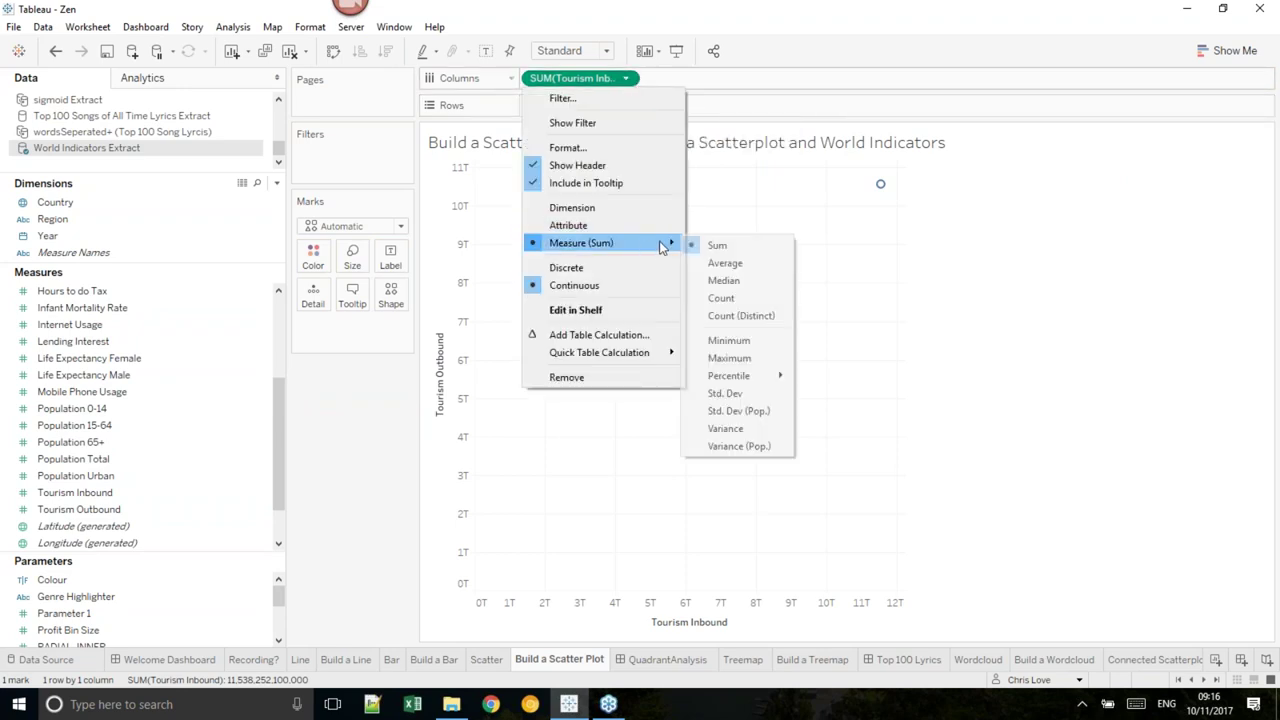
click(722, 262)
click(625, 105)
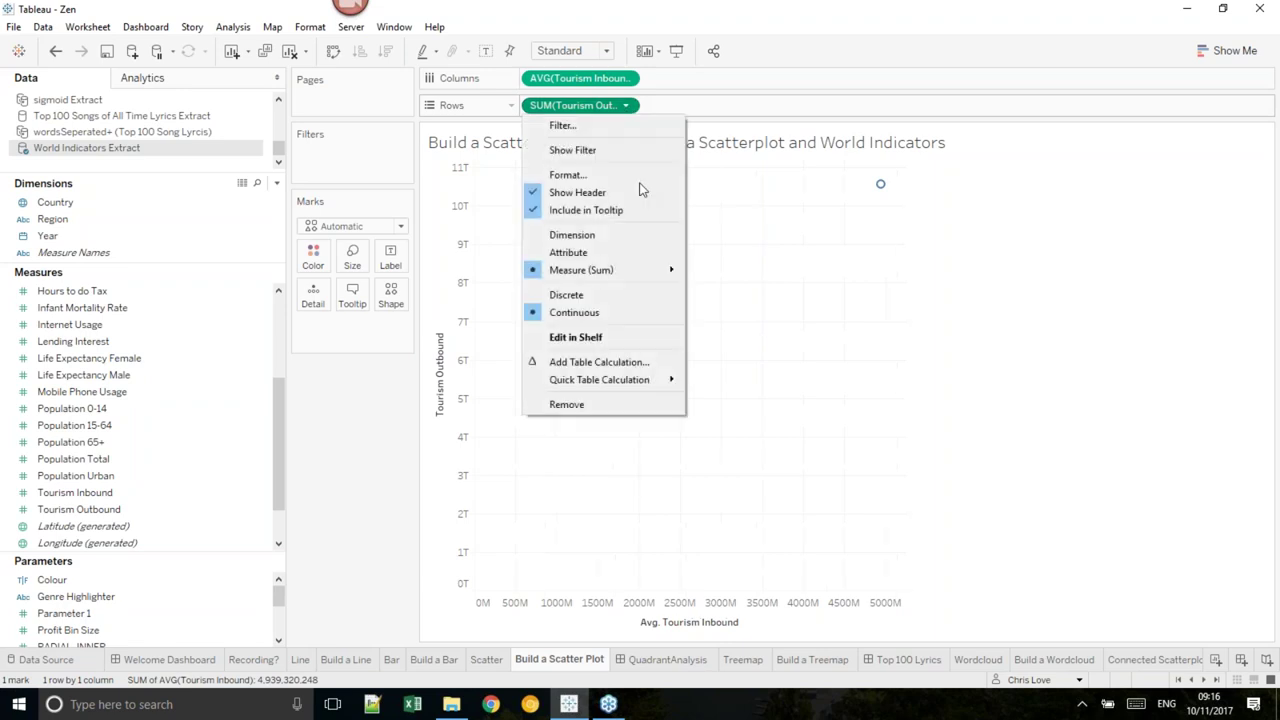
mouse_move(655, 270)
click(712, 290)
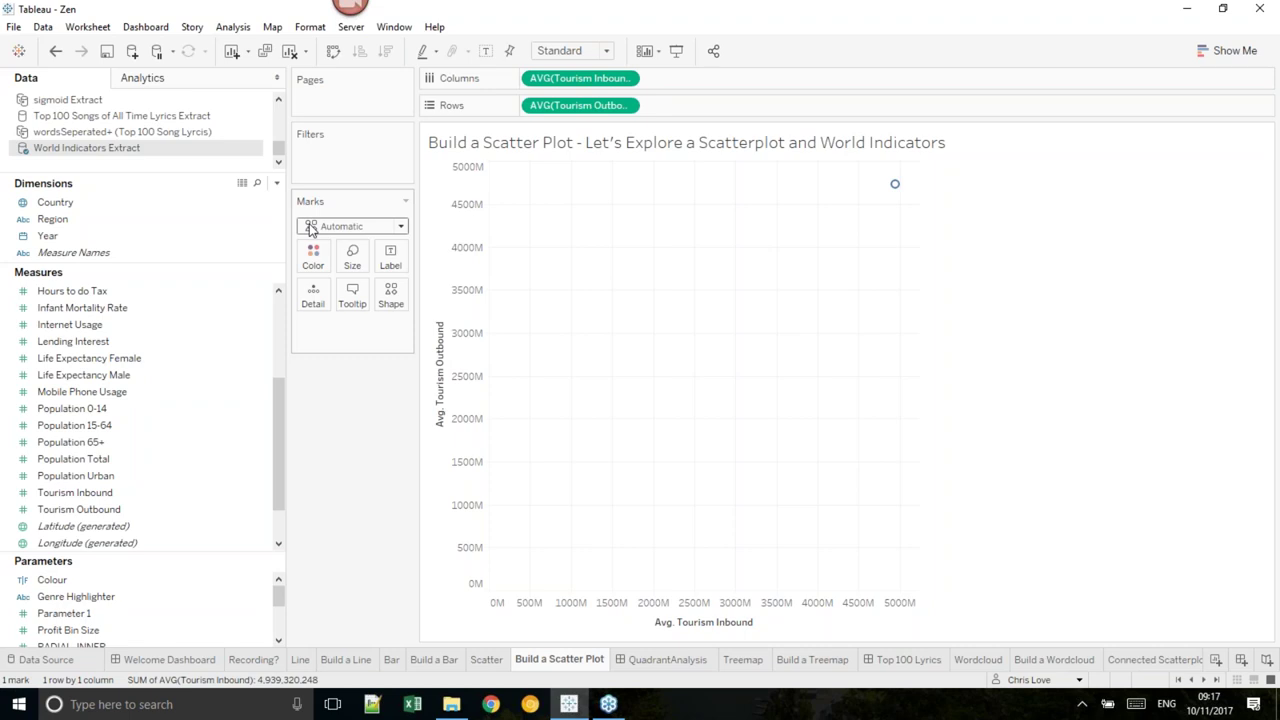
- Add Country to the marks as Detail to plot one point per country, and inspect the outlying points
mouse_move(899, 184)
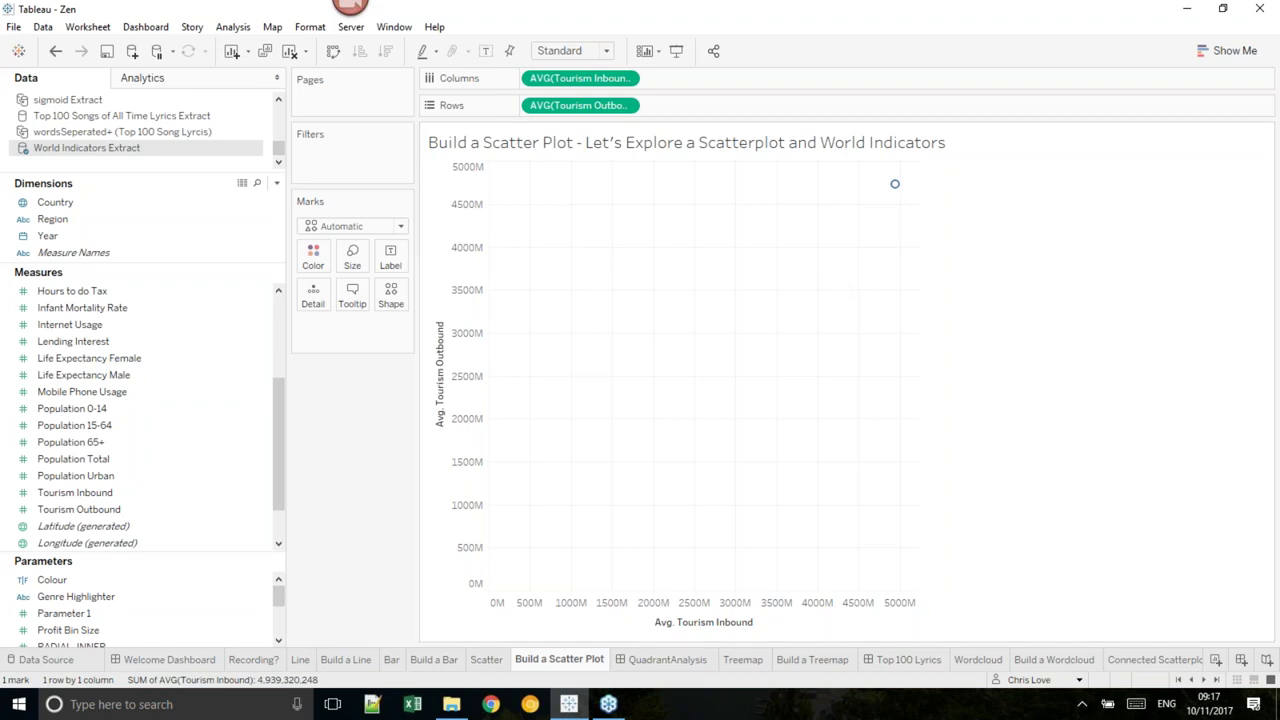
click(103, 204)
drag(103, 204, 349, 335)
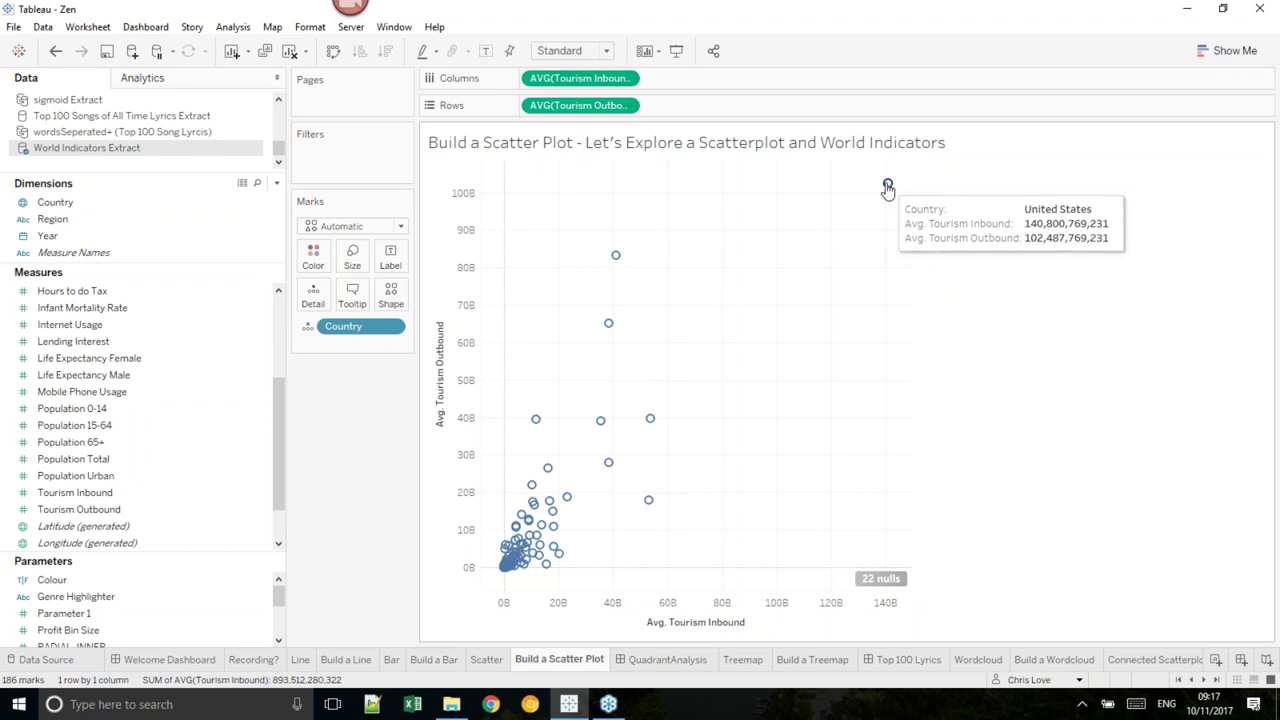
mouse_move(621, 262)
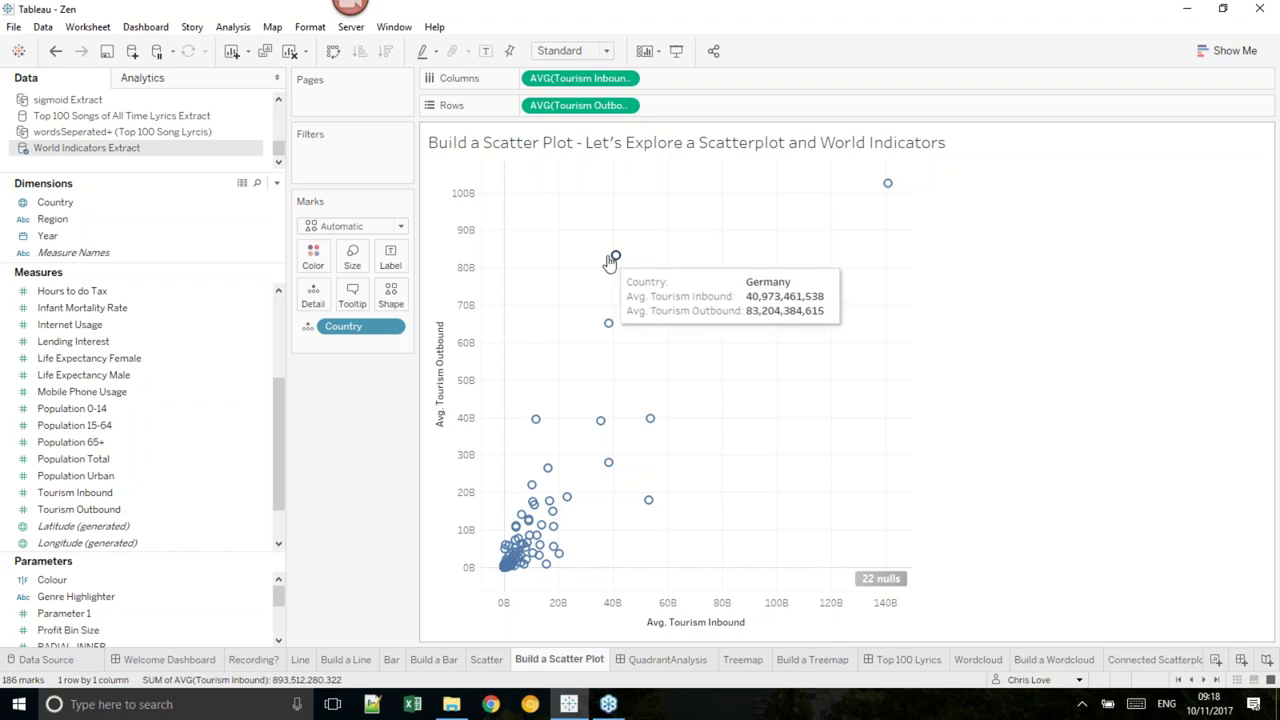
- Label the scatter points with Country, then try Country as the colour and undo that change
mouse_move(648, 501)
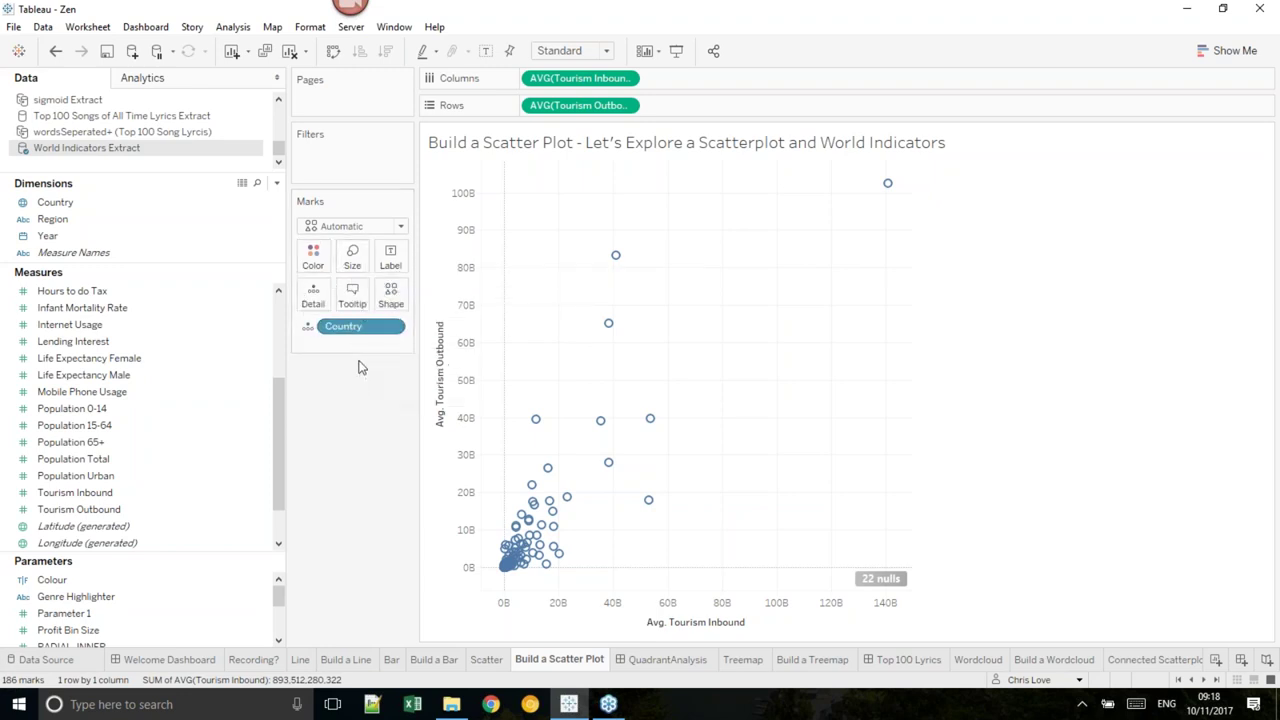
drag(370, 327, 391, 268)
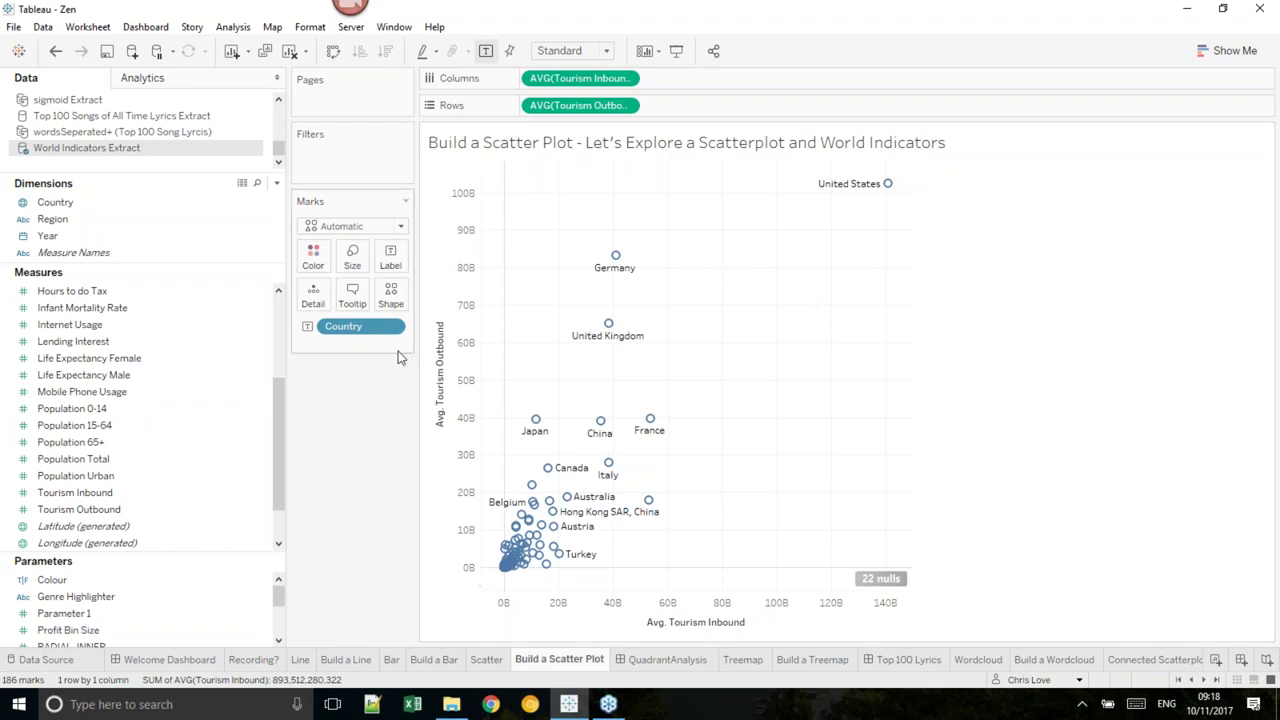
drag(363, 330, 314, 266)
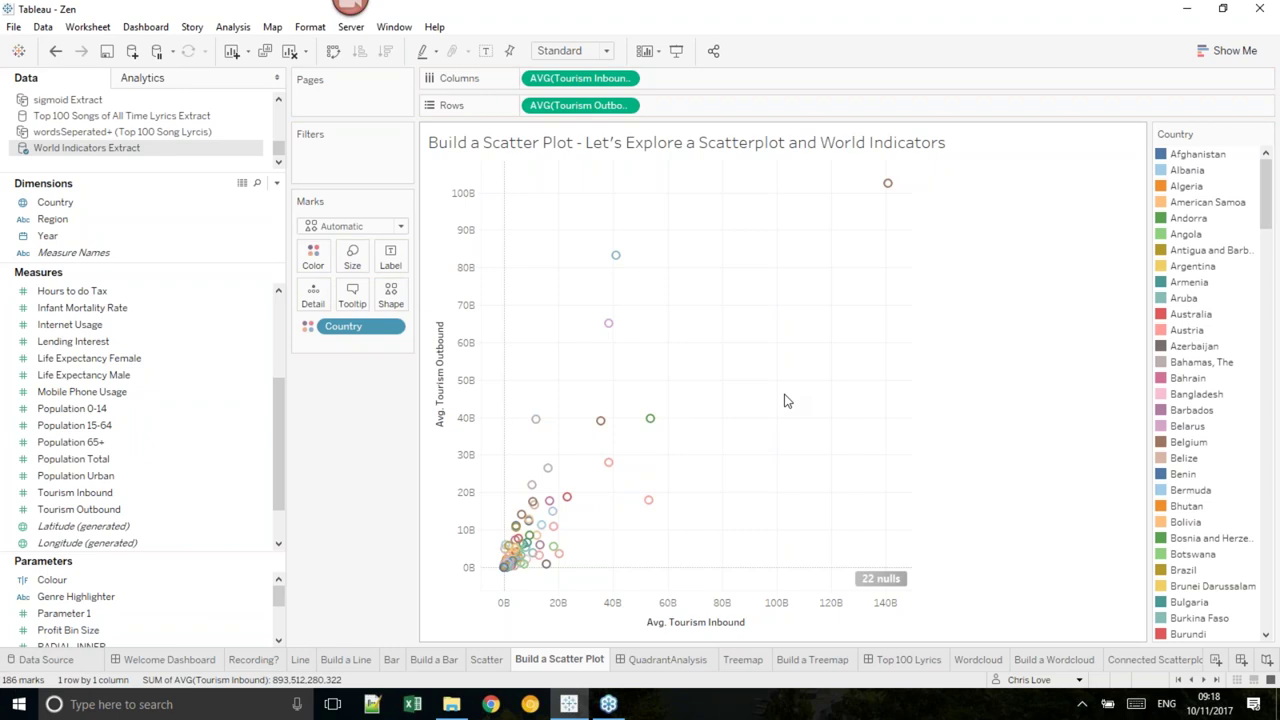
key(ctrl+z)
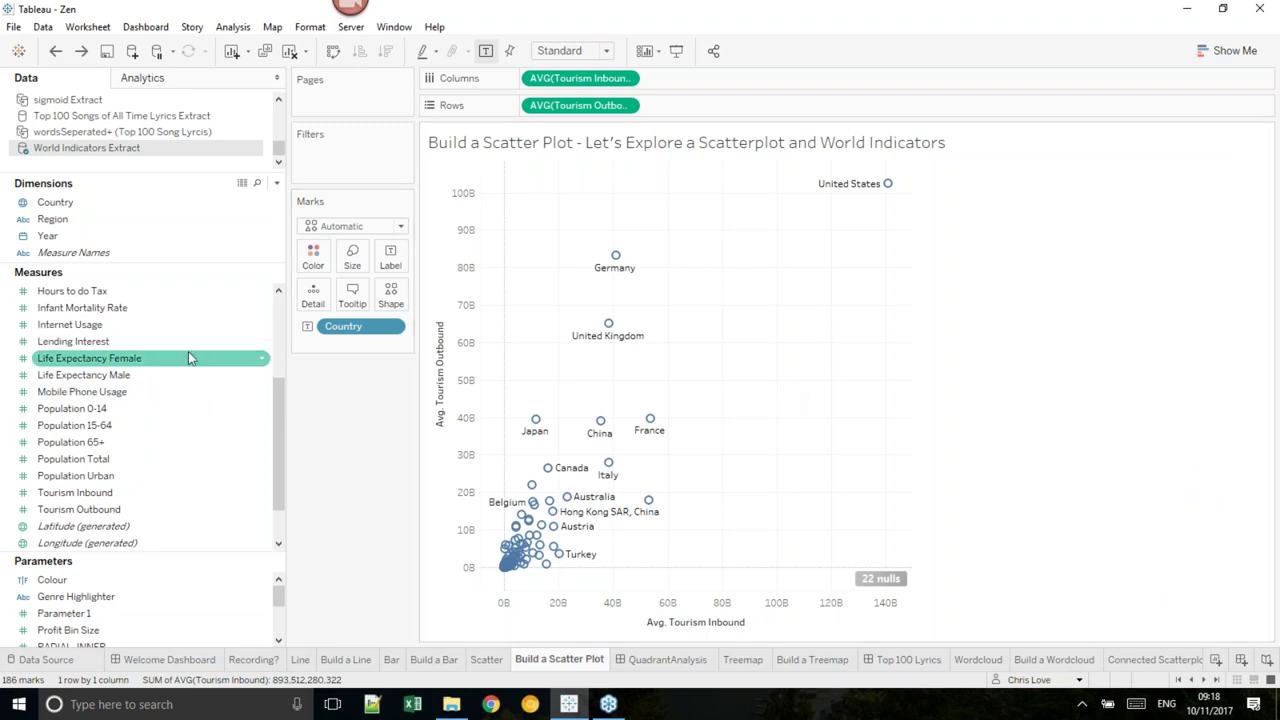
- Size the points by Population Total and inspect the India, China and United States points
drag(117, 458, 352, 257)
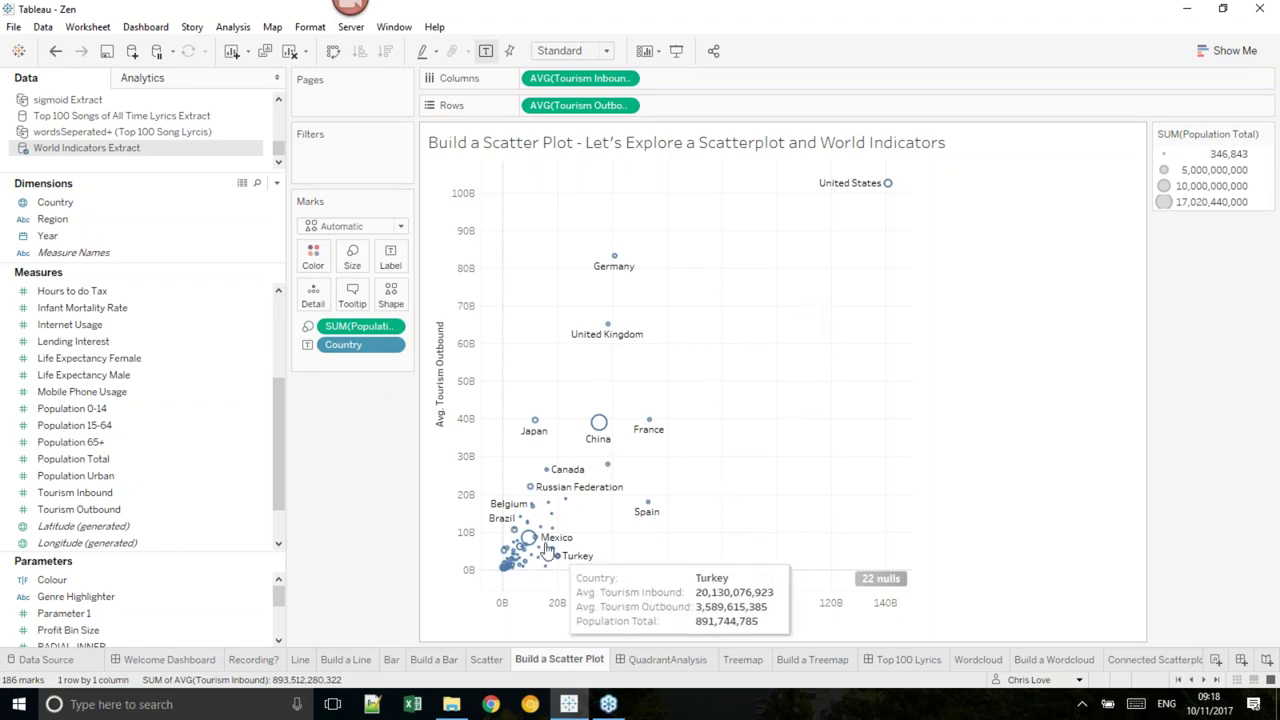
mouse_move(527, 541)
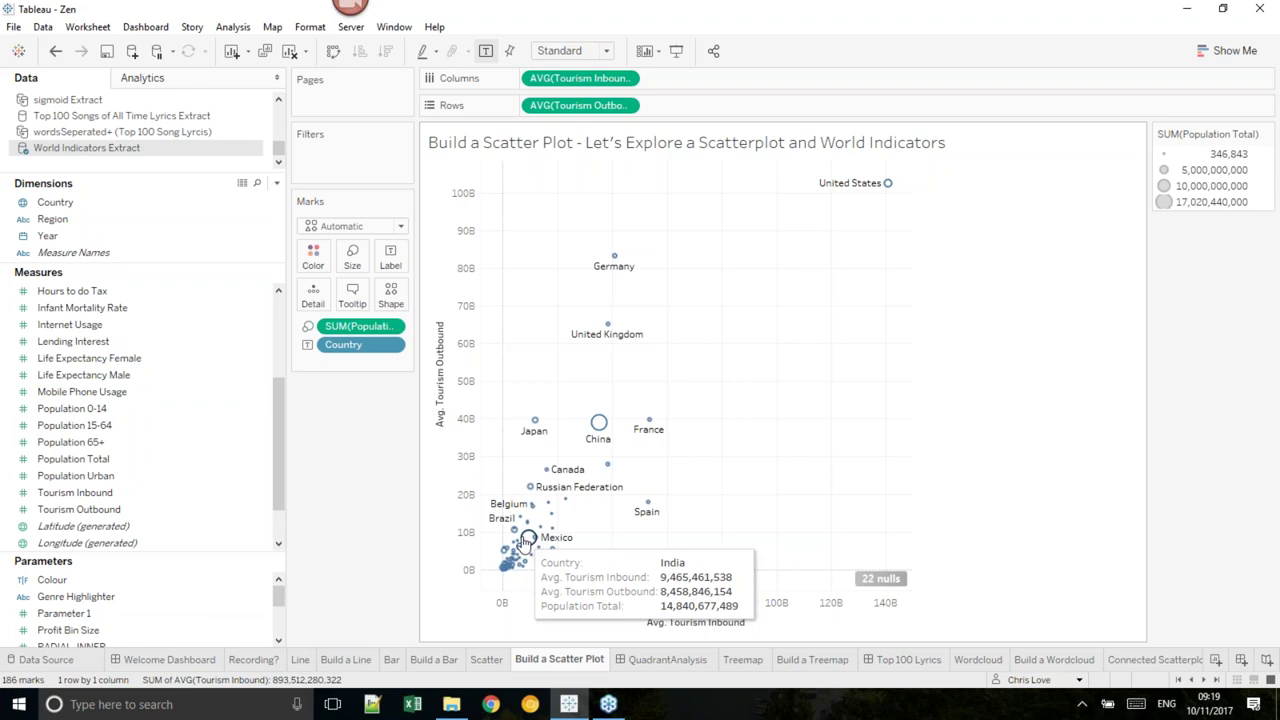
mouse_move(598, 432)
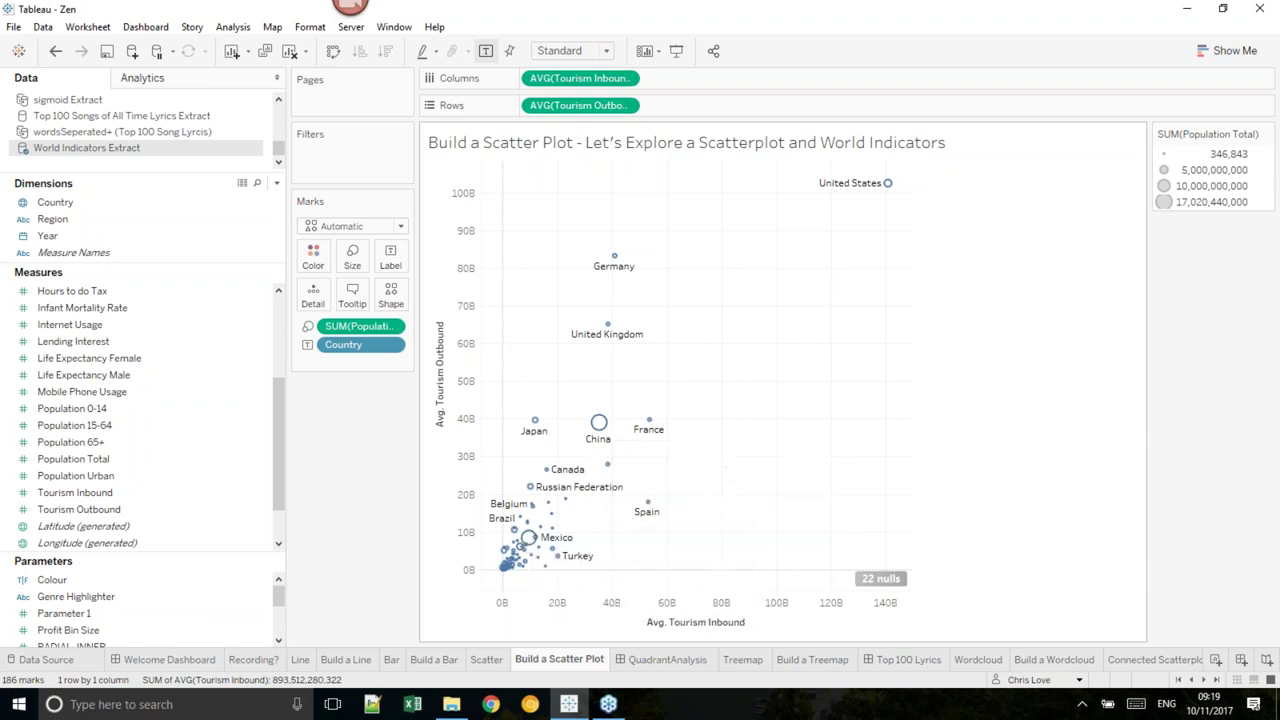
mouse_move(884, 195)
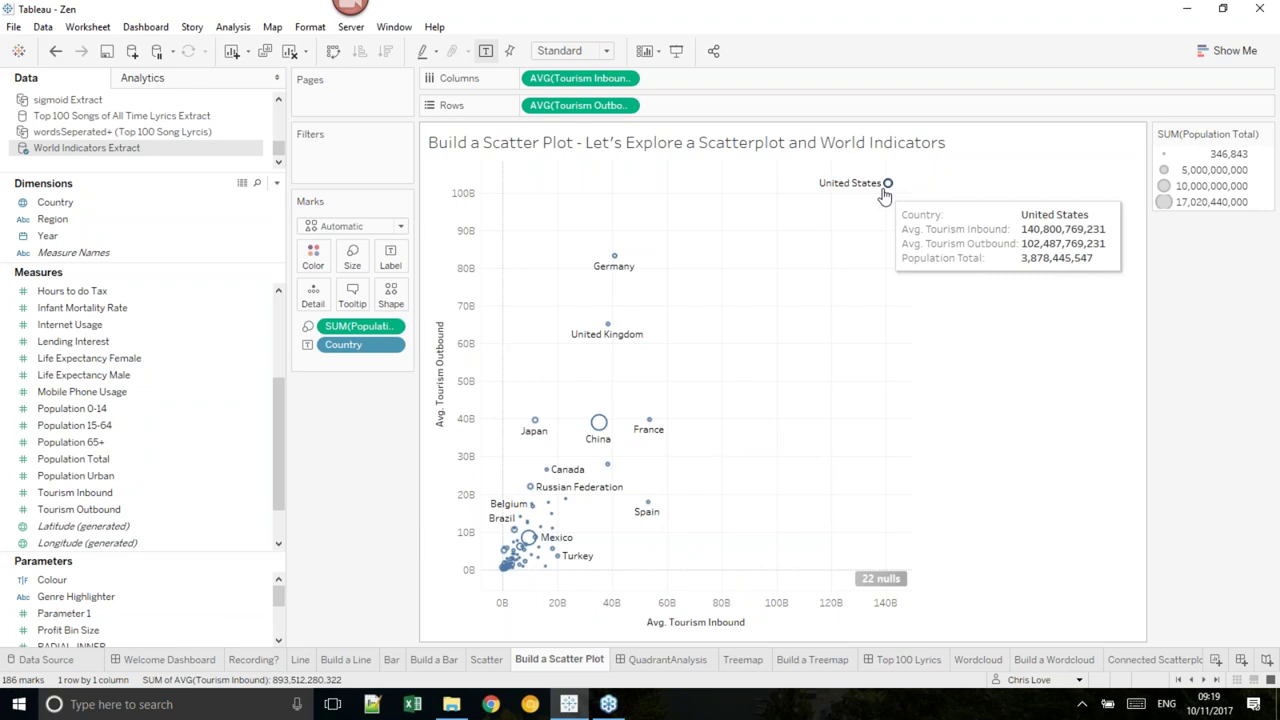
- Try colouring the points by Region, then undo the change
click(79, 221)
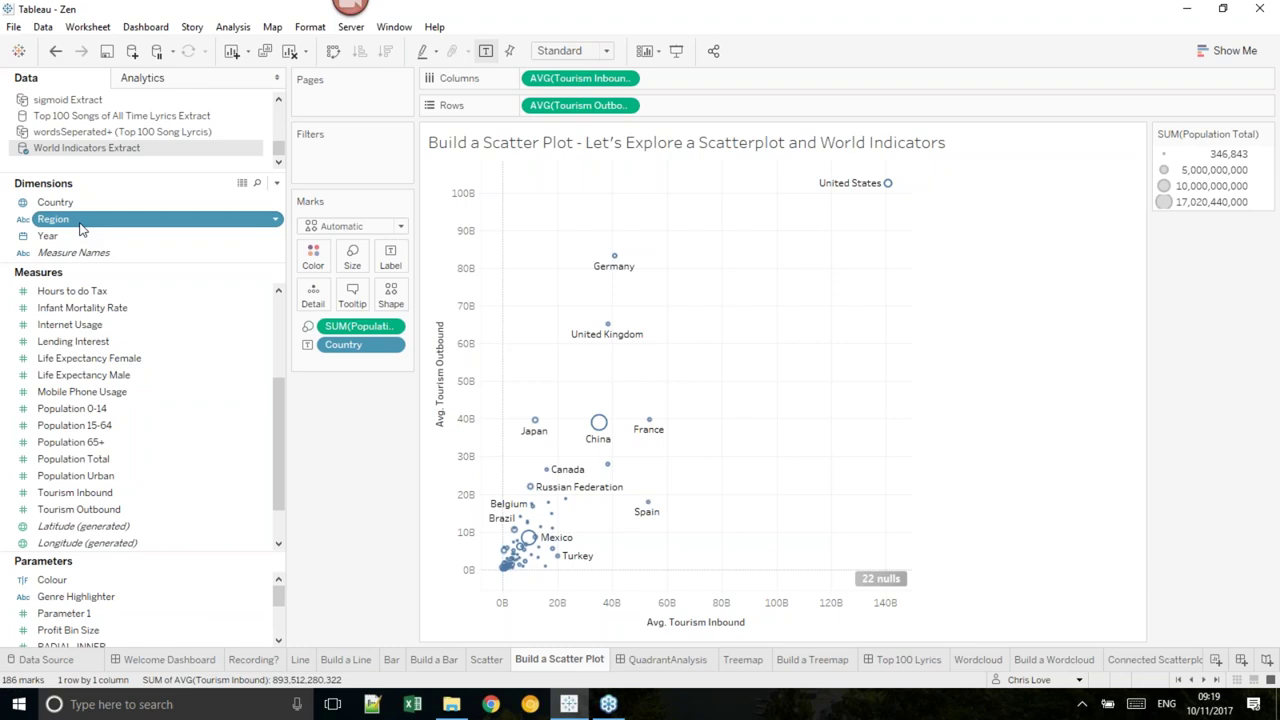
drag(80, 228, 313, 257)
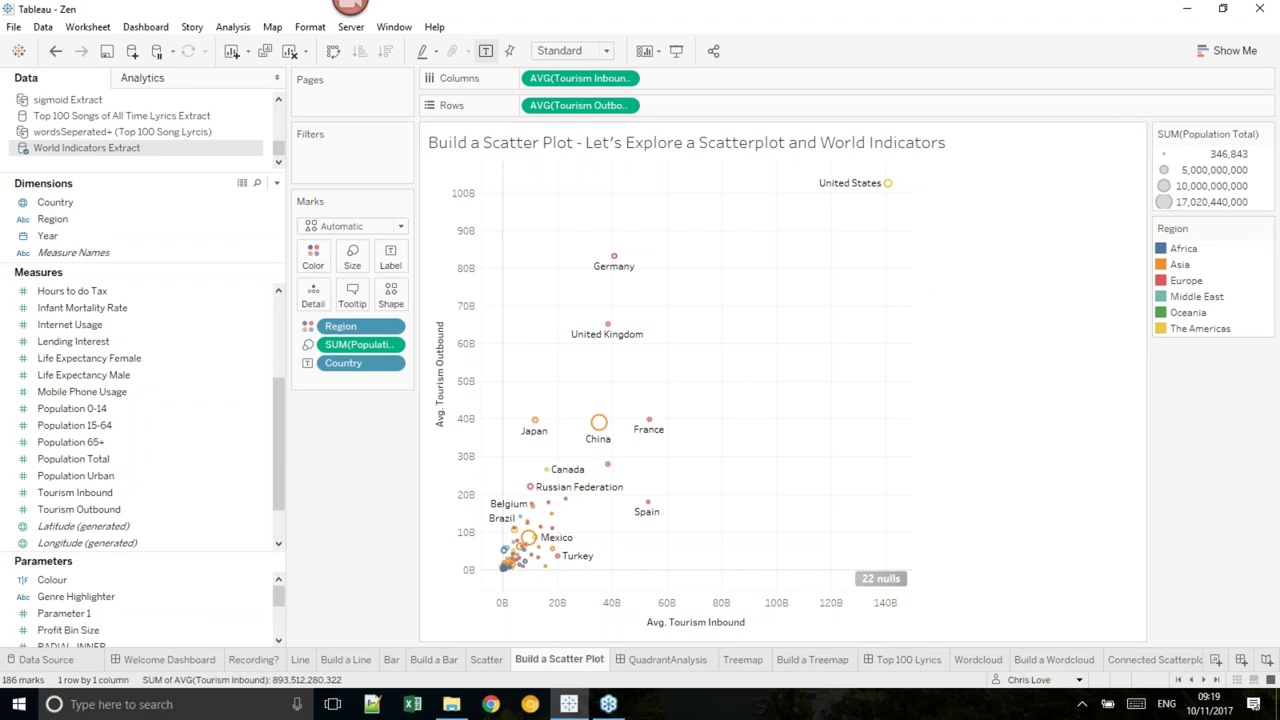
click(343, 572)
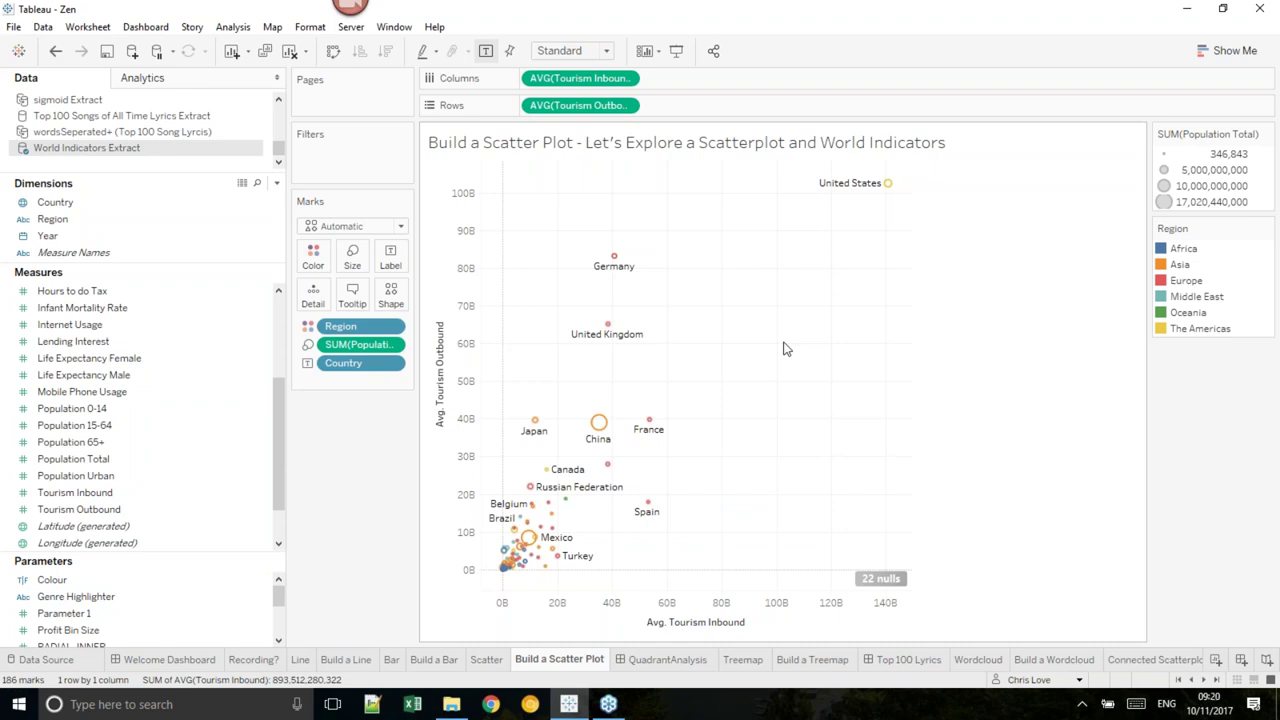
key(ctrl+z)
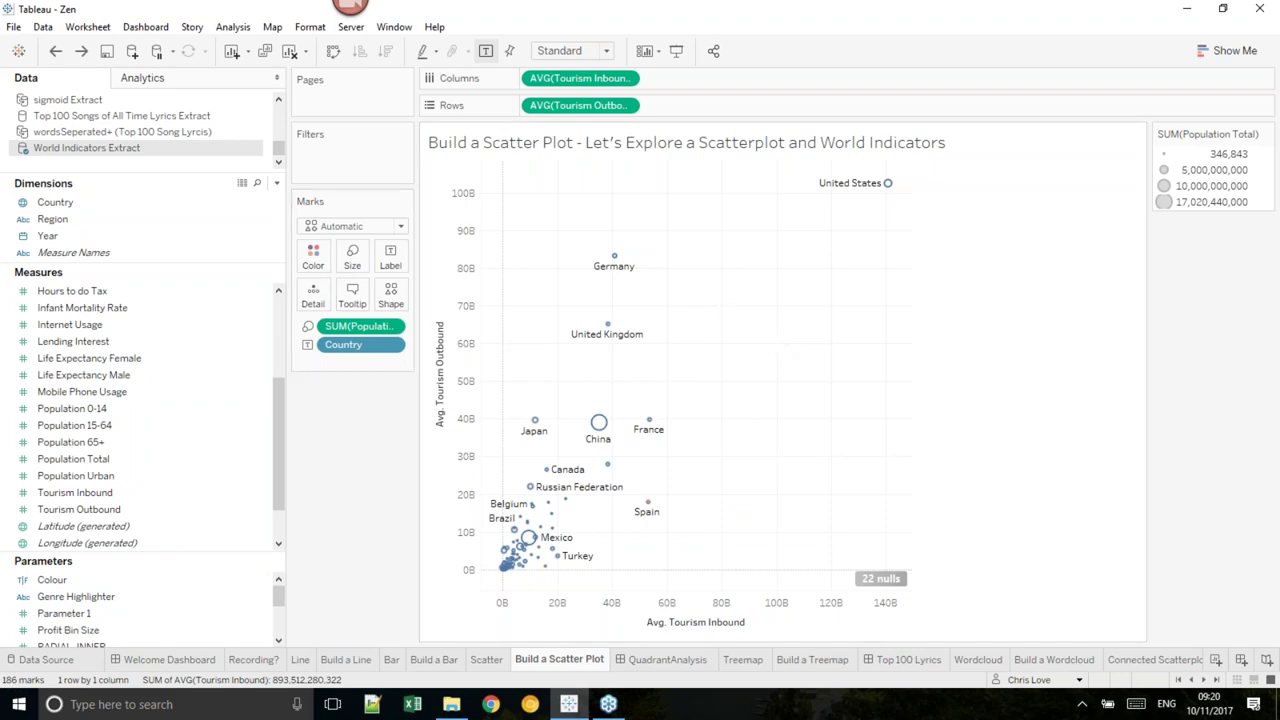
- Colour the points by Year and look at the Aggregate Measures option without changing it
drag(91, 236, 317, 265)
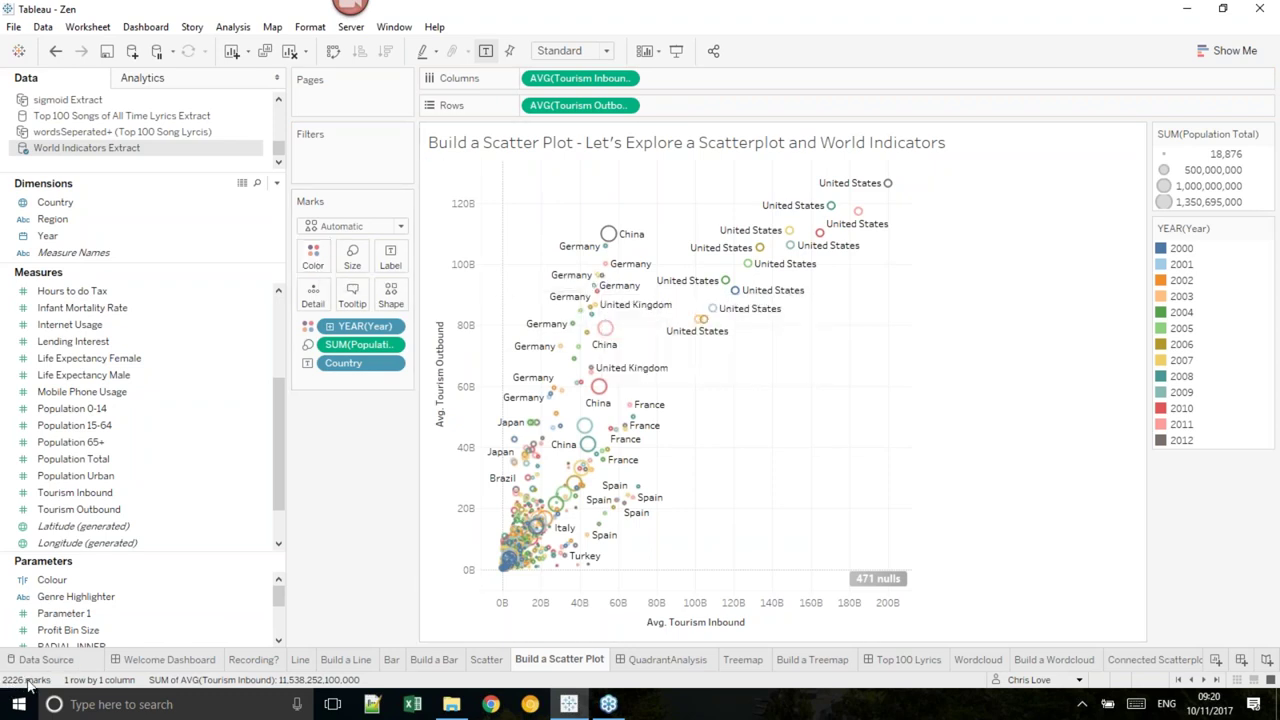
mouse_move(891, 191)
click(232, 27)
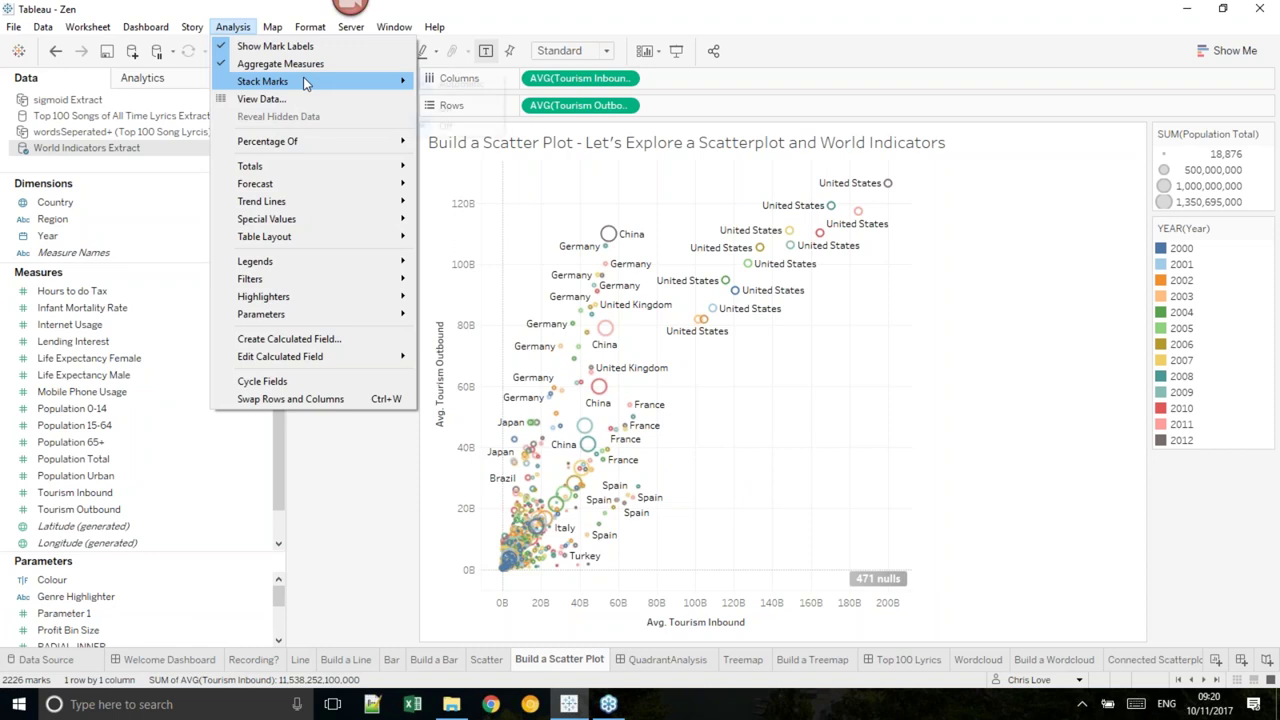
mouse_move(305, 81)
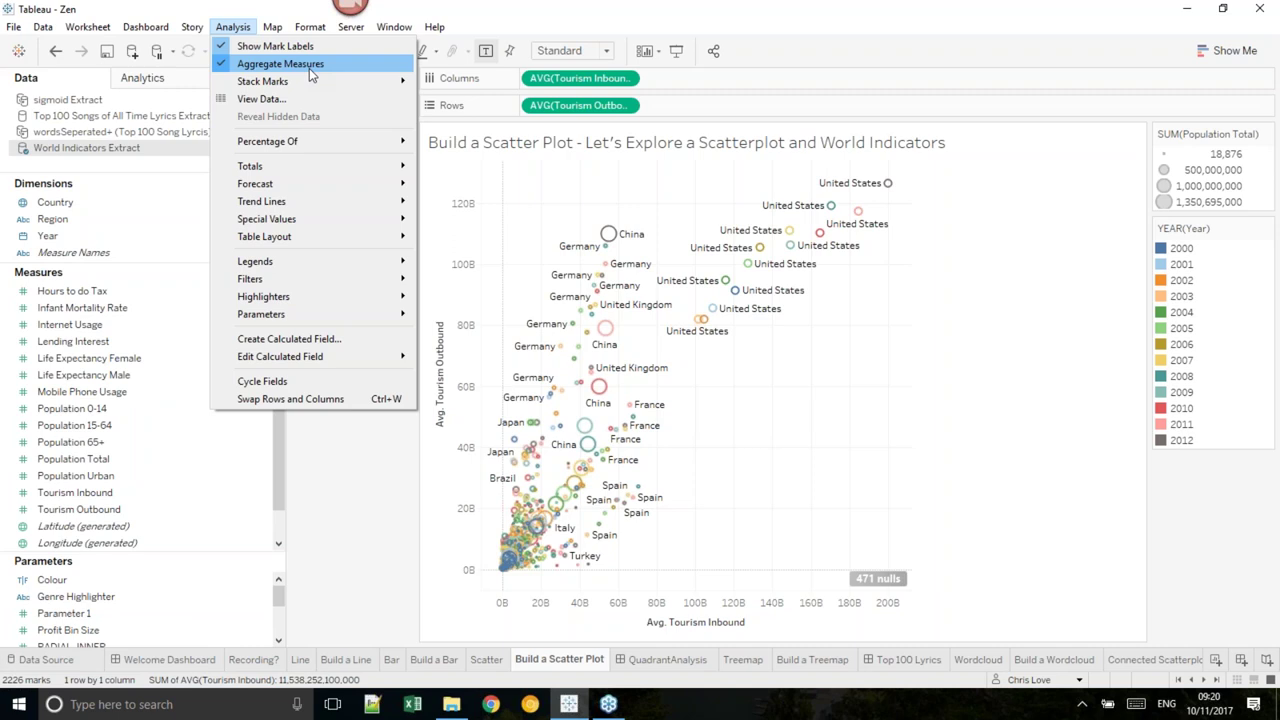
click(296, 475)
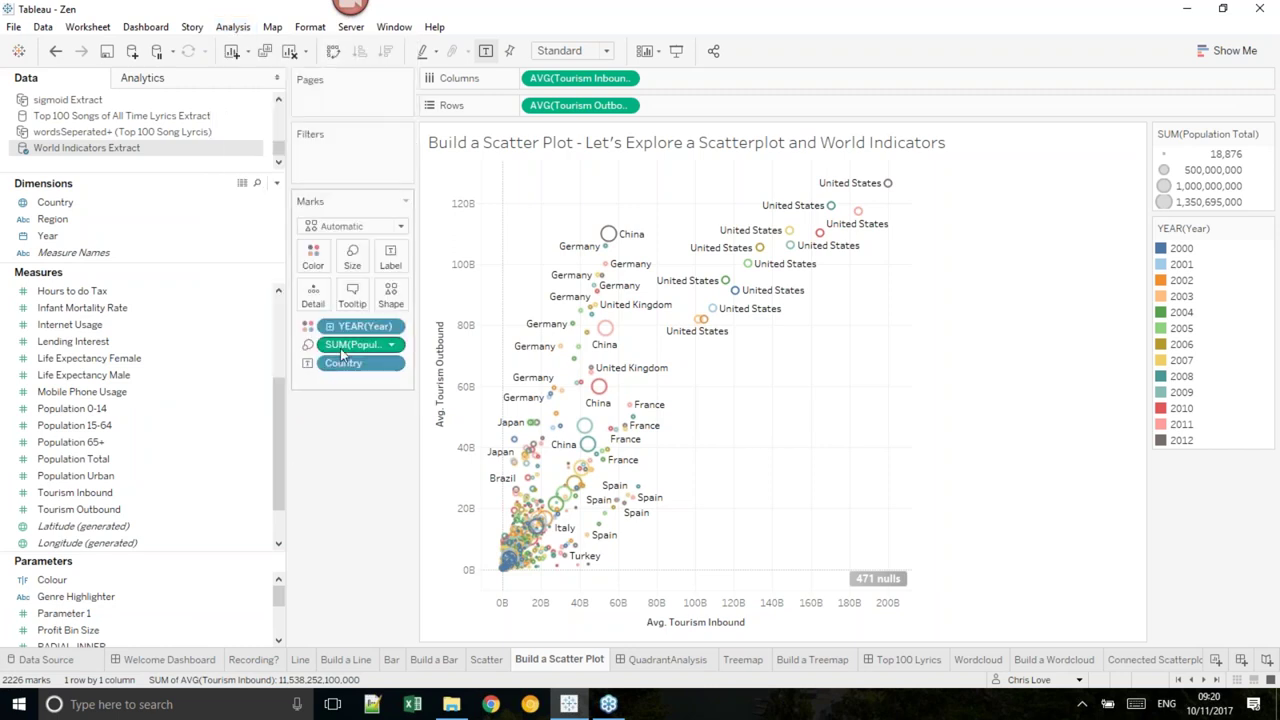
- Remove Country, Year and Population Total from the marks, and inspect the fully aggregated point
drag(347, 366, 360, 452)
drag(355, 327, 363, 431)
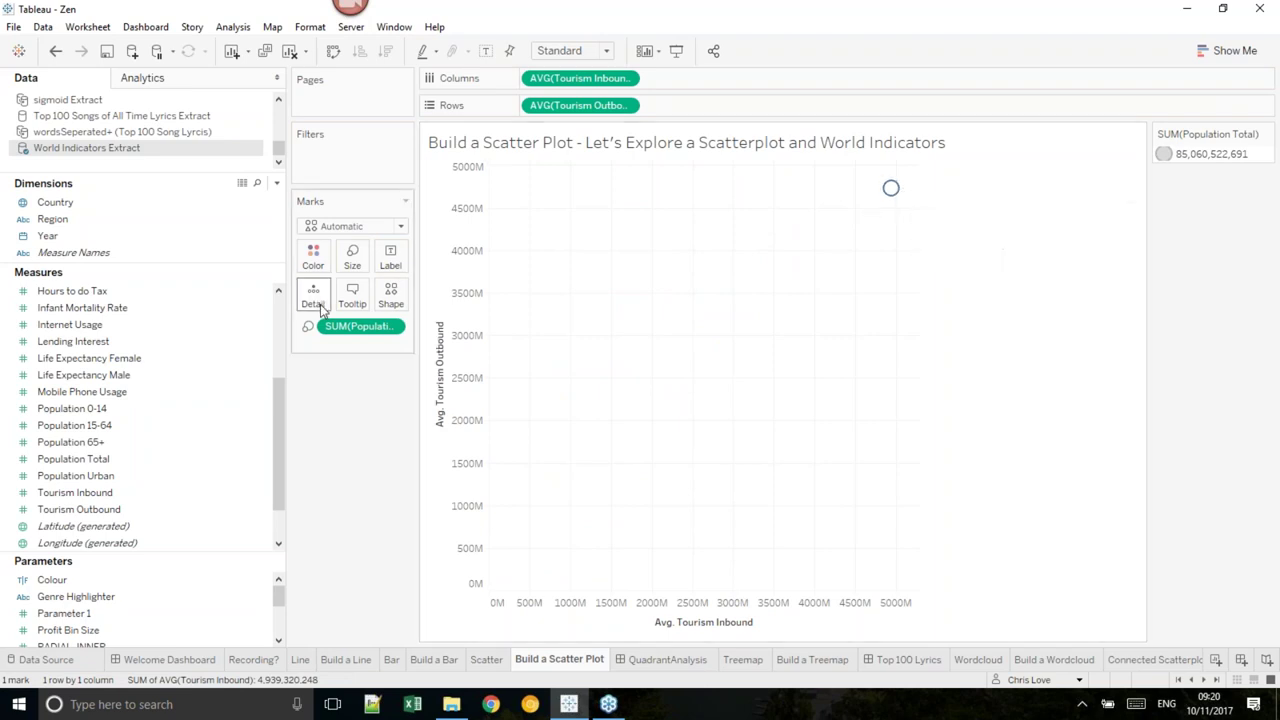
drag(347, 332, 370, 440)
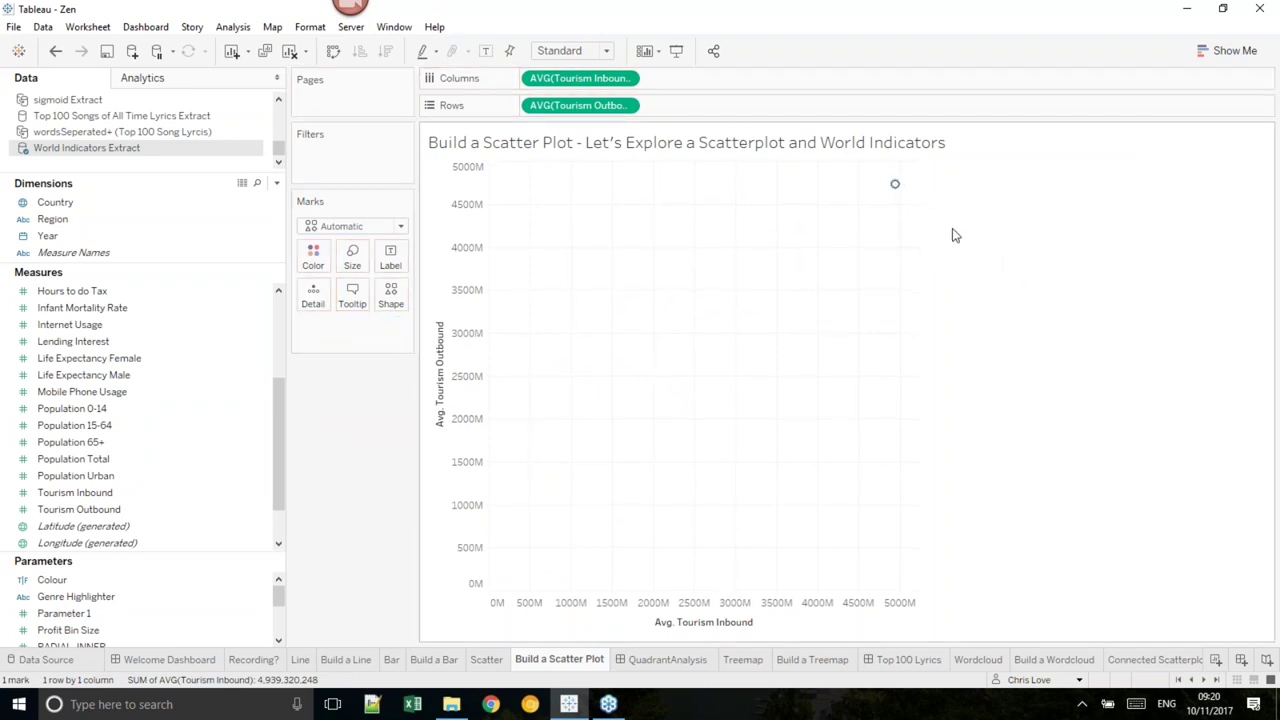
mouse_move(896, 190)
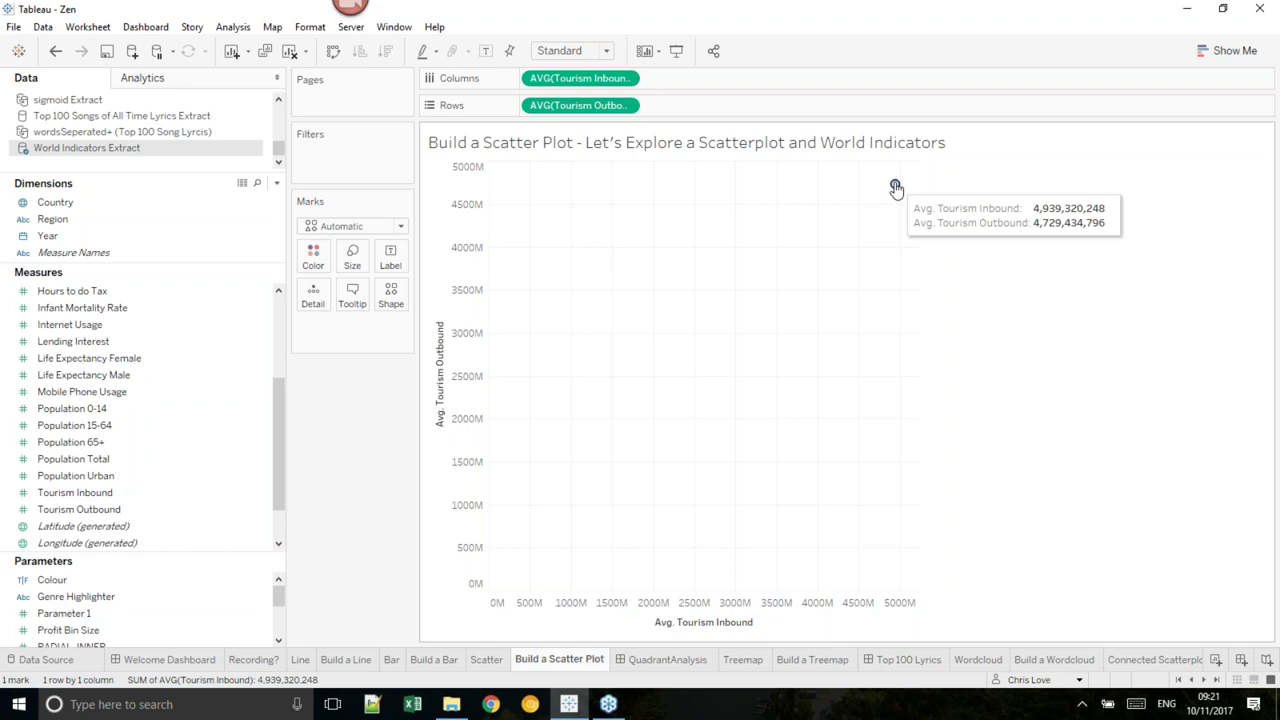
- Try turning off Aggregate Measures, then undo that and the removal of Population Total from the marks
click(243, 33)
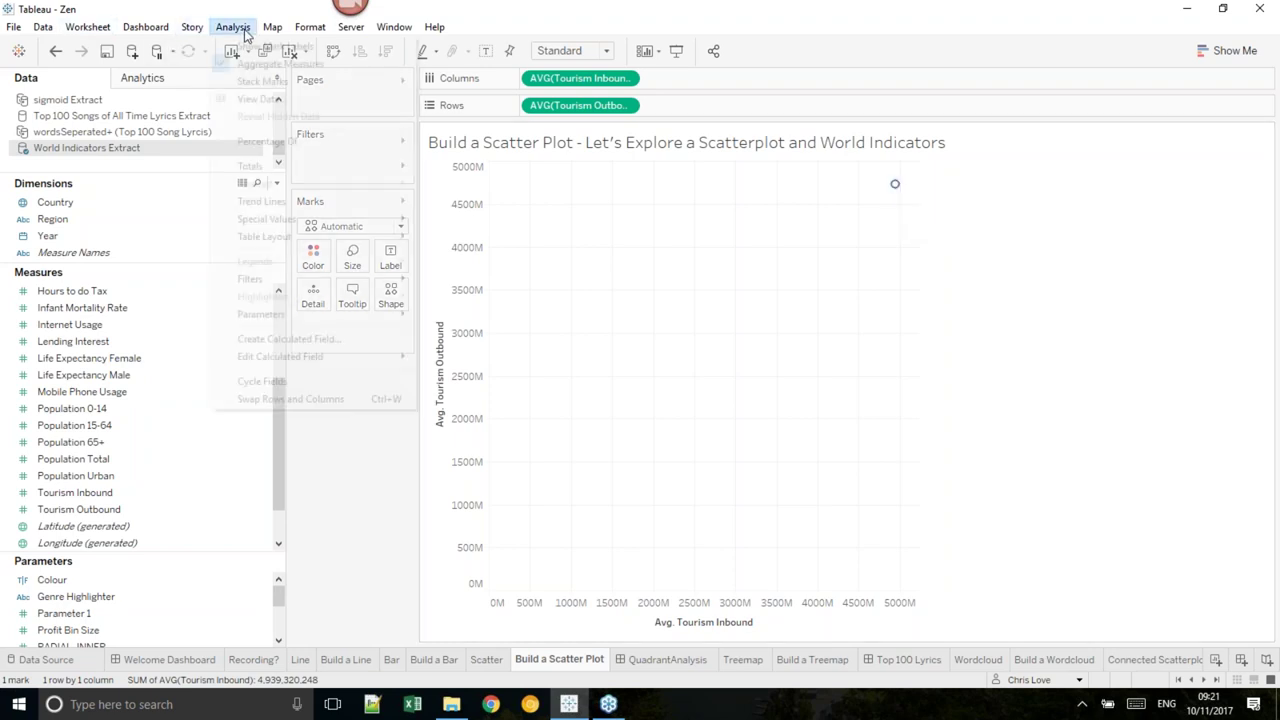
click(266, 66)
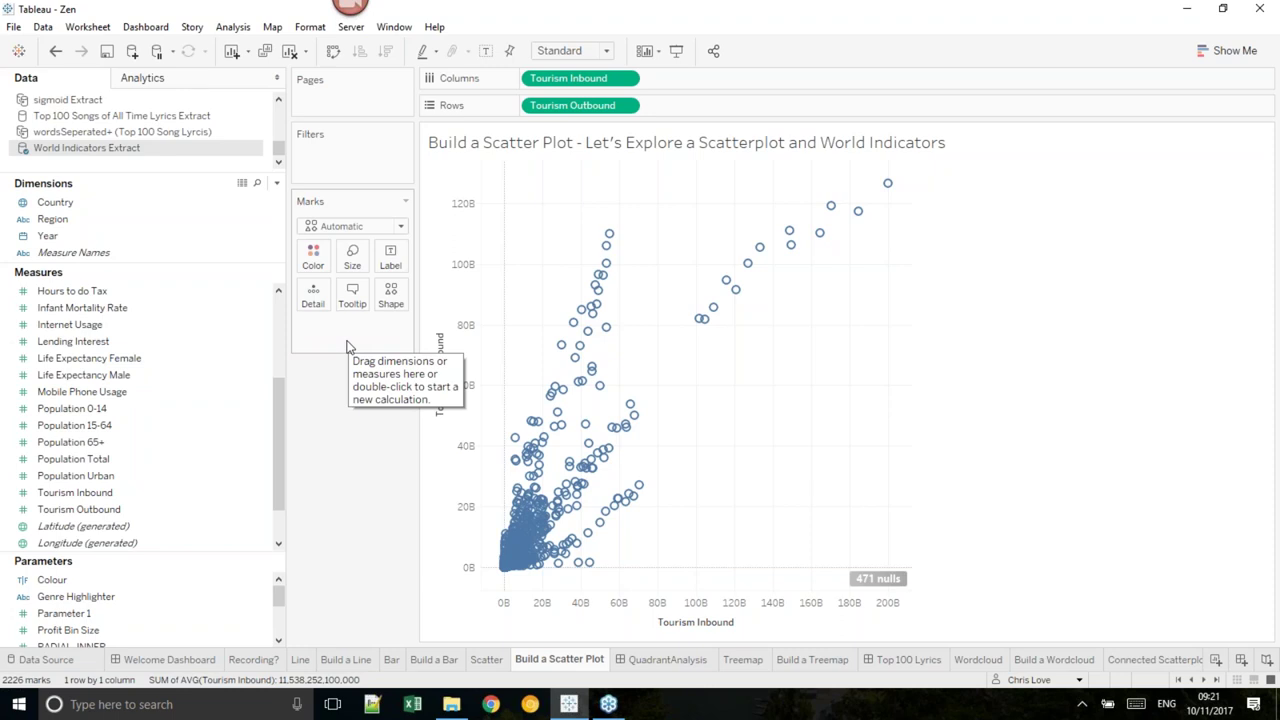
key(ctrl+z)
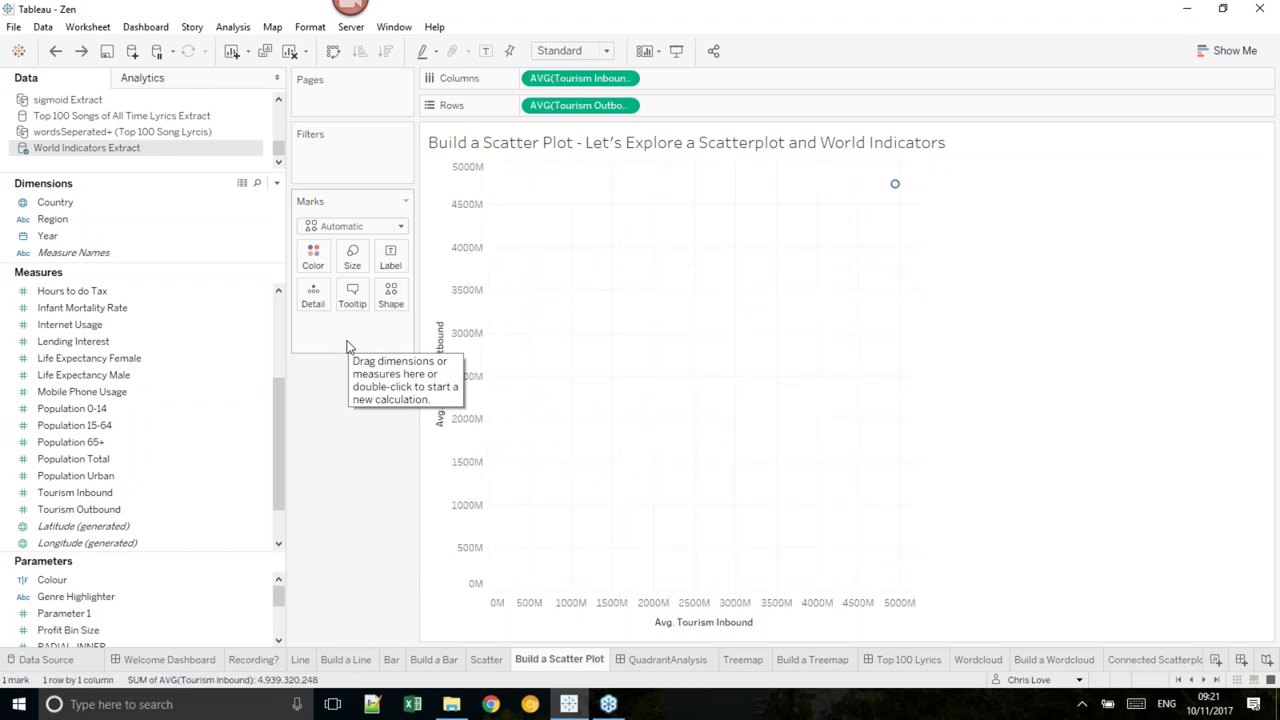
drag(346, 346, 349, 344)
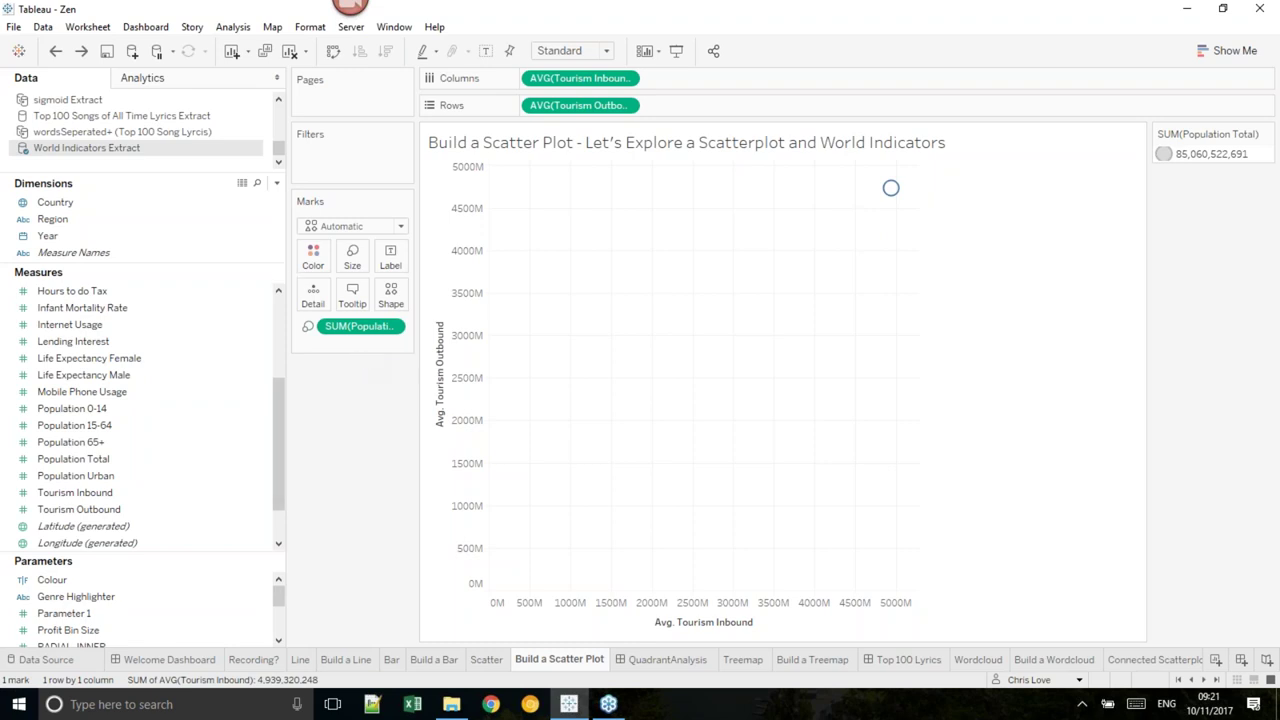
- Examine the points across the quadrants of the QuadrantAnalysis dashboard, then view the finished Treemap sheet
click(667, 662)
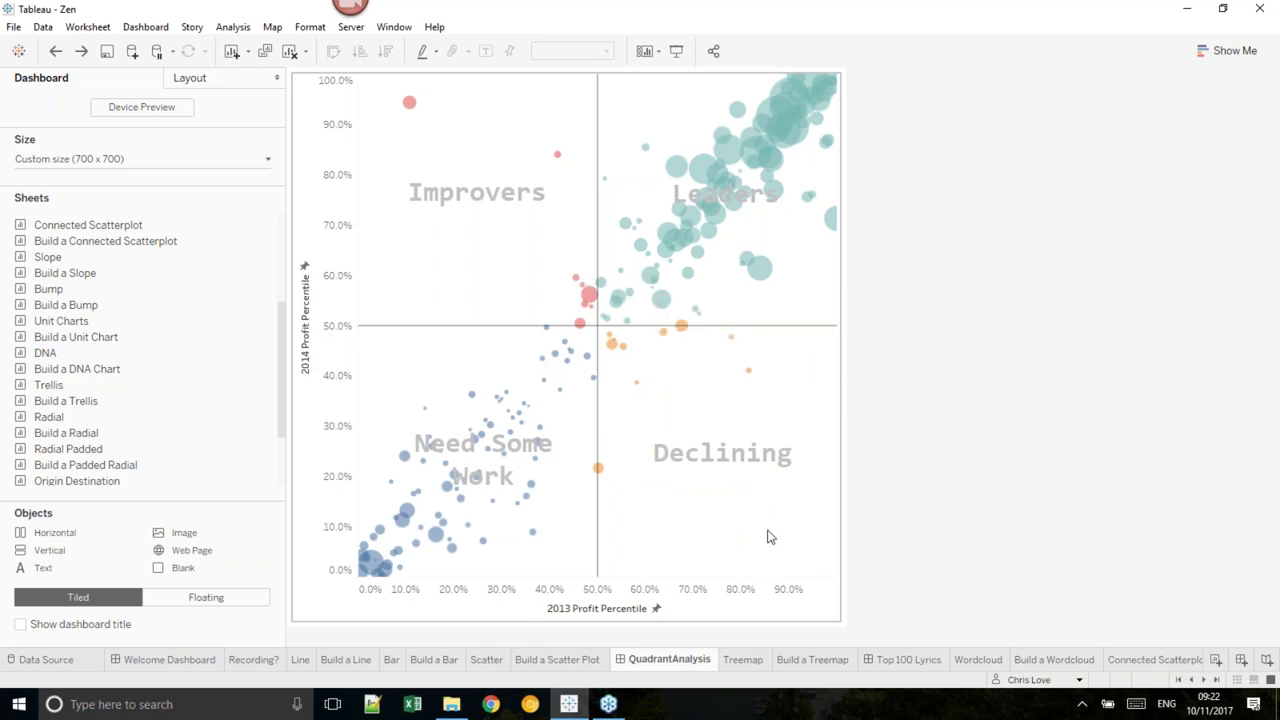
mouse_move(770, 289)
mouse_move(410, 103)
mouse_move(735, 168)
mouse_move(833, 228)
click(745, 660)
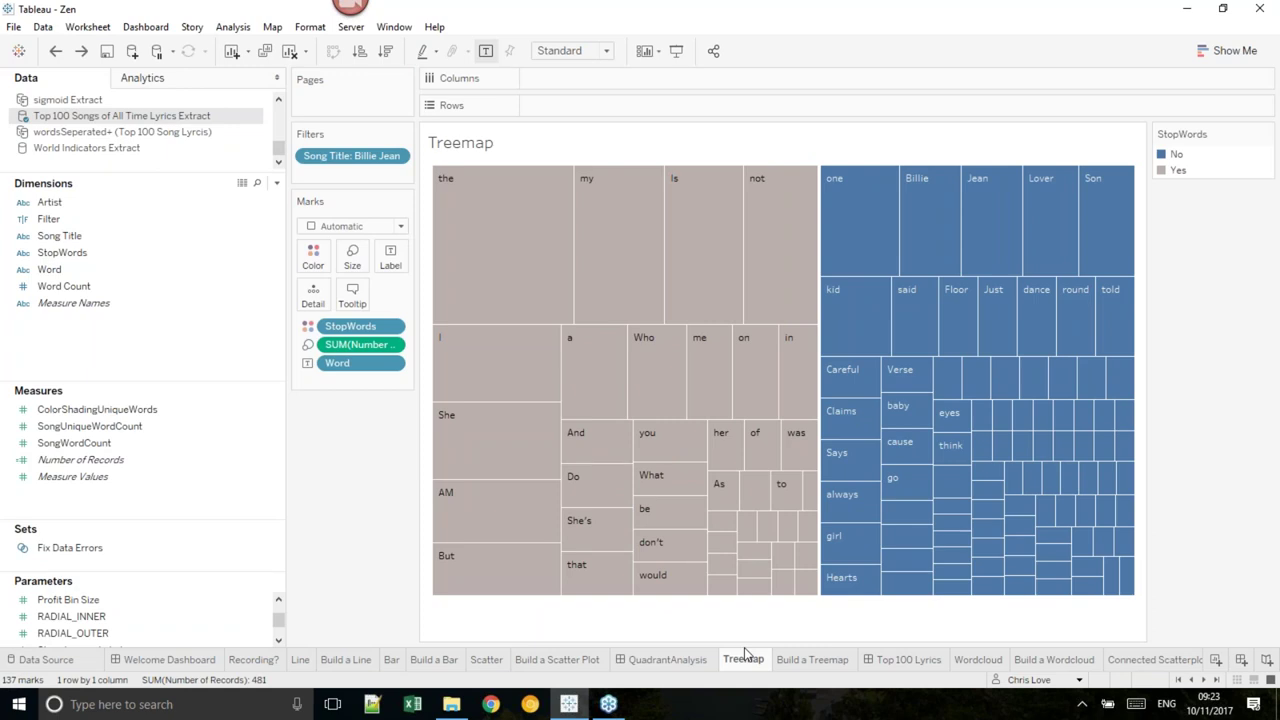
- On the Build a Treemap sheet, filter Song Title to Bridge Over Troubled Water
click(824, 664)
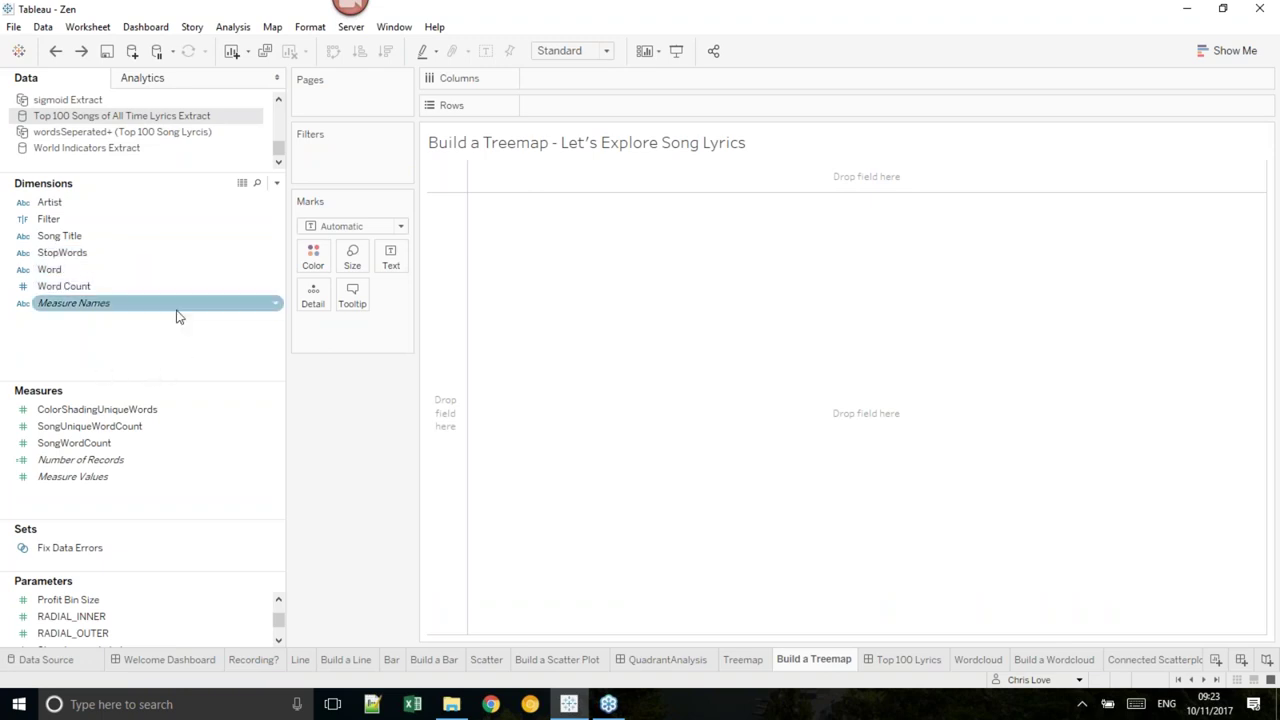
click(51, 276)
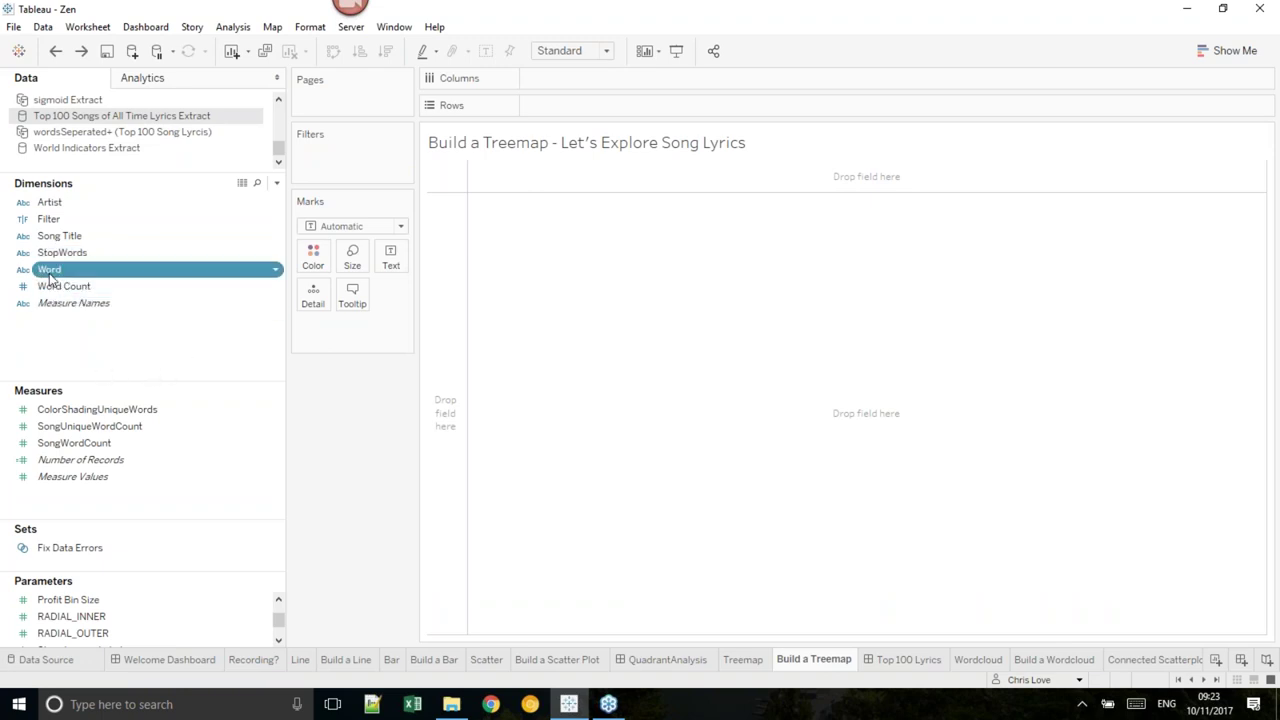
click(98, 241)
drag(98, 246, 349, 160)
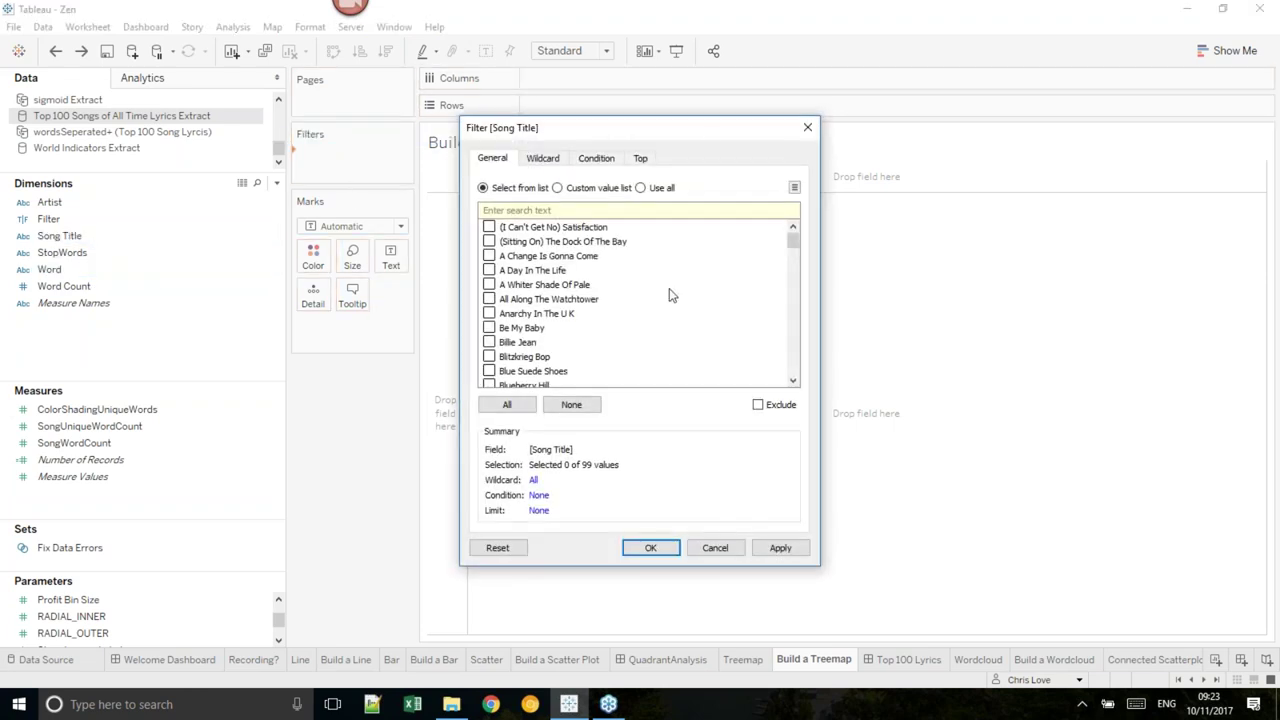
scroll(670, 295, down, 2)
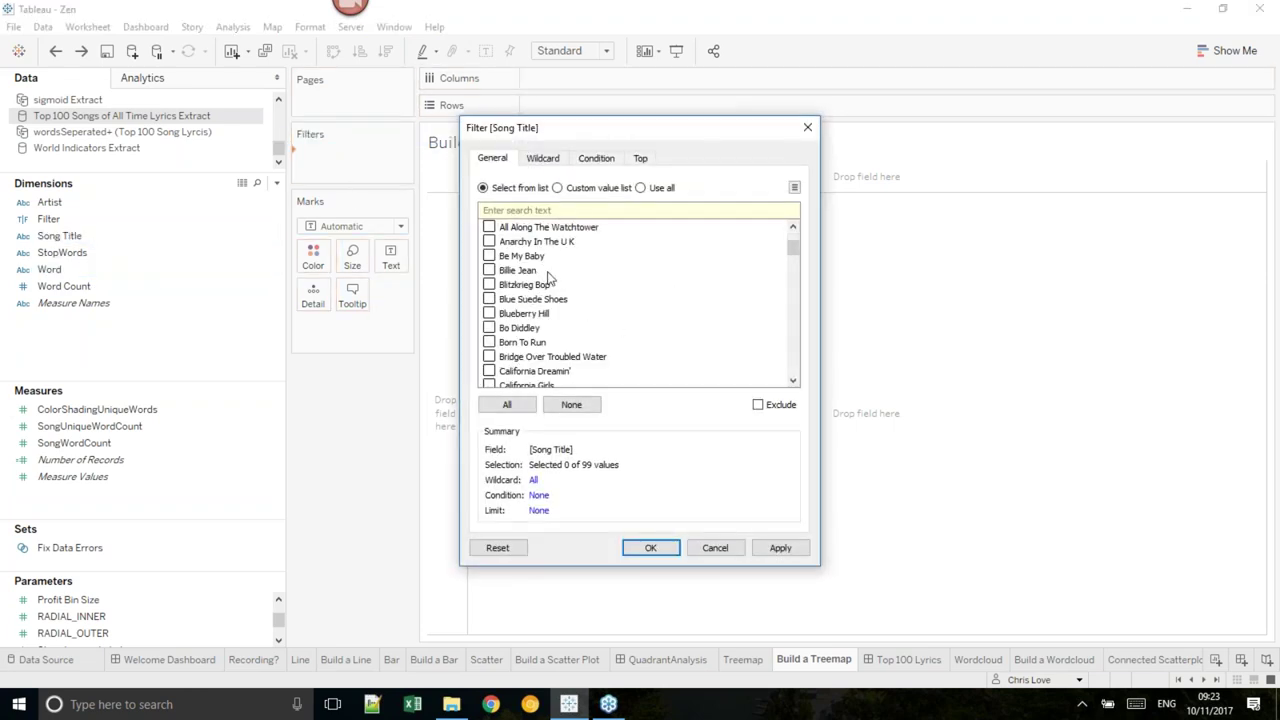
scroll(600, 300, down, 1)
click(489, 342)
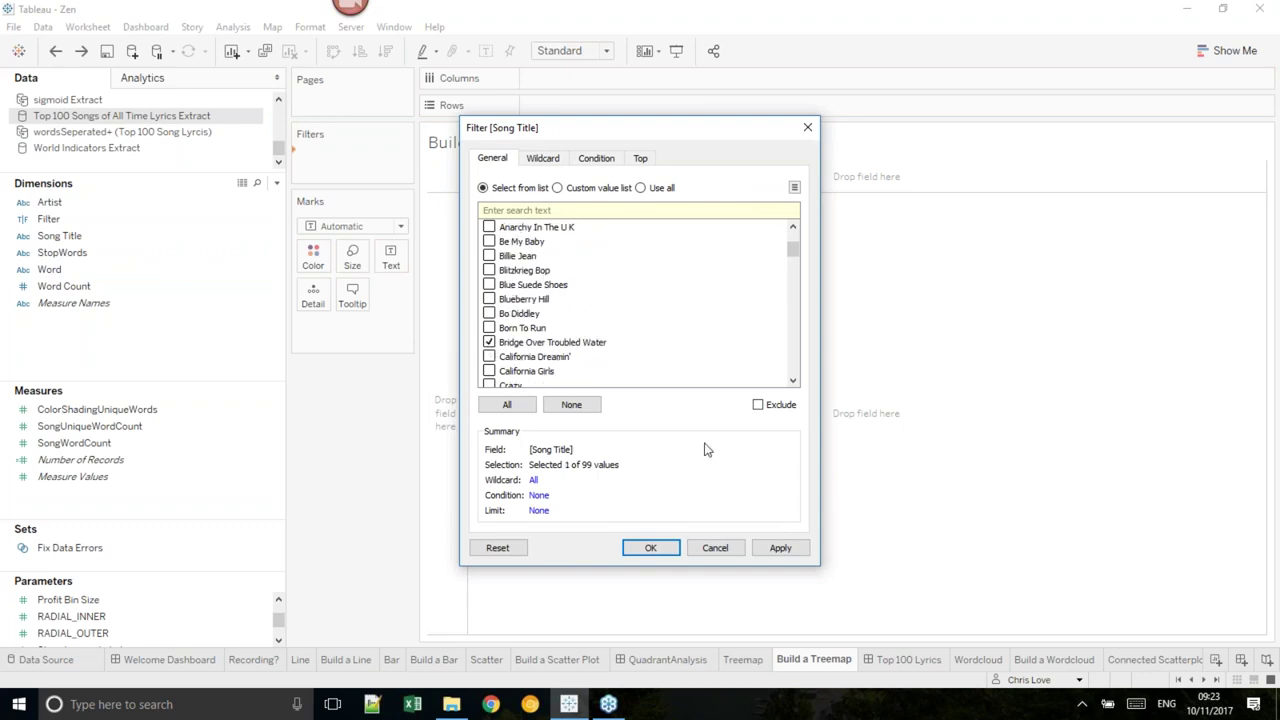
click(650, 548)
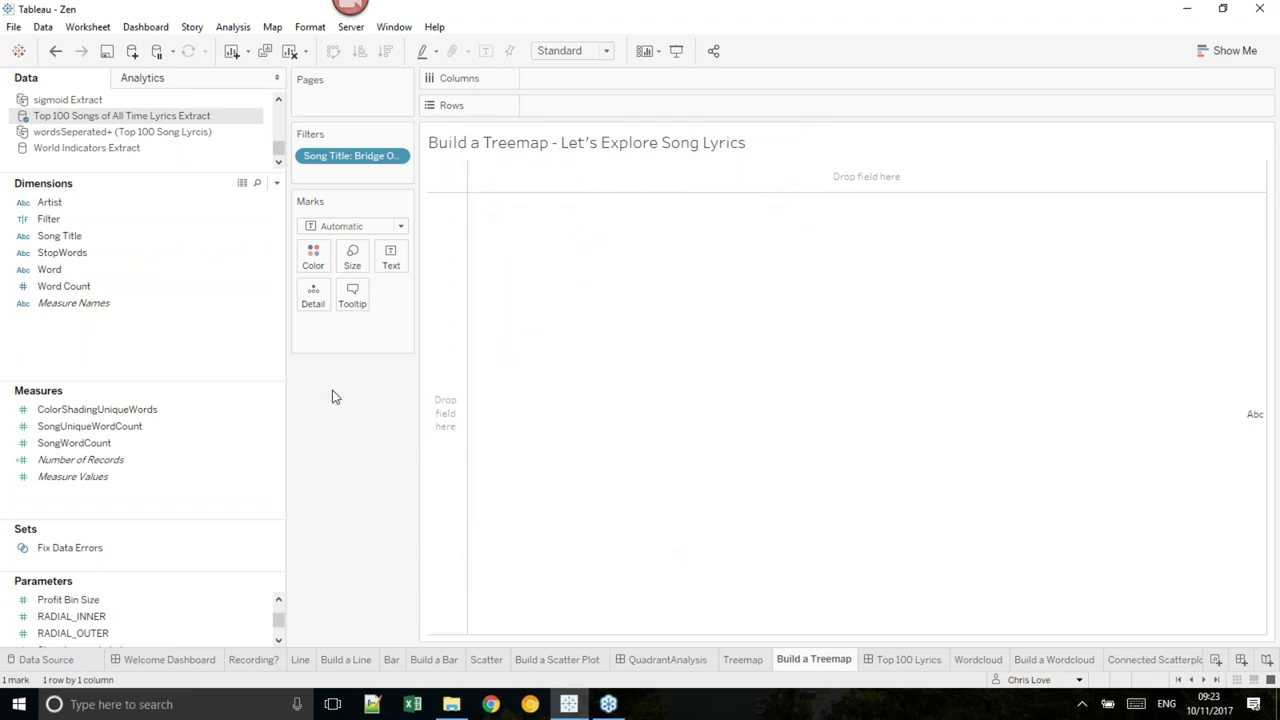
- Add Word to the marks as Detail to draw one square per word, and check the marks
click(55, 273)
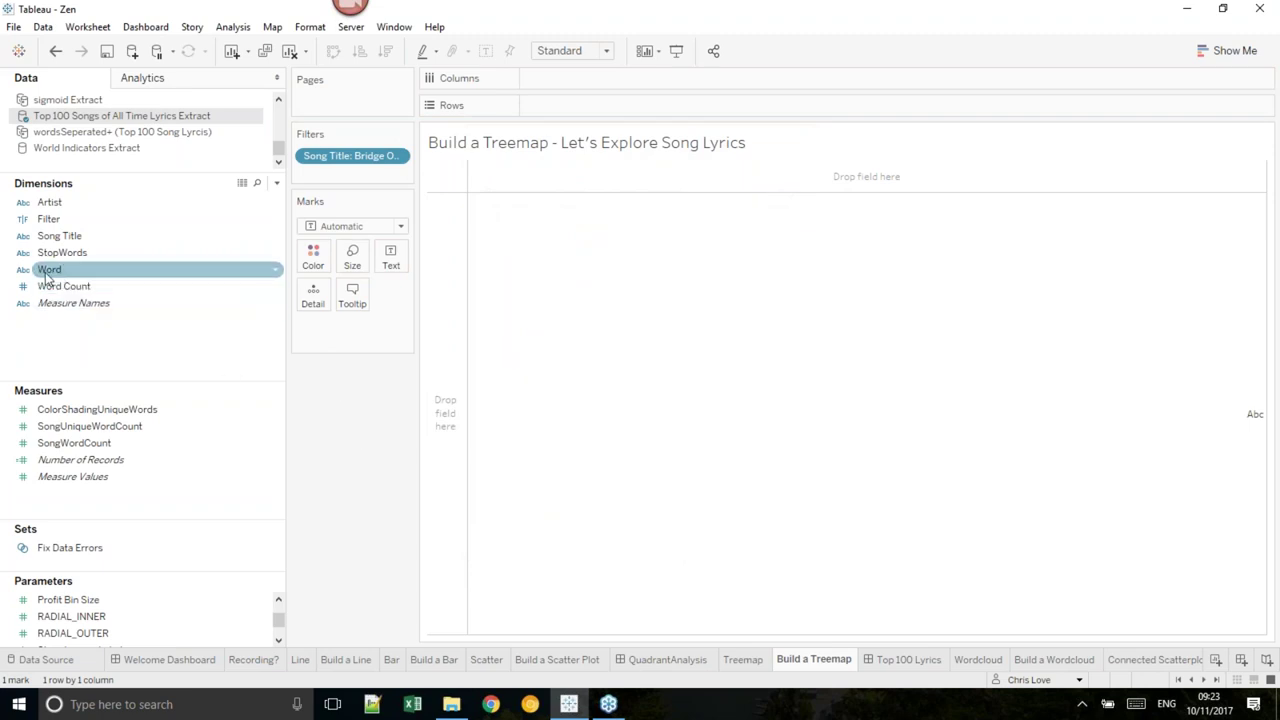
mouse_move(44, 278)
mouse_down()
mouse_move(130, 274)
mouse_move(330, 347)
mouse_up()
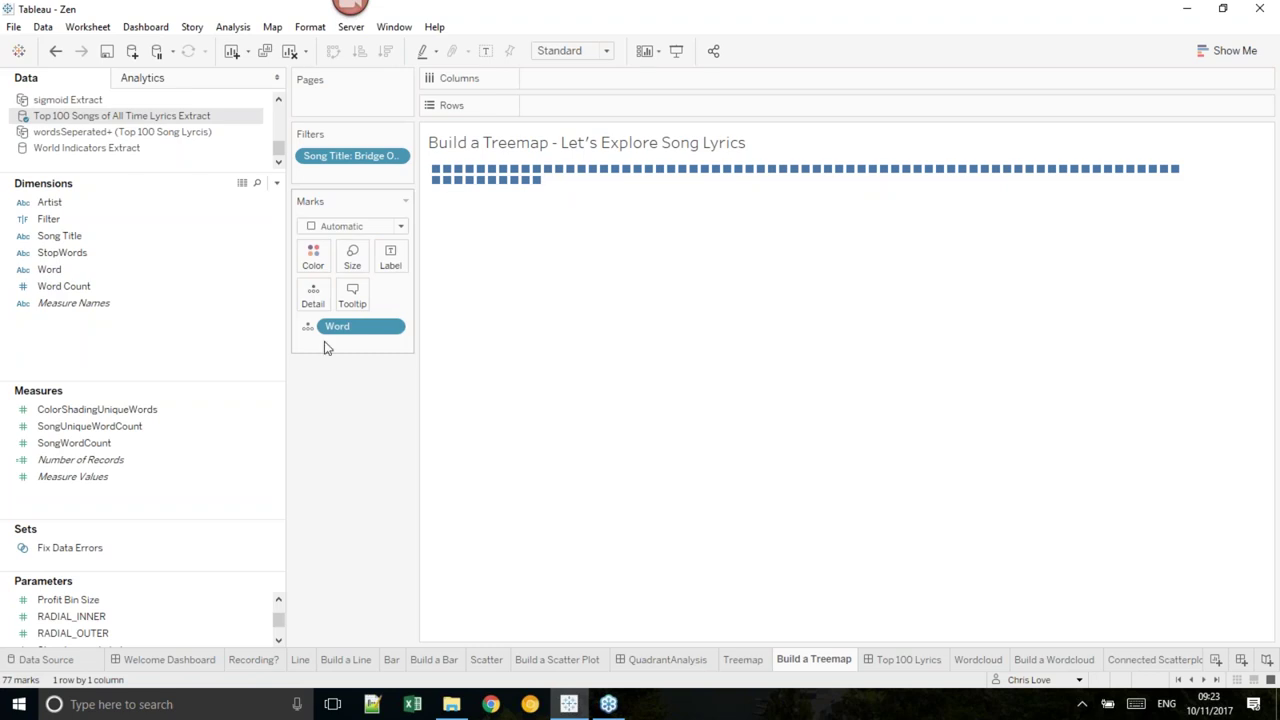
mouse_move(538, 189)
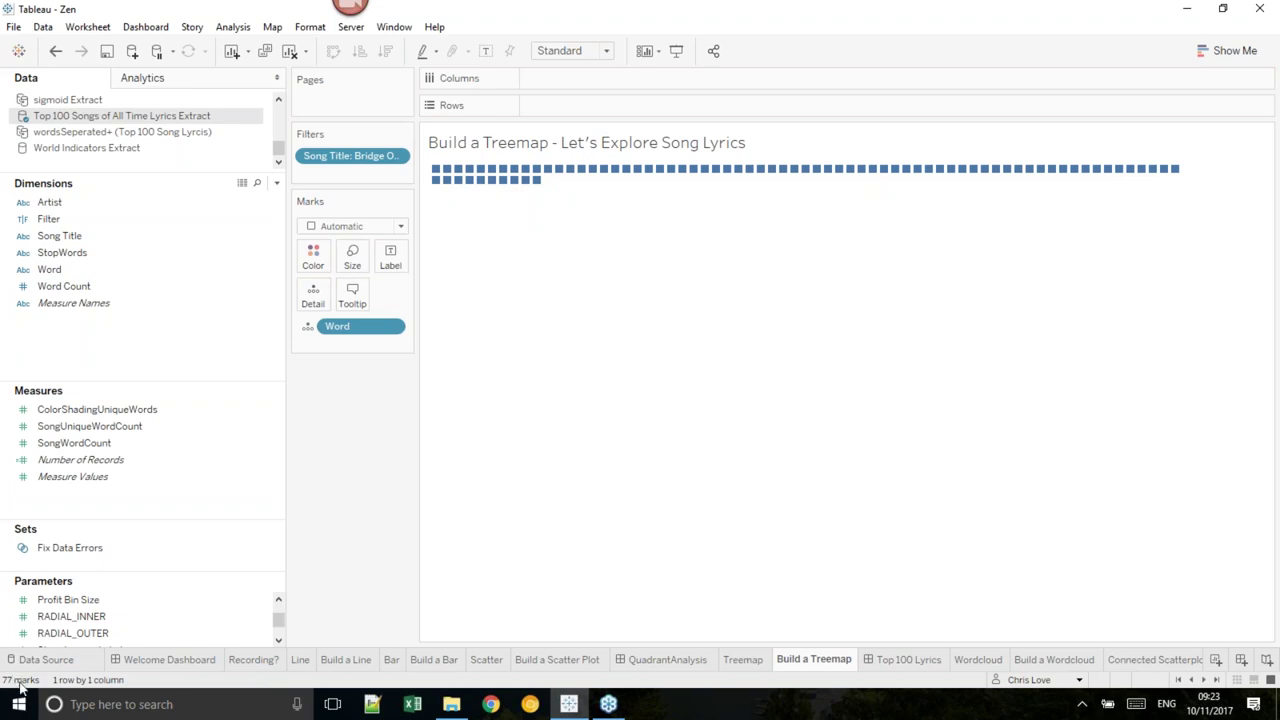
mouse_move(440, 176)
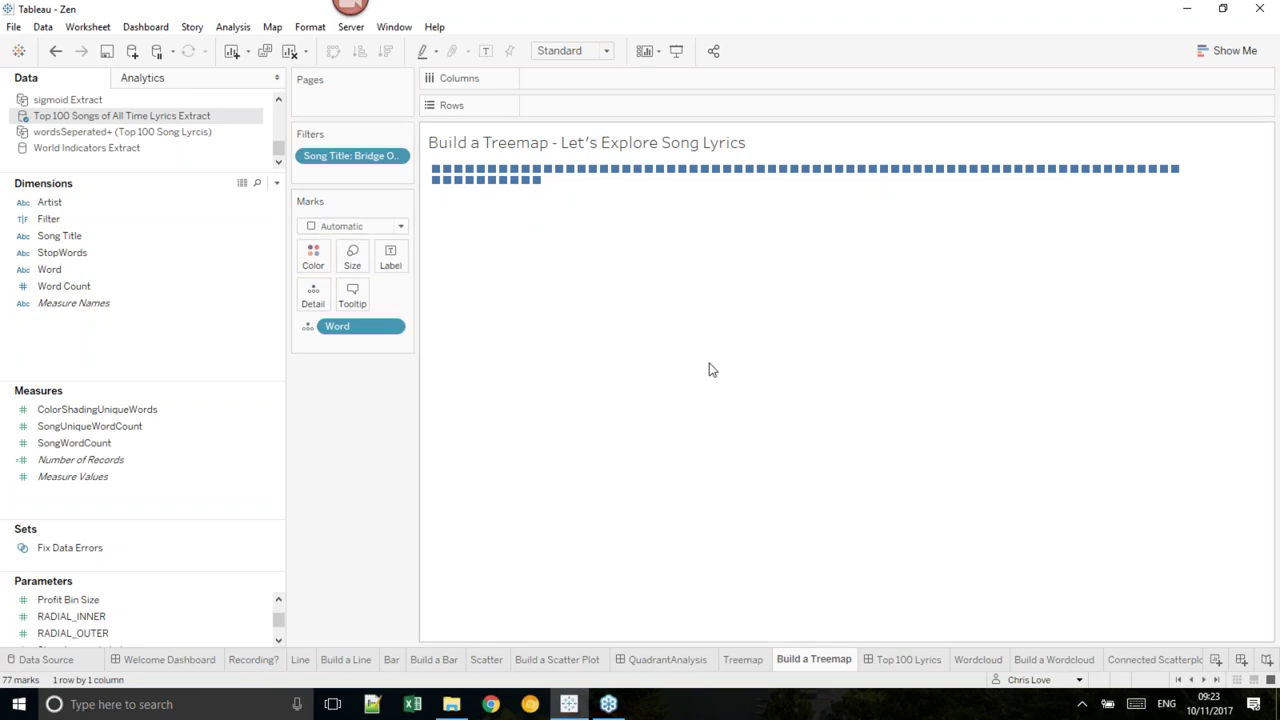
- Size the treemap squares by Number of Records and label each one with its Word
click(133, 464)
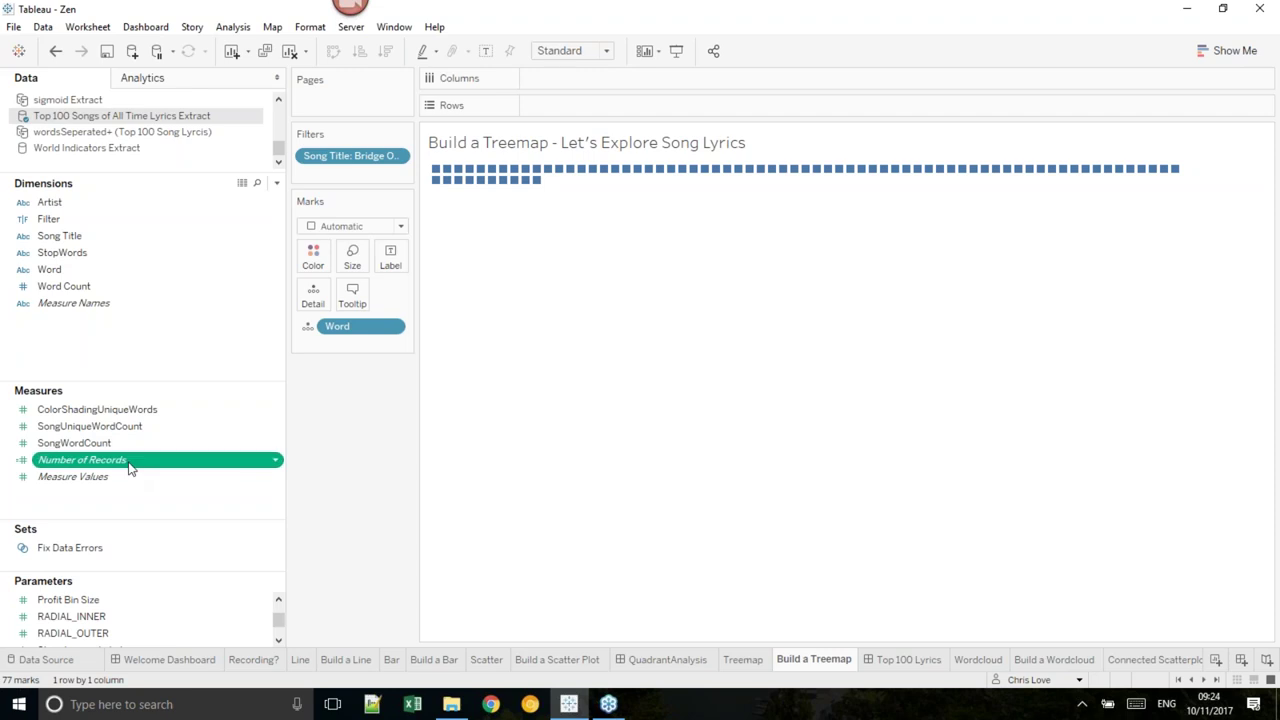
drag(133, 468, 351, 267)
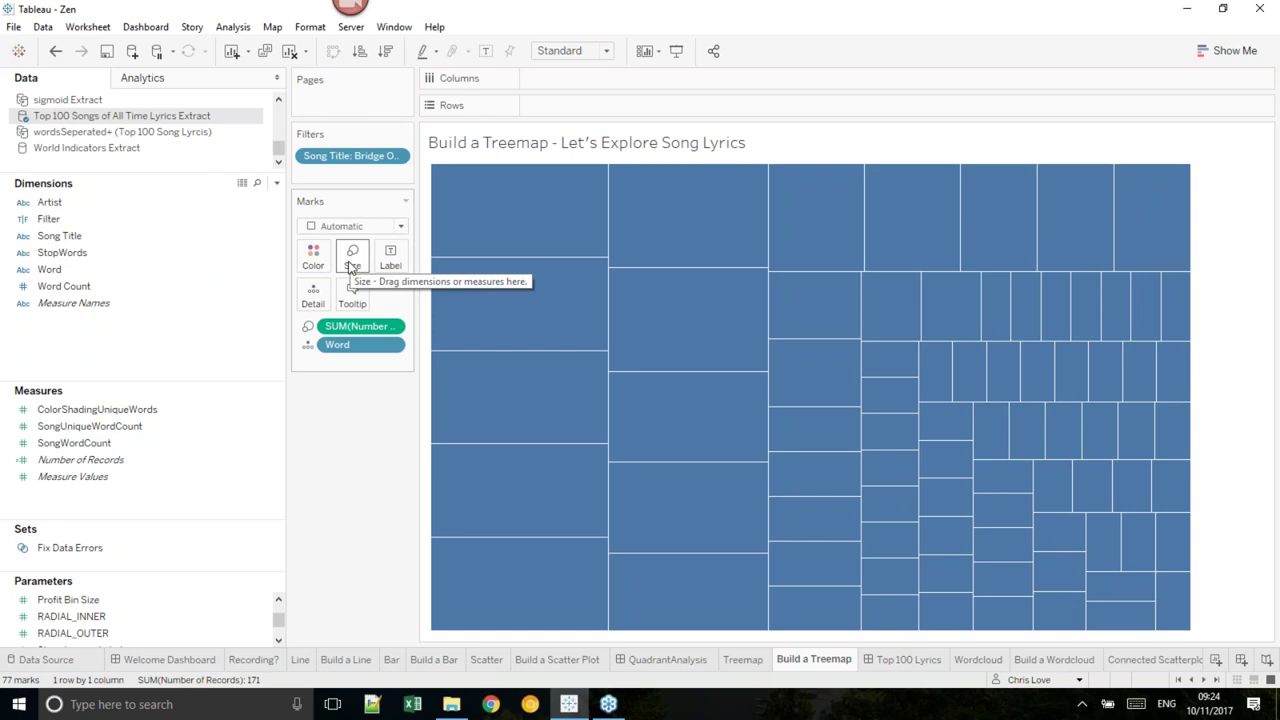
drag(355, 346, 390, 257)
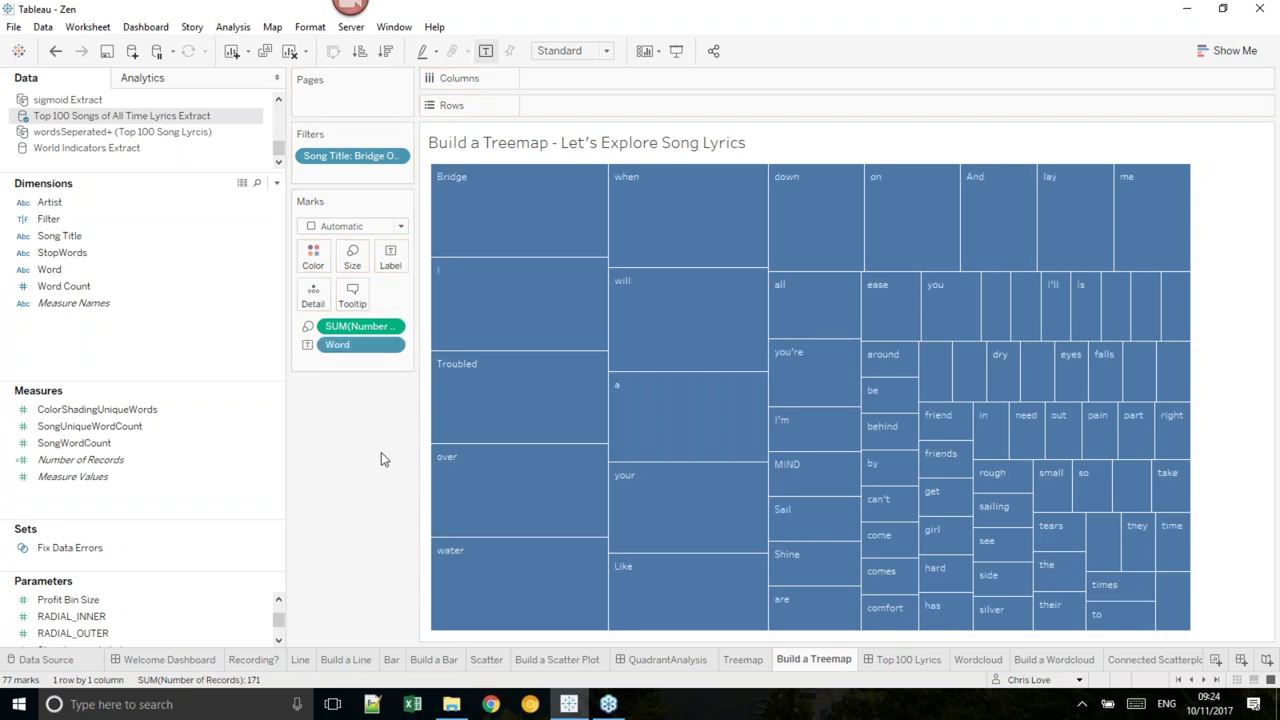
mouse_move(517, 217)
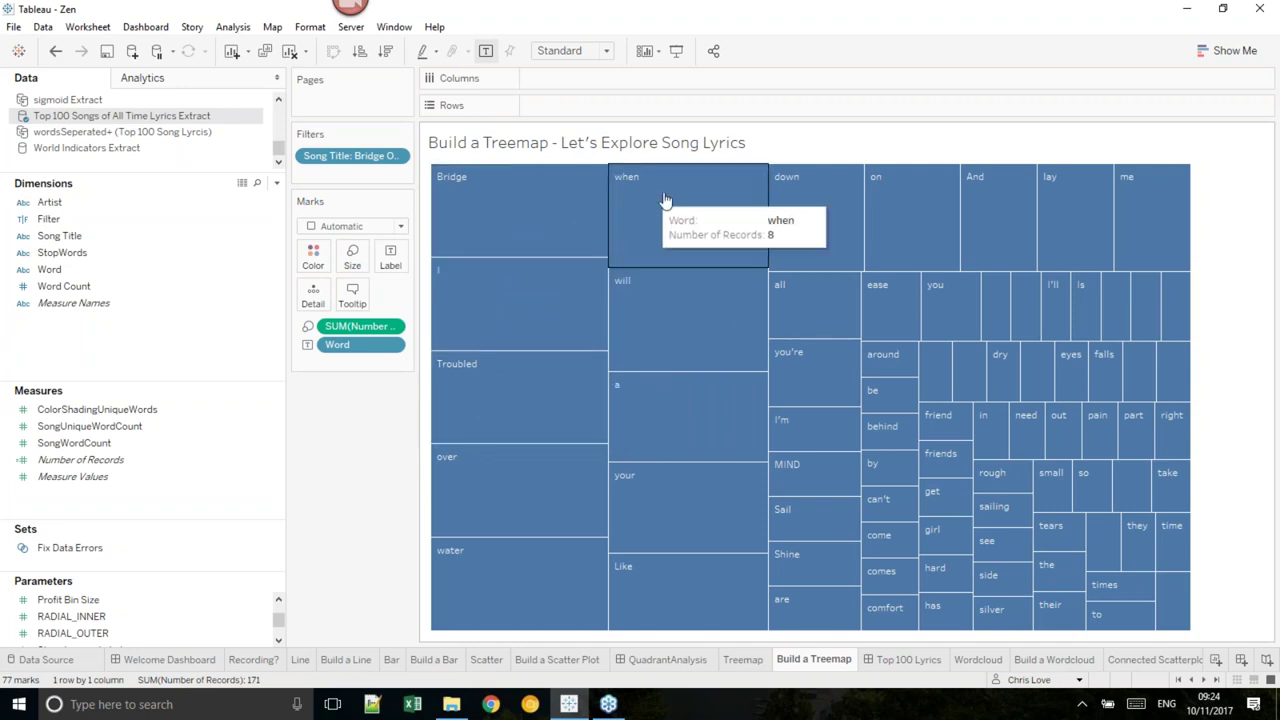
- Color the treemap by StopWords and check the words in both color groups
click(72, 268)
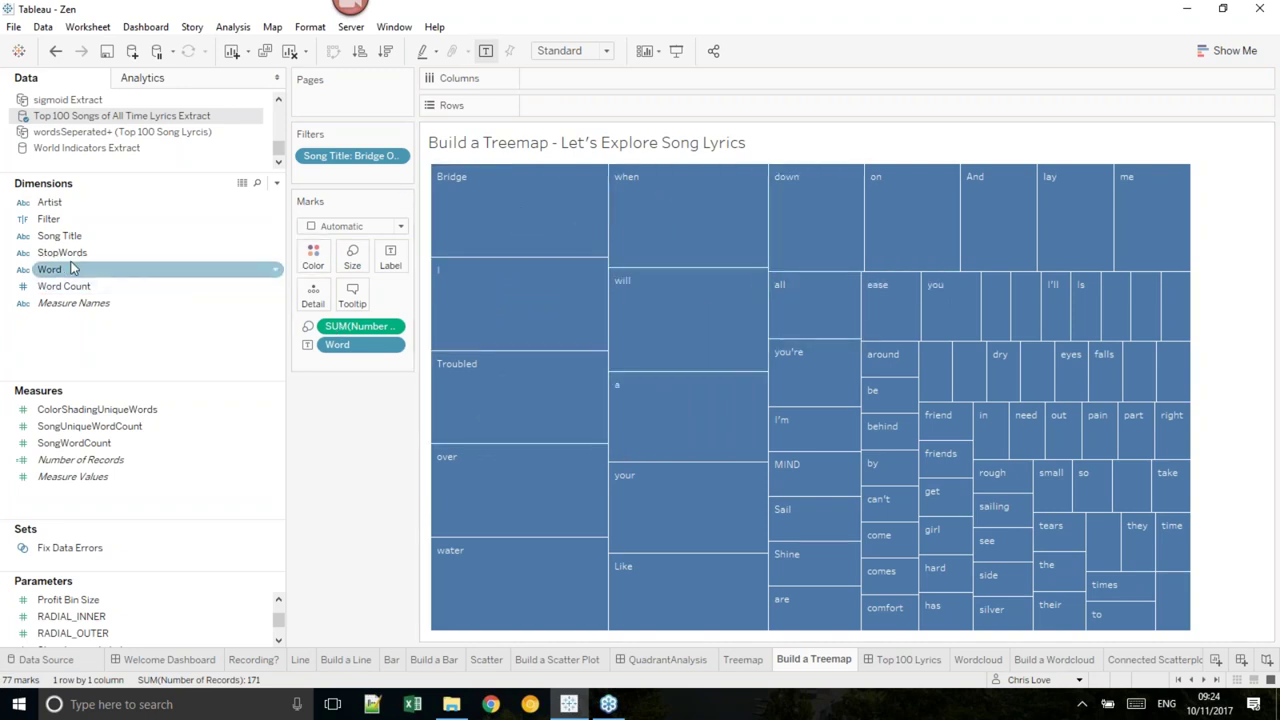
key(Up)
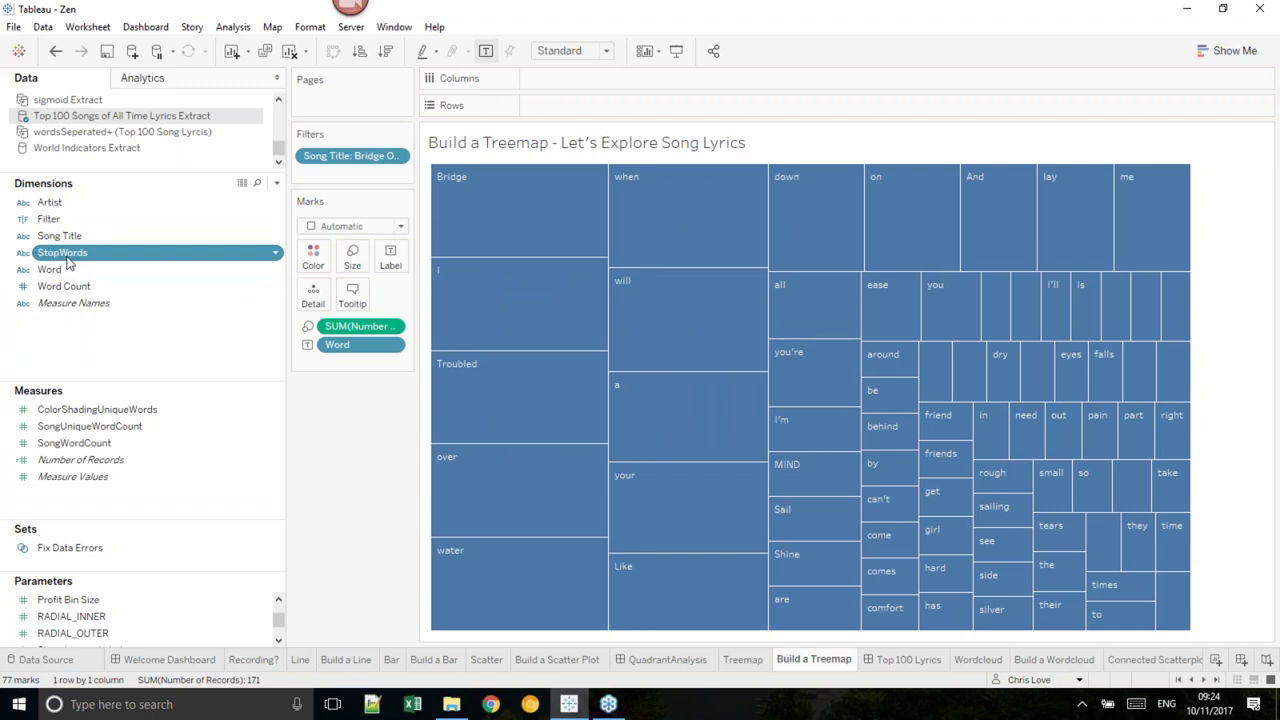
drag(68, 262, 313, 256)
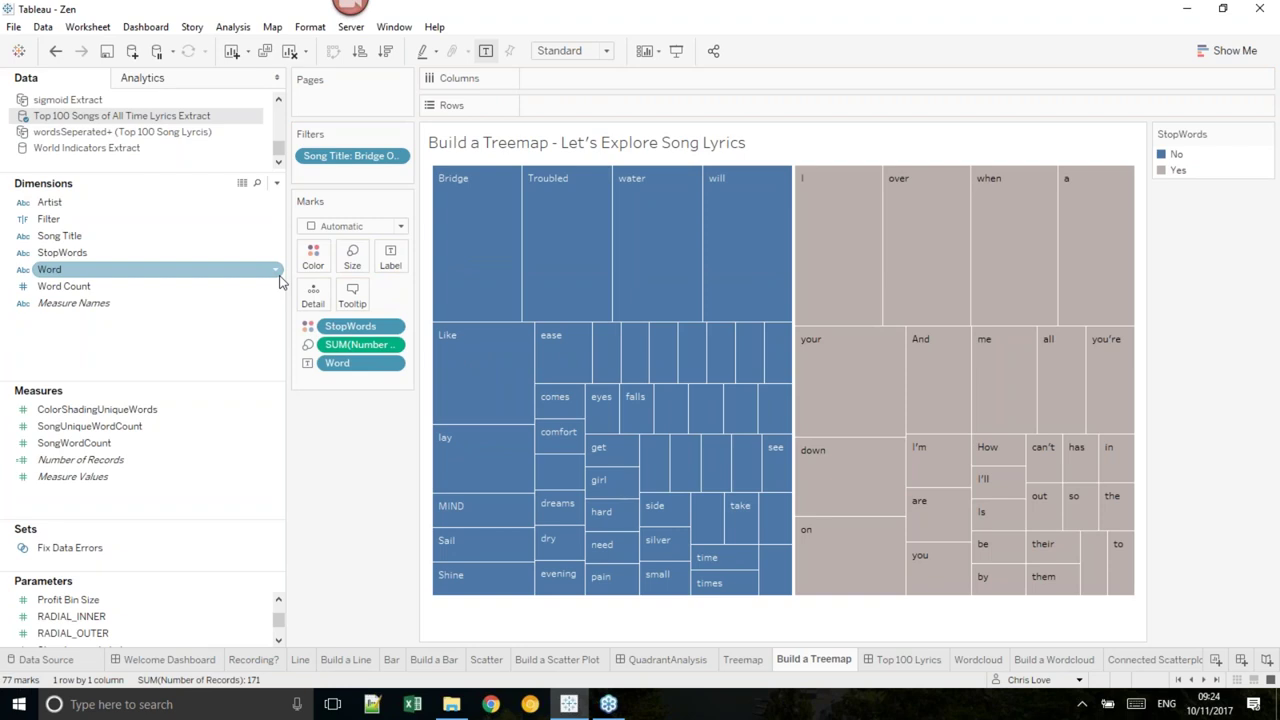
mouse_move(1014, 264)
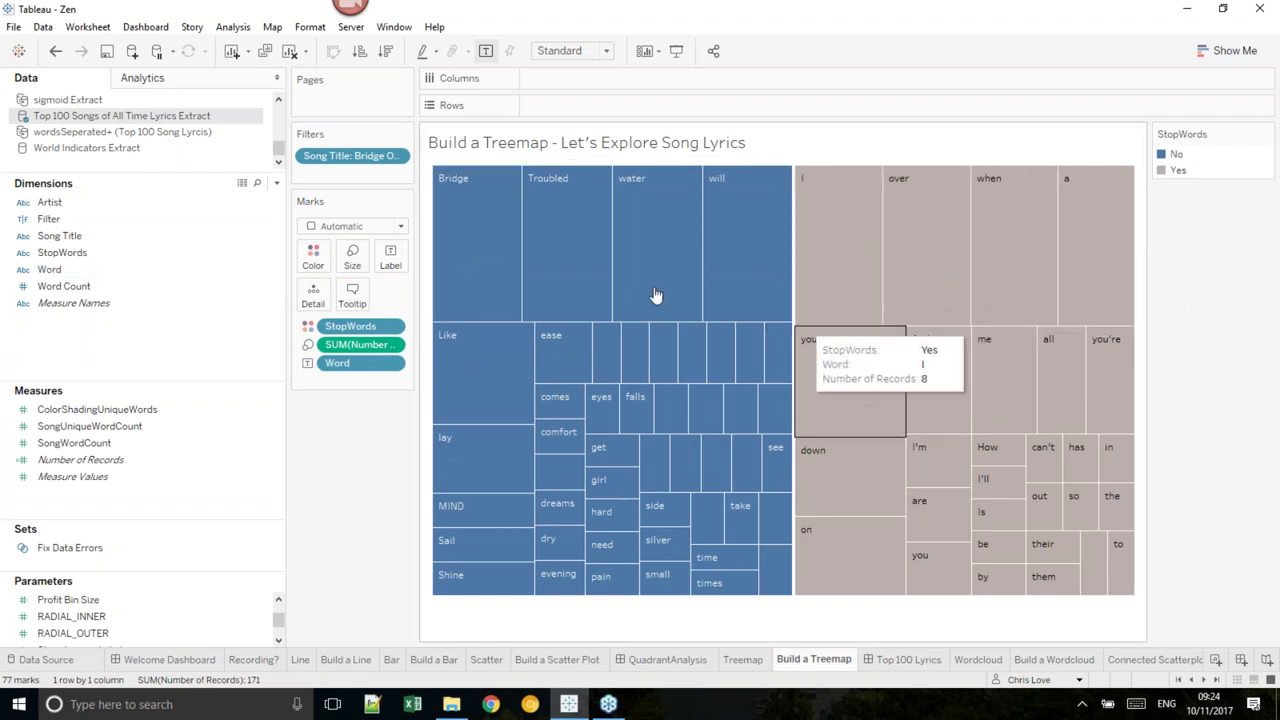
mouse_move(509, 380)
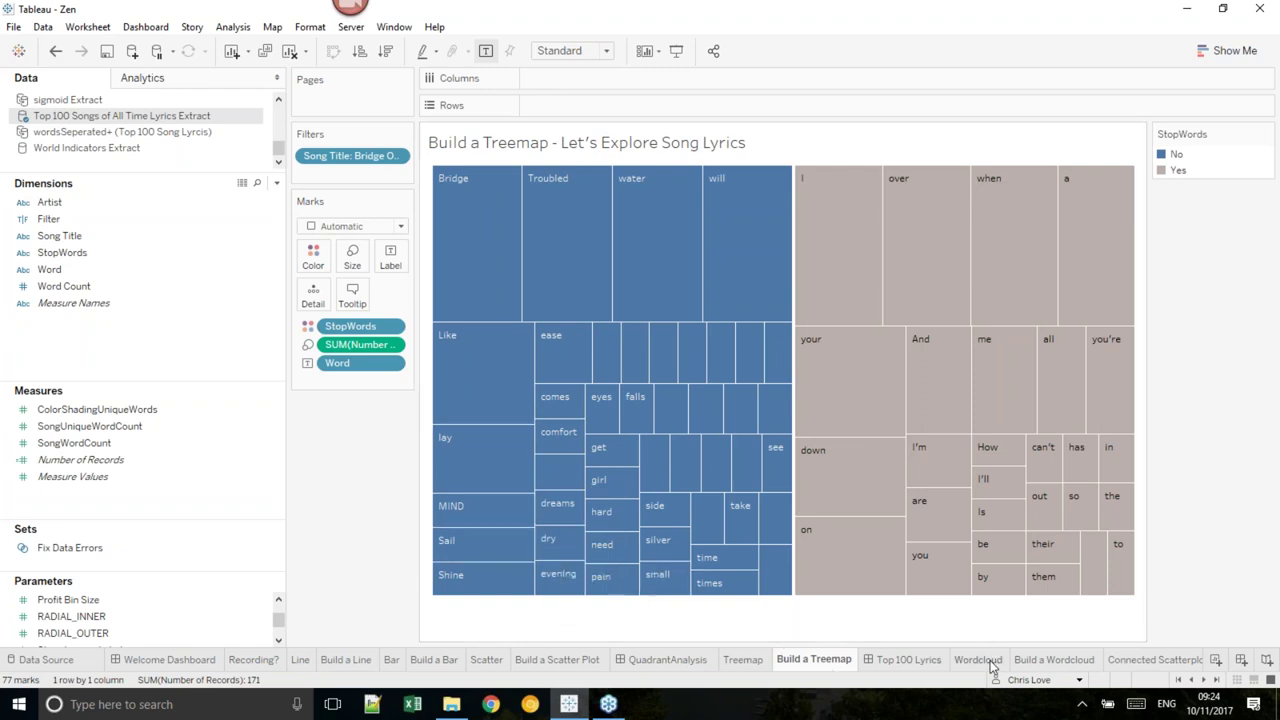
- On the Top 100 Lyrics dashboard, select a word block in the largest song to highlight that word across all songs
mouse_move(991, 666)
click(897, 660)
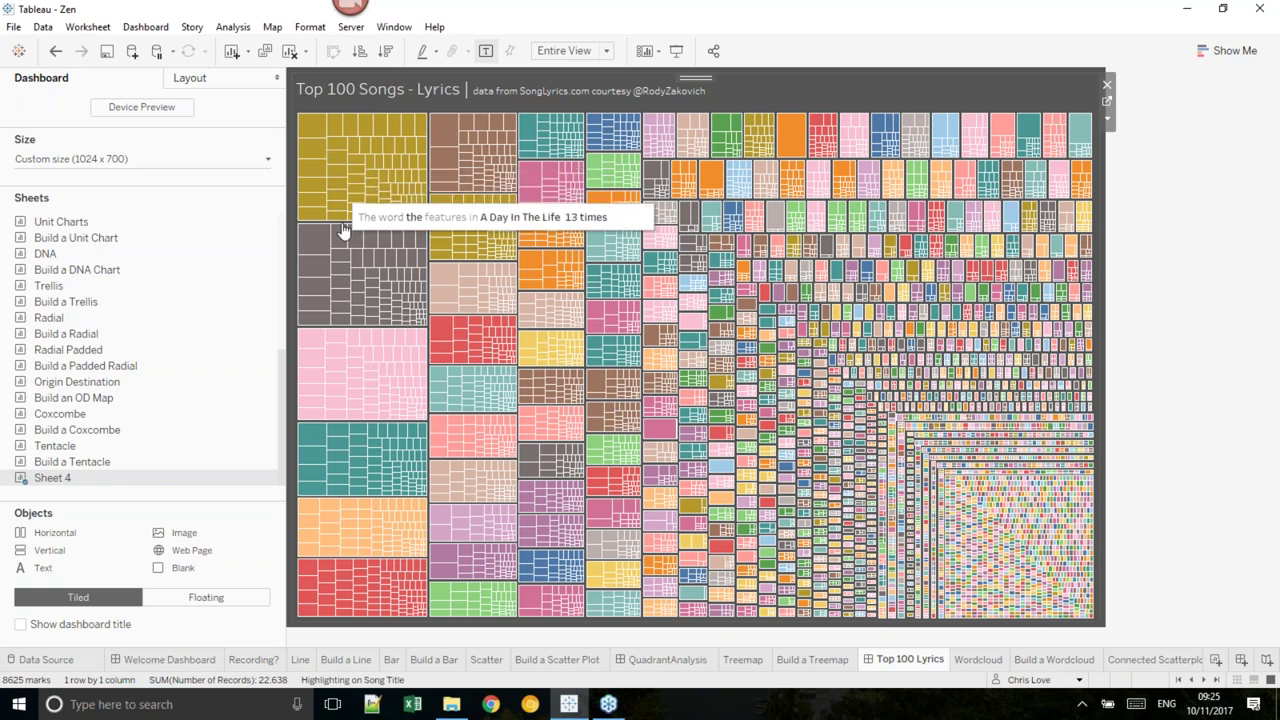
click(337, 158)
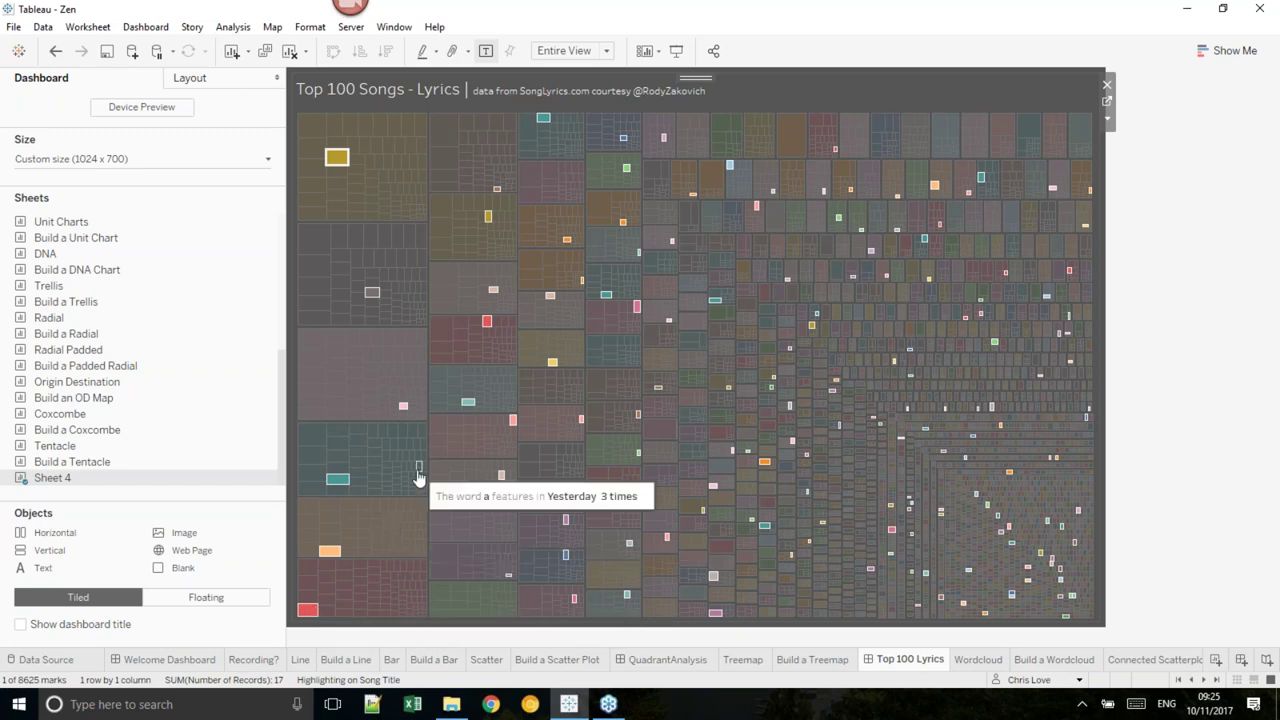
- Compare the finished Wordcloud sheet with the Build a Wordcloud sheet, then clear the Build a Wordcloud sheet
click(965, 660)
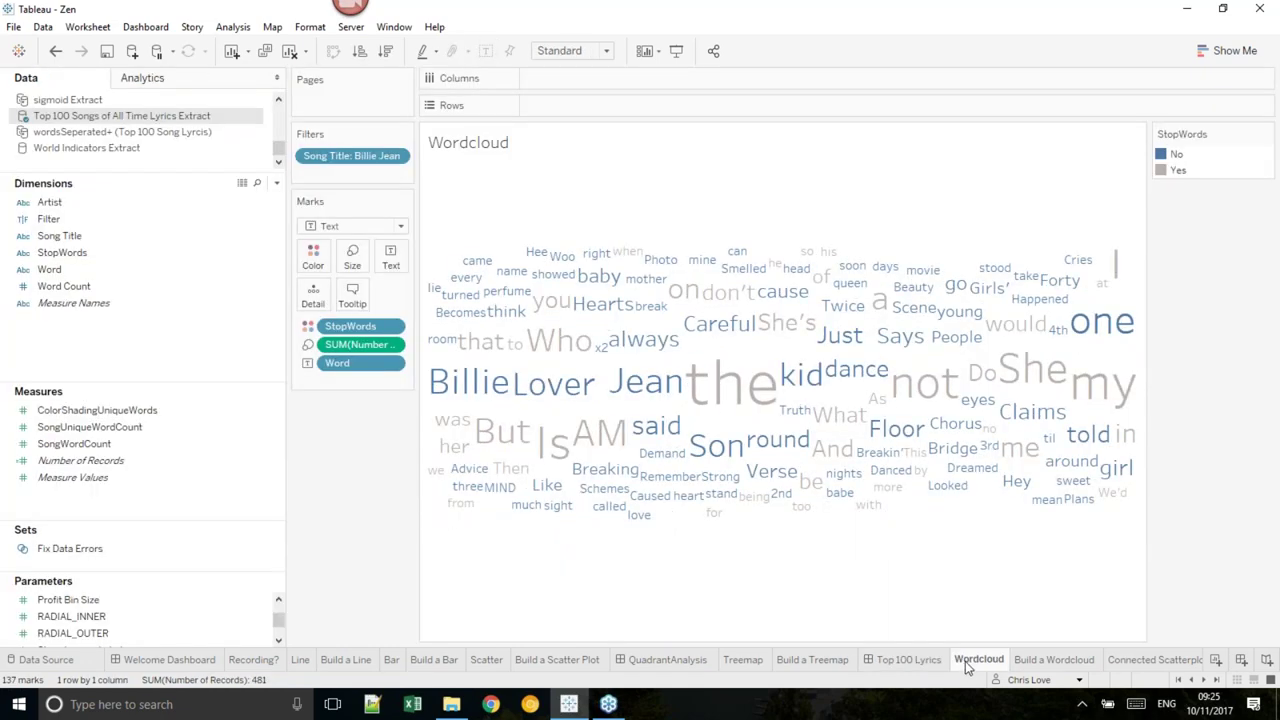
click(1061, 659)
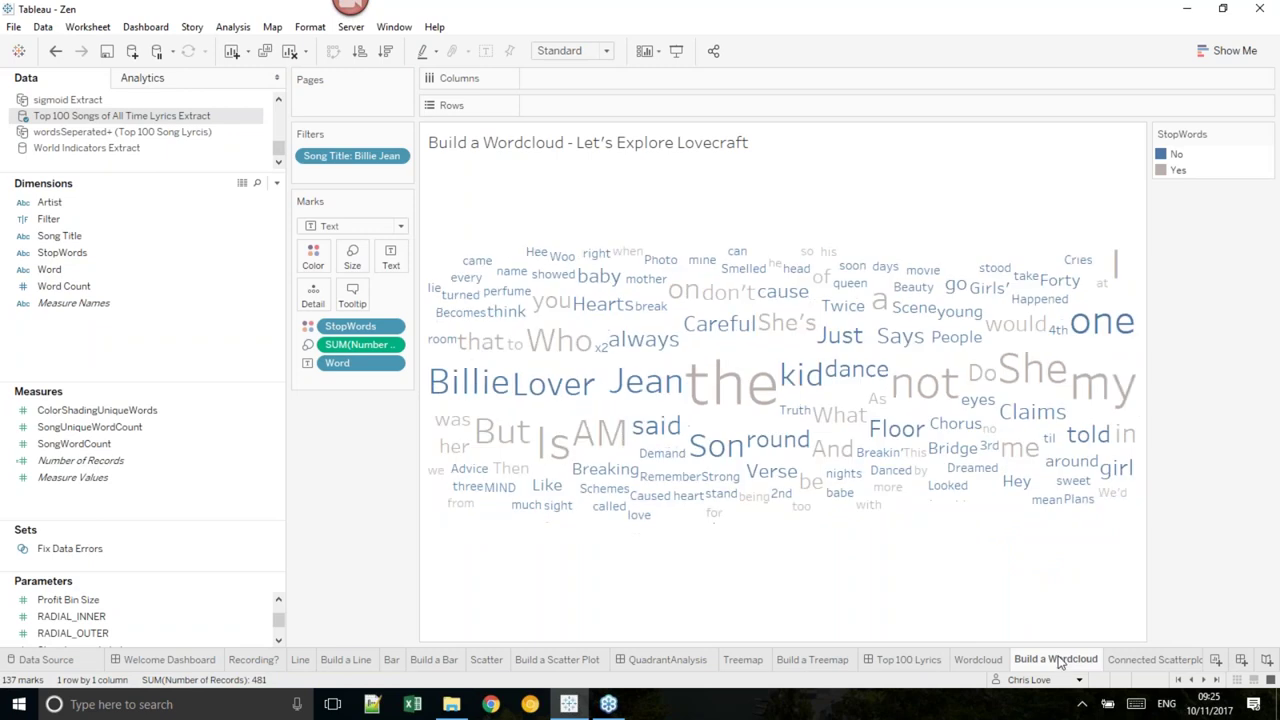
click(1002, 662)
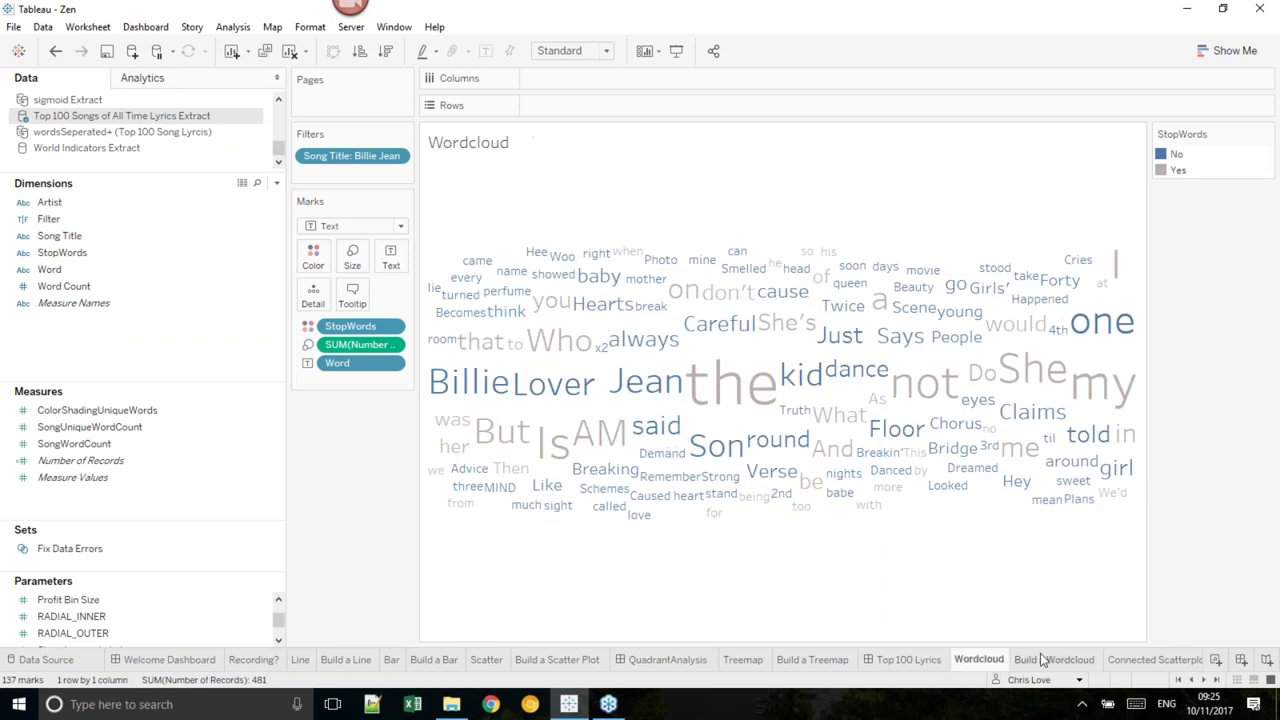
click(1048, 660)
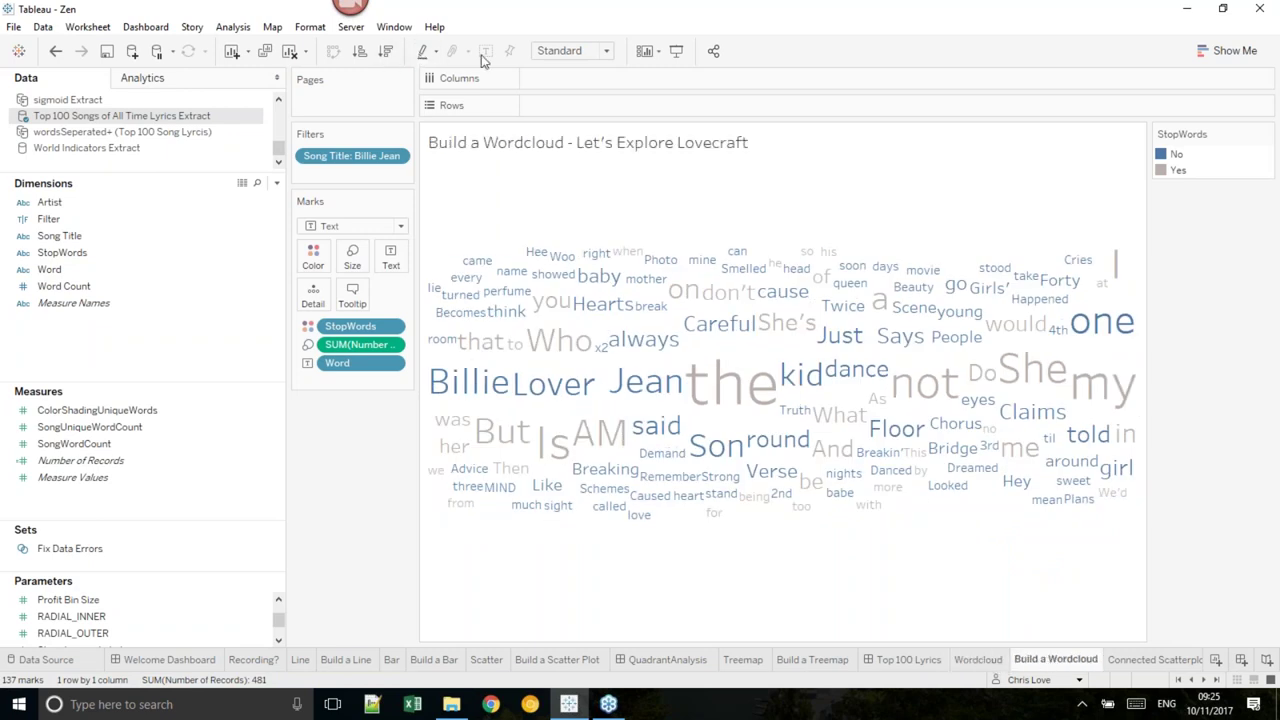
click(289, 52)
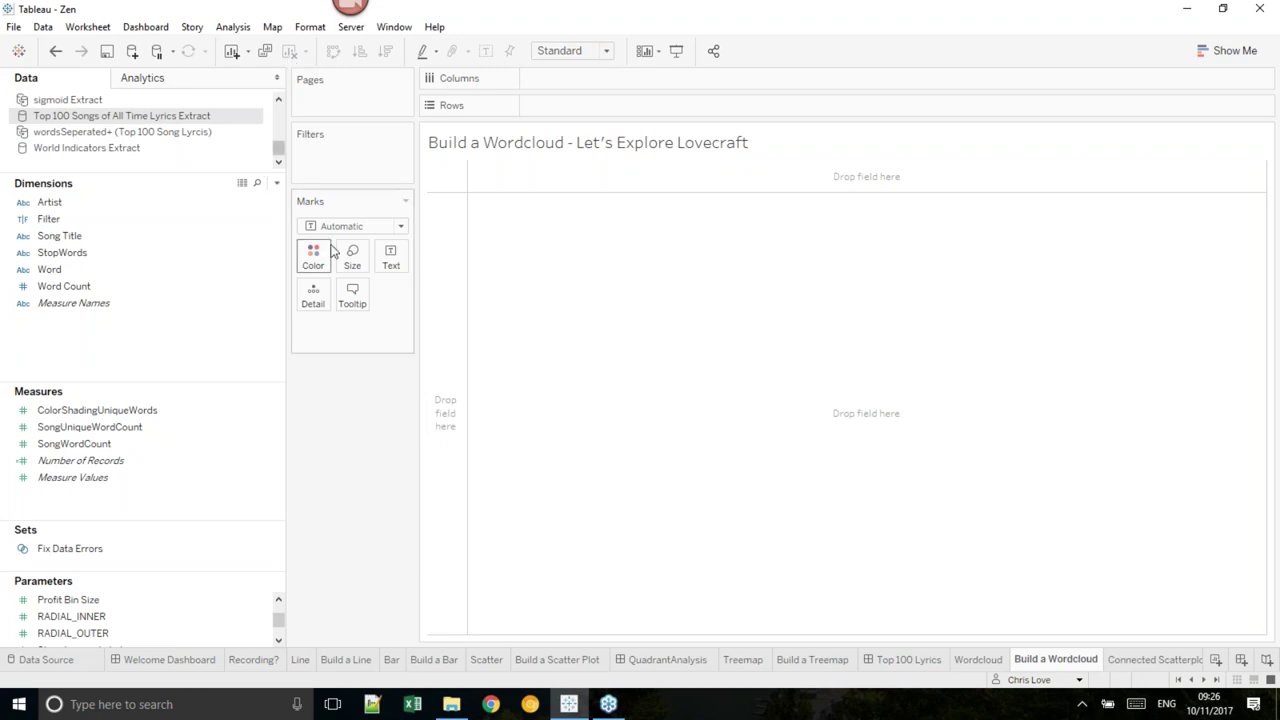
- Filter Song Title on the cleared sheet to Billie Jean
click(231, 254)
click(129, 238)
click(126, 250)
click(117, 238)
drag(115, 245, 352, 165)
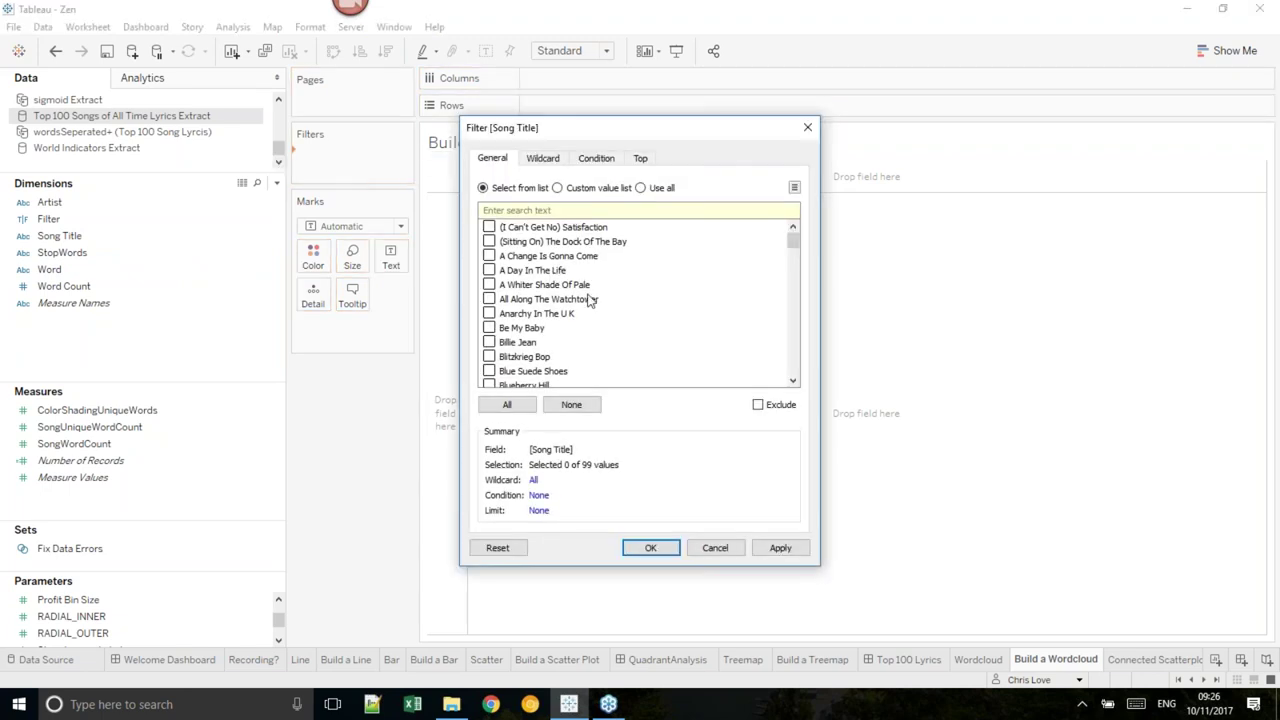
scroll(572, 320, down, 1)
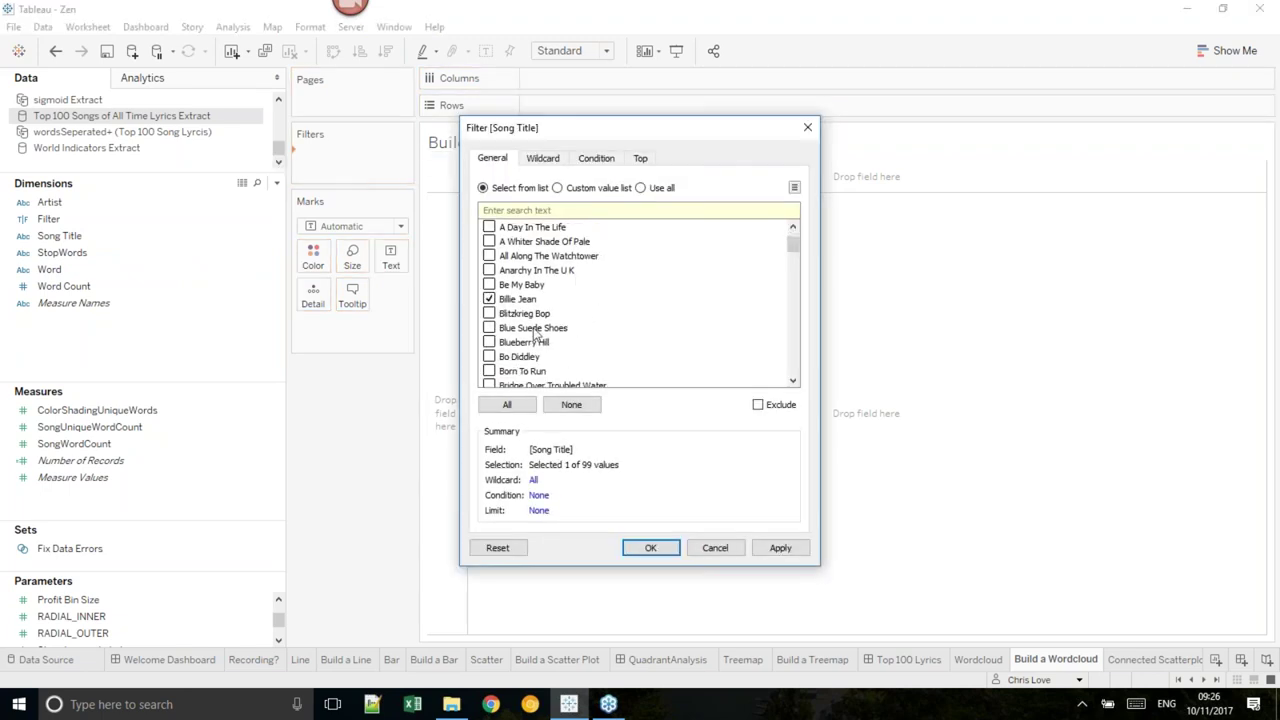
click(660, 550)
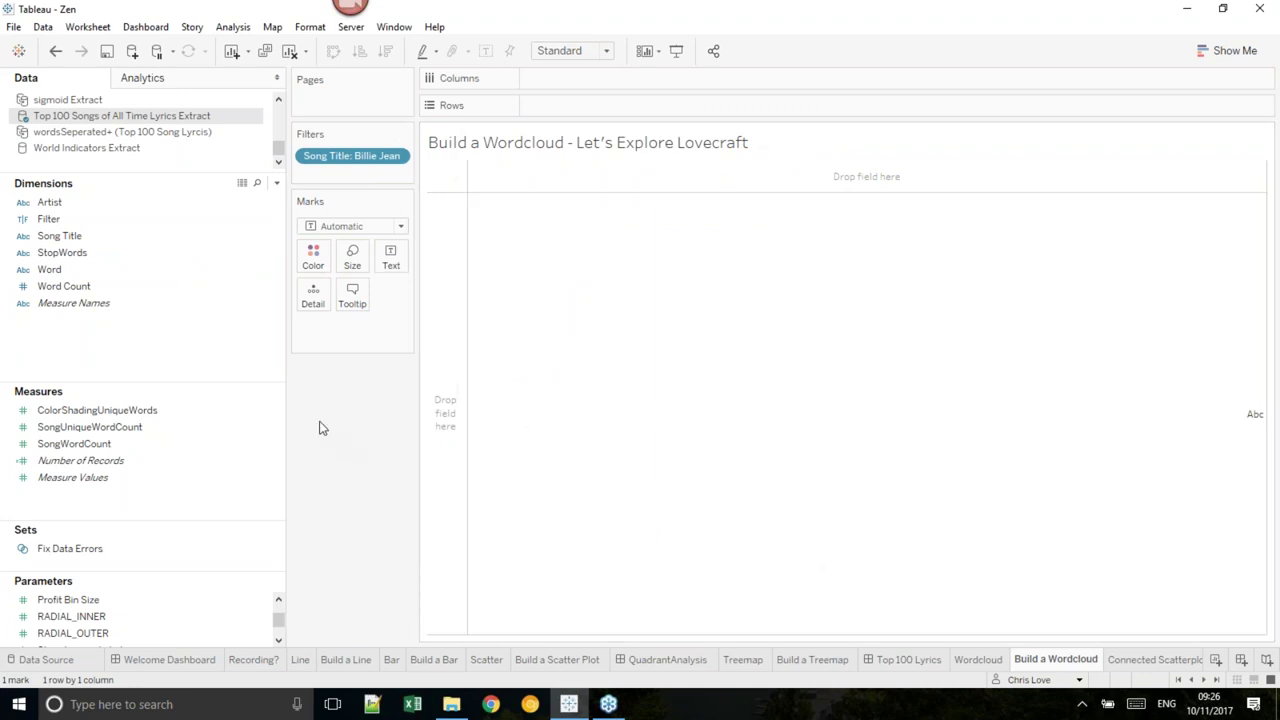
- Add Word to the marks as Detail and size the marks by Number of Records
click(70, 271)
drag(70, 271, 383, 264)
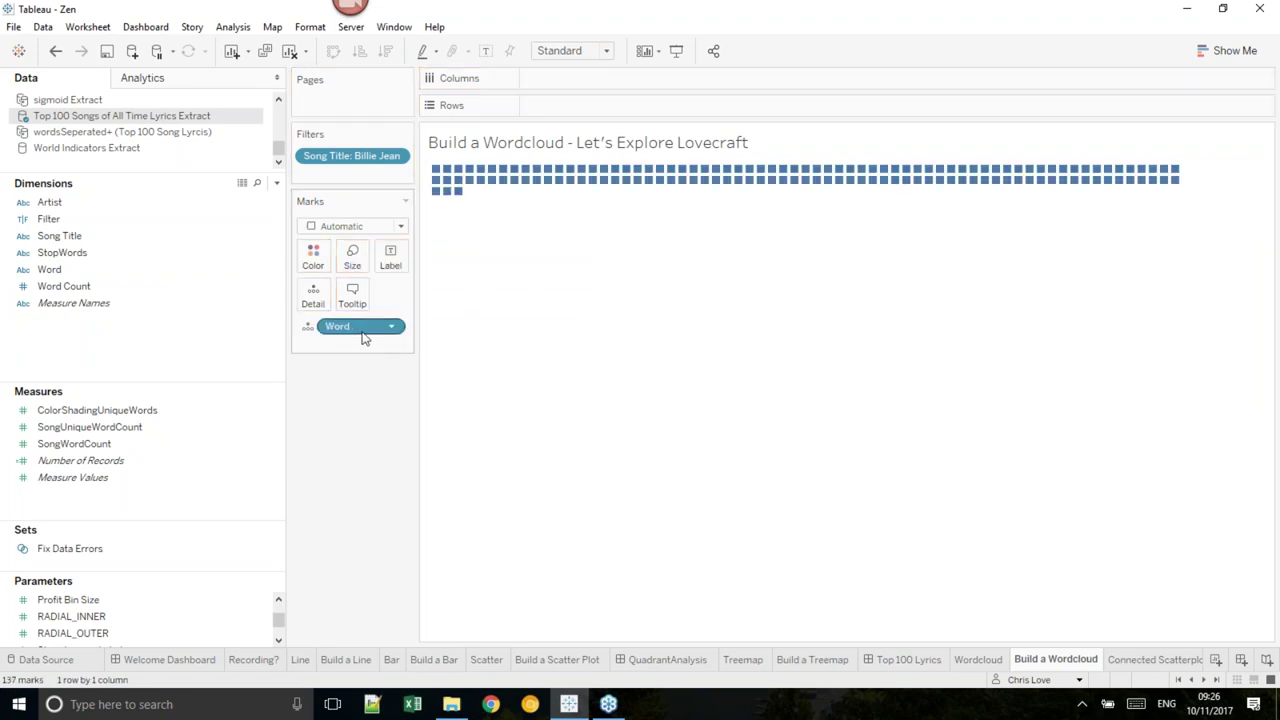
click(117, 430)
drag(107, 462, 352, 258)
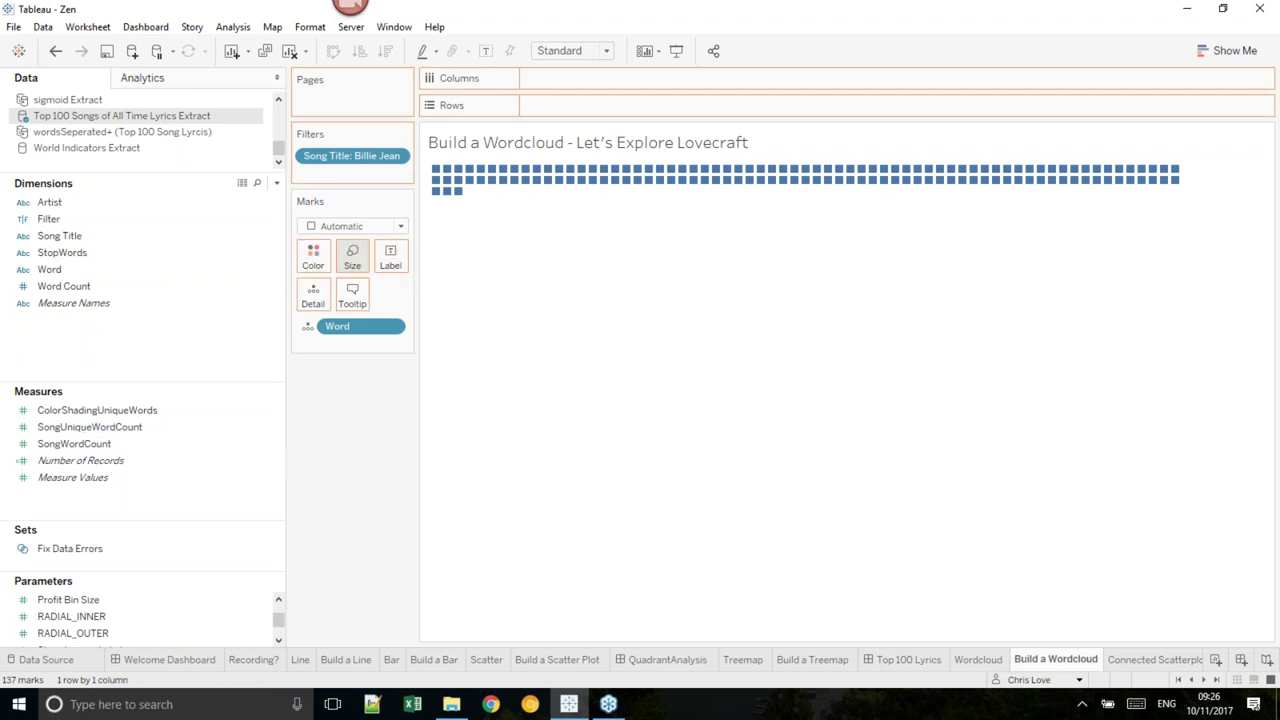
- Change the mark type to Circle, label the bubbles with Word, and check the bubbles
click(362, 228)
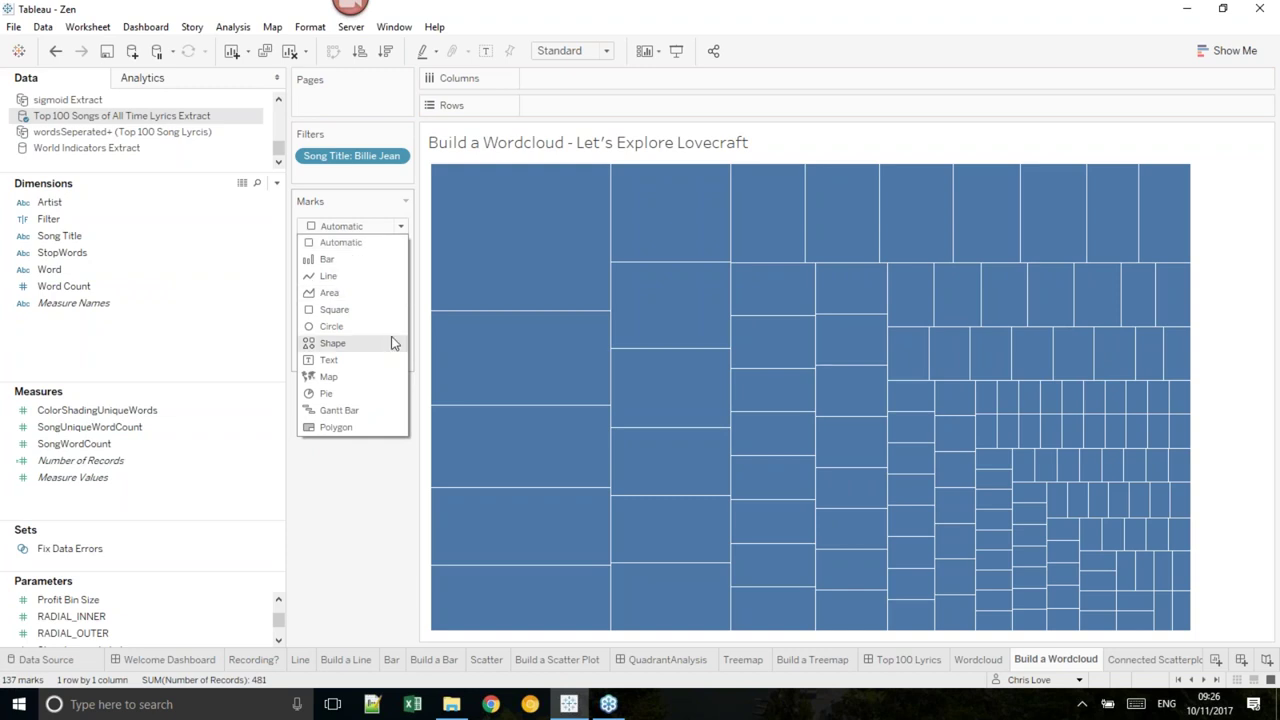
key(Escape)
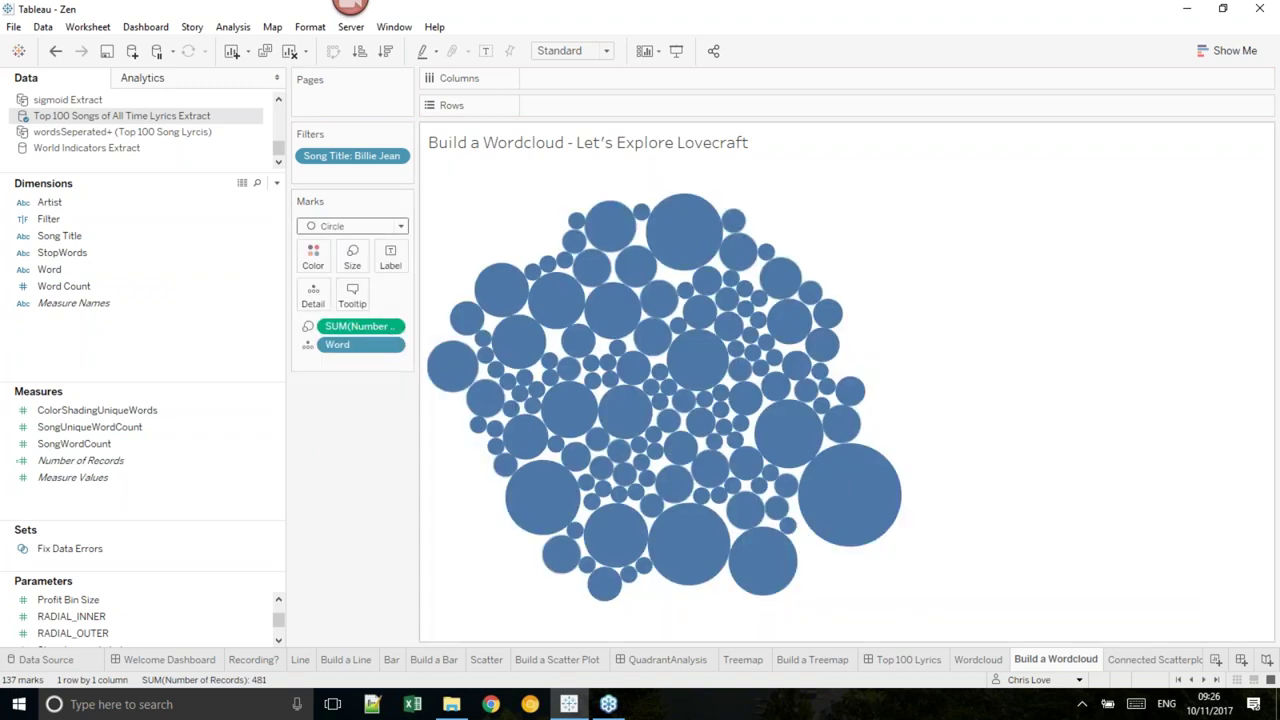
drag(340, 344, 402, 272)
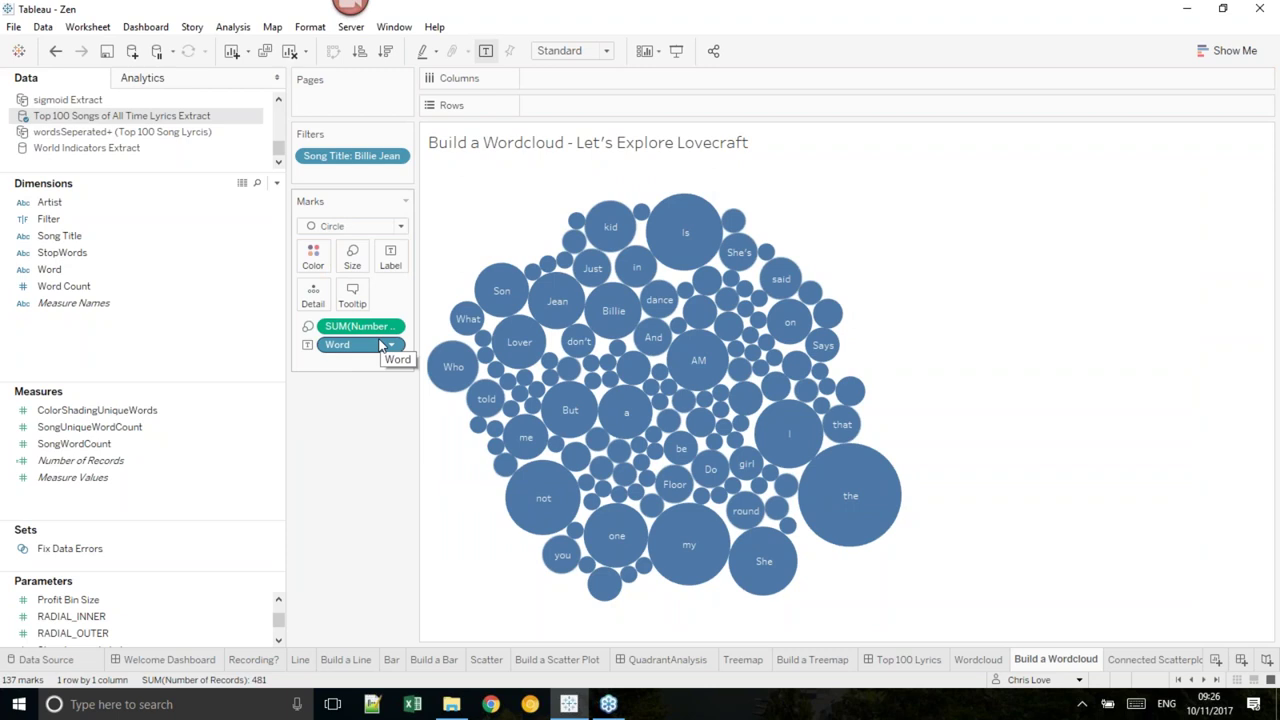
mouse_move(519, 290)
mouse_move(662, 340)
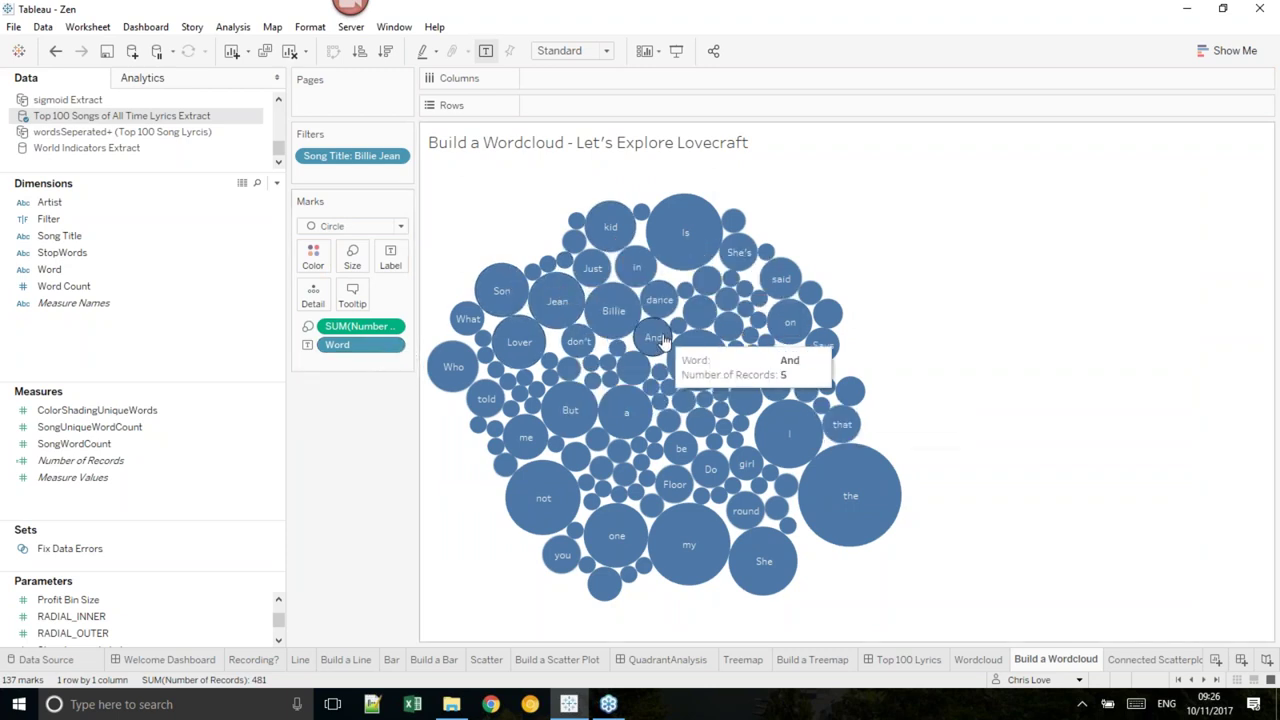
- Change the mark type to Text and split the word cloud into rows by StopWords
click(401, 227)
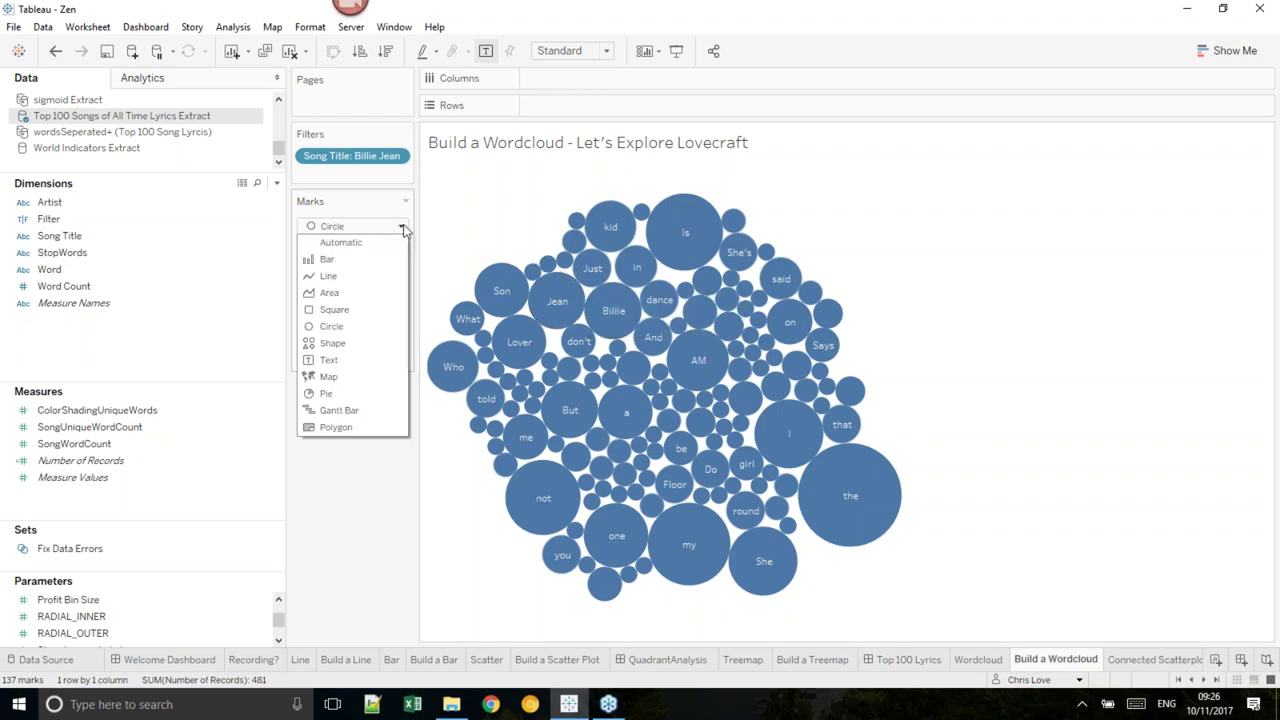
click(377, 359)
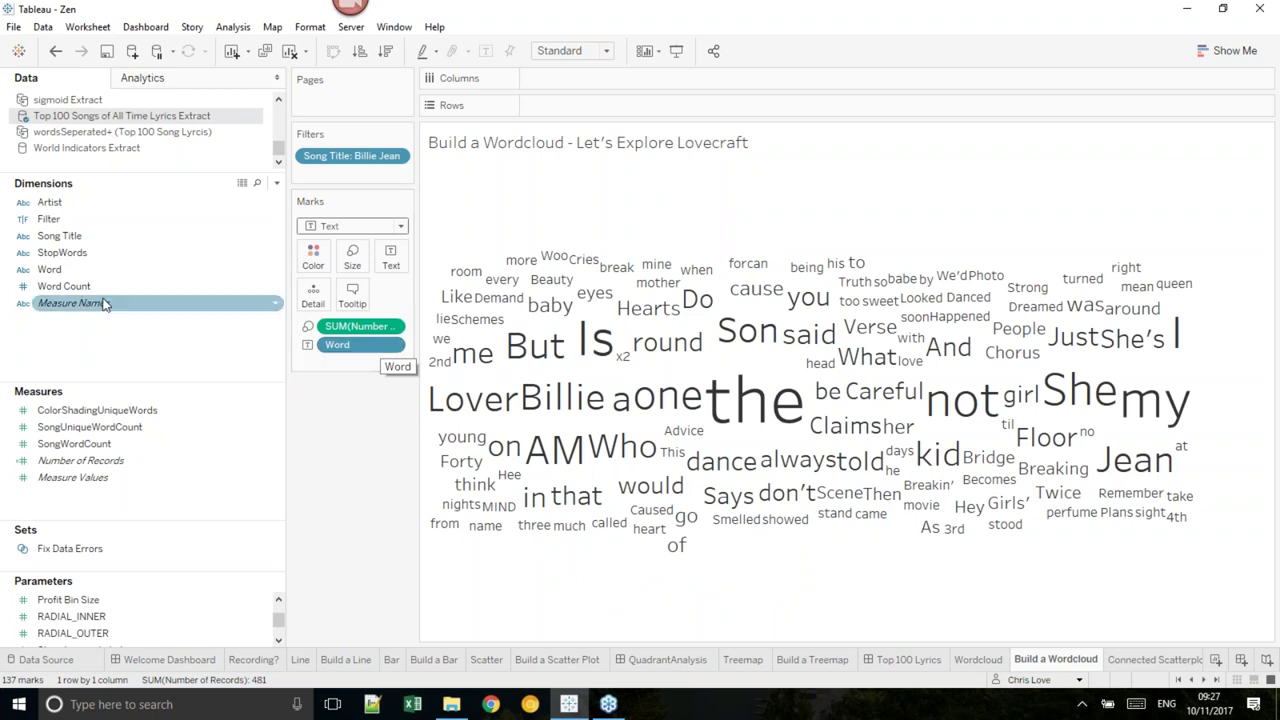
drag(60, 252, 580, 106)
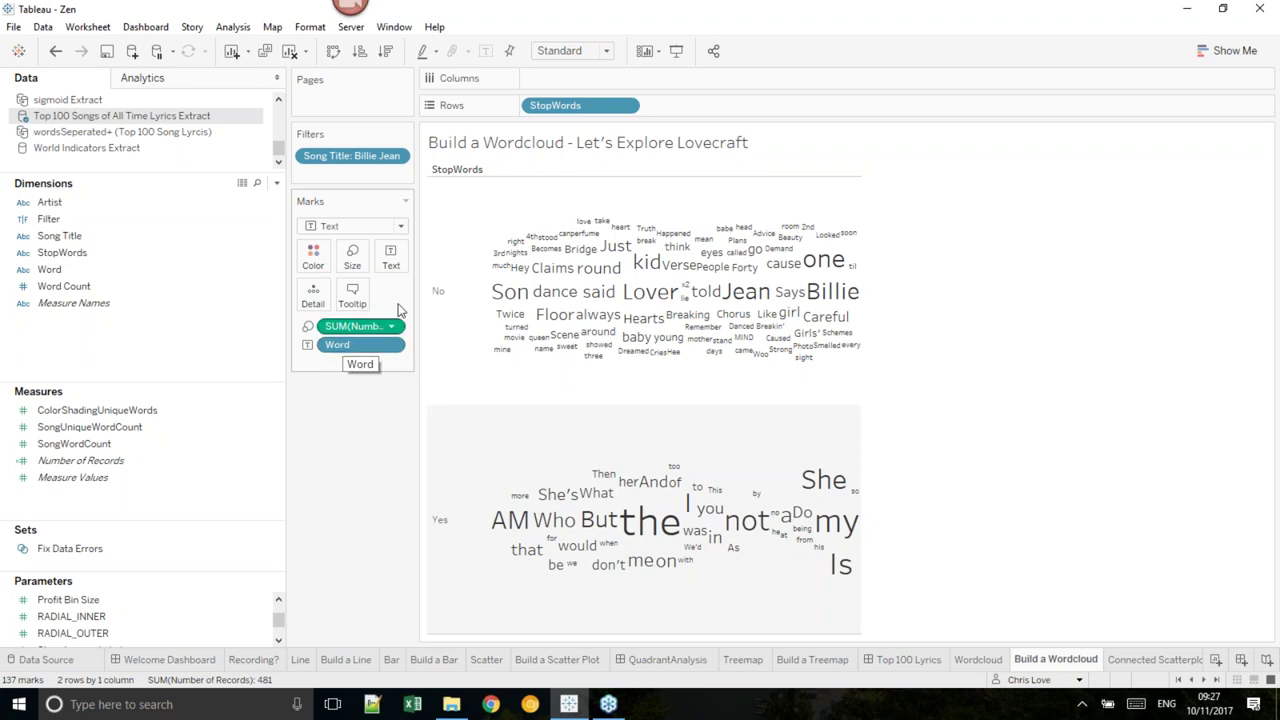
- On the Connected Scatterplot sheet, examine Germany's inbound and outbound tourism year by year along its line
click(1157, 663)
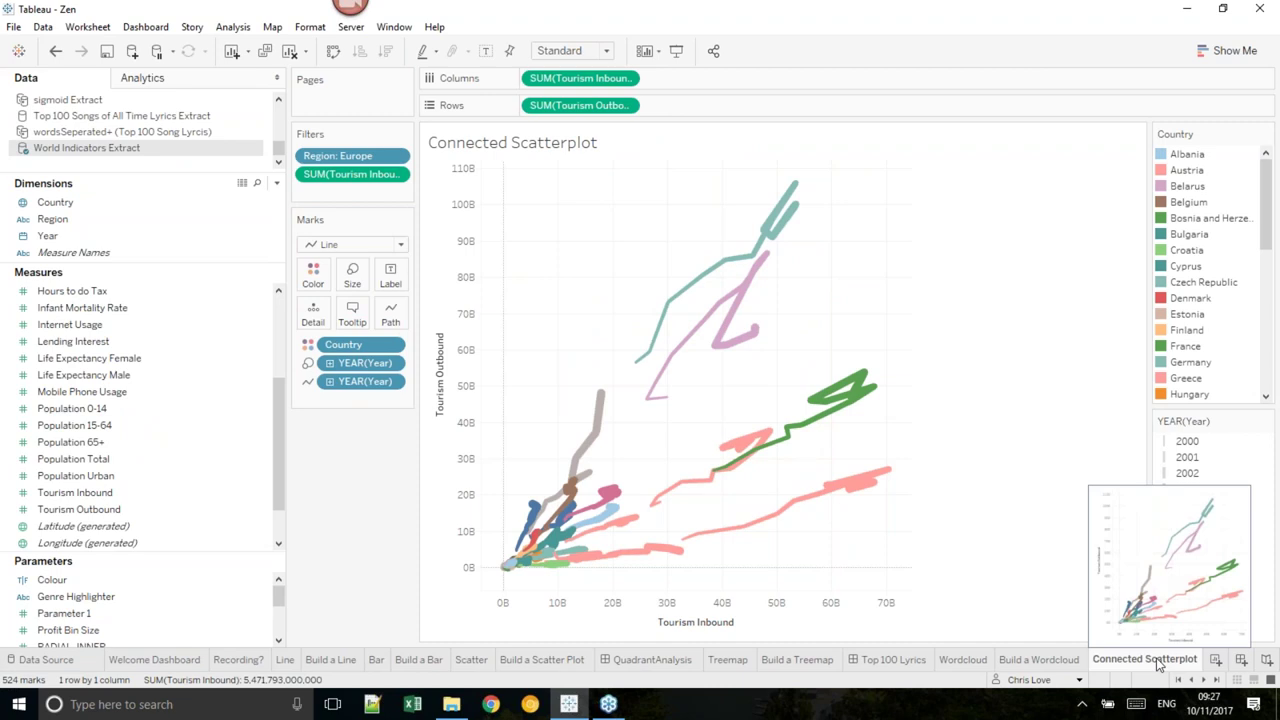
click(1204, 680)
click(1204, 680)
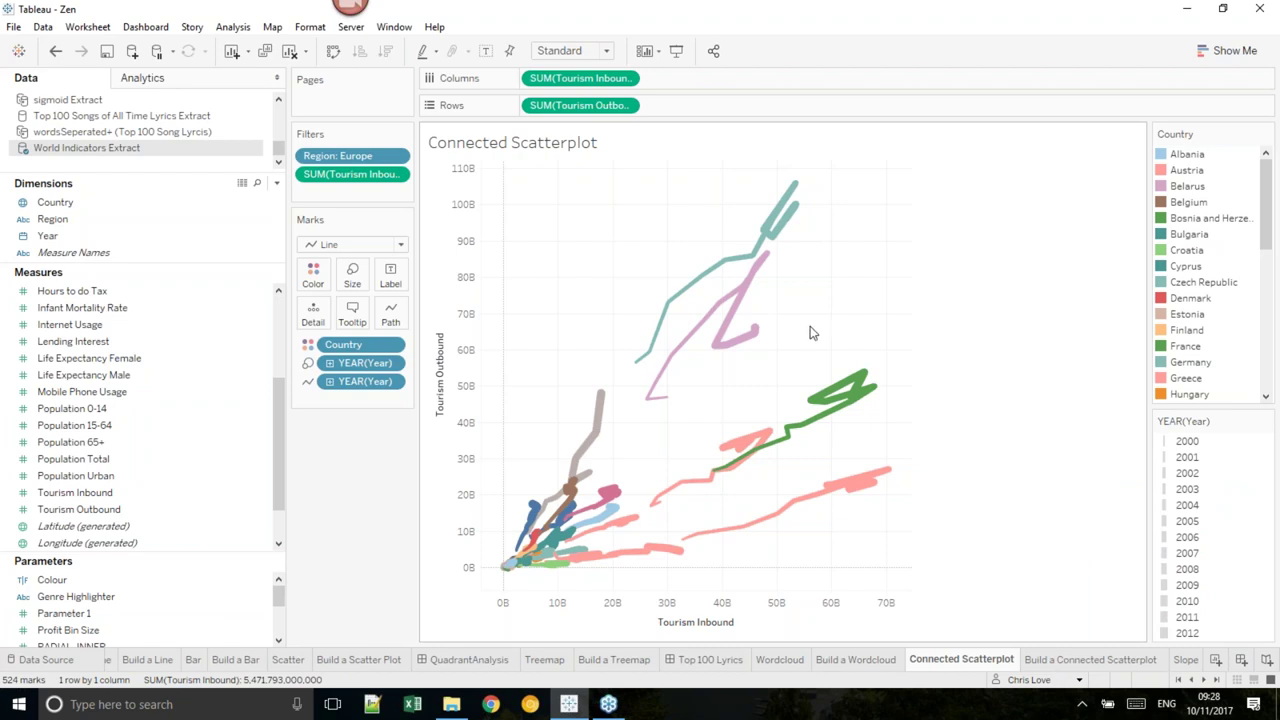
mouse_move(657, 384)
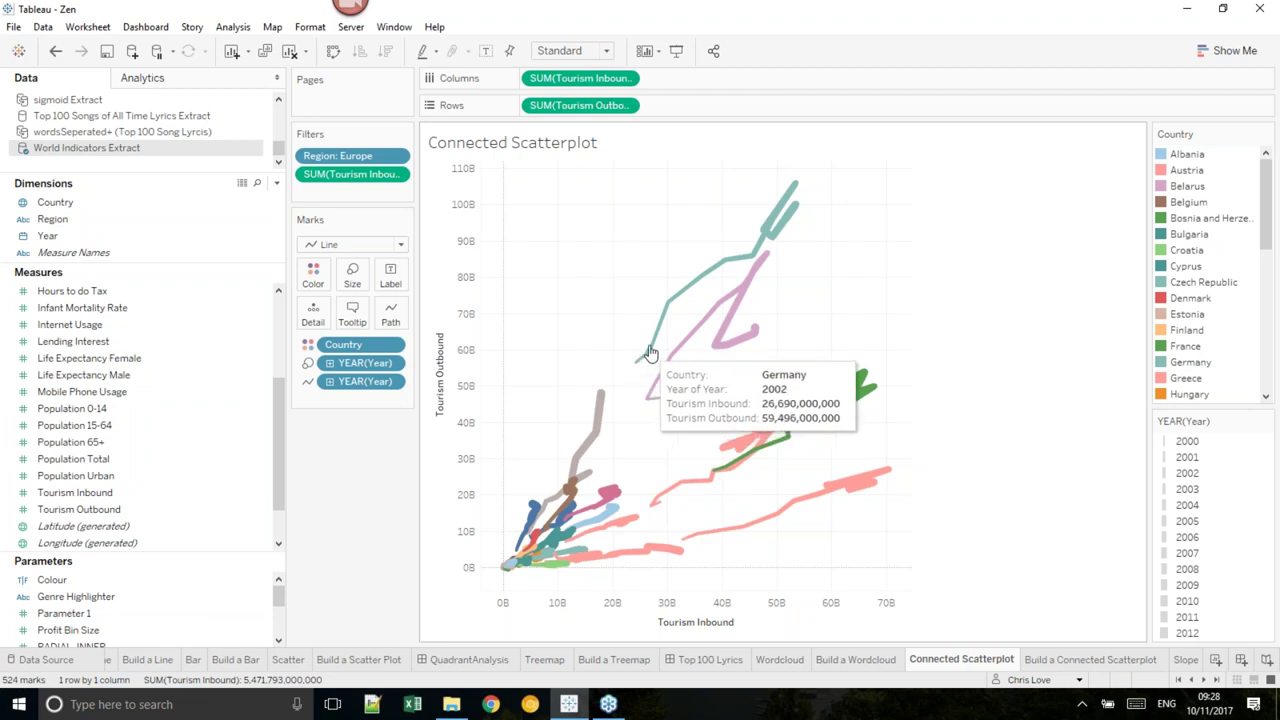
mouse_move(673, 316)
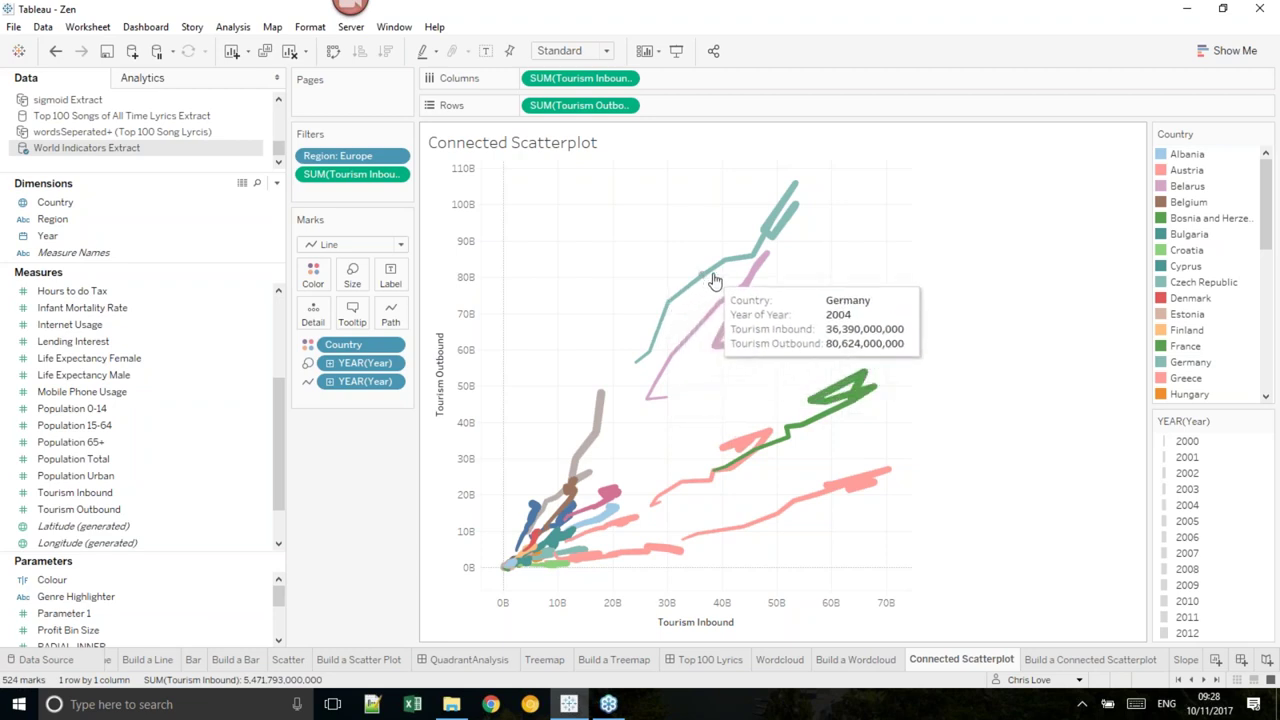
mouse_move(755, 262)
mouse_move(798, 189)
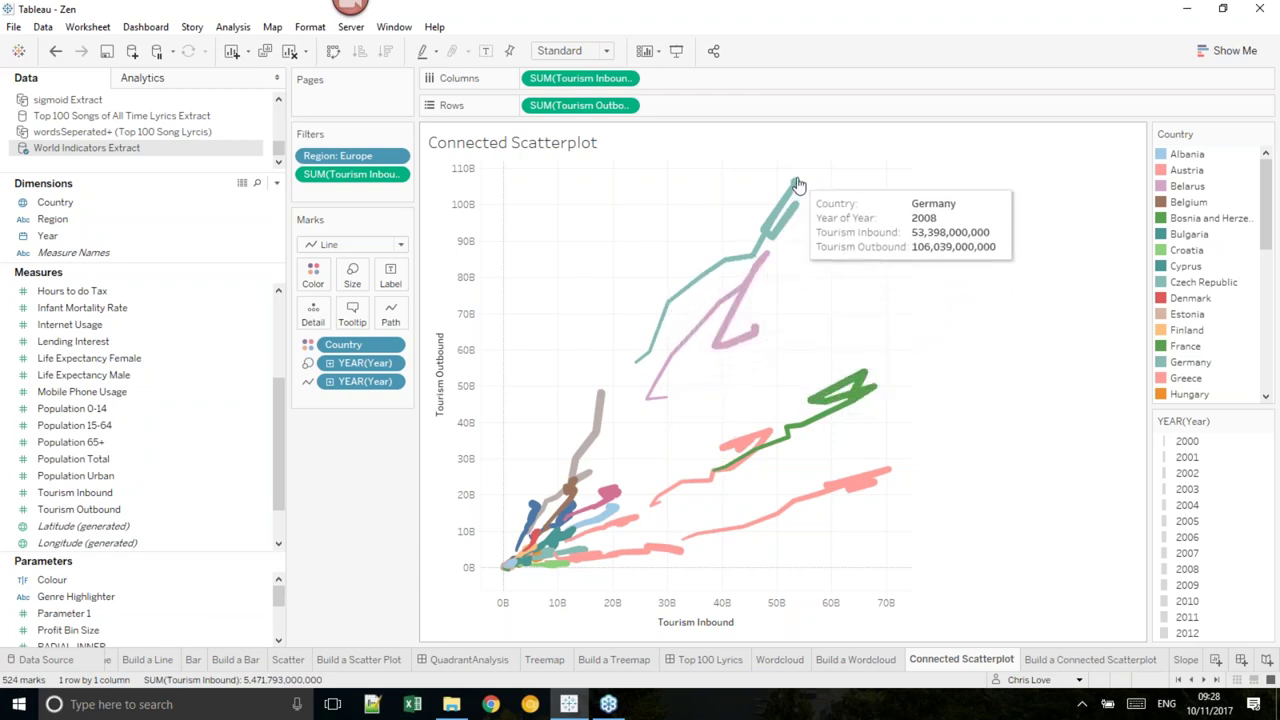
mouse_move(765, 233)
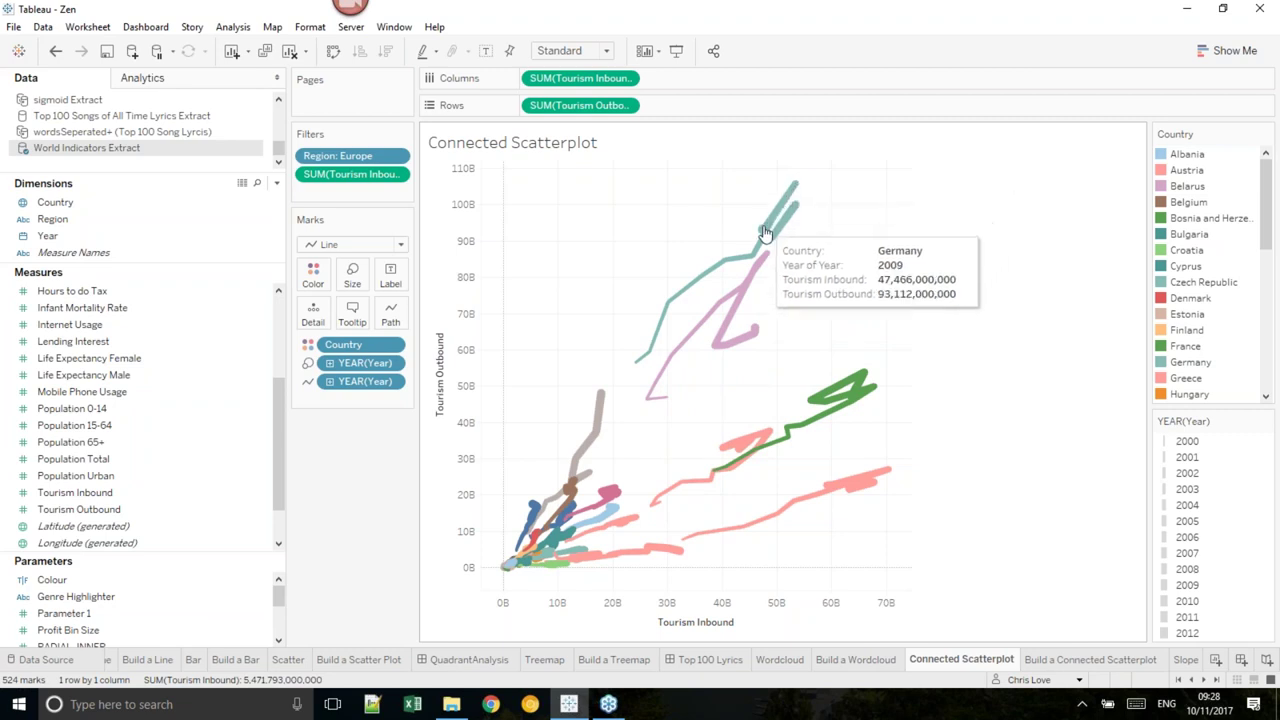
mouse_move(800, 211)
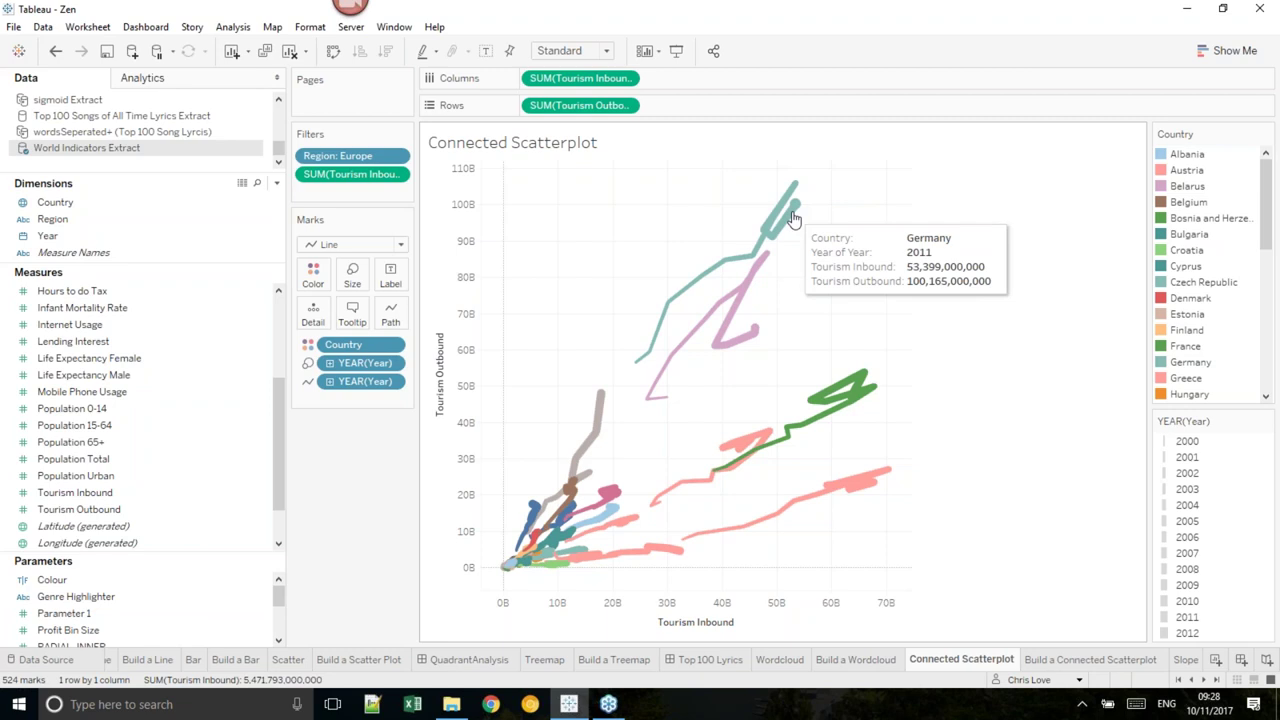
- On the Build a Connected Scatterplot sheet, plot Tourism Outbound on columns against Tourism Inbound on rows
click(1125, 660)
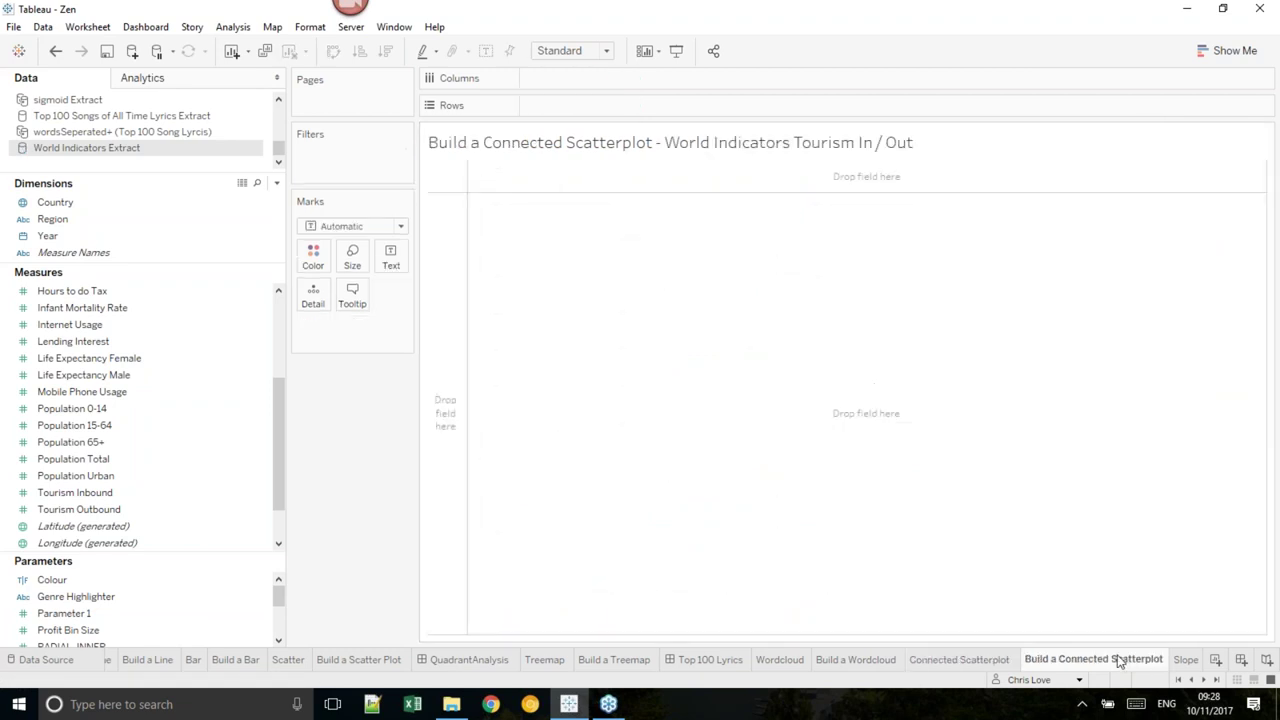
click(110, 492)
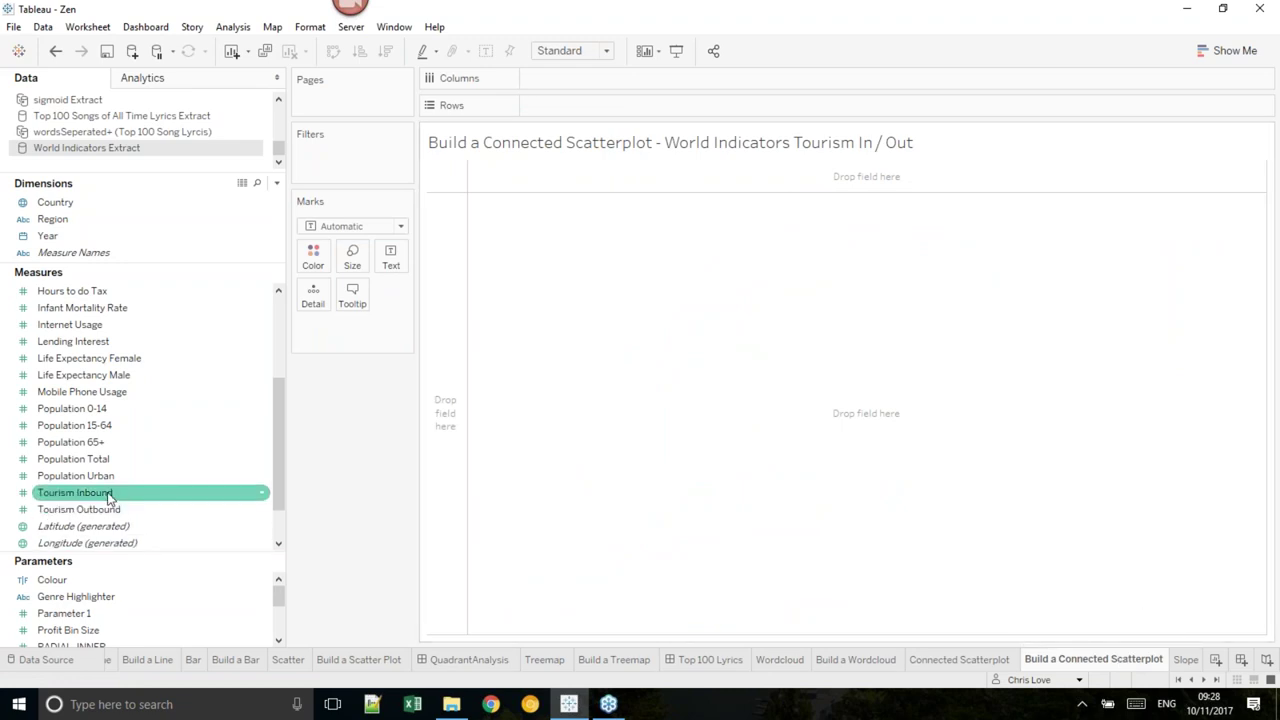
drag(110, 494, 125, 427)
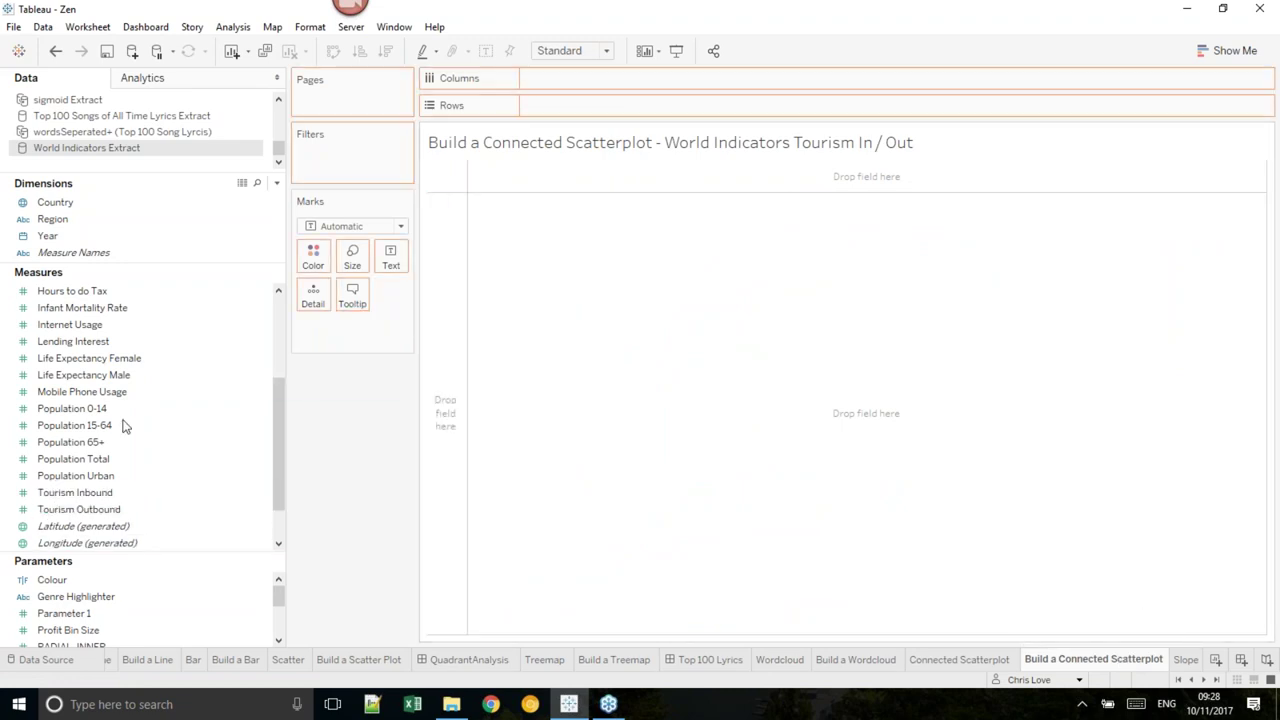
drag(100, 509, 622, 76)
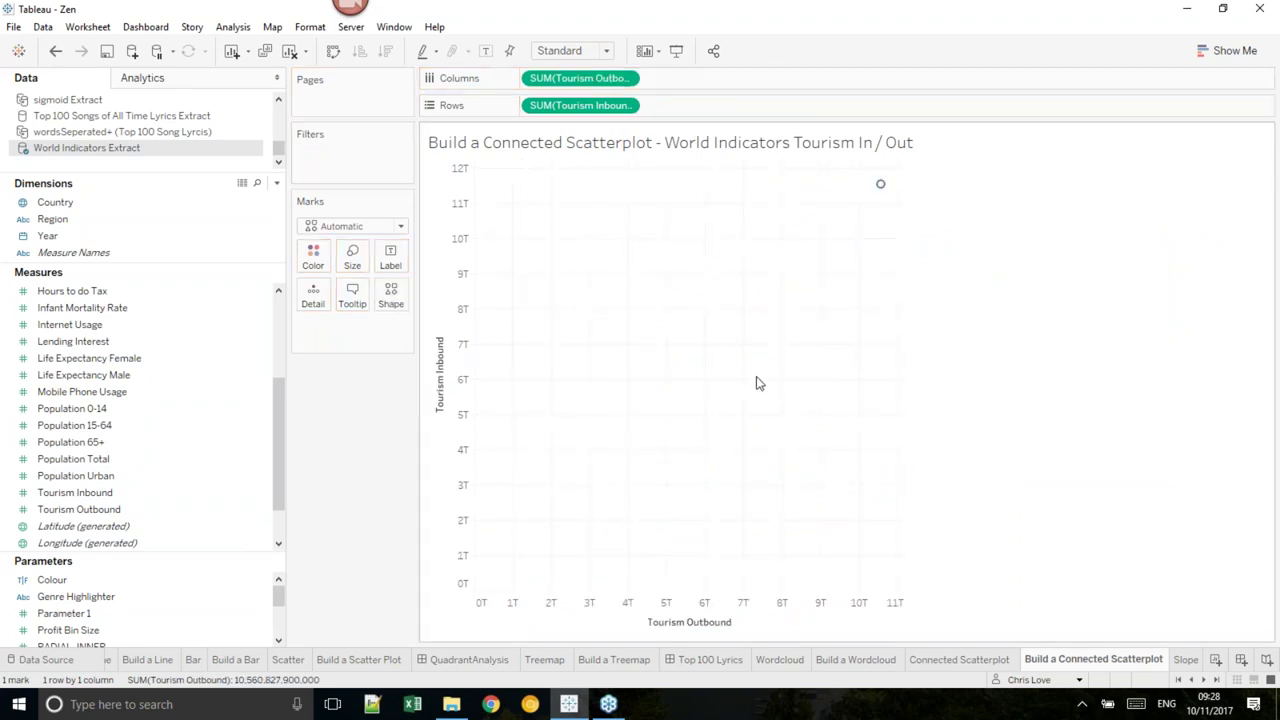
- Color the marks by Country with all members added, and filter Region to Europe
click(74, 204)
drag(74, 204, 321, 262)
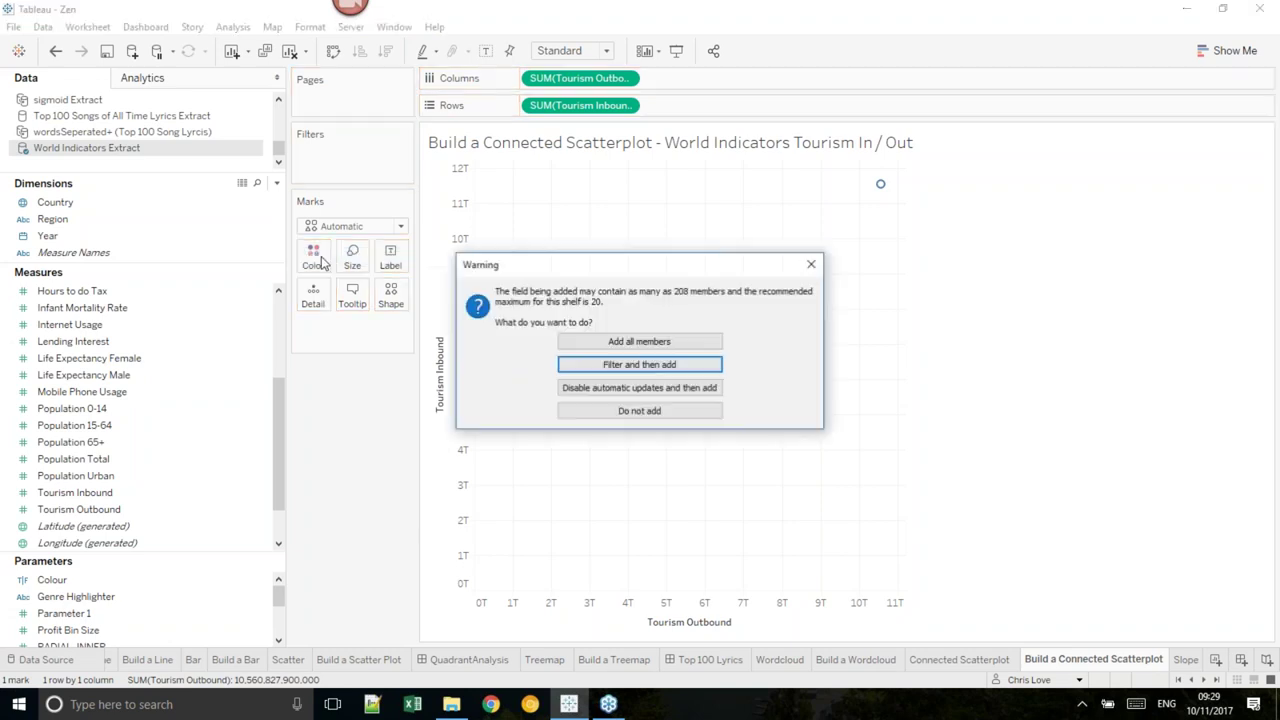
click(641, 343)
drag(50, 220, 329, 165)
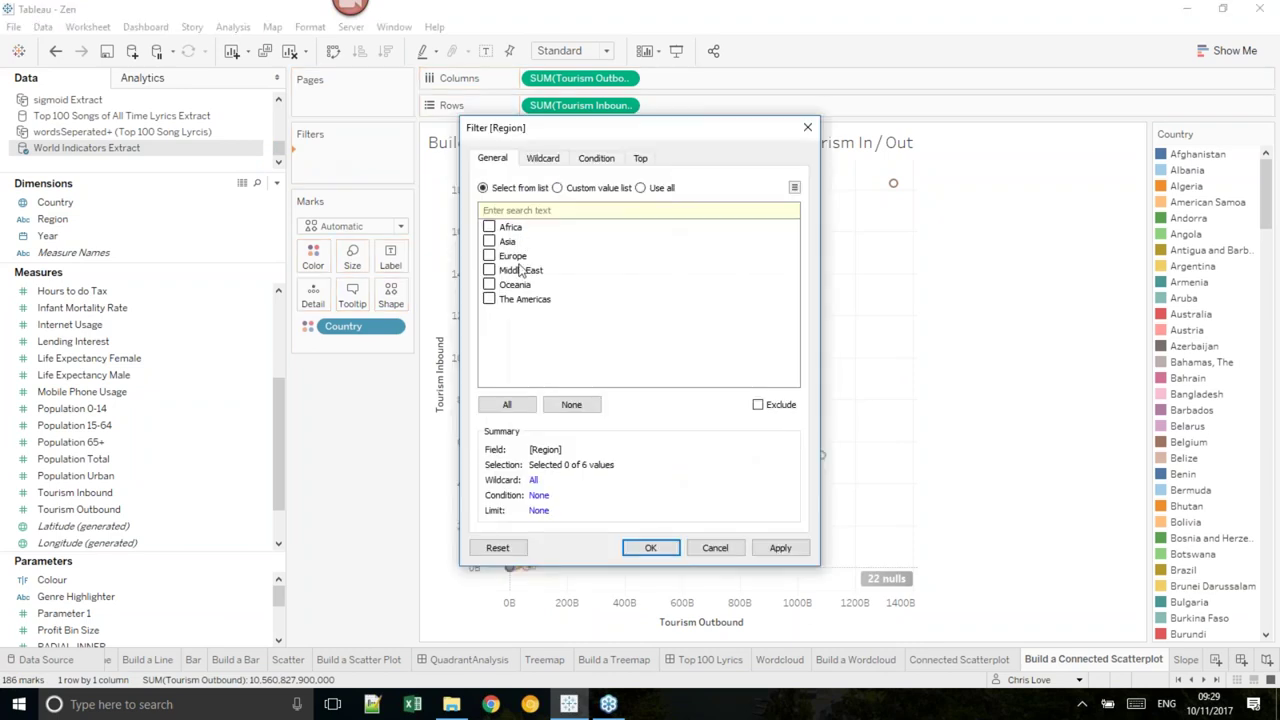
click(490, 256)
click(651, 547)
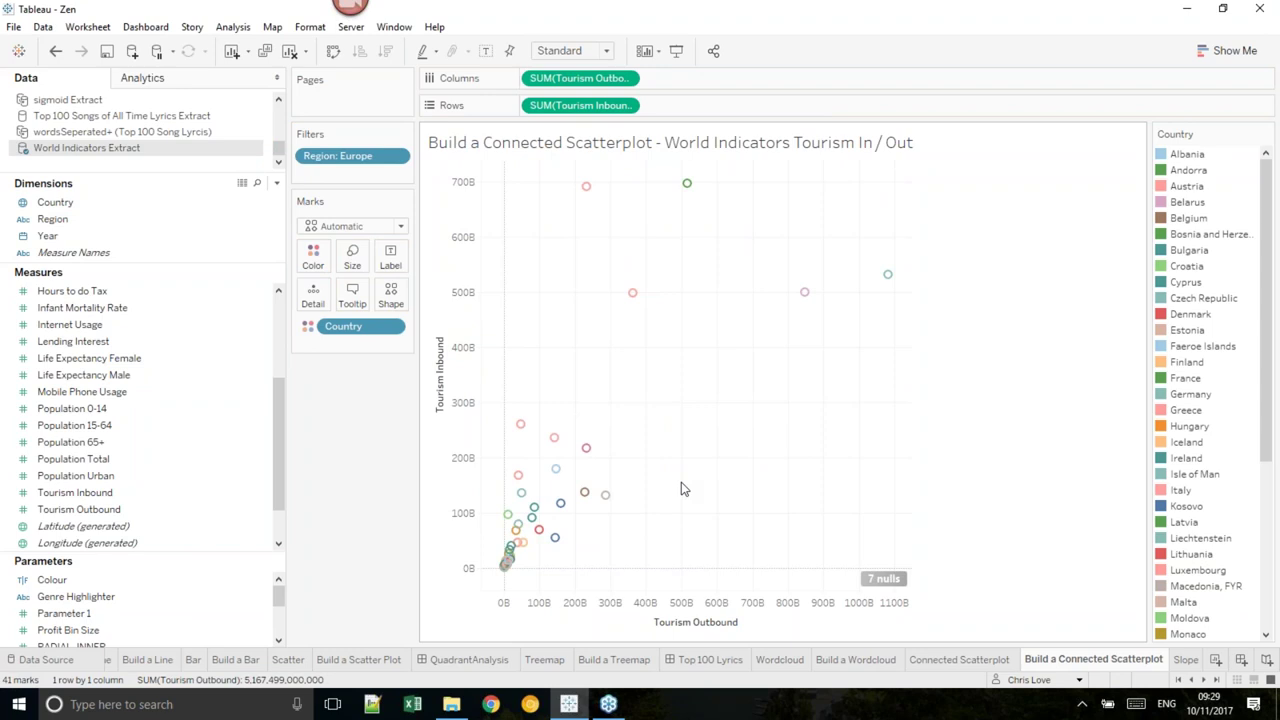
- Label the points with Year and highlight Germany's points to check their yearly order
click(135, 241)
drag(135, 241, 400, 273)
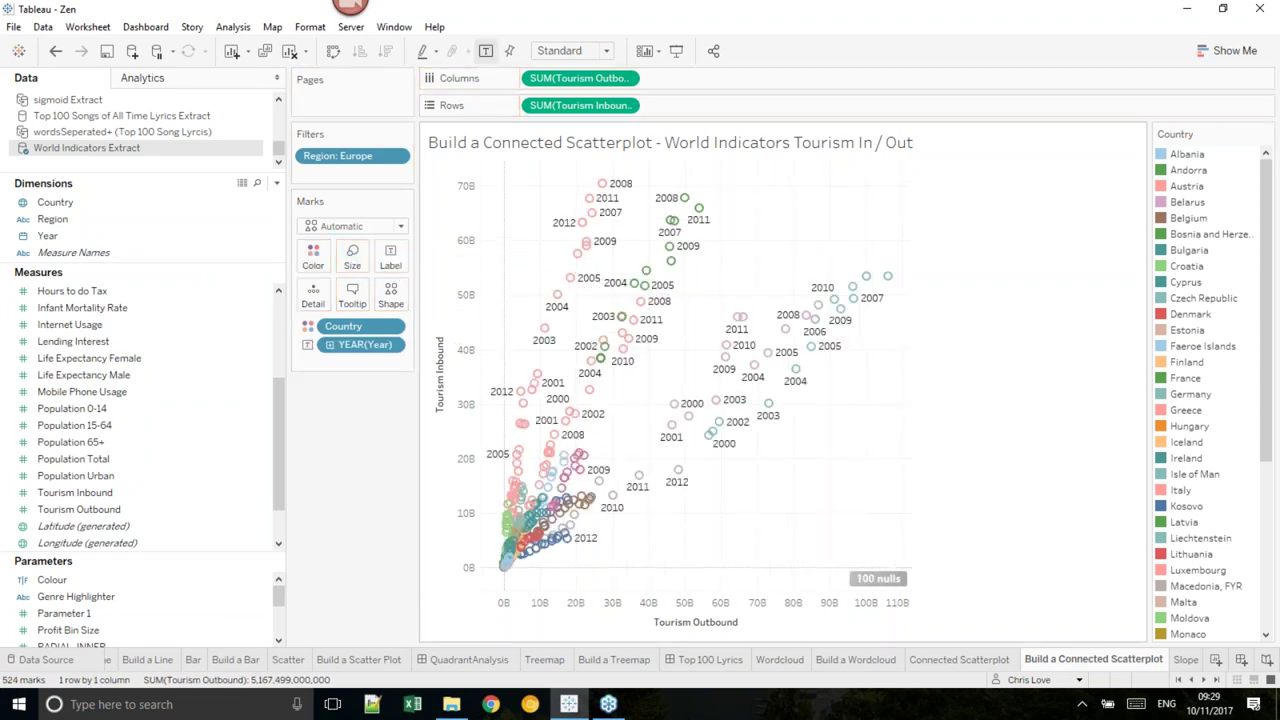
click(433, 51)
click(496, 160)
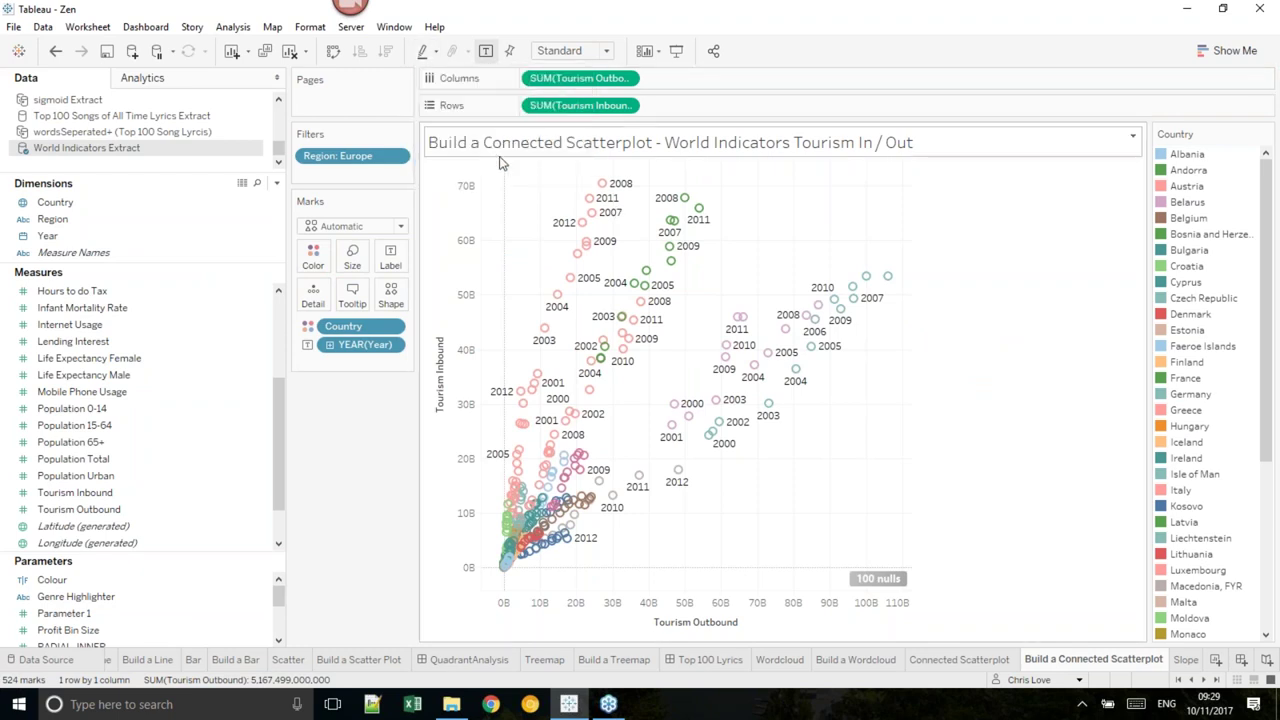
click(887, 277)
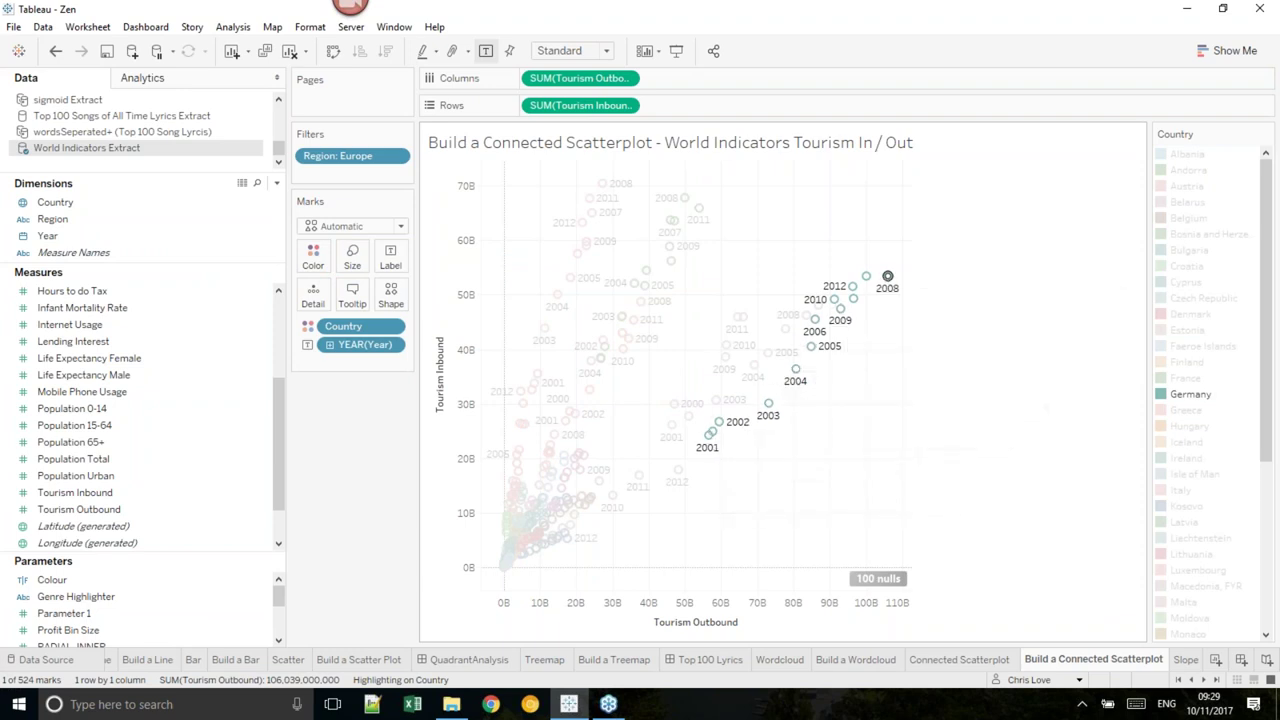
click(883, 388)
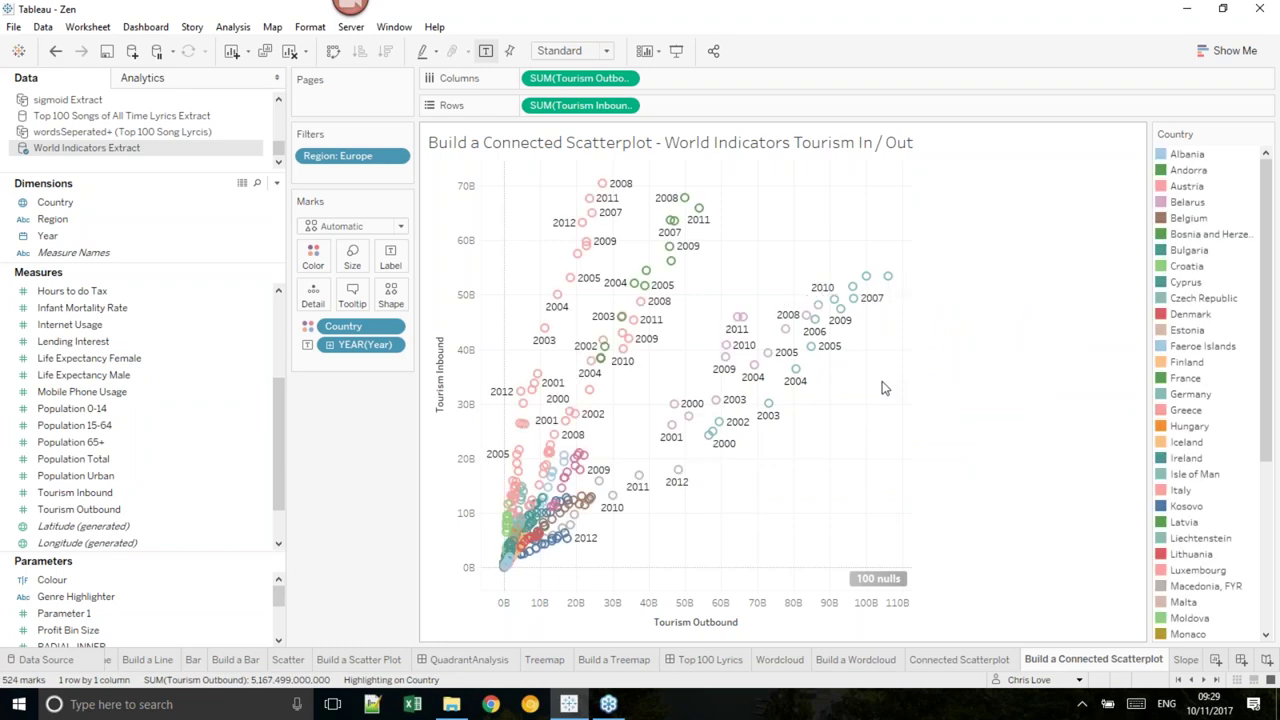
- Change the mark type to Line and add Year to the marks as Path
click(384, 228)
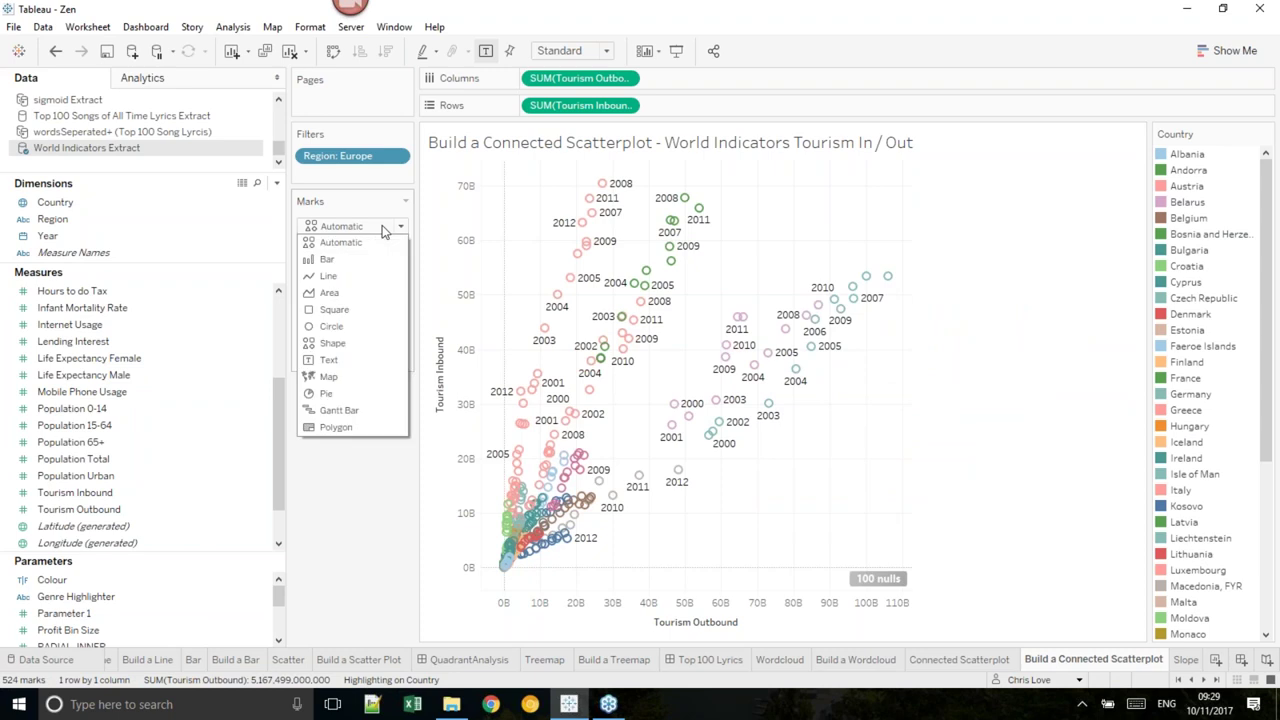
click(371, 275)
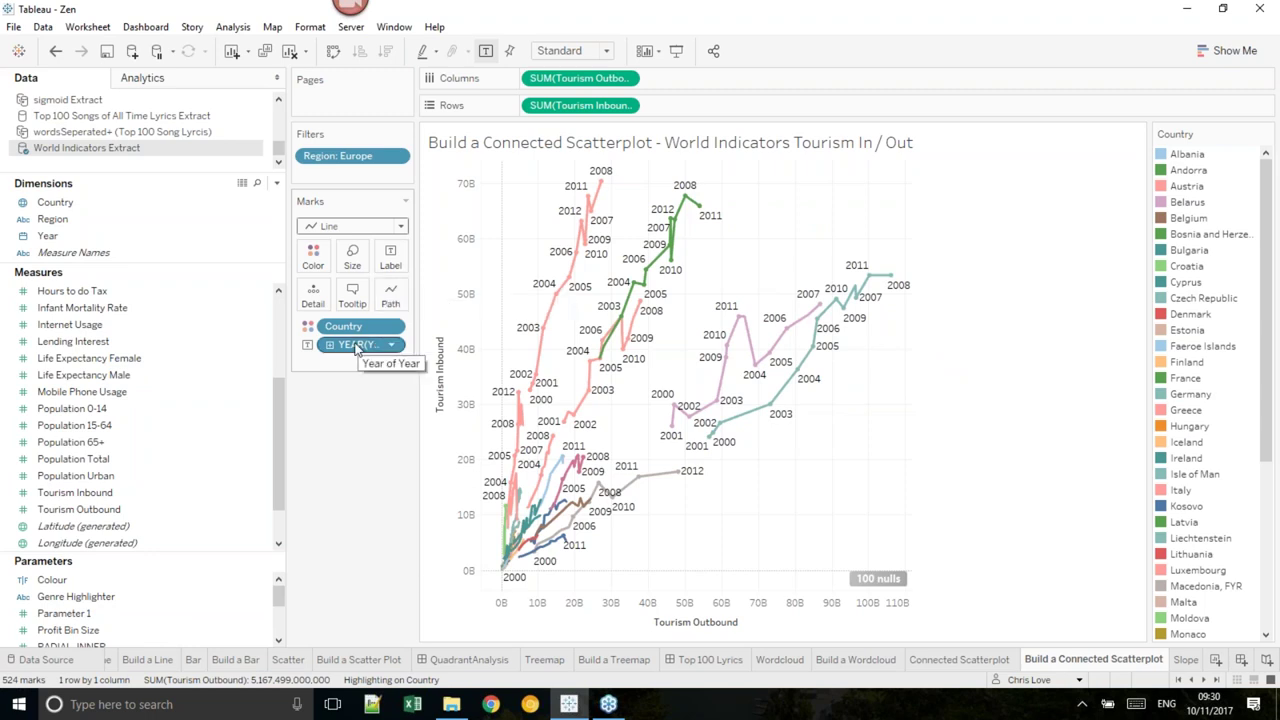
click(98, 236)
drag(108, 236, 388, 297)
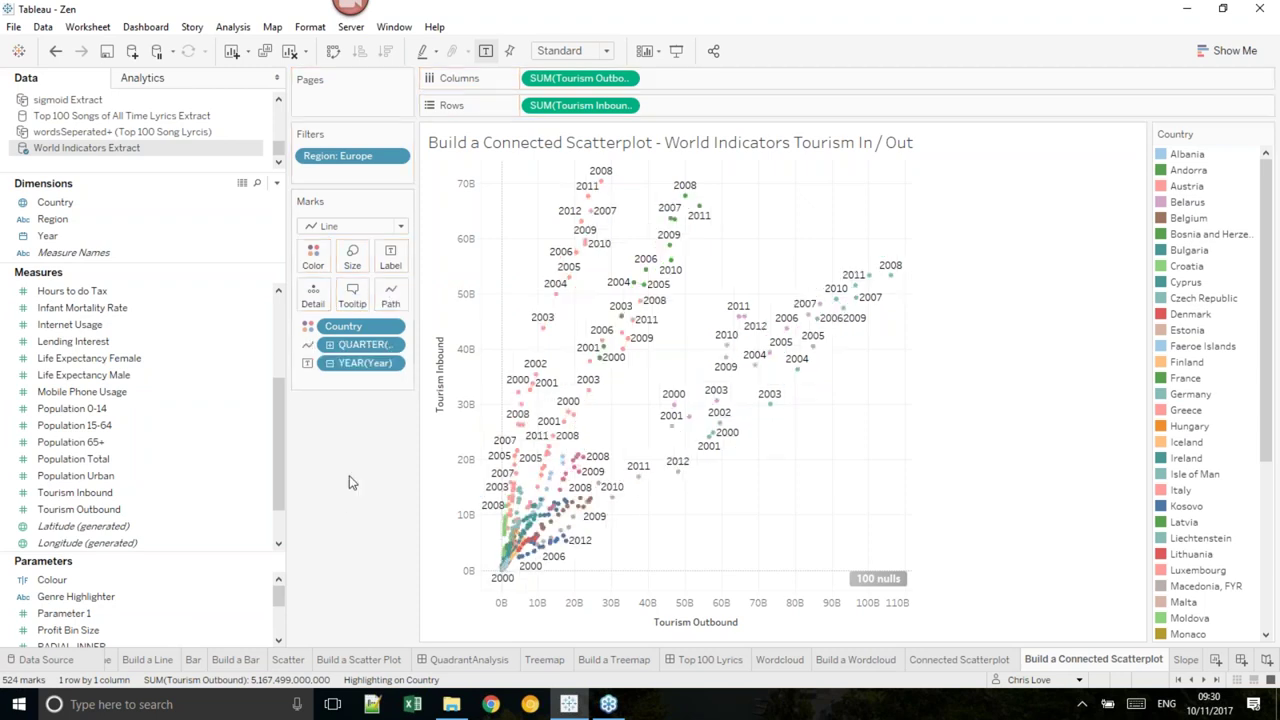
- Set the Path date to continuous Year and remove the Year label from the marks
click(391, 345)
click(432, 457)
drag(370, 364, 372, 443)
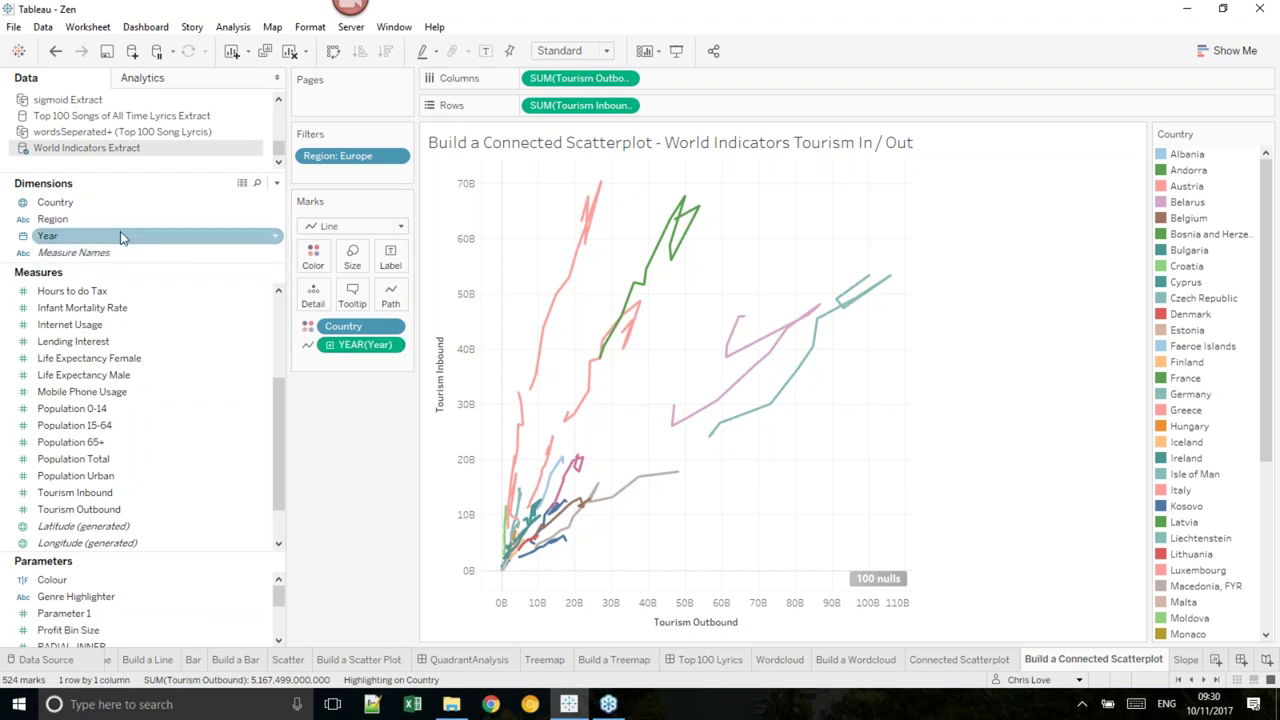
- Try adding a discrete Year to the marks as Detail alongside the continuous Path year, placing it above that field
drag(113, 233, 385, 364)
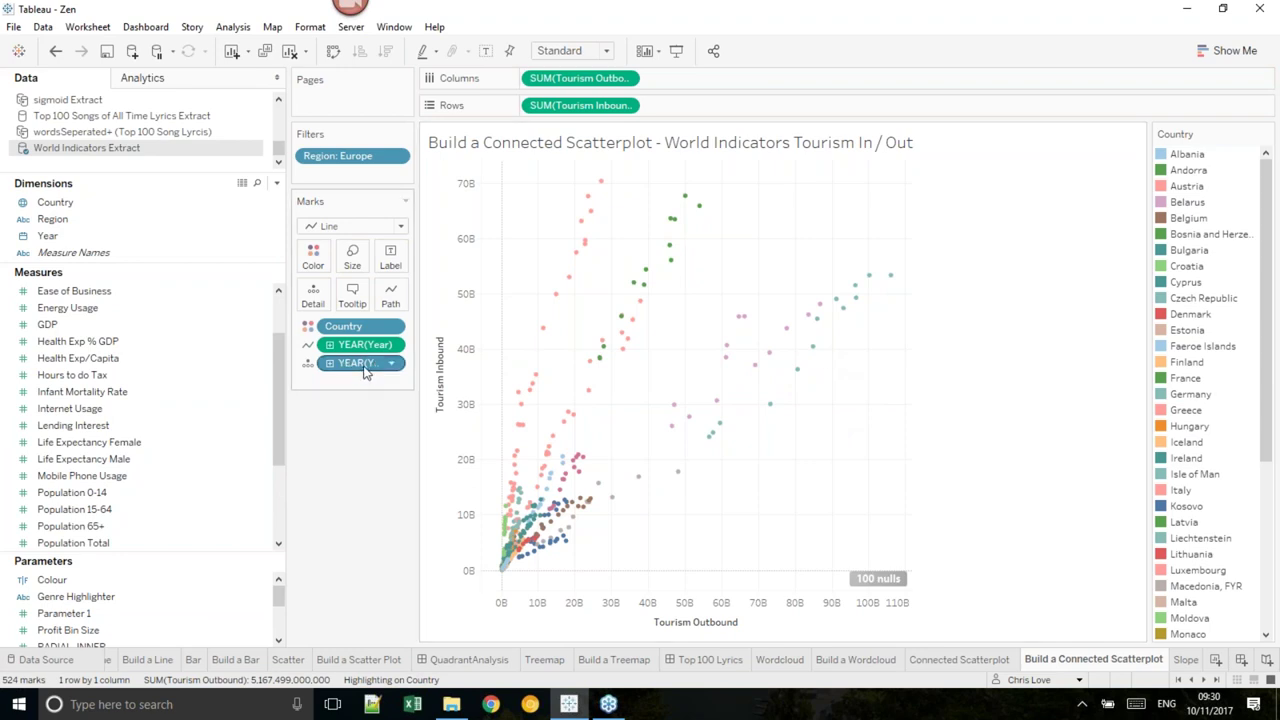
drag(358, 352, 372, 376)
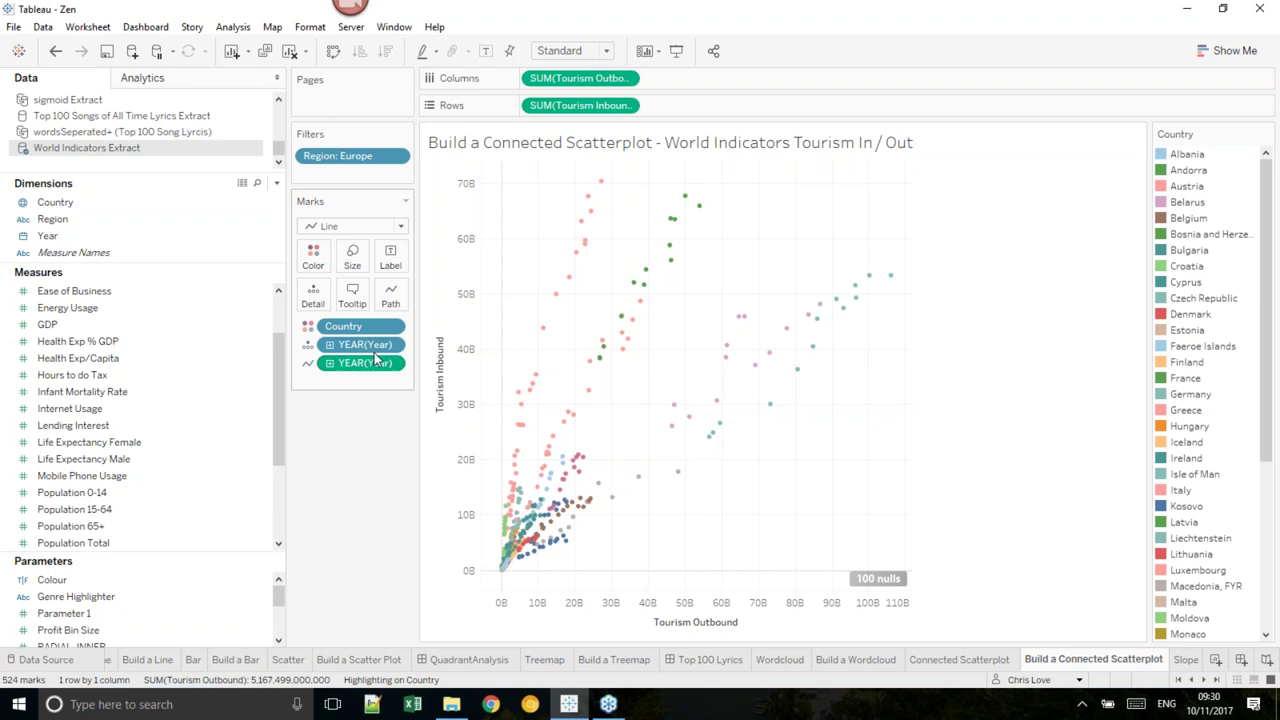
drag(368, 350, 226, 254)
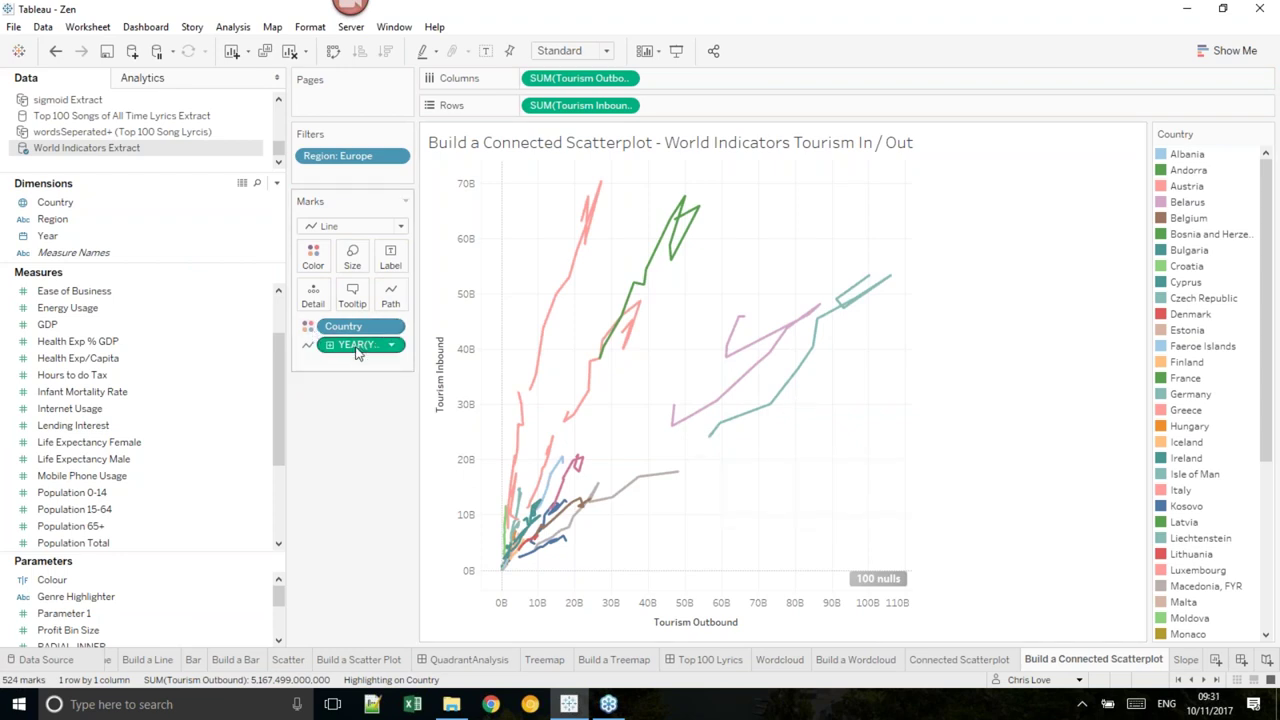
- Size the lines by continuous Year, and swap the axes to match the Connected Scatterplot sheet, with Tourism Inbound on columns
drag(366, 347, 355, 266)
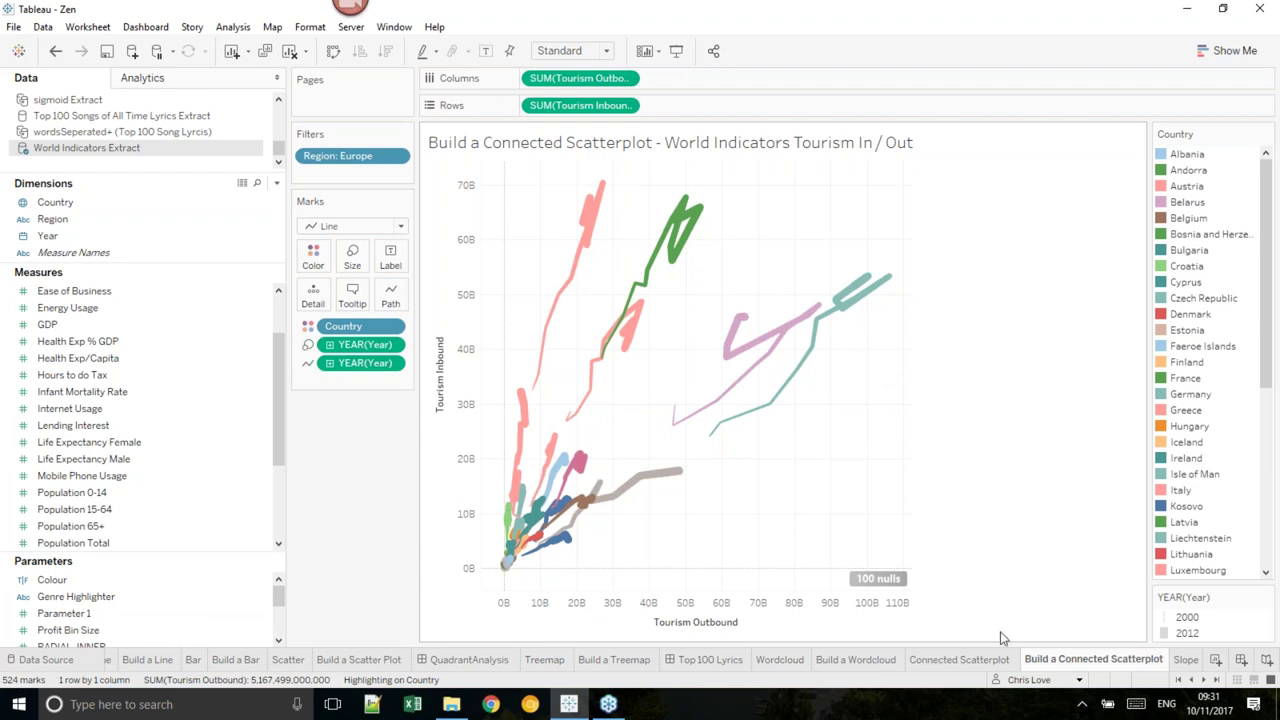
click(984, 662)
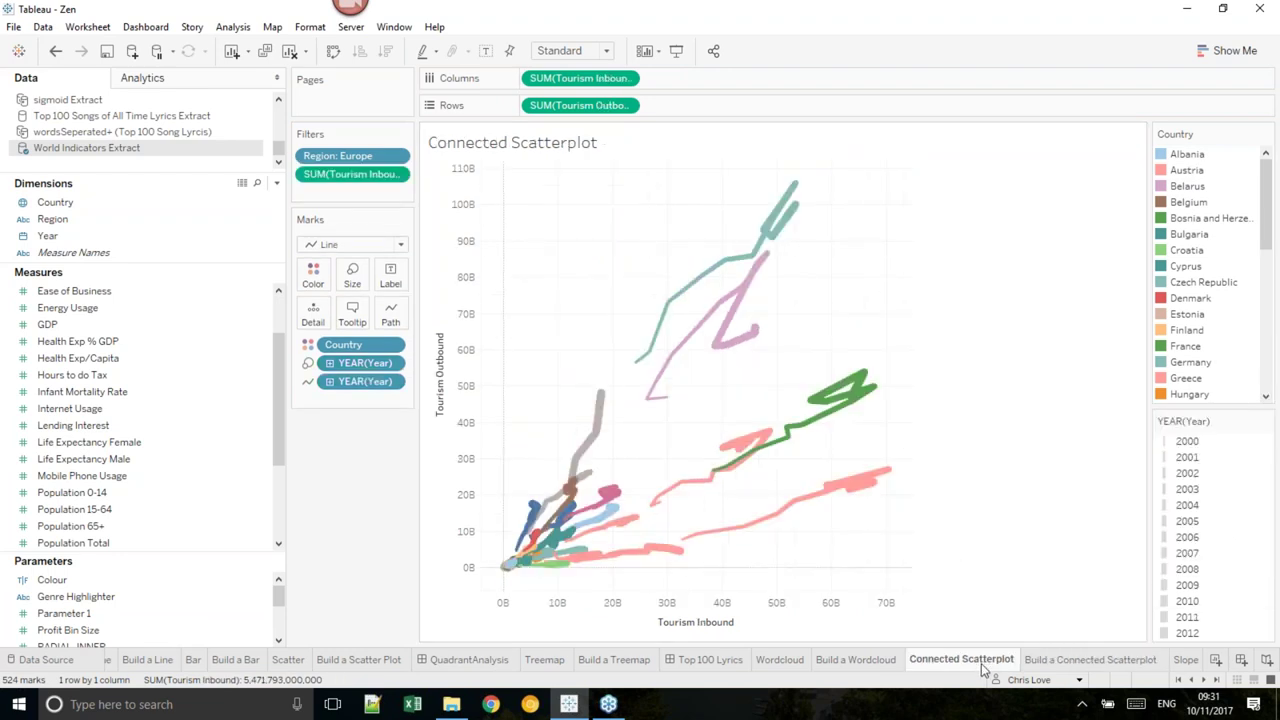
click(1062, 667)
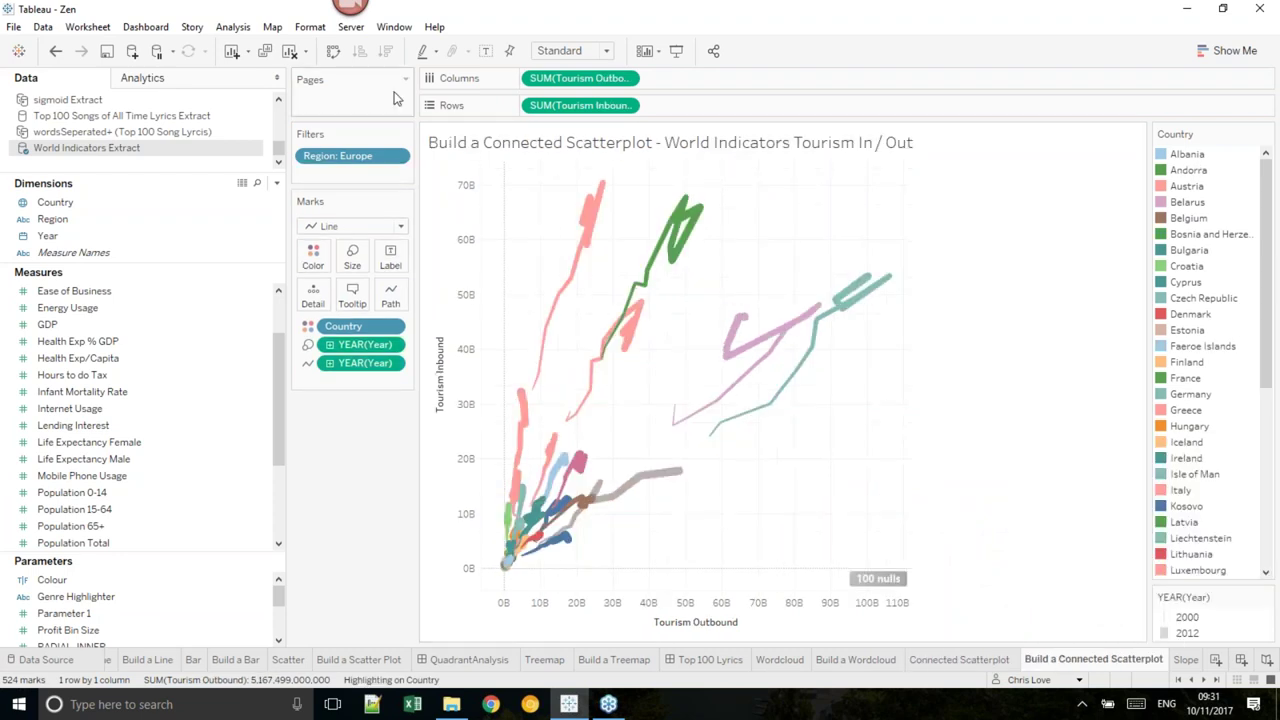
click(333, 52)
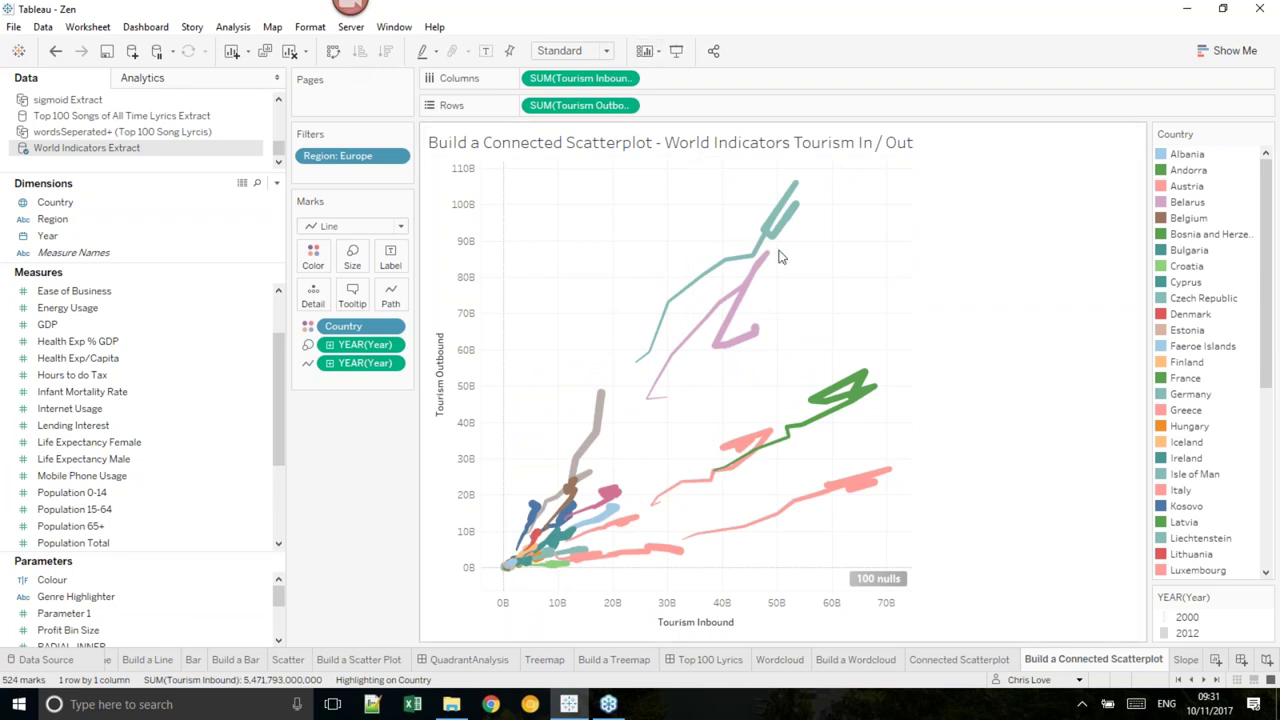
mouse_move(771, 264)
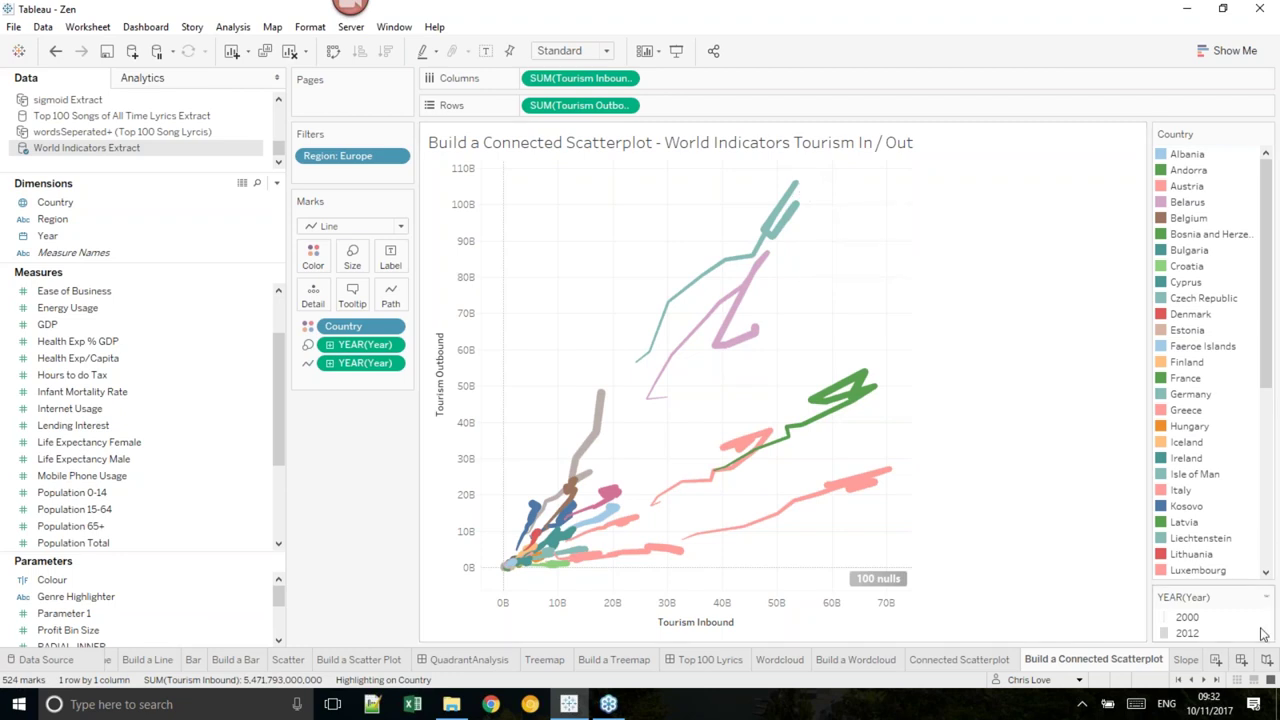
- Open the Slope sheet and examine how European countries' Population 65+ ranks change between 2000 and 2012
click(1203, 680)
click(1203, 680)
click(1203, 680)
click(1203, 680)
click(1203, 680)
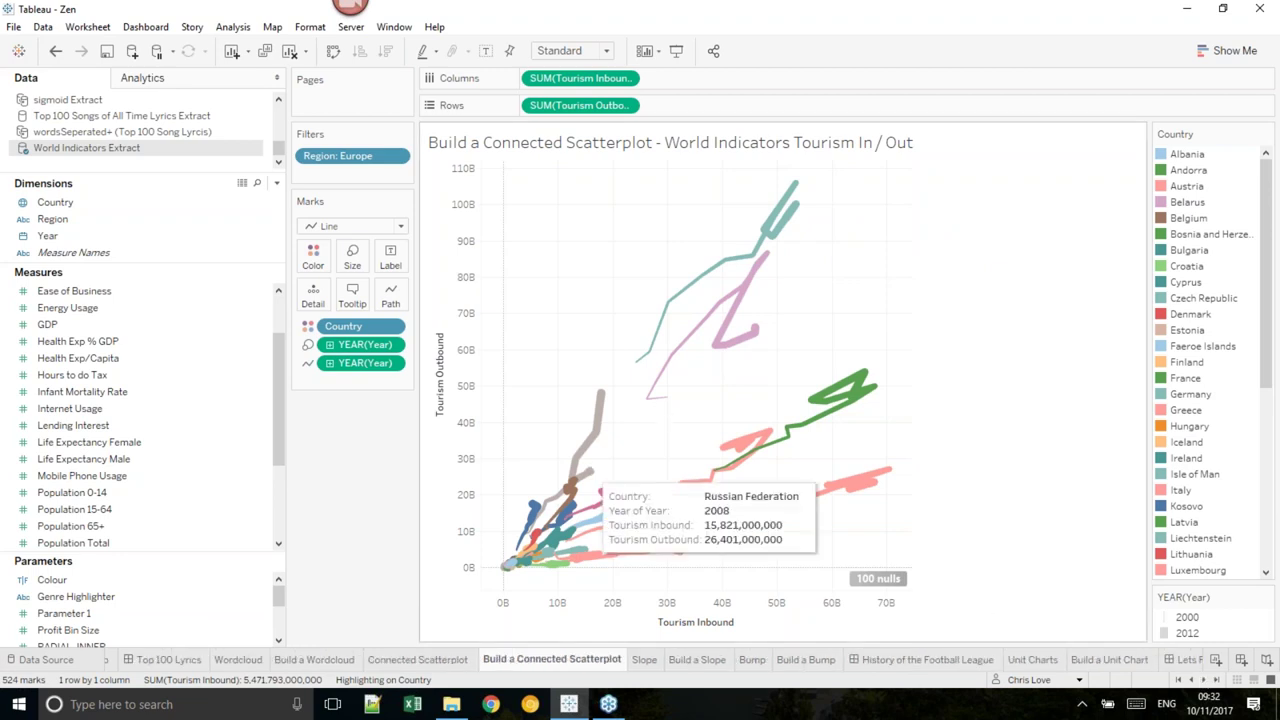
click(644, 664)
mouse_move(644, 669)
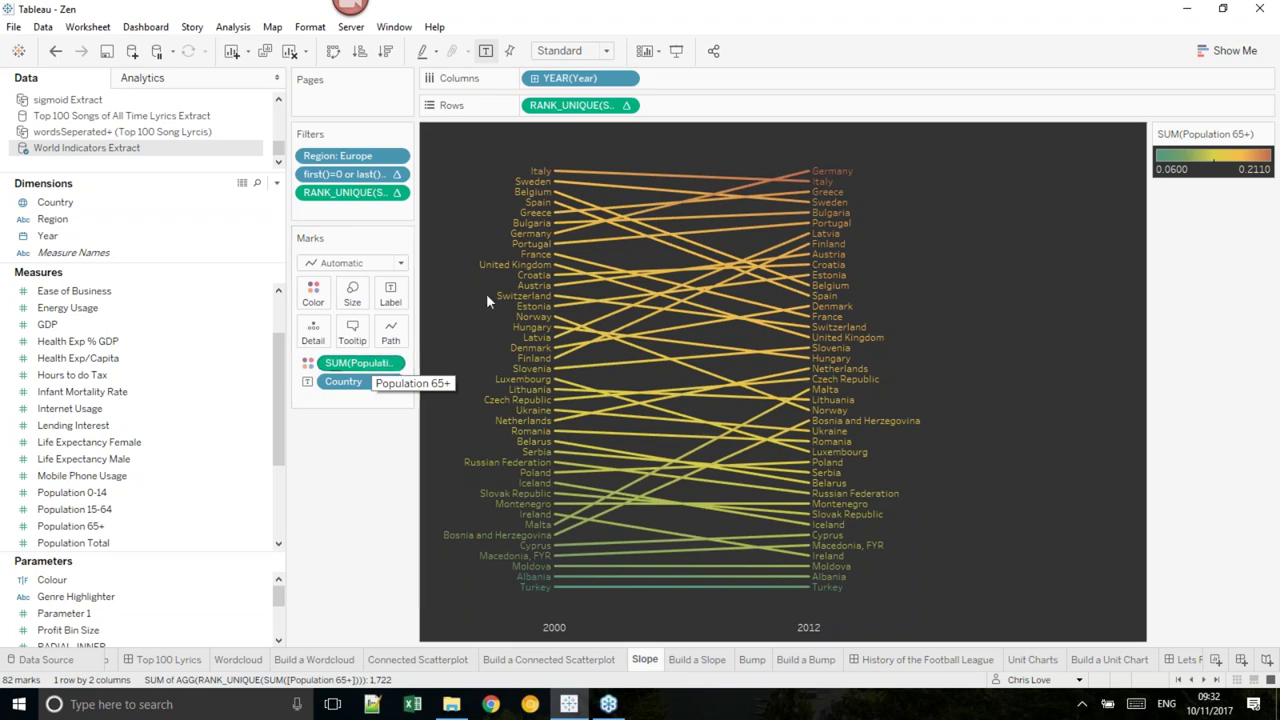
mouse_move(558, 176)
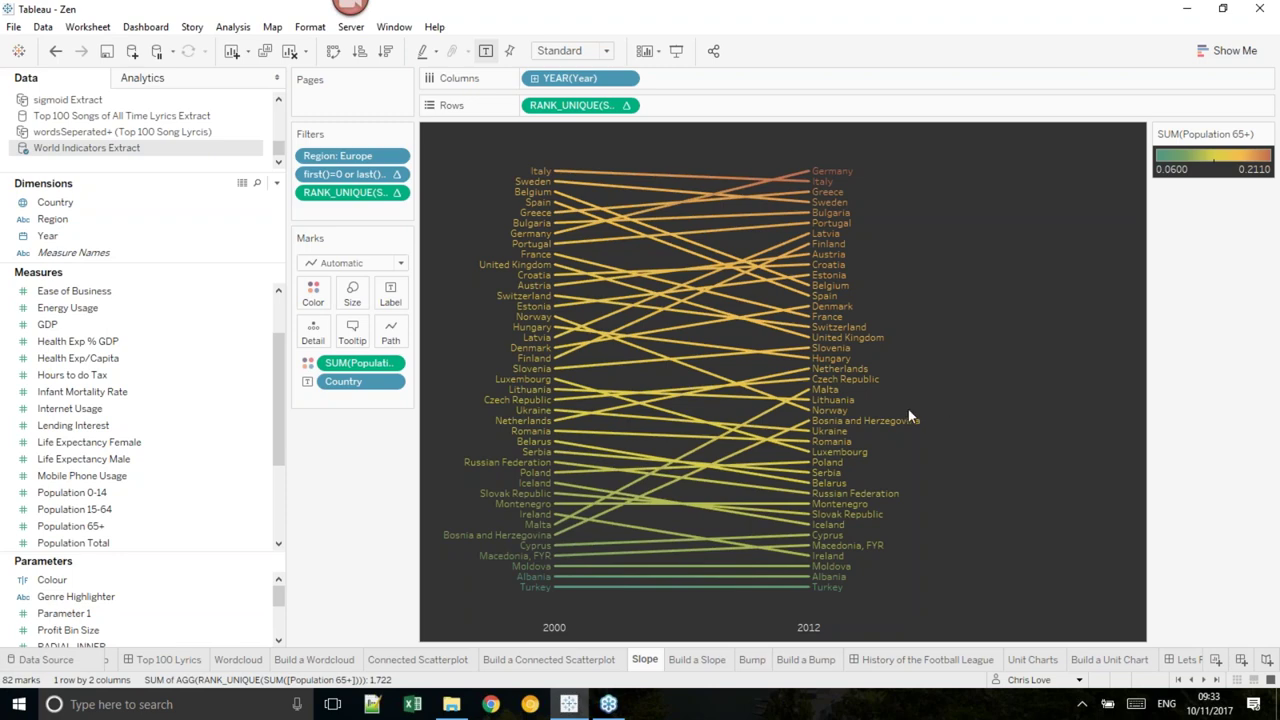
- On the Build a Slope sheet, add Population 65+ to rows and convert it to discrete
click(700, 662)
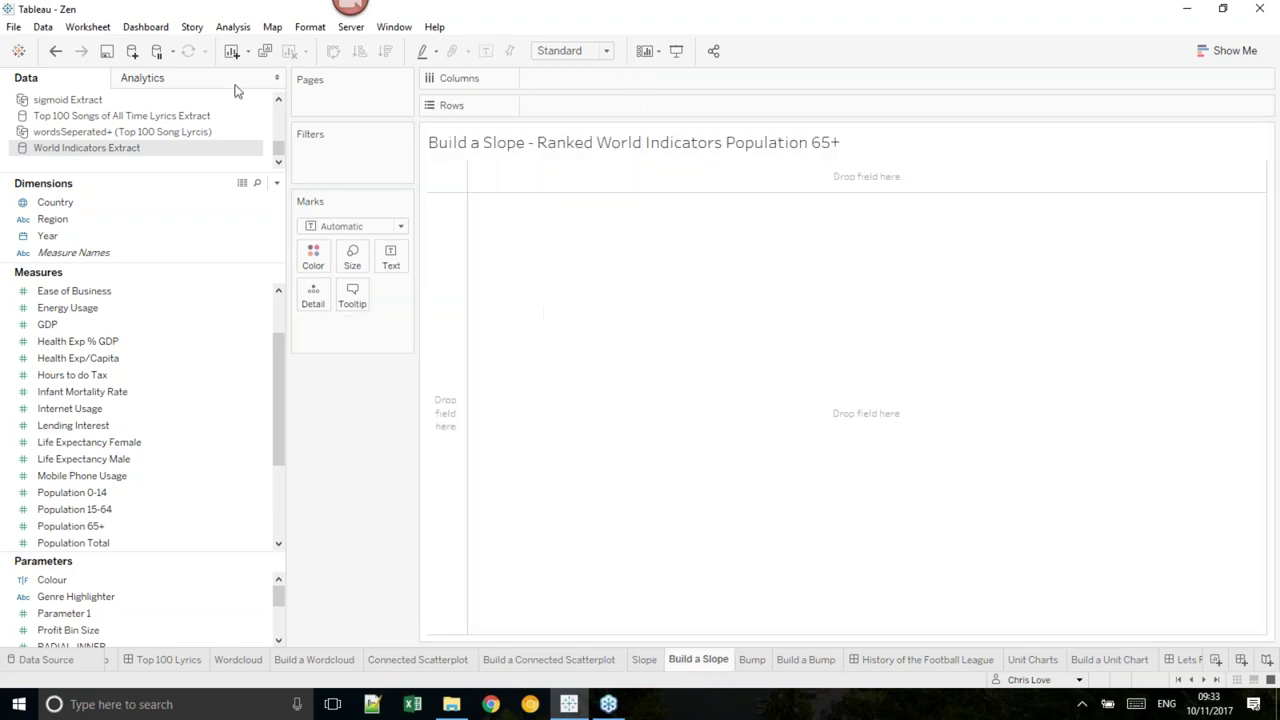
click(150, 481)
scroll(120, 440, down, 1)
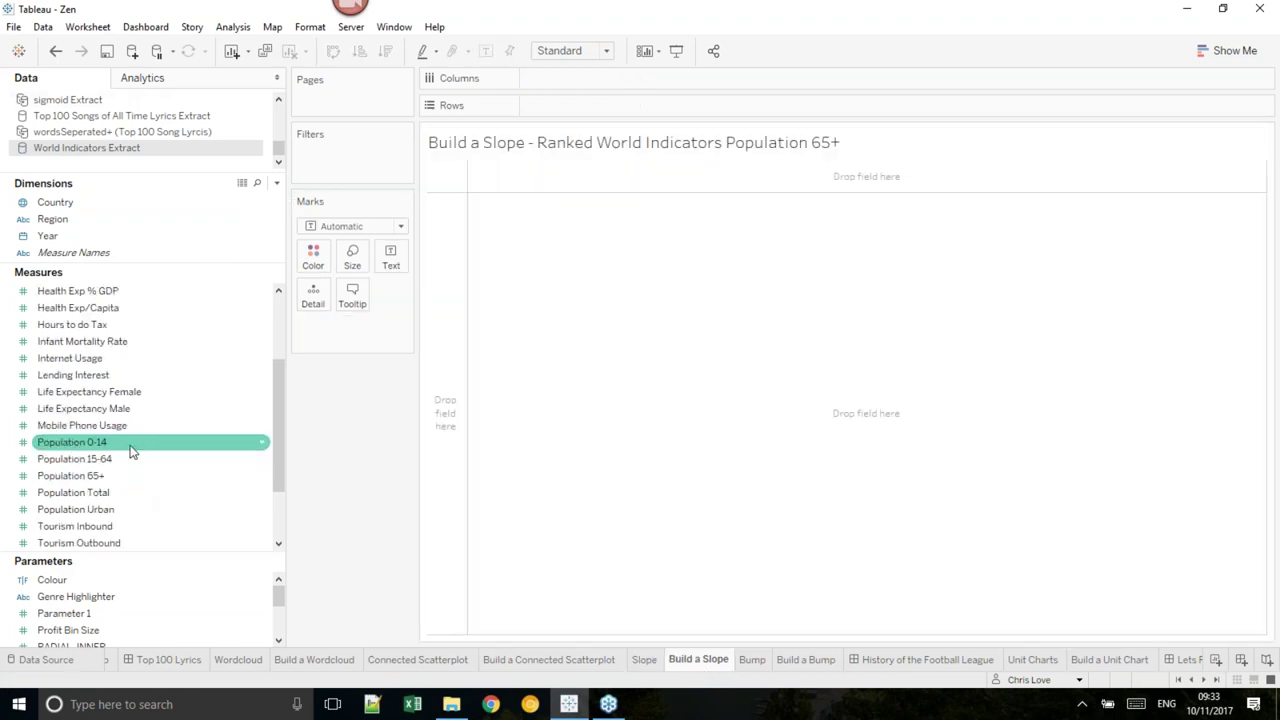
click(89, 478)
drag(89, 478, 440, 400)
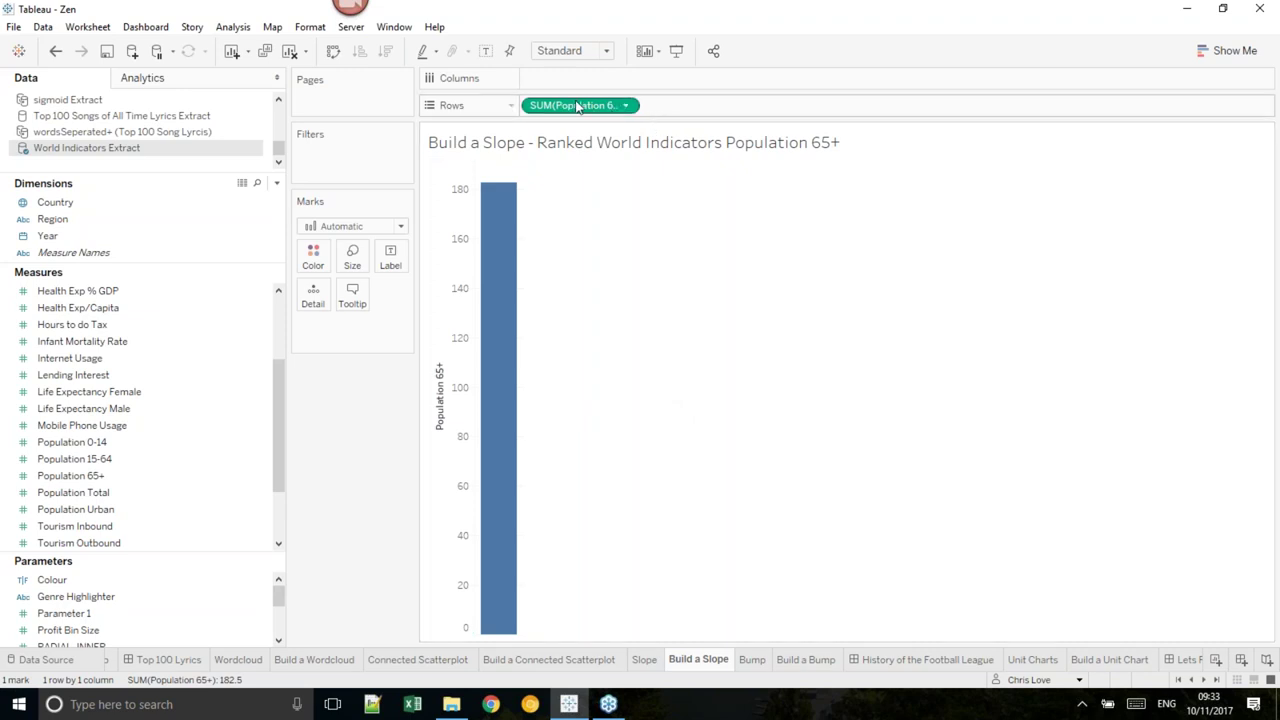
click(627, 106)
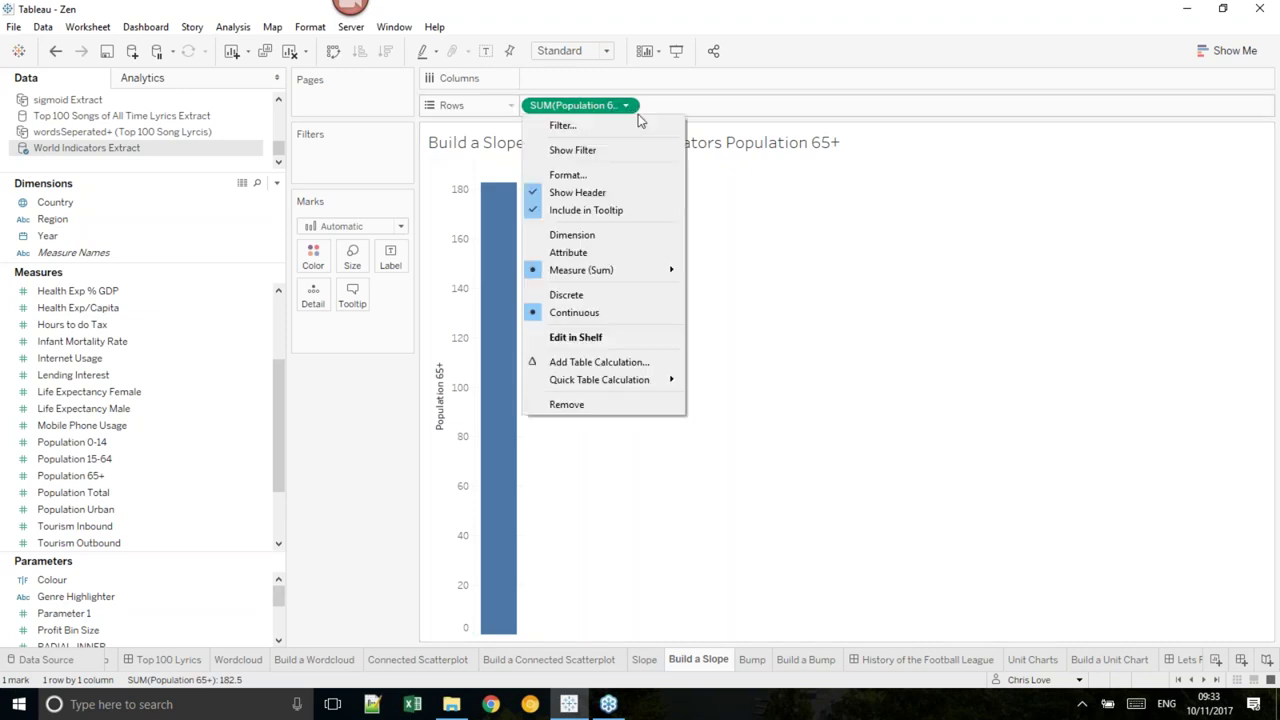
click(647, 296)
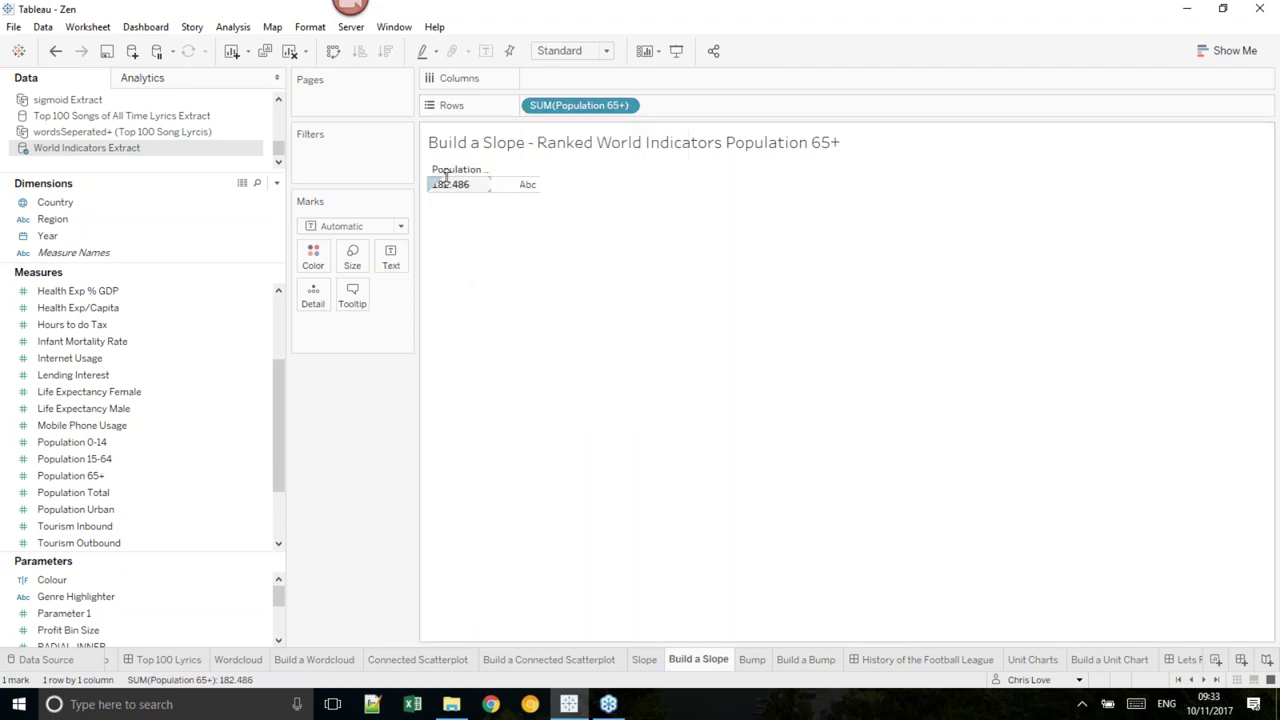
- Add Country to rows ahead of Population 65+ and filter Region to Europe
mouse_move(133, 199)
mouse_down()
mouse_move(545, 104)
mouse_move(527, 105)
mouse_up()
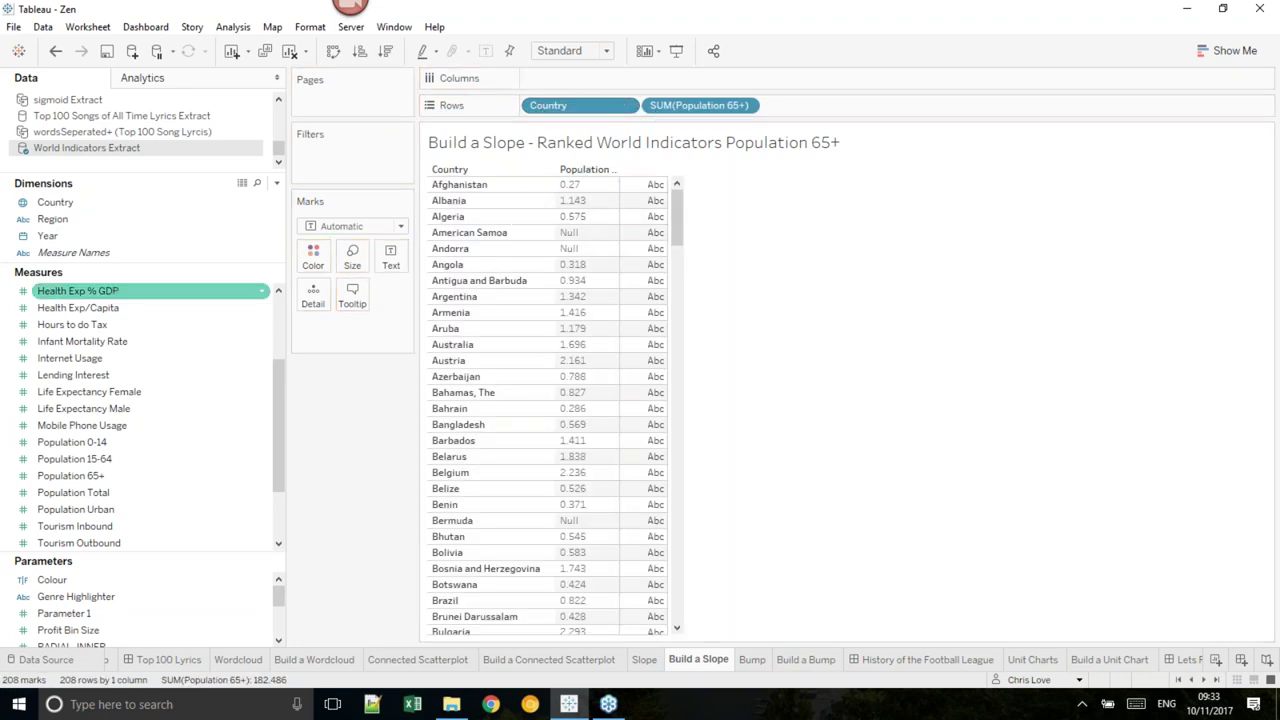
drag(103, 219, 308, 165)
click(489, 256)
click(650, 547)
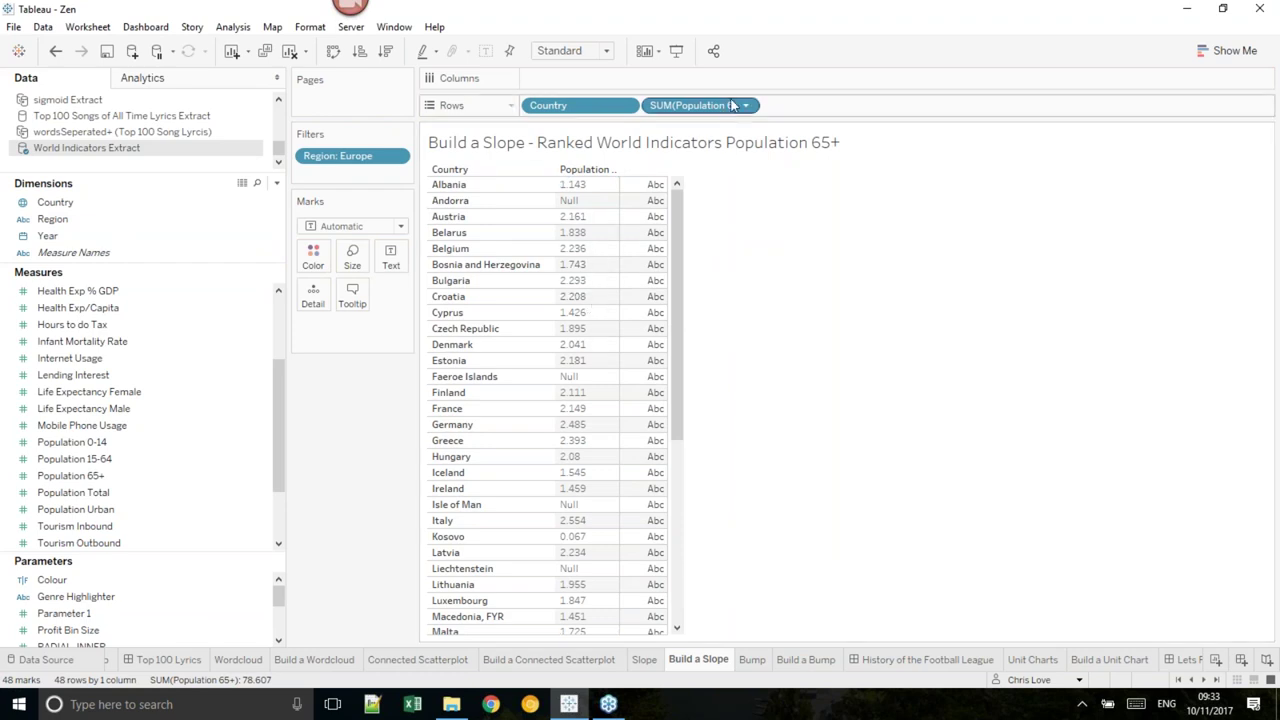
- Edit the Population 65+ row field to RANK_UNIQUE(SUM([Population 65+])) and convert the rank to discrete
double_click(657, 105)
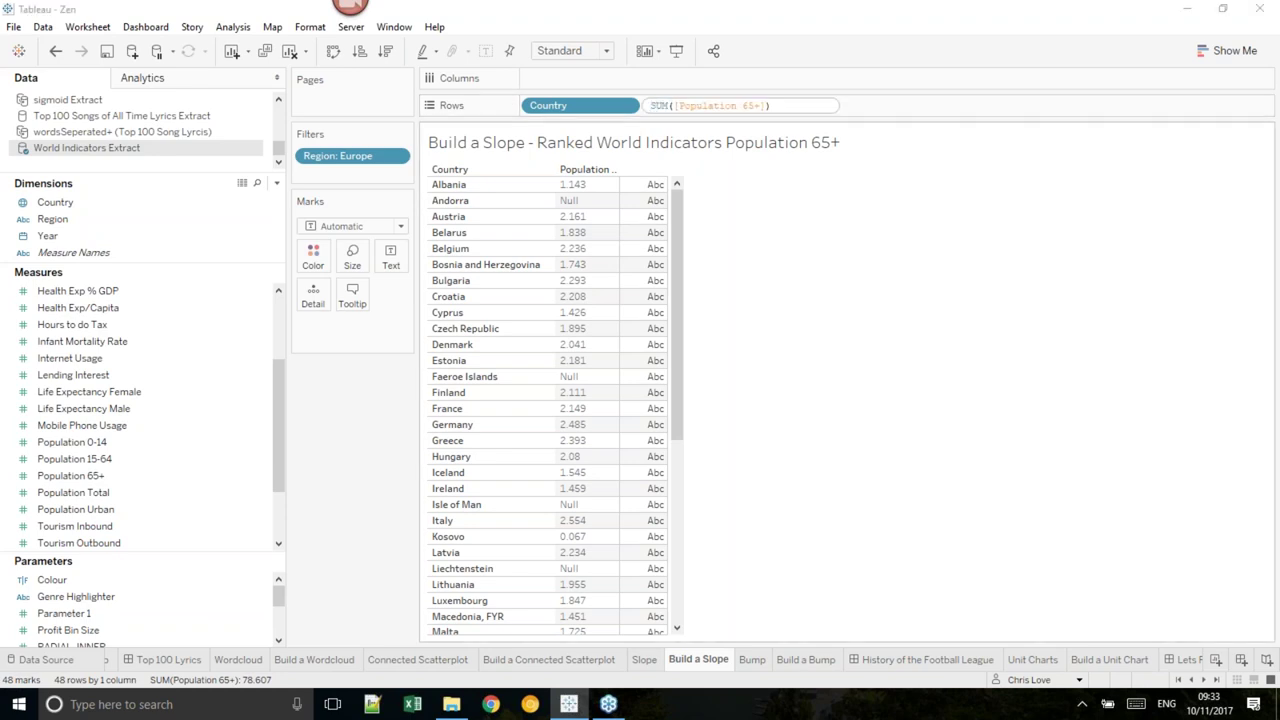
text(RANK_UNIQUE()
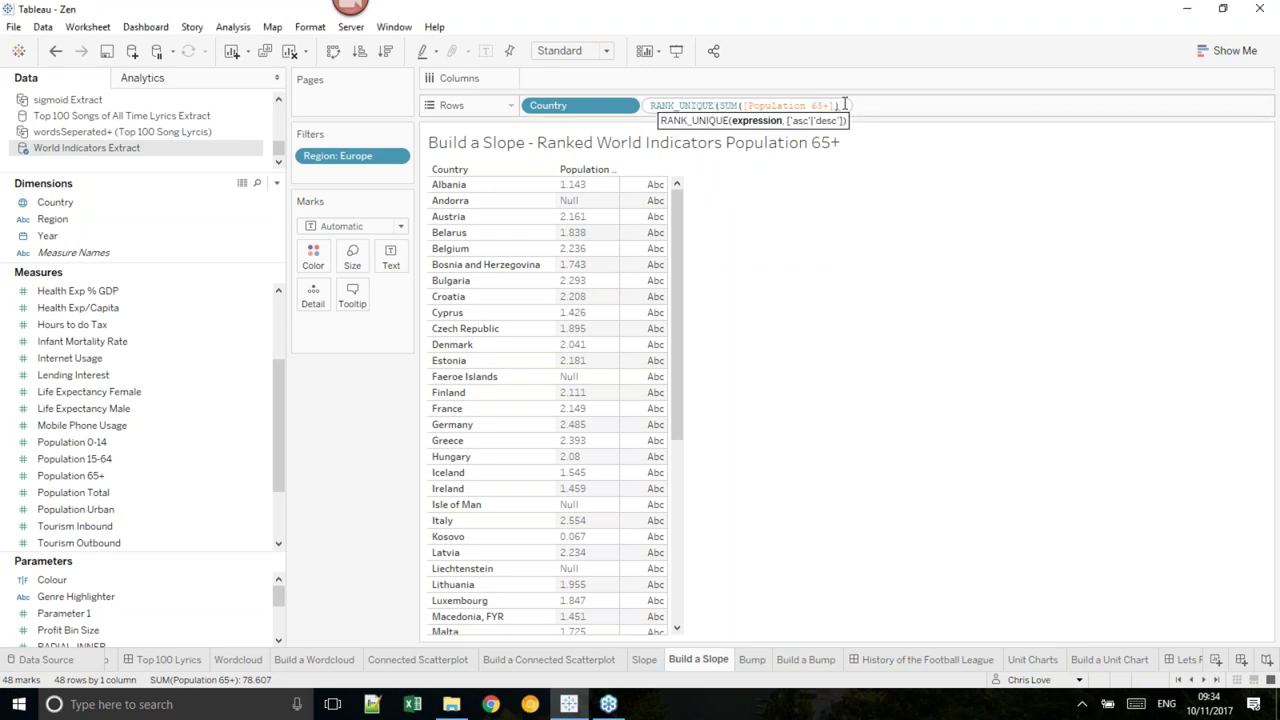
text())
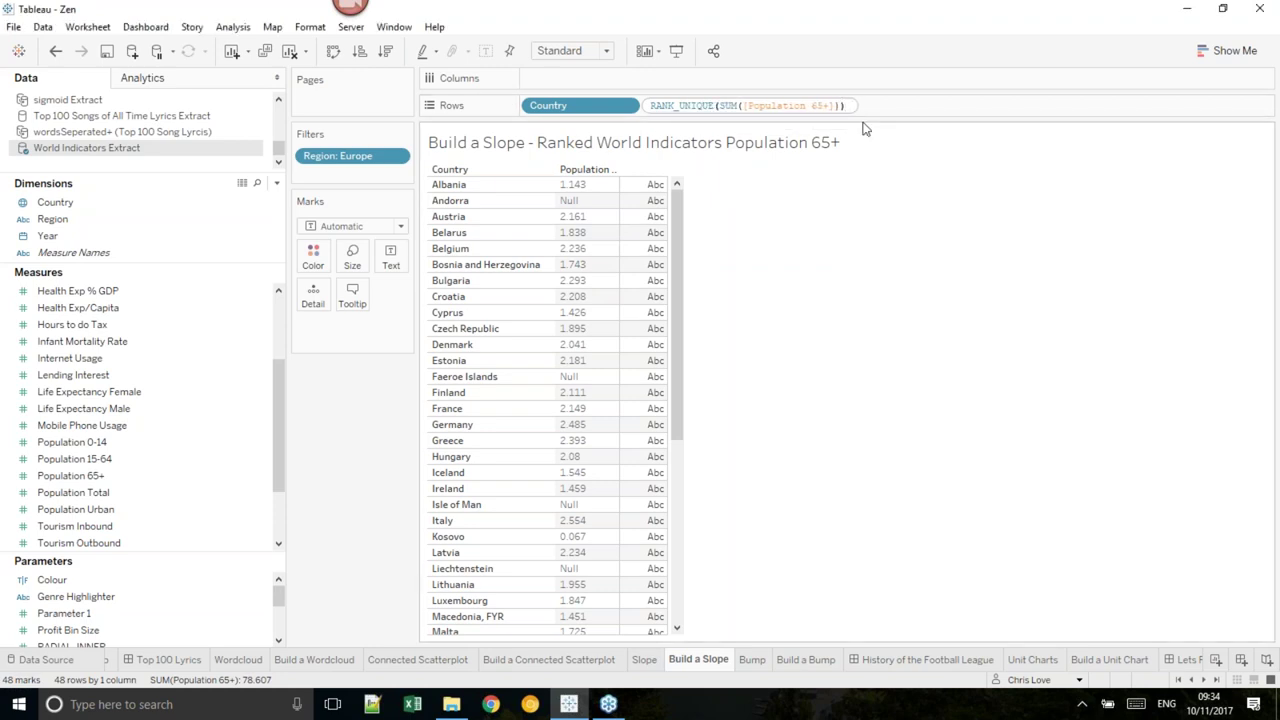
key(Return)
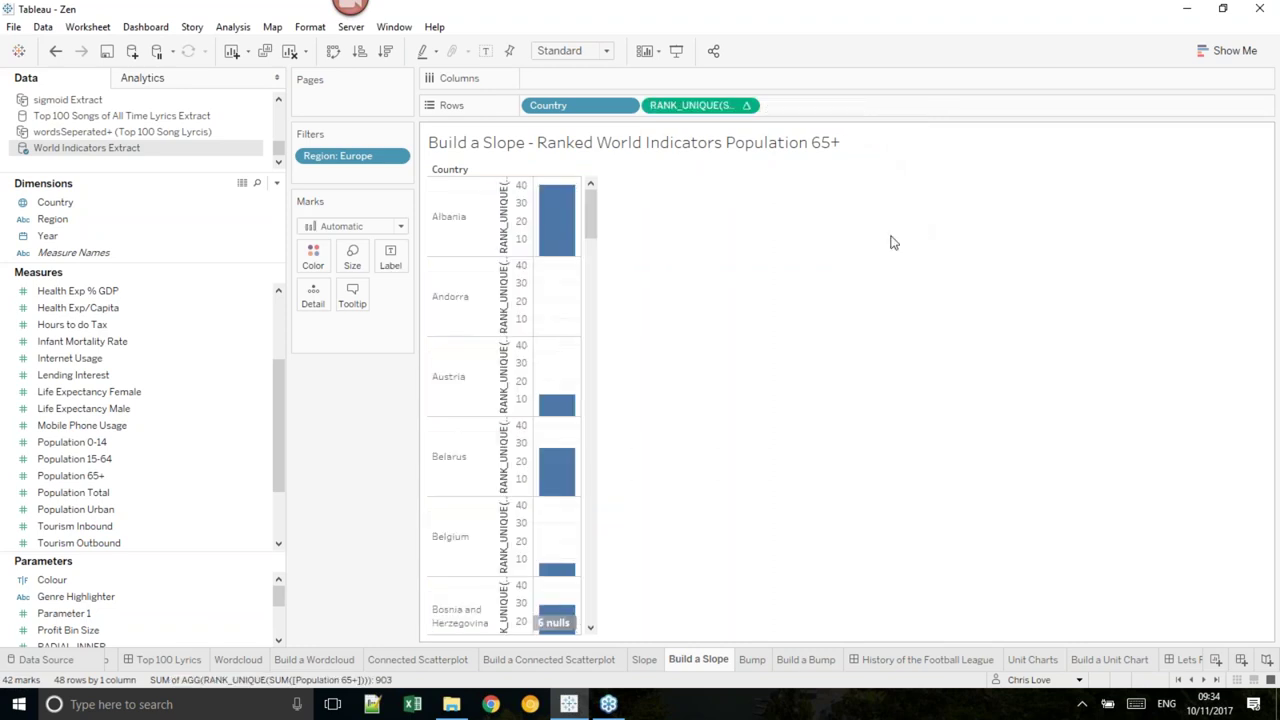
click(746, 105)
click(686, 259)
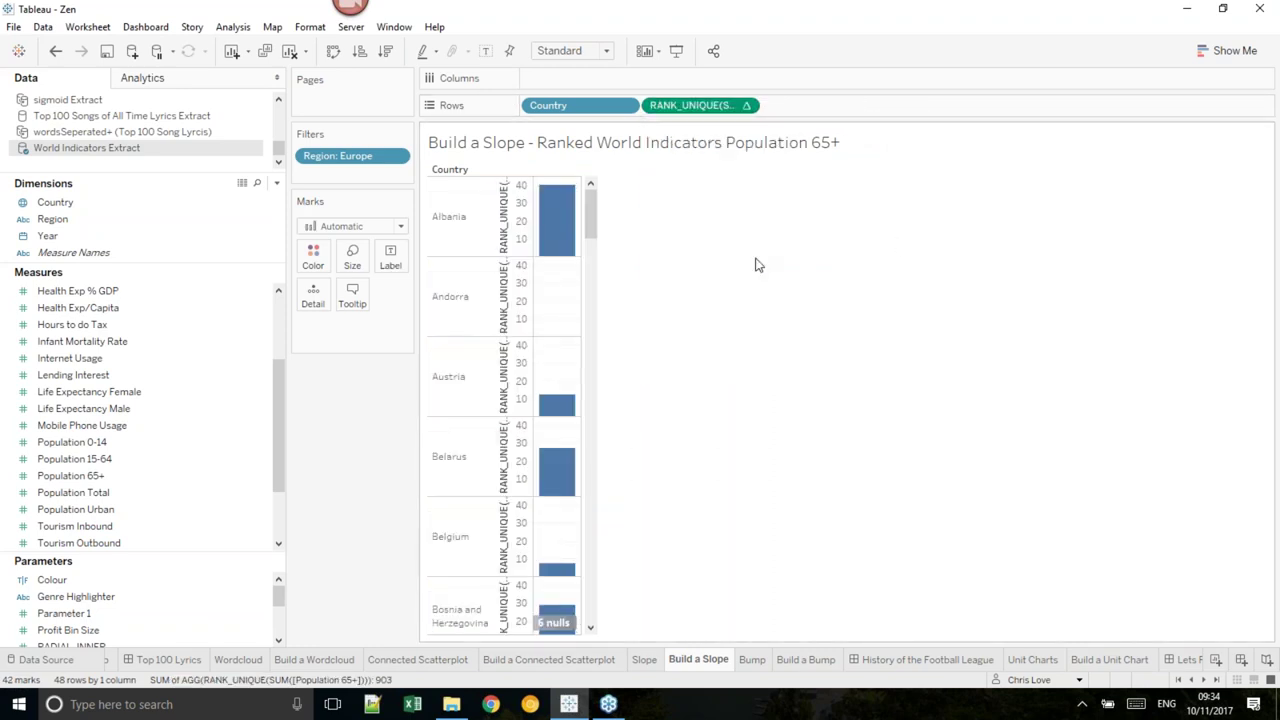
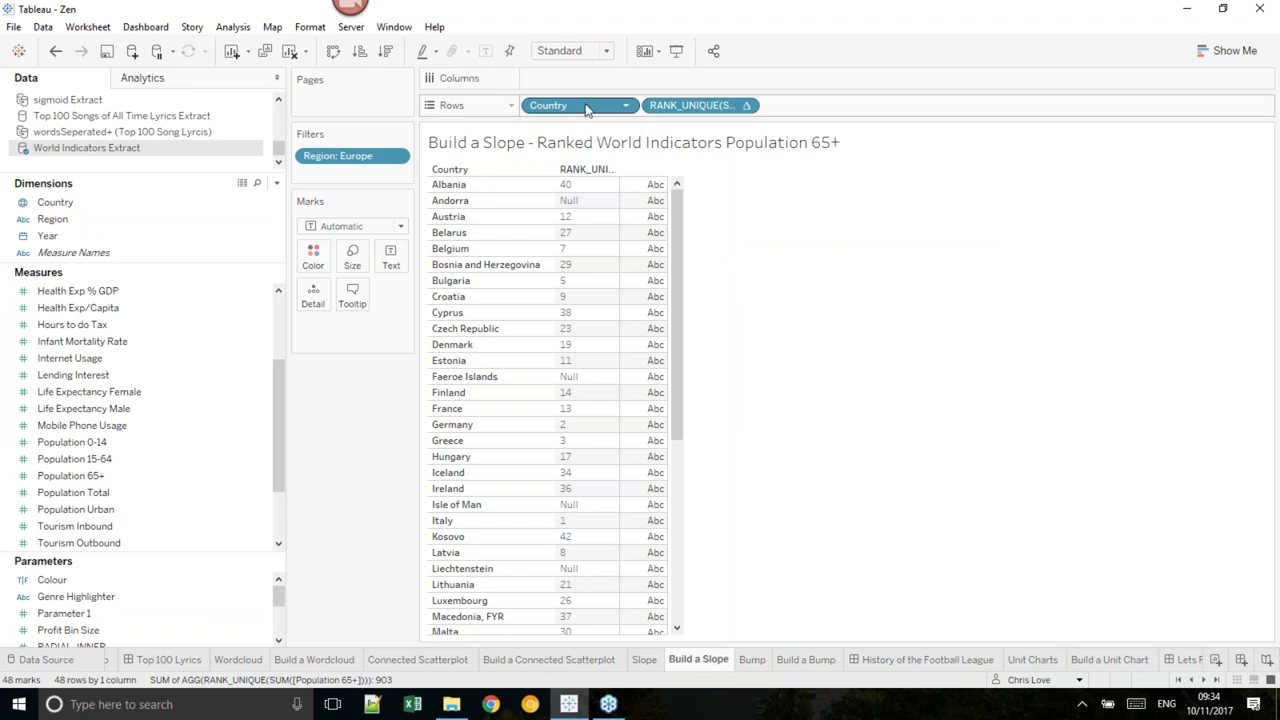
- Move Country from rows to the marks' detail and compute the Population 65+ rank using Country
drag(586, 108, 389, 338)
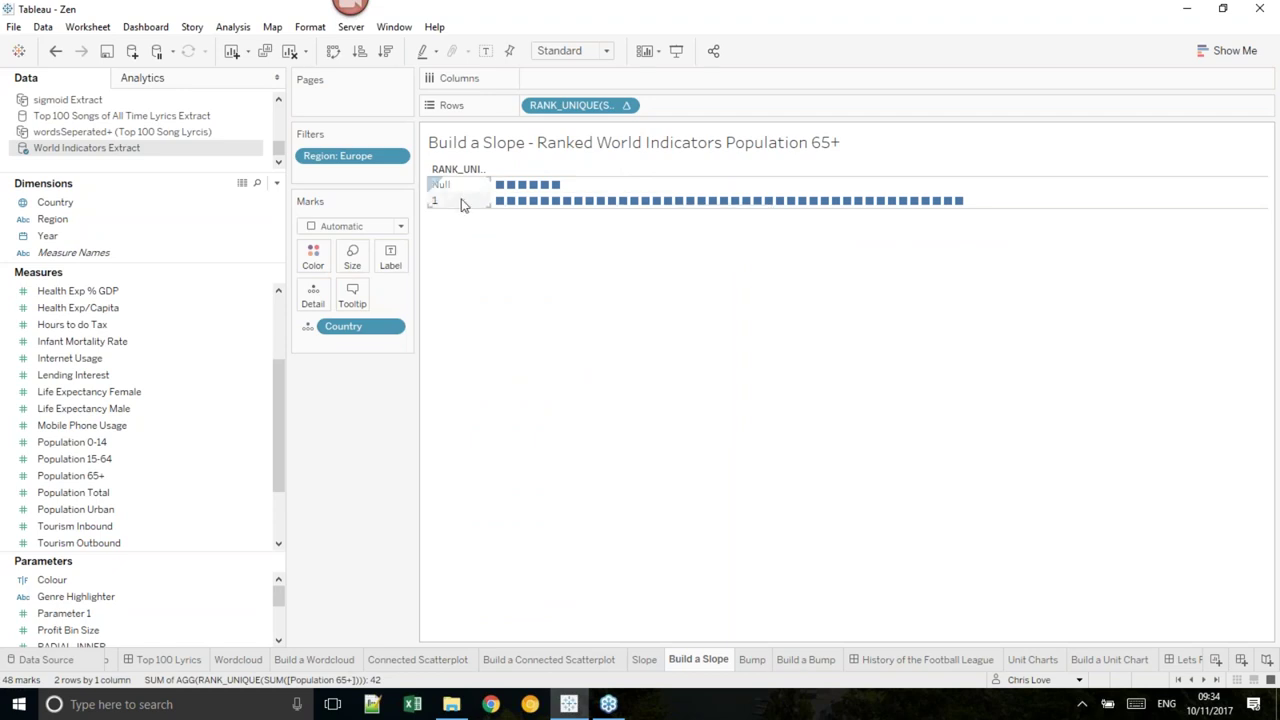
click(626, 105)
mouse_move(655, 362)
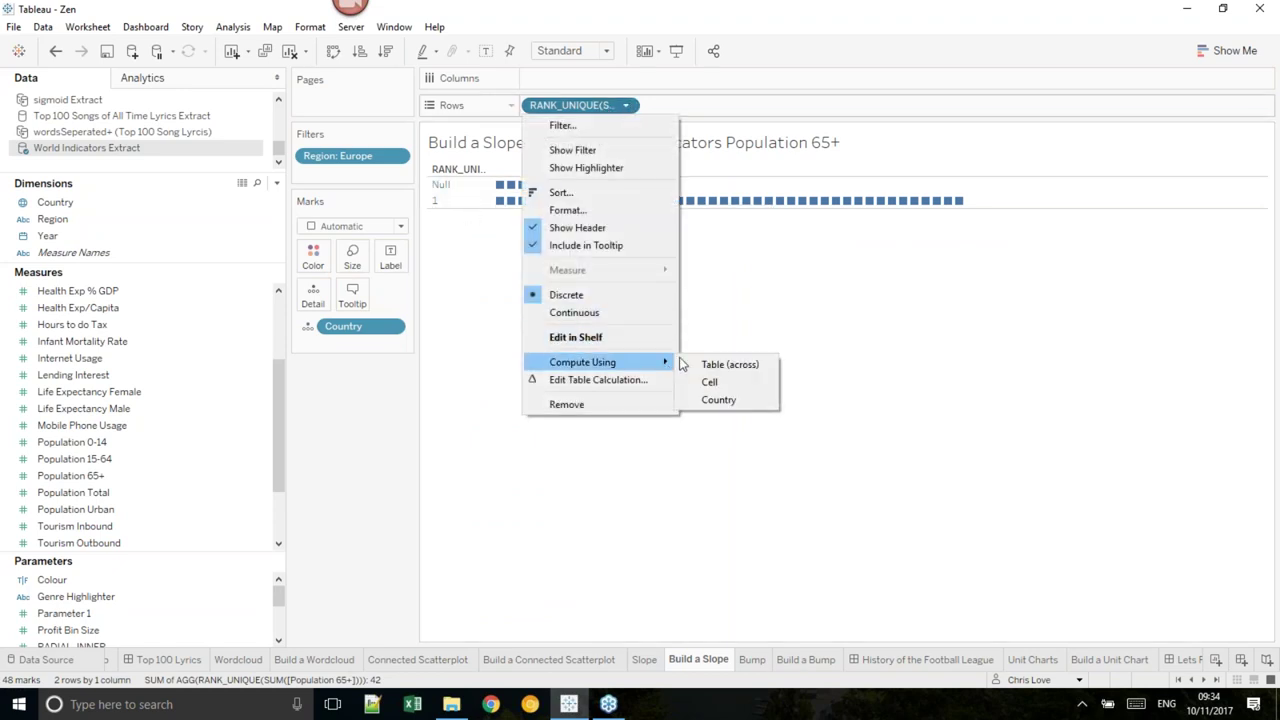
click(718, 400)
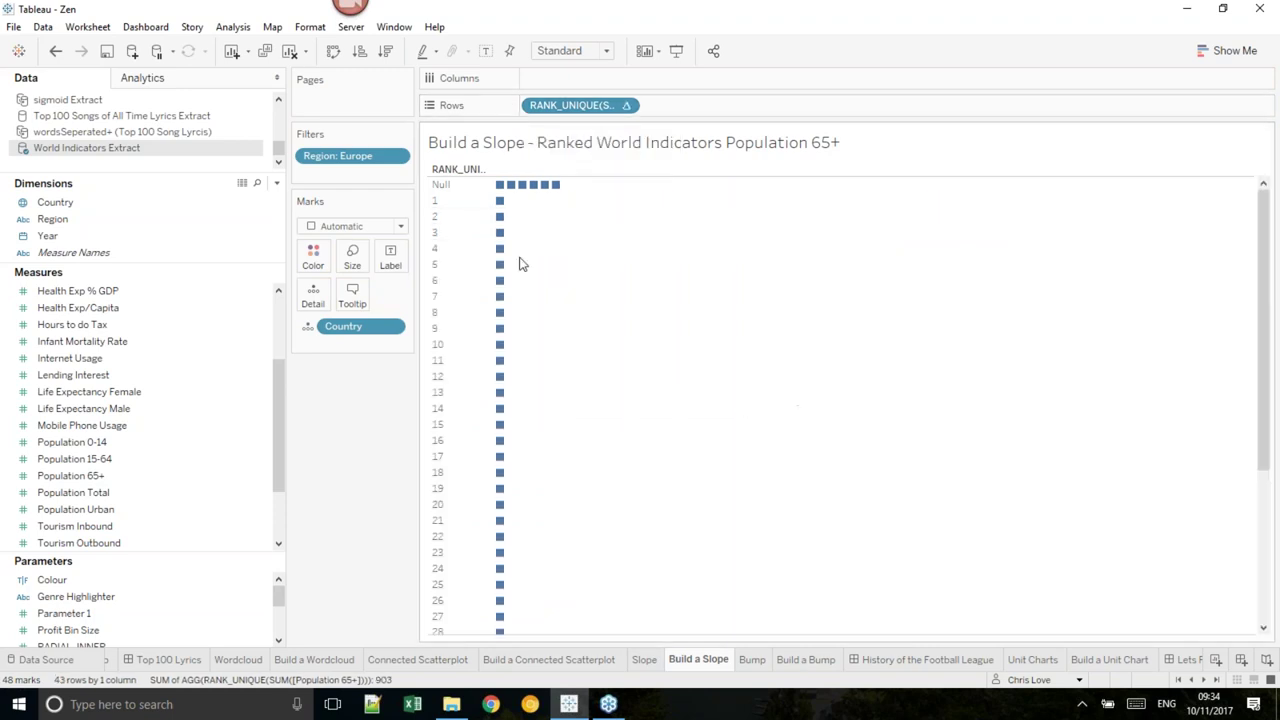
- Exclude the Null rank from the view and add Year to columns
right_click(436, 184)
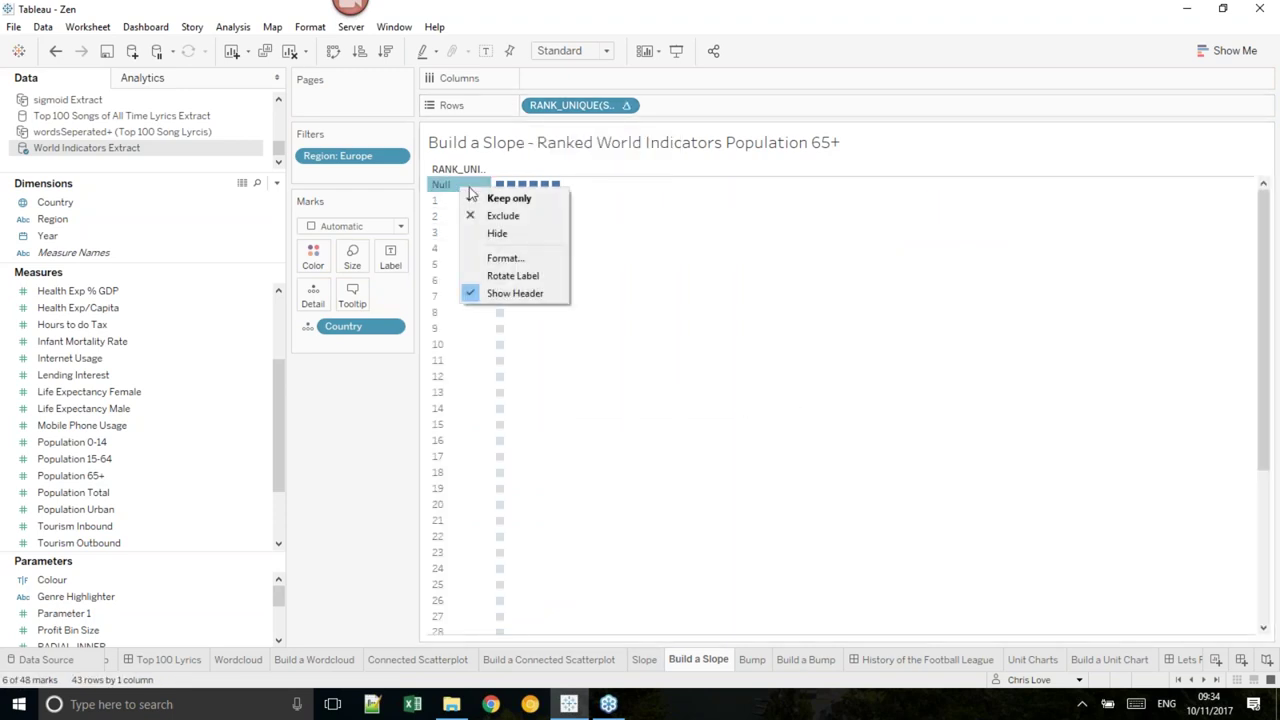
click(527, 215)
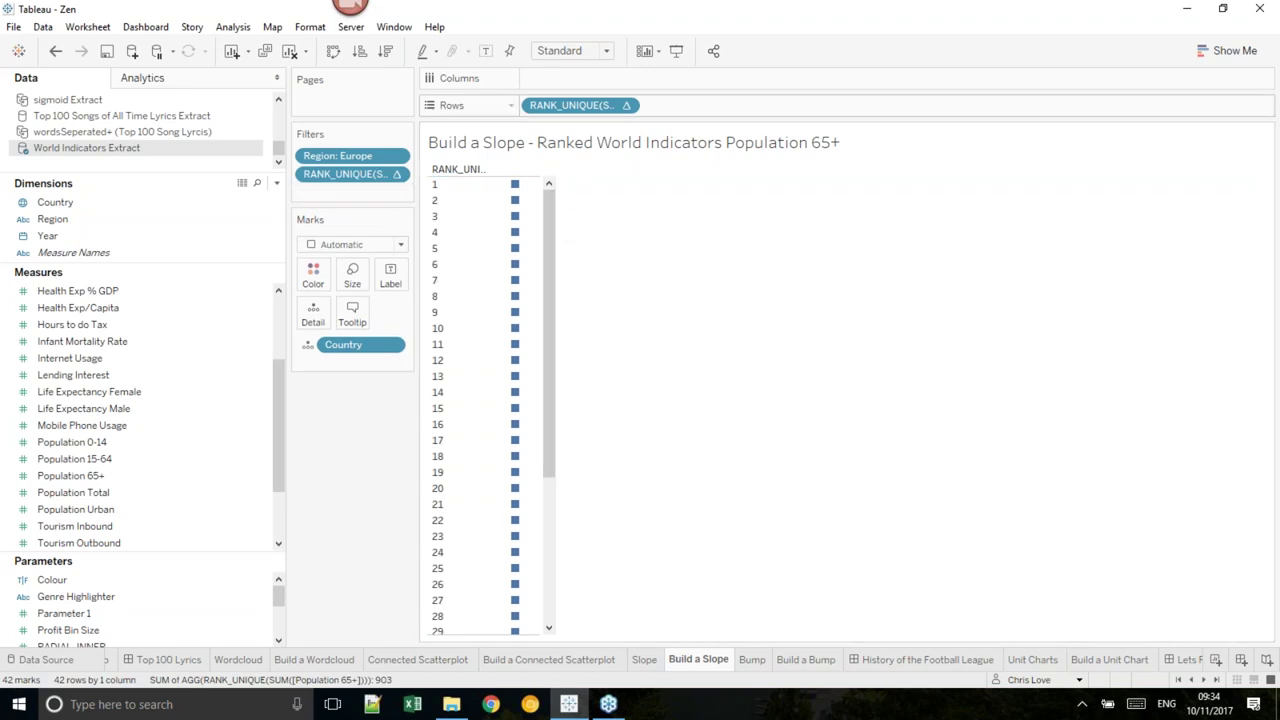
click(73, 238)
drag(76, 242, 570, 83)
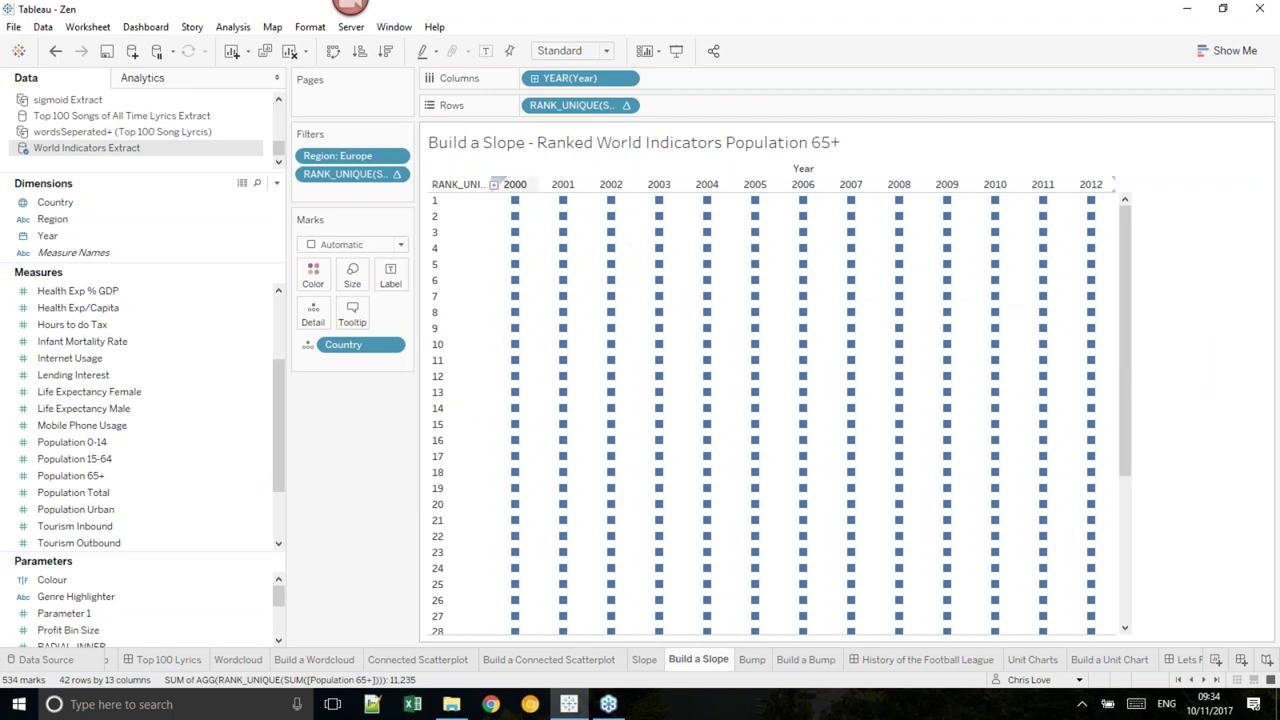
- Keep only the years 2000 and 2012 in the view
click(515, 186)
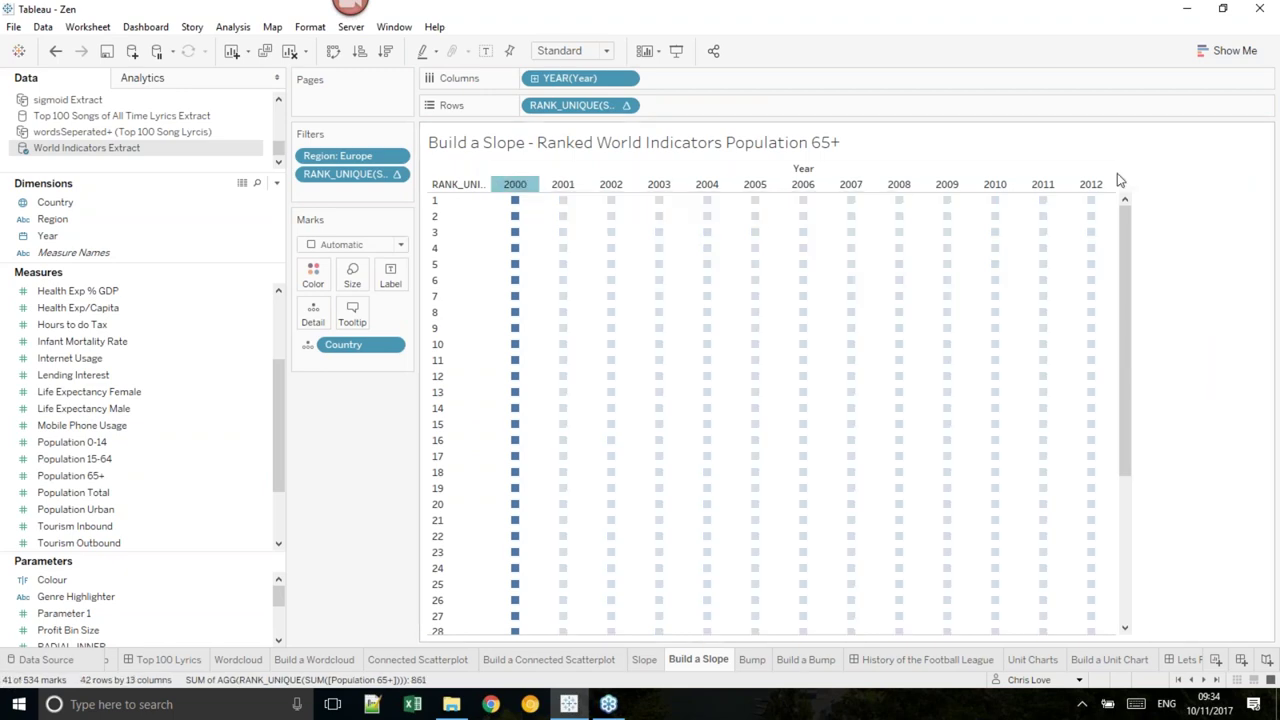
ctrl+click(1091, 186)
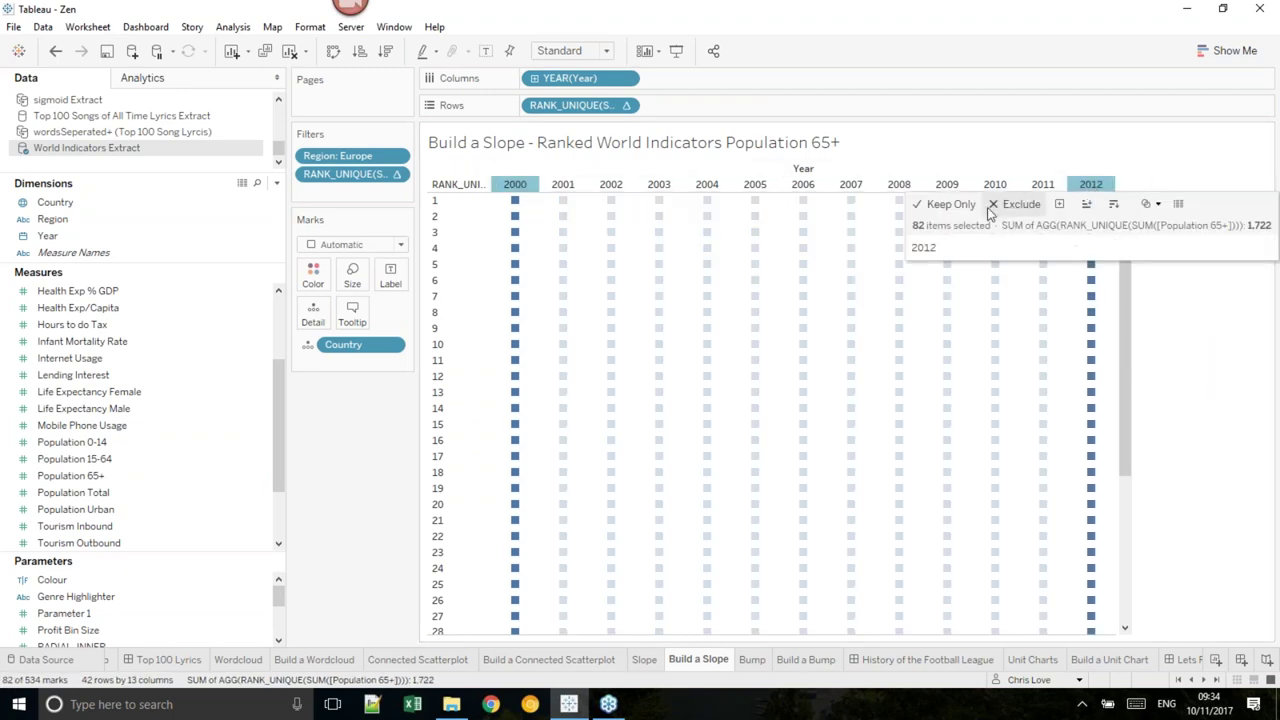
click(956, 204)
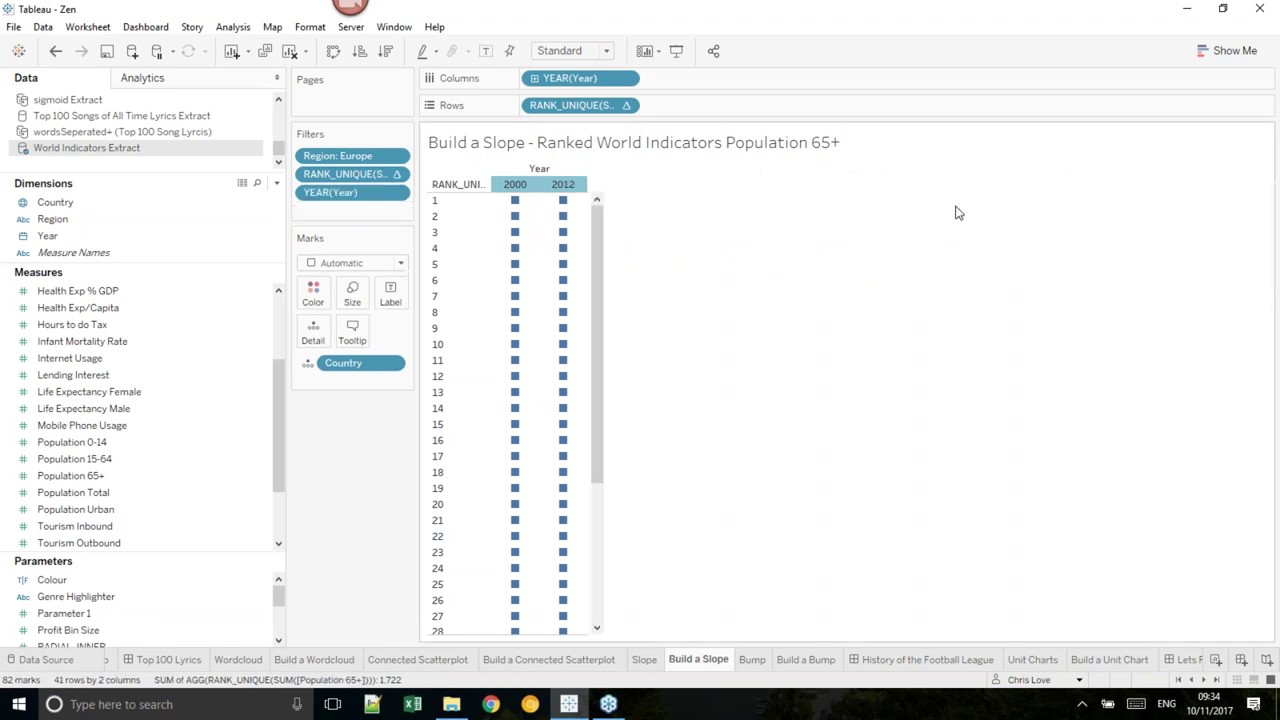
click(795, 340)
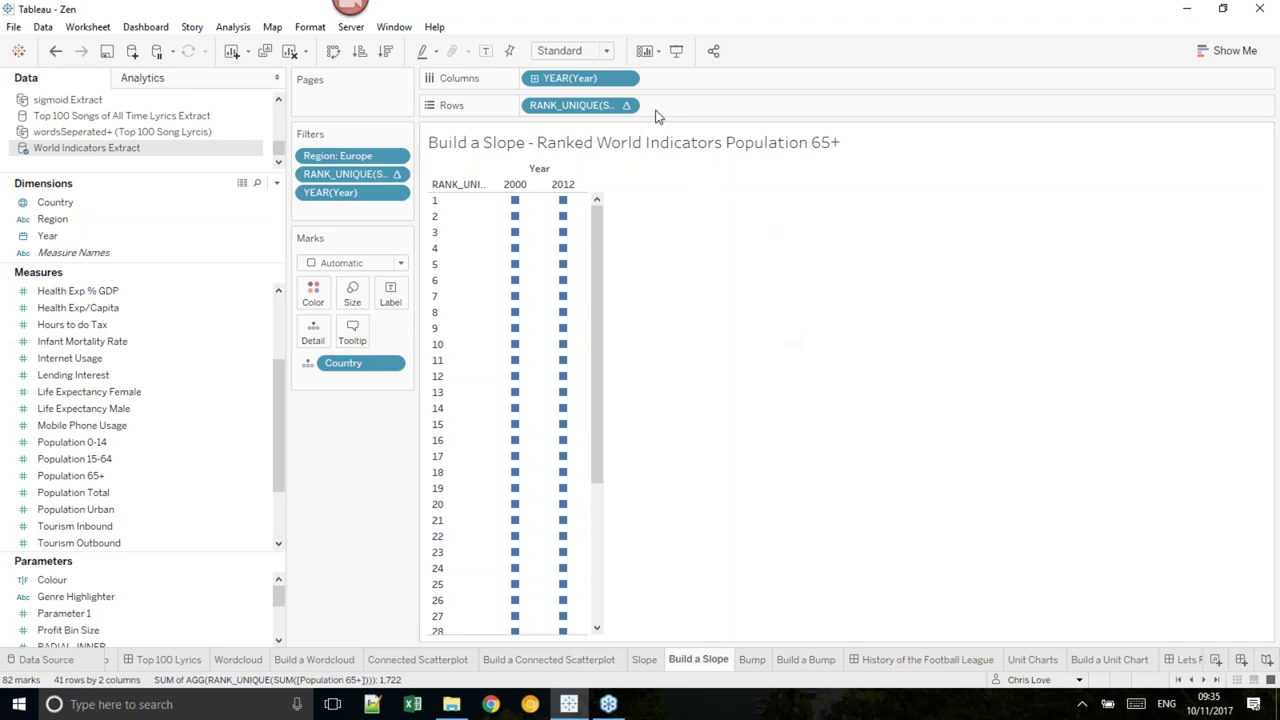
- Convert Year and the Population 65+ rank to continuous, and narrow the resulting line chart
click(625, 78)
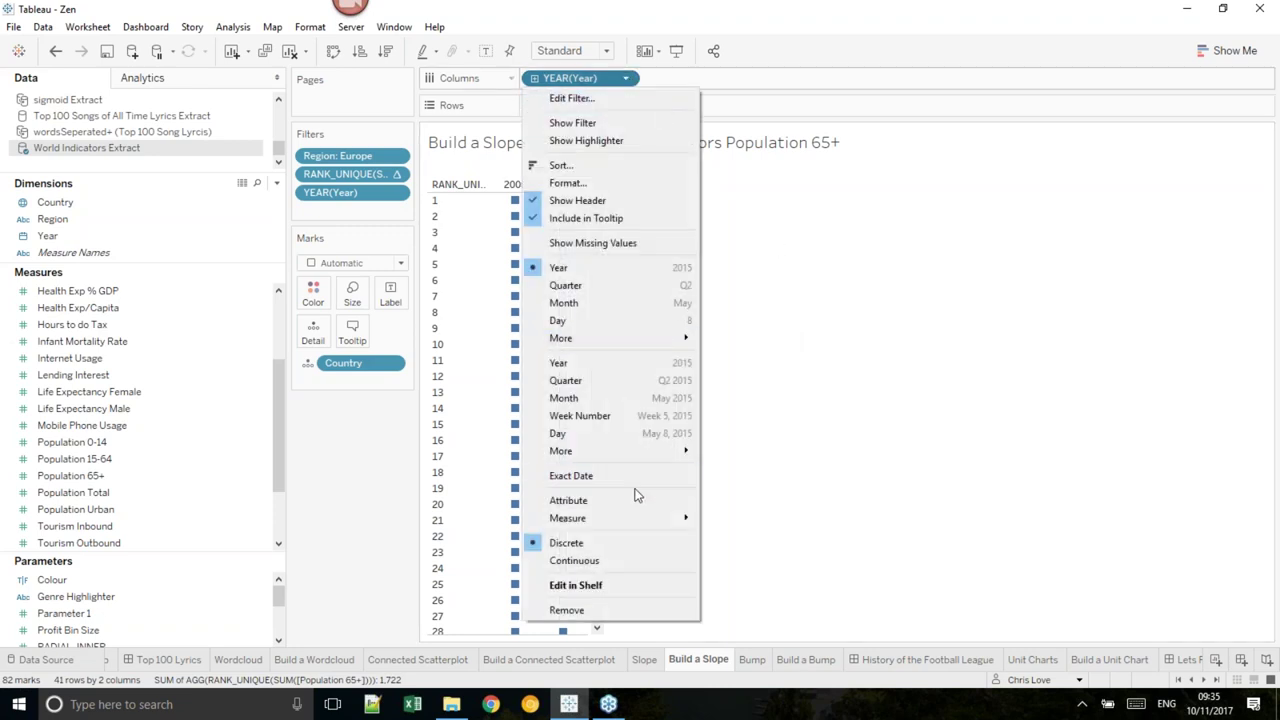
click(637, 568)
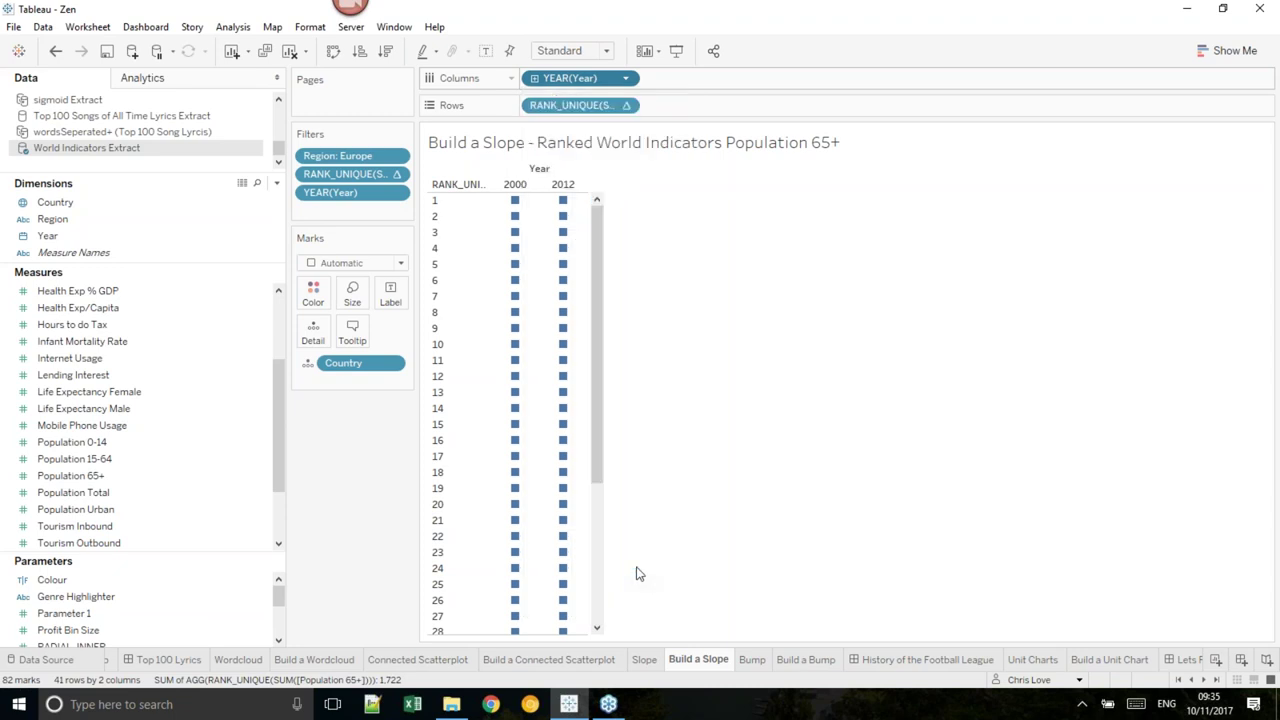
click(625, 105)
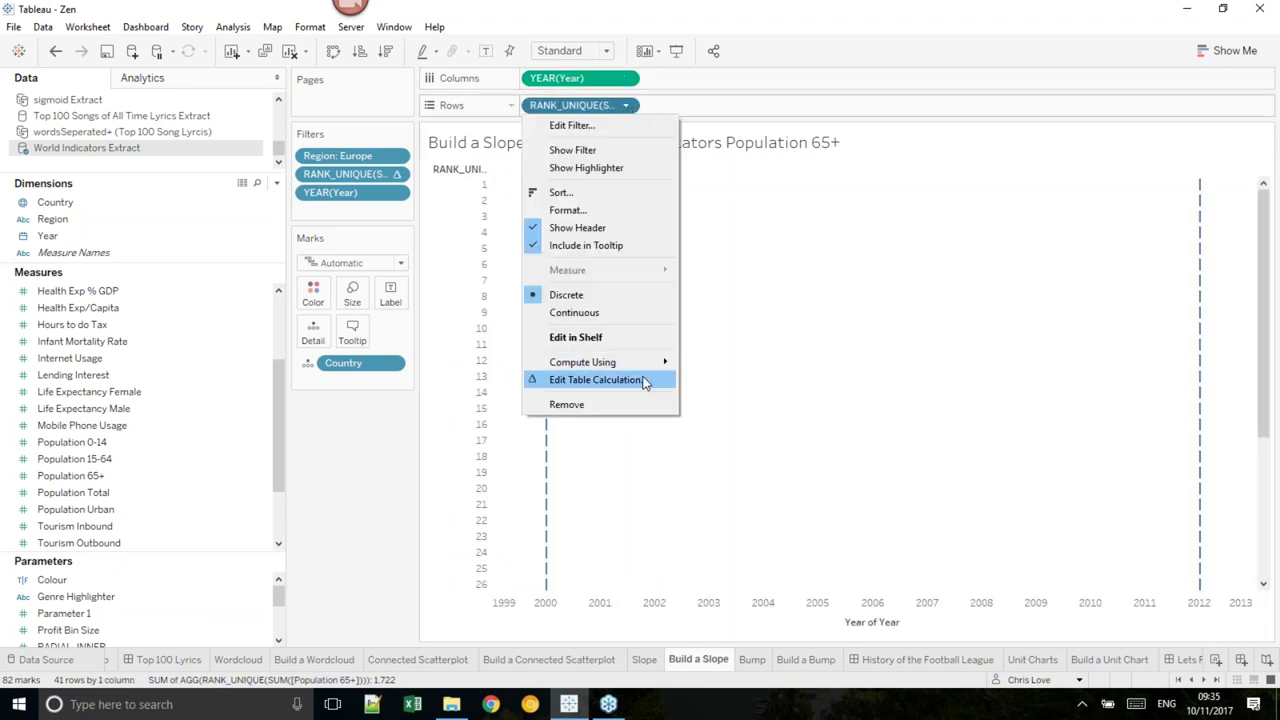
click(628, 312)
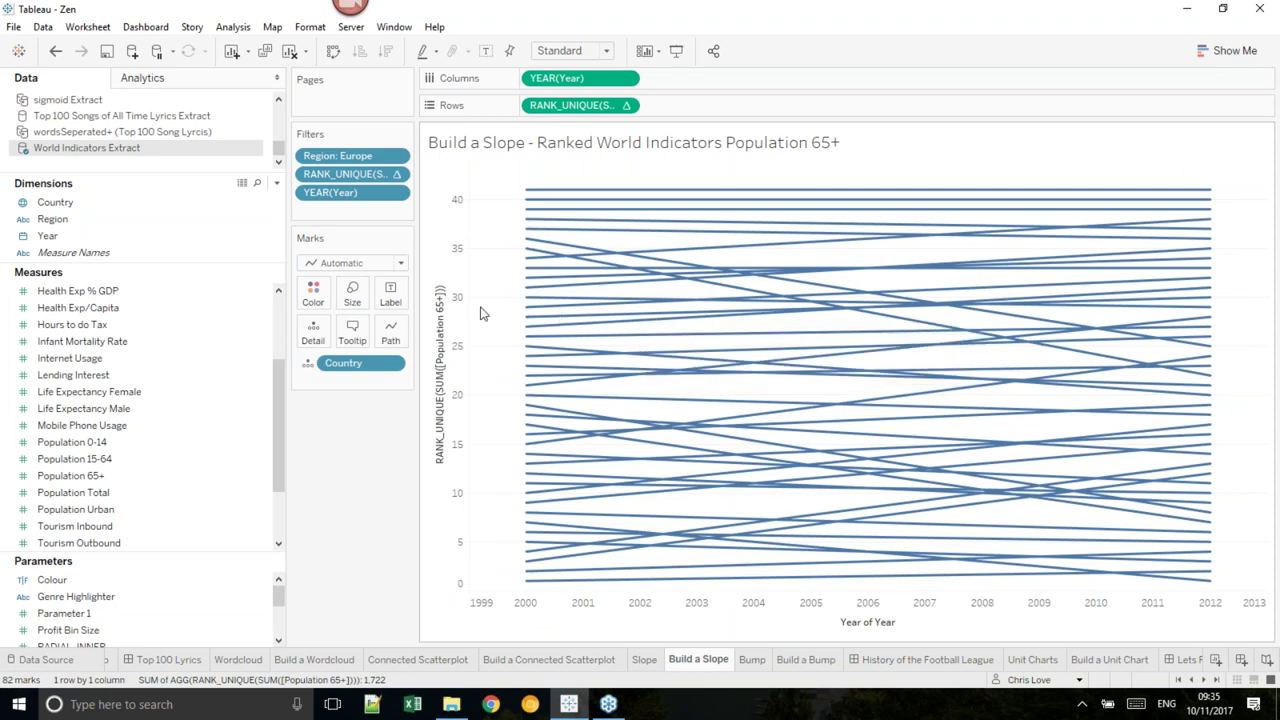
drag(1266, 314, 856, 342)
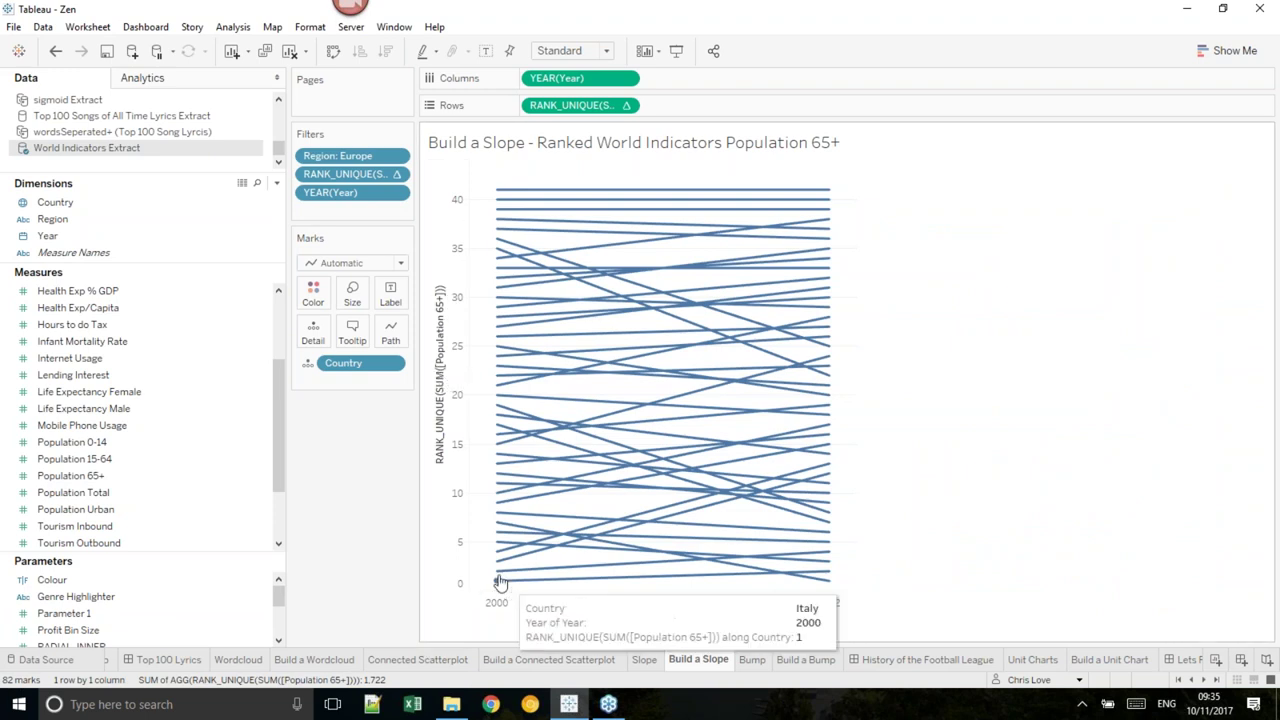
- Reverse the scale of the Population 65+ rank axis
right_click(466, 541)
click(468, 534)
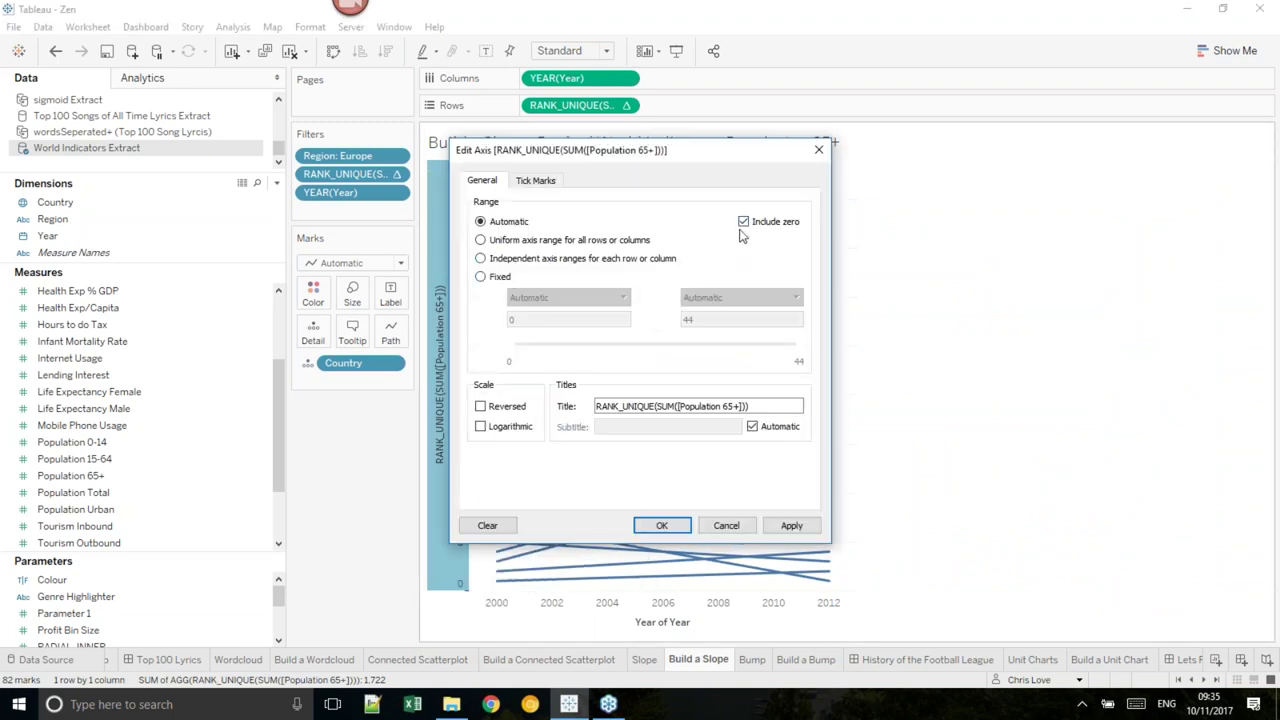
click(481, 407)
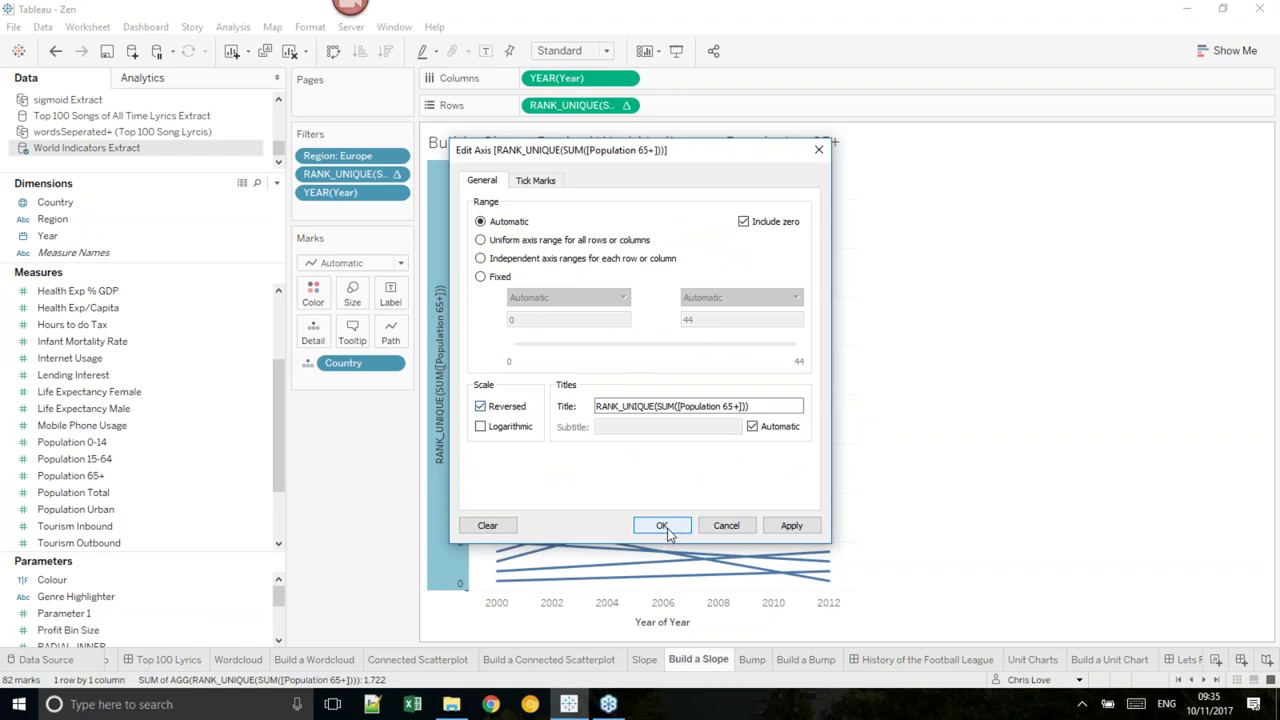
click(662, 526)
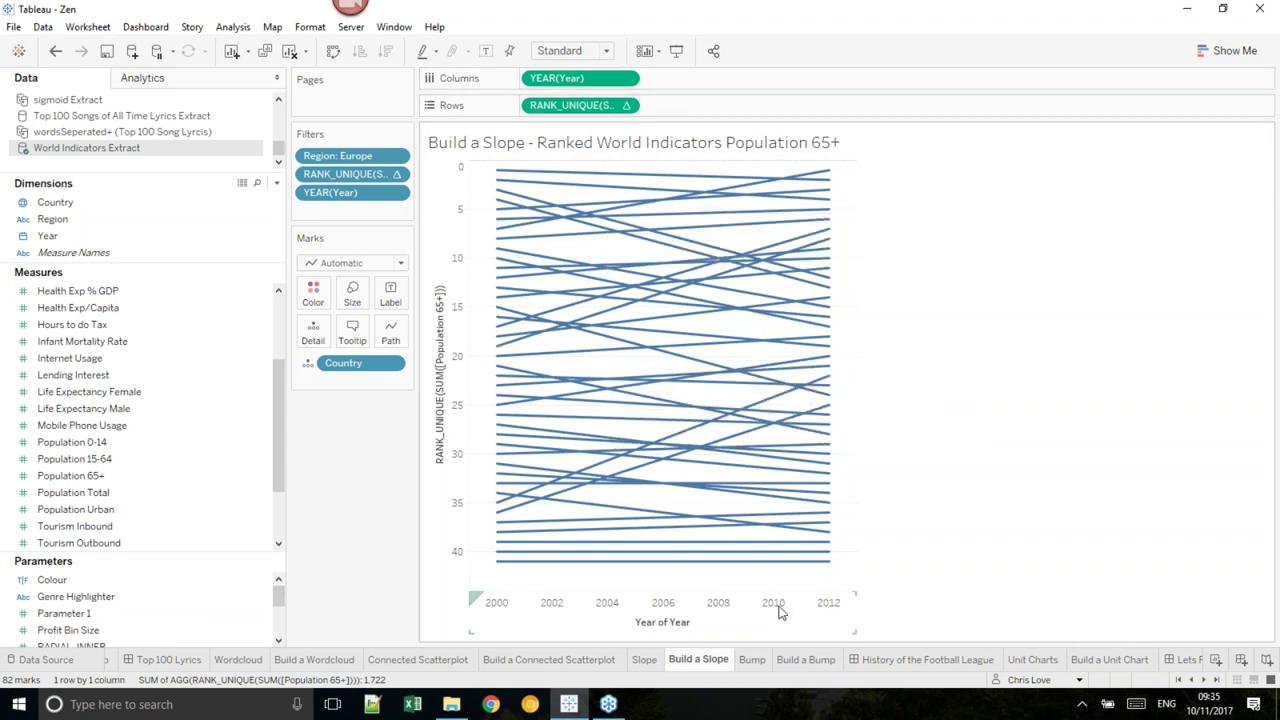
- Convert Year on columns to discrete and widen the chart so the 2000 and 2012 columns spread apart
click(625, 78)
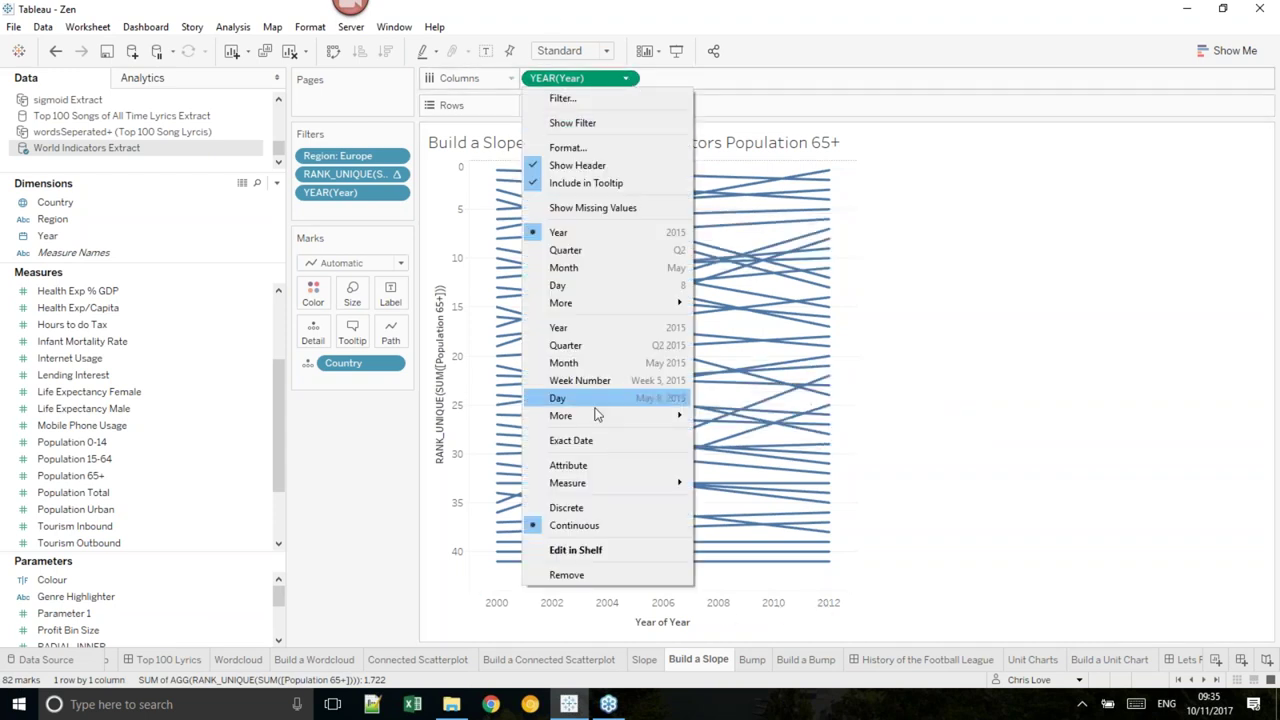
click(614, 508)
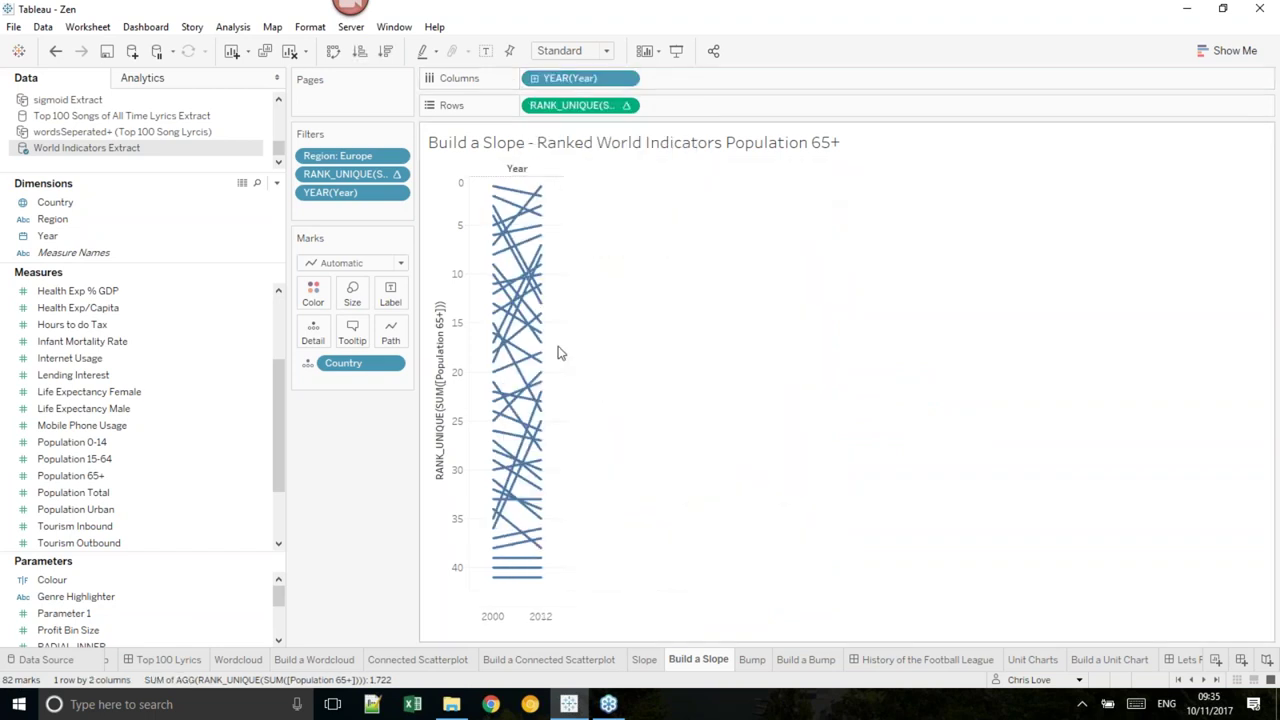
drag(564, 354, 957, 330)
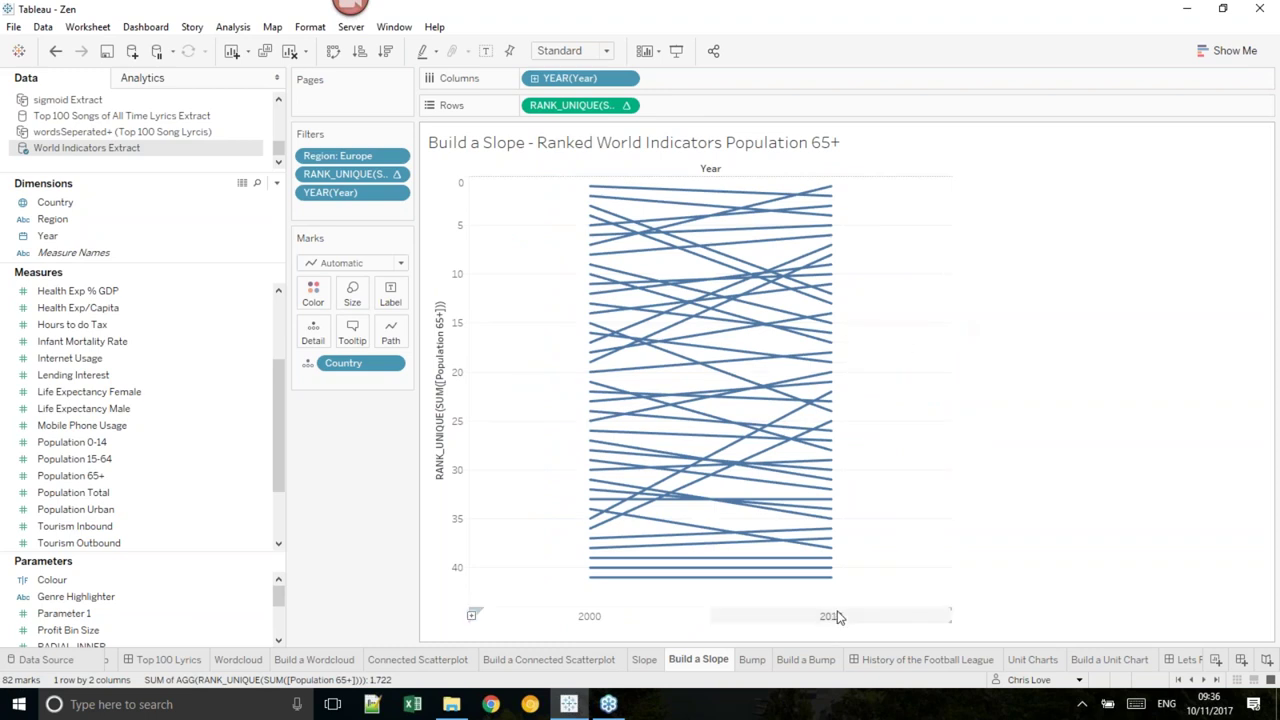
mouse_move(590, 578)
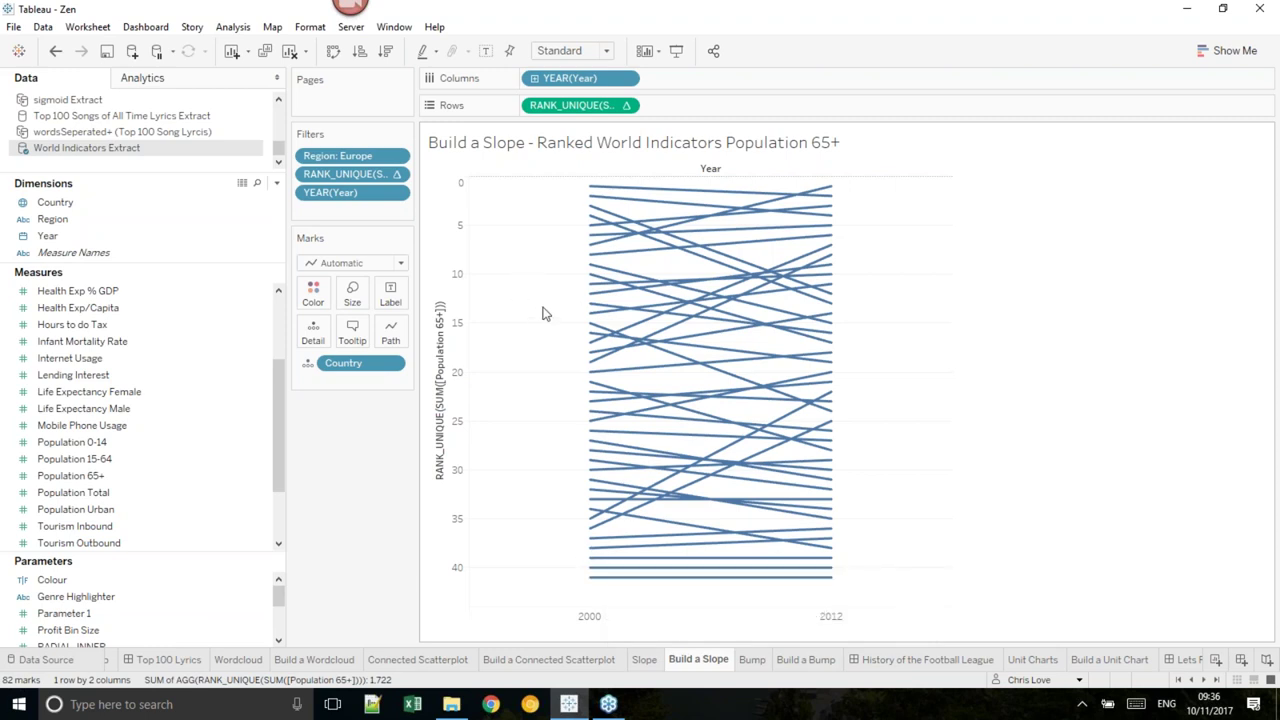
- Label the lines with Country and show the labels at the line ends
drag(378, 366, 393, 296)
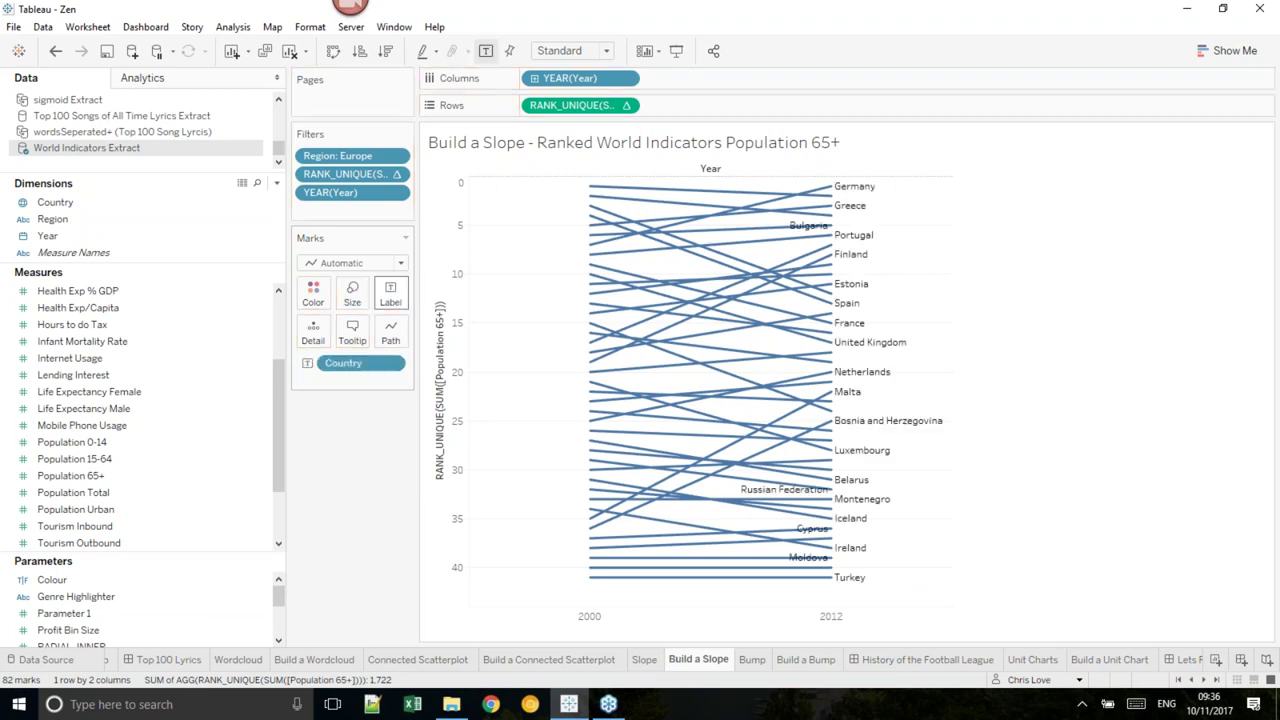
click(391, 294)
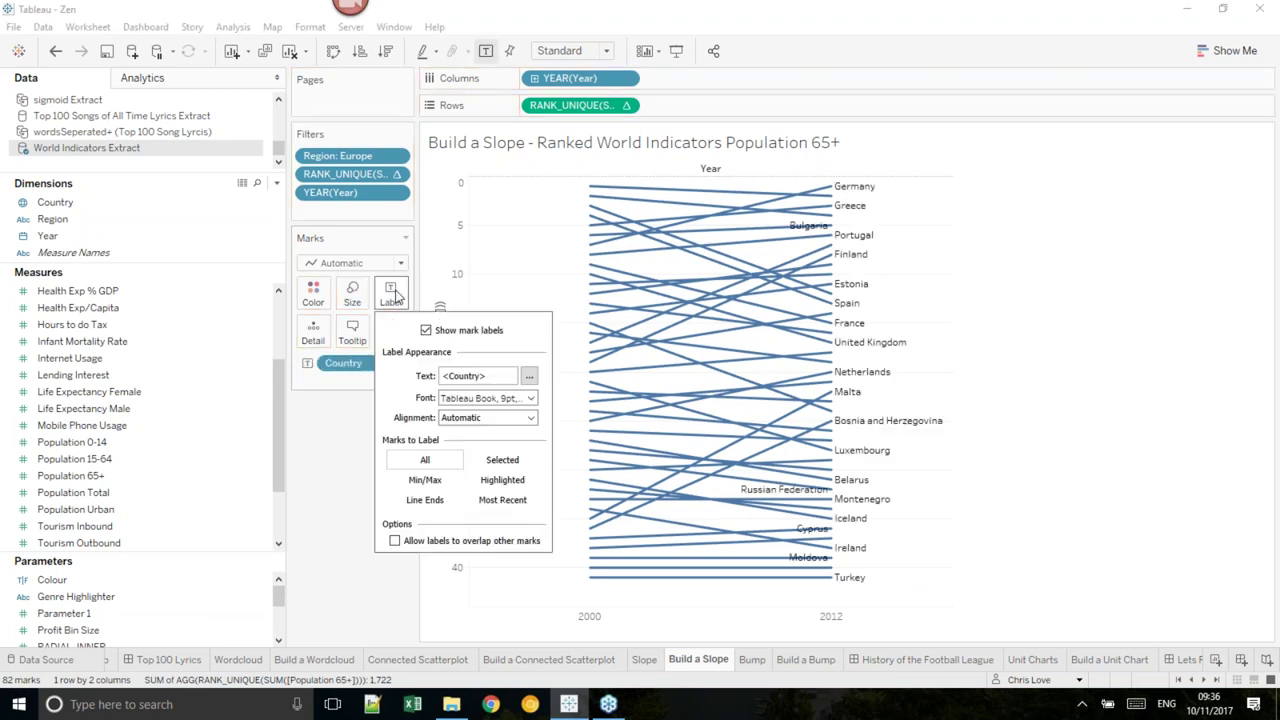
click(441, 499)
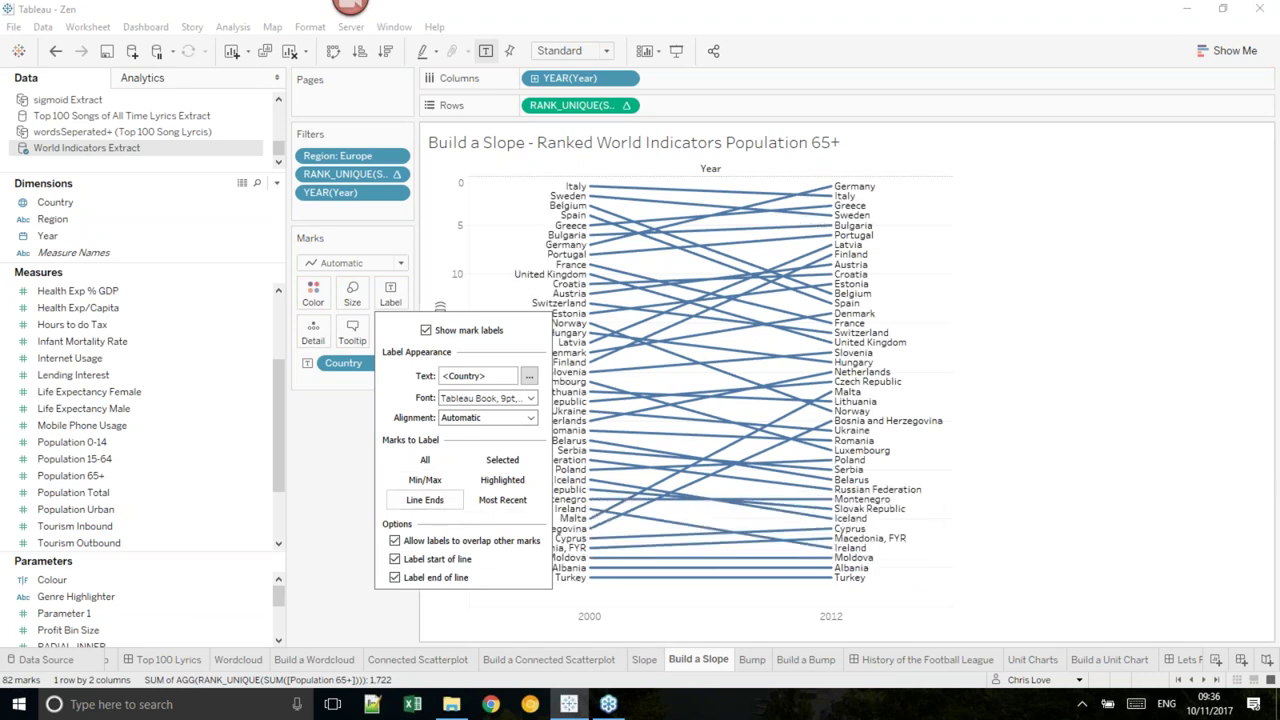
- Hide the Year field label for columns and the header of the rank axis
right_click(744, 177)
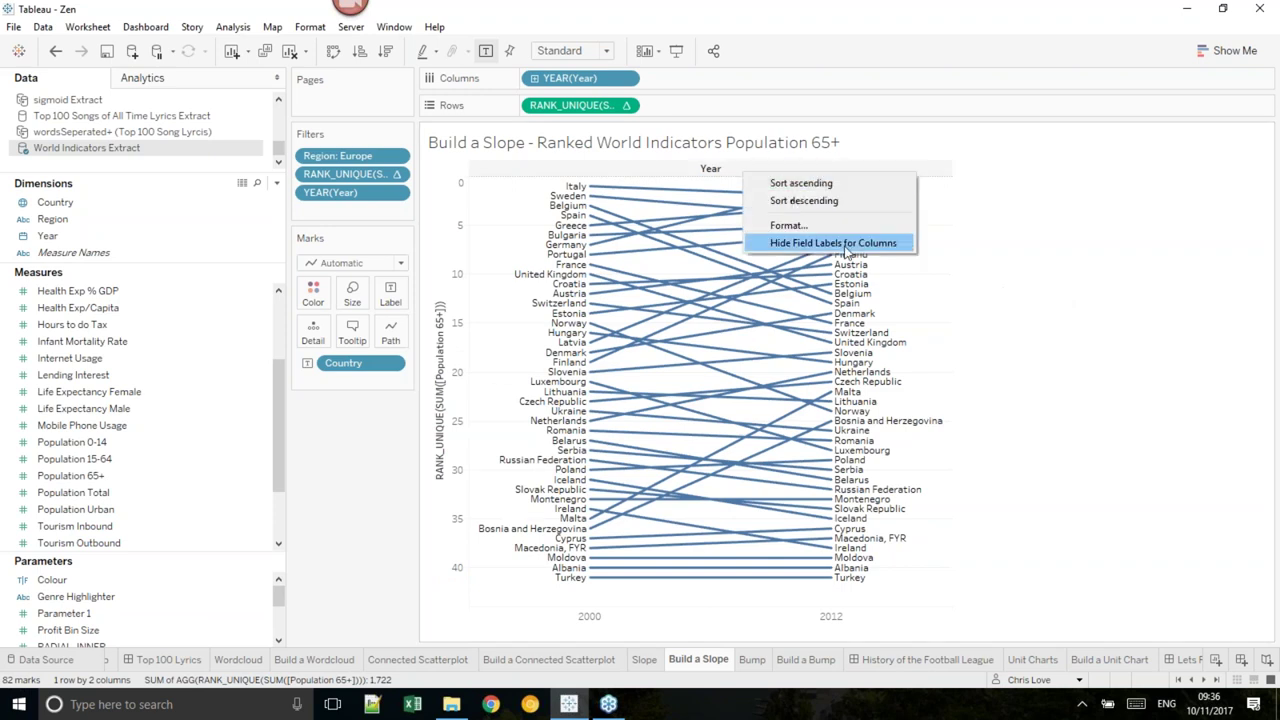
click(800, 247)
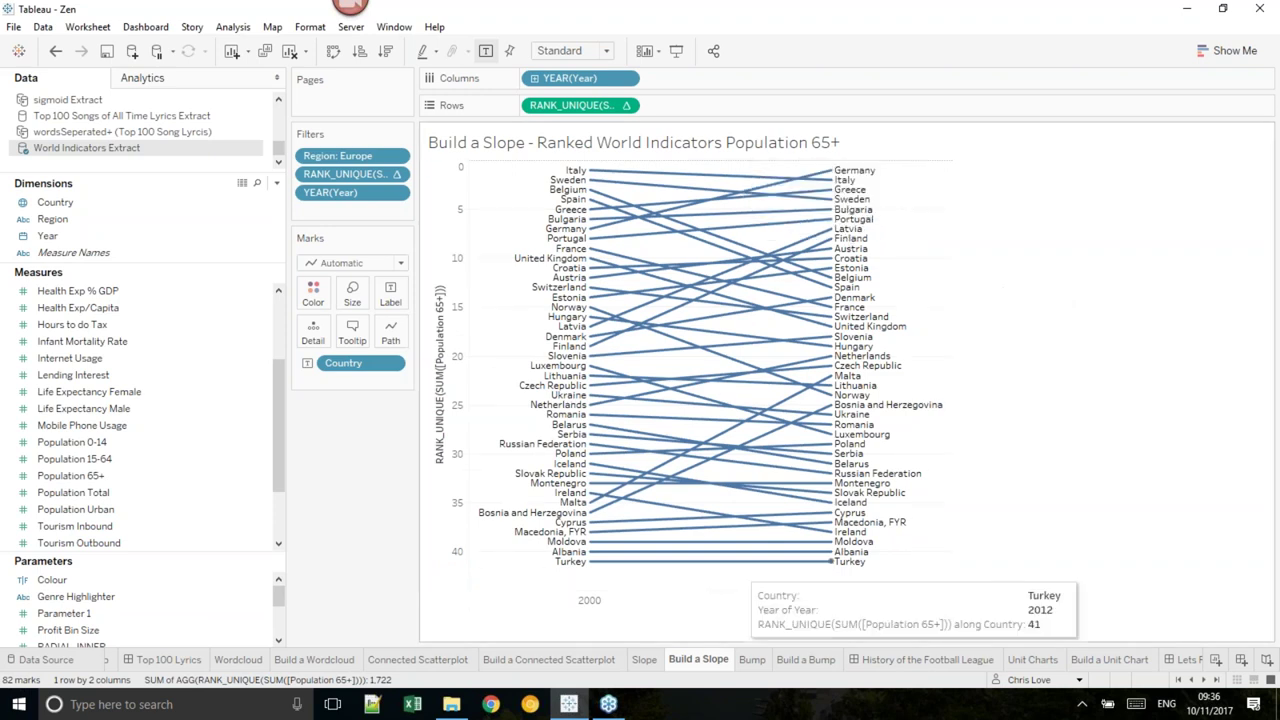
right_click(445, 288)
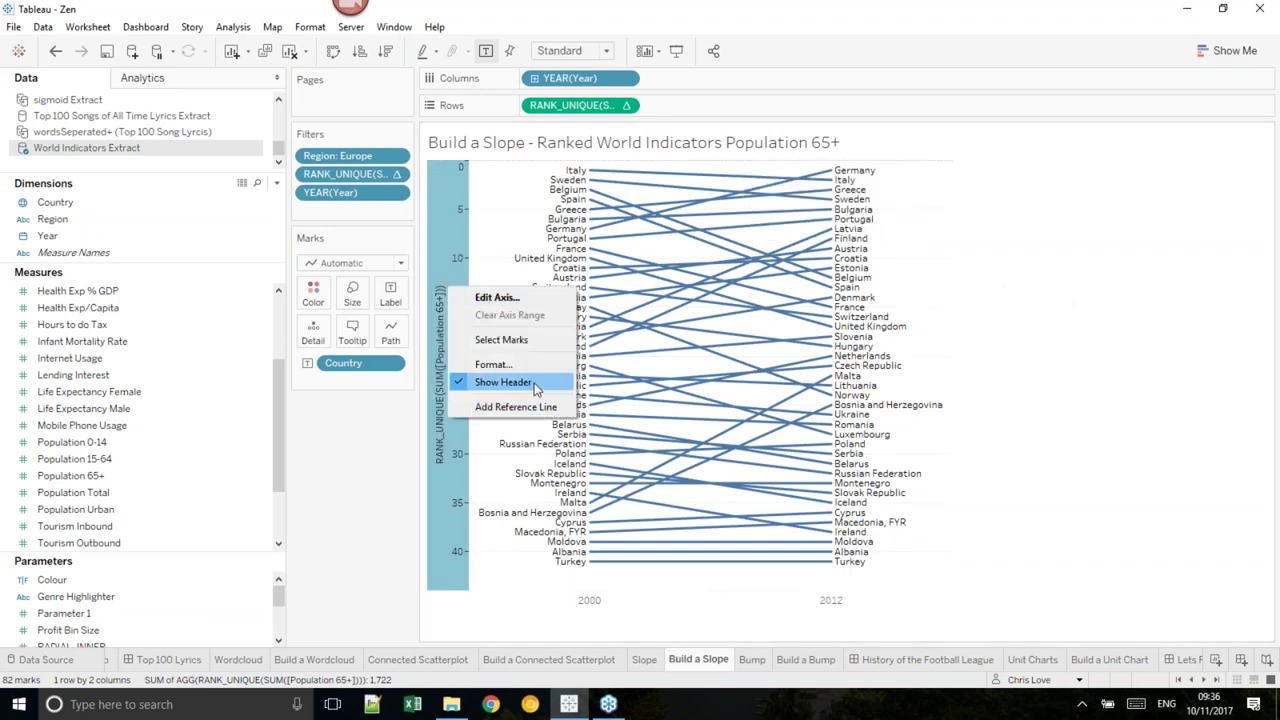
click(535, 386)
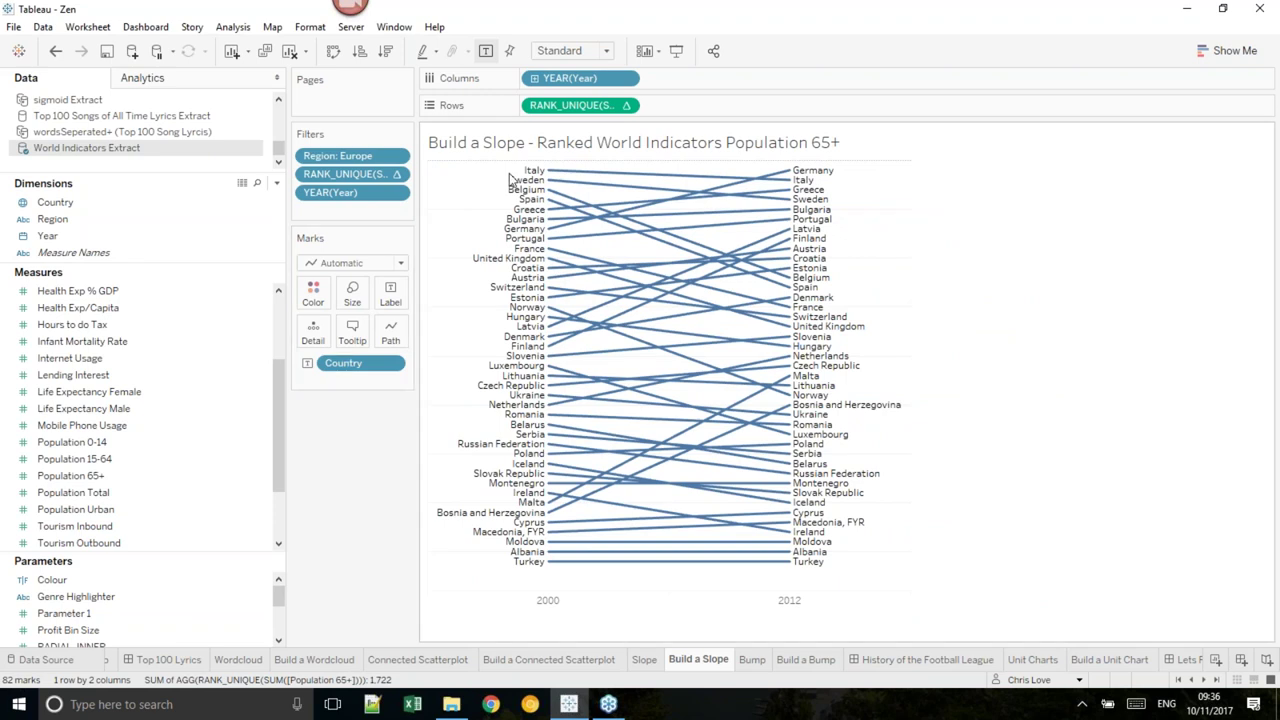
- Color the slope lines by the Population 65+ rank using the Temperature Diverging palette
drag(565, 105, 313, 298)
click(313, 298)
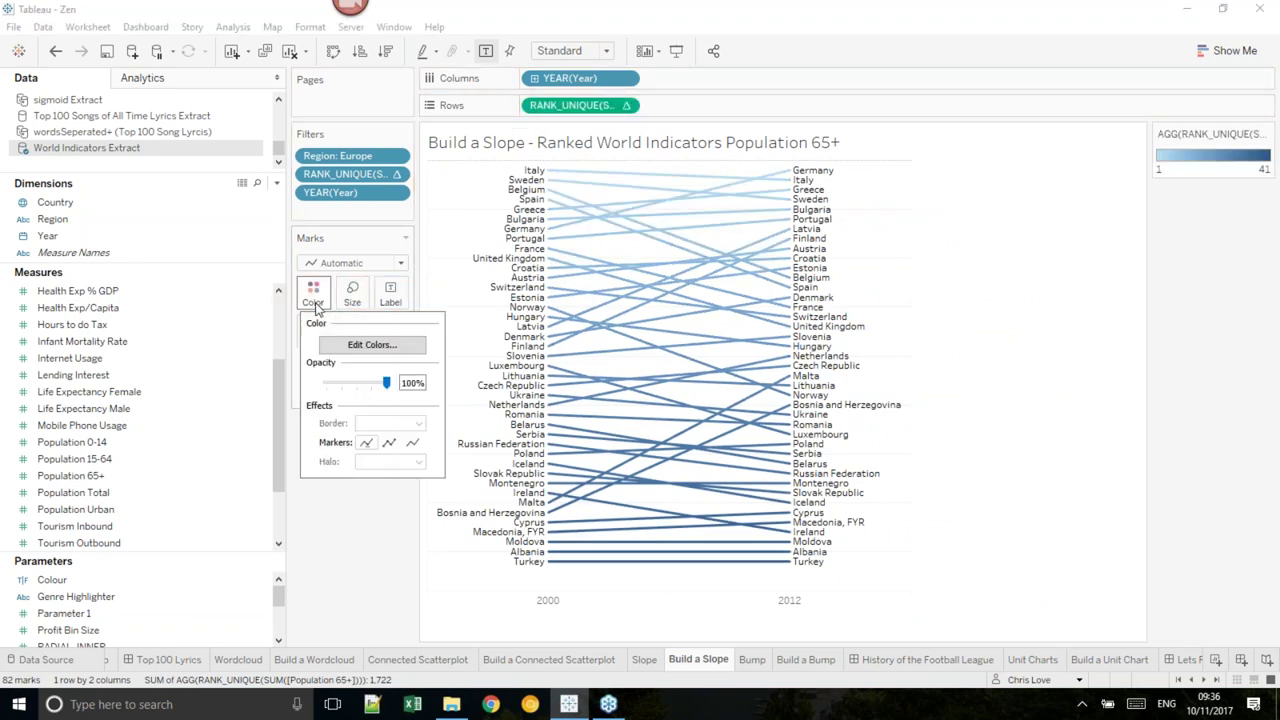
click(371, 345)
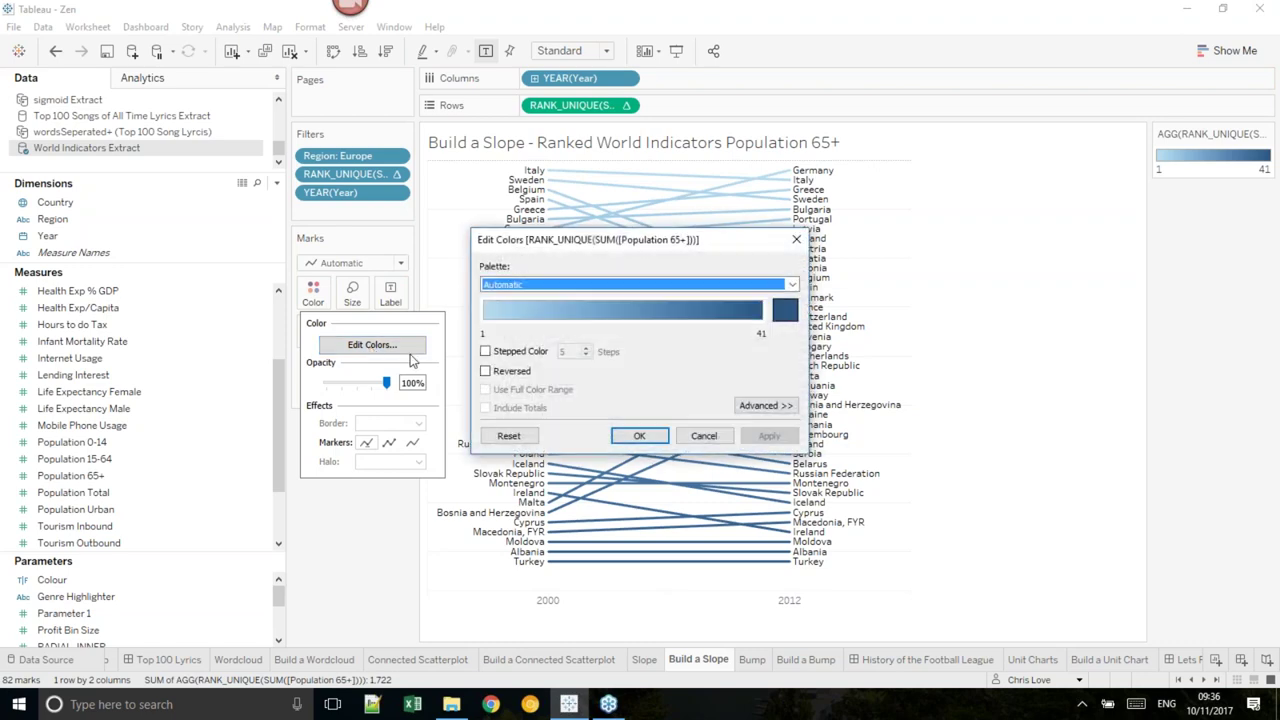
click(676, 282)
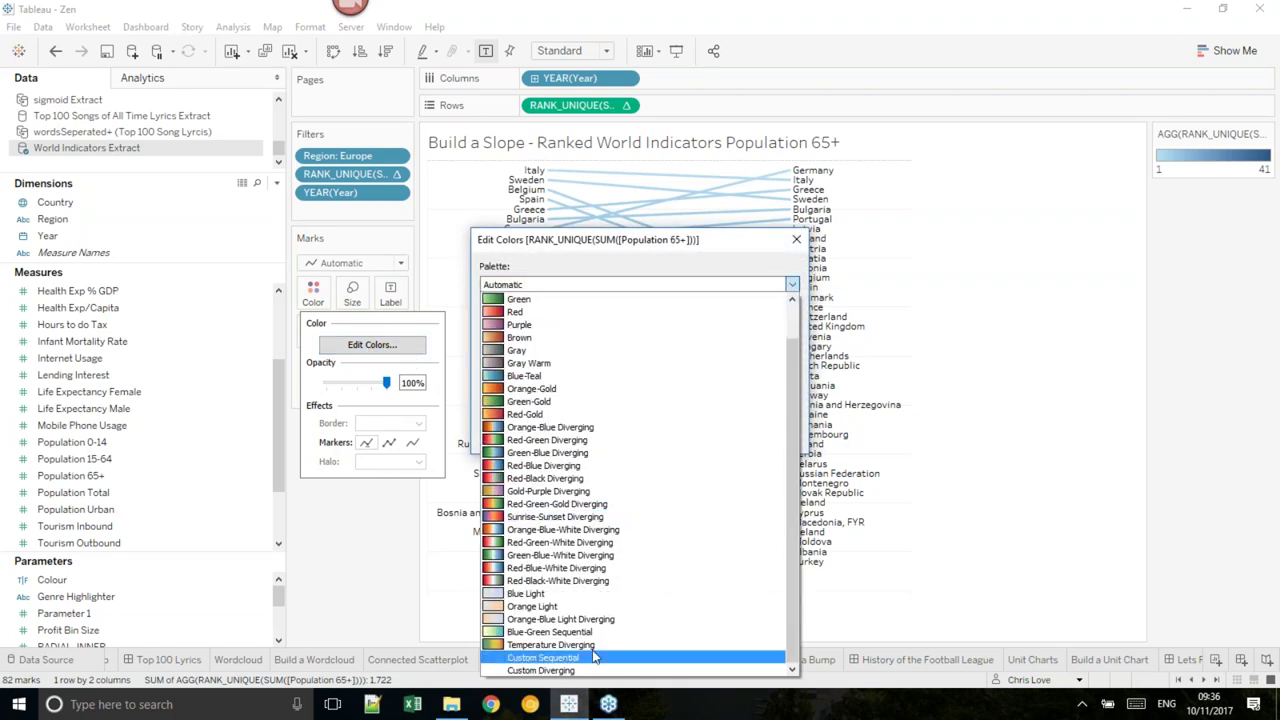
click(650, 660)
click(640, 436)
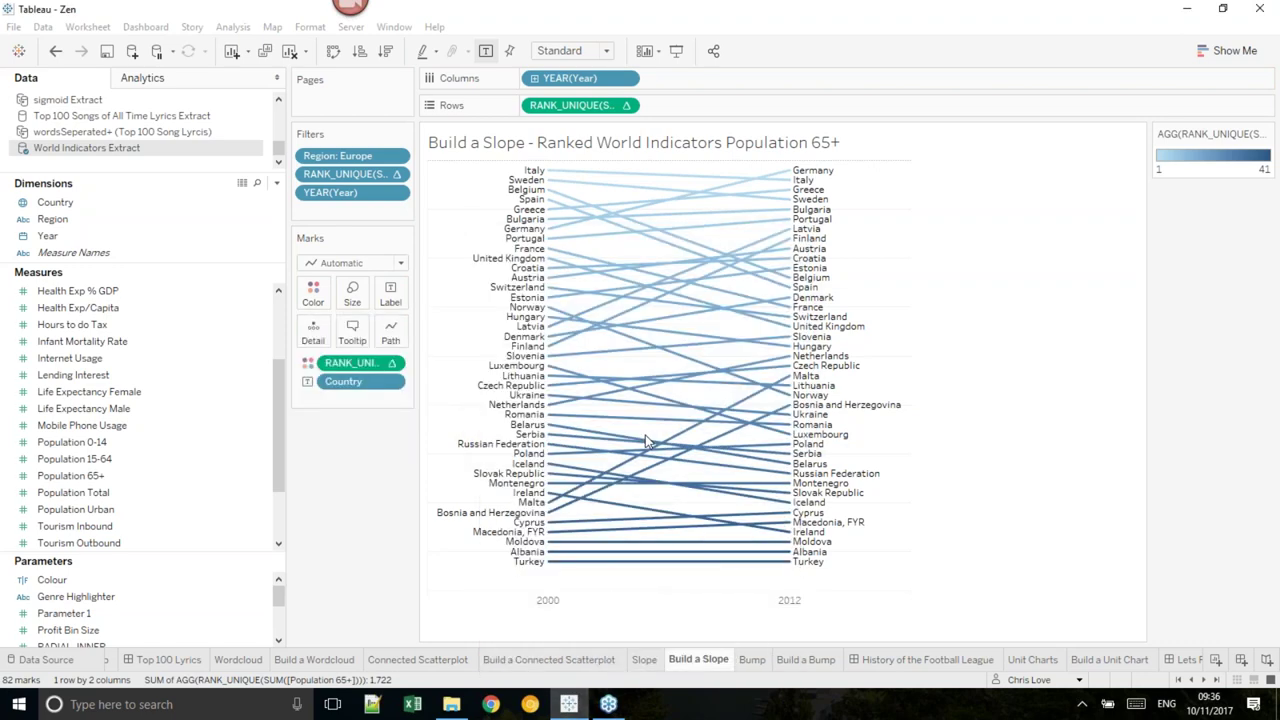
- Set the font color of the Country labels to Match Mark Color
click(390, 296)
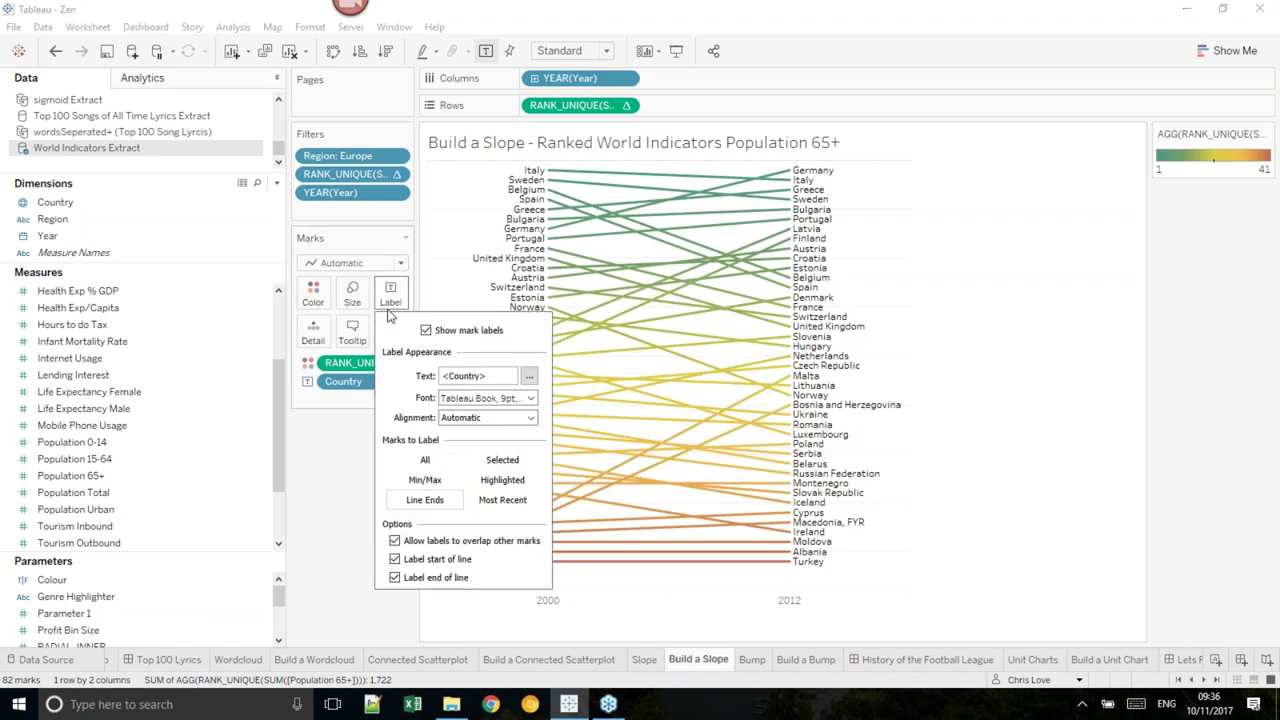
click(478, 402)
click(513, 489)
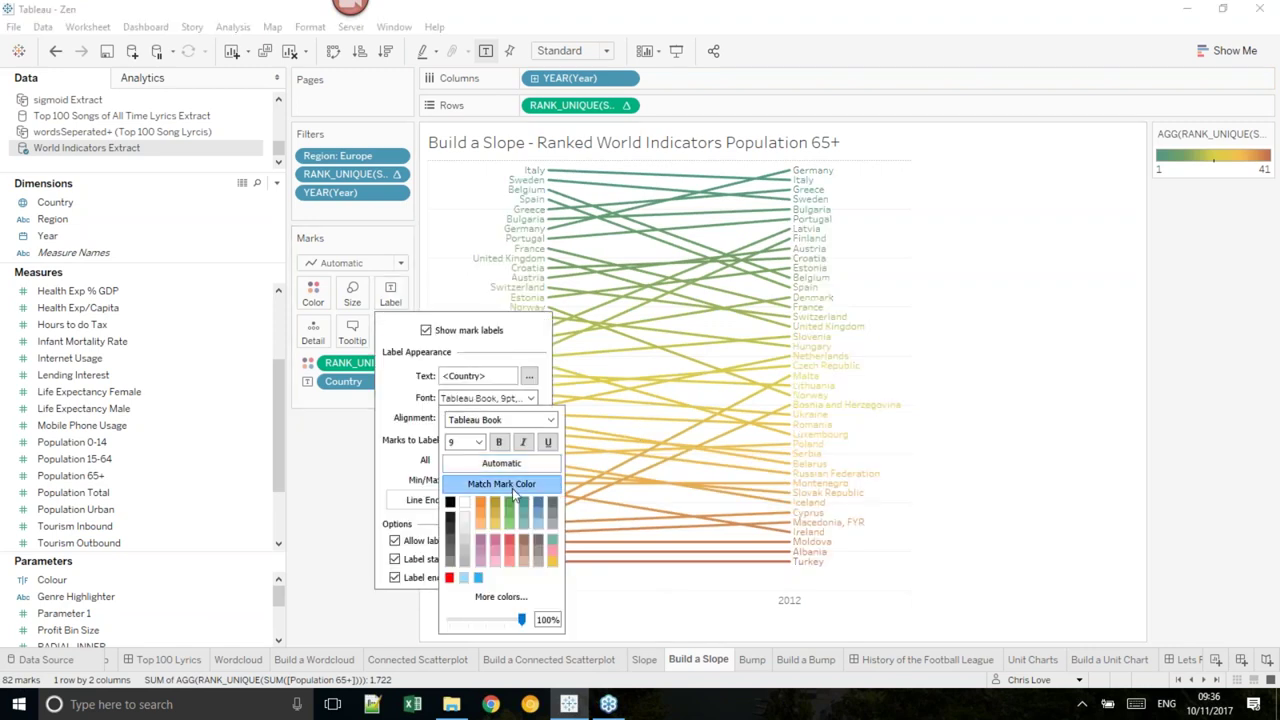
- Set the default worksheet shading of the slope chart to dark grey
right_click(920, 239)
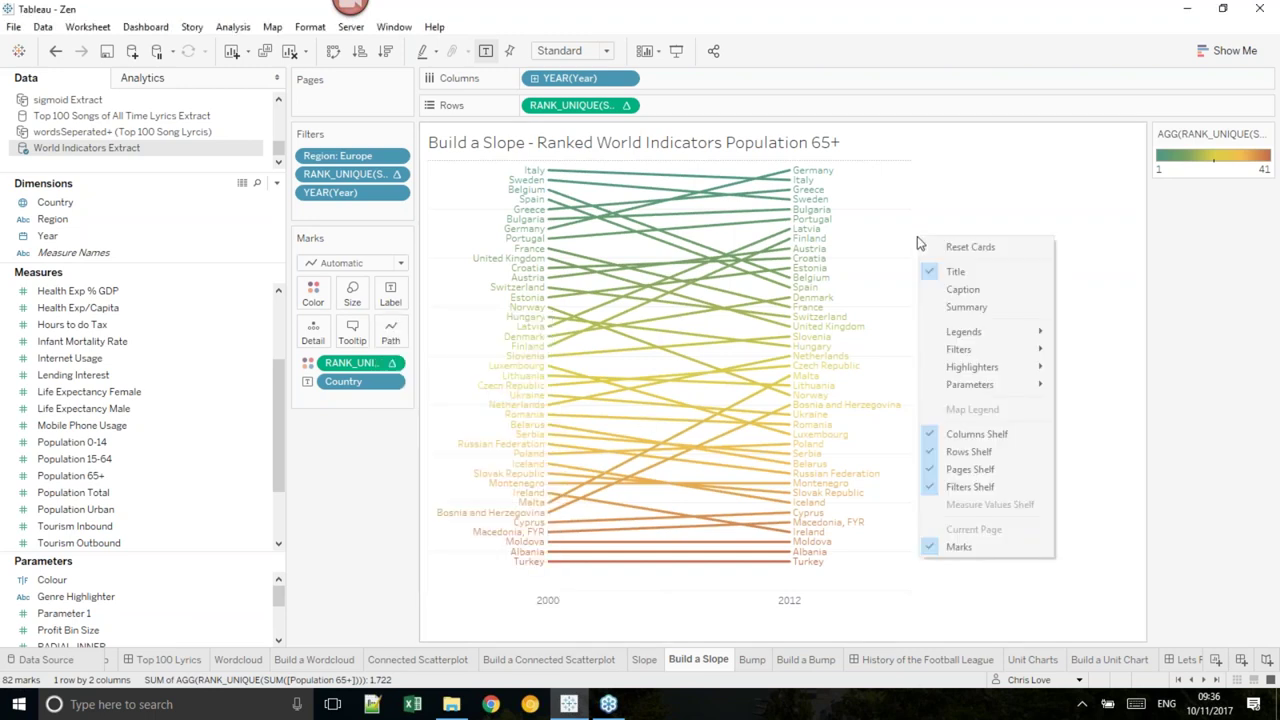
click(857, 280)
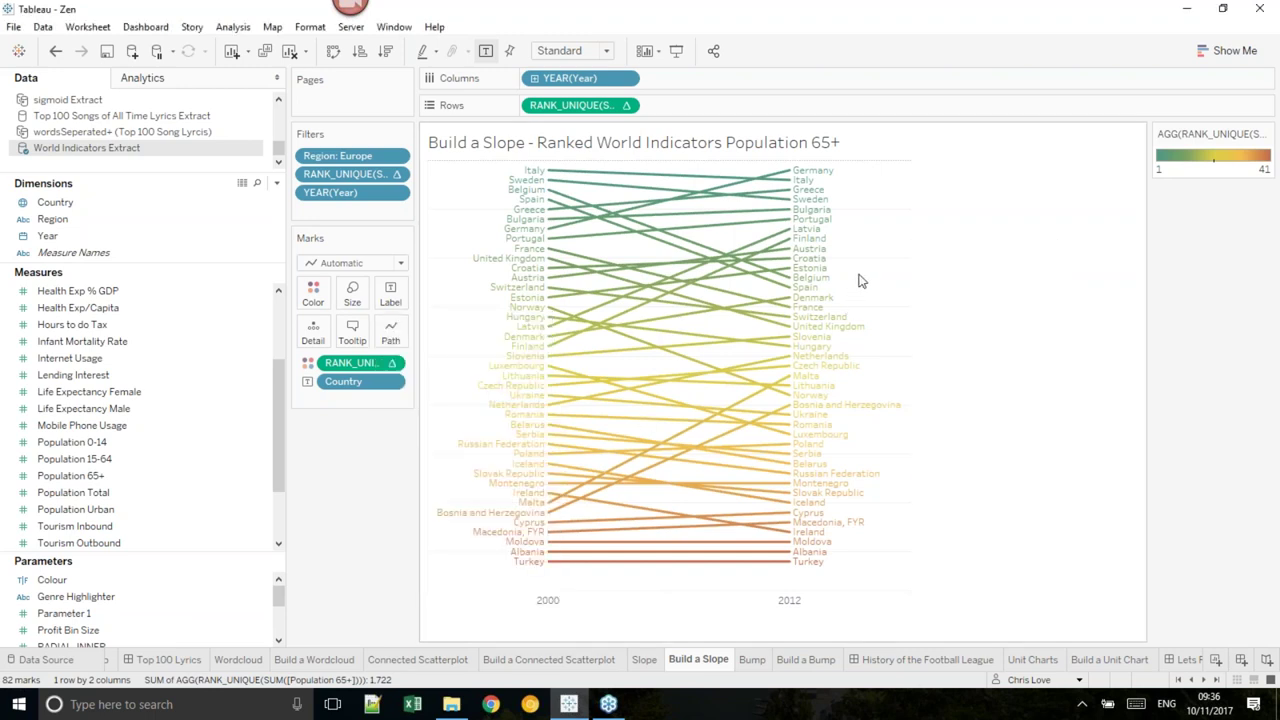
right_click(860, 279)
click(880, 345)
click(60, 105)
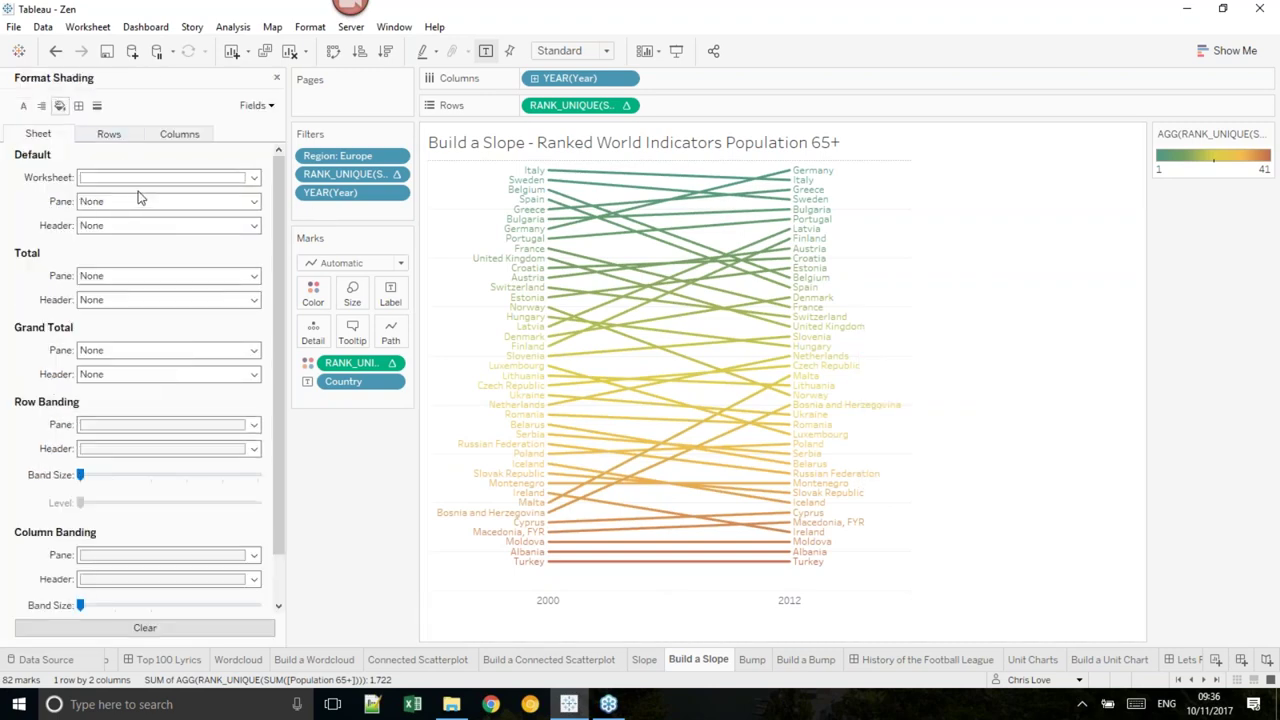
click(140, 178)
click(89, 243)
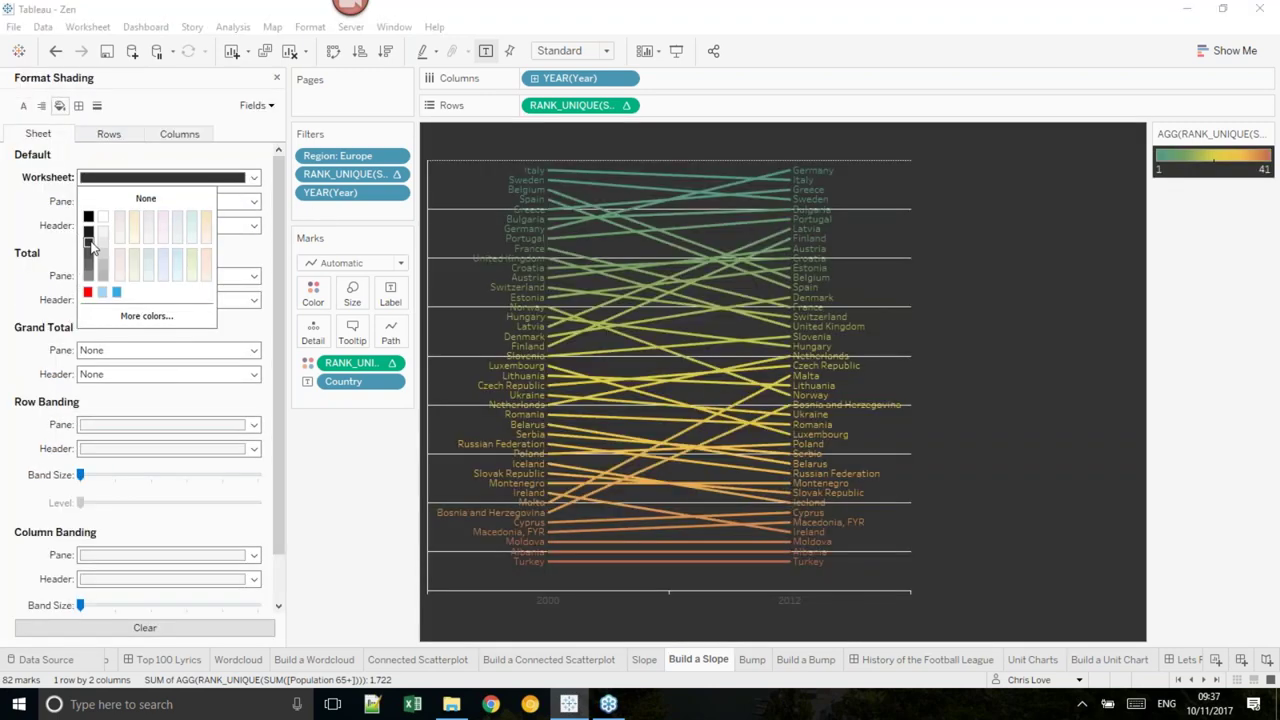
- Set the sheet's zero lines and the row grid lines to None
click(97, 105)
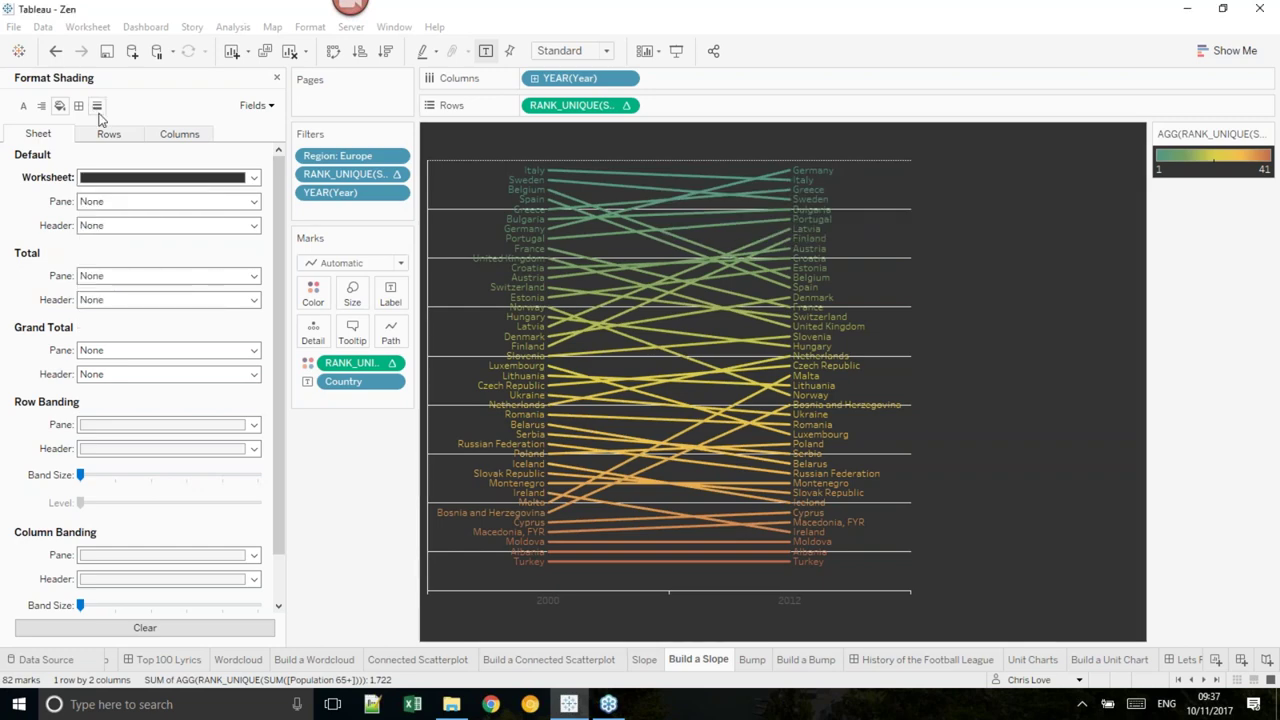
click(110, 206)
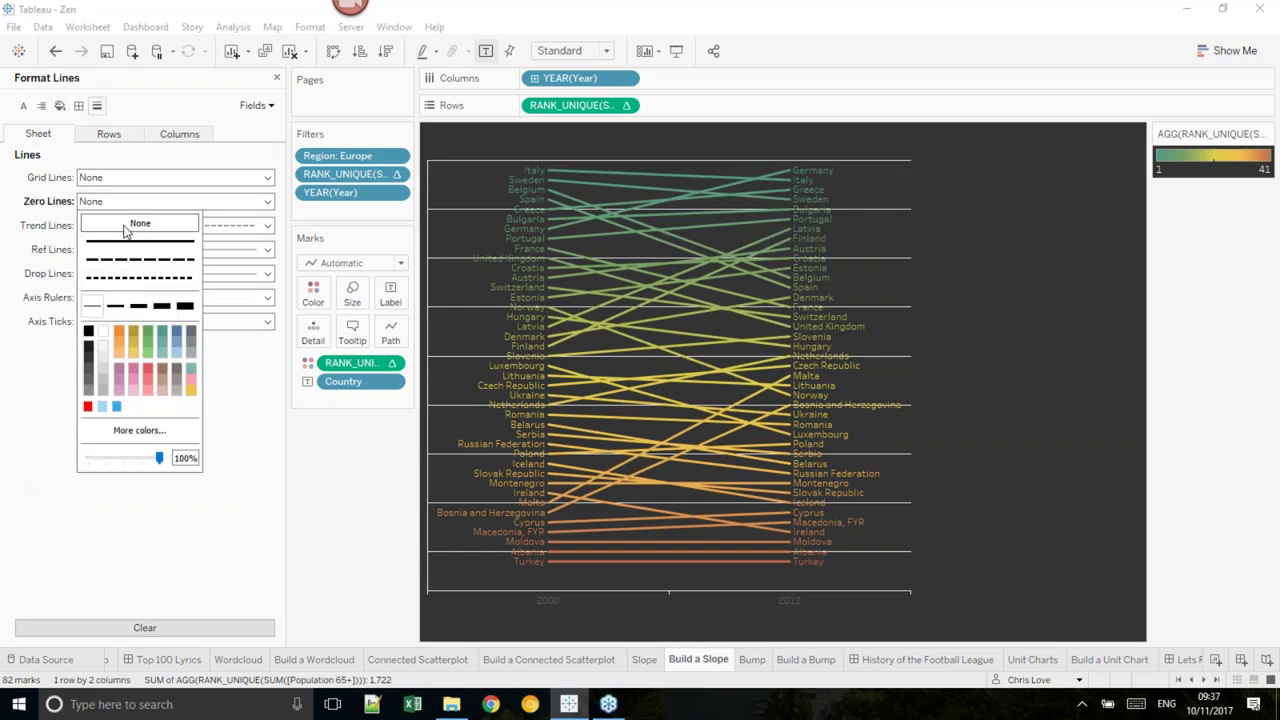
click(109, 134)
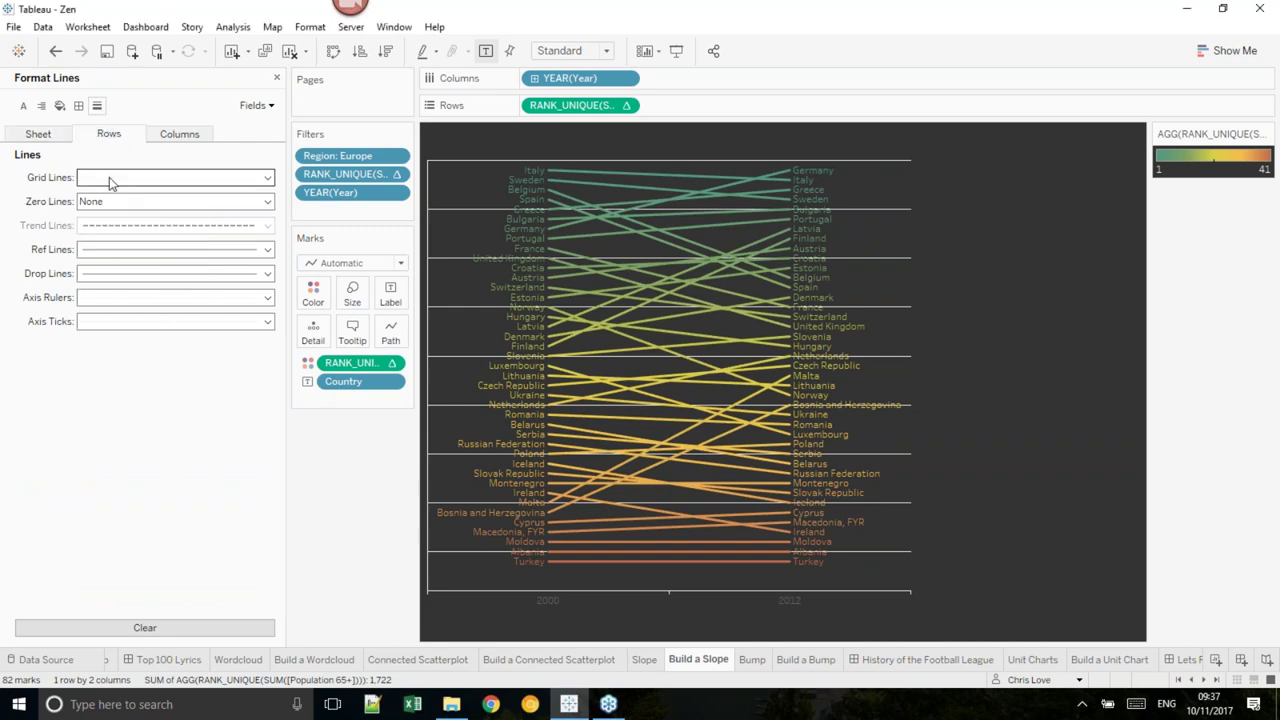
click(108, 178)
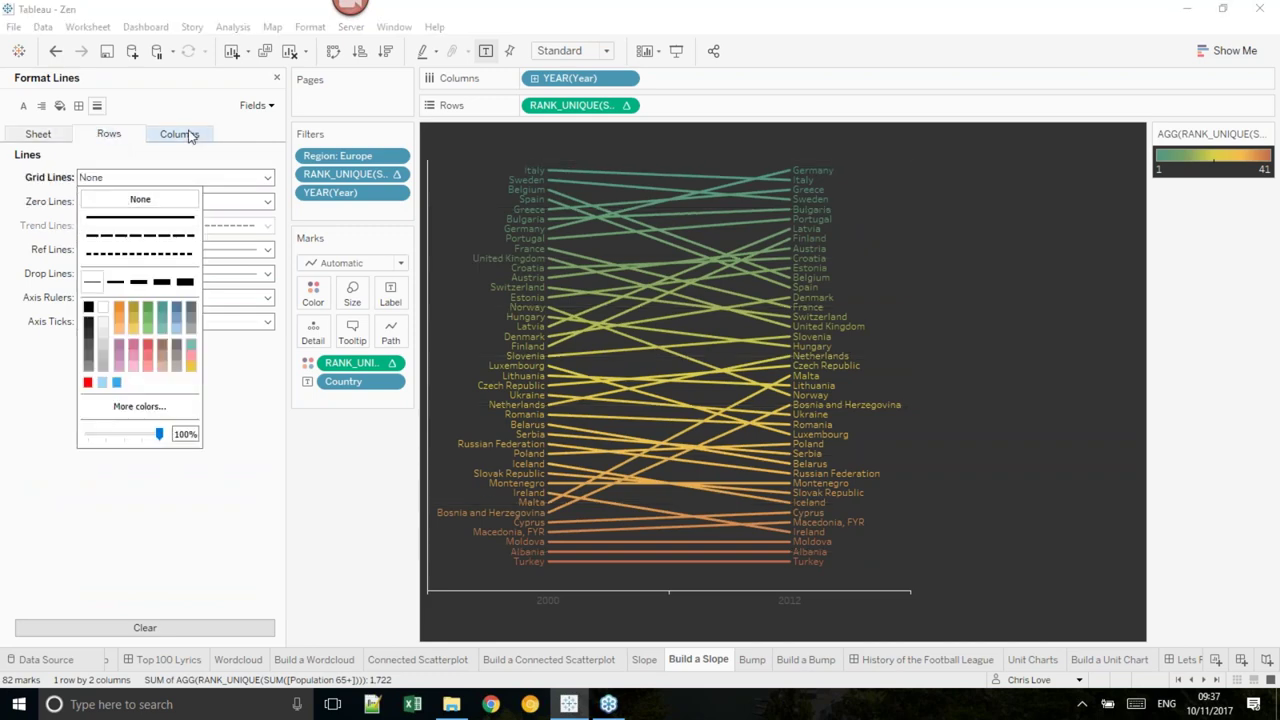
- Set the axis rulers and axis ticks to None for the whole sheet
click(37, 137)
click(37, 137)
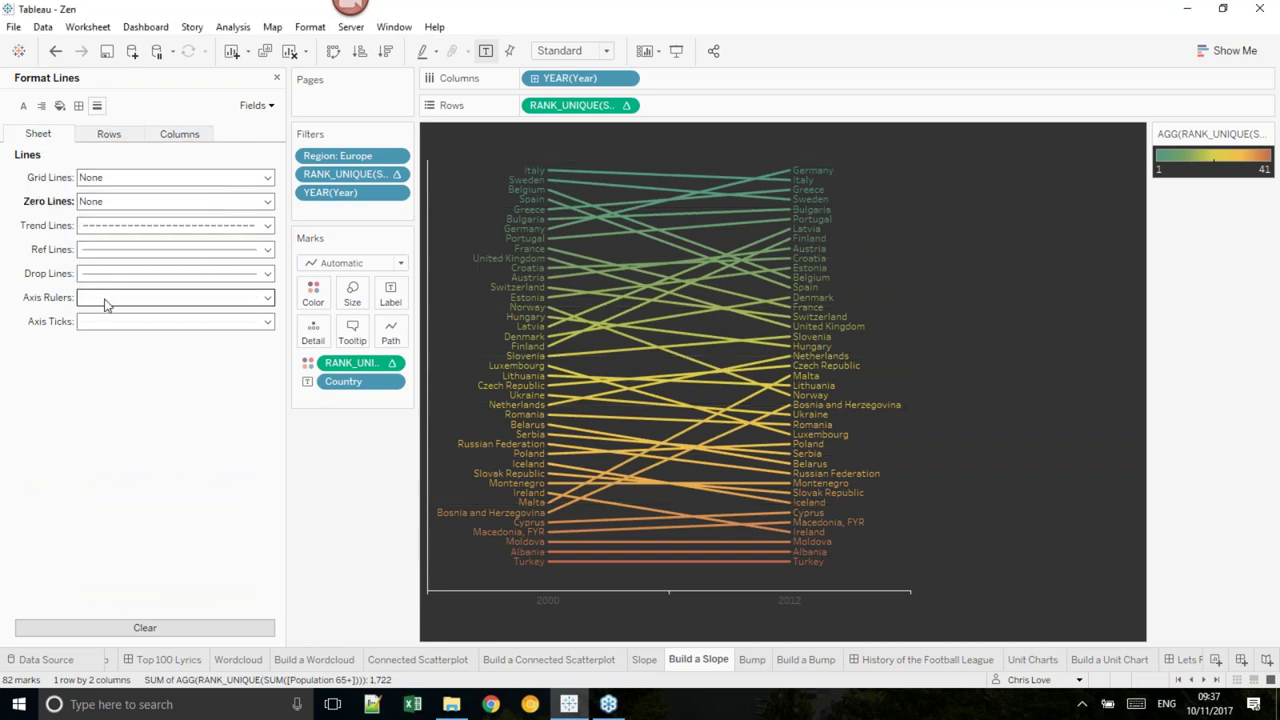
click(112, 300)
click(125, 325)
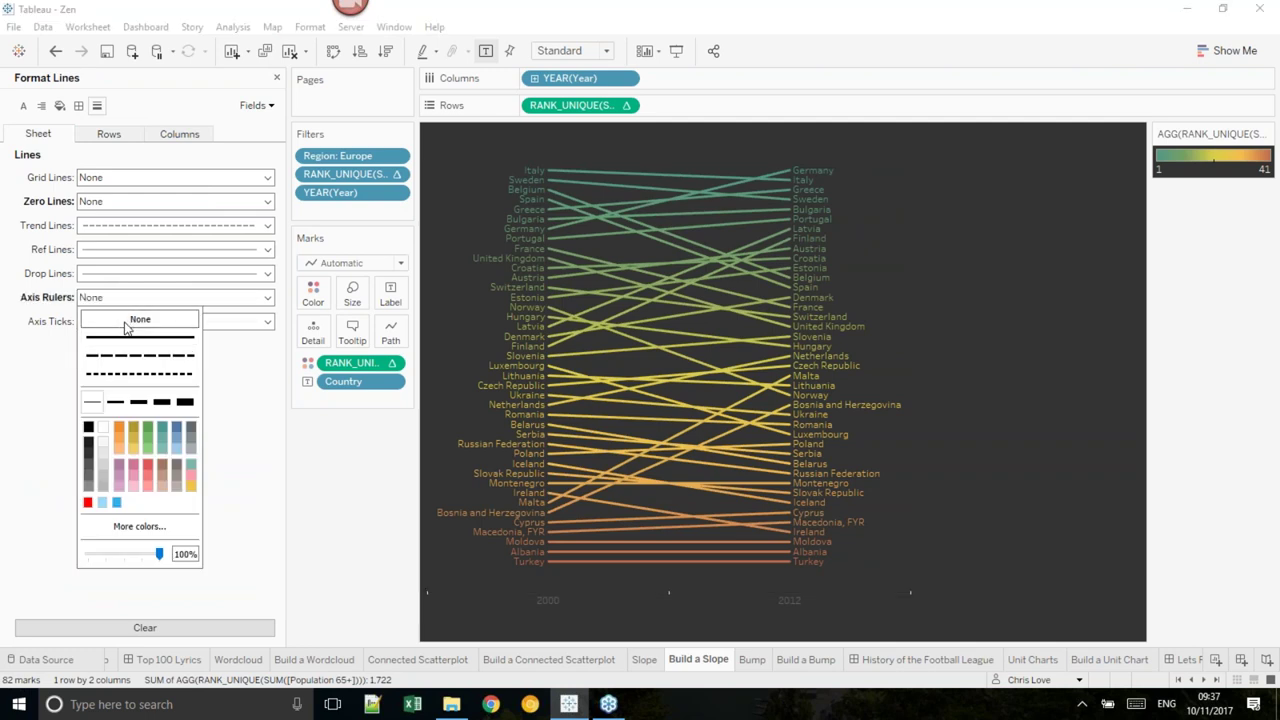
click(214, 320)
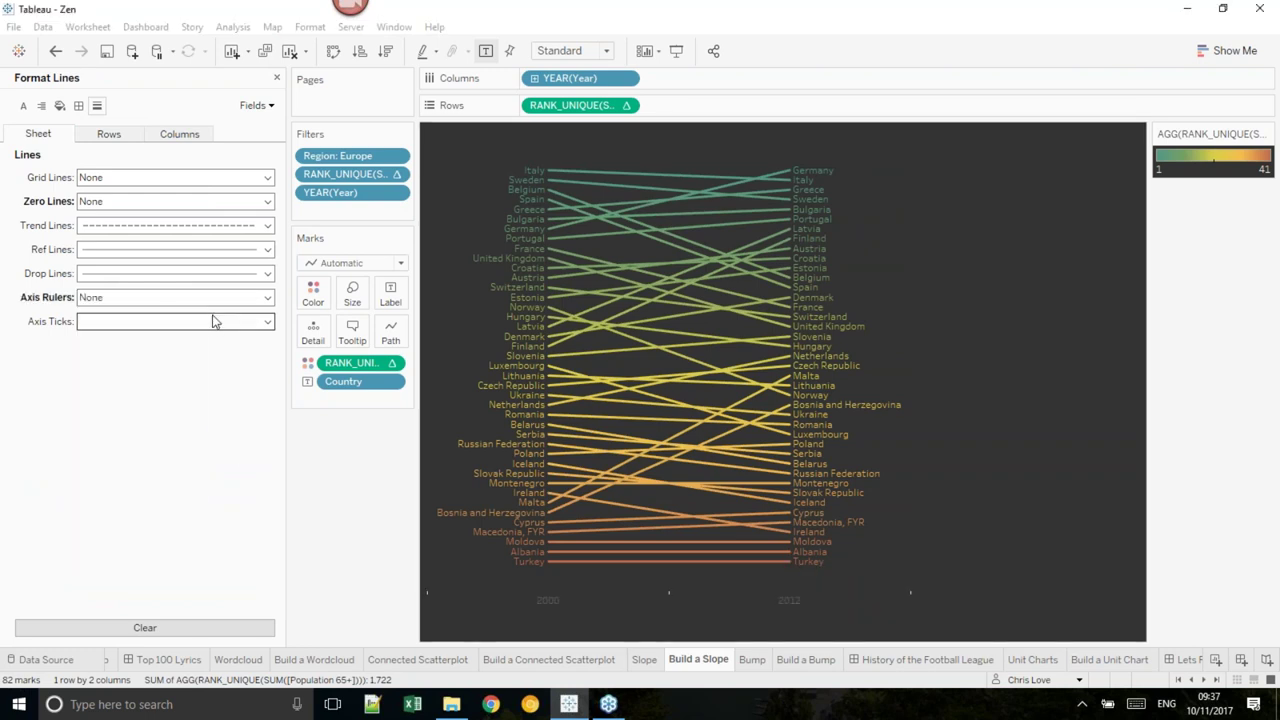
click(214, 320)
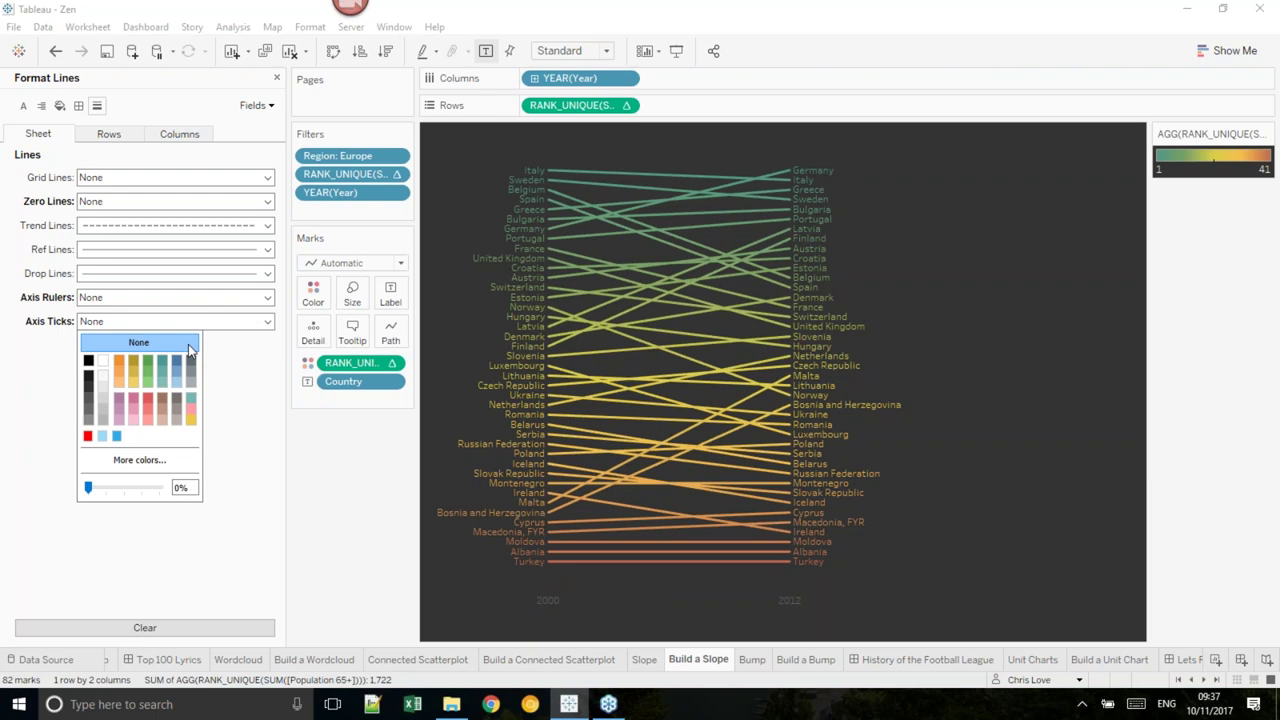
- Set the default worksheet font colour to white and close the formatting pane
click(23, 105)
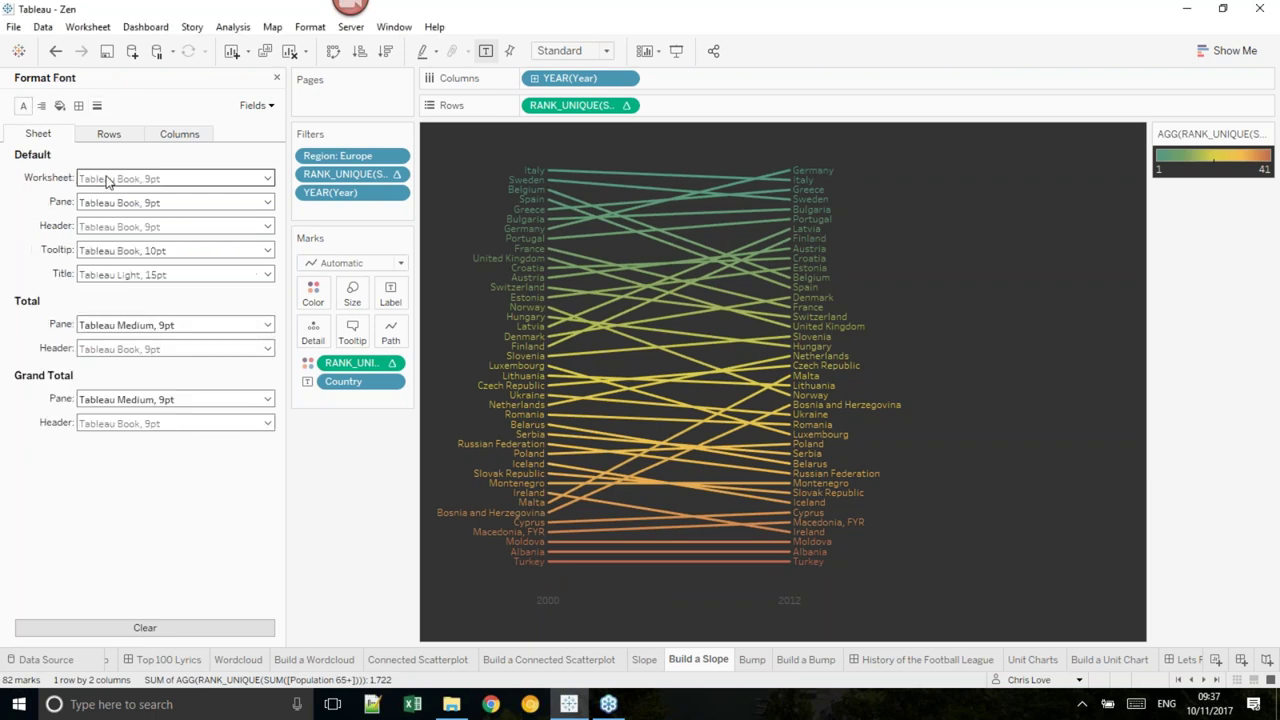
click(110, 178)
click(103, 258)
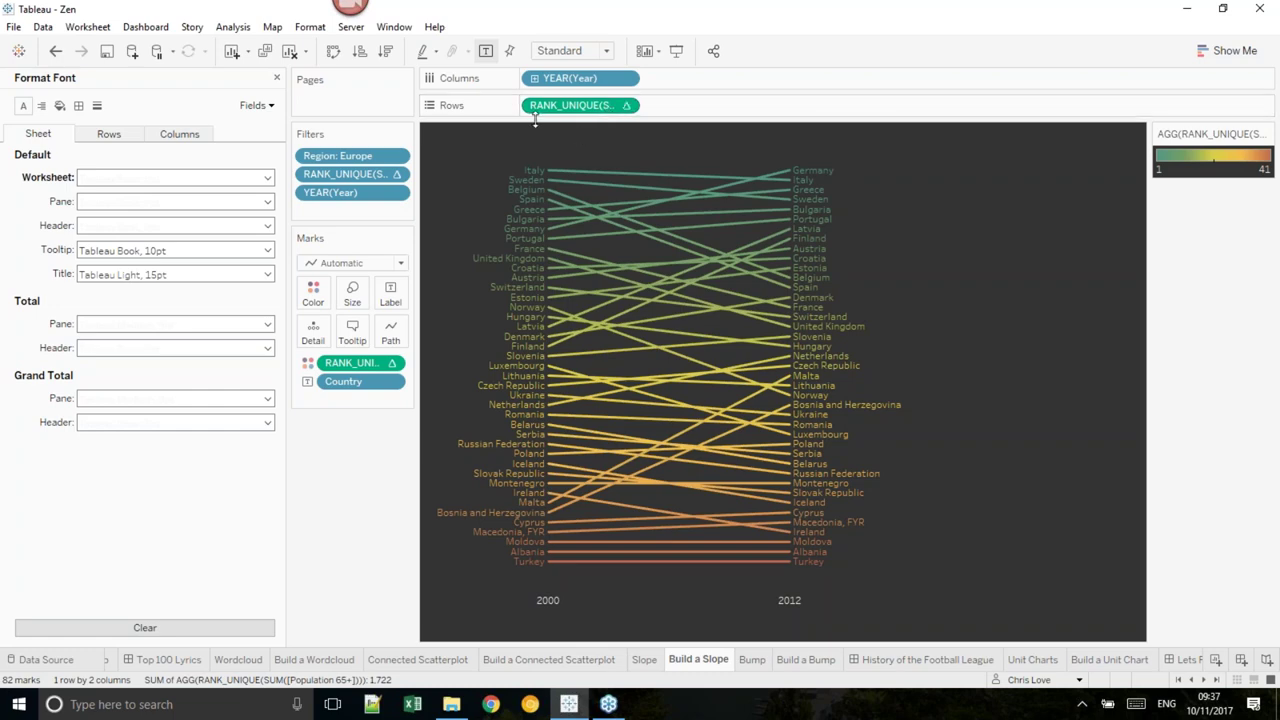
click(277, 77)
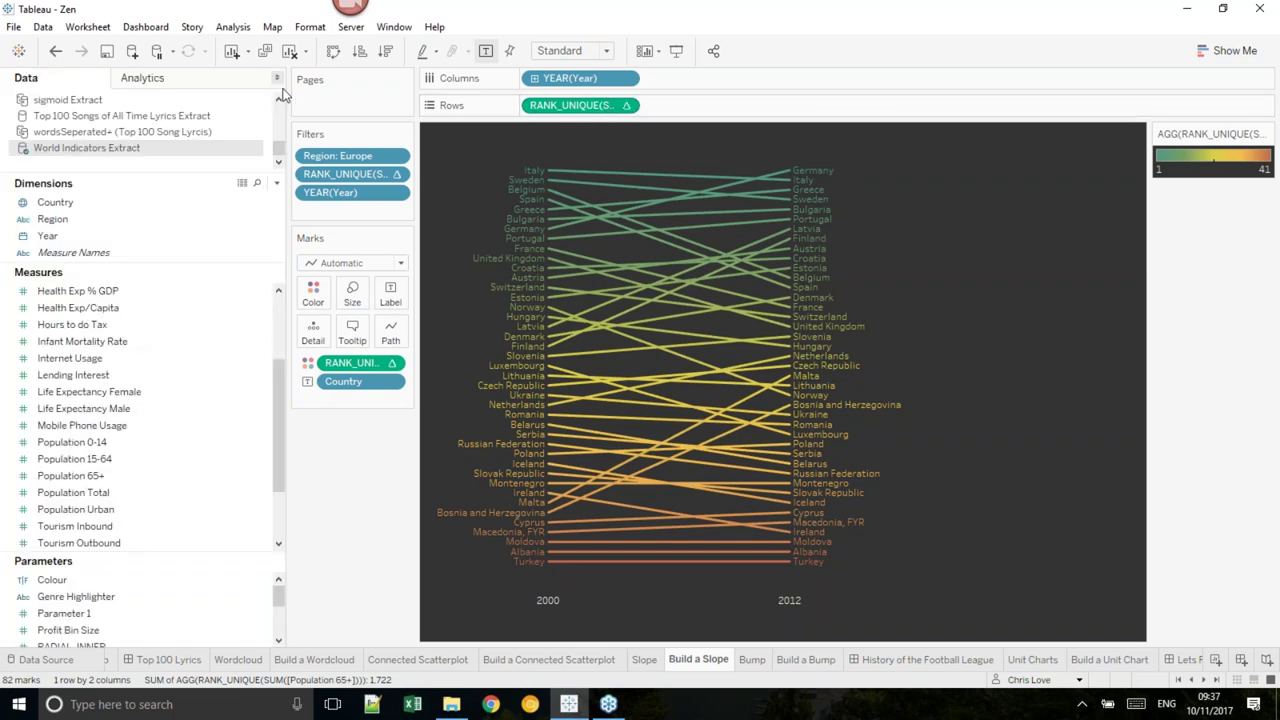
- Examine the finished life expectancy bump chart on the Bump sheet
click(752, 660)
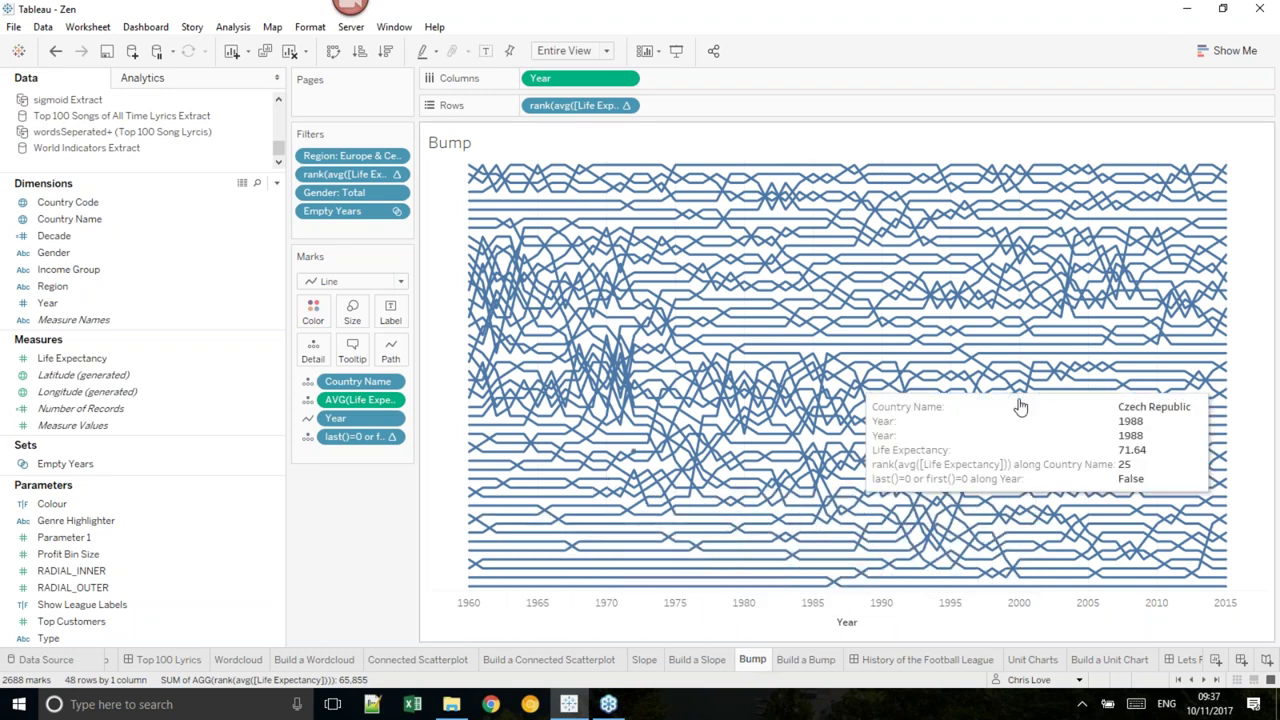
mouse_move(1232, 466)
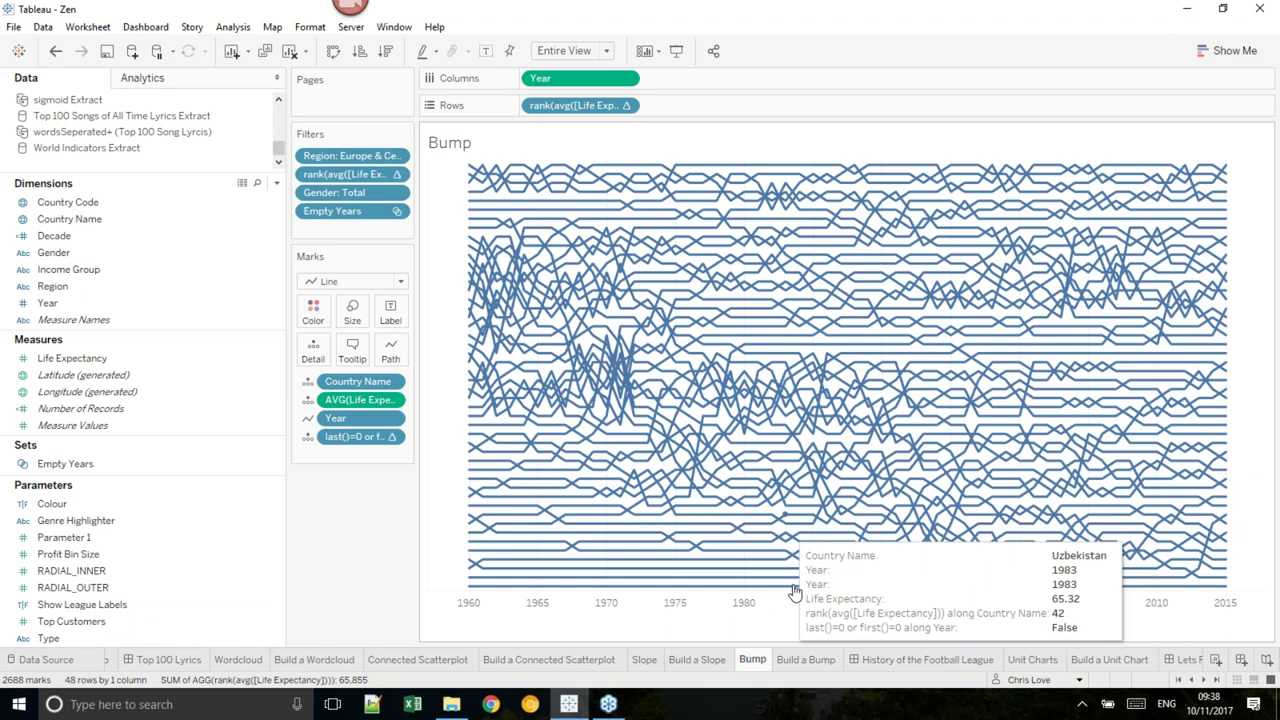
mouse_move(801, 658)
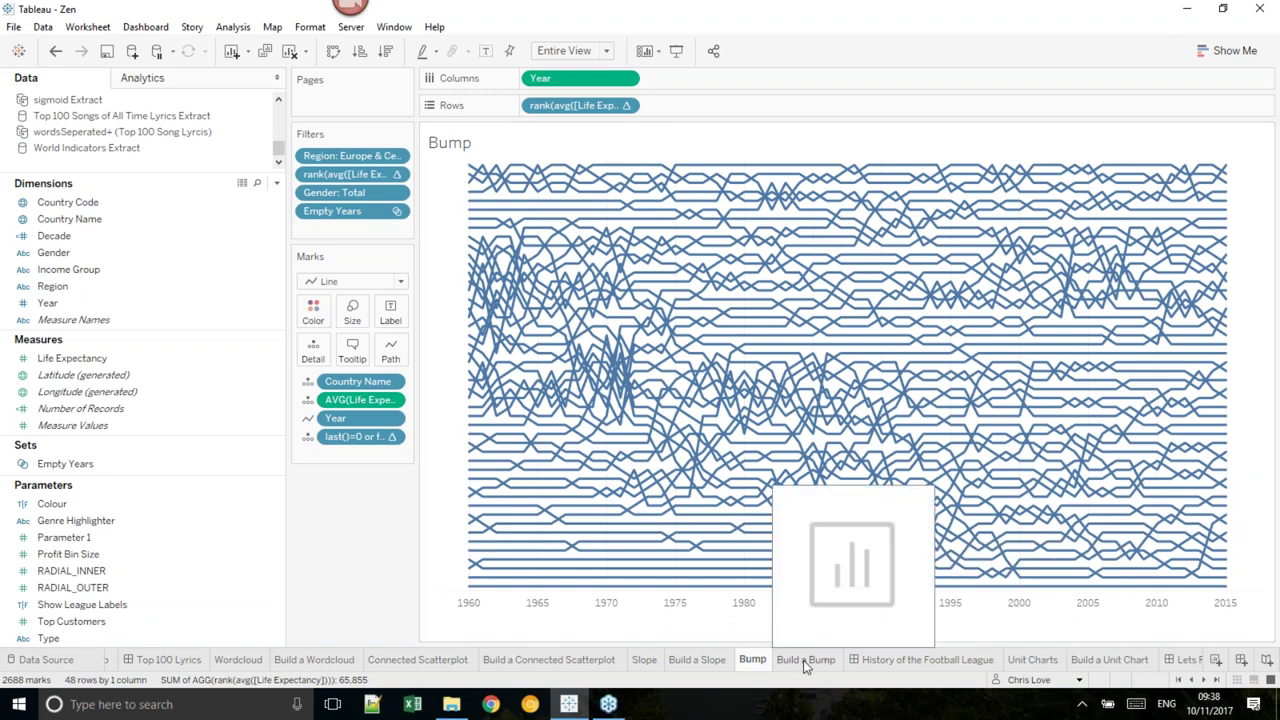
- On the Build a Bump sheet, add the calculation rank_unique(avg([Life Expectancy])) to Rows
click(804, 660)
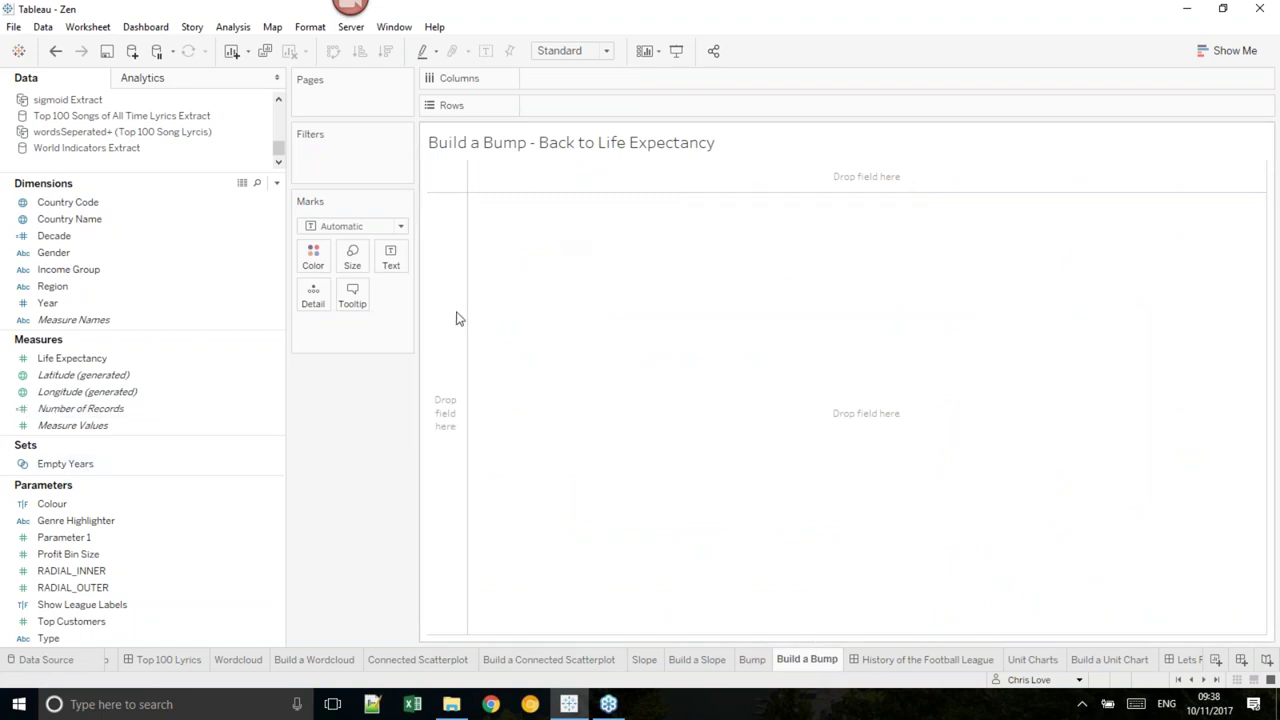
double_click(552, 107)
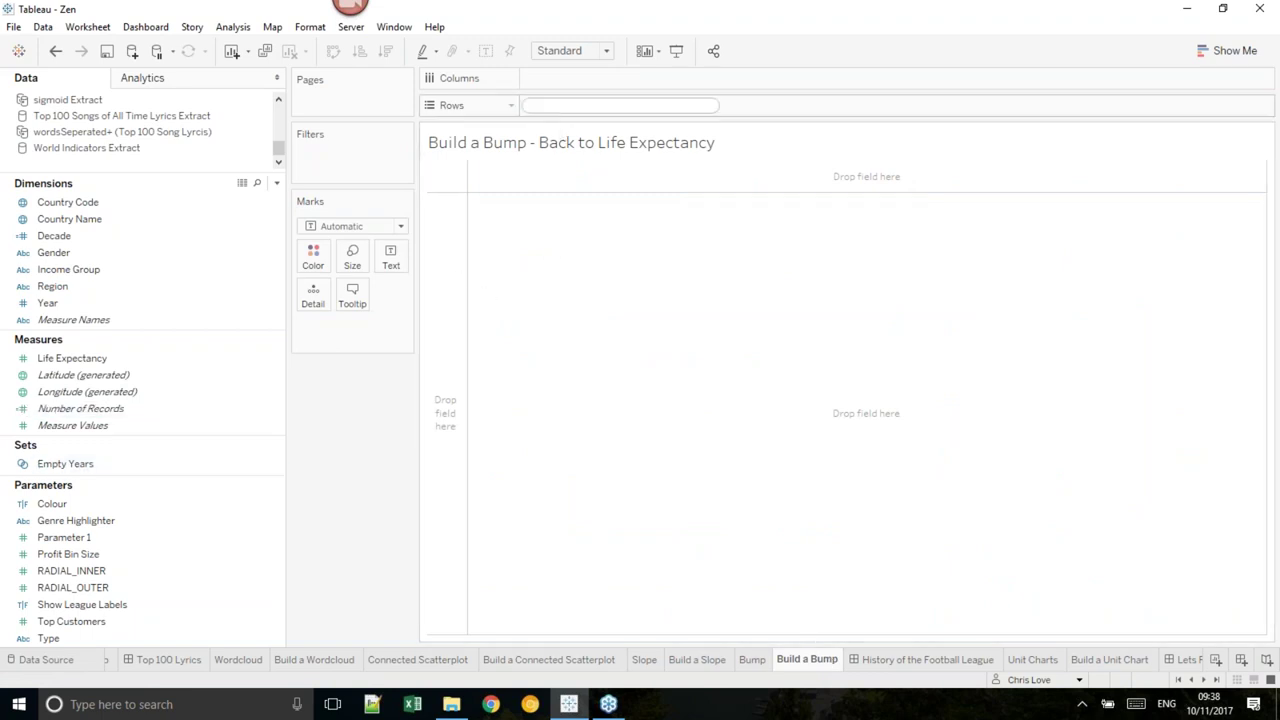
text(rank_uniqu)
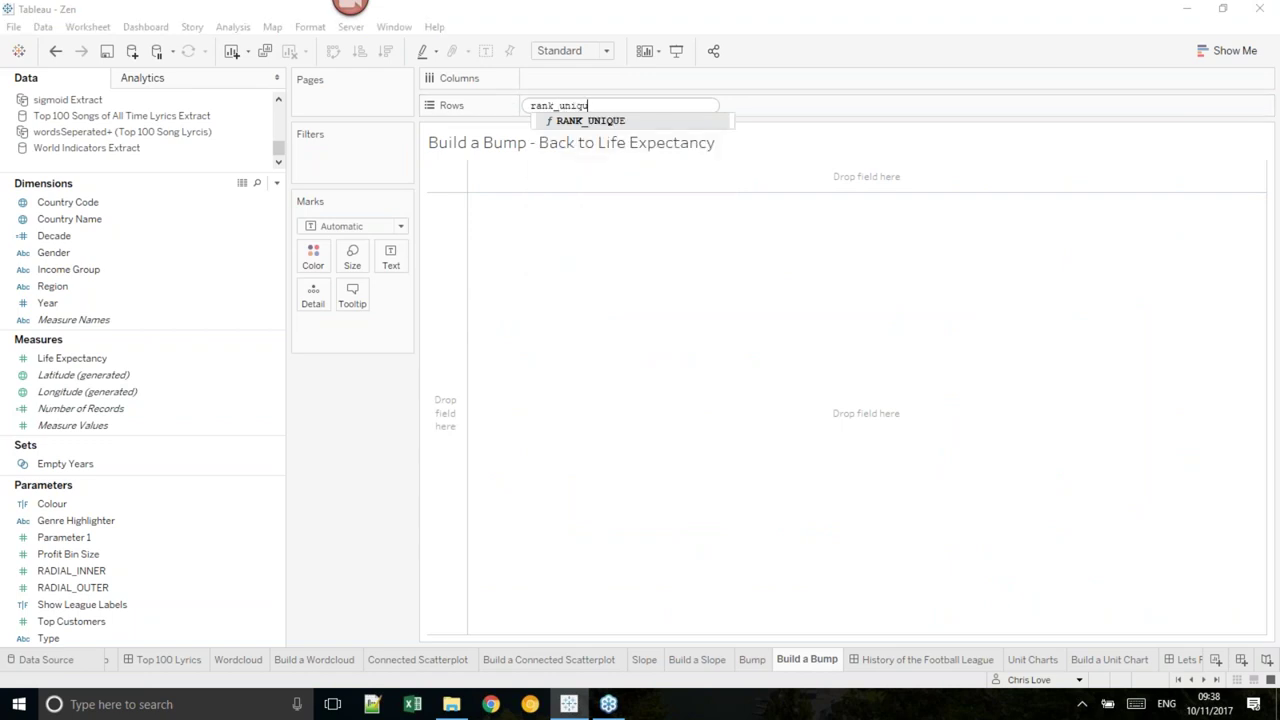
text(e()
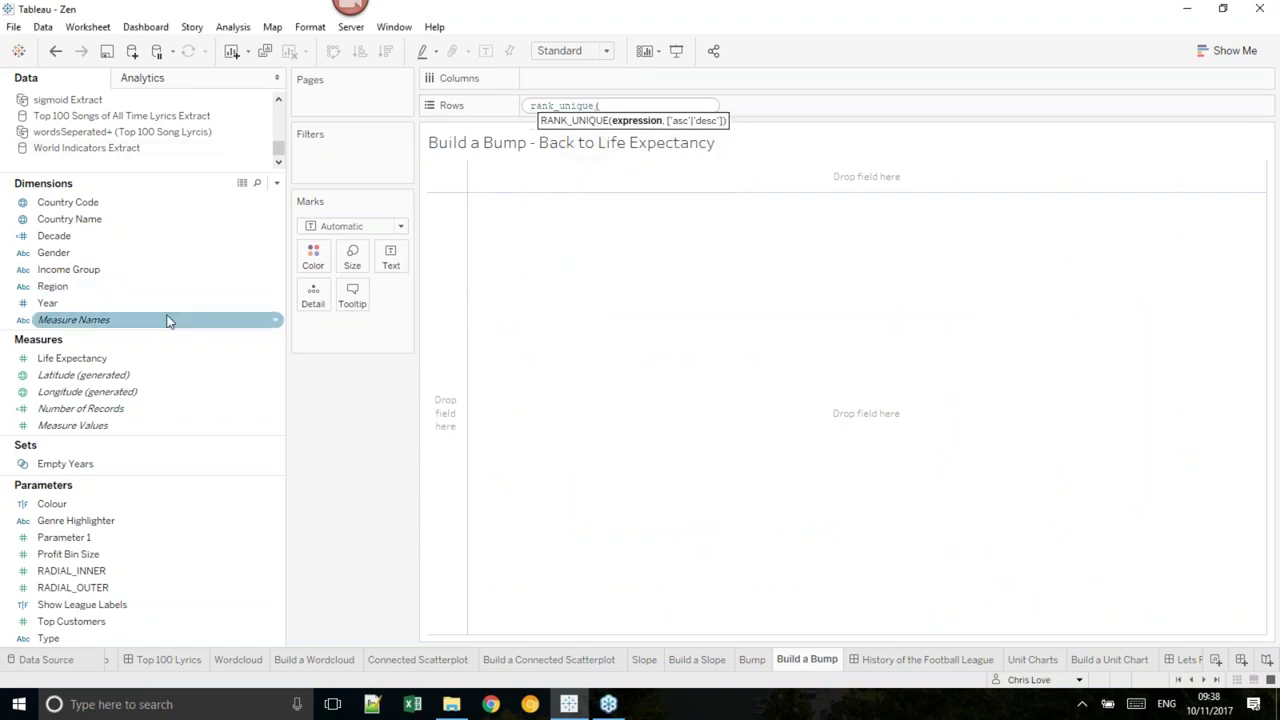
mouse_move(137, 360)
mouse_down()
mouse_move(722, 142)
mouse_move(682, 103)
mouse_up()
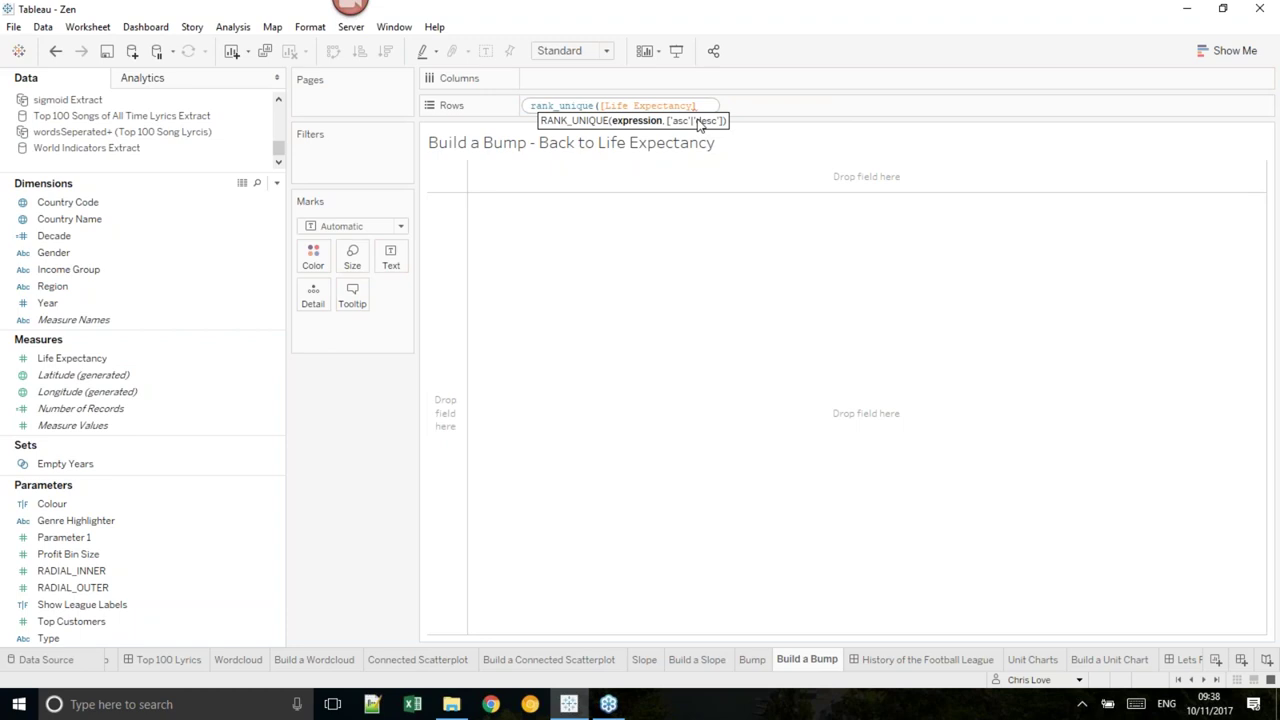
text(avg()
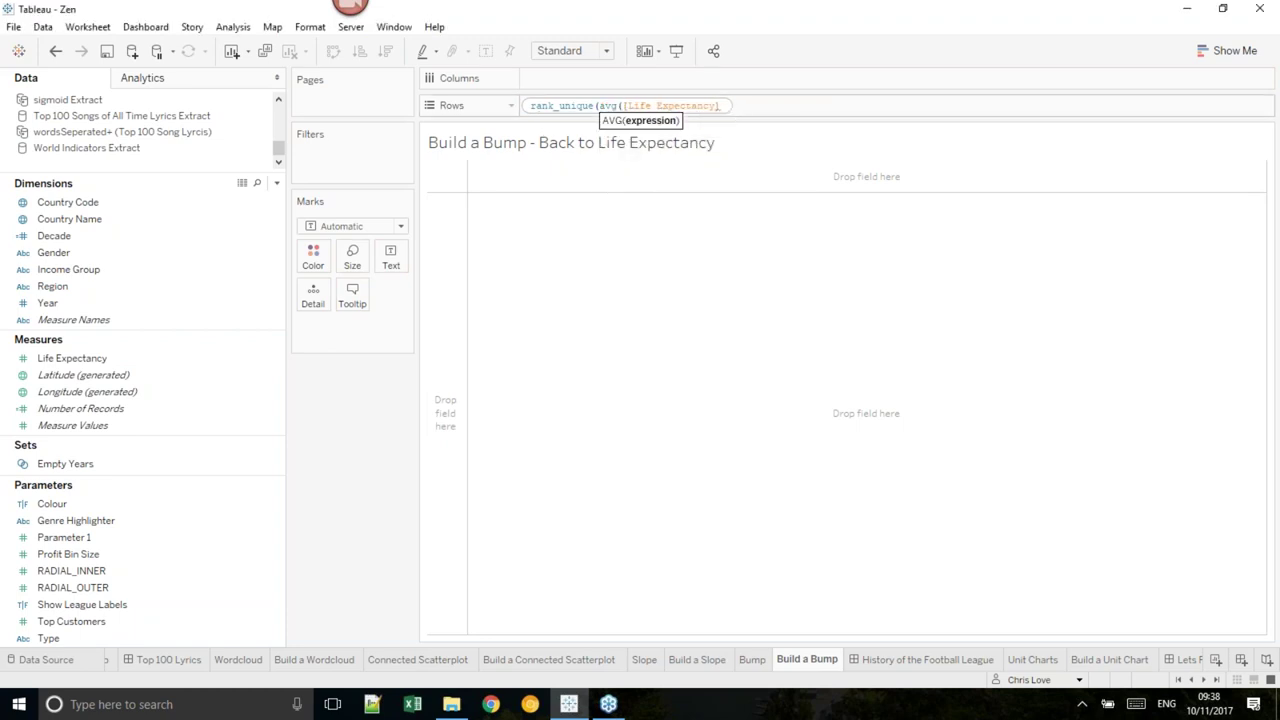
text()))
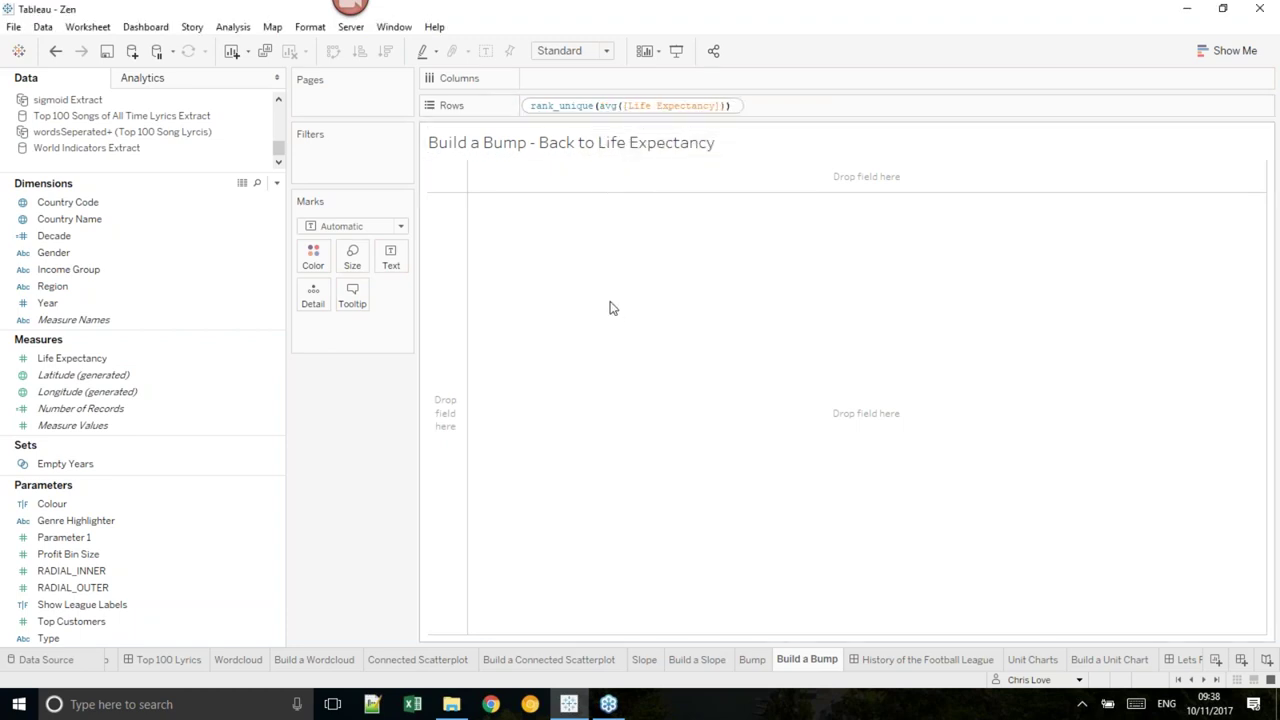
key(Return)
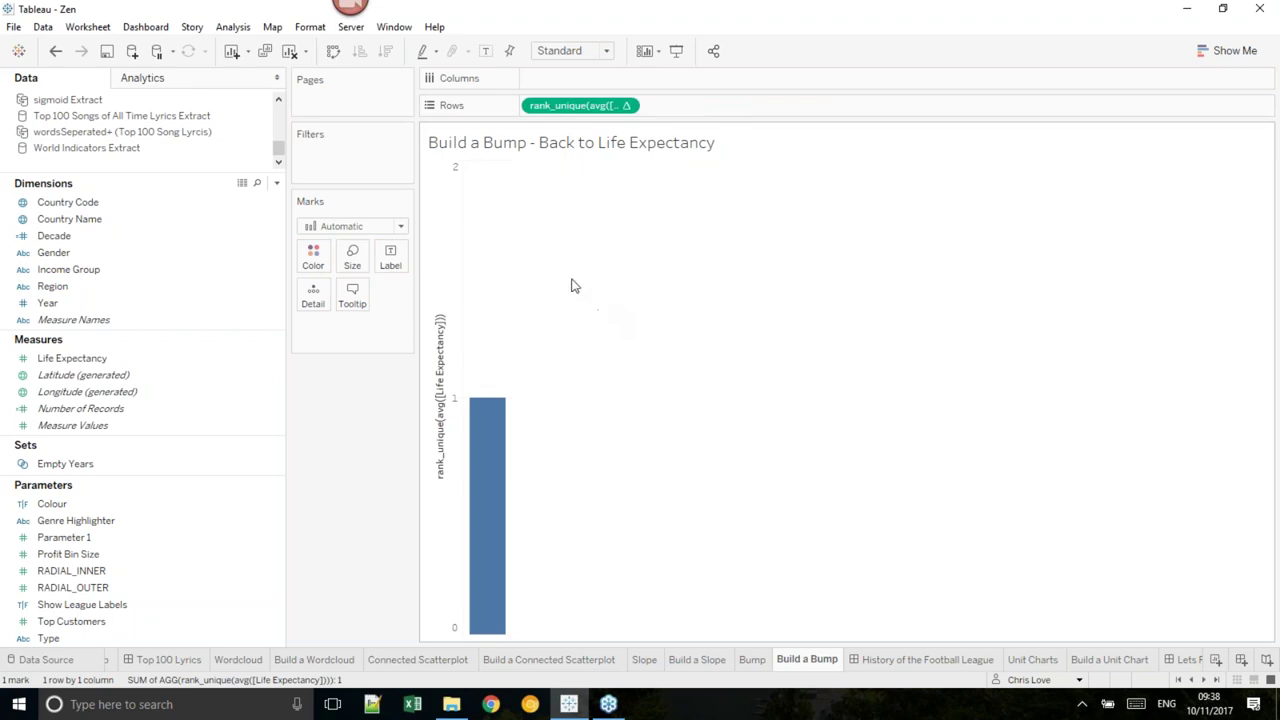
- Add Country Name to Detail and compute the life expectancy rank using Country Name
drag(69, 219, 356, 329)
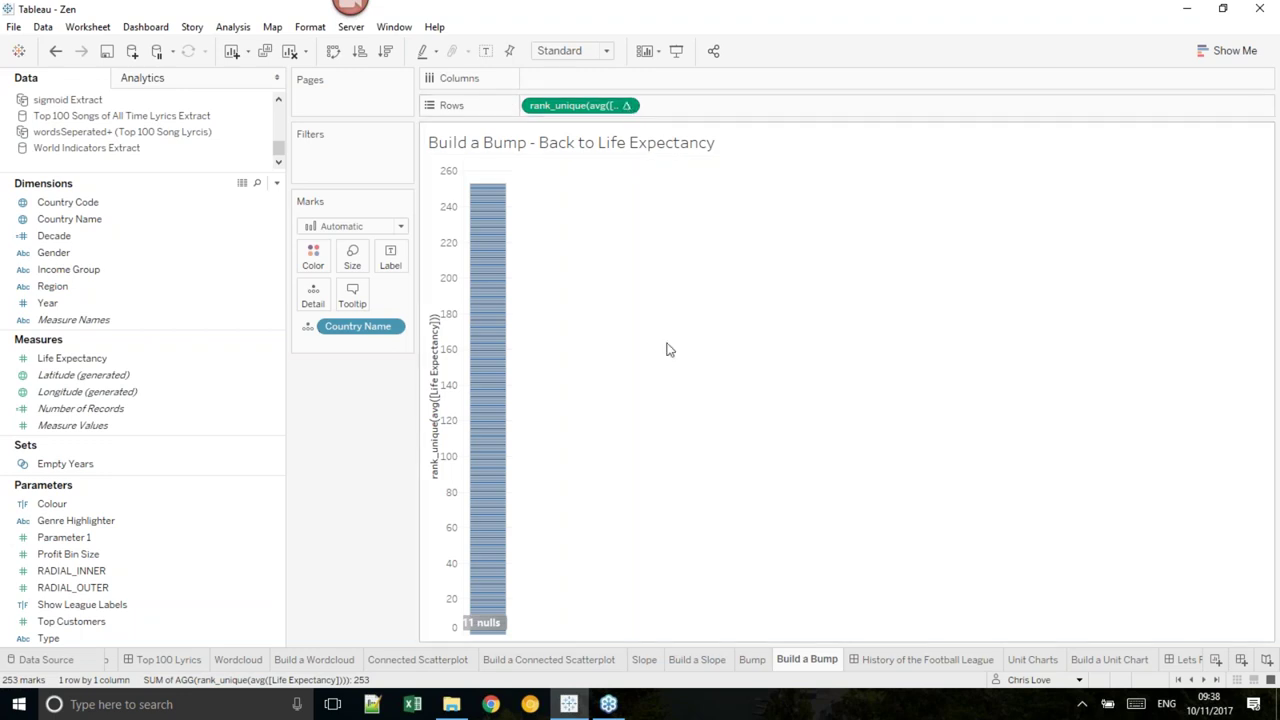
click(628, 108)
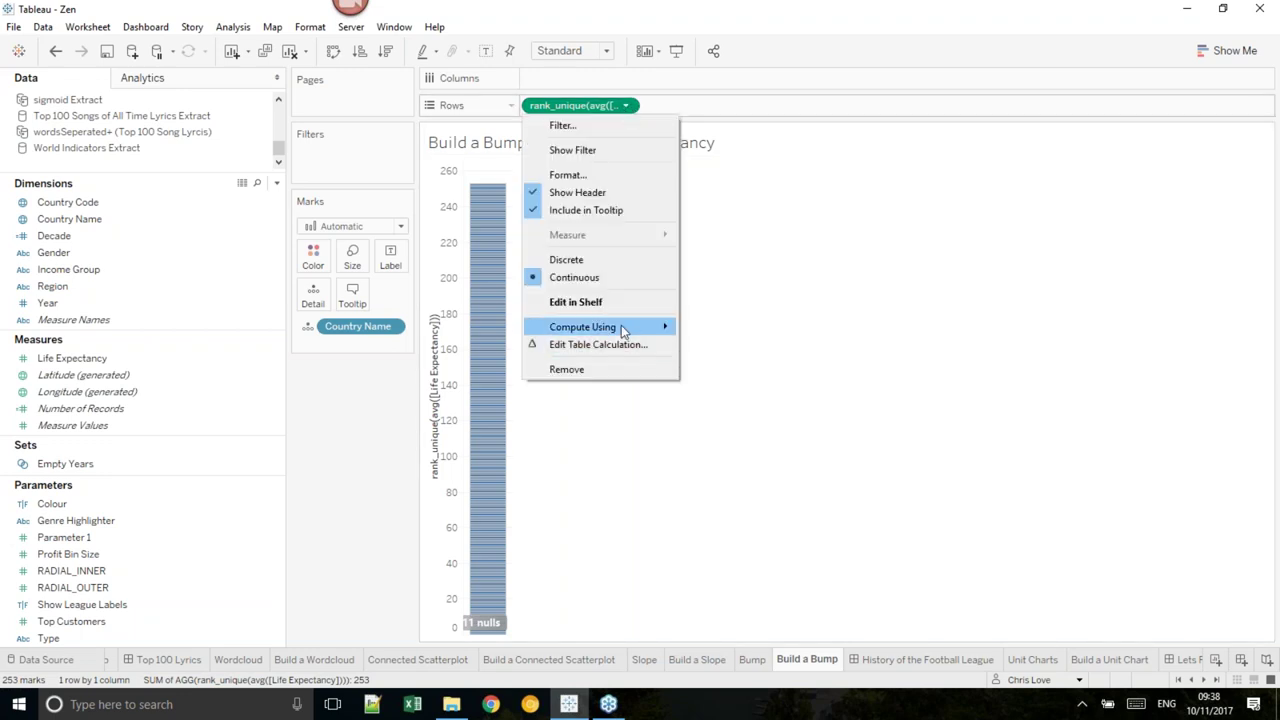
mouse_move(628, 331)
click(712, 348)
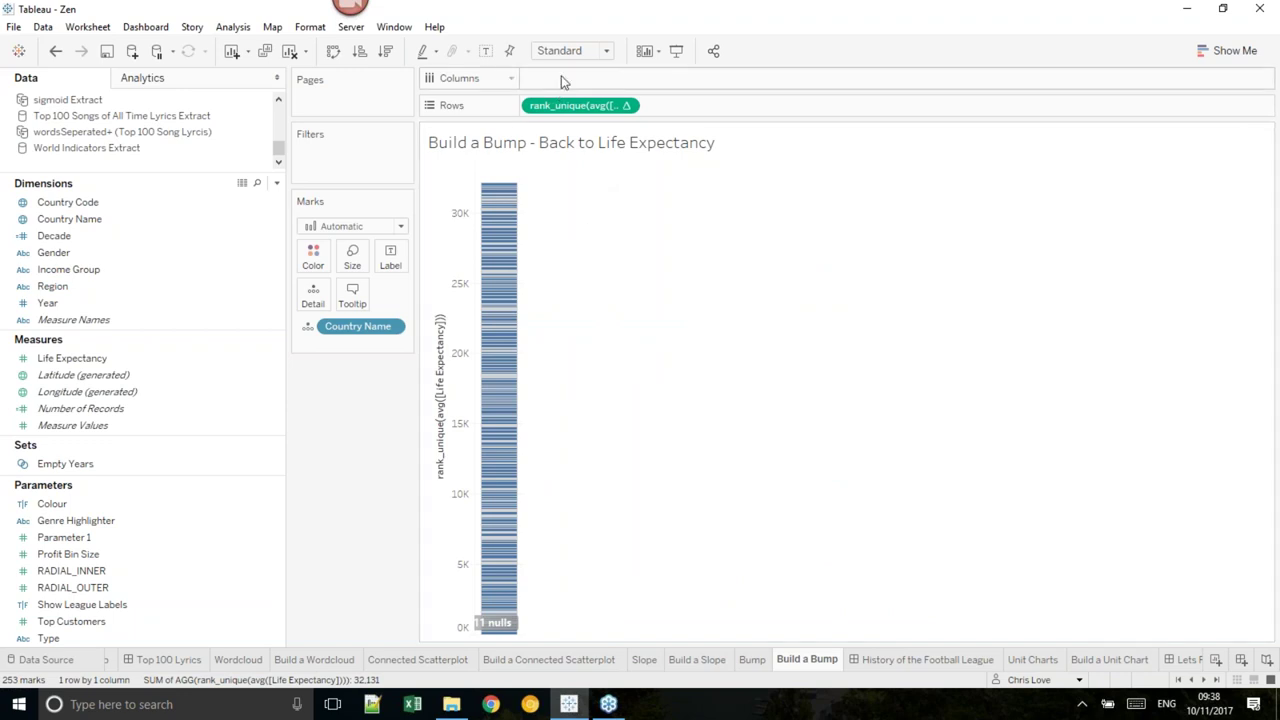
- Place Year on Columns and make it continuous
drag(137, 305, 623, 82)
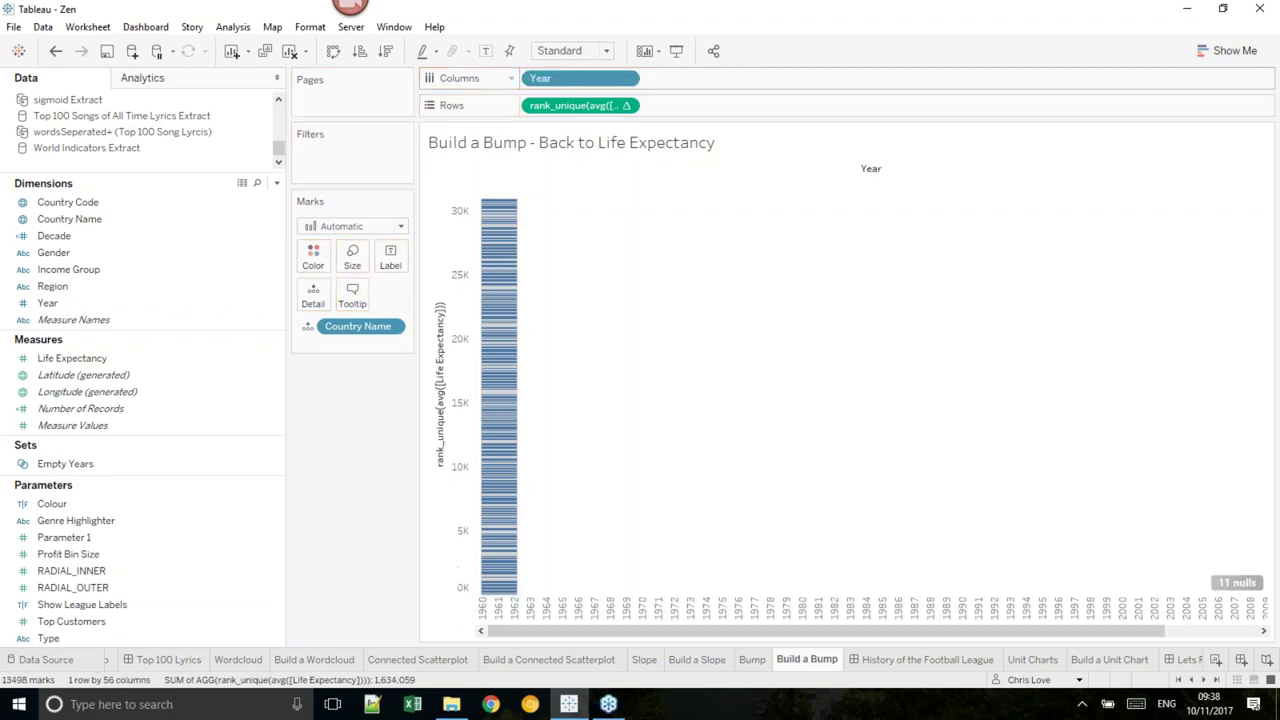
click(625, 78)
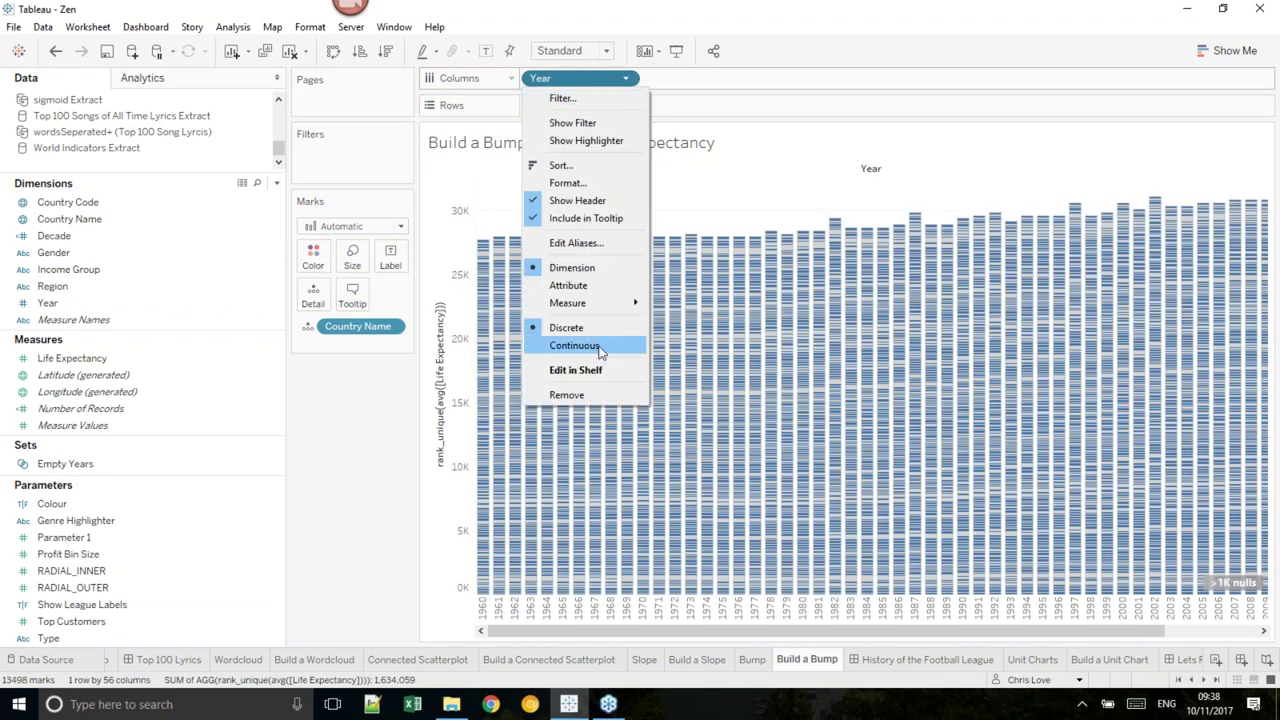
click(601, 346)
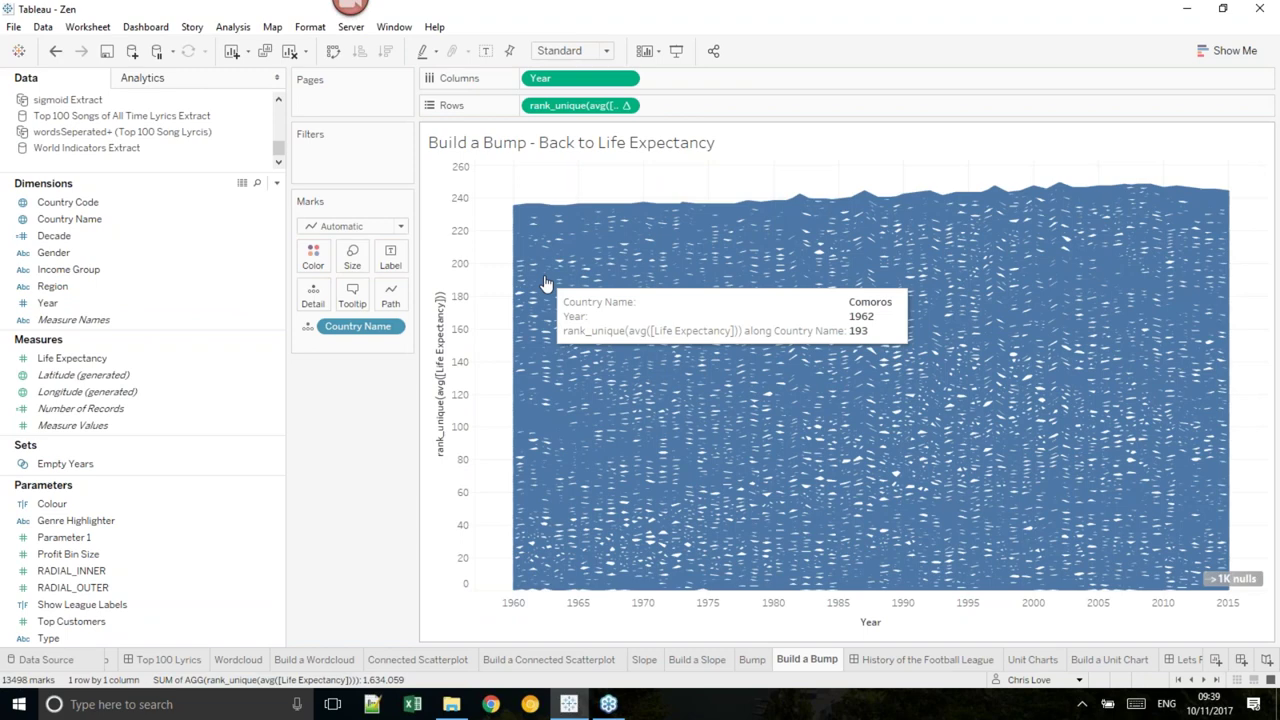
key(ctrl+z)
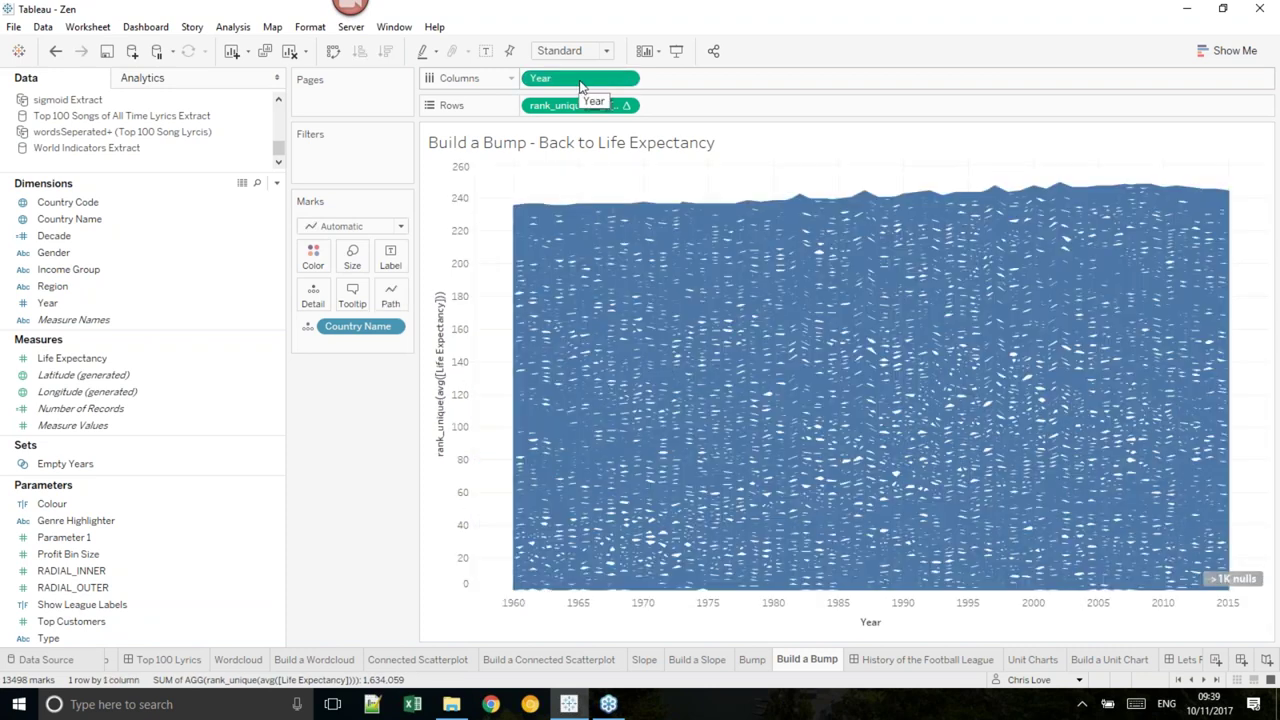
- Reverse the scale of the life expectancy rank axis
right_click(468, 226)
click(481, 233)
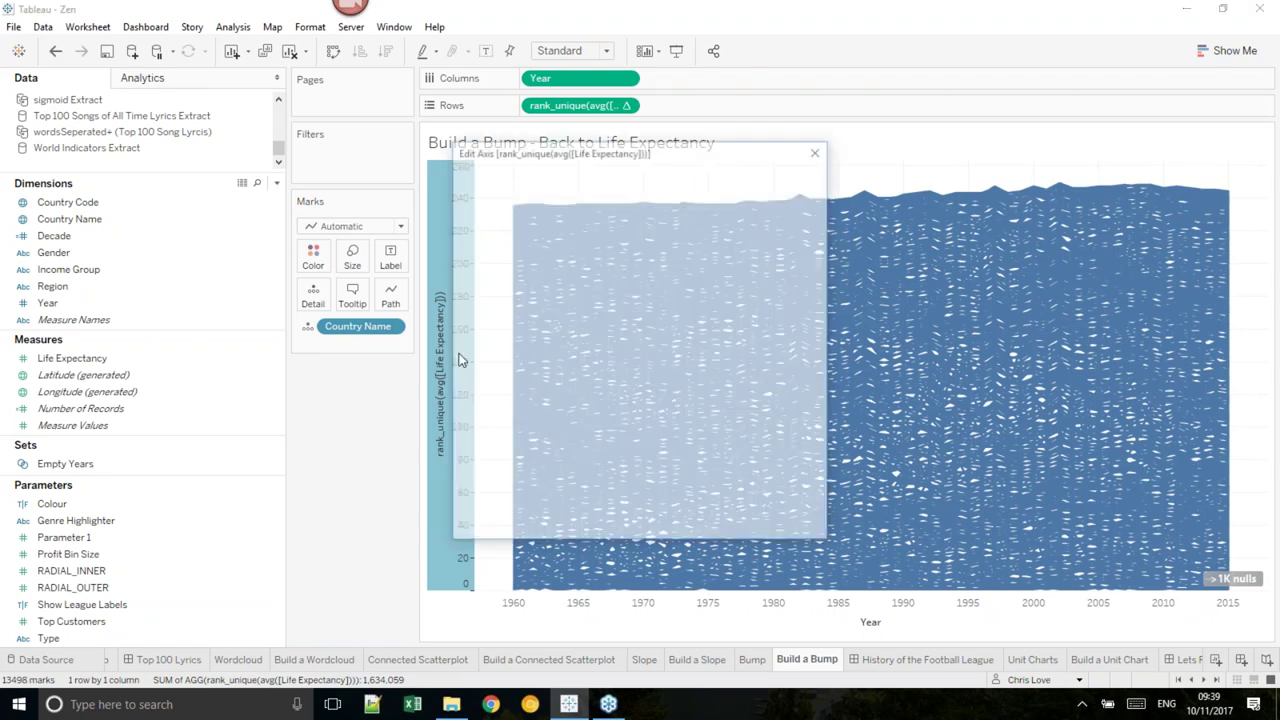
click(480, 406)
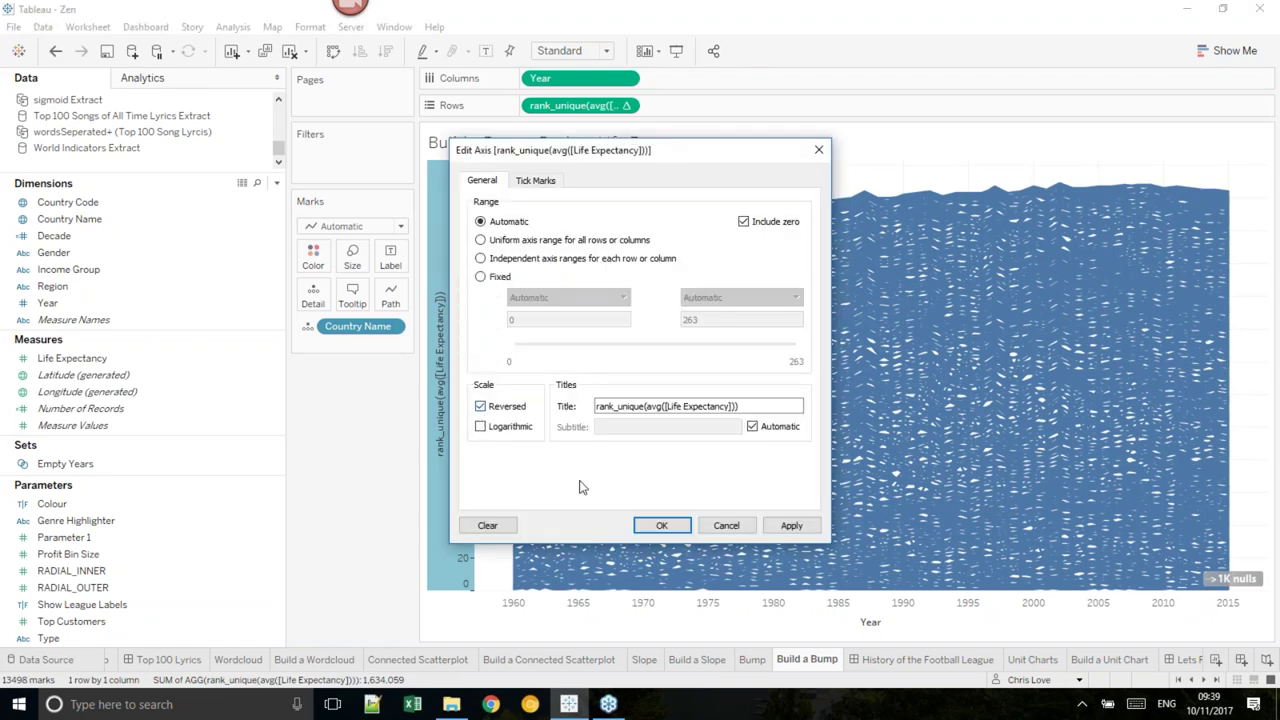
click(660, 525)
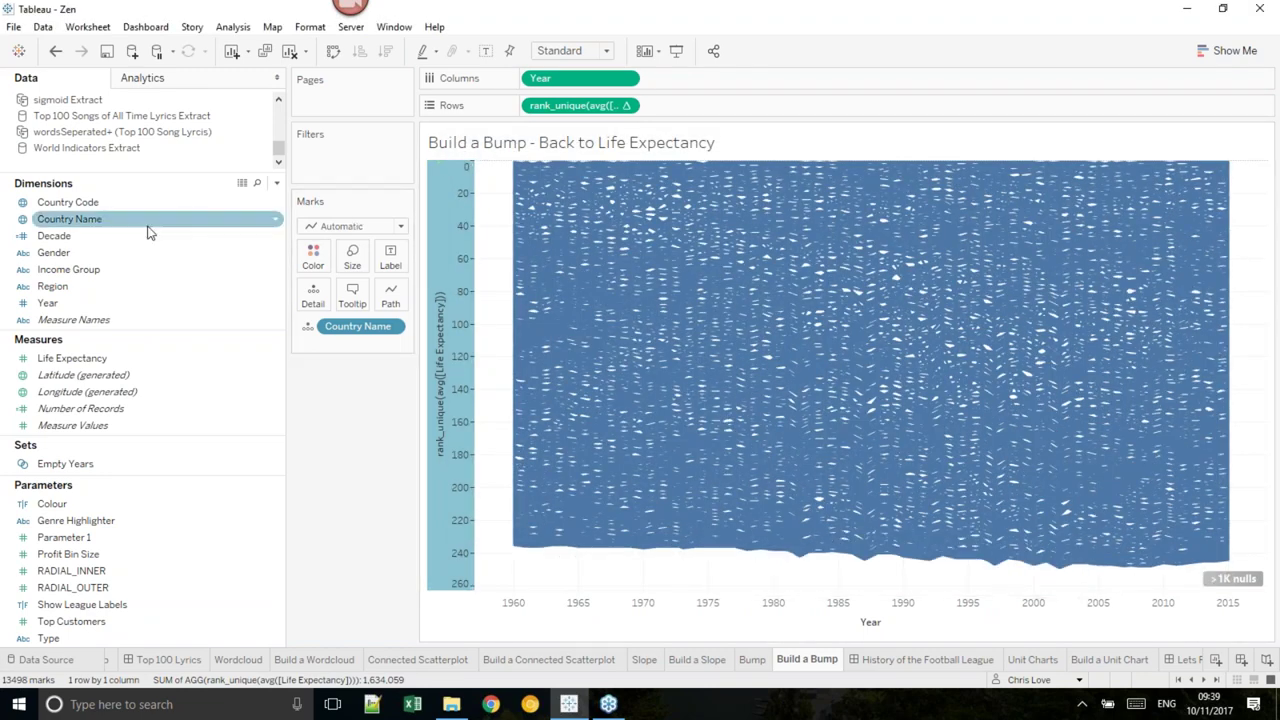
- Filter the bump chart by Region, keeping only Europe & Central Asia
click(106, 286)
drag(106, 286, 323, 160)
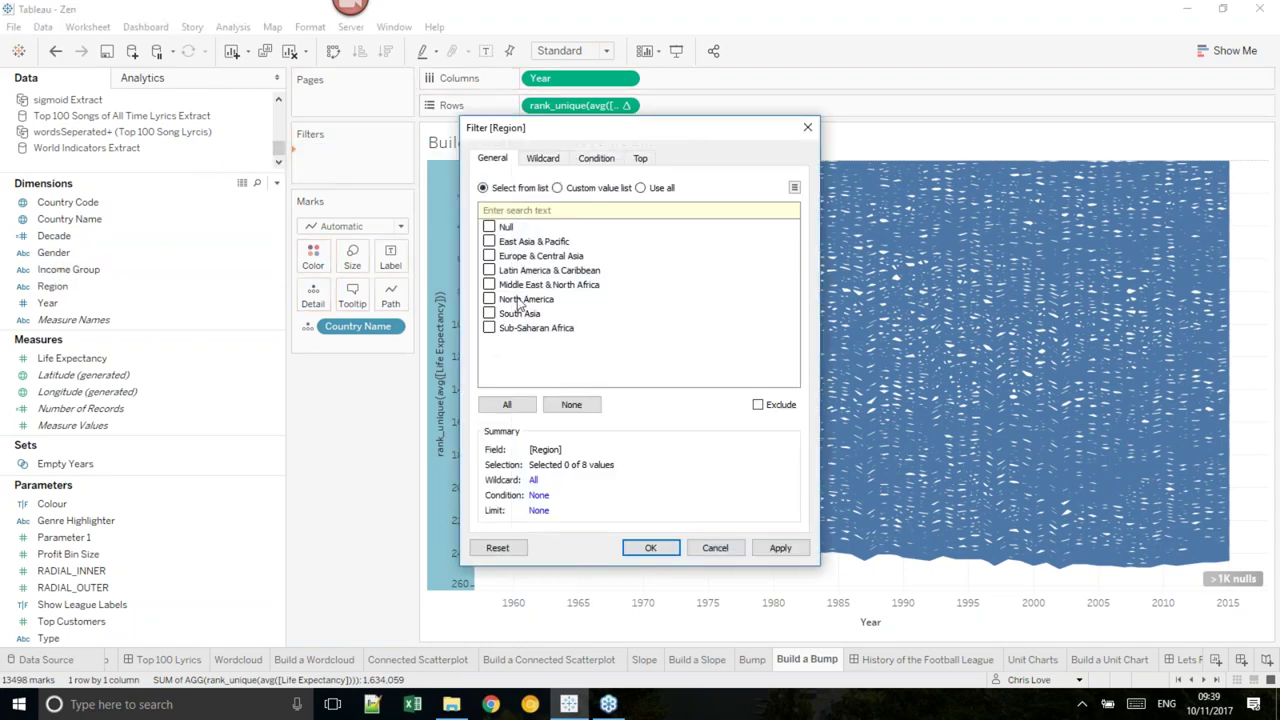
click(489, 256)
click(641, 547)
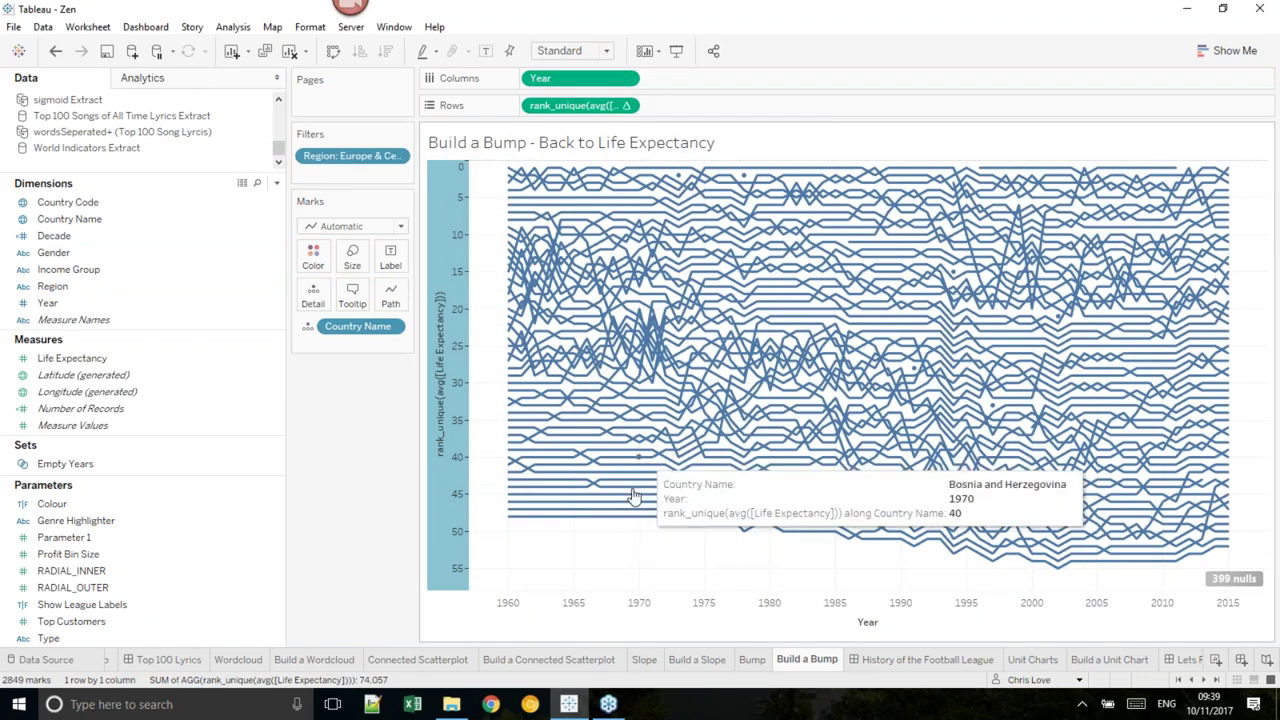
mouse_move(574, 522)
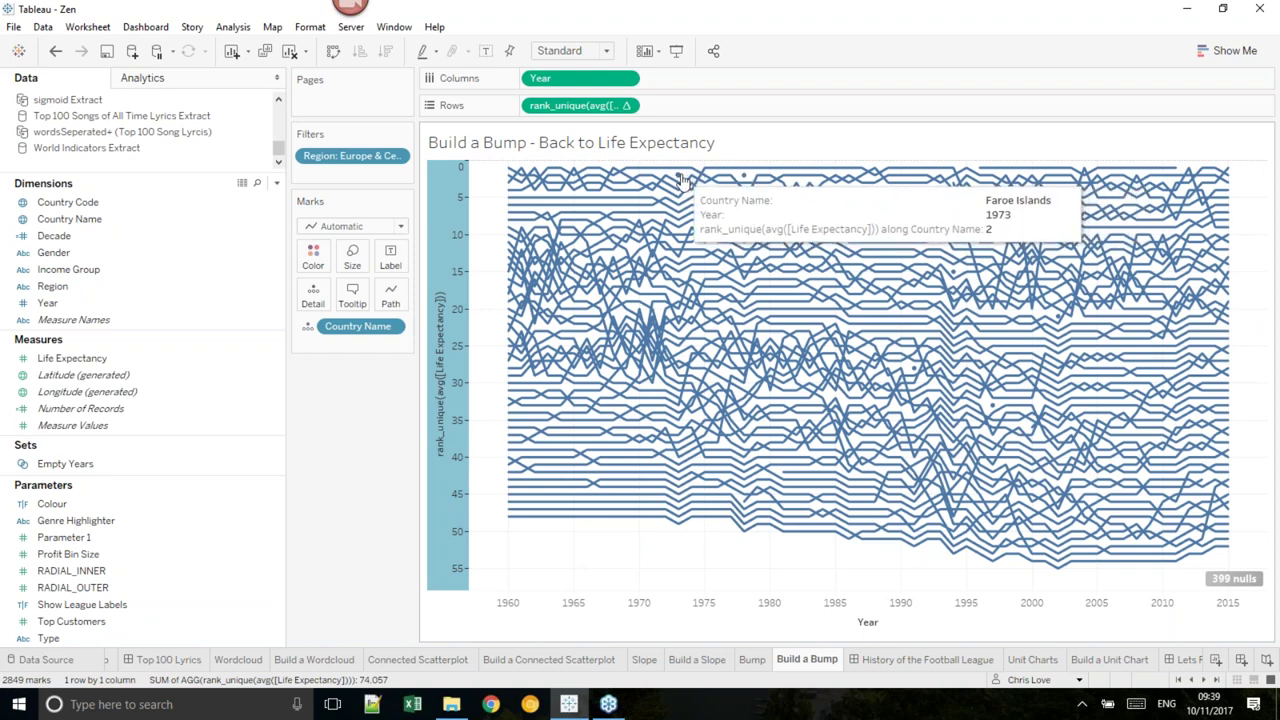
- Create a new worksheet with Country Name on Rows and the sum of Number of Records on Columns
right_click(825, 679)
click(878, 408)
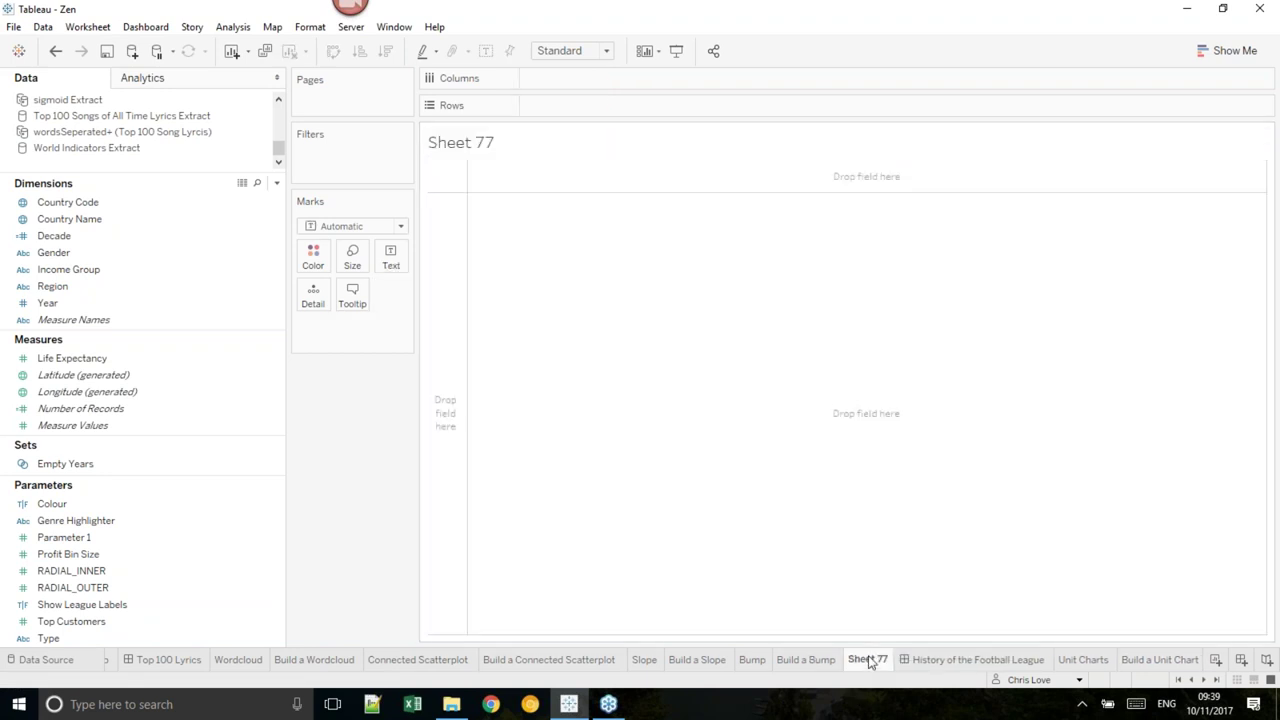
drag(51, 219, 430, 265)
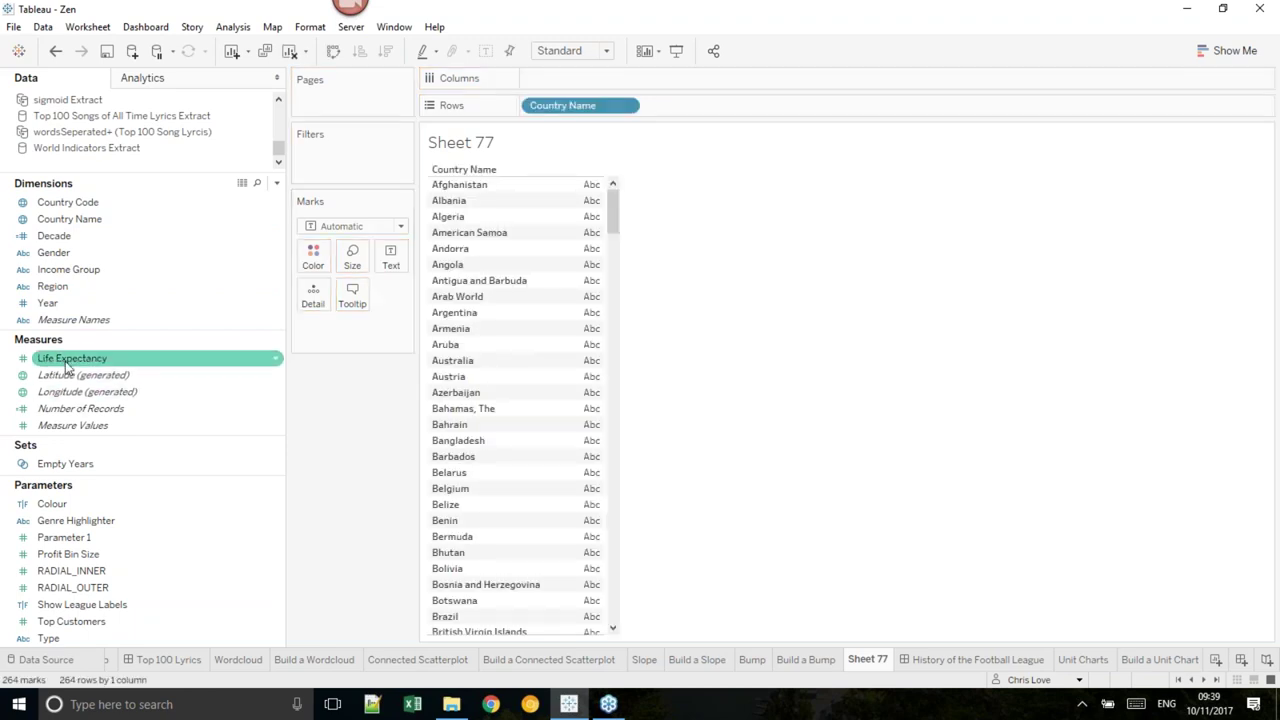
drag(65, 360, 625, 84)
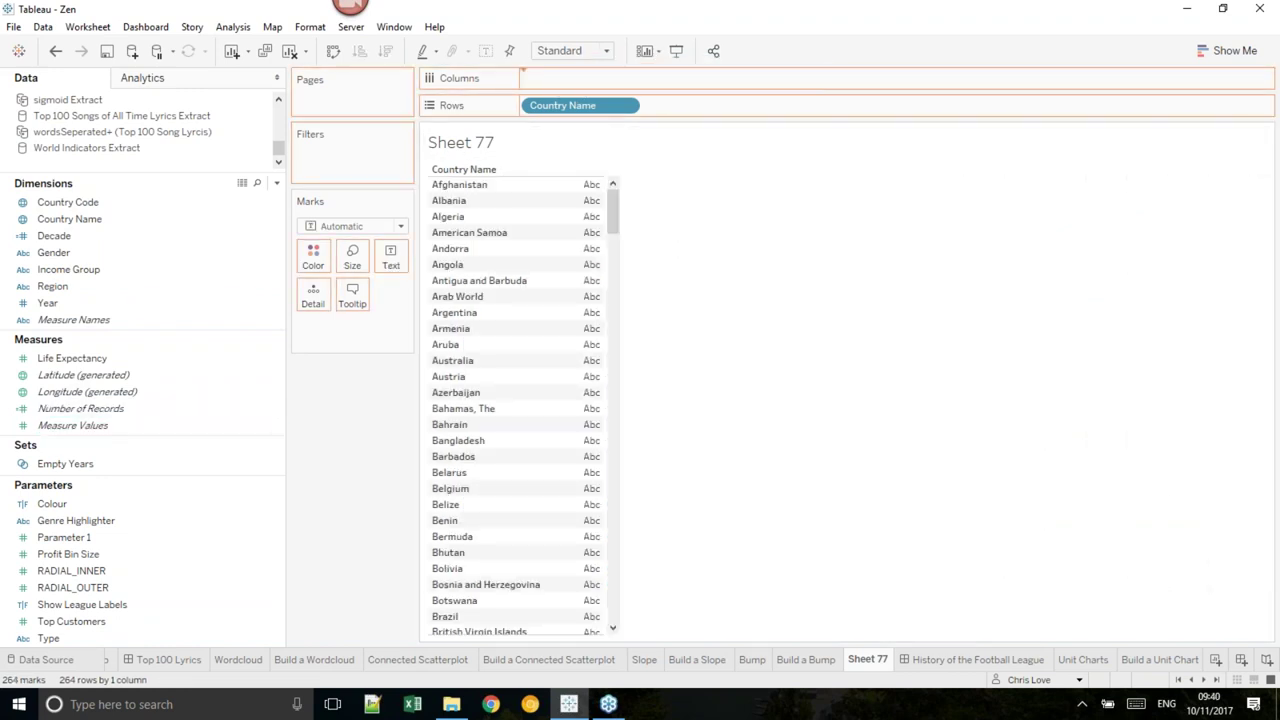
right_click(589, 106)
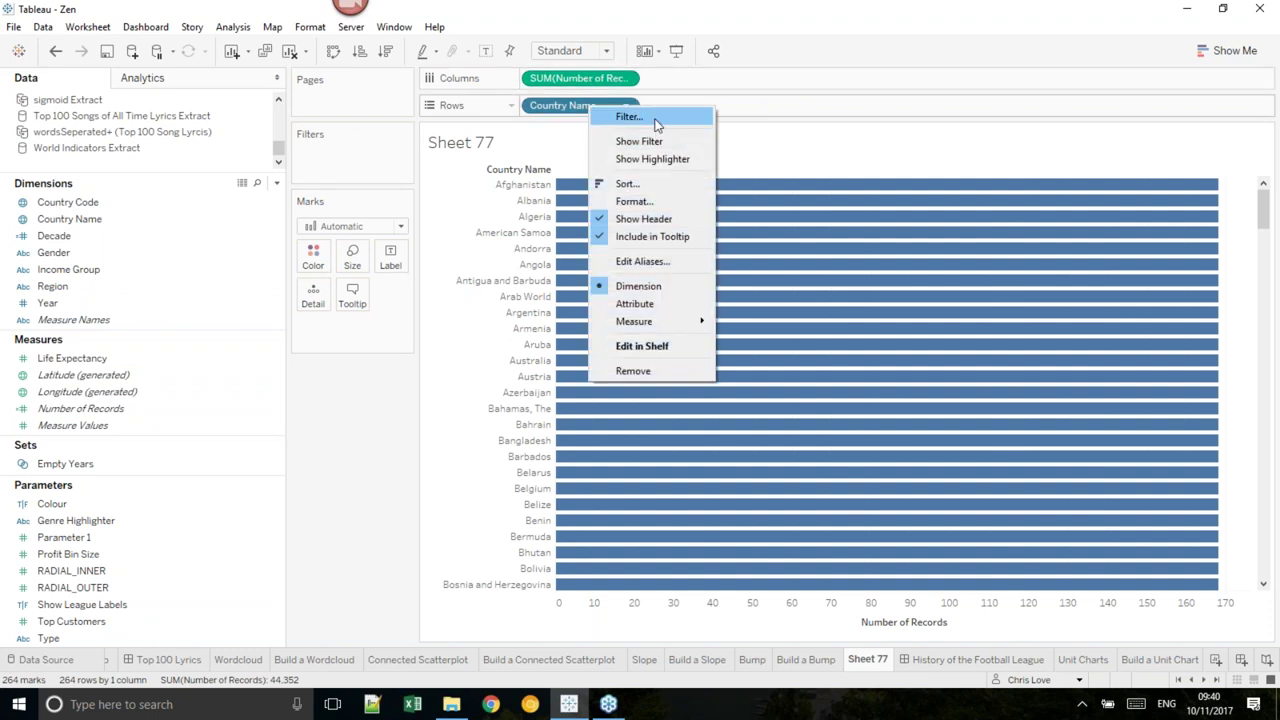
click(647, 91)
mouse_move(598, 79)
mouse_down()
mouse_move(377, 153)
mouse_move(605, 88)
mouse_up()
- Filter Life Expectancy to non-null values and sort the countries by Number of Records in descending order
drag(72, 358, 351, 163)
double_click(590, 251)
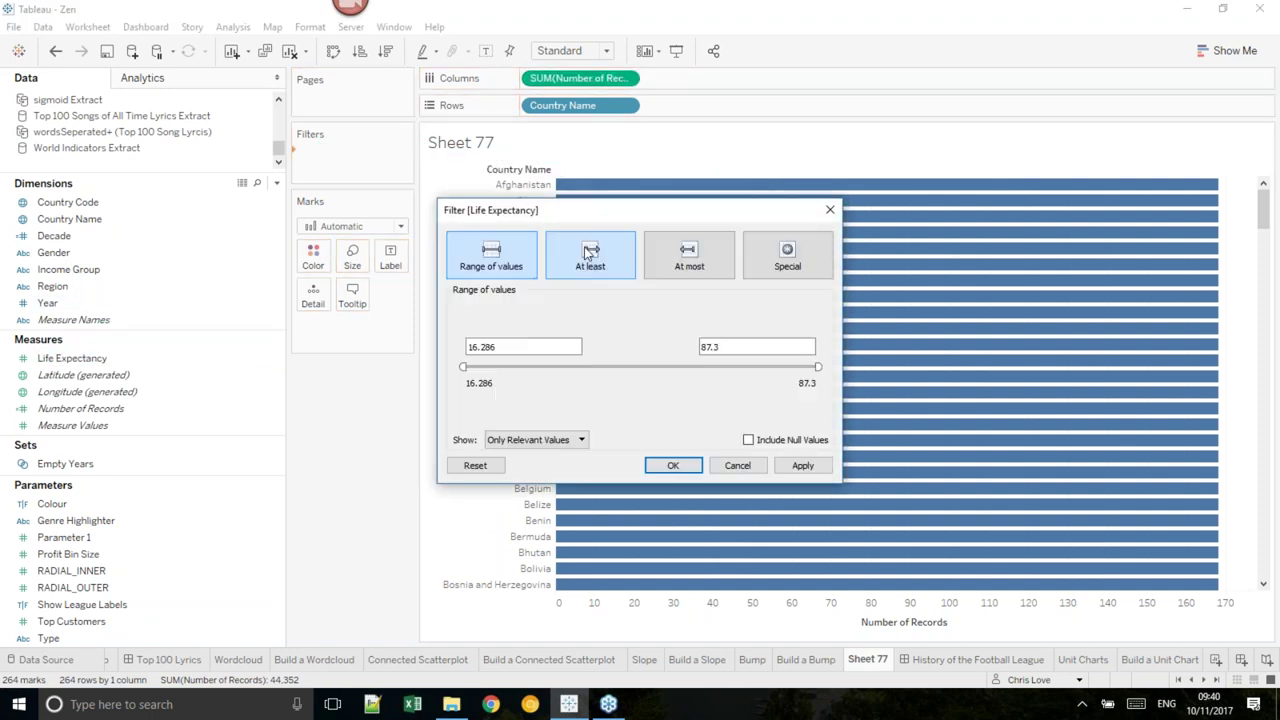
click(787, 256)
click(462, 330)
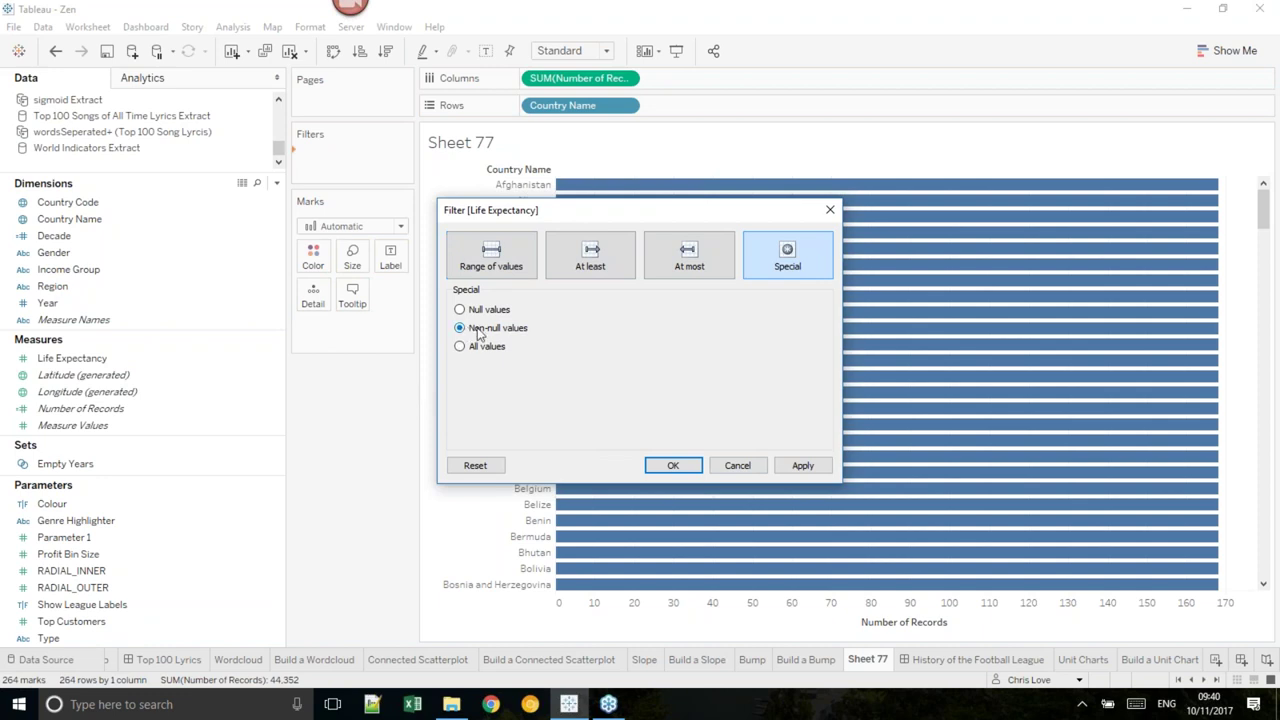
click(667, 466)
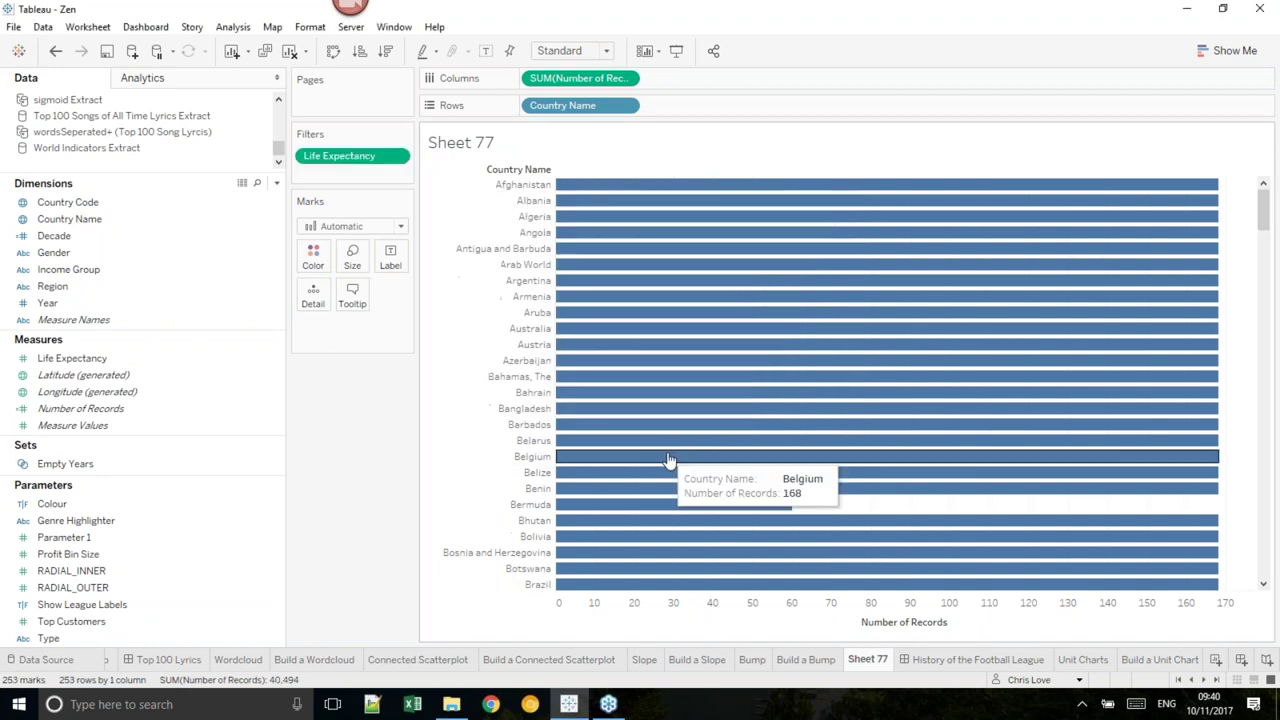
click(956, 622)
- Create an excluding set named Empties with NULLS from the countries with incomplete records, Israel through Isle of Man
scroll(1010, 380, down, 10)
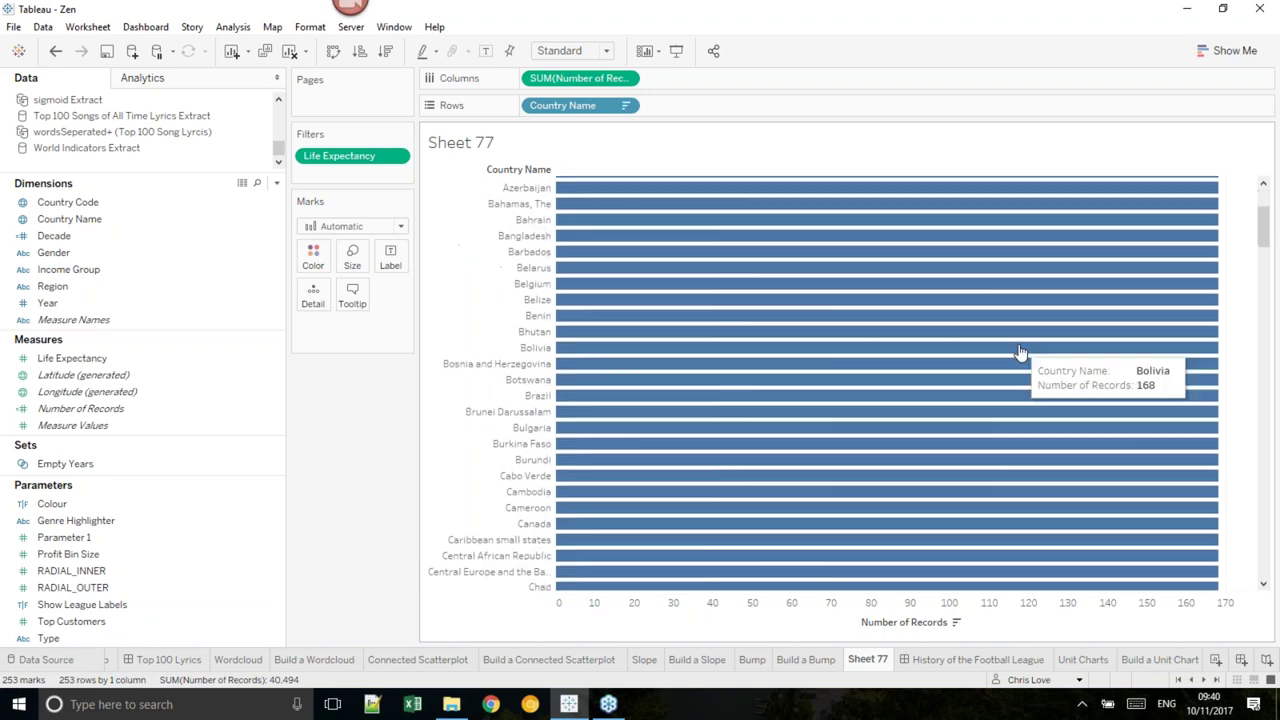
scroll(1001, 420, down, 15)
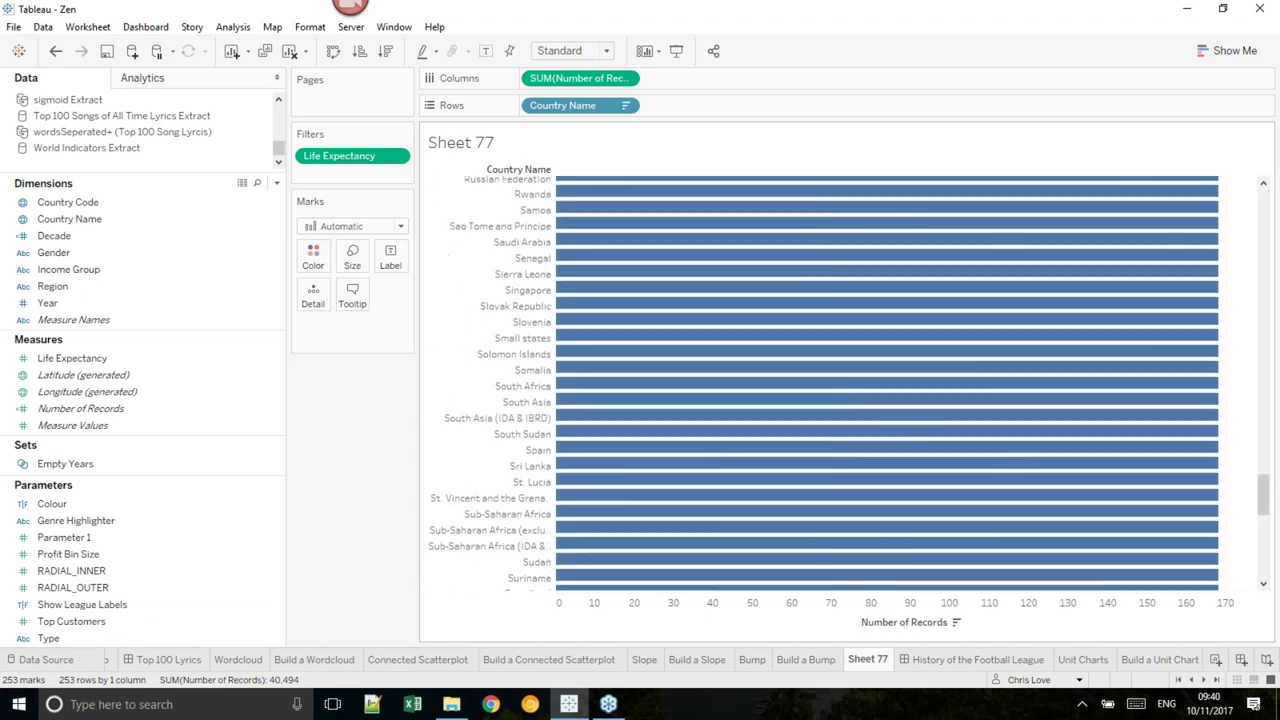
drag(1203, 321, 568, 637)
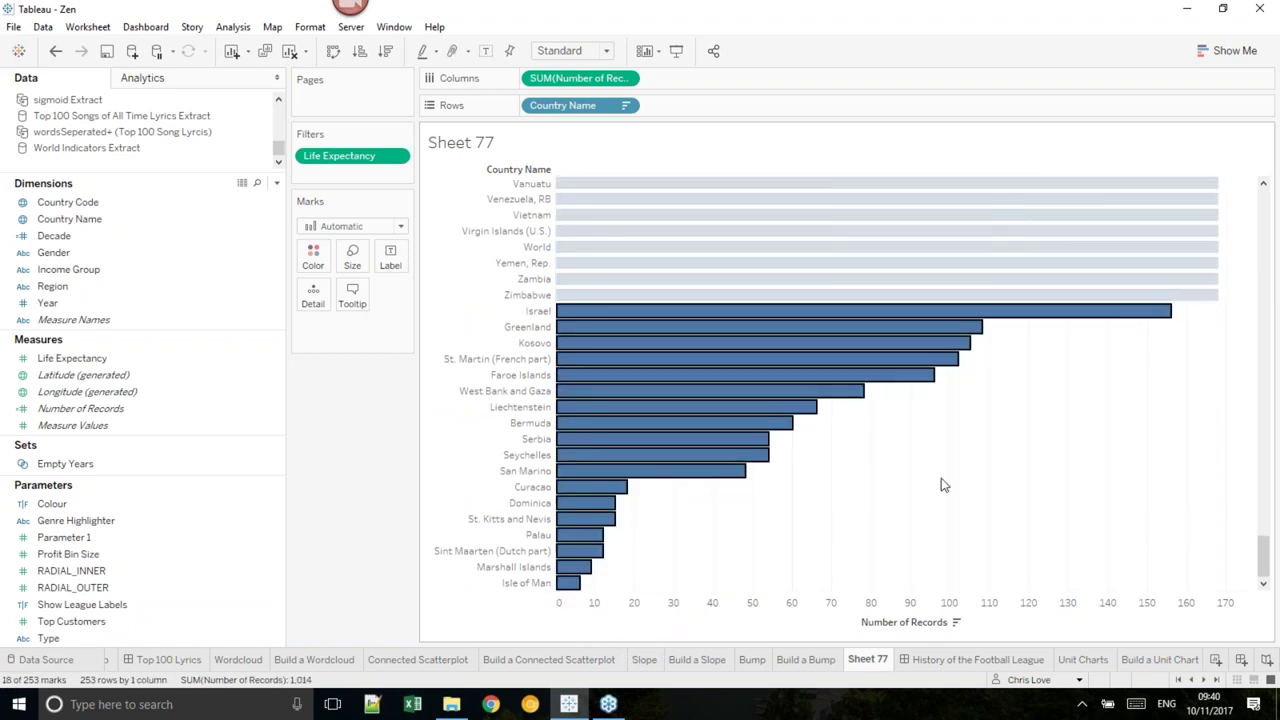
right_click(889, 333)
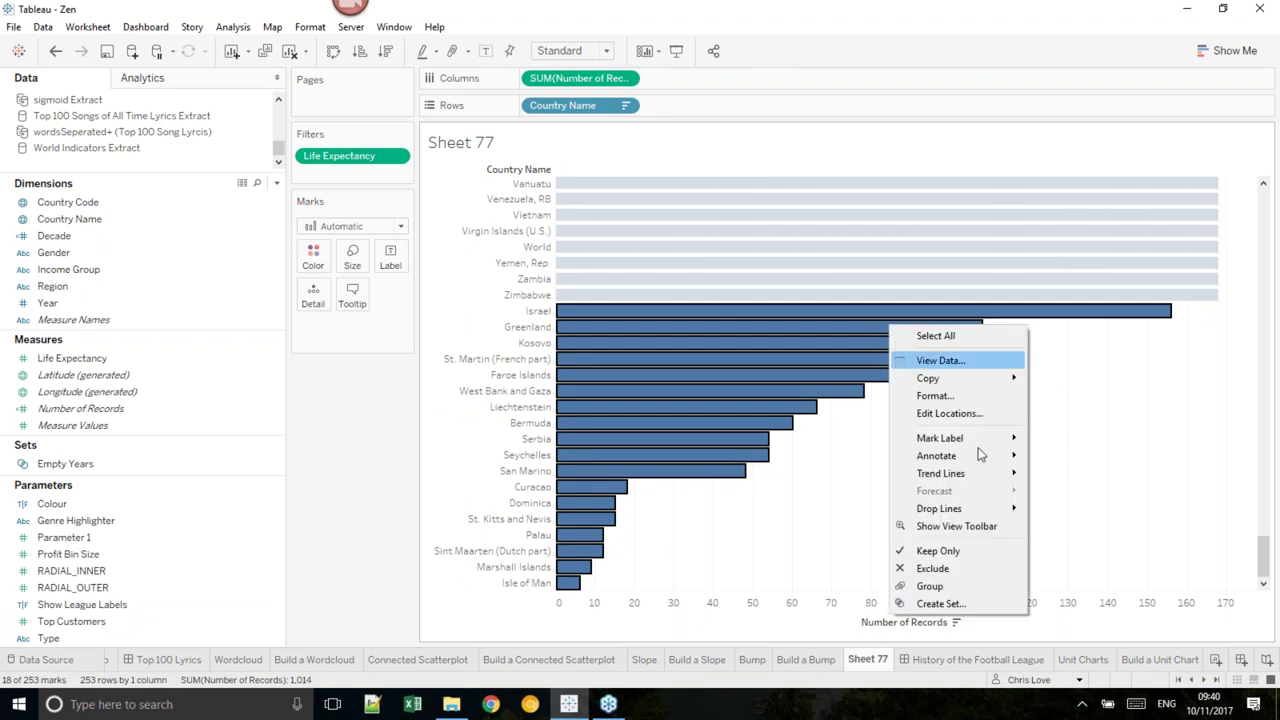
click(1012, 608)
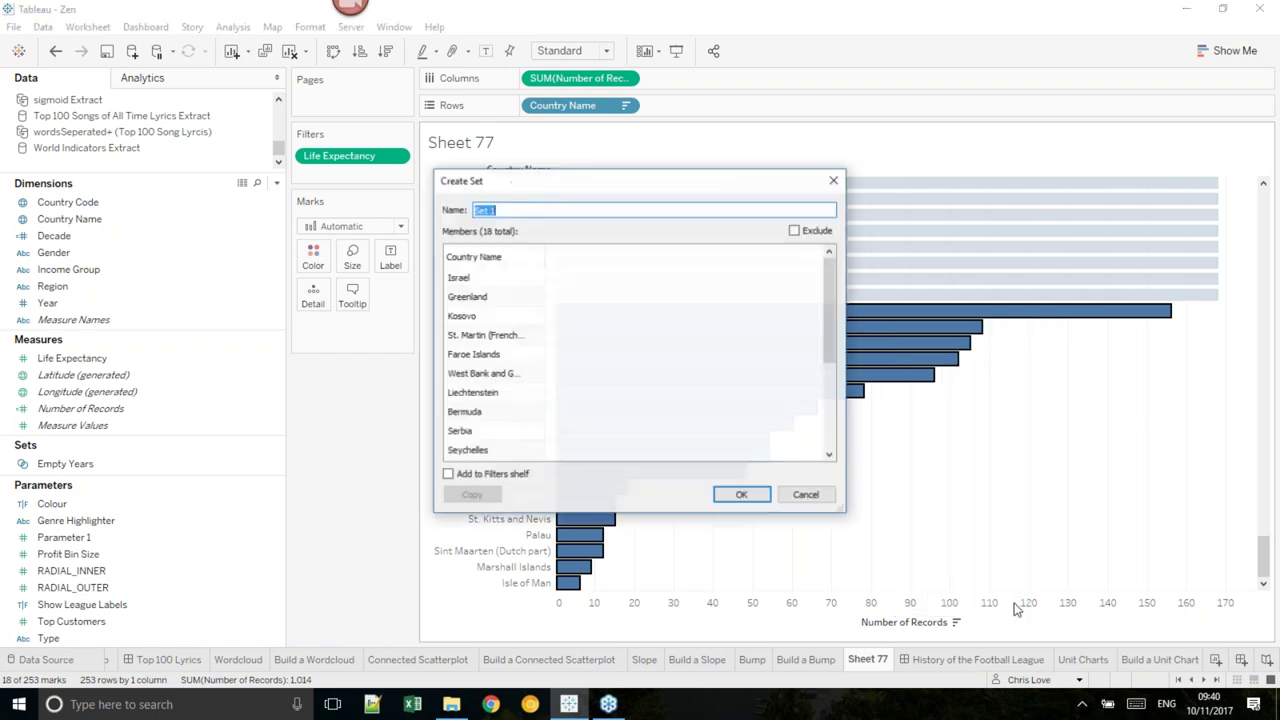
click(795, 231)
double_click(480, 210)
text(Empties with NULLS)
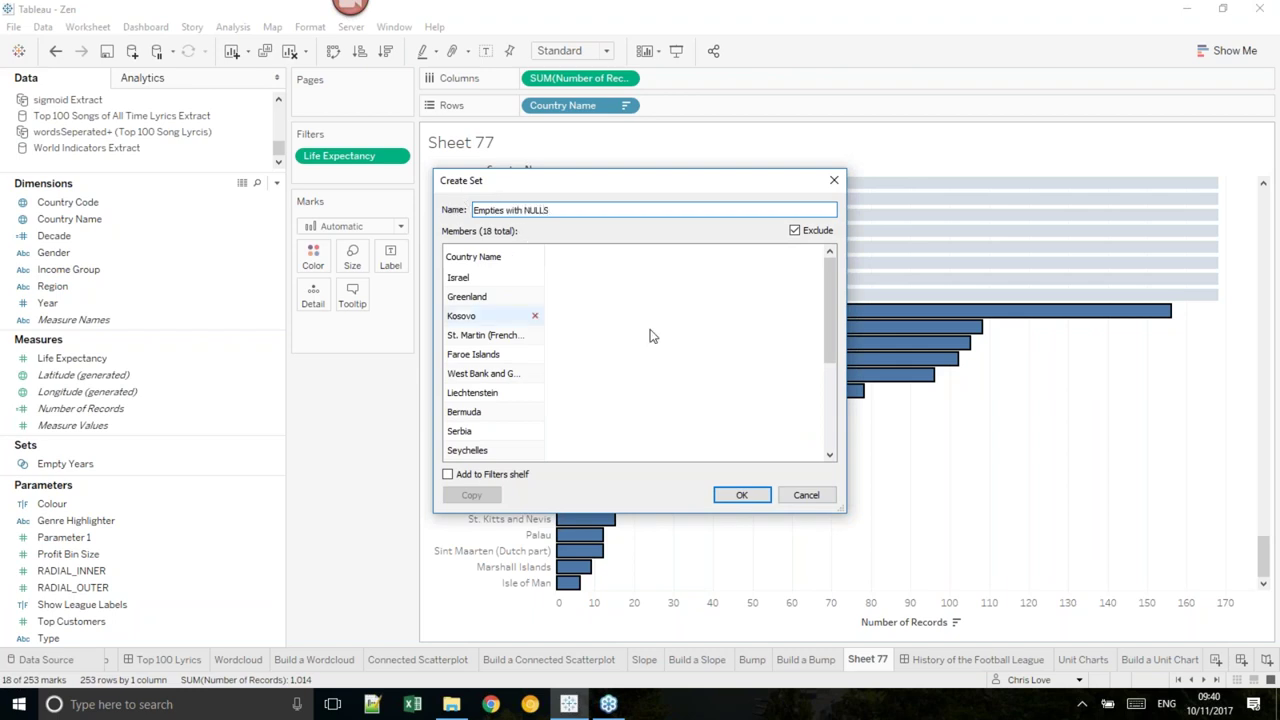
click(742, 495)
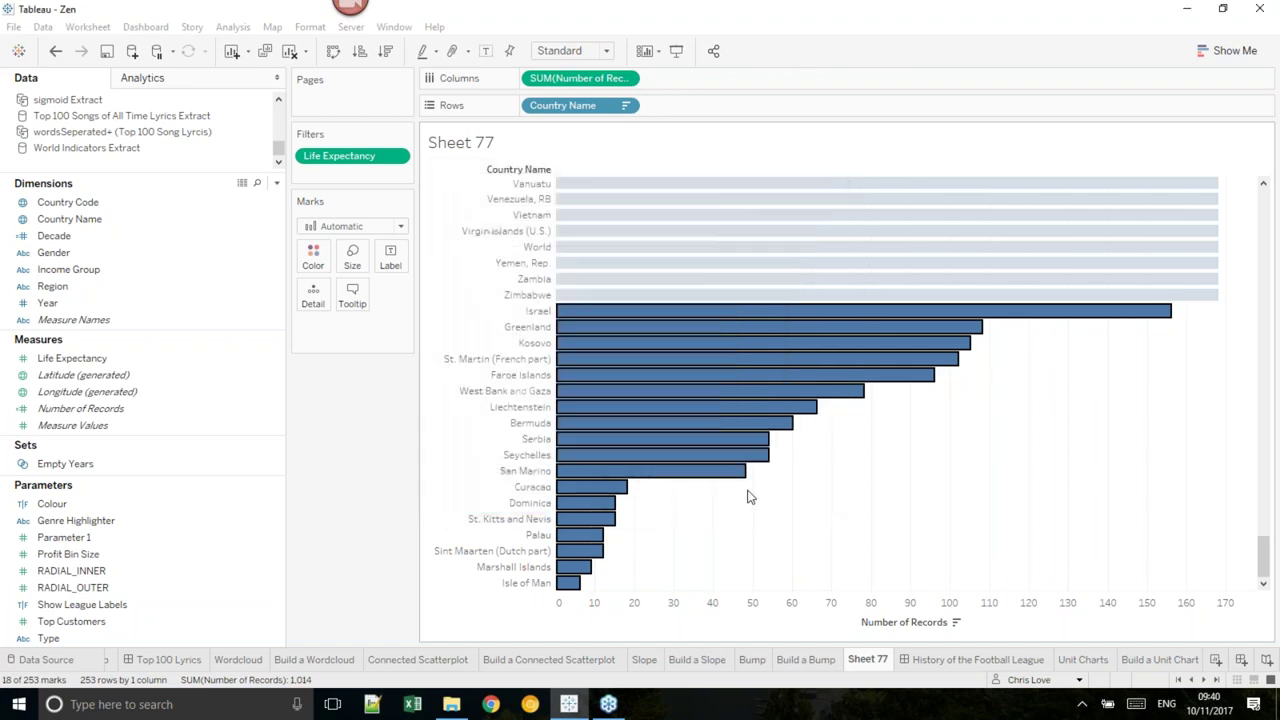
- On the Build a Bump sheet, filter the chart with the Empties with NULLS set
click(806, 659)
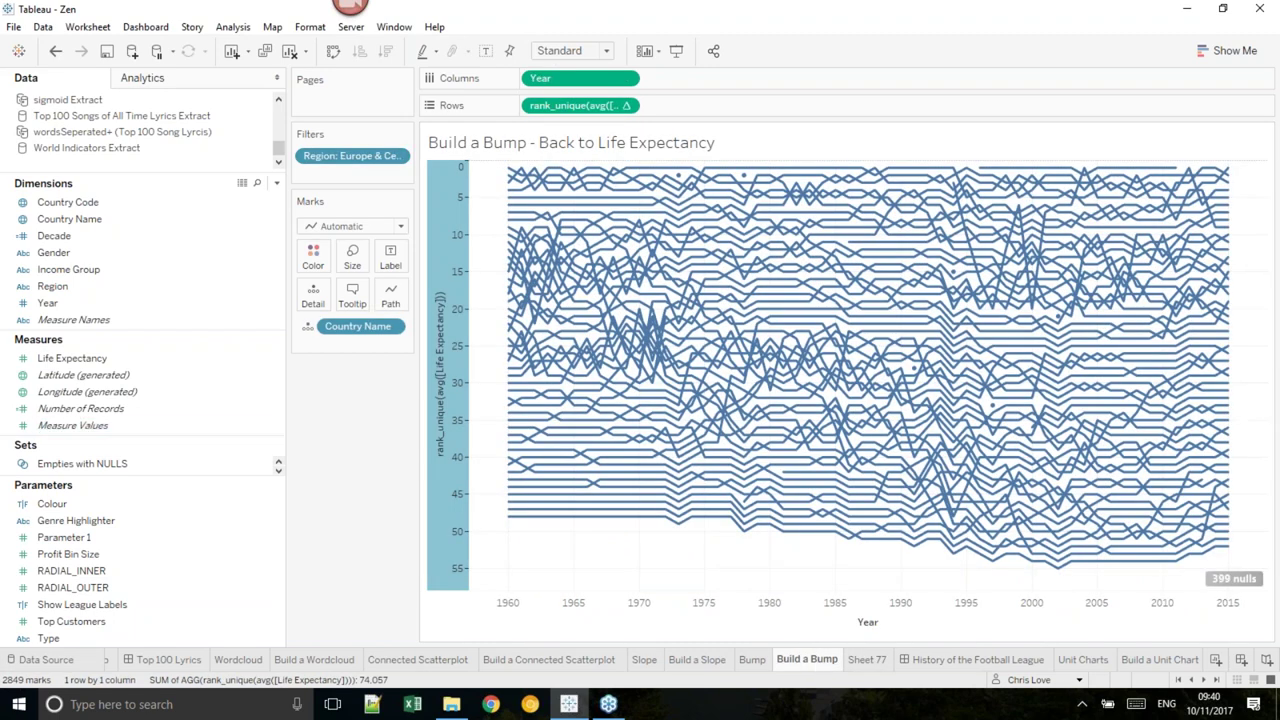
click(130, 467)
drag(128, 470, 380, 183)
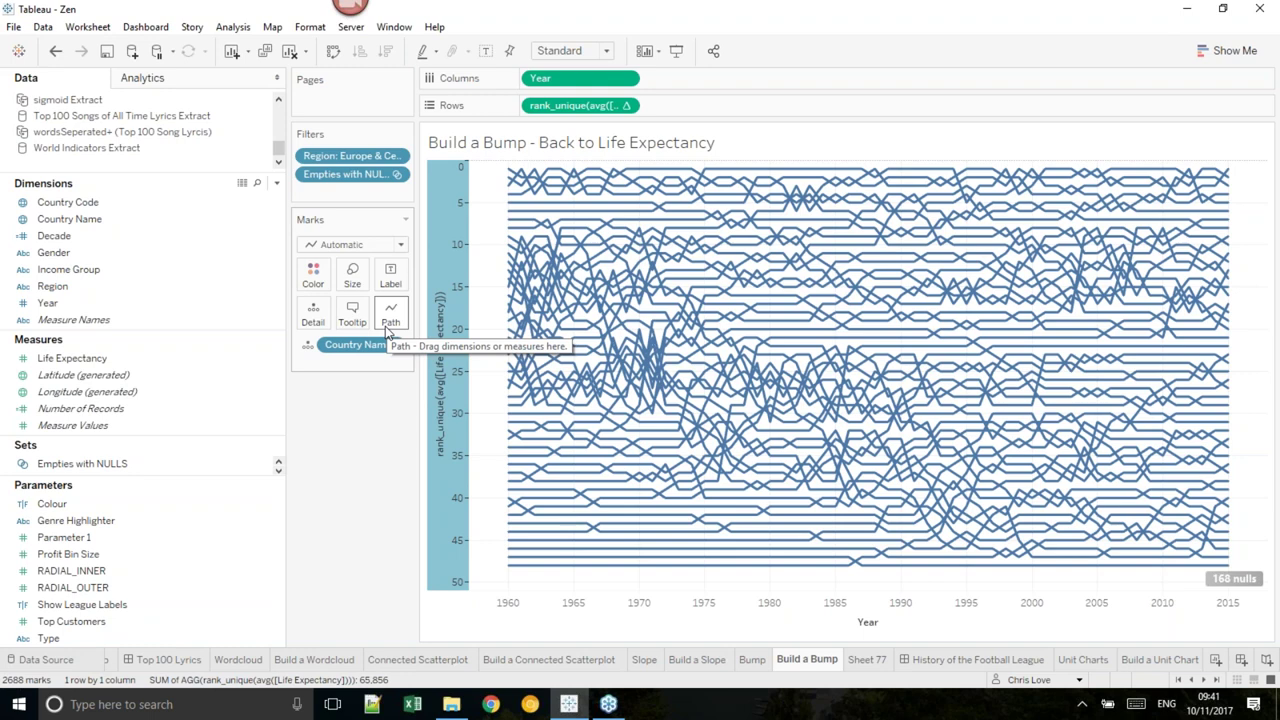
- Examine the History of the Football League dashboard through to its last seasons and the finished Unit Charts sheet
click(970, 660)
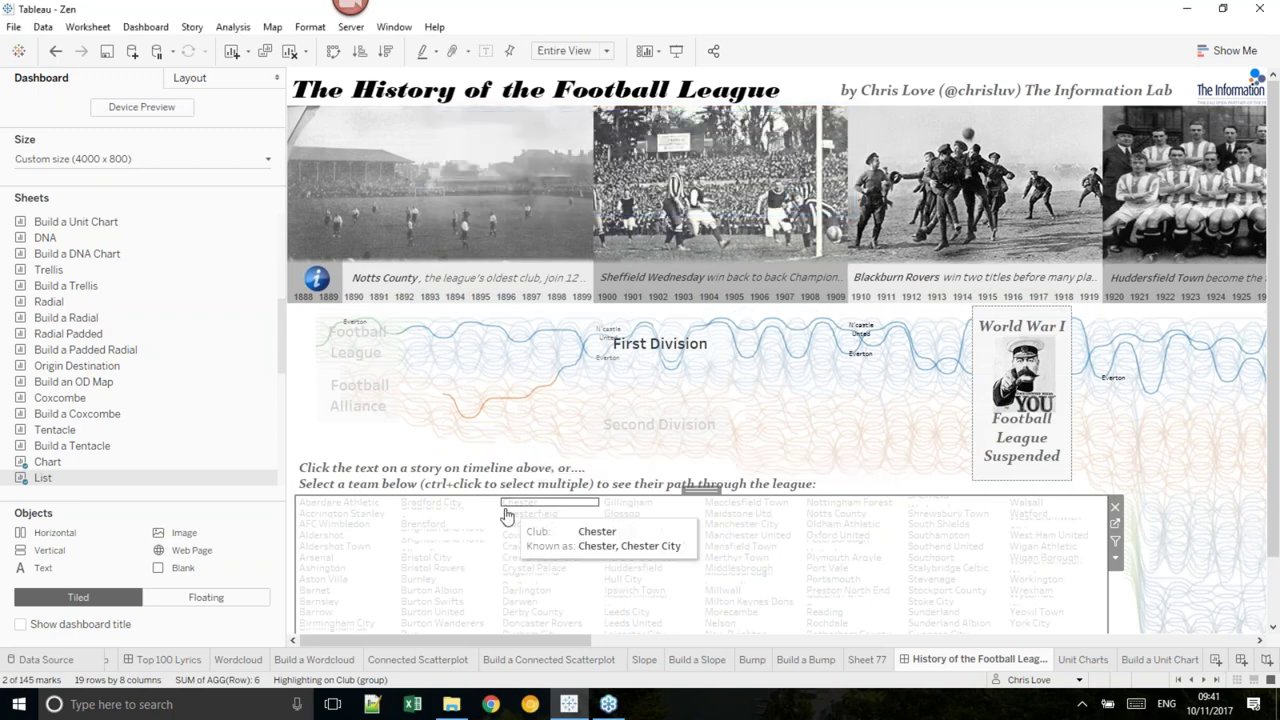
drag(554, 643, 1230, 652)
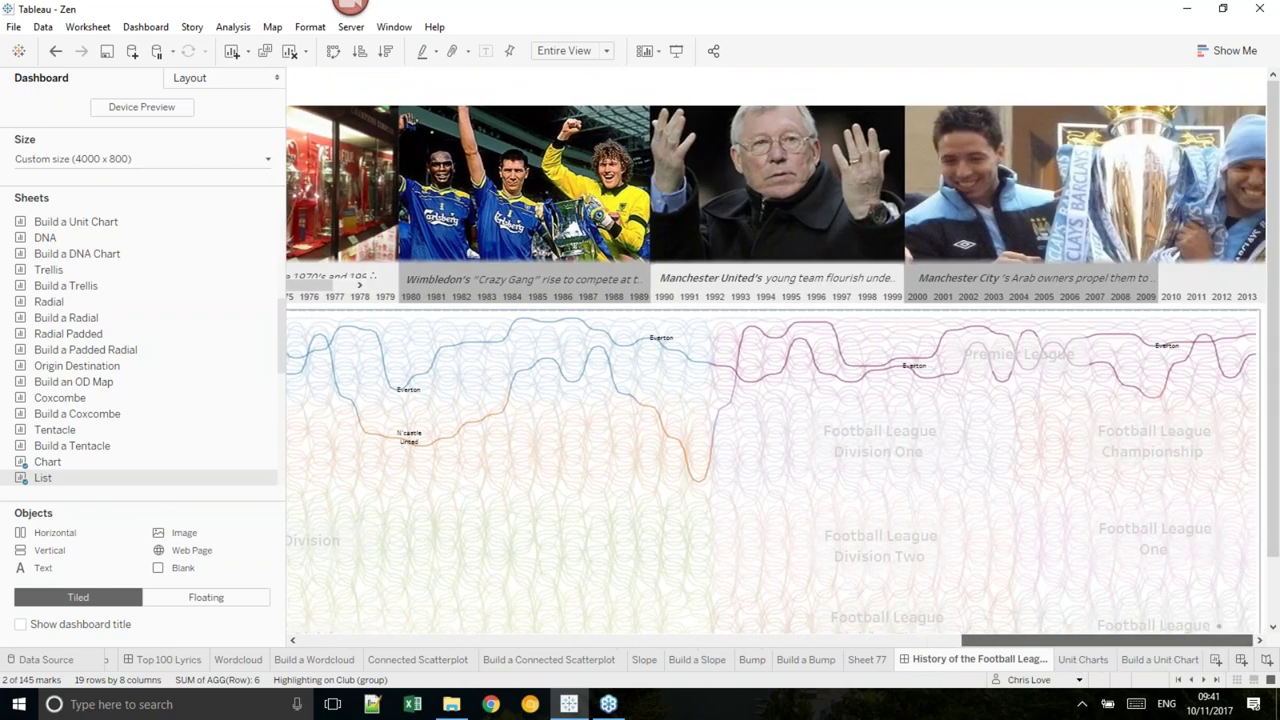
click(1083, 659)
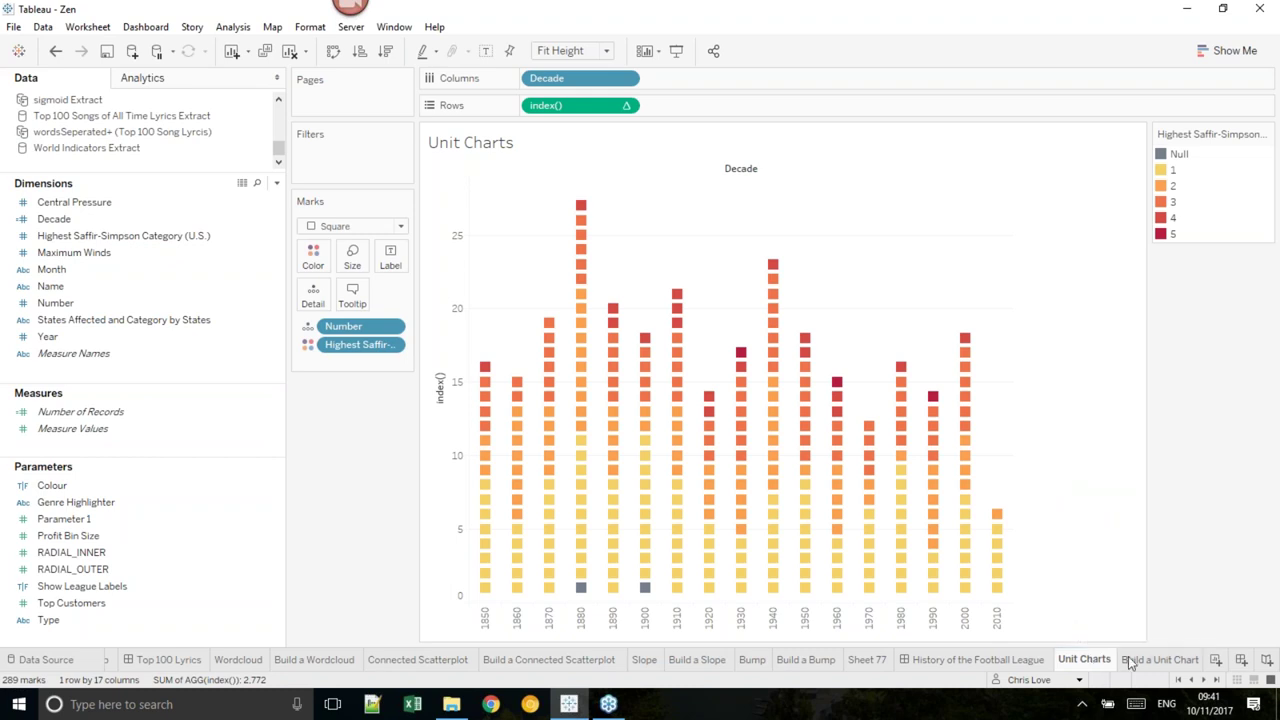
- On the Build a Unit Chart sheet, chart the sum of Number of Records on Rows by Decade on Columns
click(1137, 660)
scroll(220, 155, up, 3)
scroll(220, 155, up, 1)
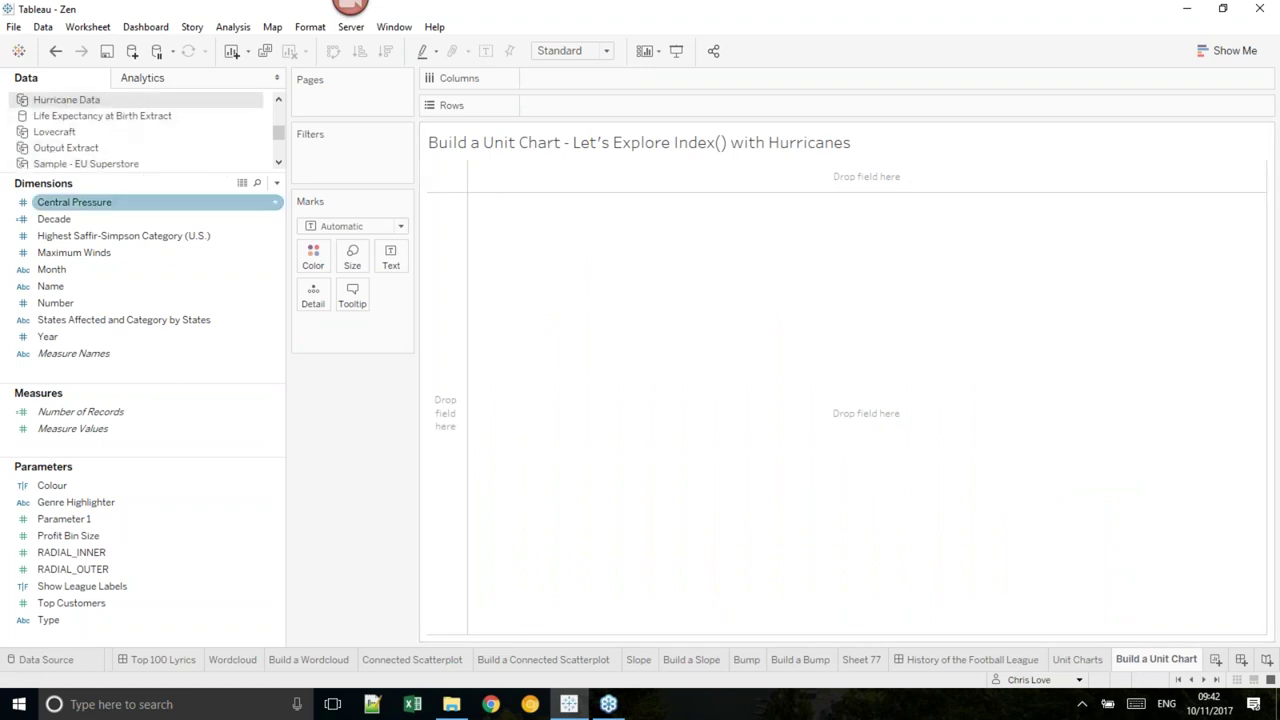
drag(55, 219, 603, 79)
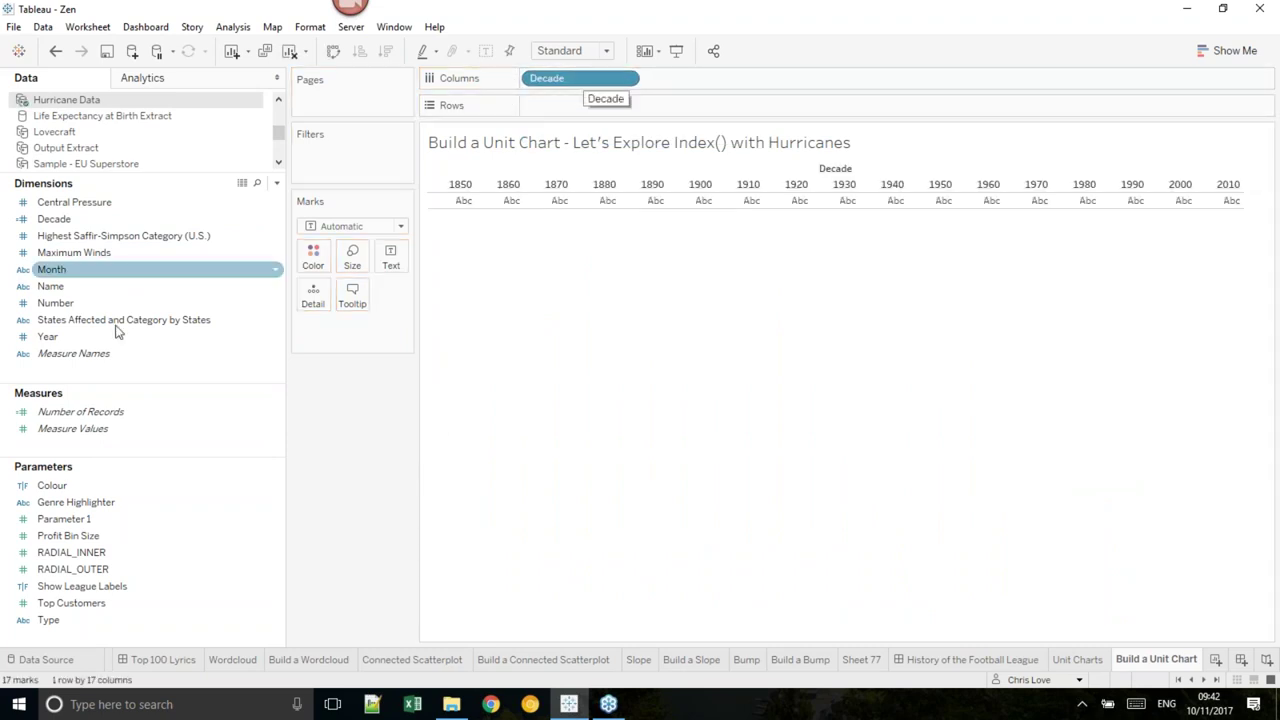
drag(120, 414, 608, 119)
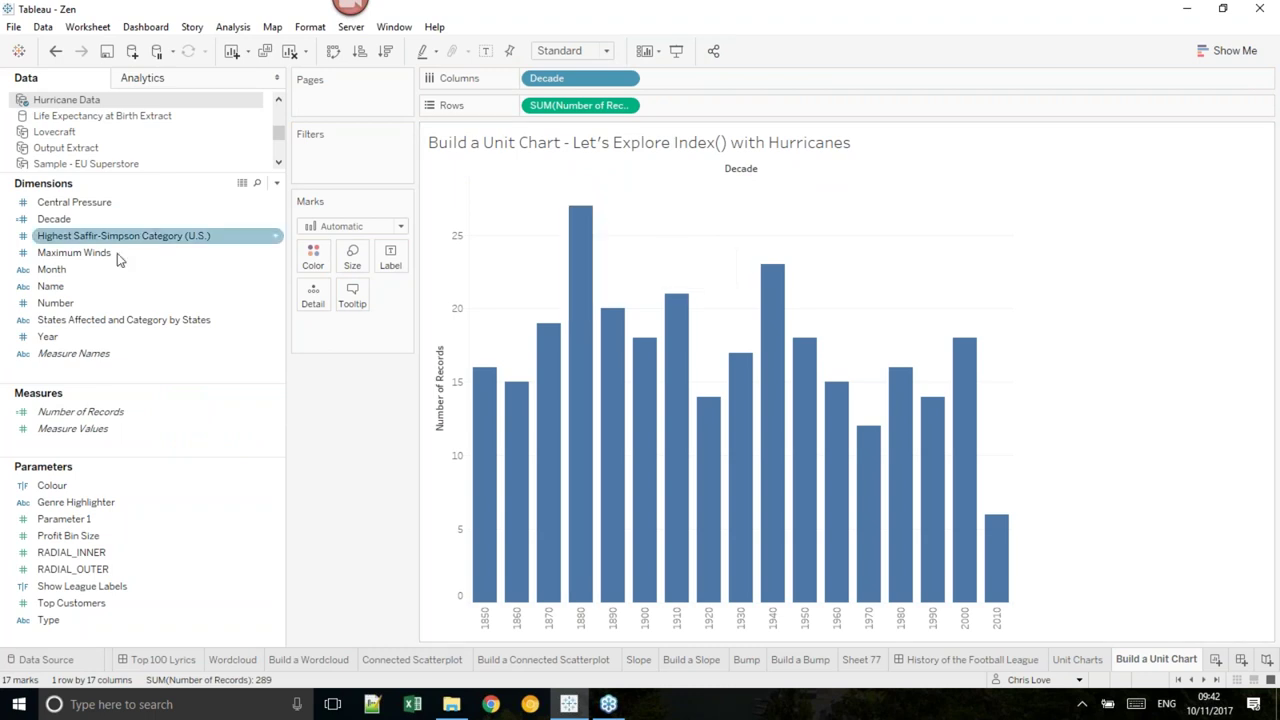
- Add Number to Detail to split the bars by hurricane and change the mark type to Square
click(58, 305)
drag(70, 313, 345, 330)
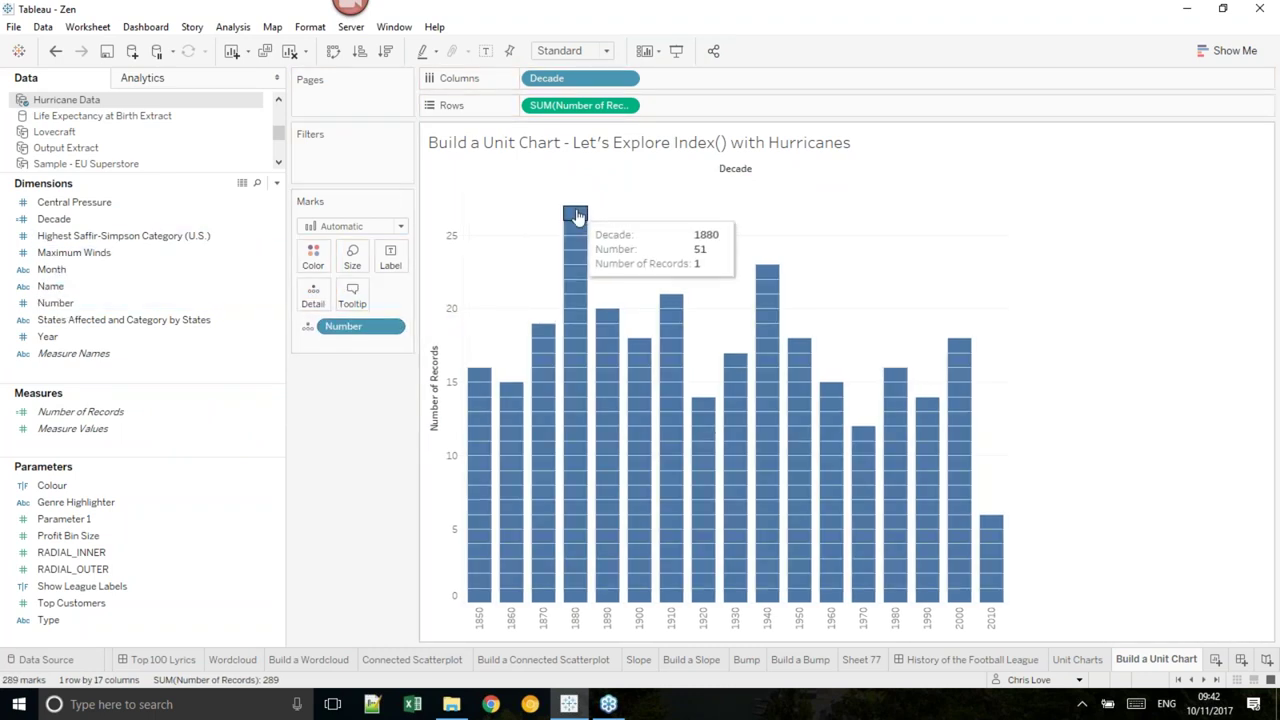
click(400, 226)
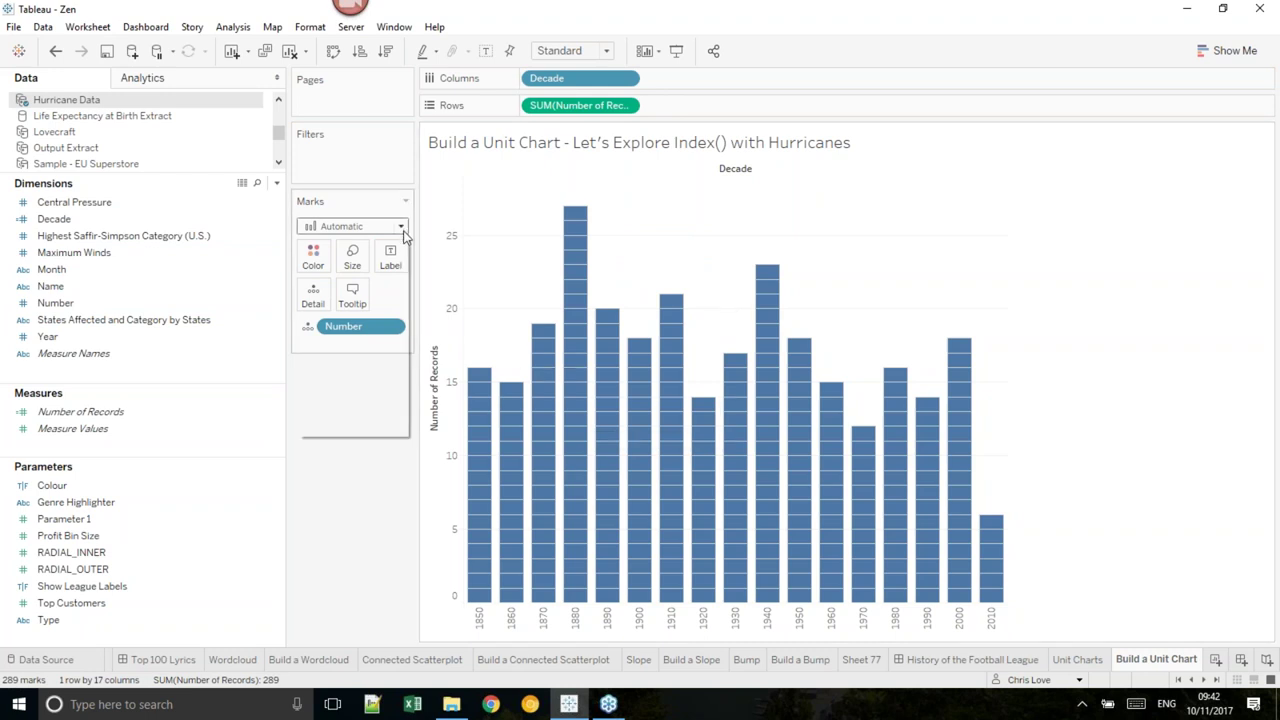
click(364, 312)
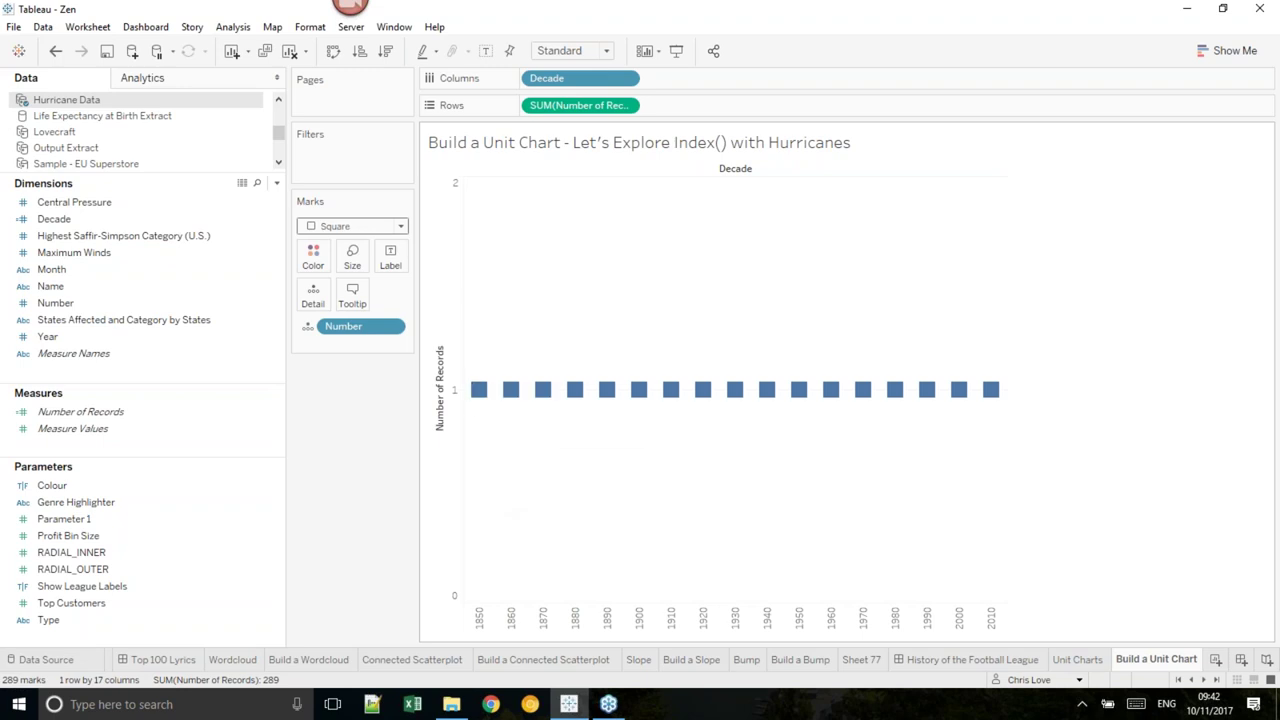
mouse_move(483, 396)
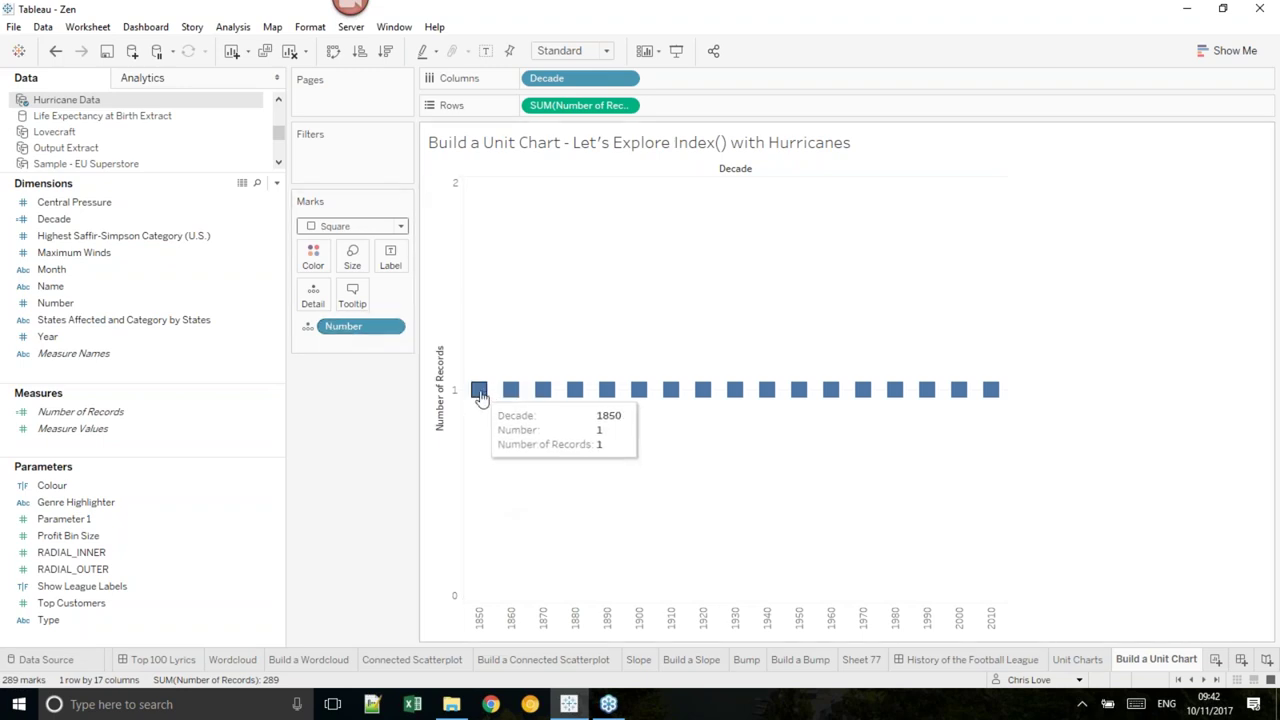
- Turn on mark stacking and reduce the mark size so each hurricane is a separate square
click(255, 30)
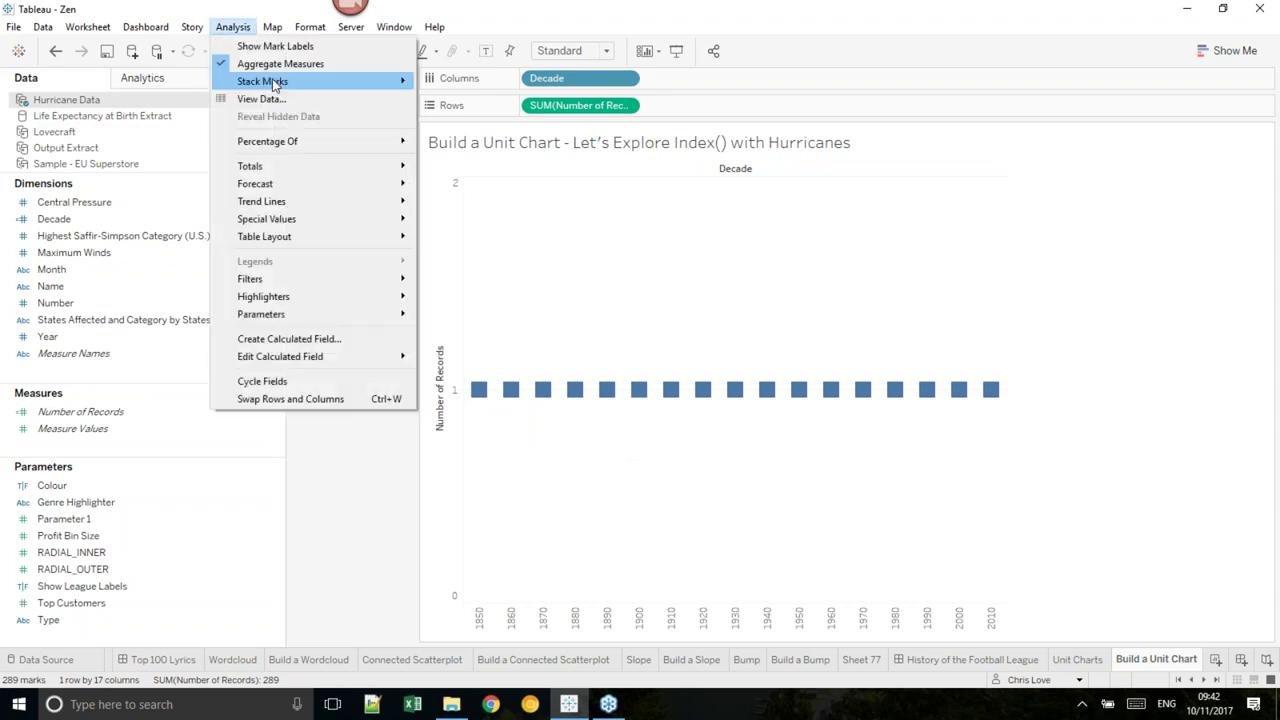
mouse_move(325, 83)
click(459, 112)
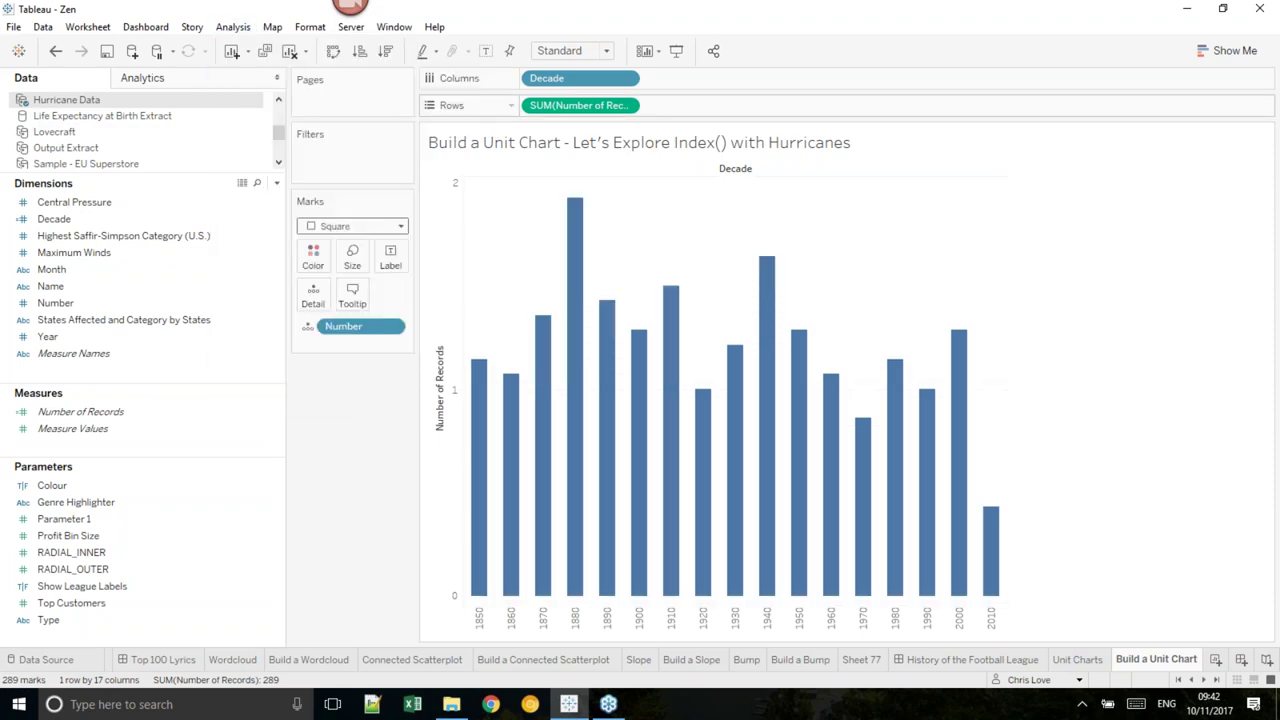
click(352, 258)
drag(383, 294, 374, 305)
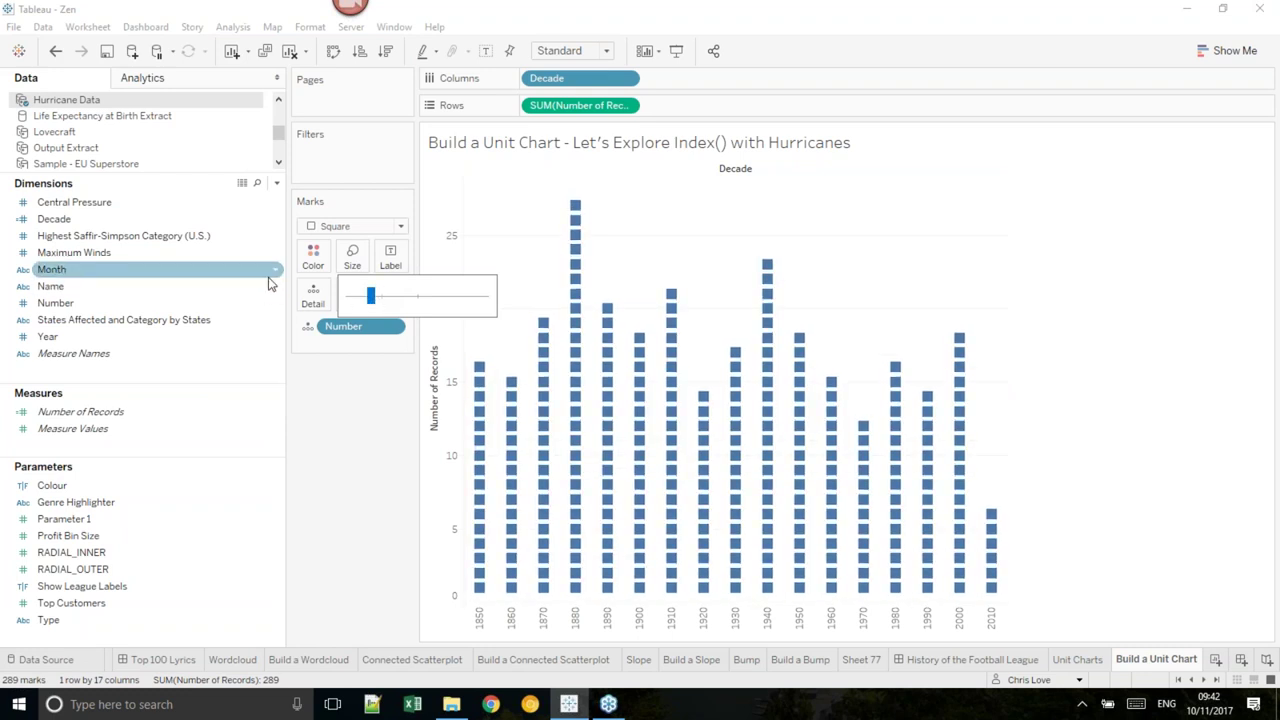
- Turn off mark stacking on the hurricane unit chart
click(231, 51)
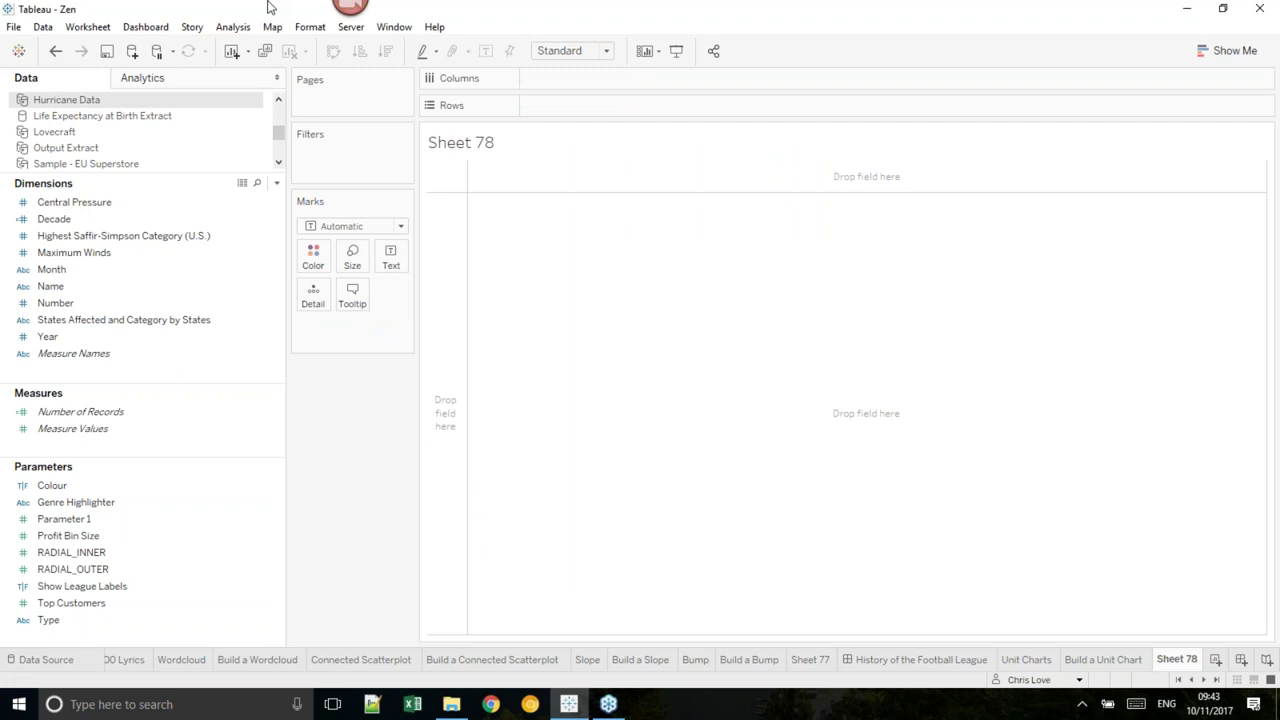
key(ctrl+z)
click(233, 27)
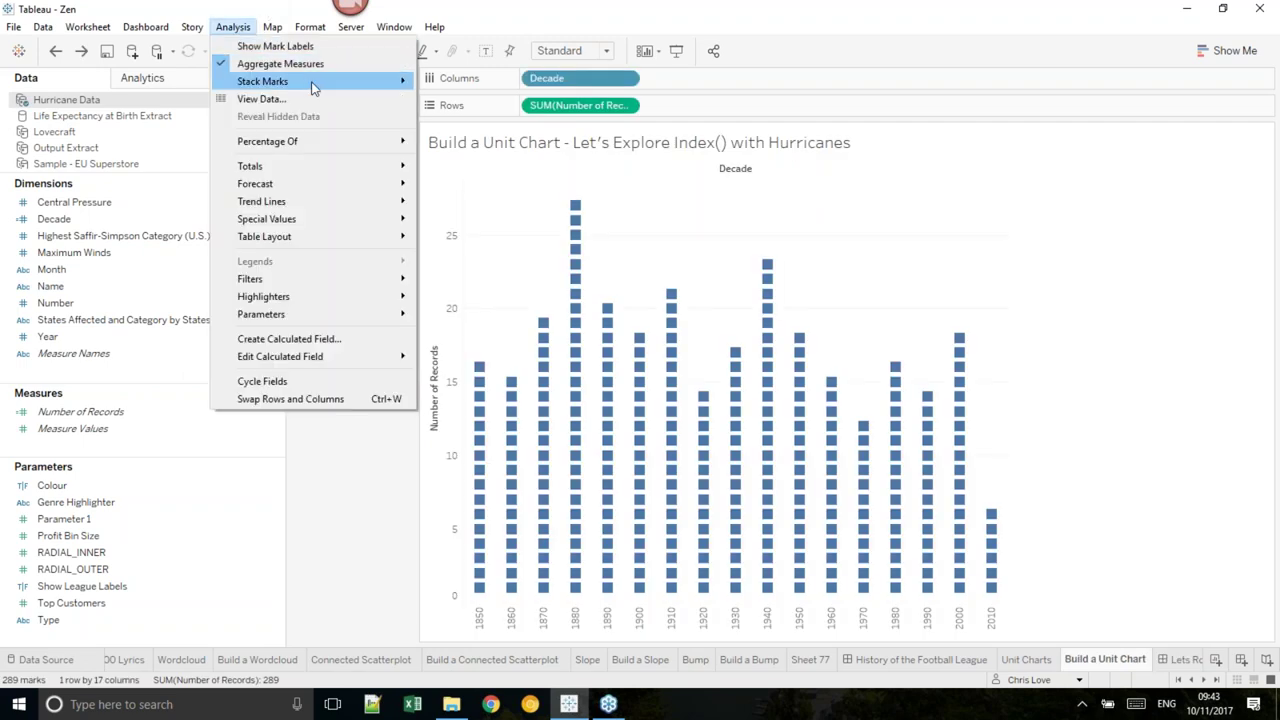
mouse_move(312, 85)
click(443, 123)
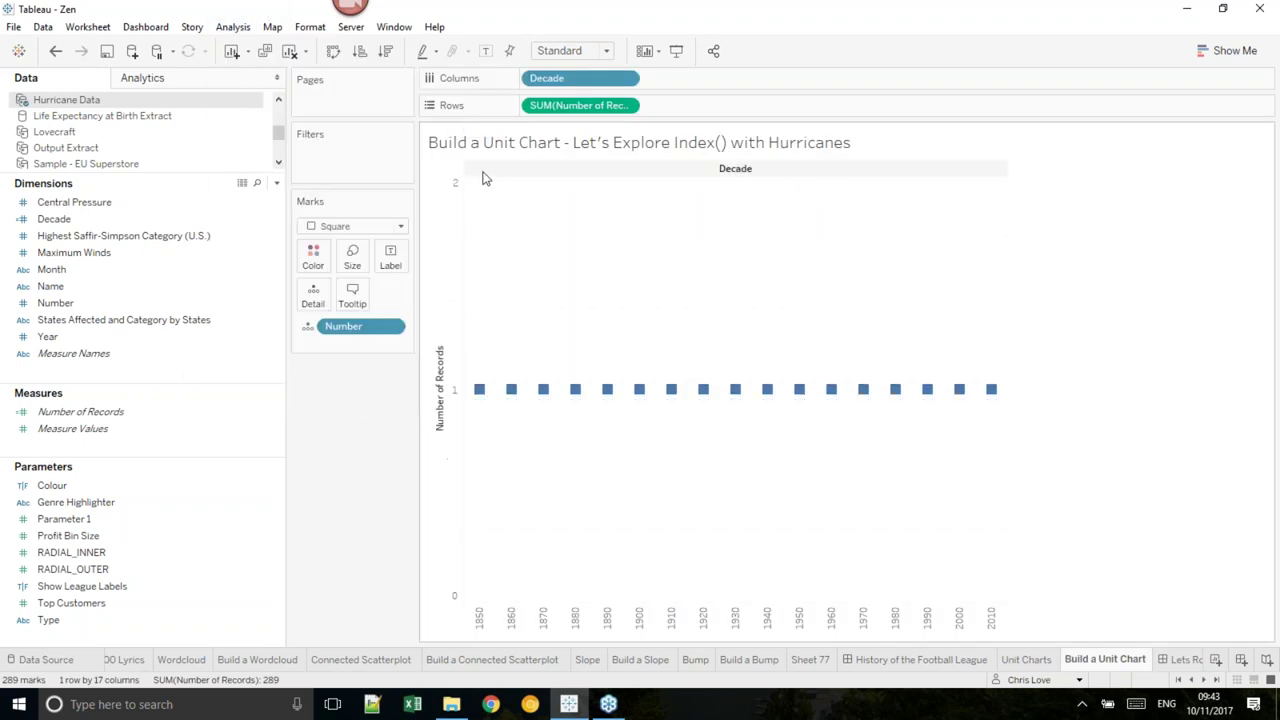
- Replace the sum of Number of Records on Rows with an index() calculation computed using Number
drag(591, 106, 385, 432)
double_click(554, 106)
text(index())
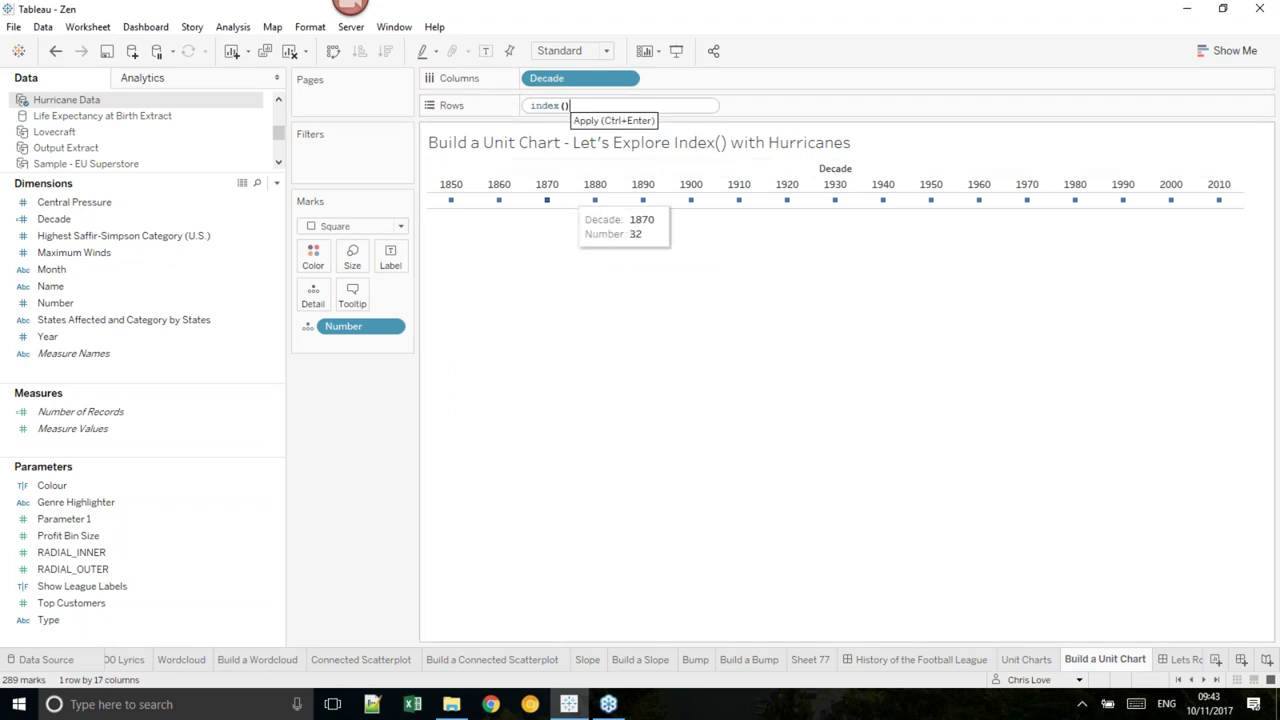
key(Return)
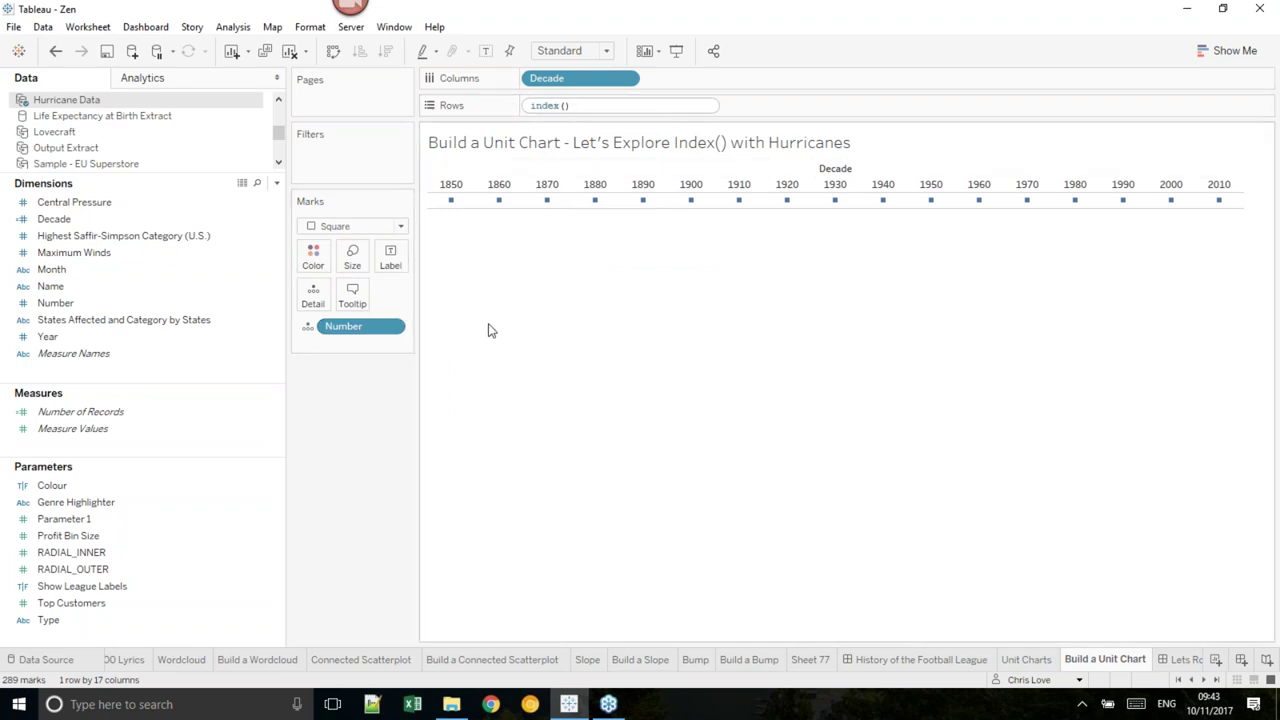
click(625, 105)
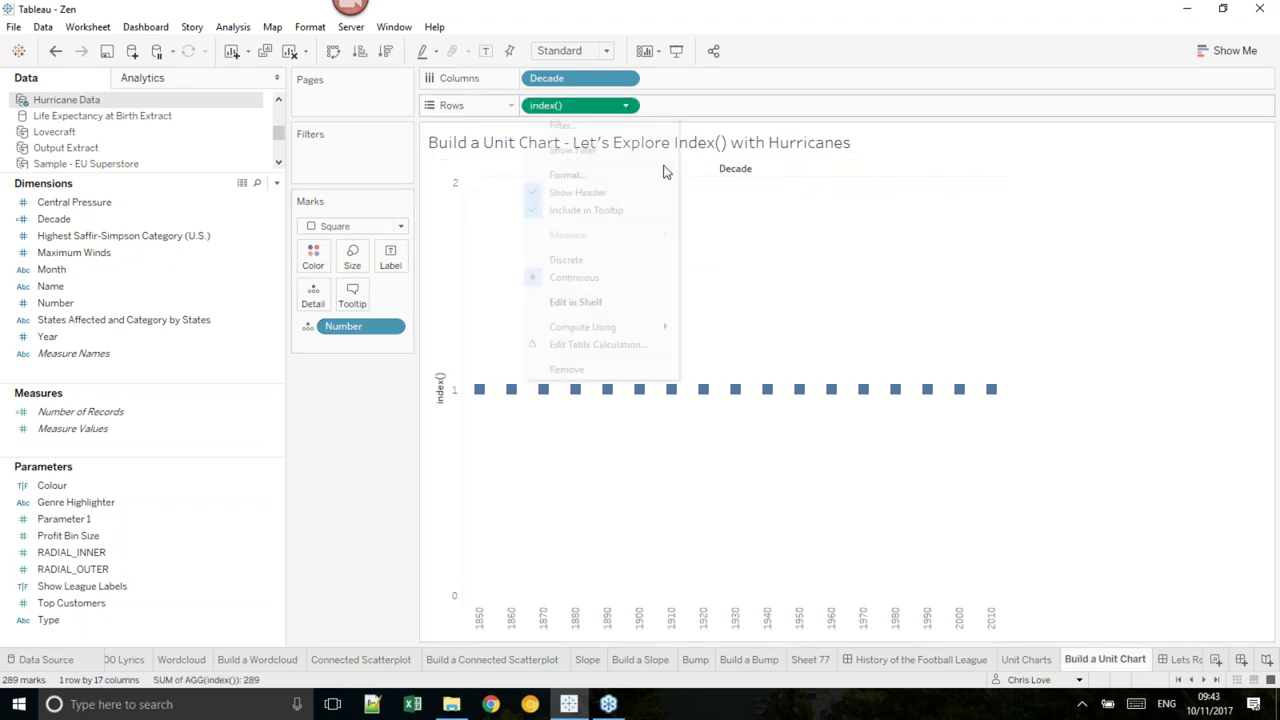
mouse_move(642, 328)
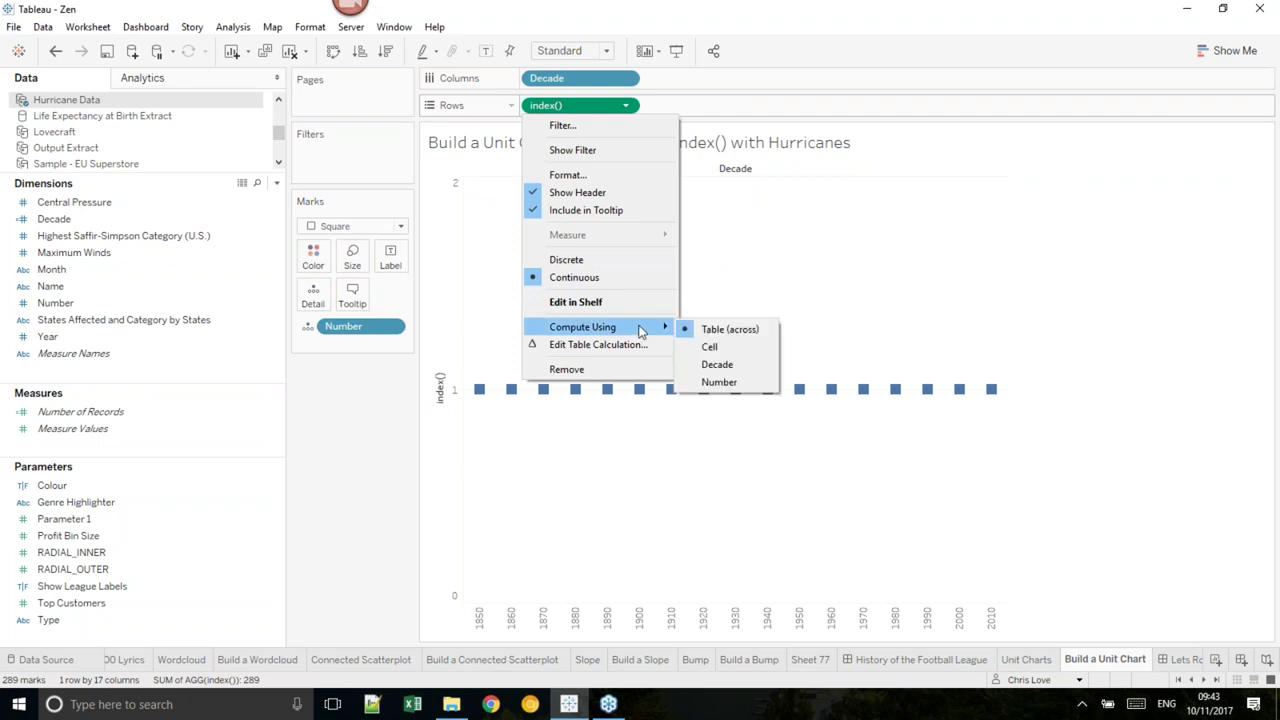
click(720, 382)
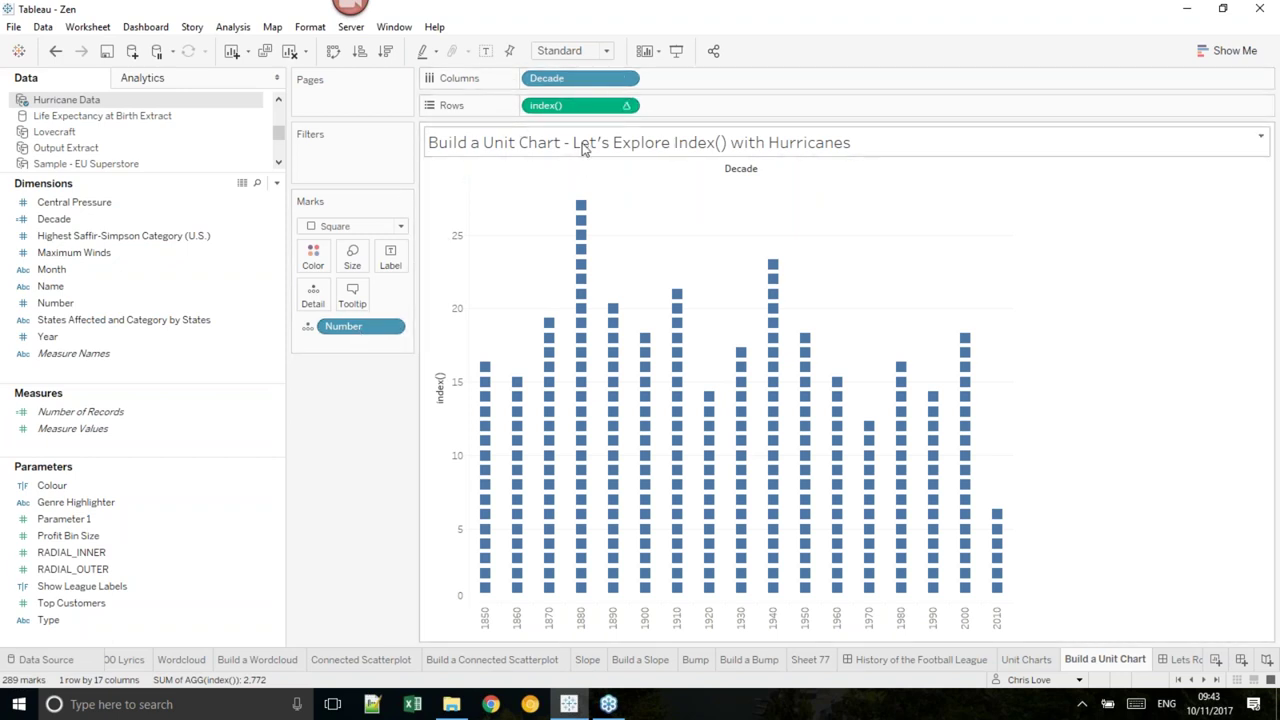
- Colour the squares by Highest Saffir-Simpson Category (U.S.)
mouse_move(487, 594)
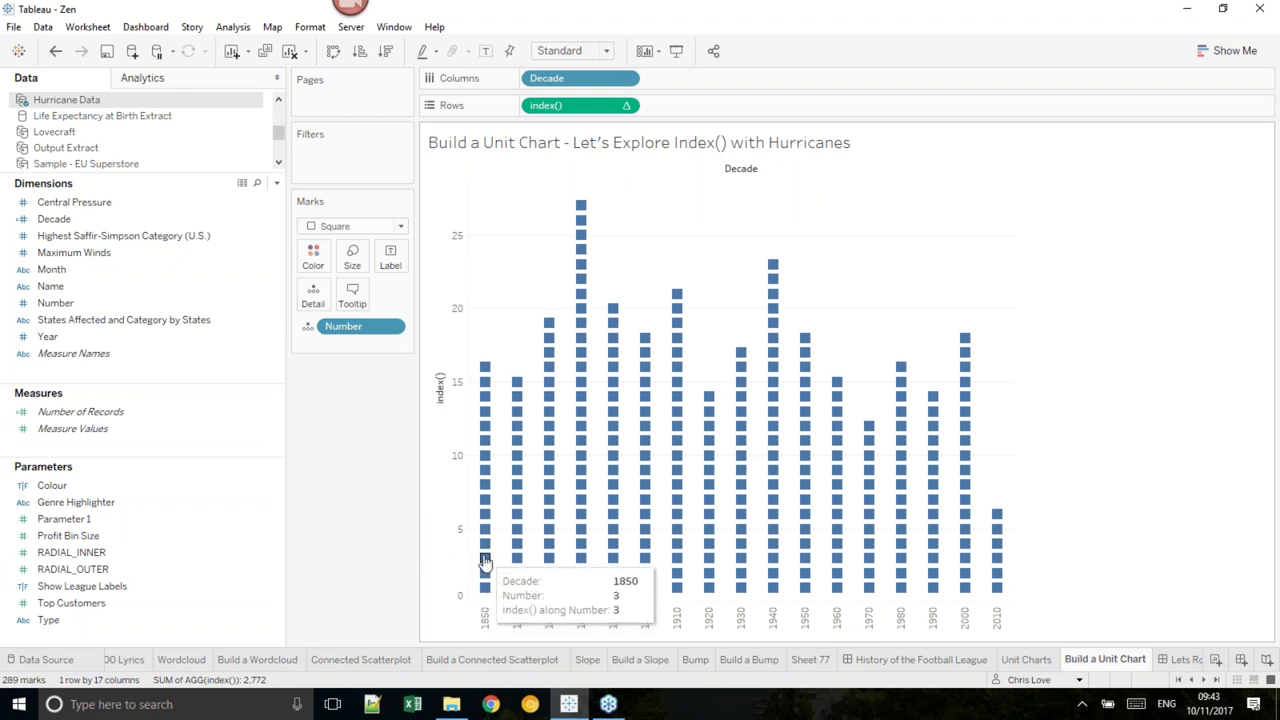
click(120, 219)
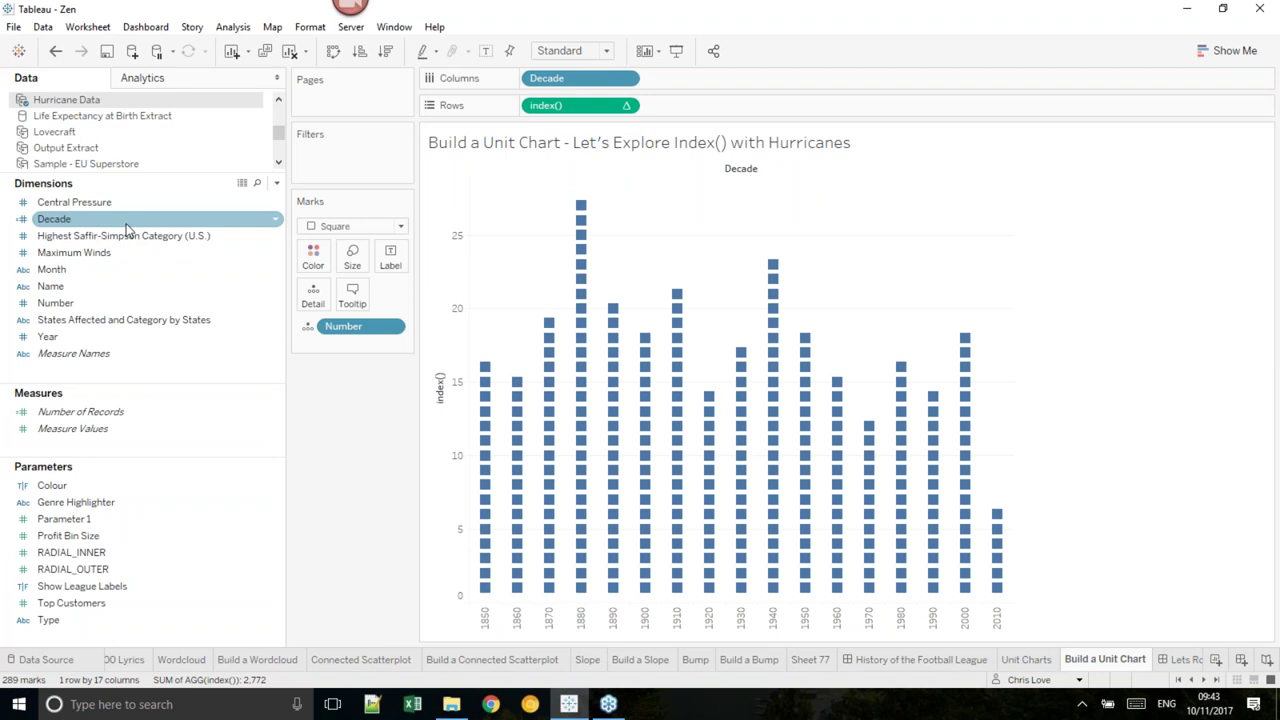
click(65, 237)
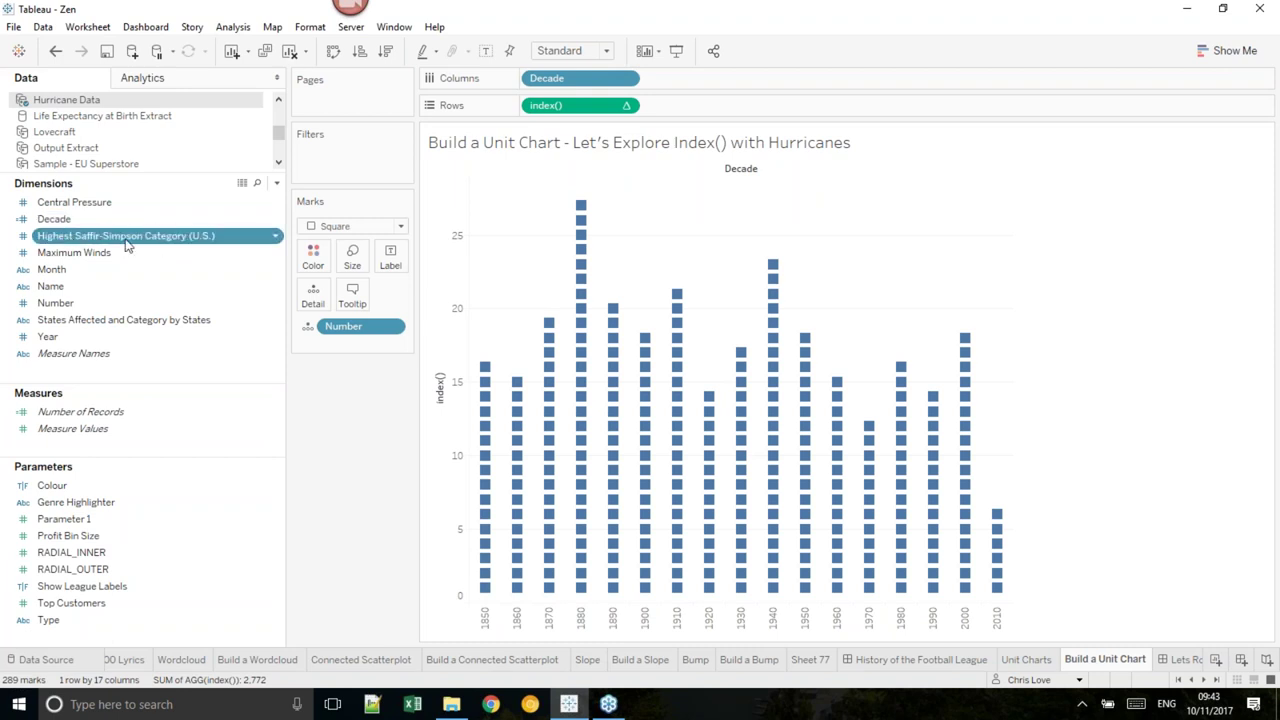
drag(110, 241, 312, 270)
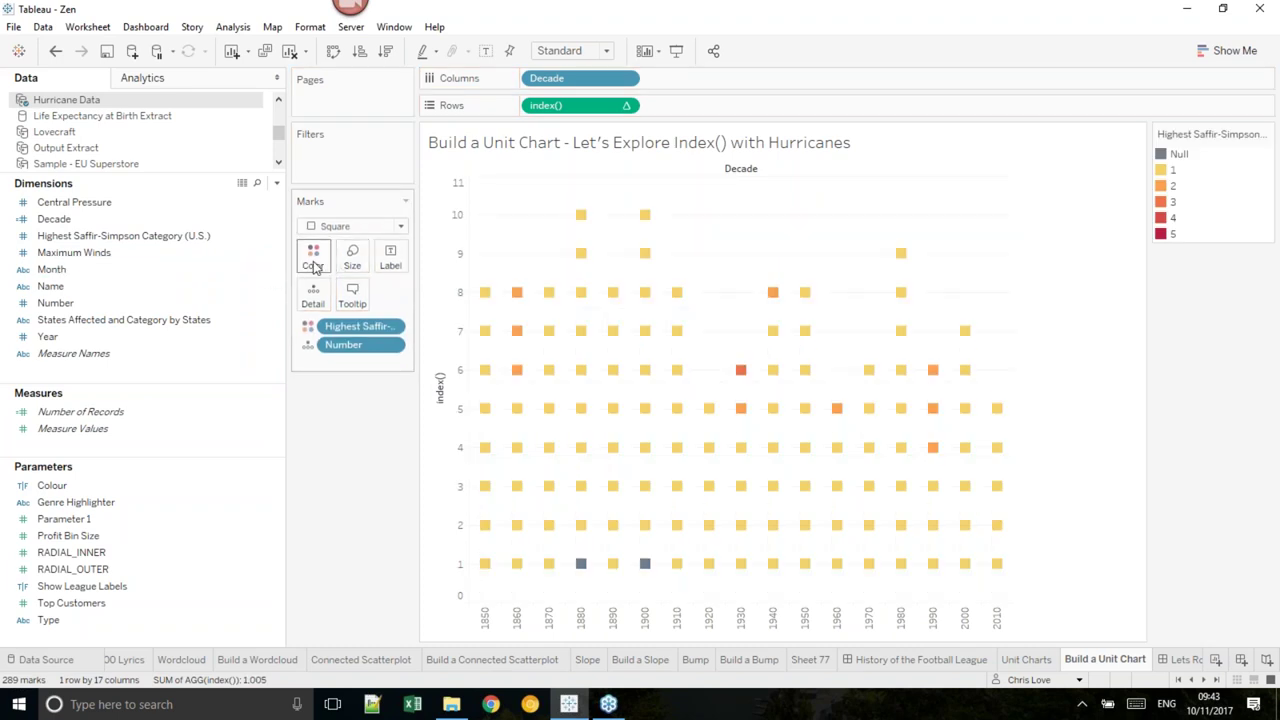
- Highlight individual hurricane categories such as 2 and 3 in turn to examine how their squares overlap
mouse_move(659, 448)
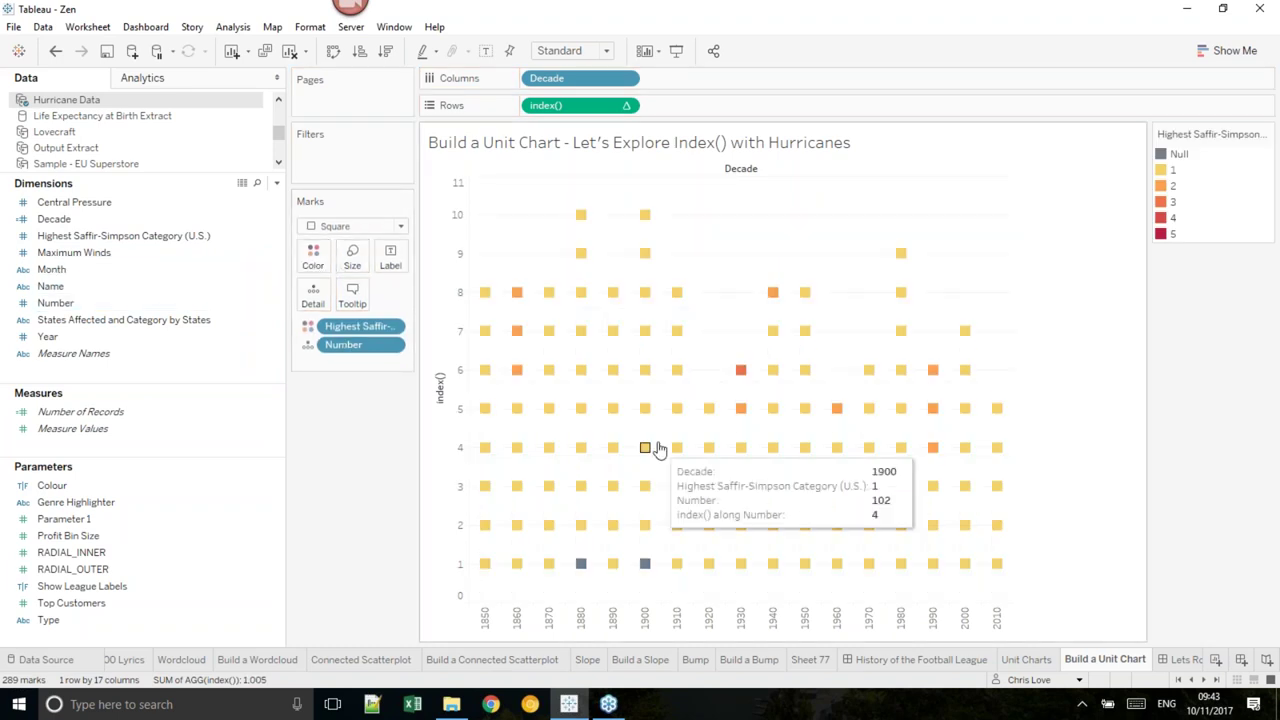
click(1178, 155)
click(1173, 170)
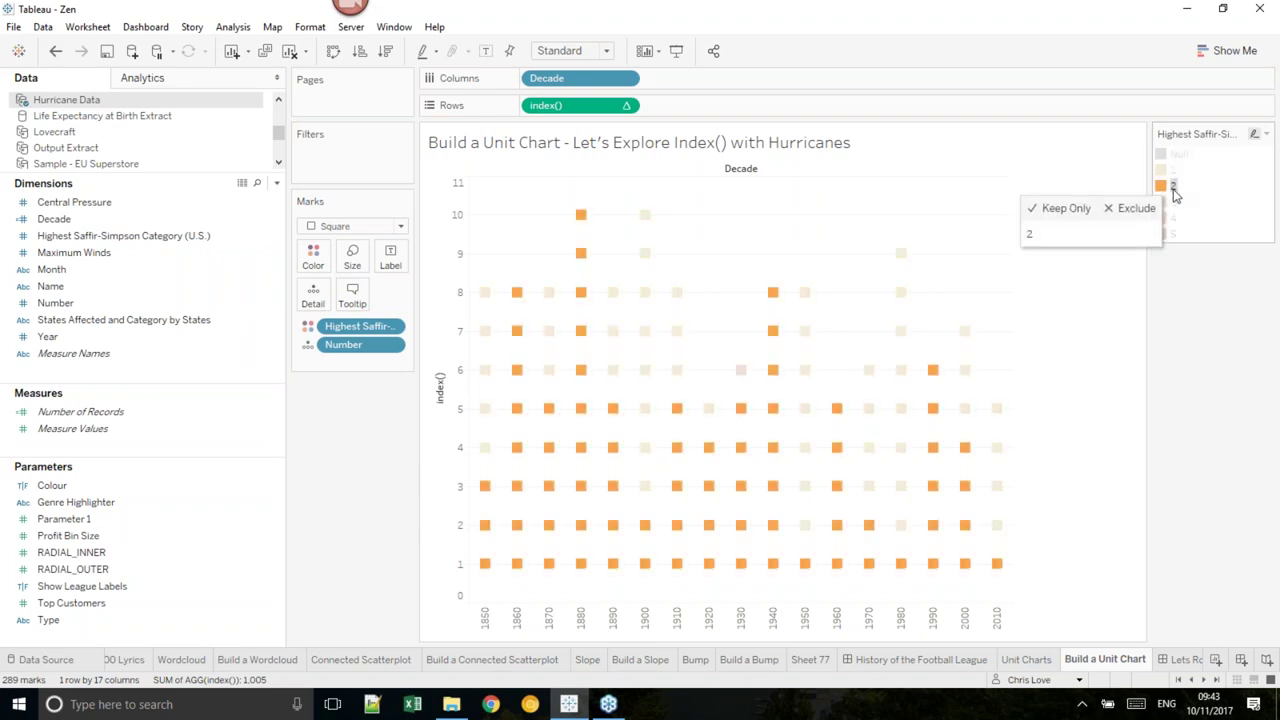
click(1172, 202)
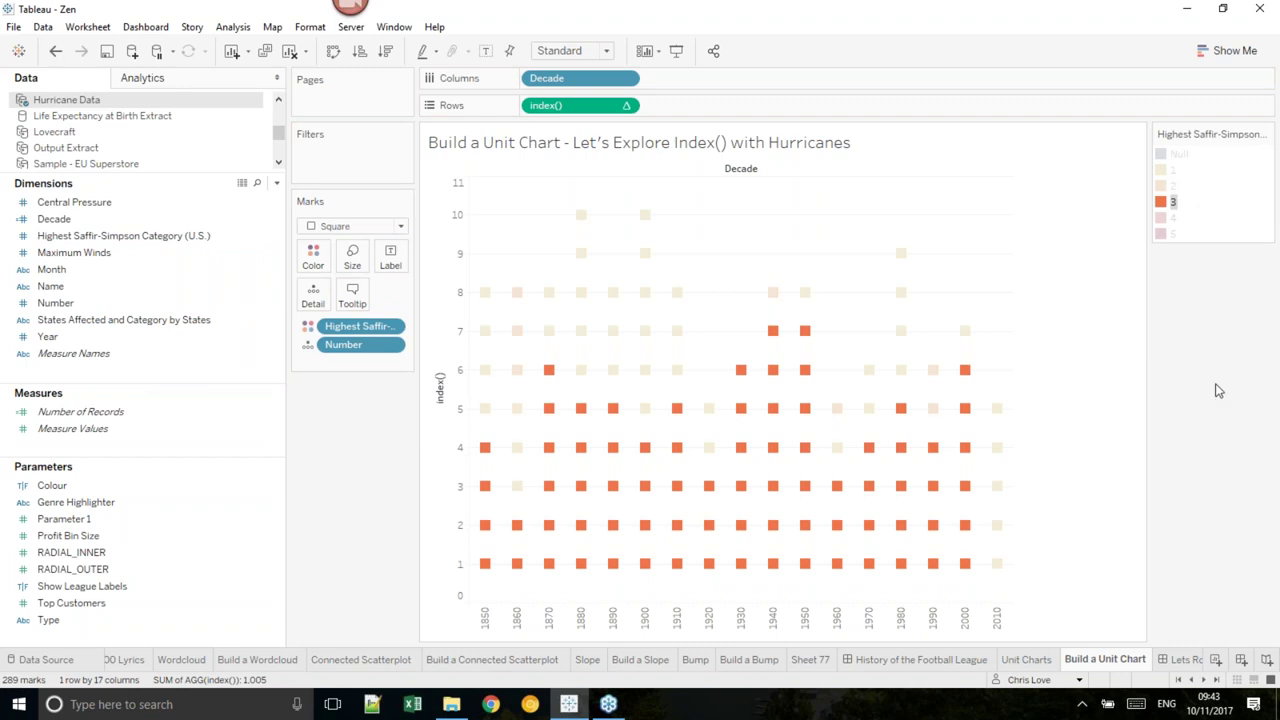
click(1166, 186)
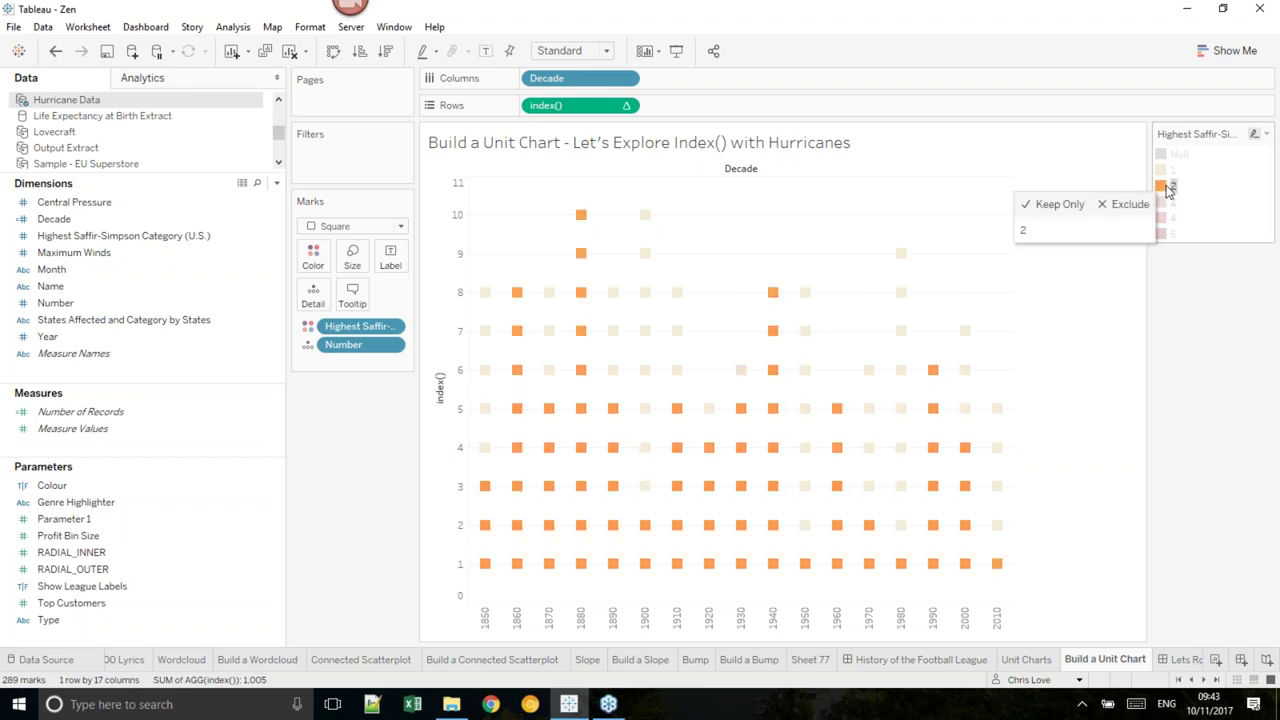
- Edit the index() table calculation to include Highest Saffir-Simpson Category (U.S.) as a specific dimension, ordered above Number
click(627, 106)
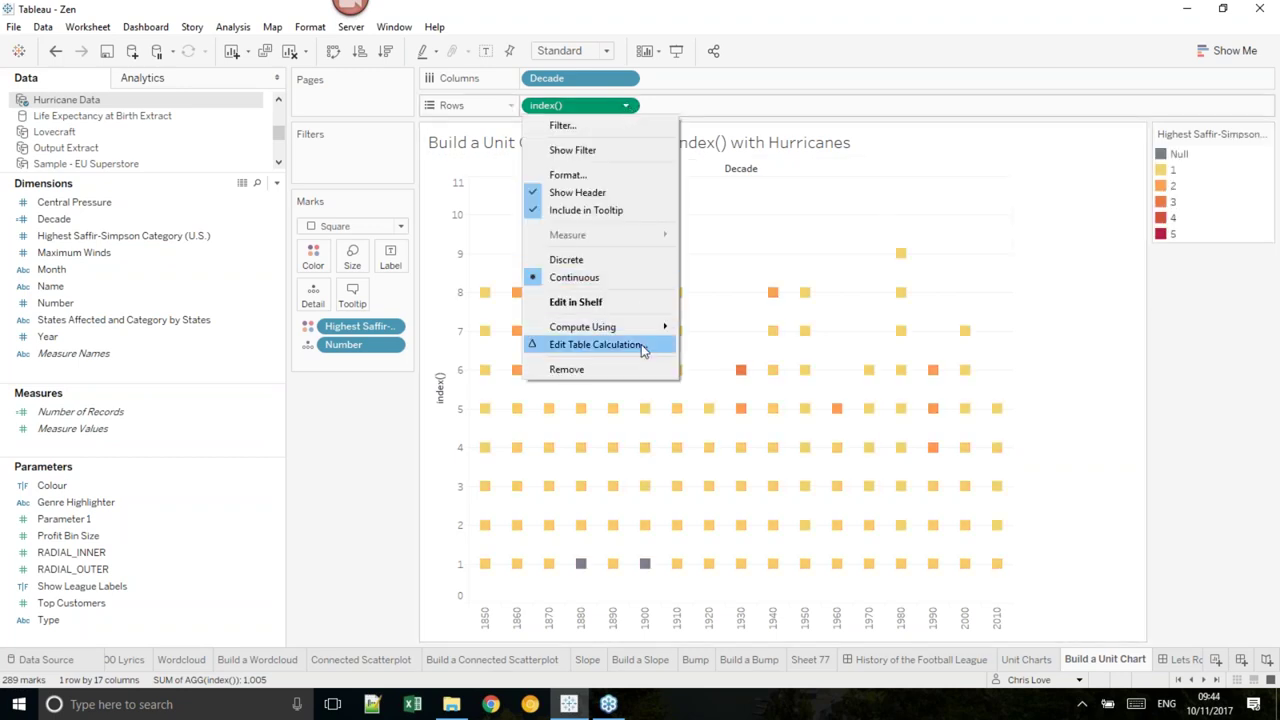
click(636, 346)
drag(775, 142, 245, 172)
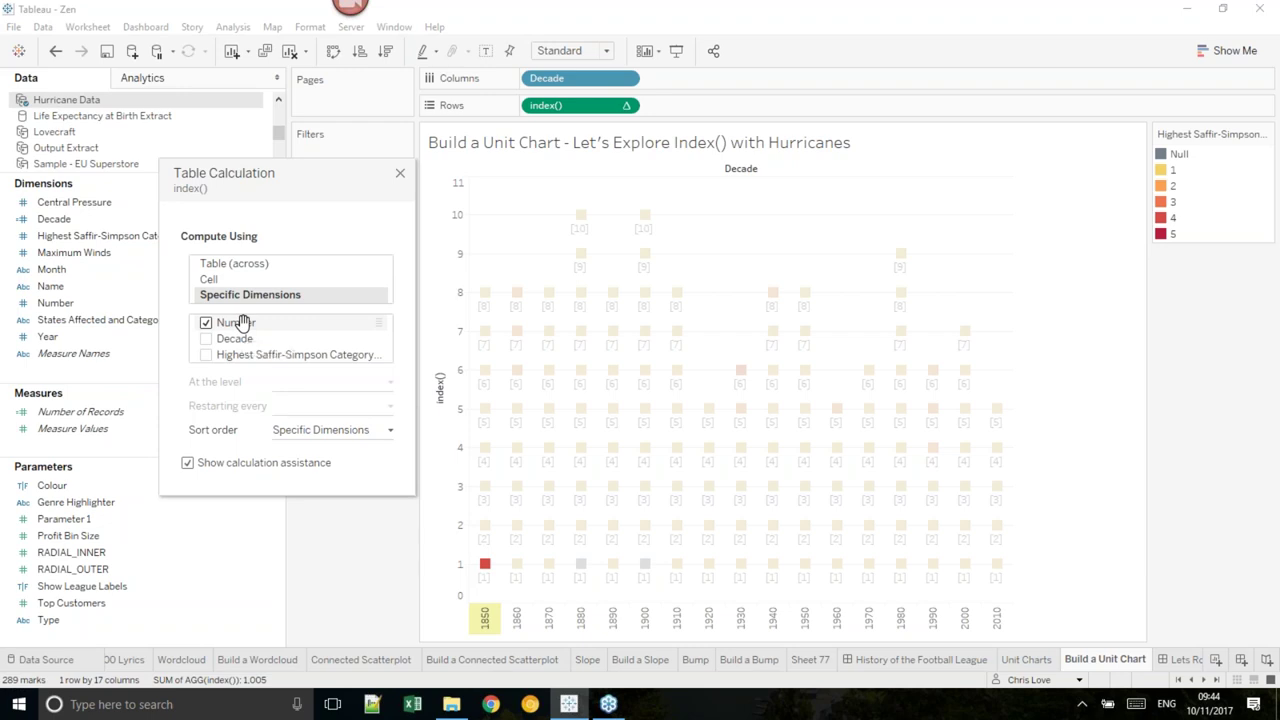
click(206, 356)
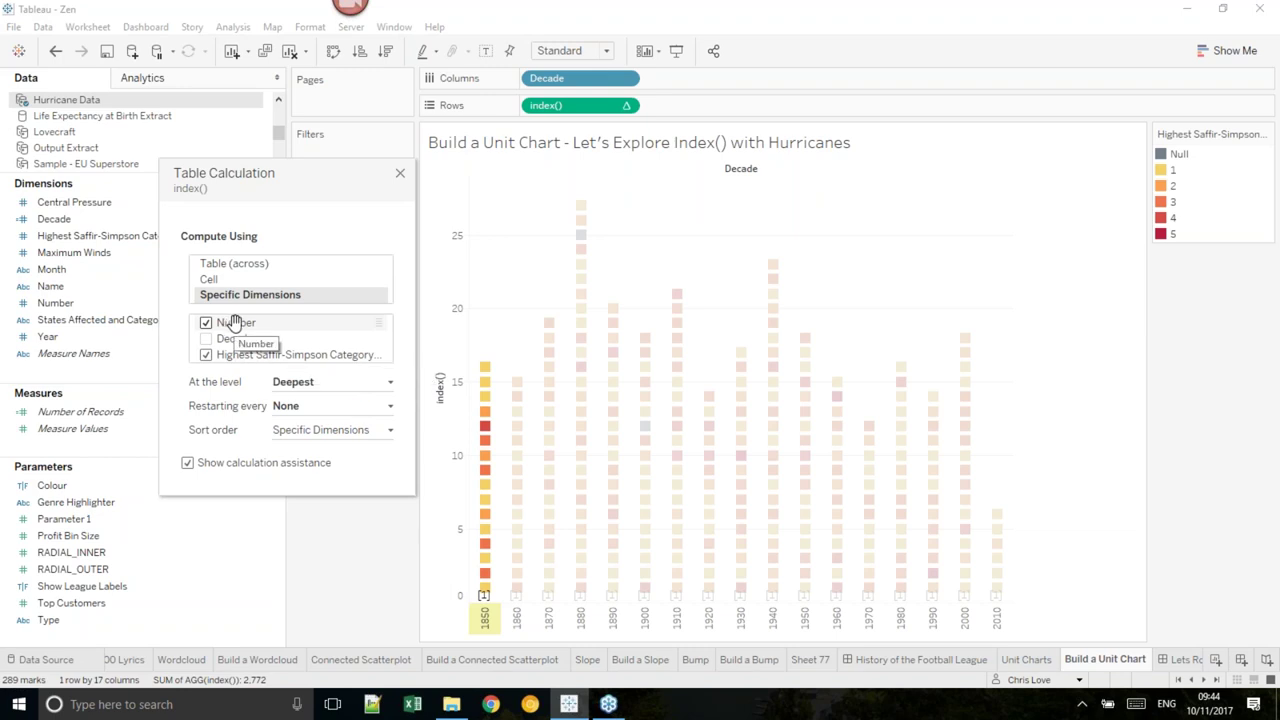
drag(255, 355, 263, 314)
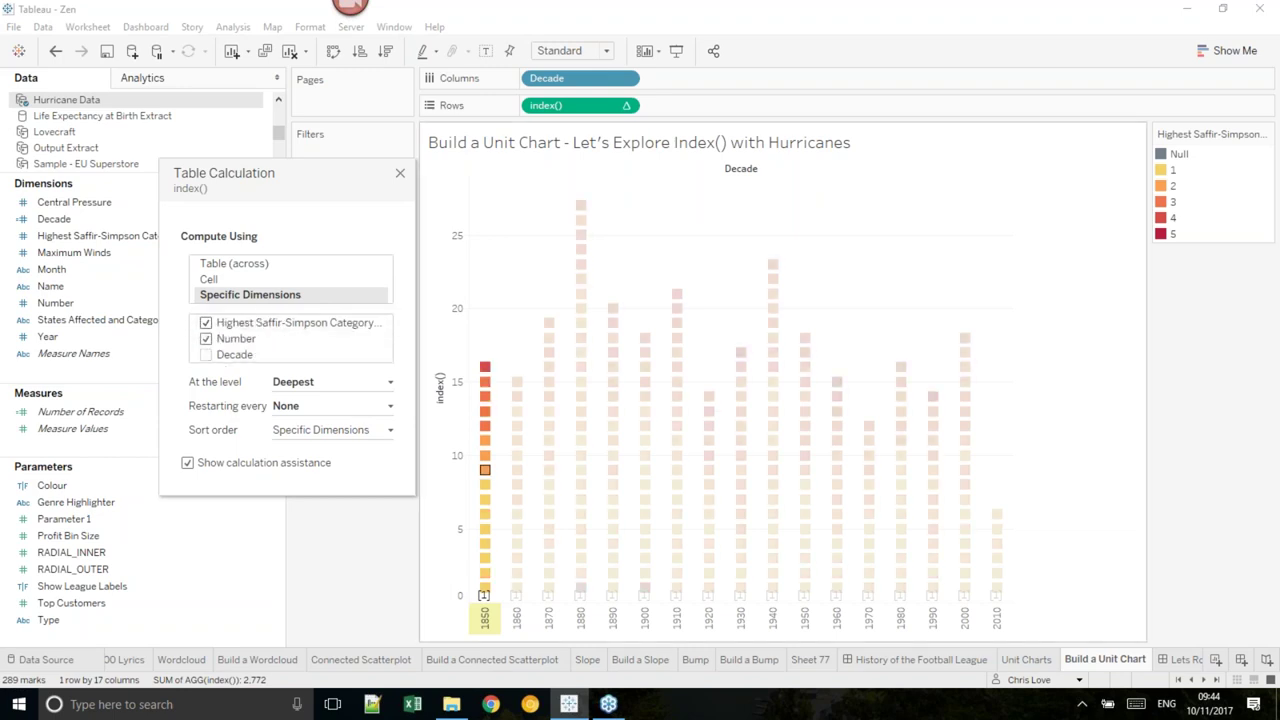
mouse_move(485, 572)
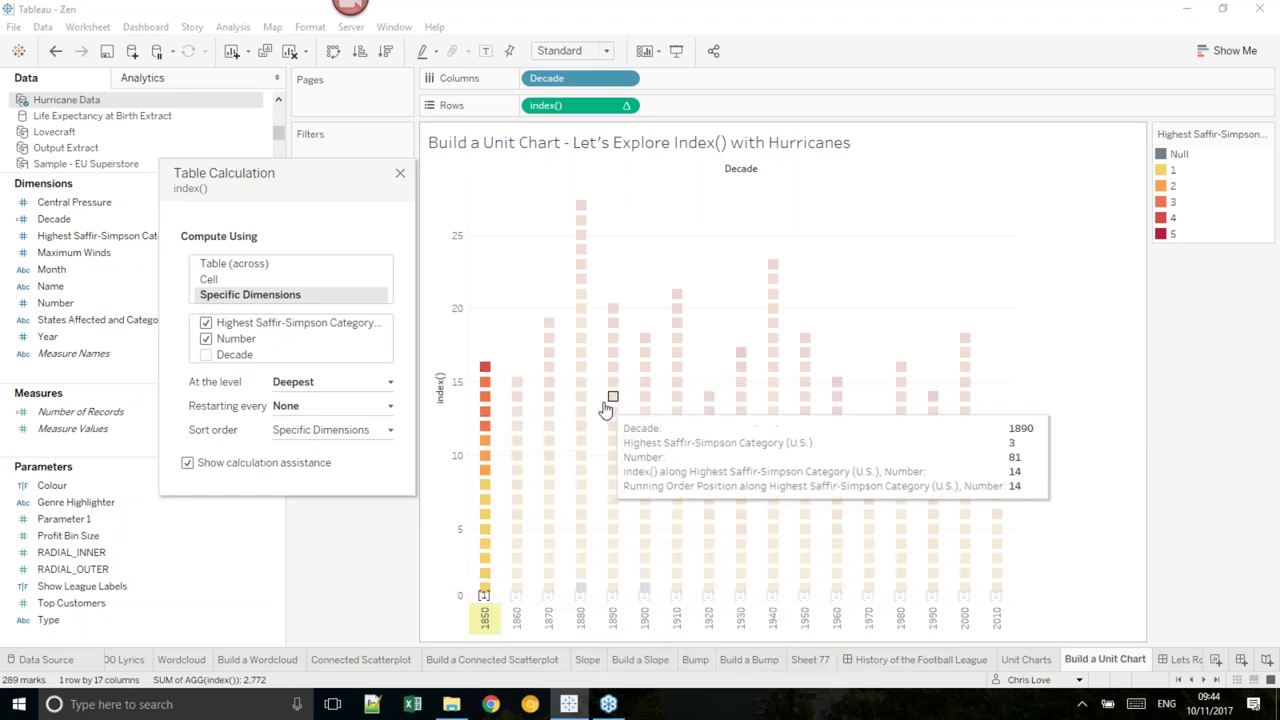
click(400, 176)
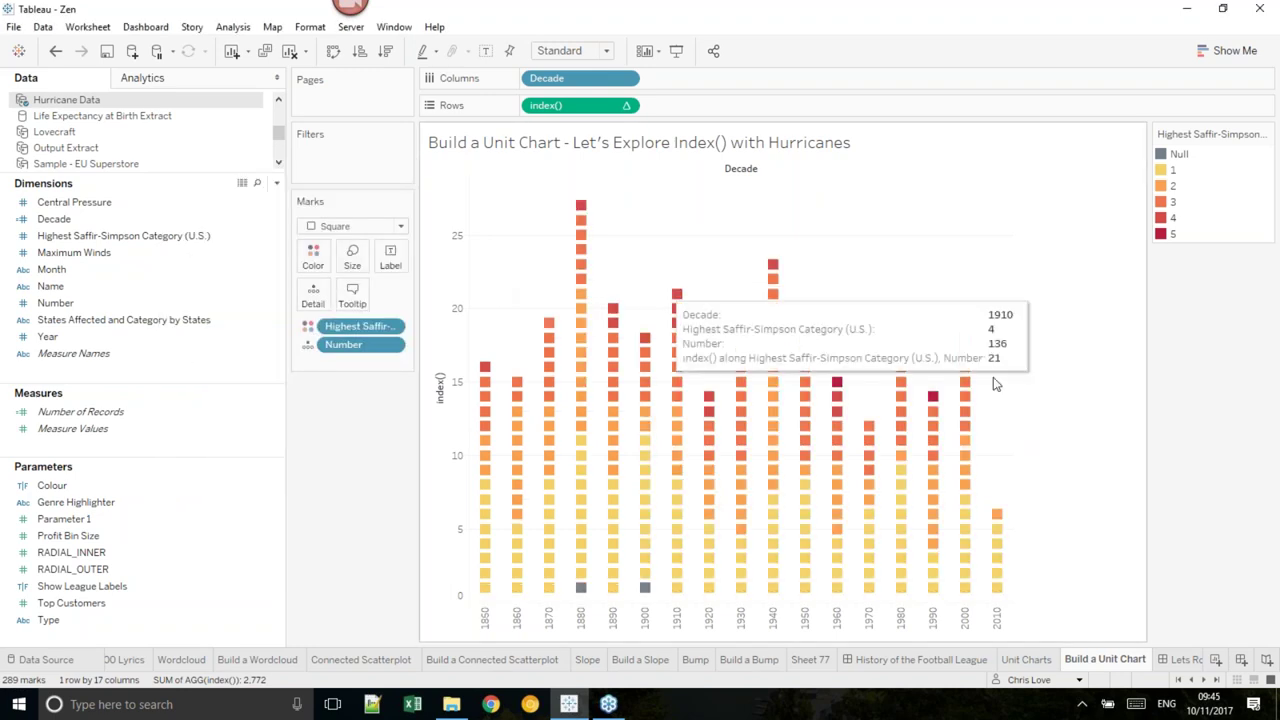
- Open the Lets Rock dashboard
click(1205, 680)
click(1205, 680)
click(1205, 680)
click(1205, 680)
click(1205, 680)
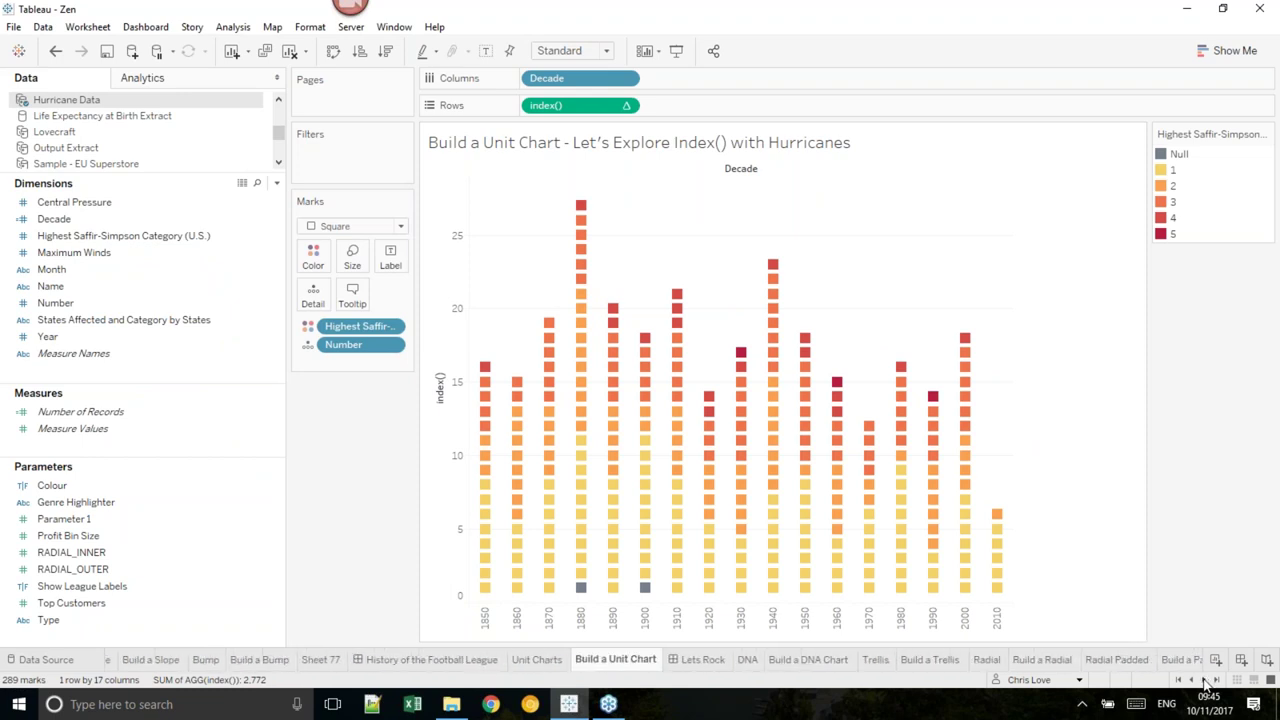
click(709, 665)
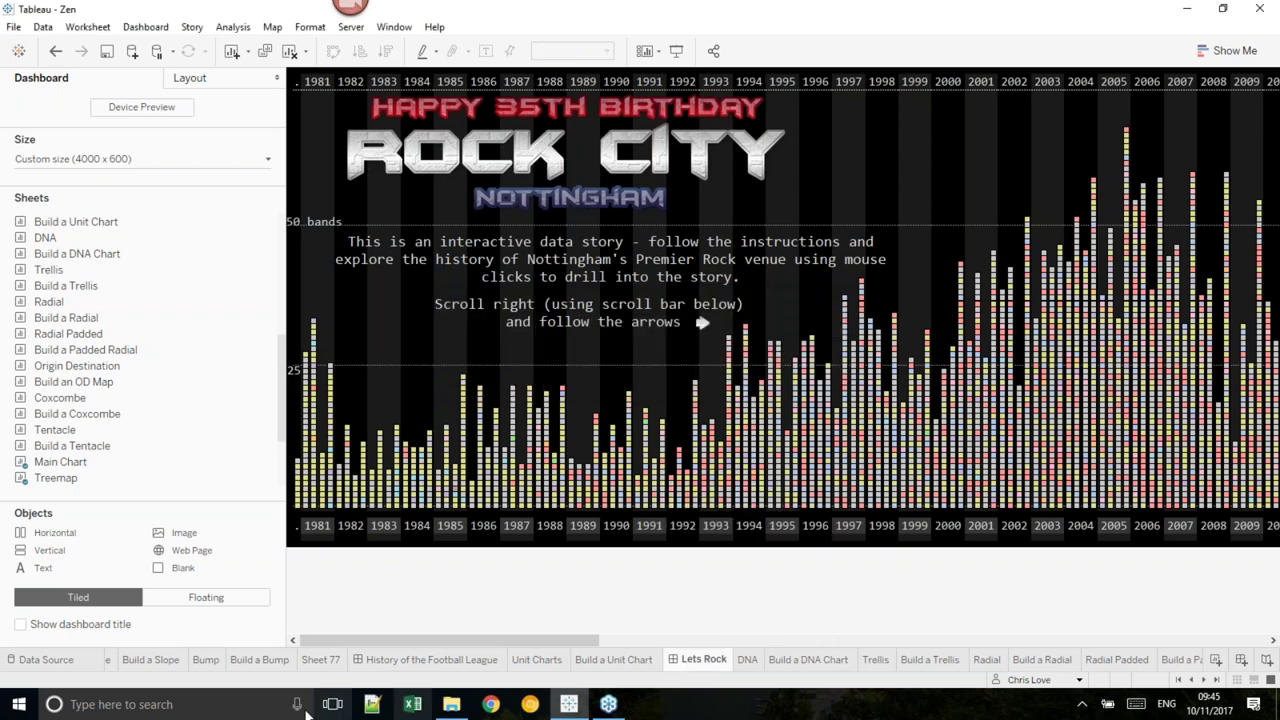
- Examine individual 1981 gigs in the Rock City unit chart and highlight Madness to compare its appearances, then clear the highlight
mouse_move(308, 458)
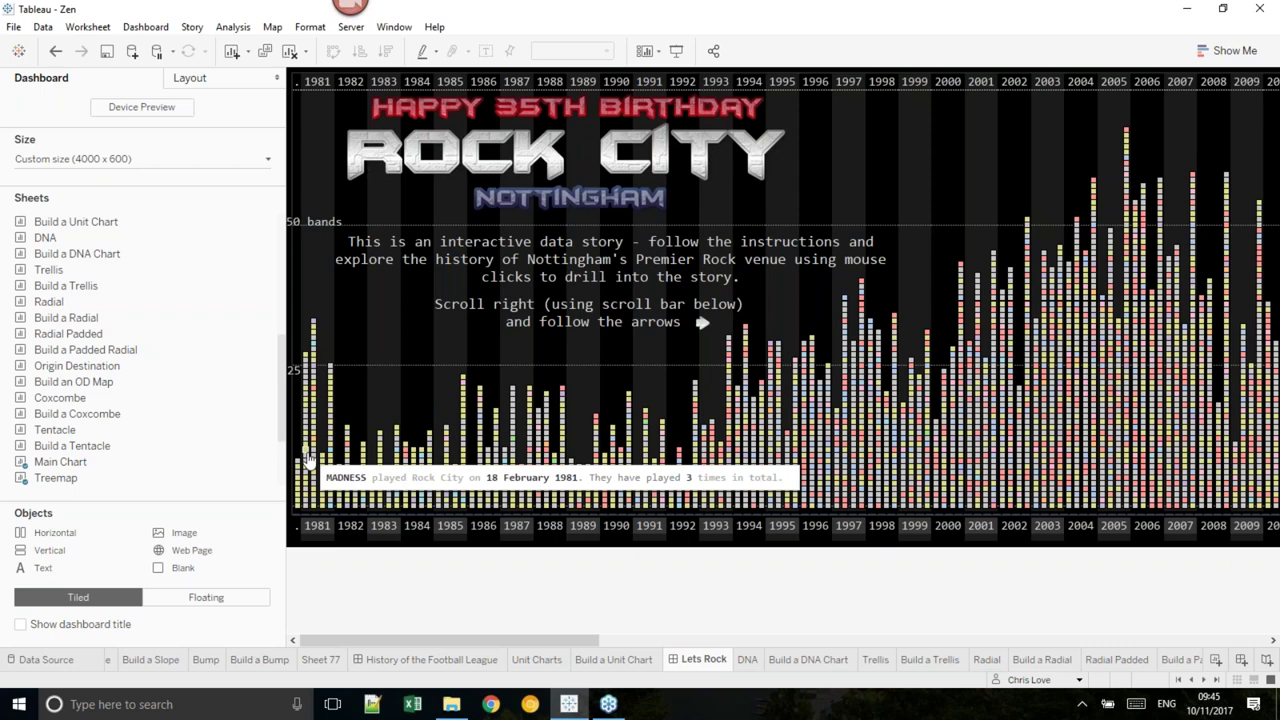
mouse_move(307, 430)
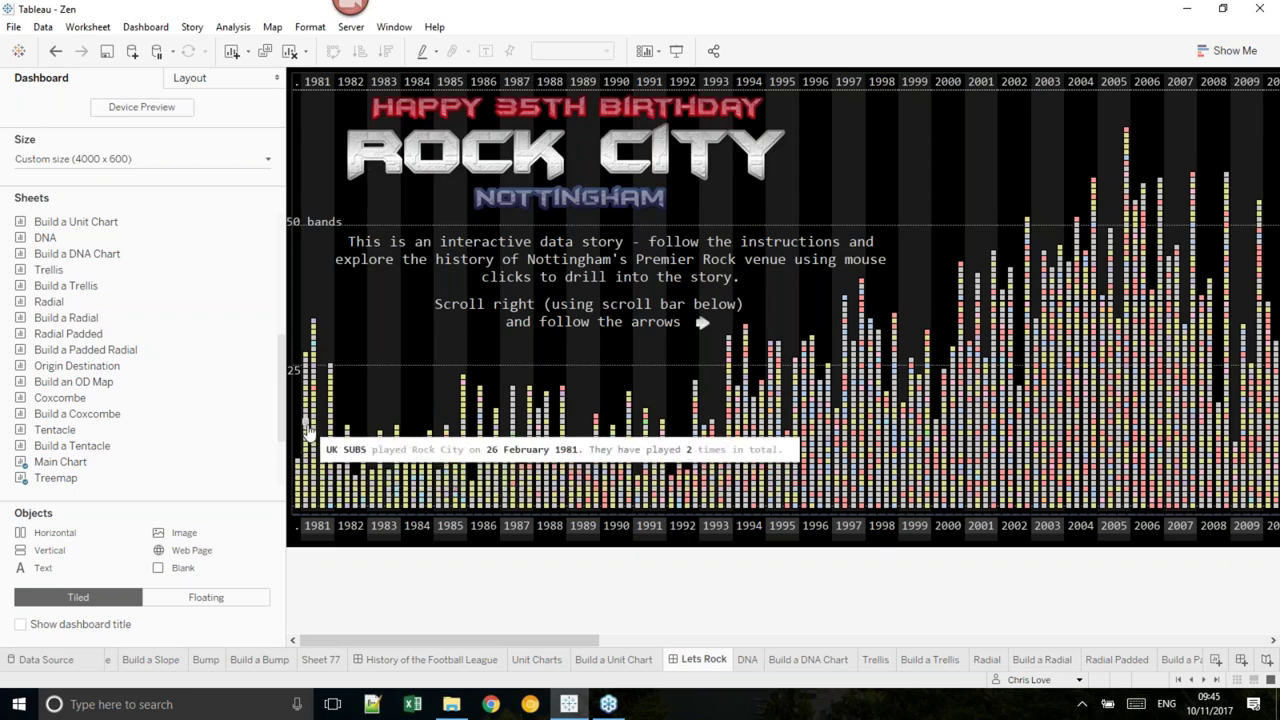
mouse_move(308, 408)
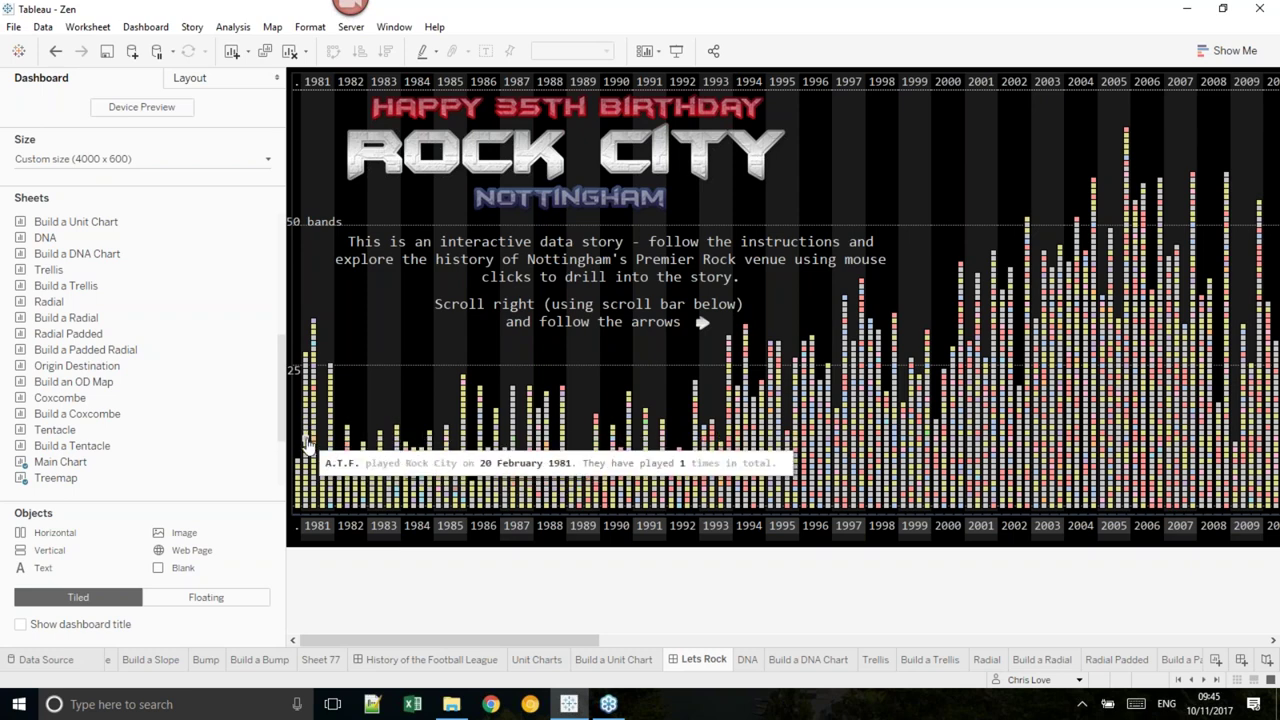
click(307, 452)
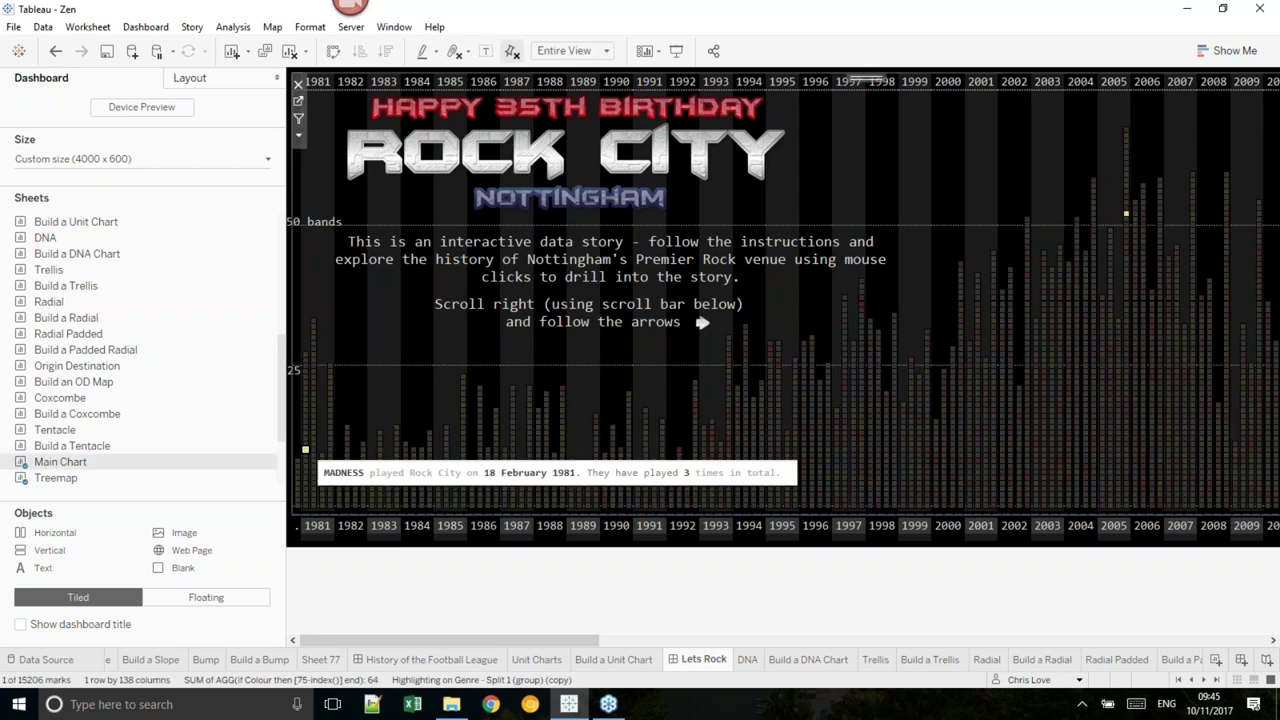
mouse_move(1126, 218)
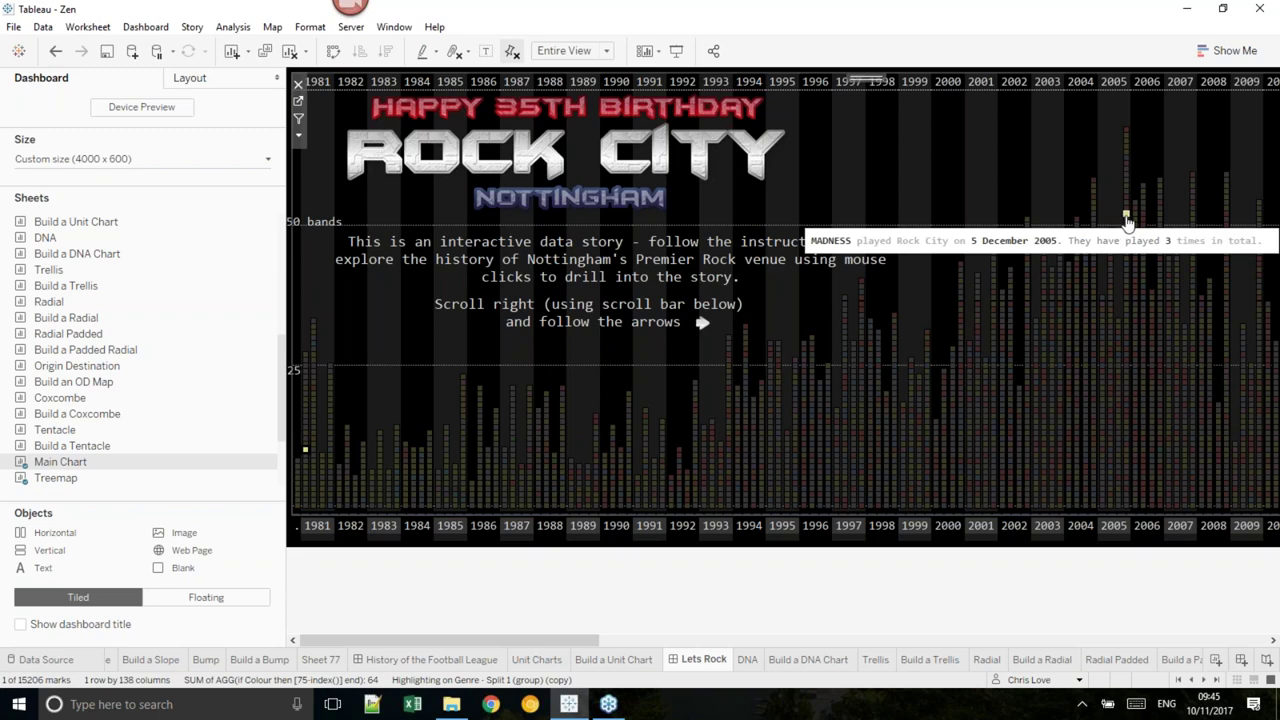
click(440, 385)
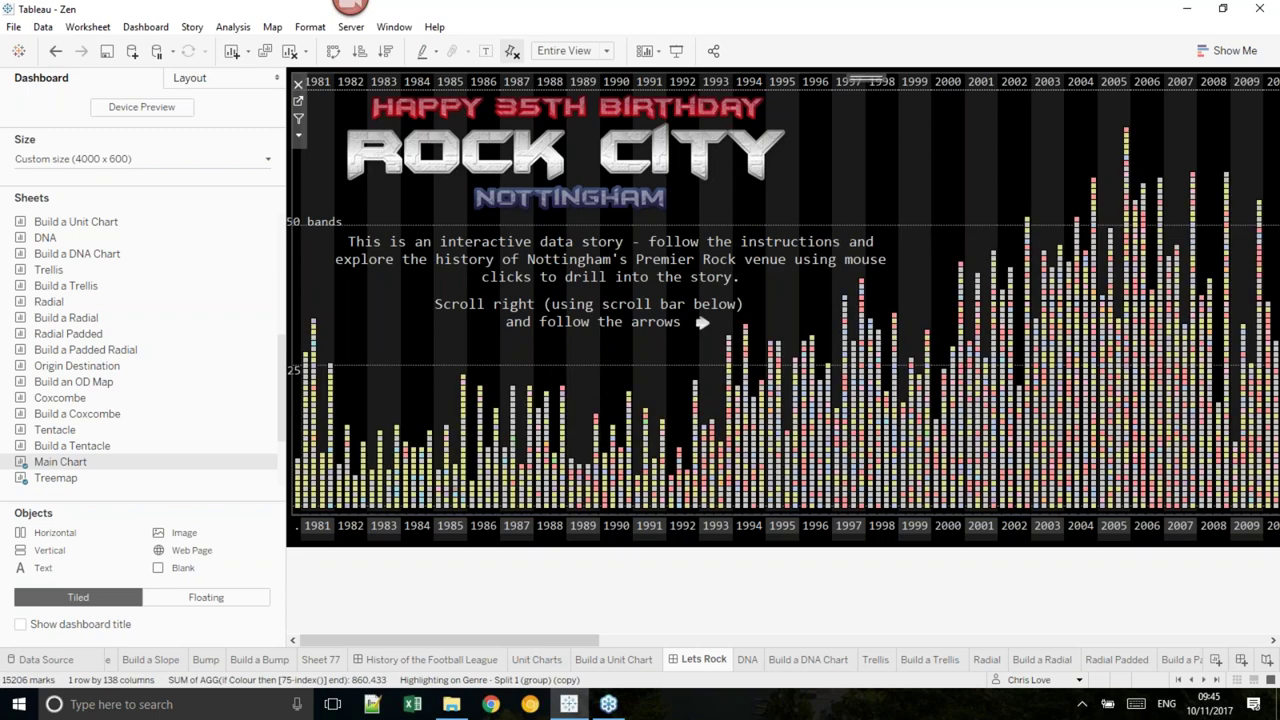
- Examine the rest of the Lets Rock dashboard through to its genre bump chart, then open the Radial sheet
drag(597, 640, 740, 650)
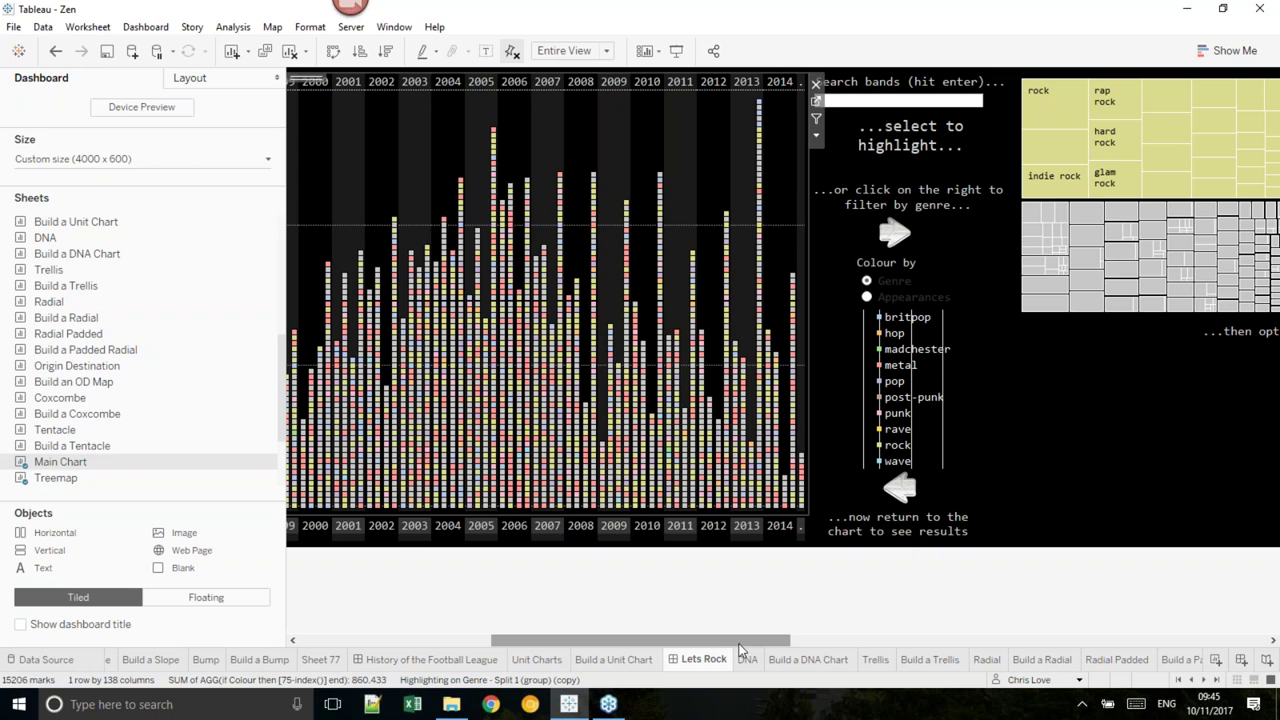
drag(732, 637, 1190, 660)
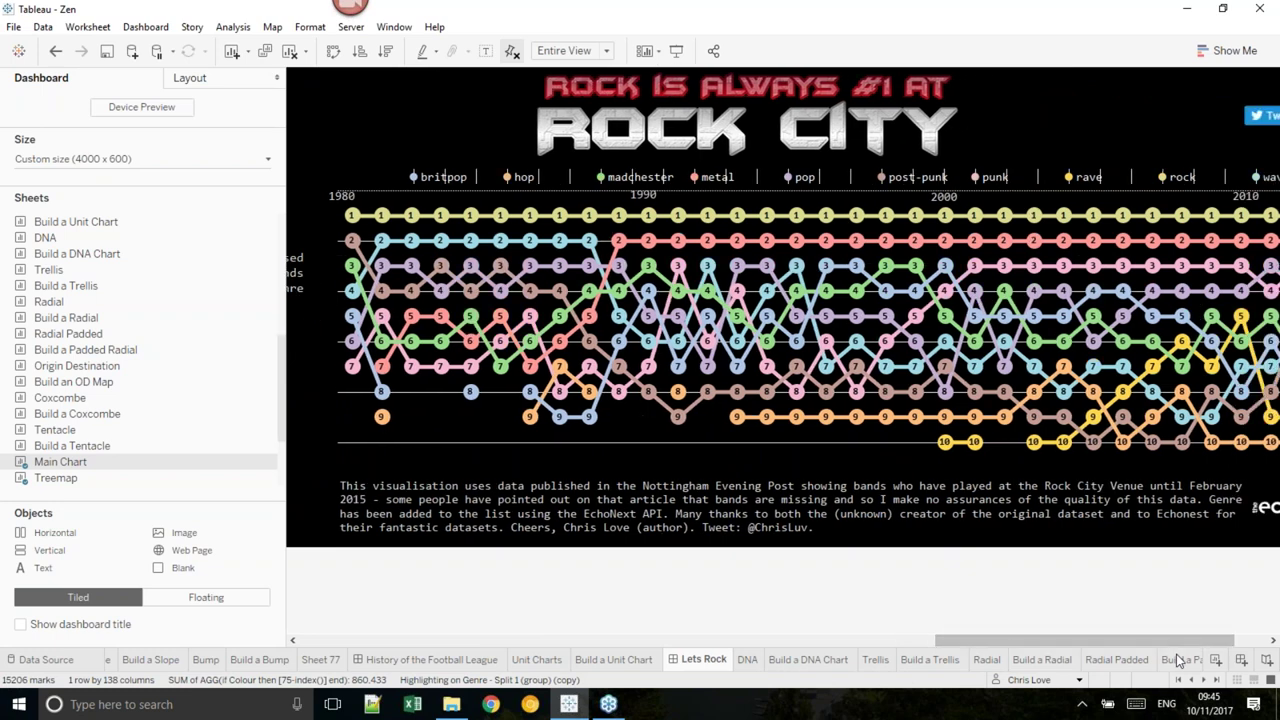
mouse_move(680, 285)
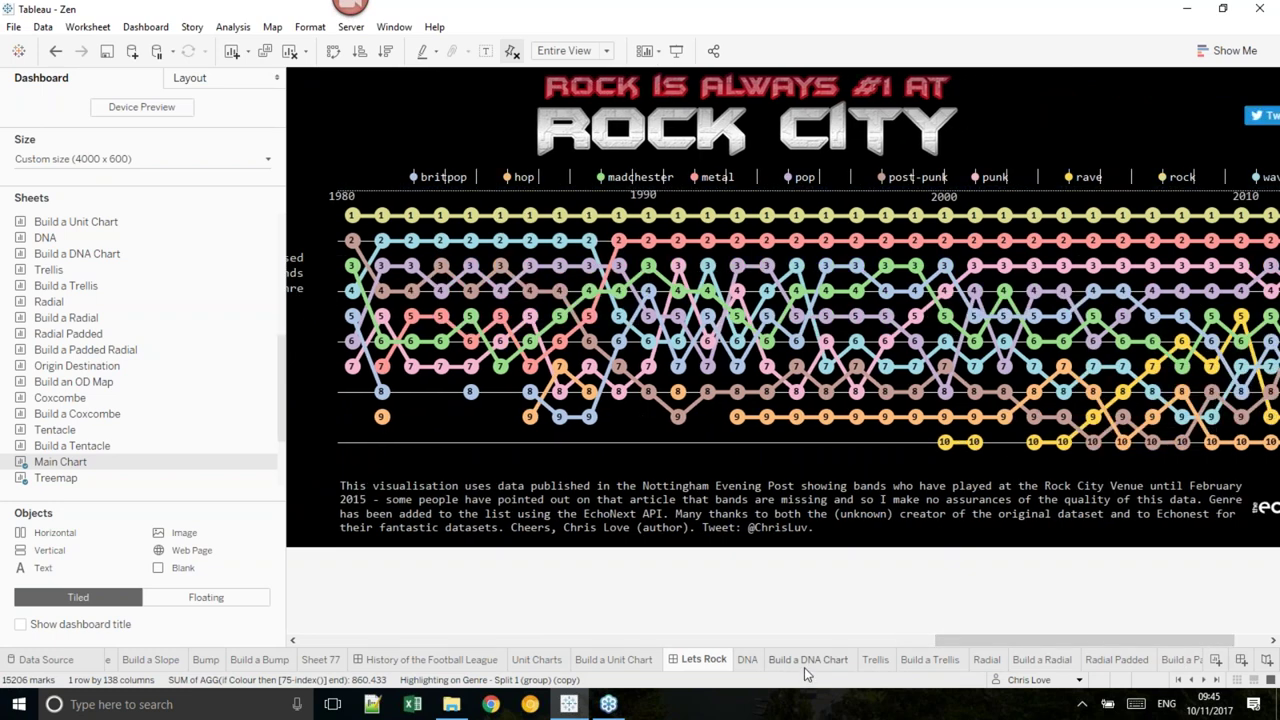
mouse_move(771, 669)
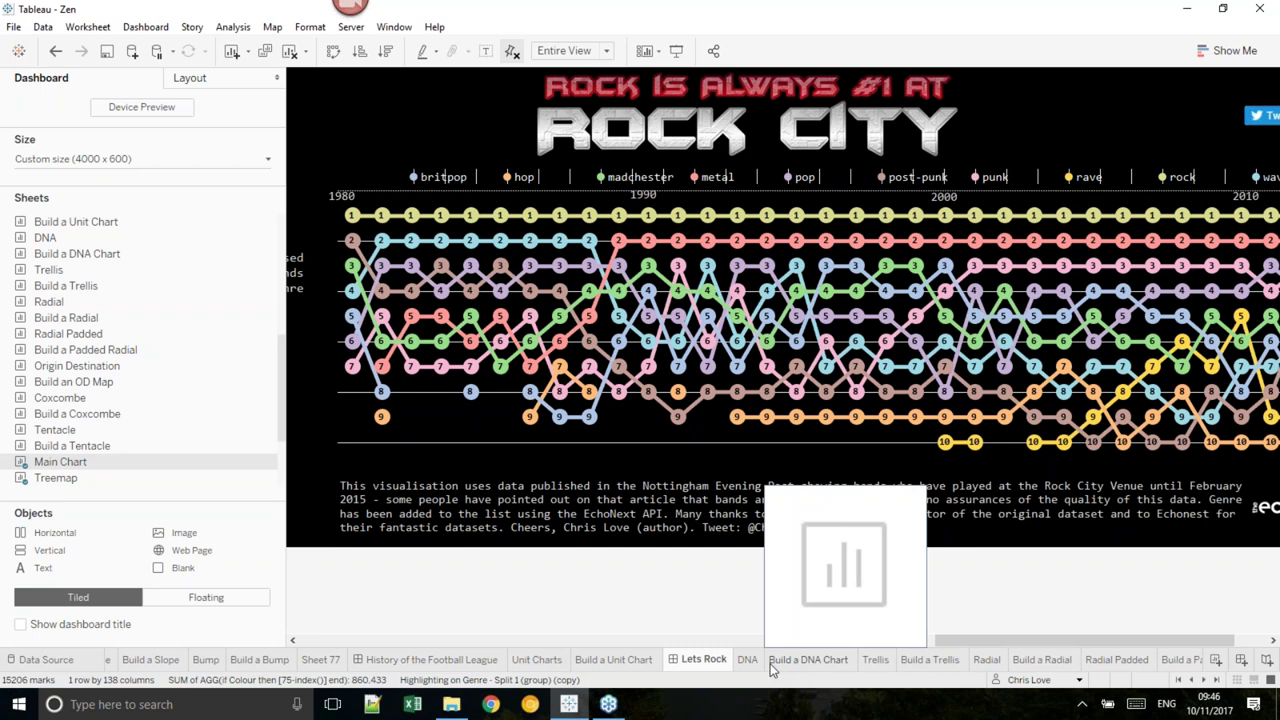
click(987, 660)
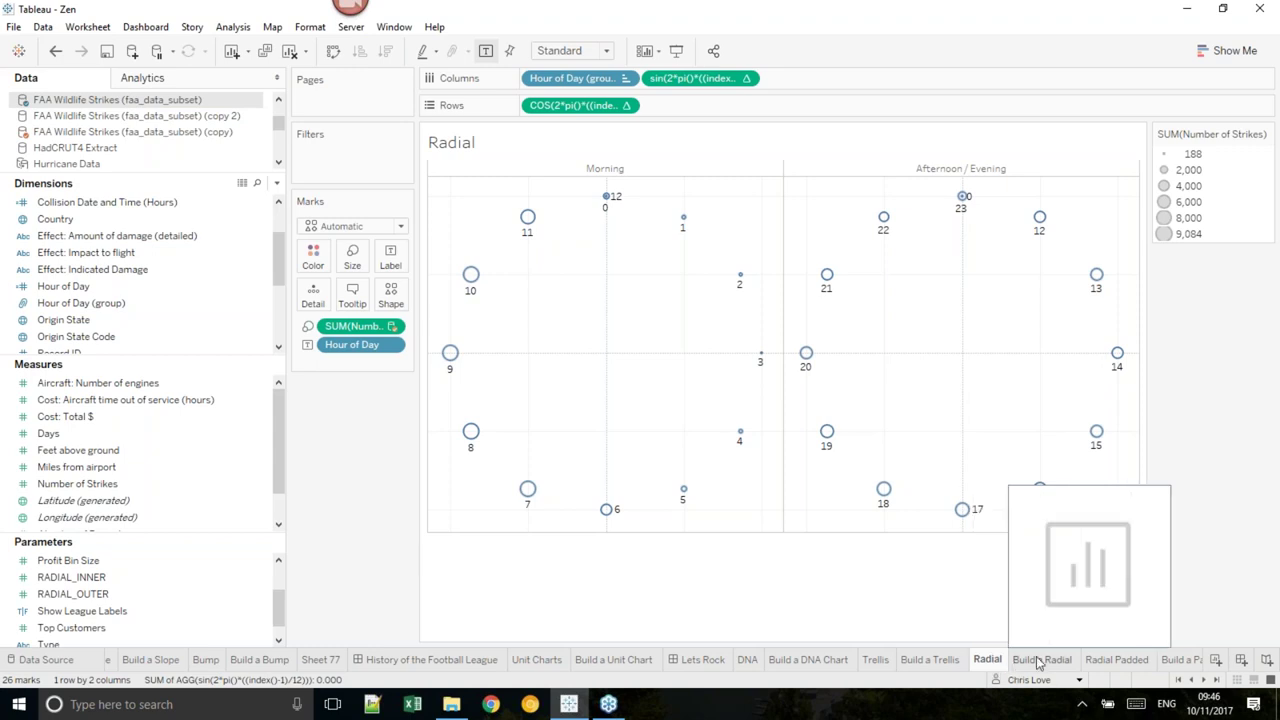
- On the Build a Radial sheet, split the columns by Hour of Day (group) with Morning first, and add Hour of Day as mark detail
click(1040, 660)
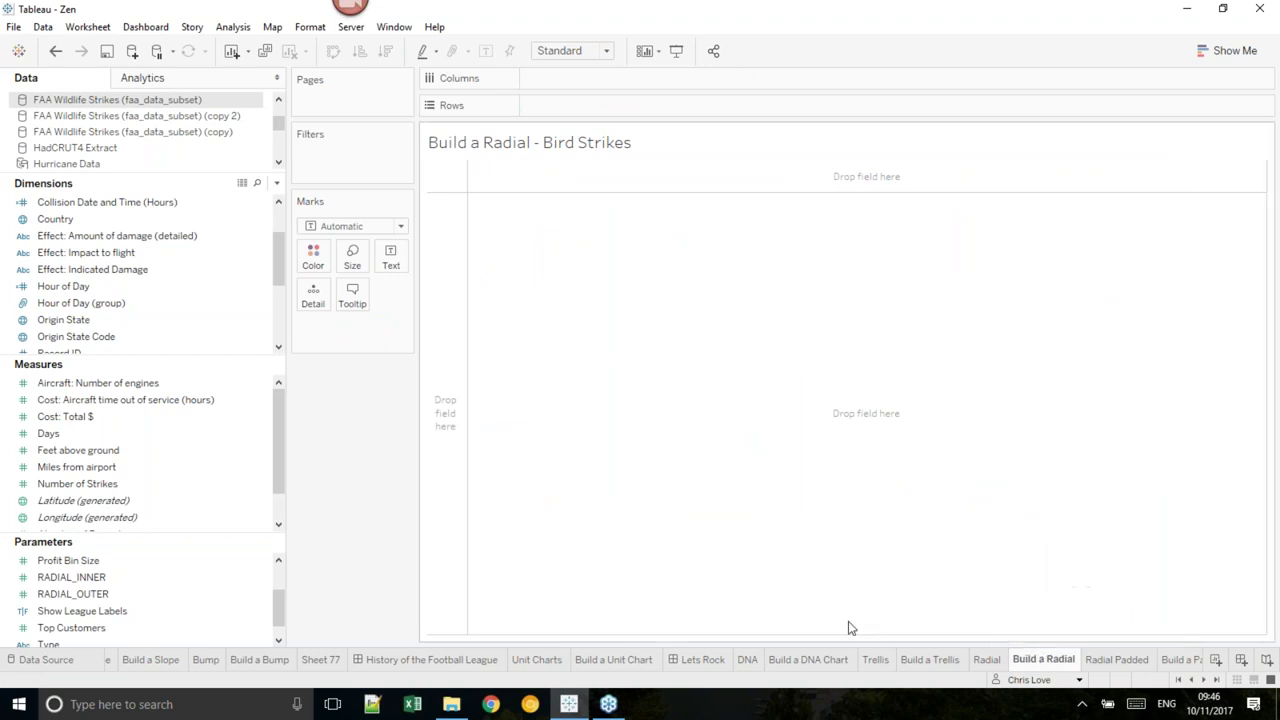
right_click(116, 304)
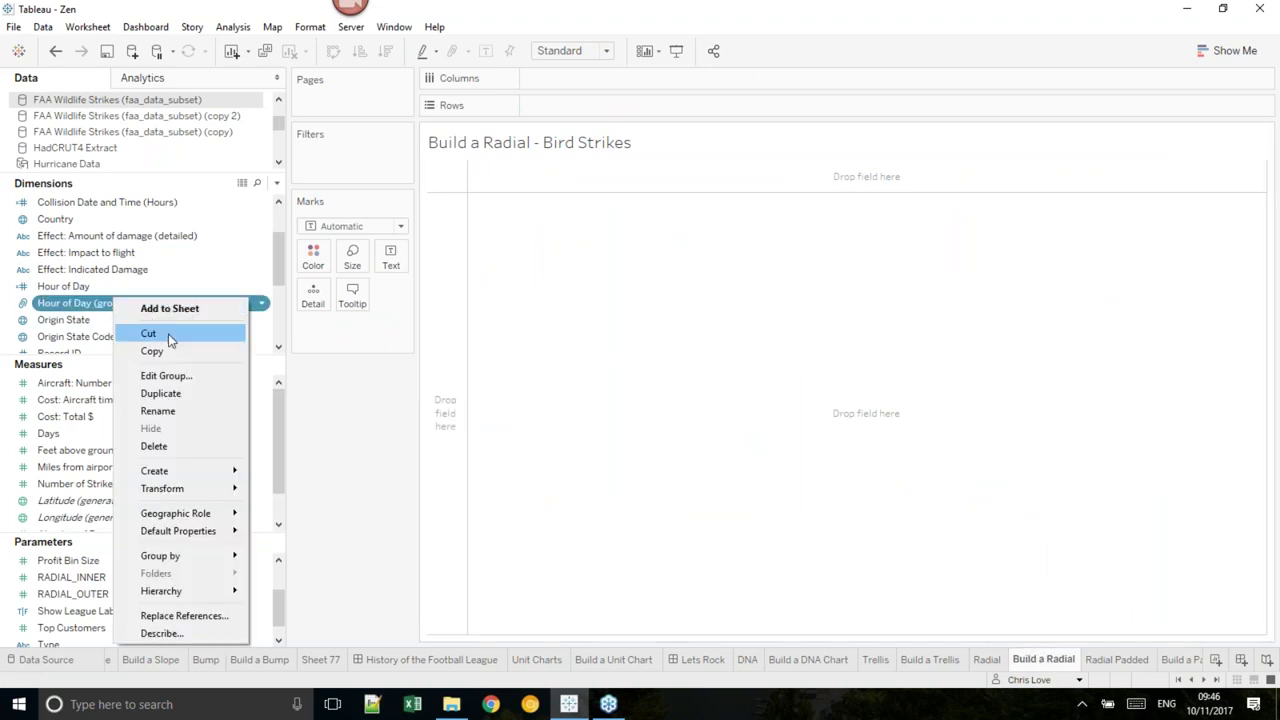
click(55, 308)
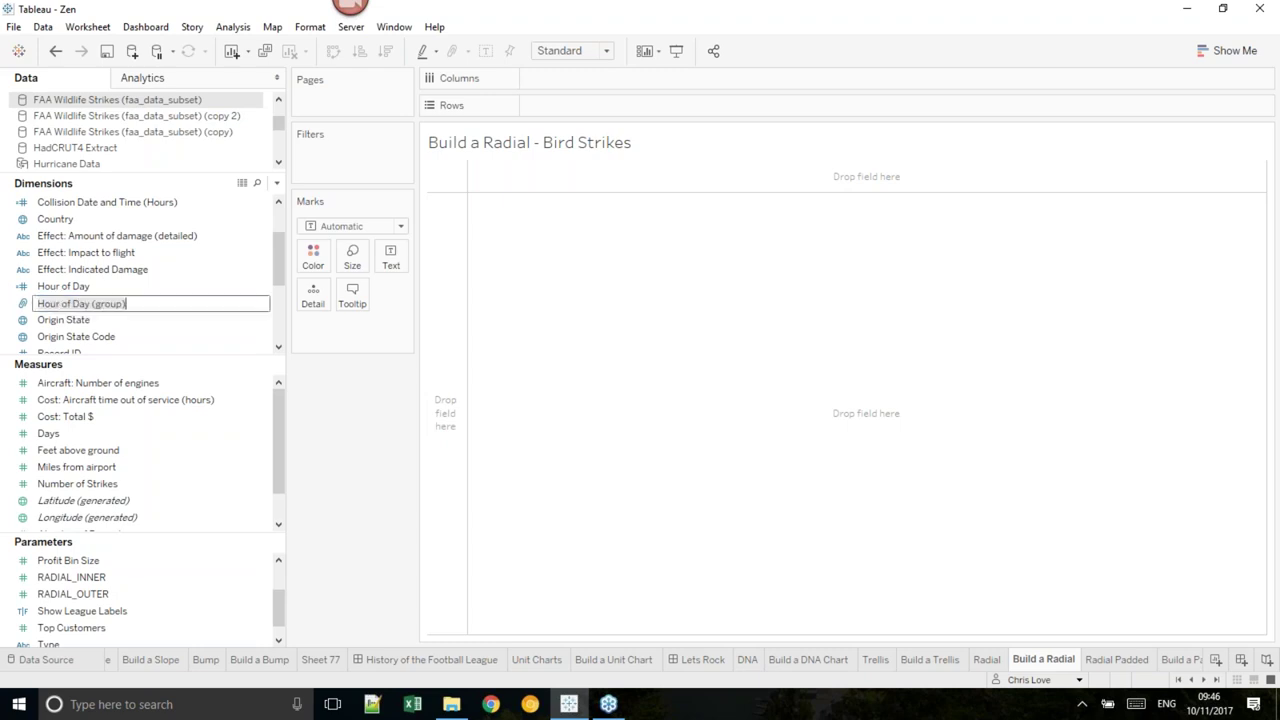
key(Escape)
drag(138, 310, 596, 86)
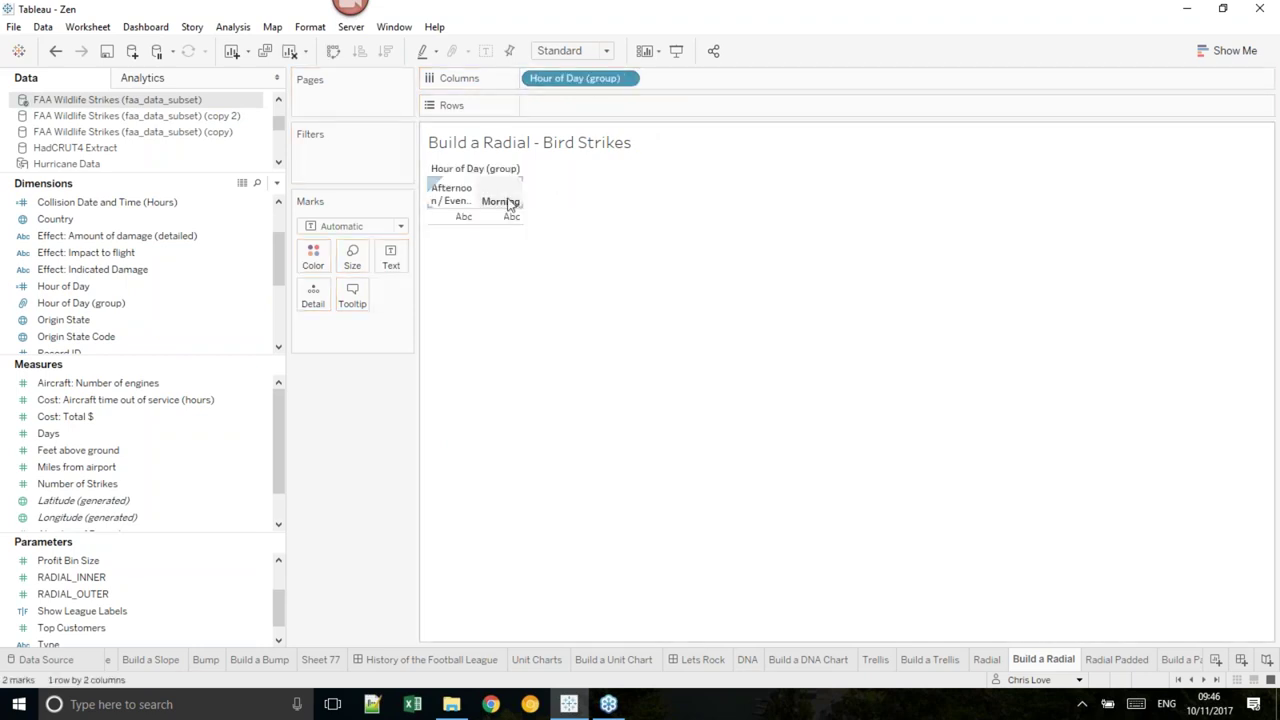
drag(437, 203, 520, 206)
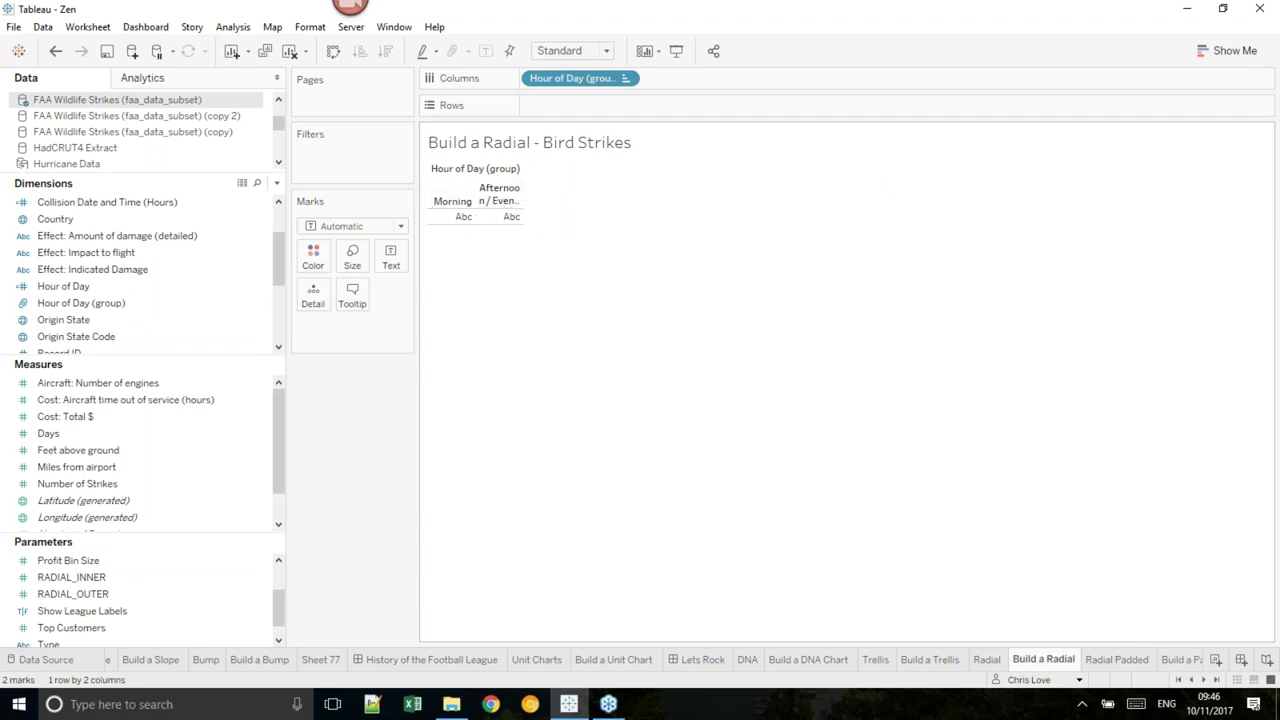
click(190, 287)
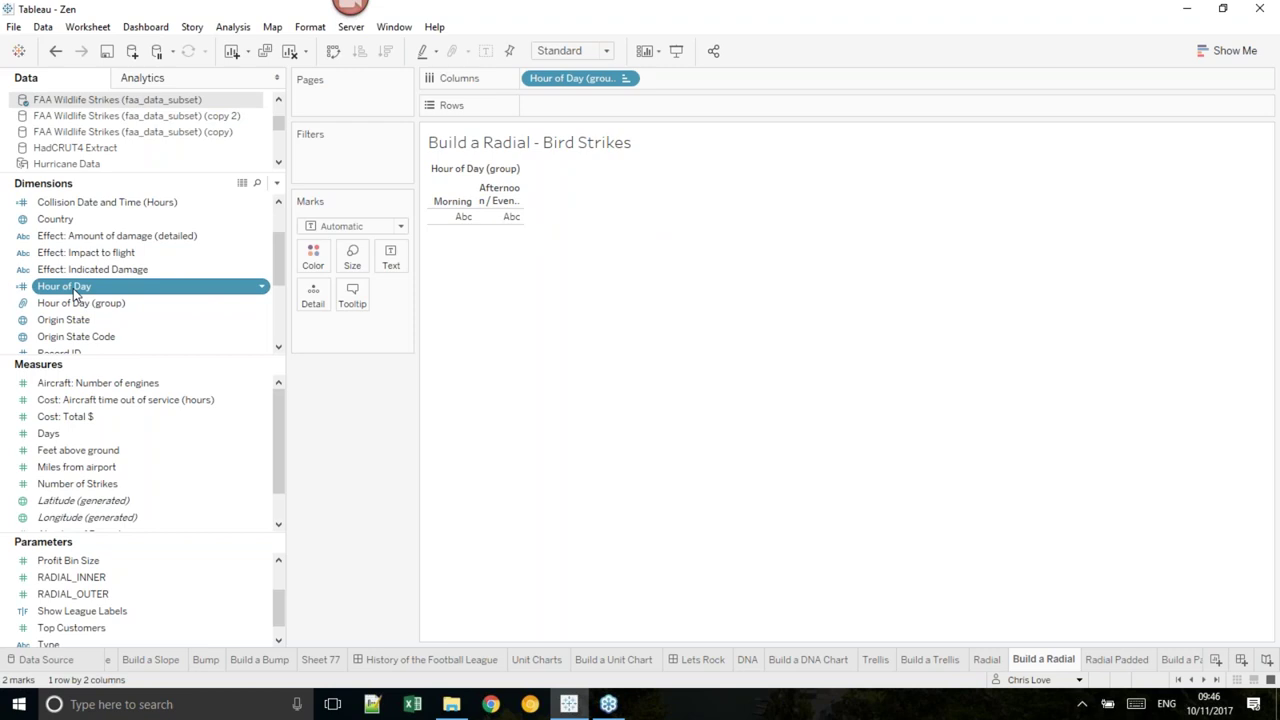
drag(73, 288, 380, 348)
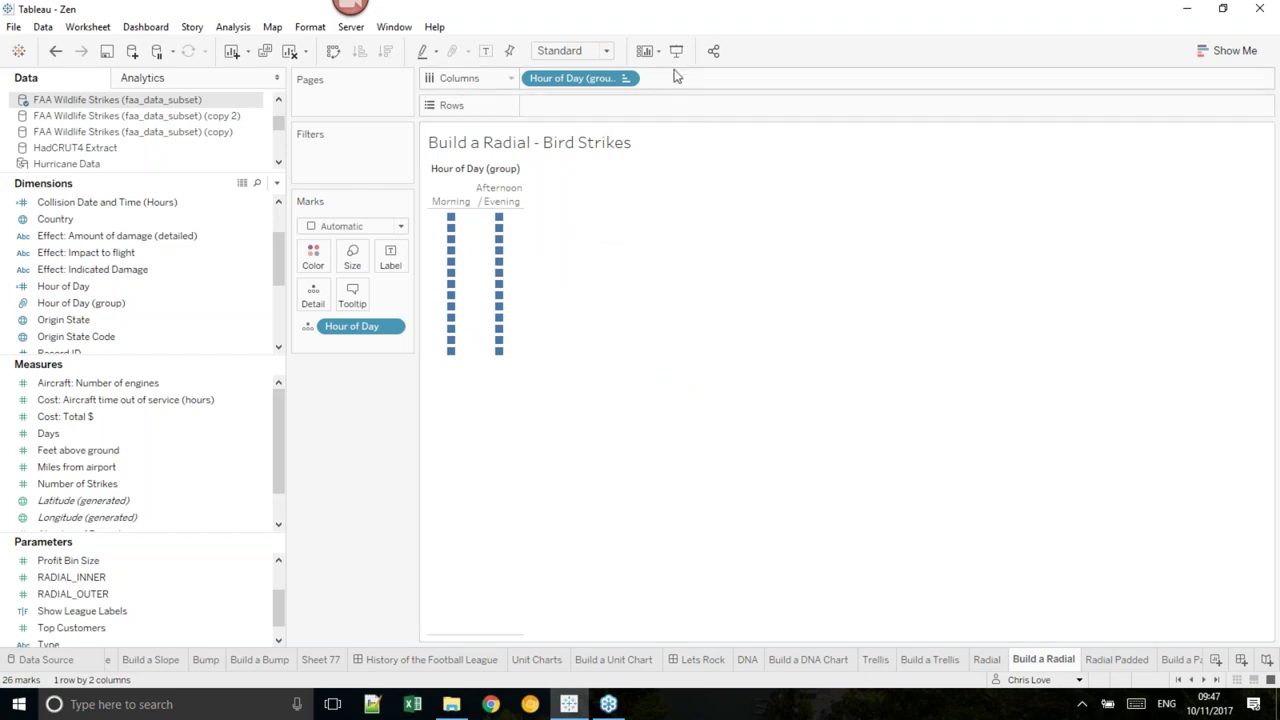
- Add the ad hoc calculation sin(2*pi()*index()/12) to the columns after Hour of Day (group)
double_click(712, 79)
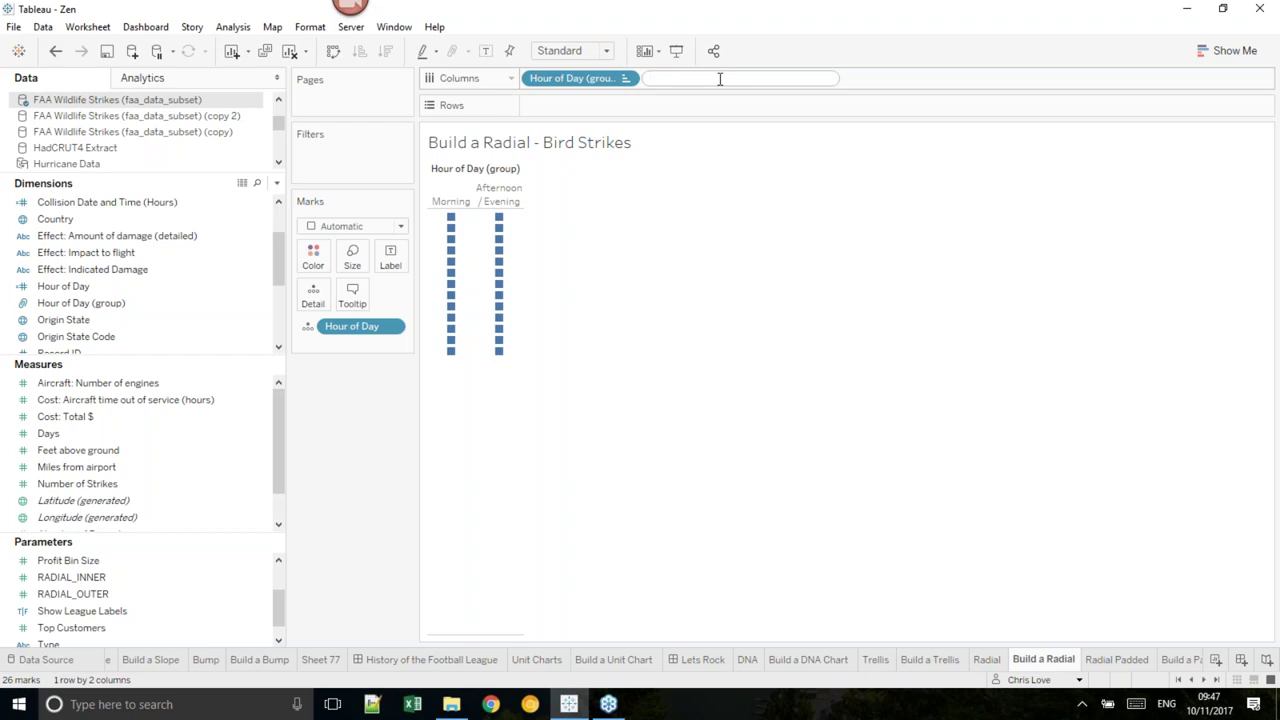
text(index())
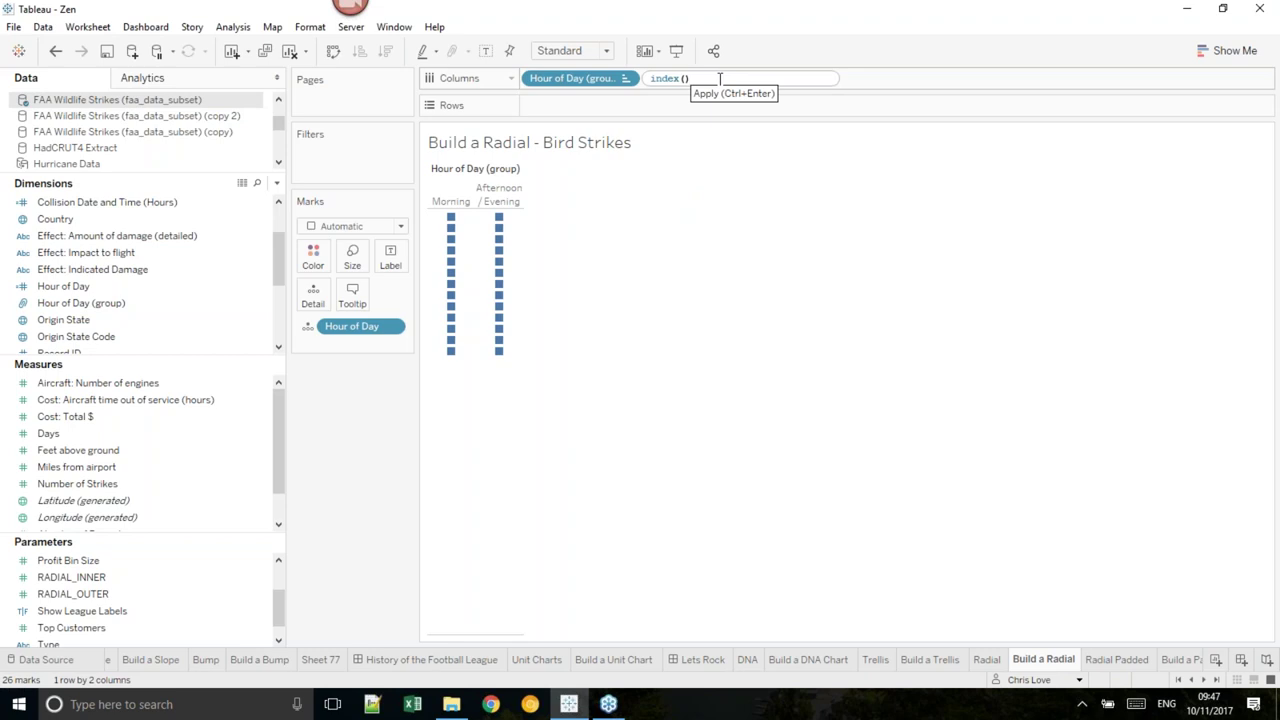
text(/12)
click(651, 80)
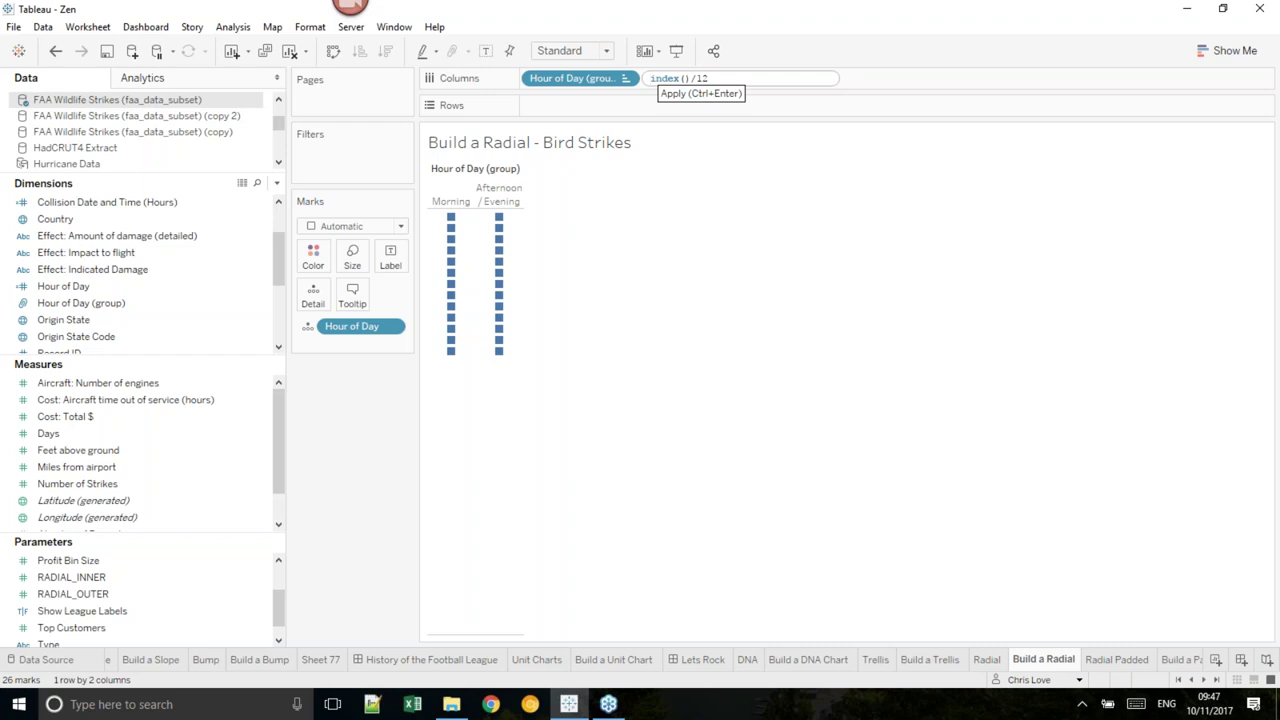
click(652, 78)
text(2)
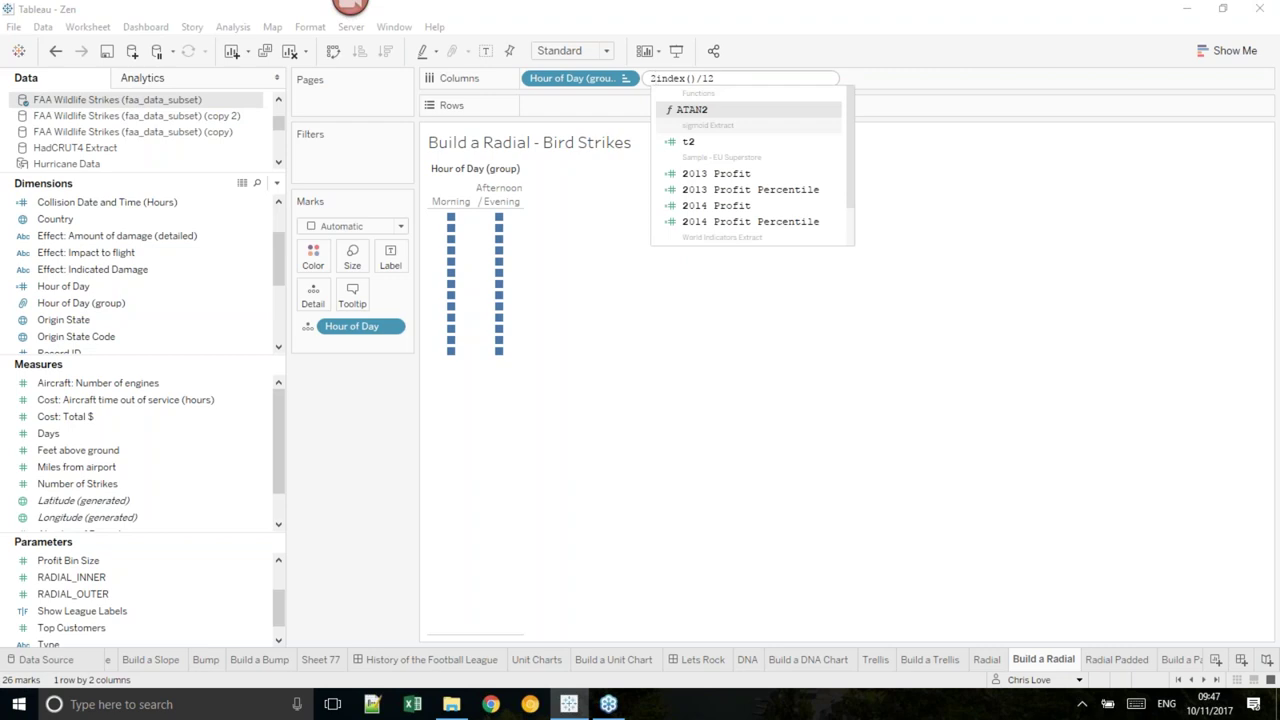
text(*pi())
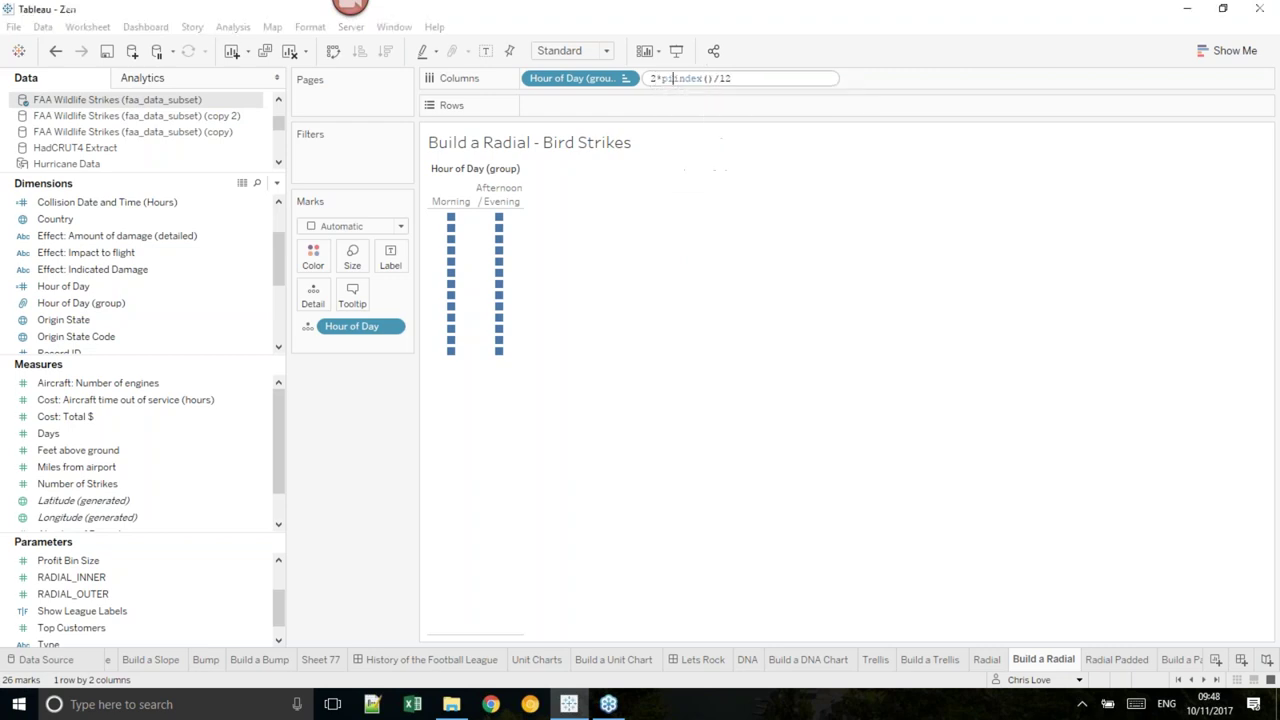
text(*)
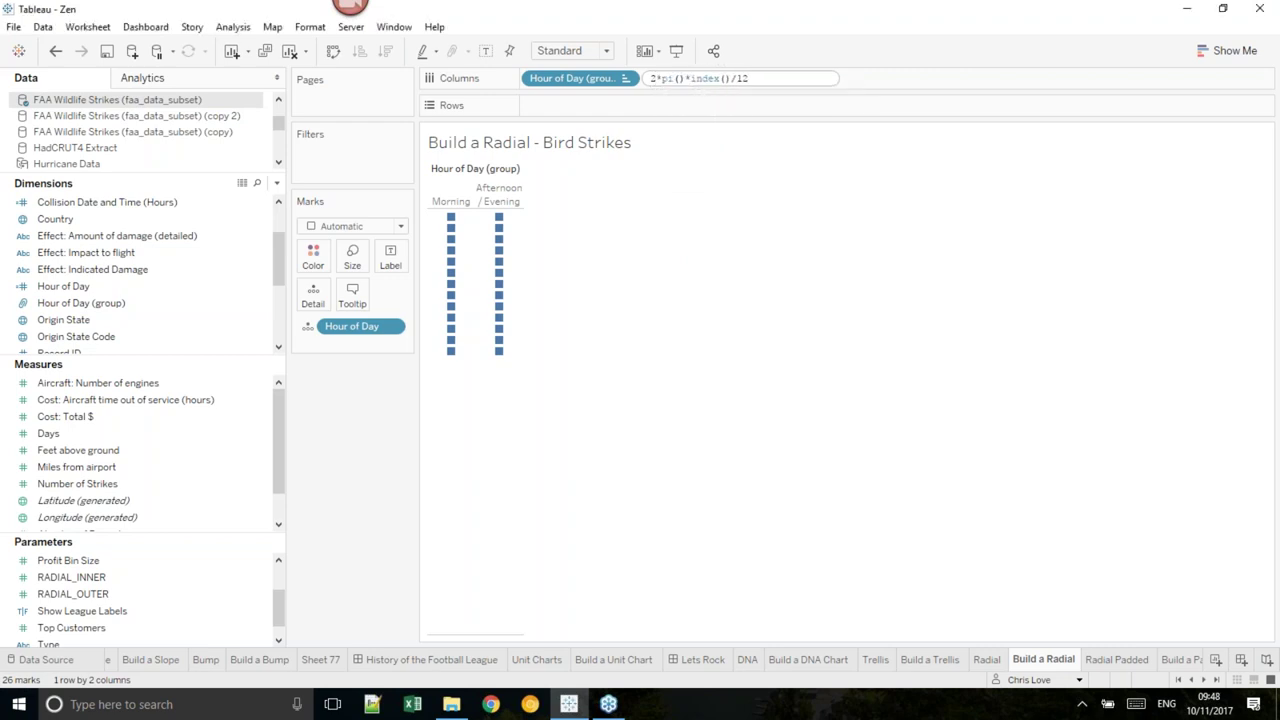
click(652, 78)
text(sin()
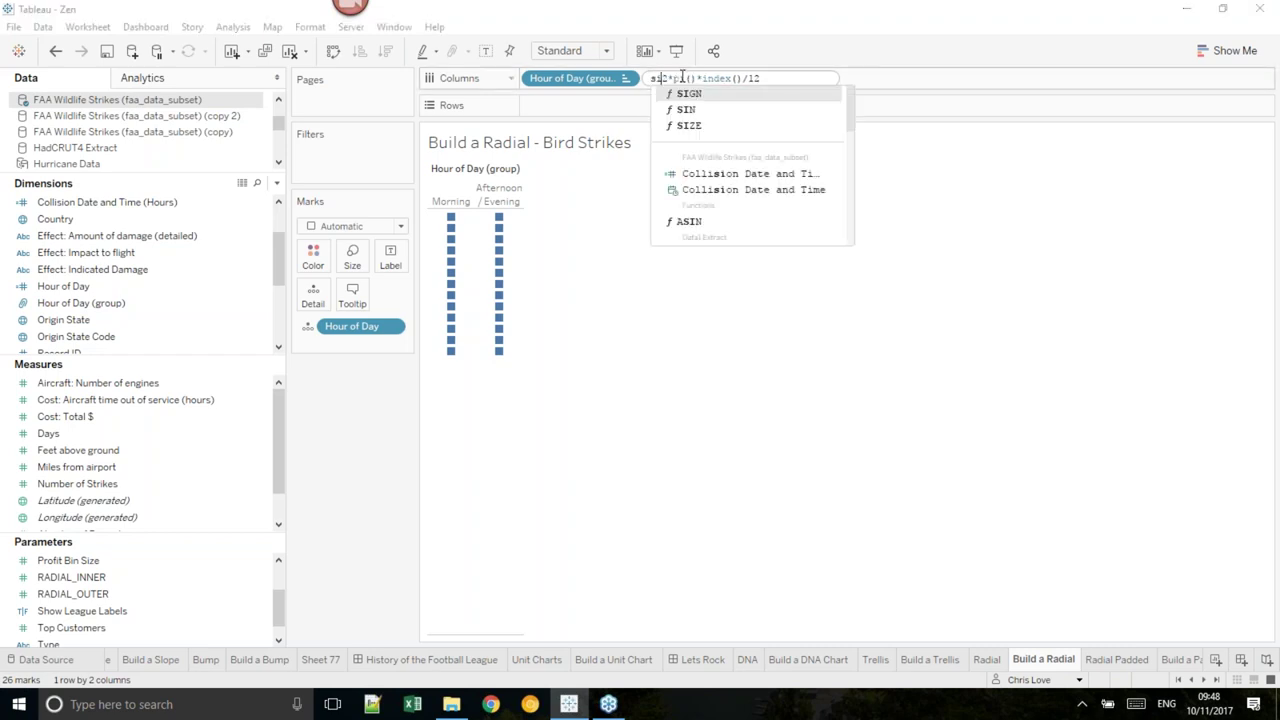
click(771, 78)
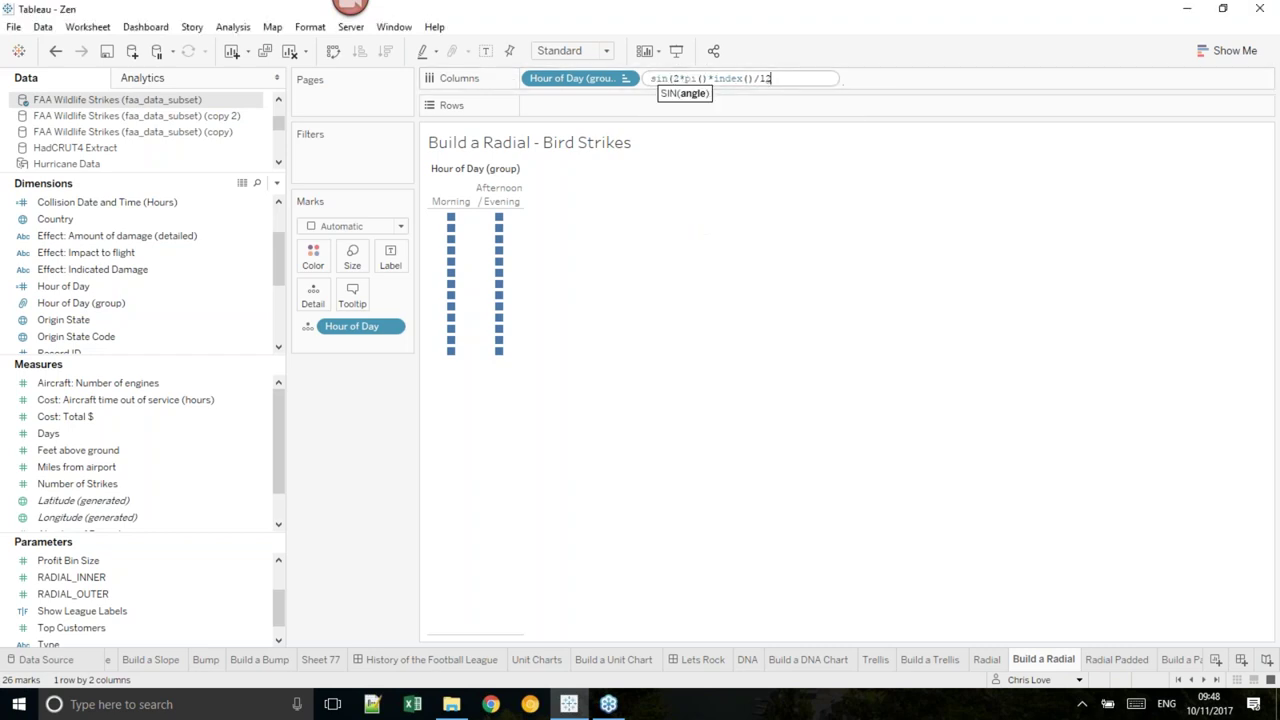
text())
key(Return)
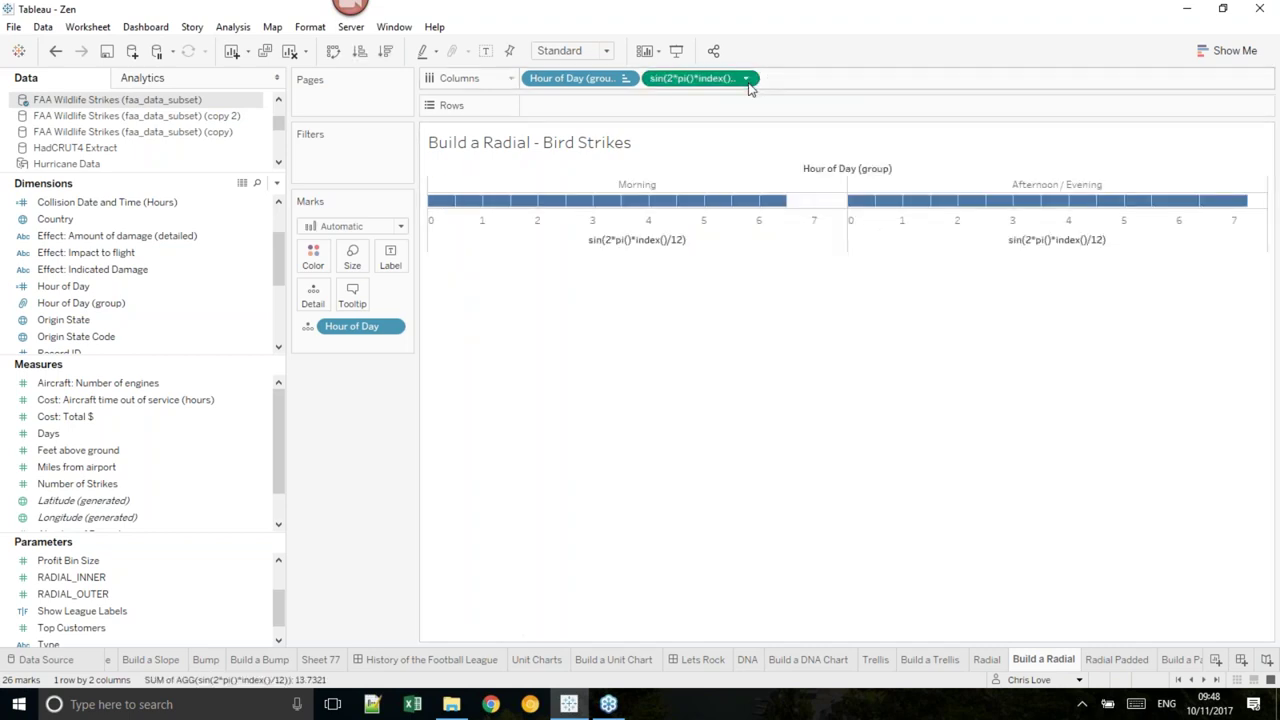
- Compute the sine calculation using Hour of Day and change the mark type to Circle
click(745, 78)
mouse_move(762, 298)
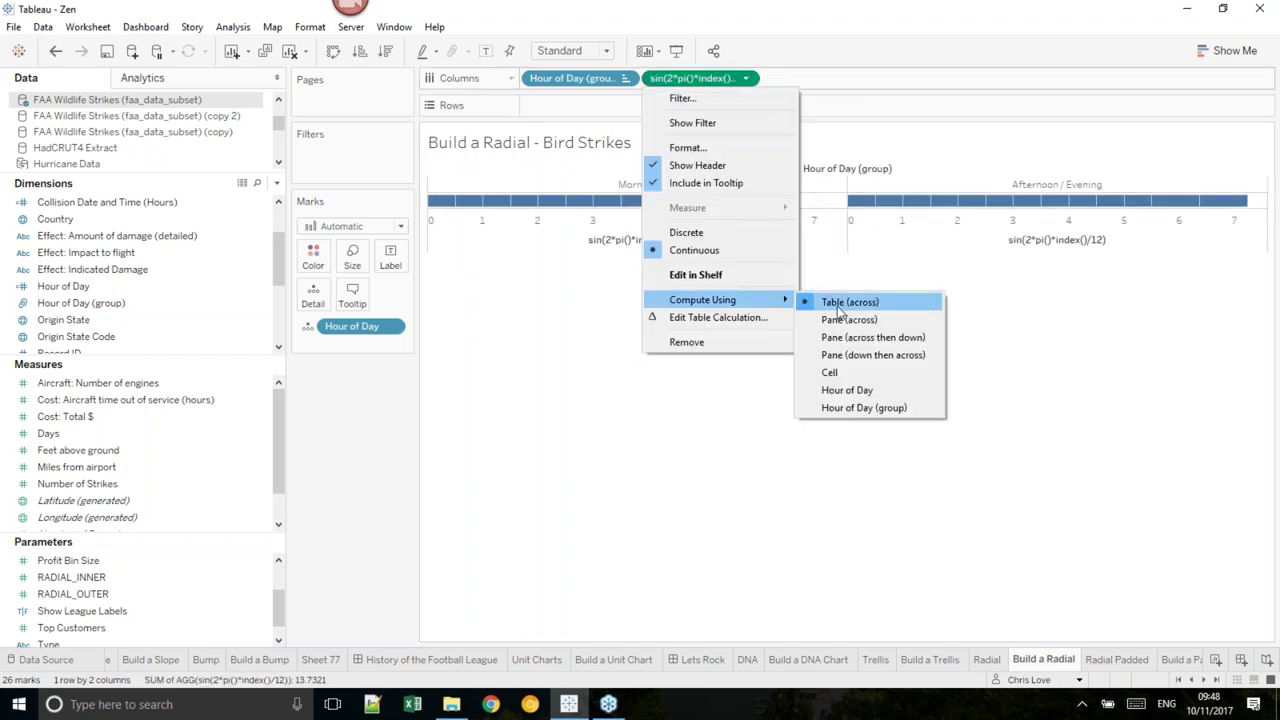
click(880, 390)
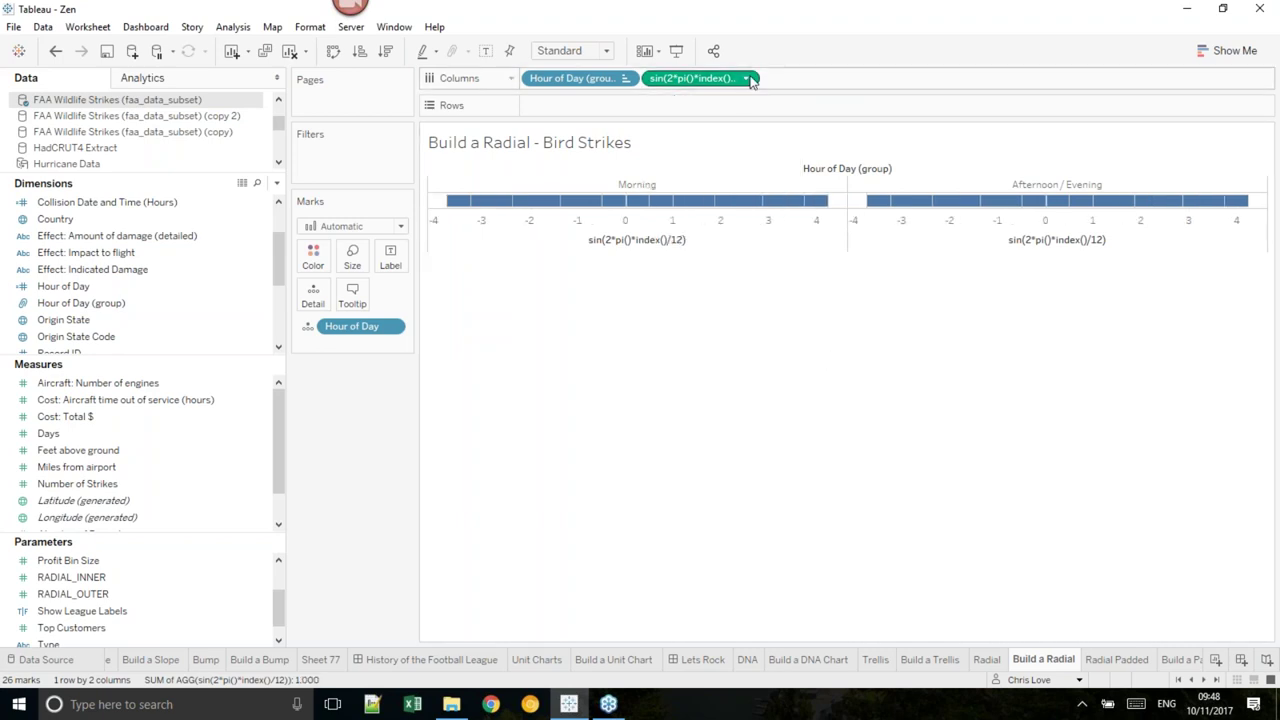
click(360, 226)
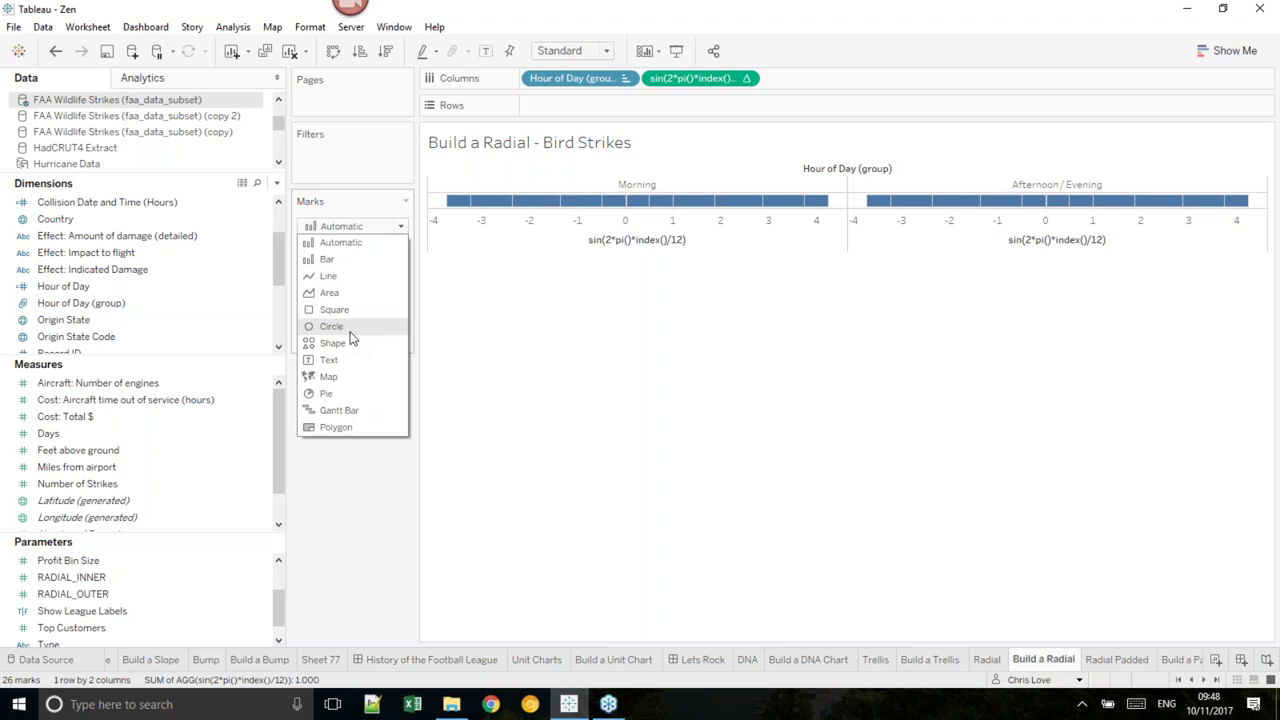
key(Escape)
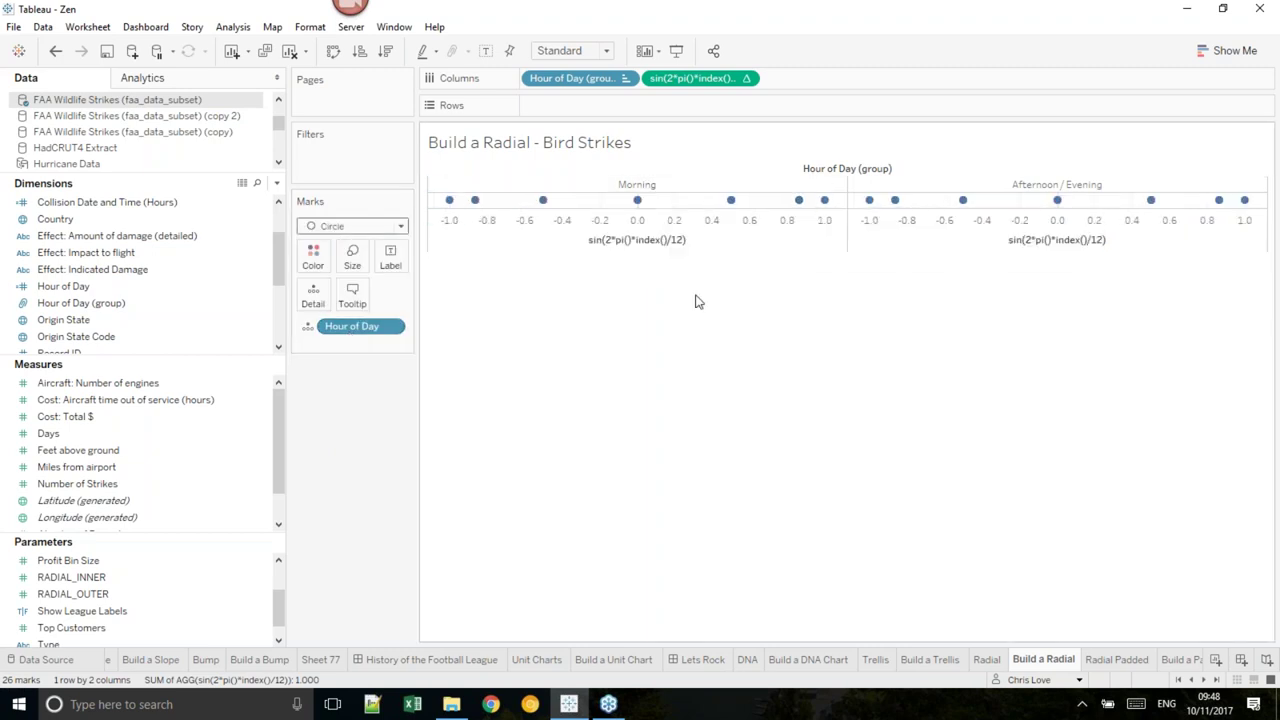
- Duplicate the sine calculation onto the rows and change the copy to cos(2*pi()*index()/12)
drag(700, 78, 590, 105)
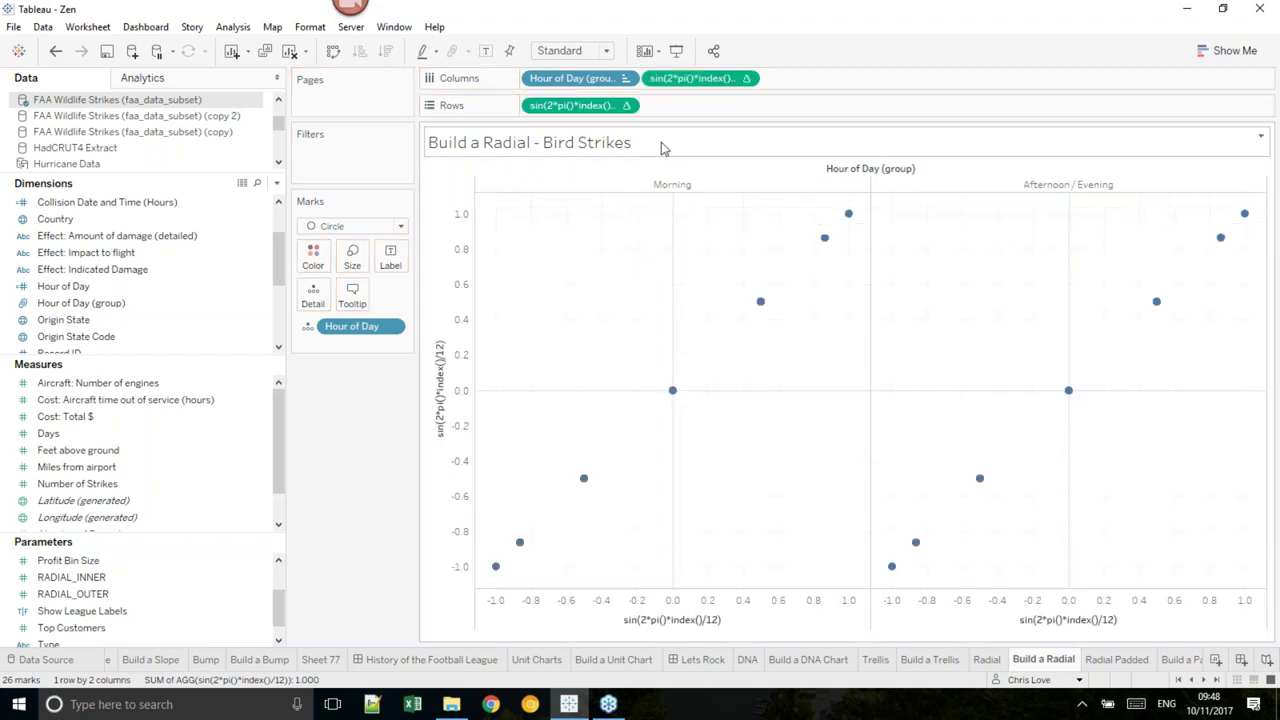
double_click(588, 105)
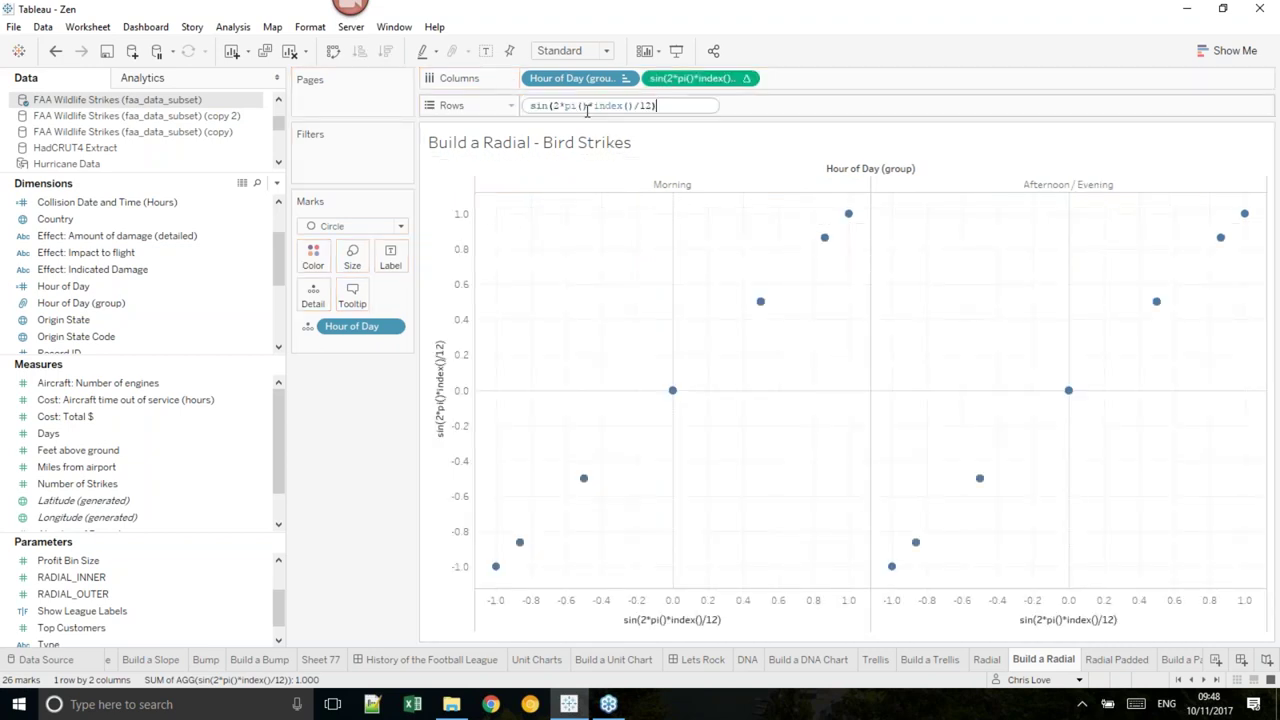
drag(548, 105, 511, 108)
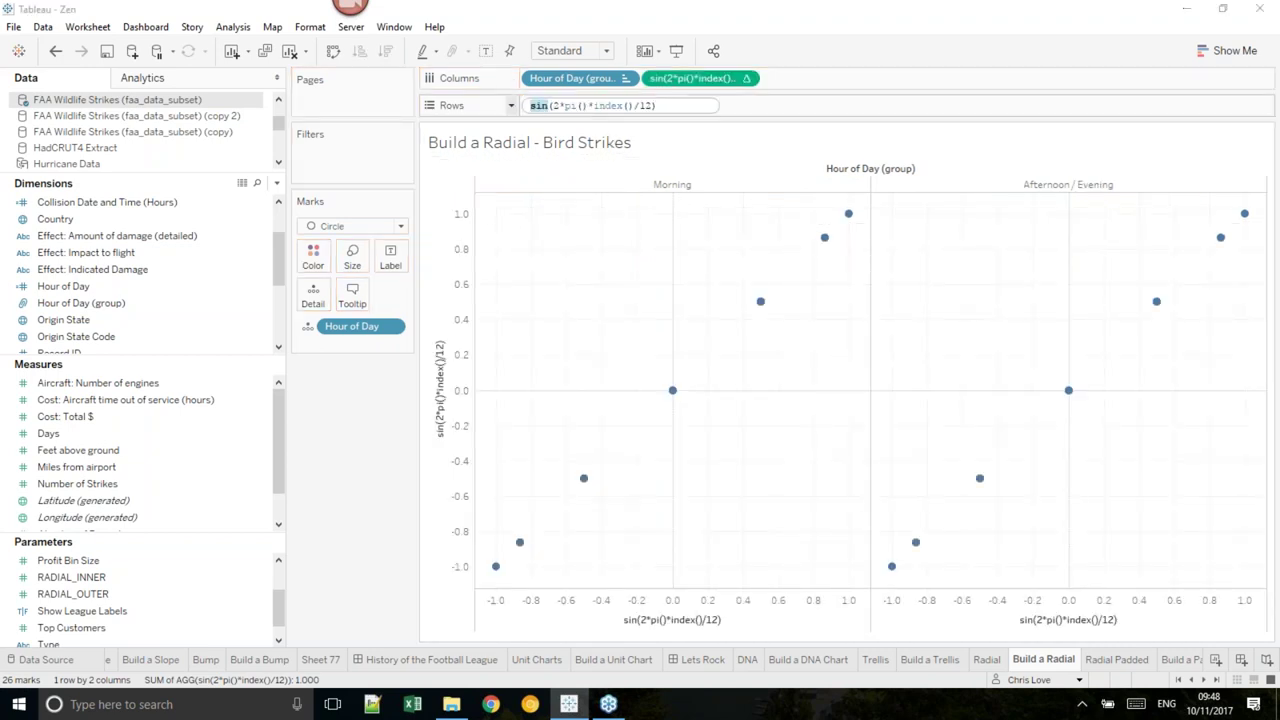
text(cos)
click(808, 147)
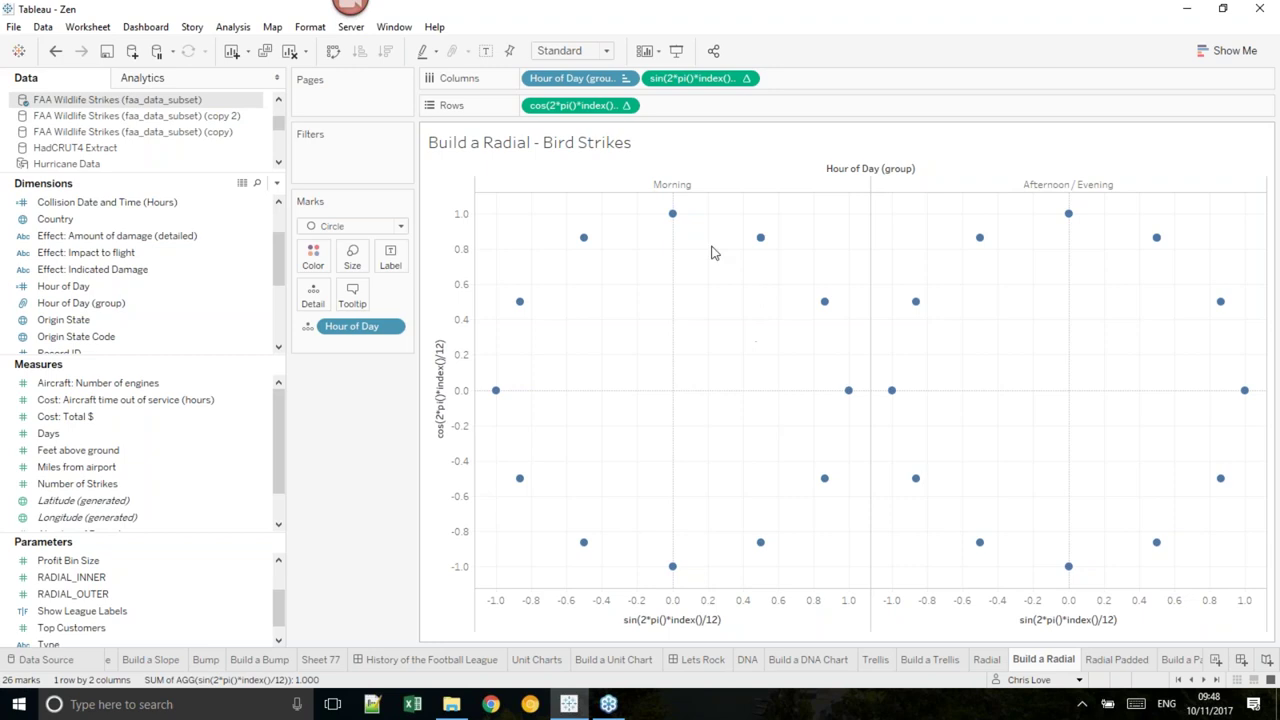
- Check the hours plotted in the Morning circle and change the columns calculation to sin(2*pi()*(index()-1)/12)
mouse_move(674, 218)
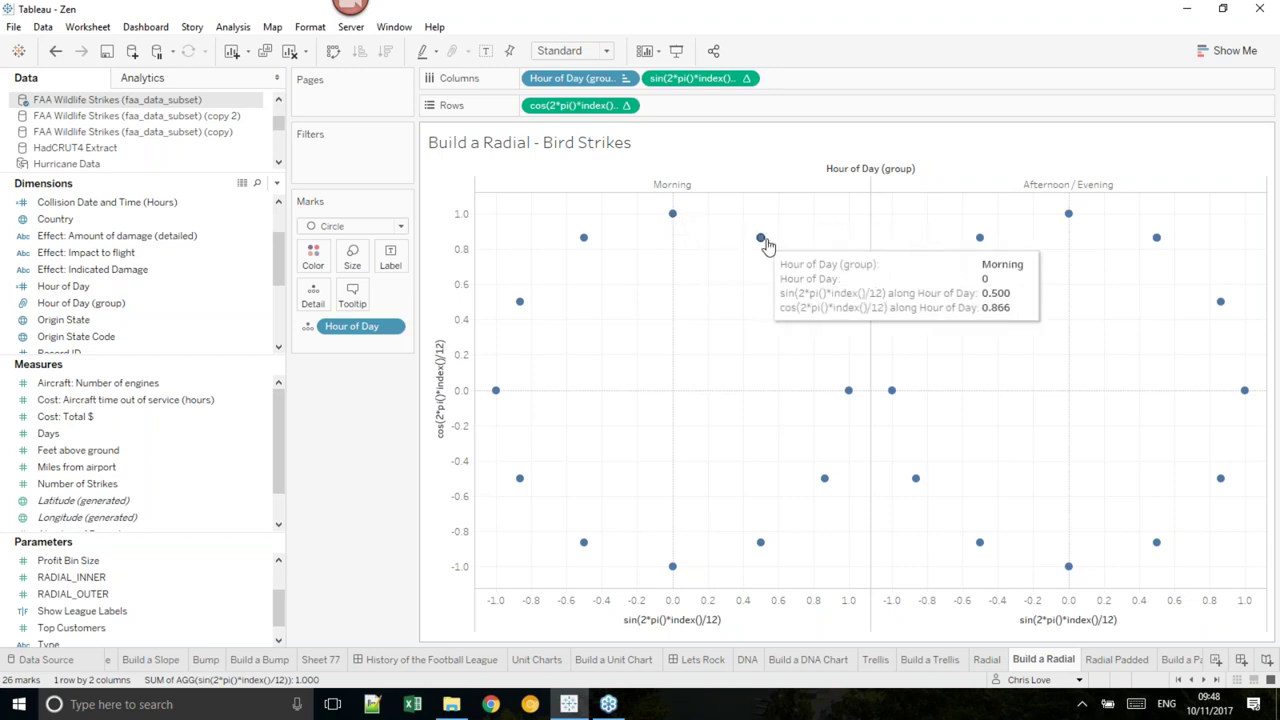
mouse_move(824, 304)
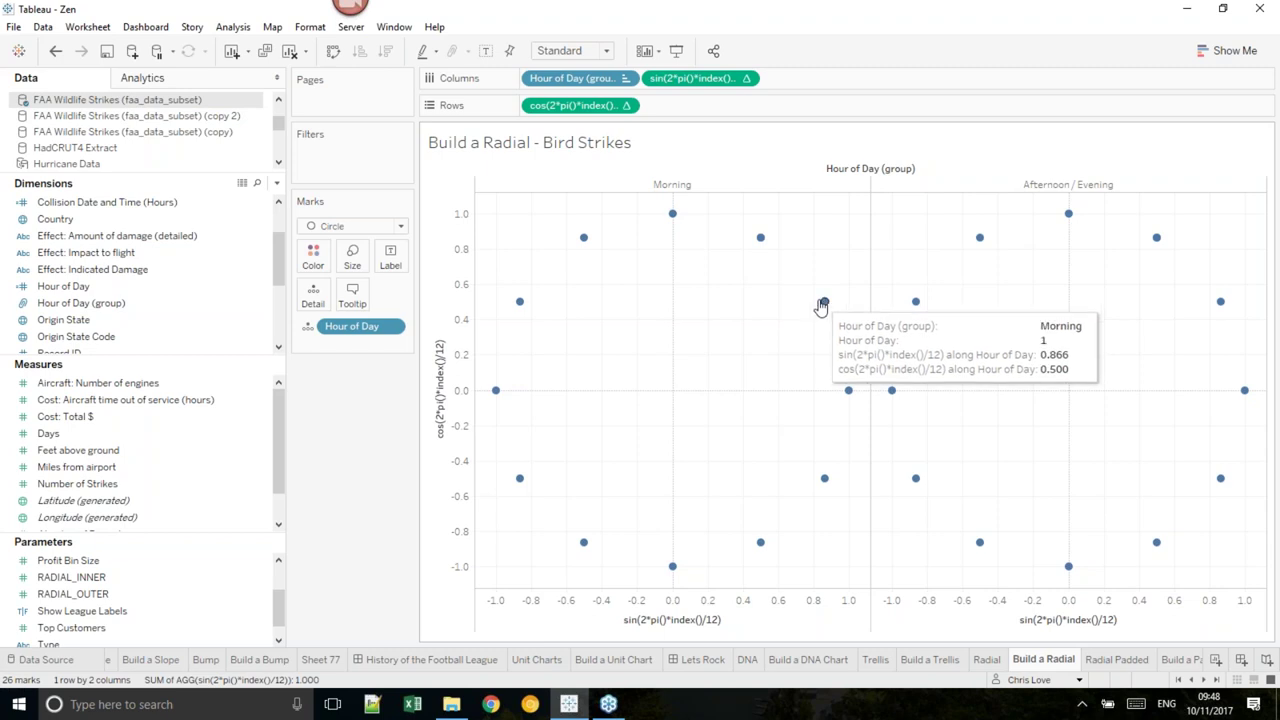
mouse_move(763, 243)
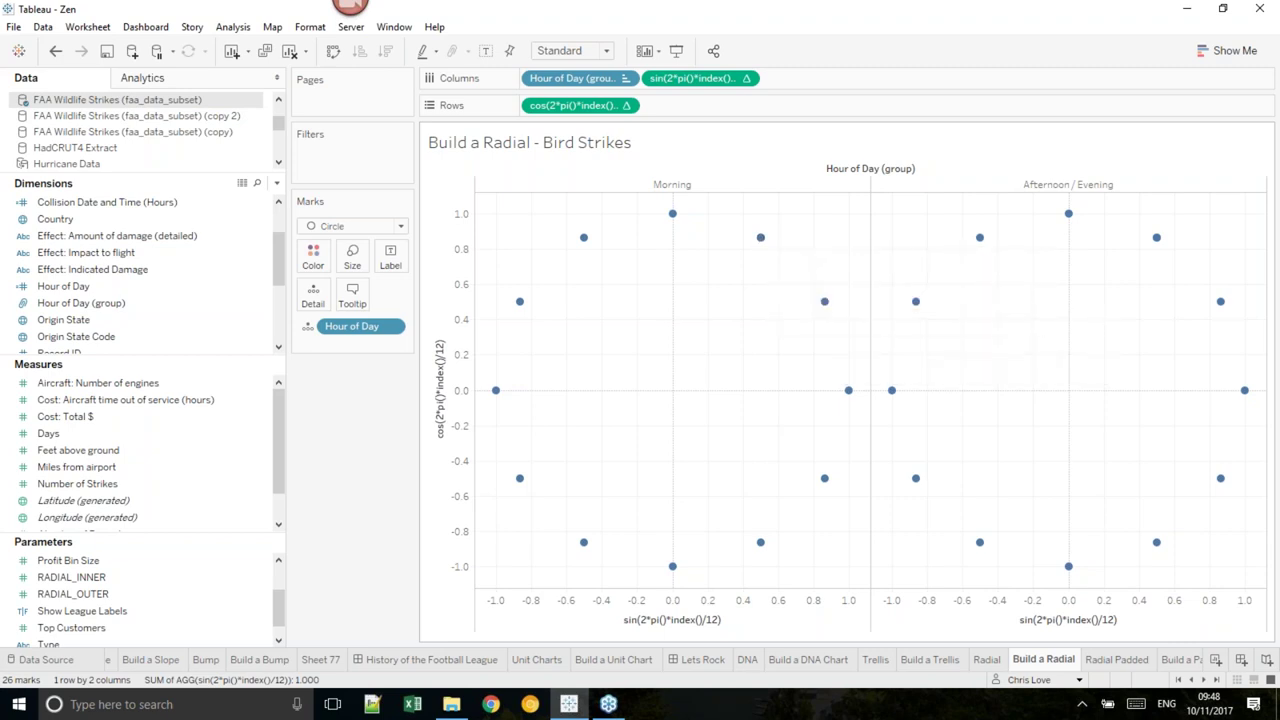
double_click(715, 79)
click(757, 78)
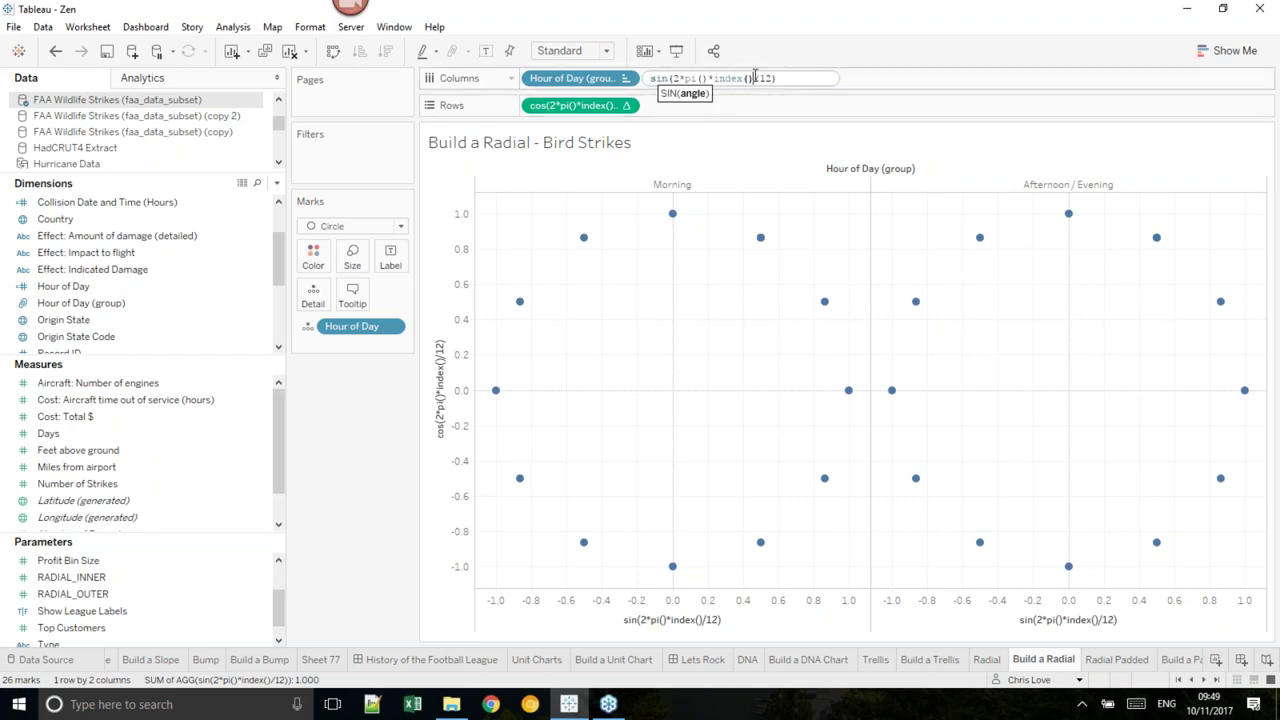
text(-1))
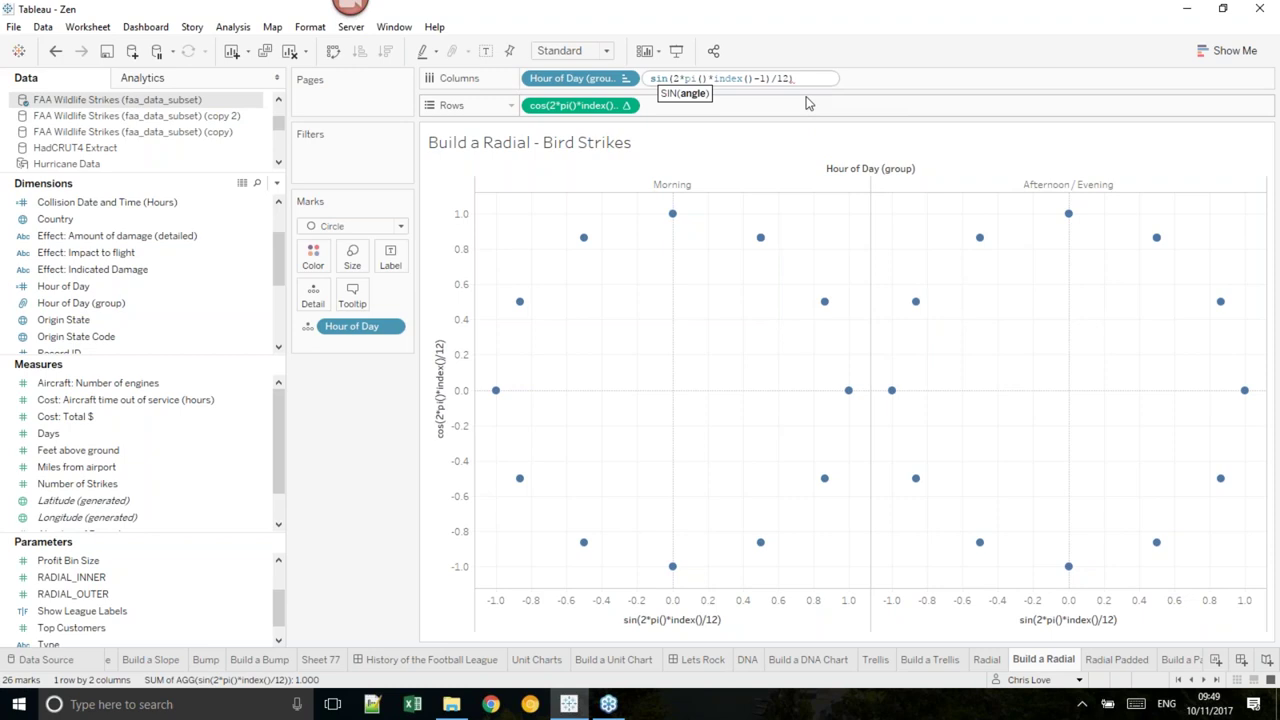
text(()
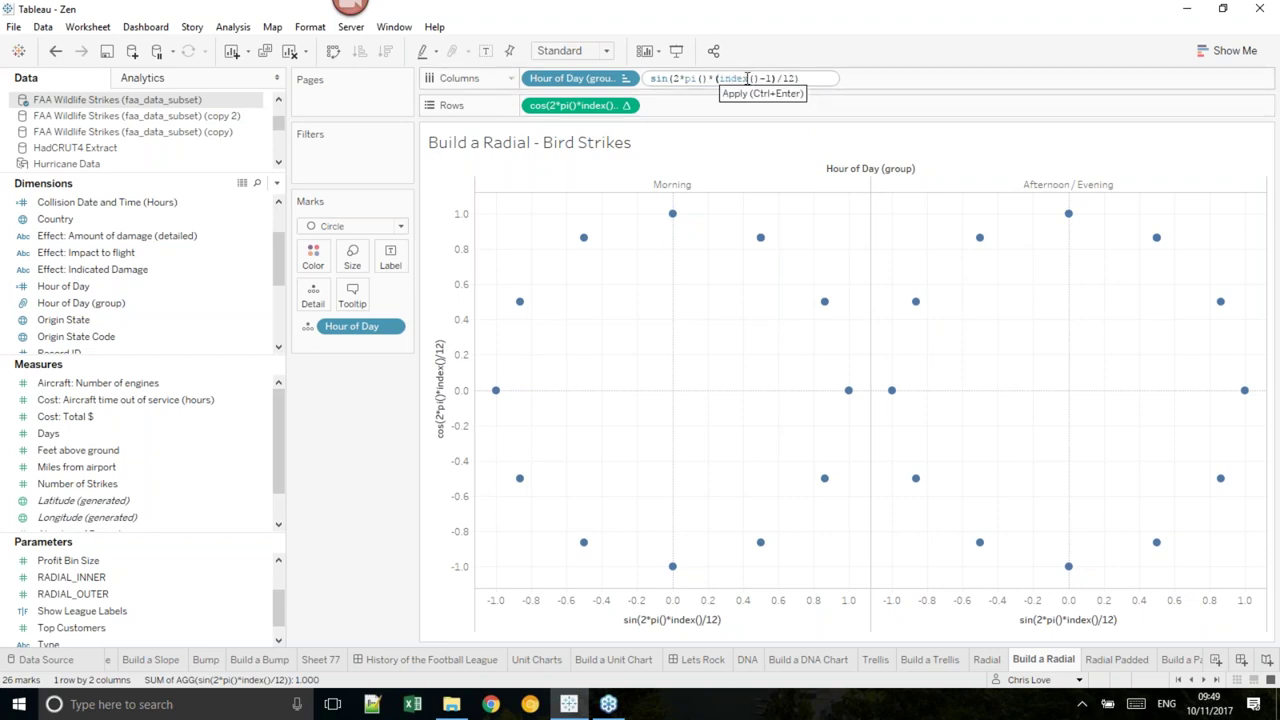
- Change the rows calculation to cos(2*pi()*(index()-1)/12)
click(589, 108)
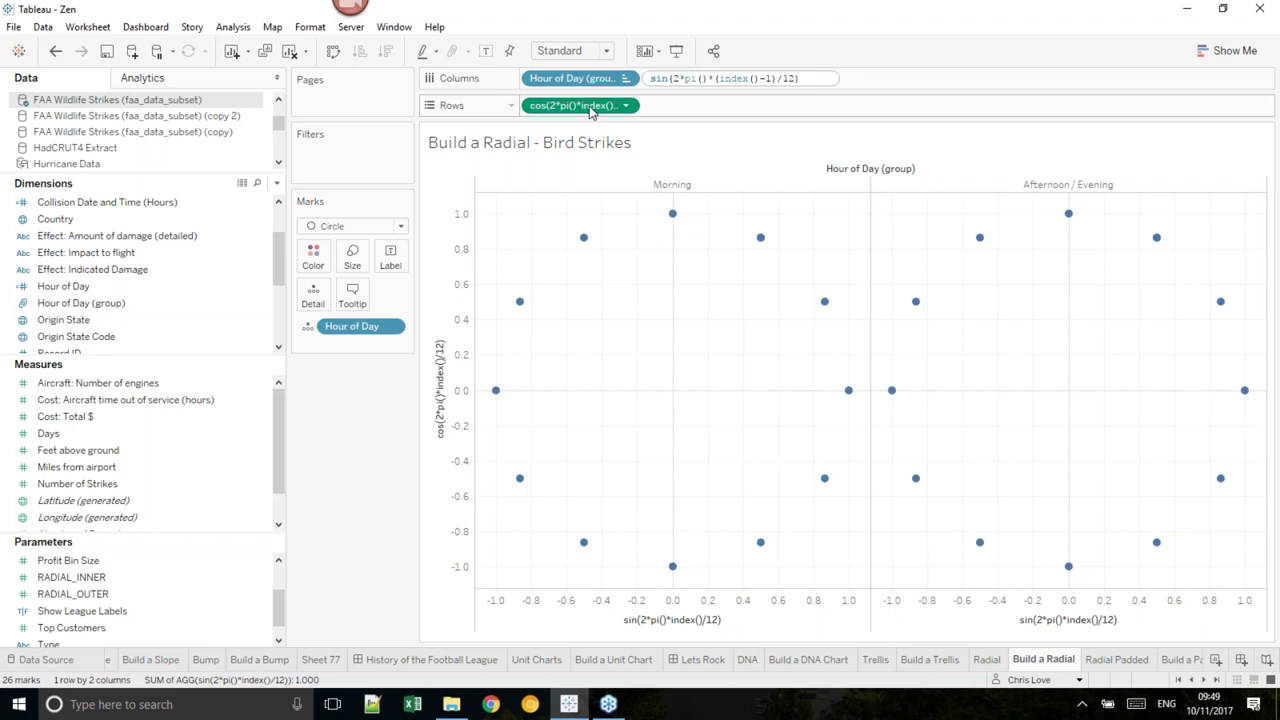
double_click(580, 106)
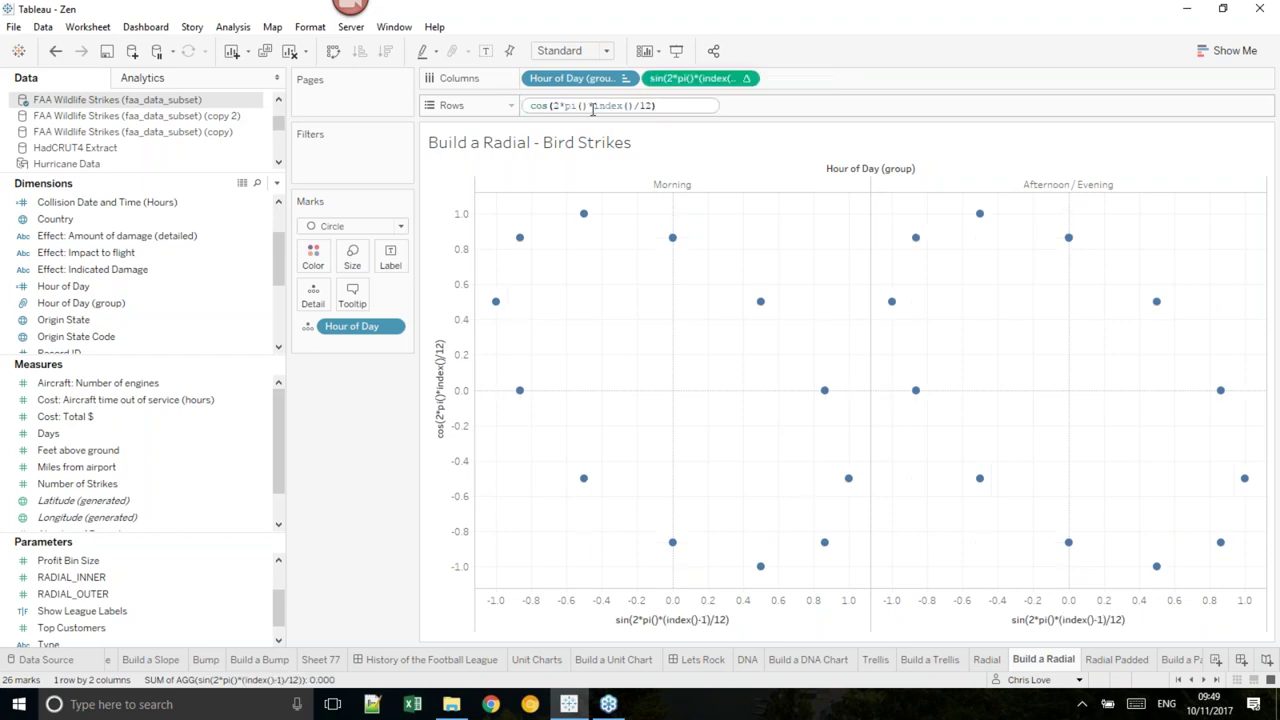
text(()
key(Right)
key(Right)
key(Right)
key(Right)
key(Right)
key(Right)
key(Right)
text(-1))
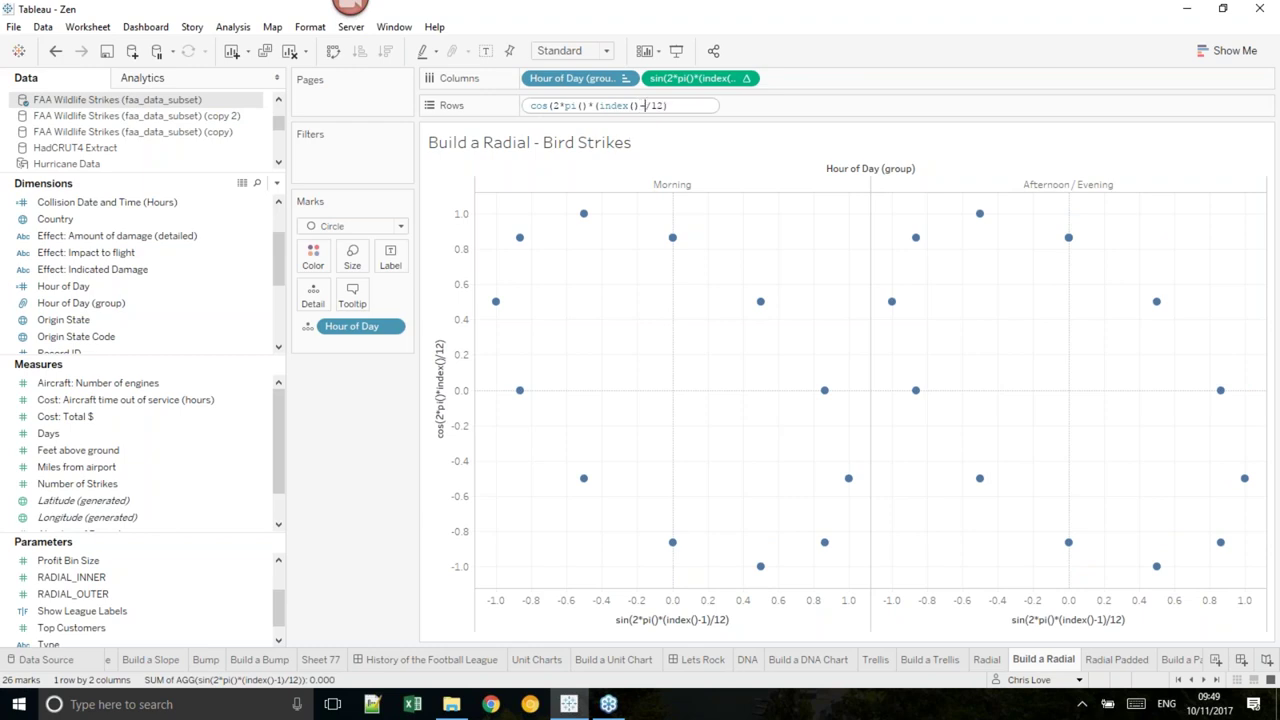
key(Return)
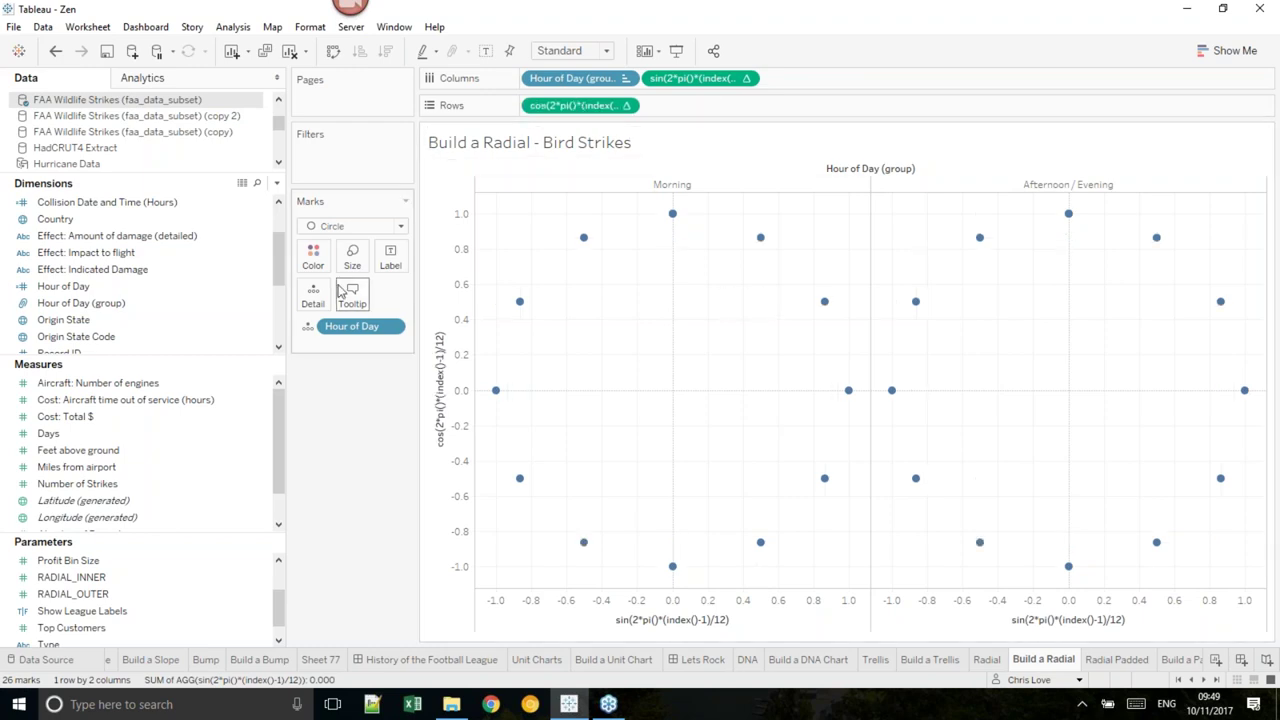
- Size the radial chart's circles by Number of Strikes
drag(128, 484, 352, 266)
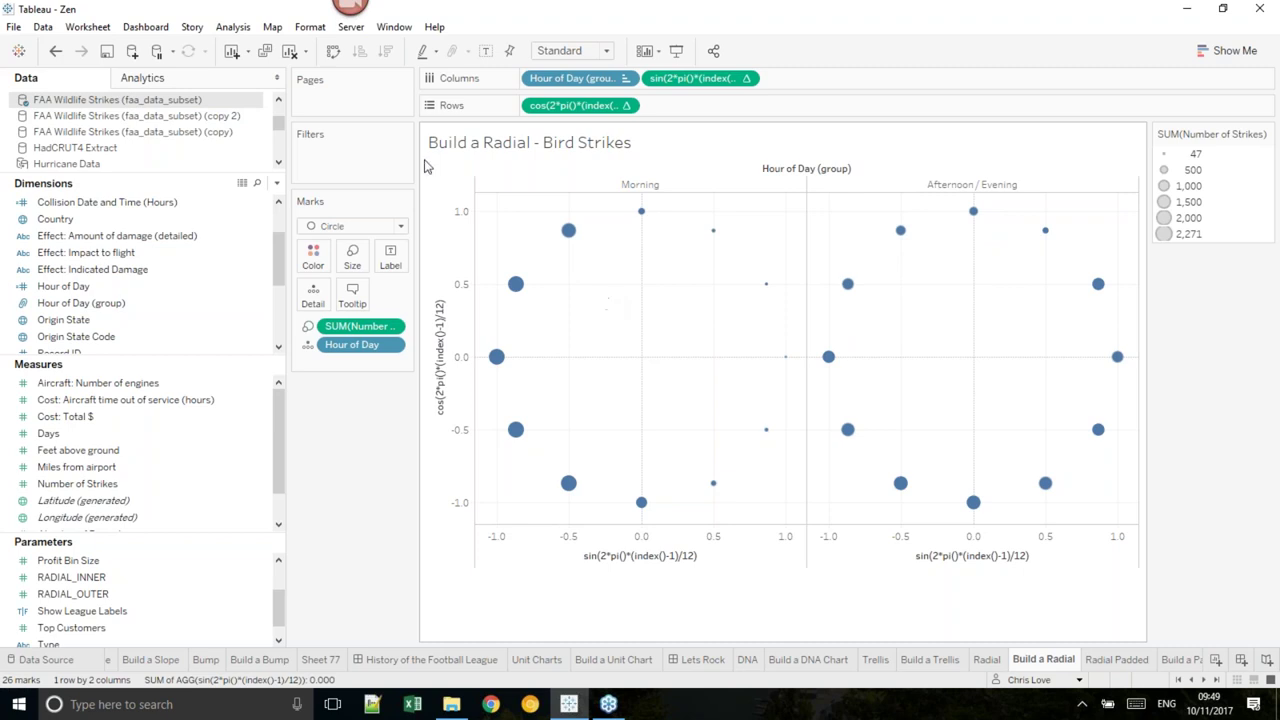
- Duplicate the FAA Wildlife Strikes (faa_data_subset) data source, union its FAA Wildlife Strikes sheet with itself in the copy, and check the Table Name column
right_click(224, 107)
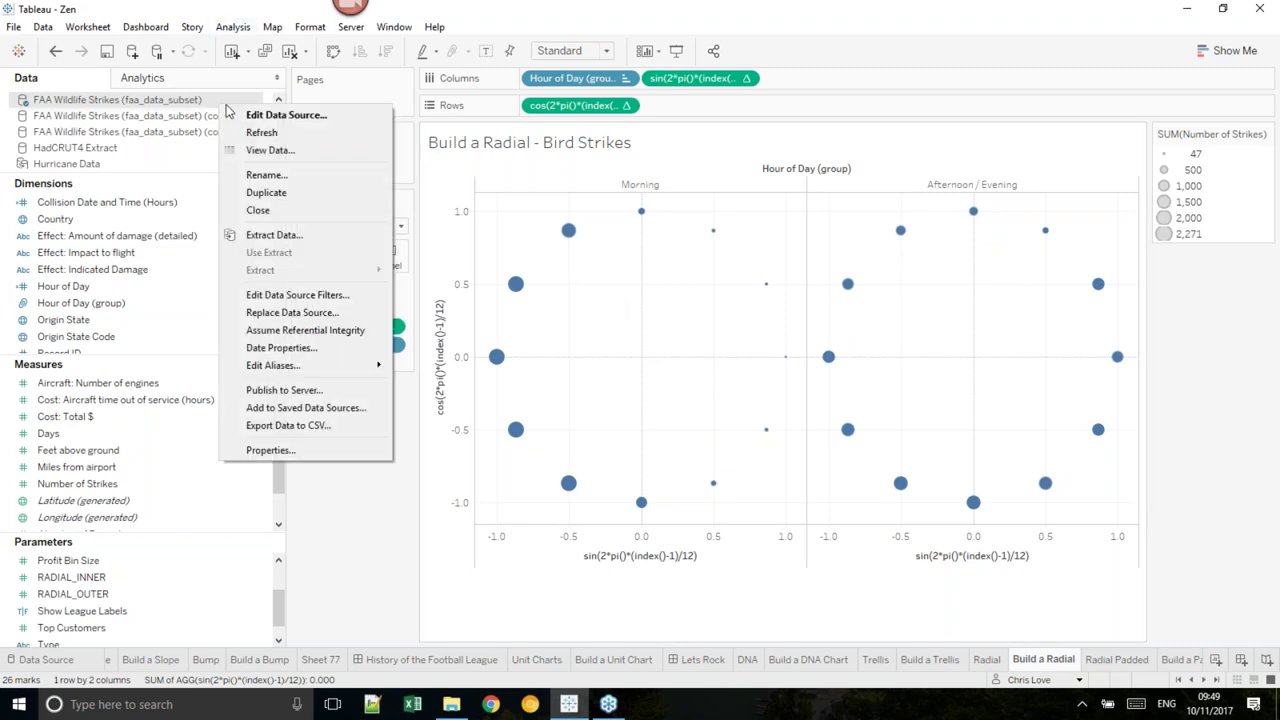
click(266, 192)
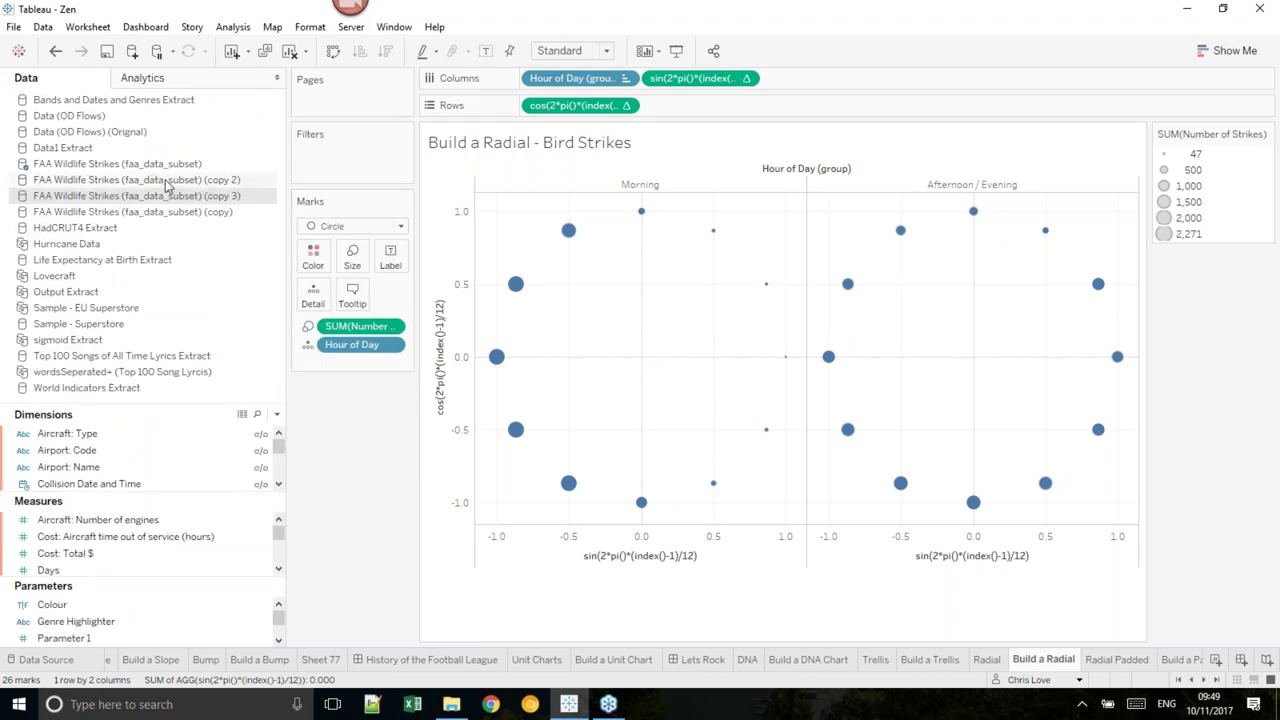
right_click(220, 200)
click(238, 208)
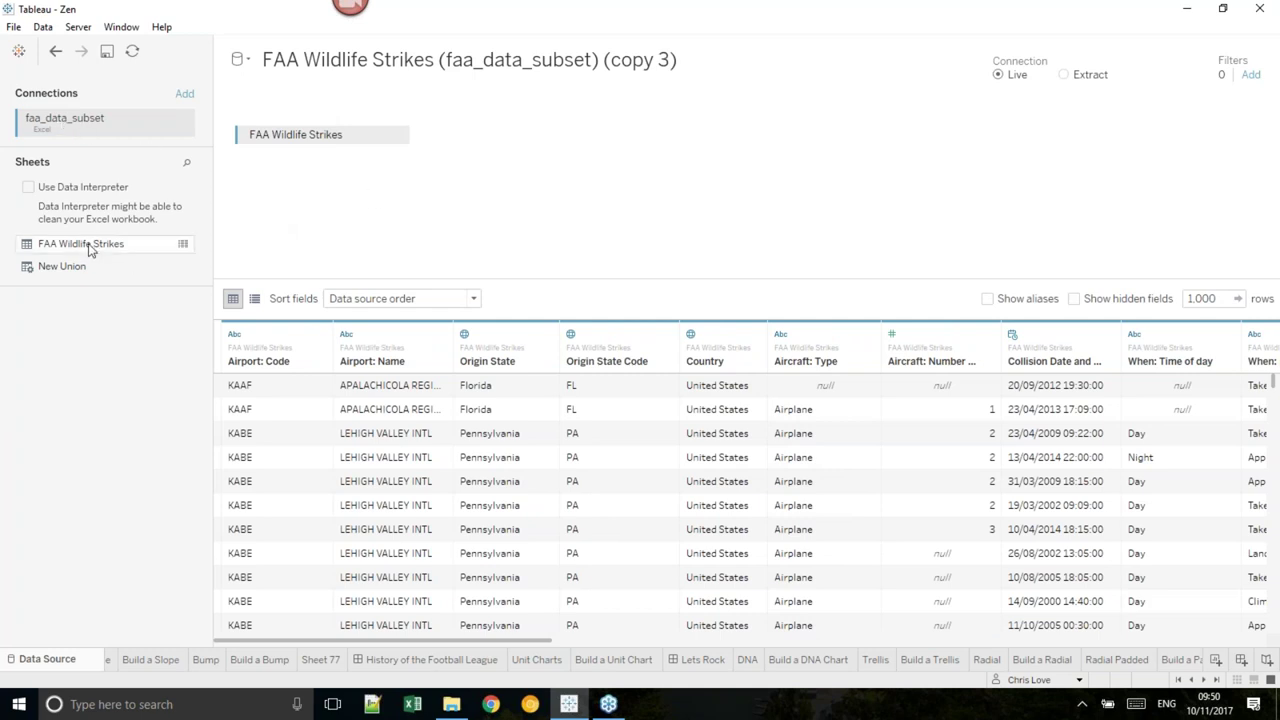
drag(88, 248, 331, 166)
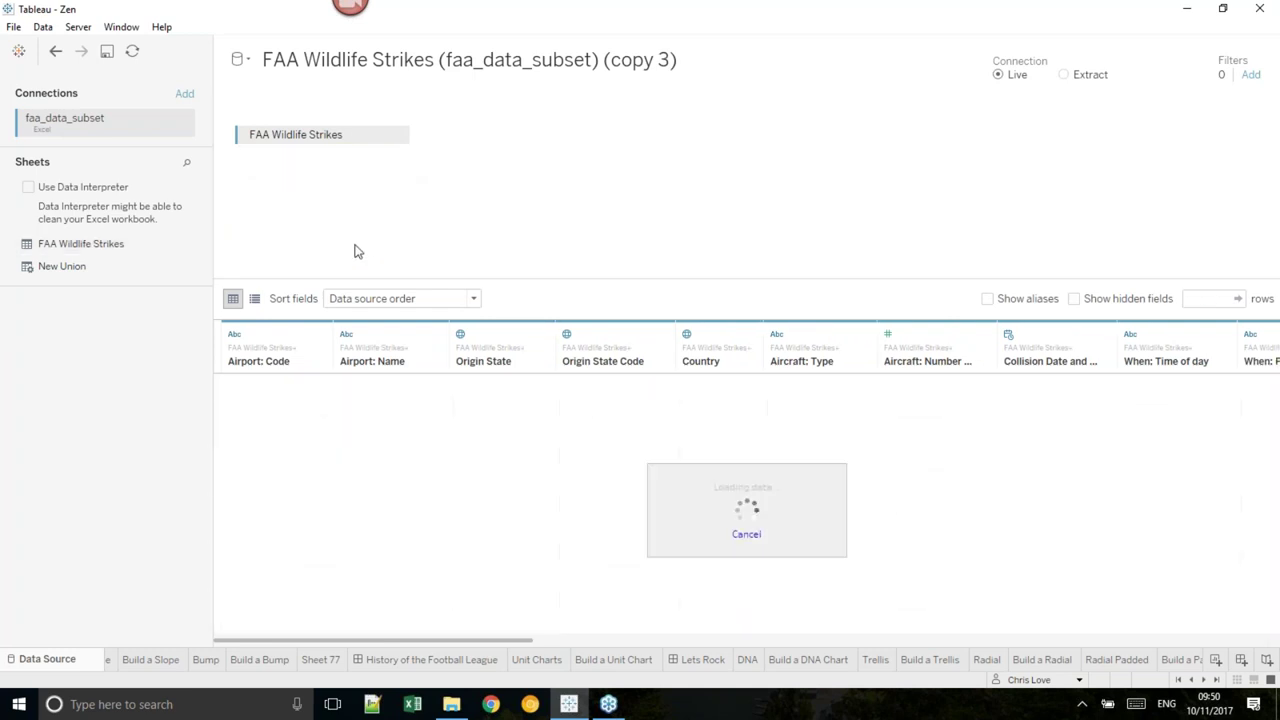
drag(466, 641, 1198, 642)
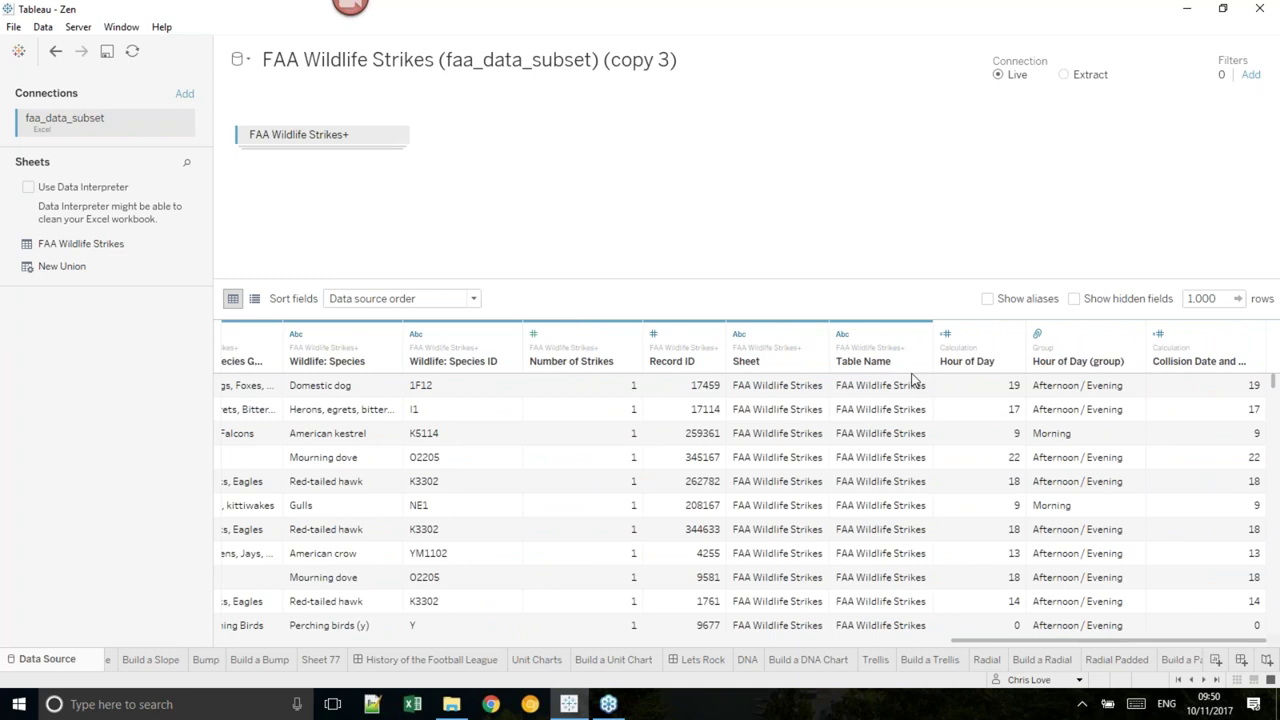
click(1118, 660)
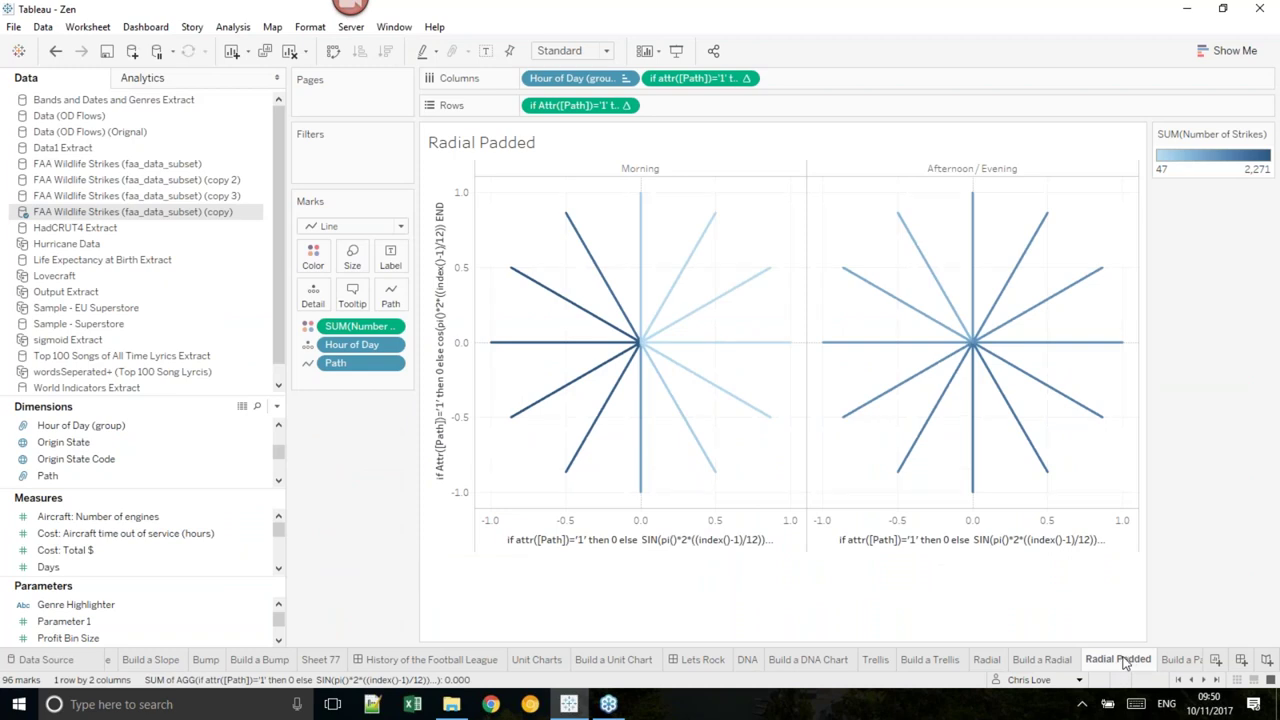
click(1178, 662)
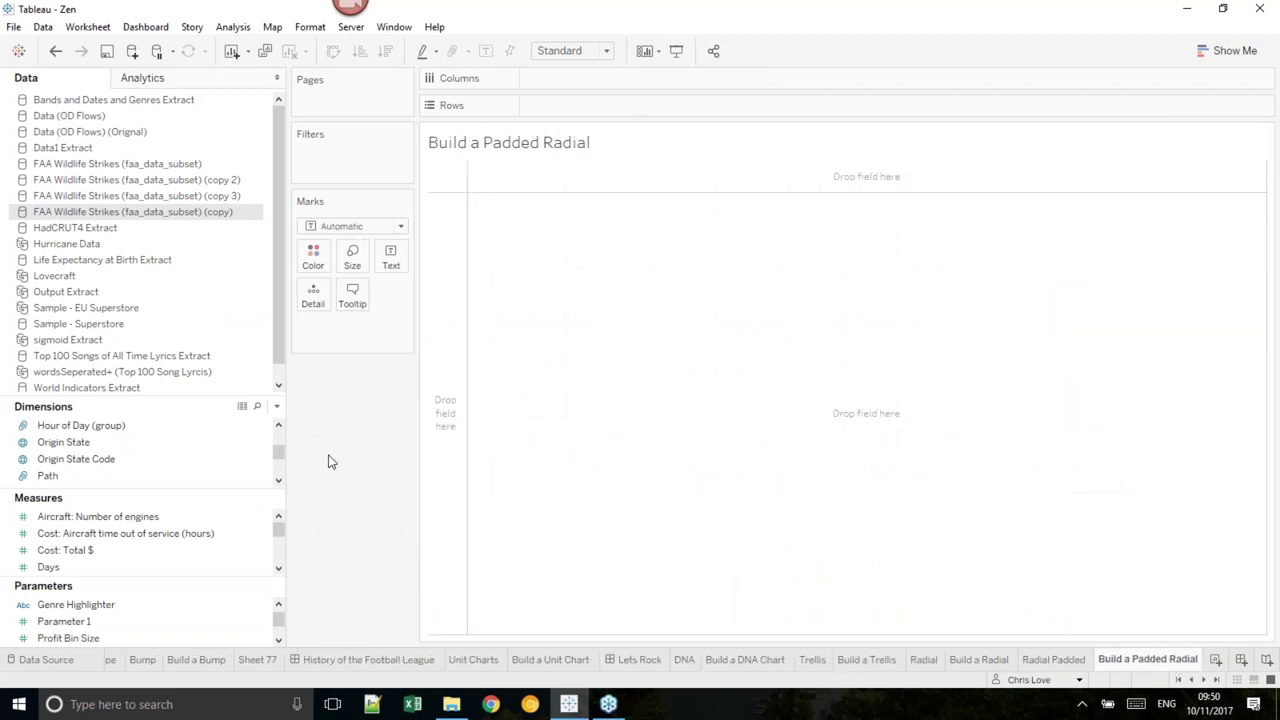
click(231, 199)
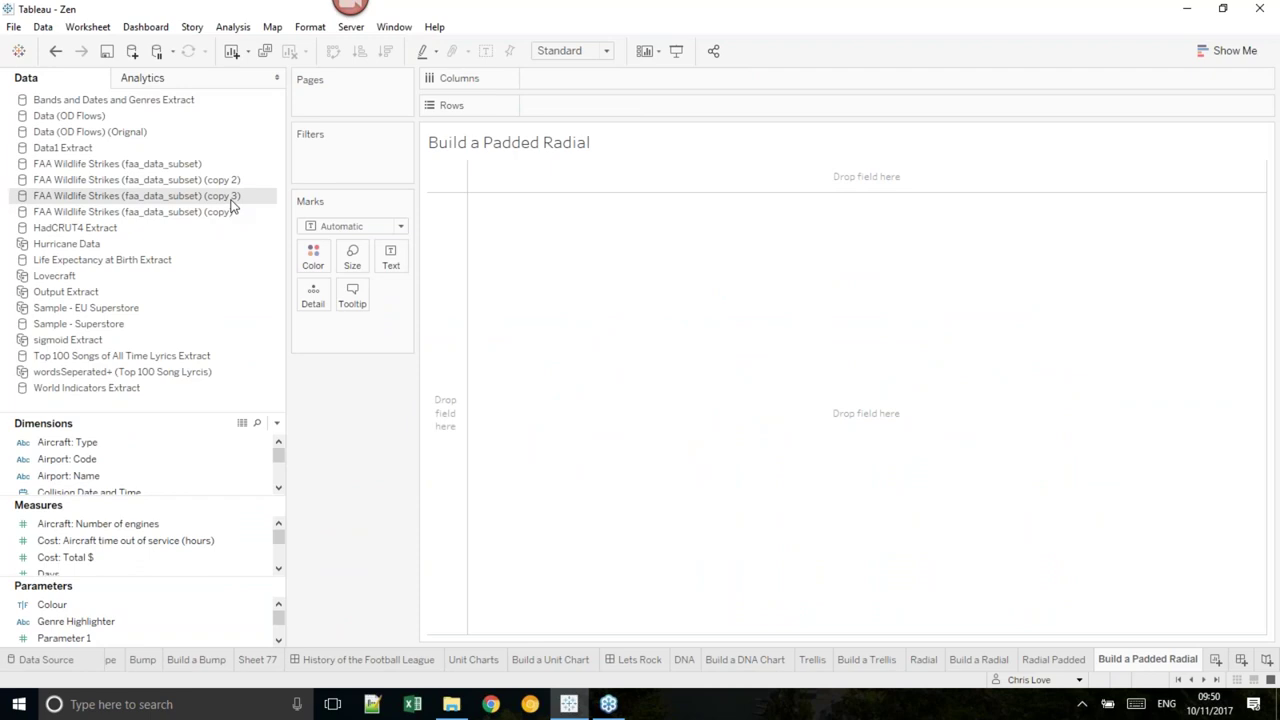
drag(178, 417, 206, 170)
scroll(165, 393, down, 2)
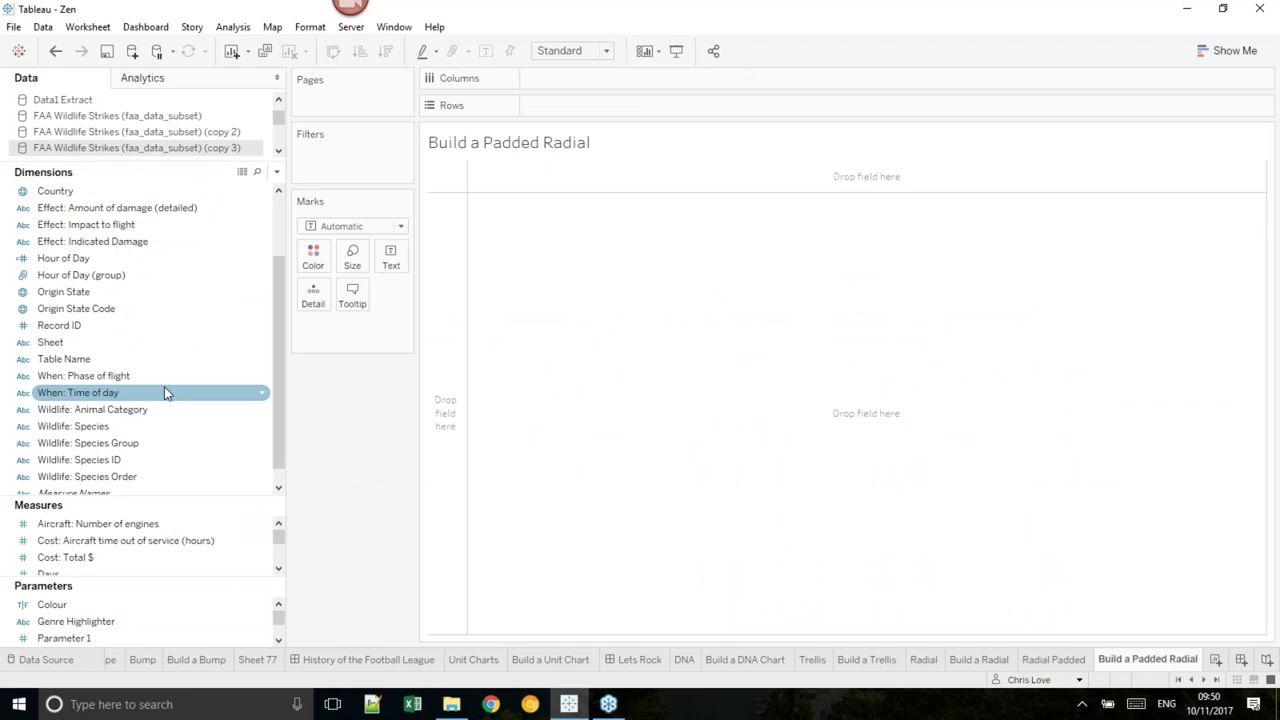
right_click(120, 360)
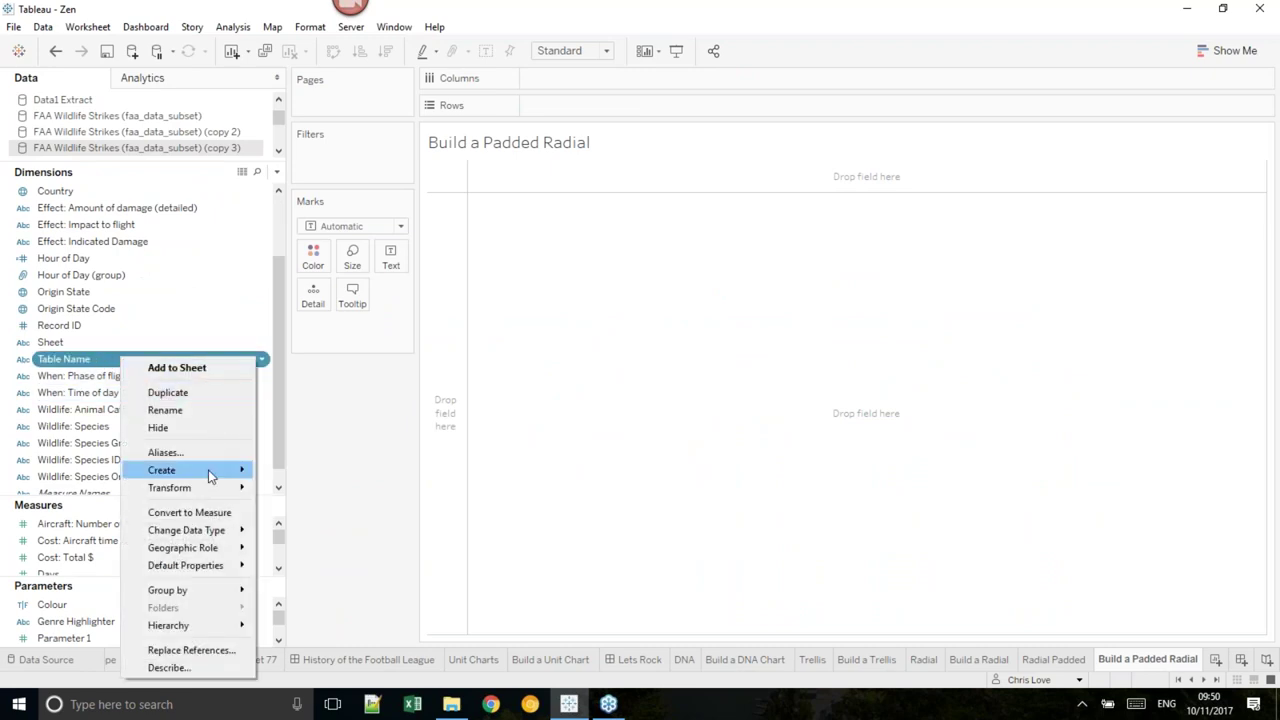
mouse_move(214, 473)
click(290, 491)
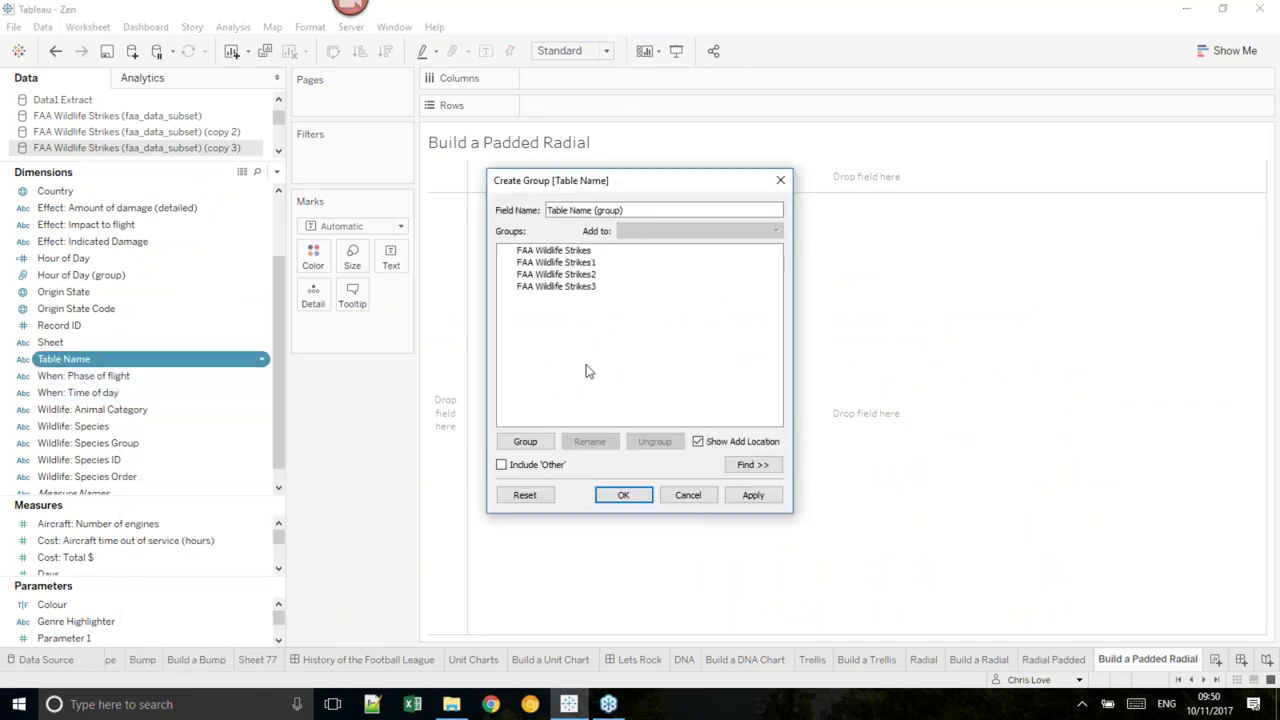
click(688, 495)
- Edit the union in the FAA Wildlife Strikes (faa_data_subset) (copy) data source, removing the FAA Wildlife Strikes2 and FAA Wildlife Strikes3 tables
scroll(198, 140, down, 2)
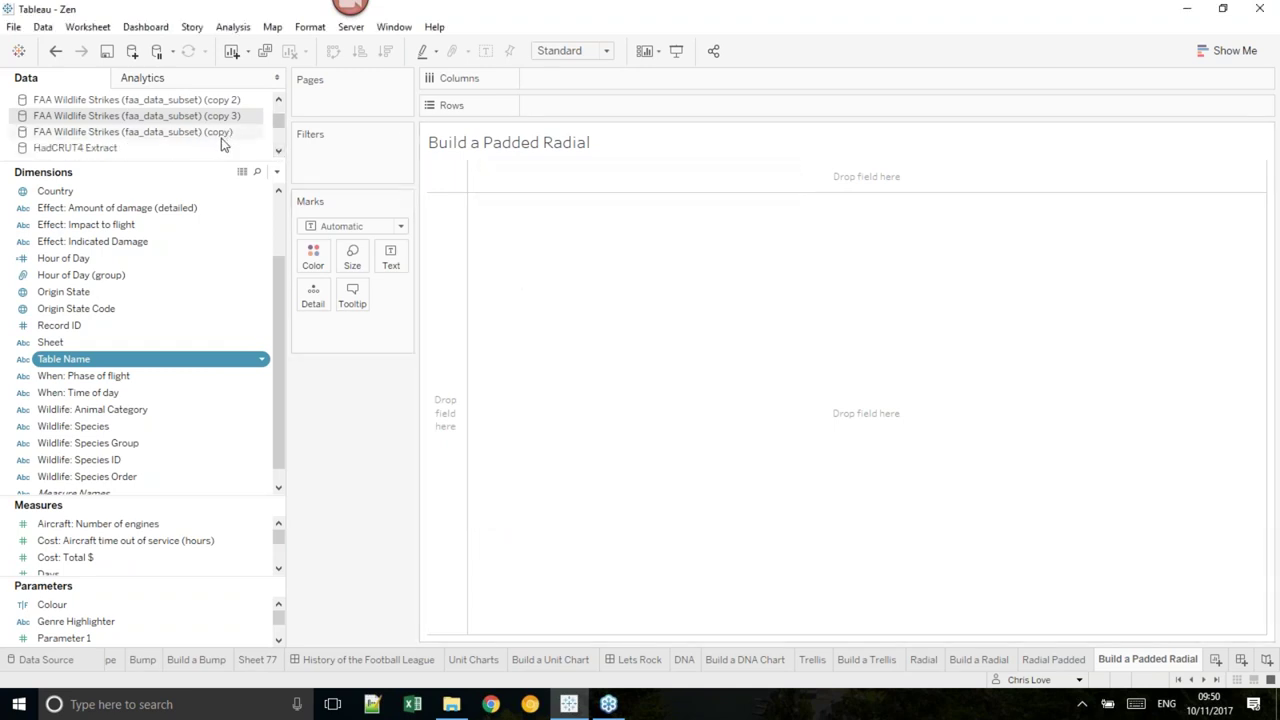
right_click(216, 137)
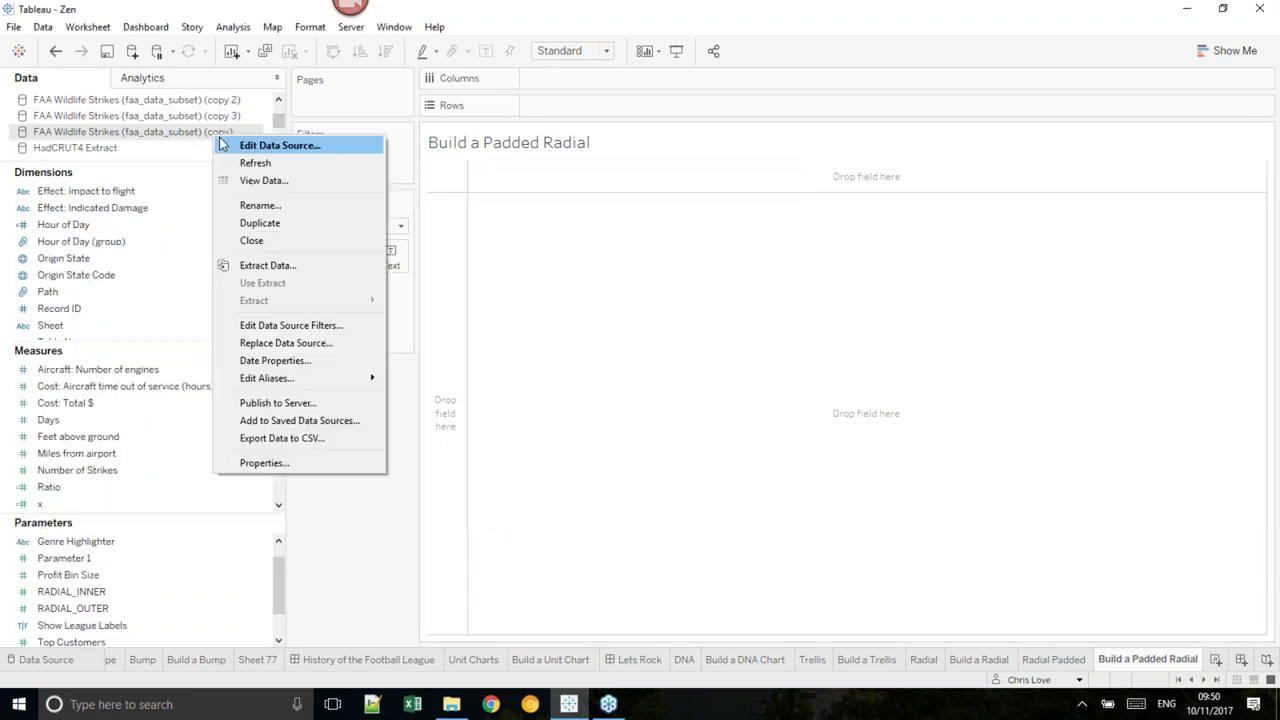
click(305, 146)
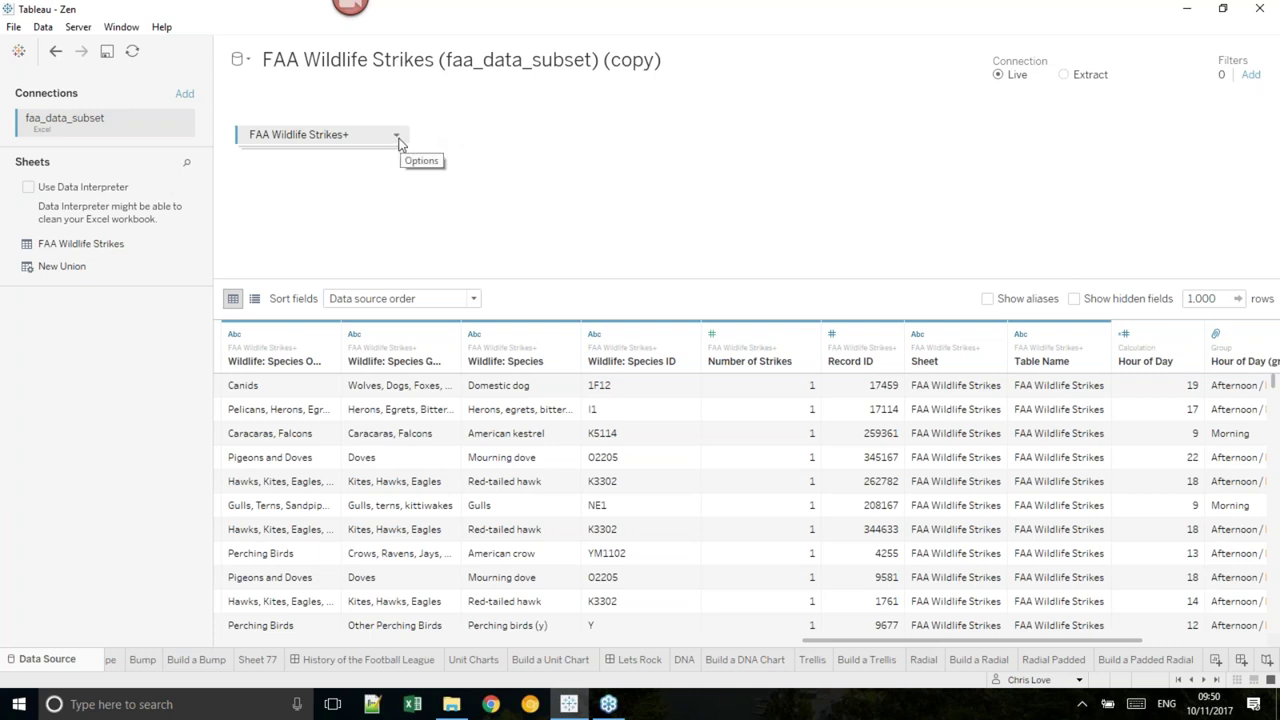
click(397, 136)
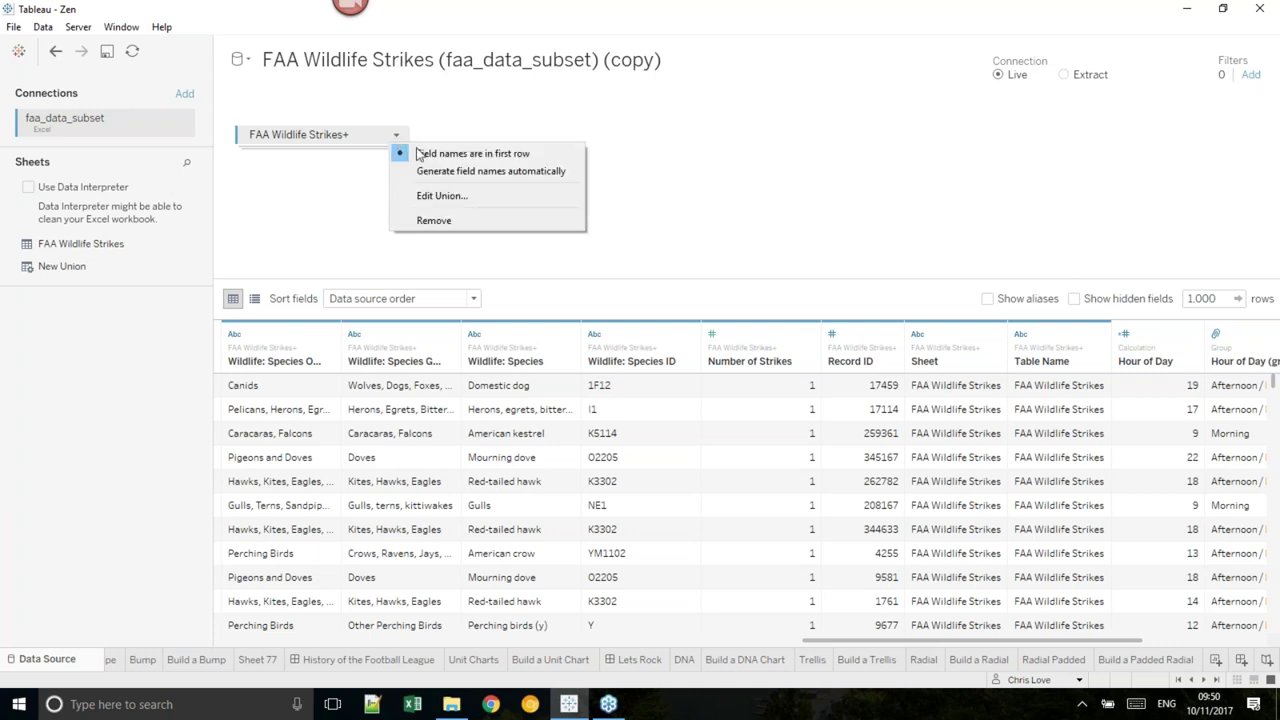
click(459, 197)
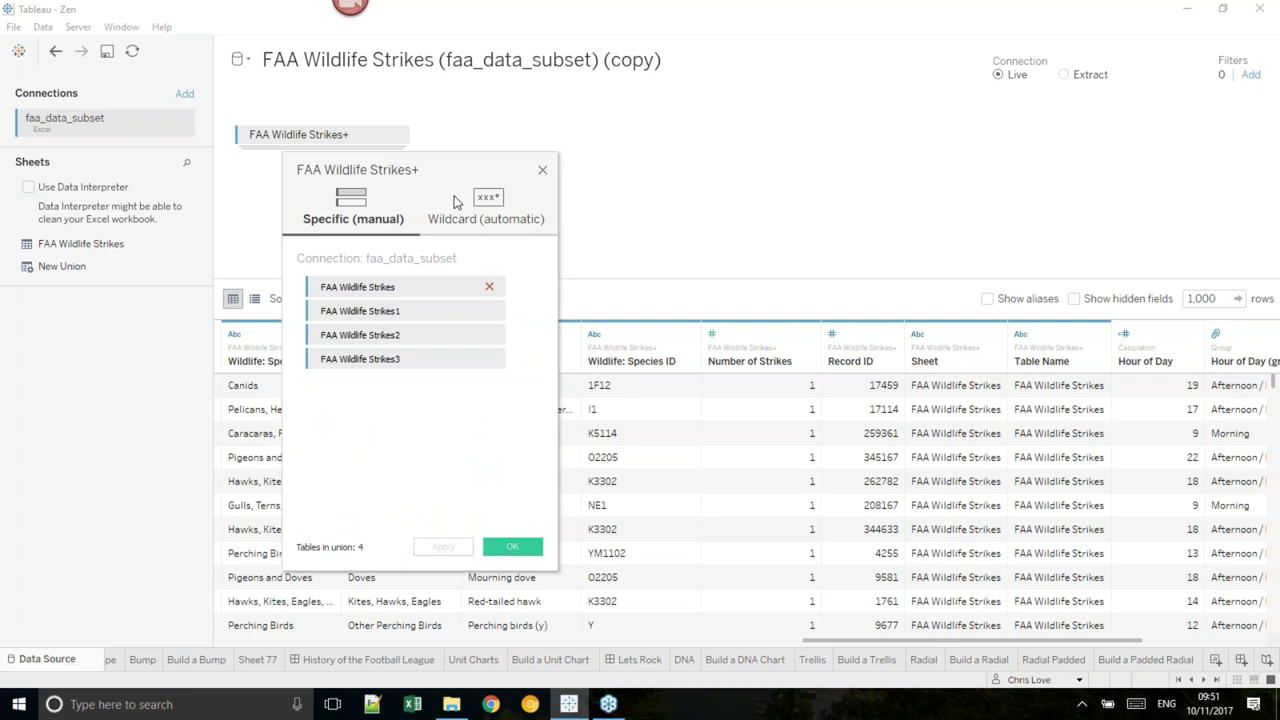
click(489, 335)
click(489, 335)
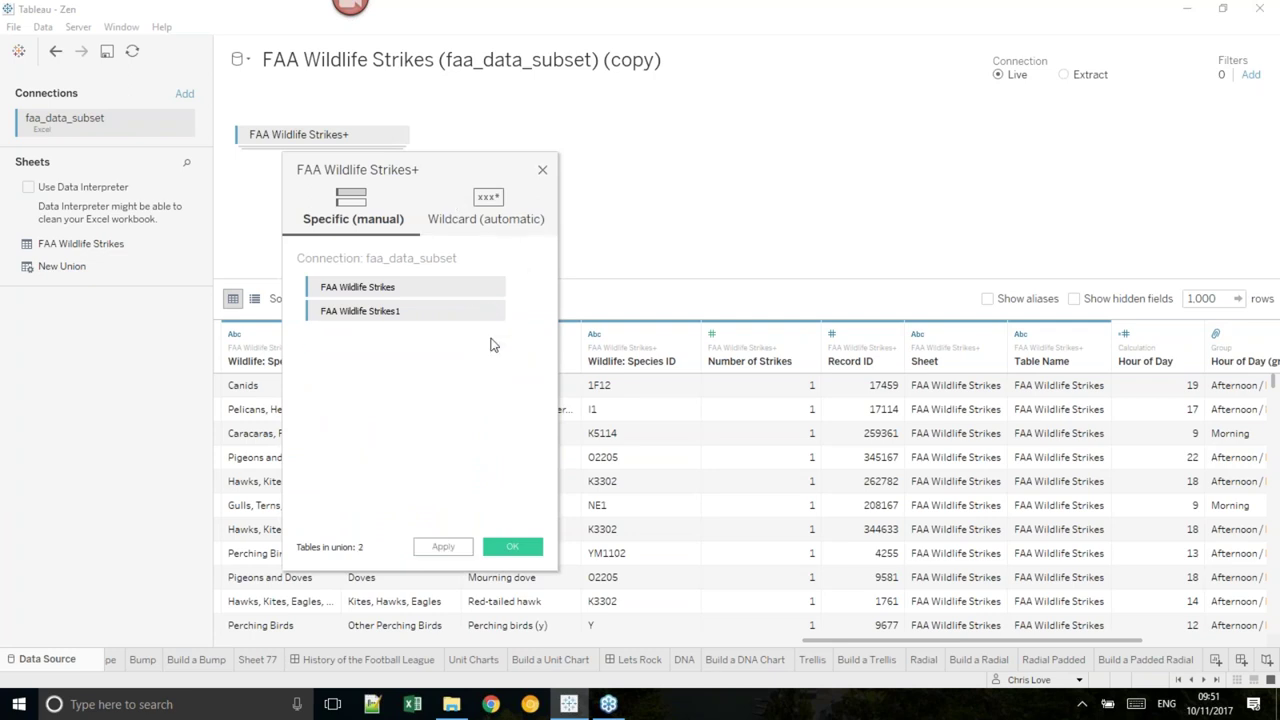
- Replace "(copy)" in the data source's name with the presenter's first name and accept the edited union
click(664, 60)
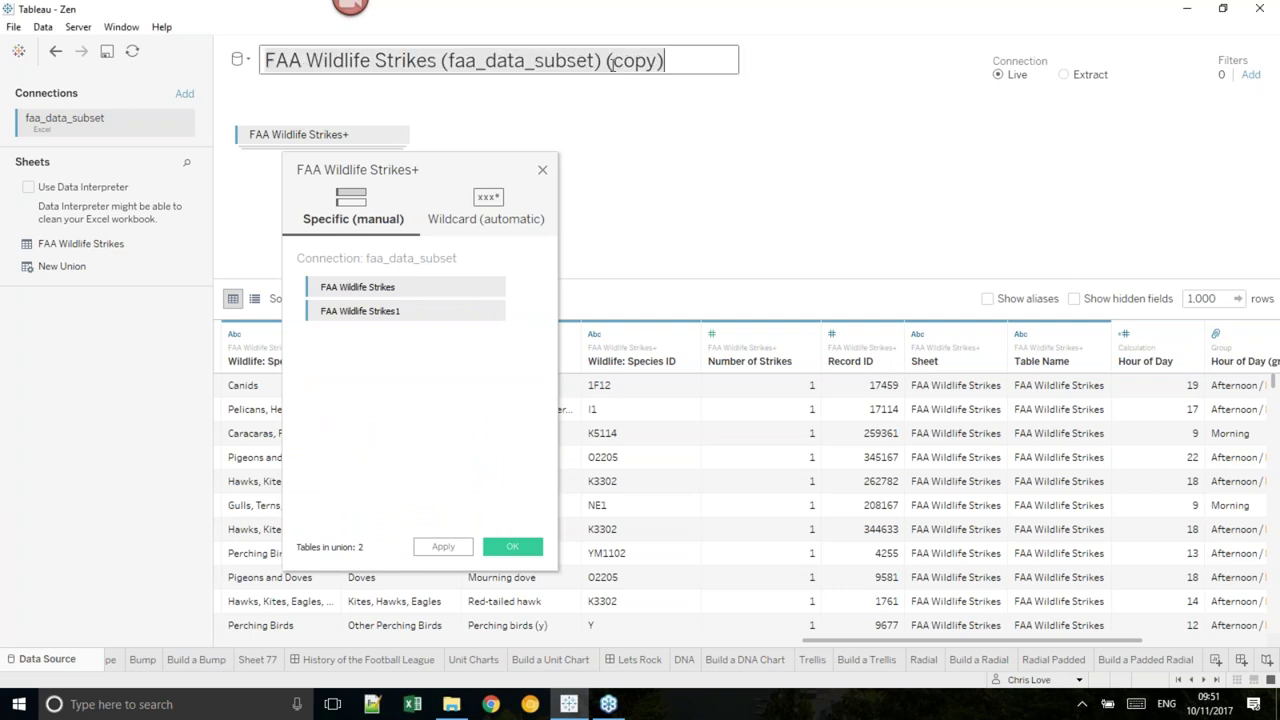
drag(606, 60, 684, 56)
text(Chris)
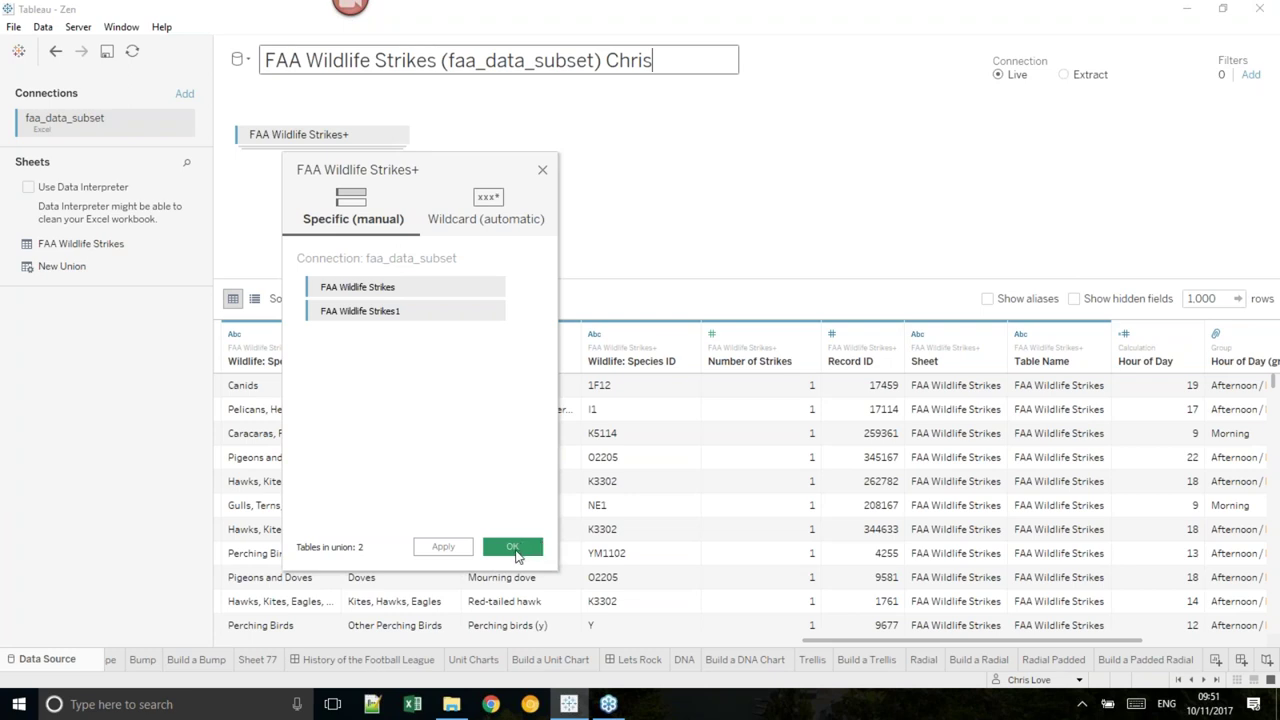
click(516, 553)
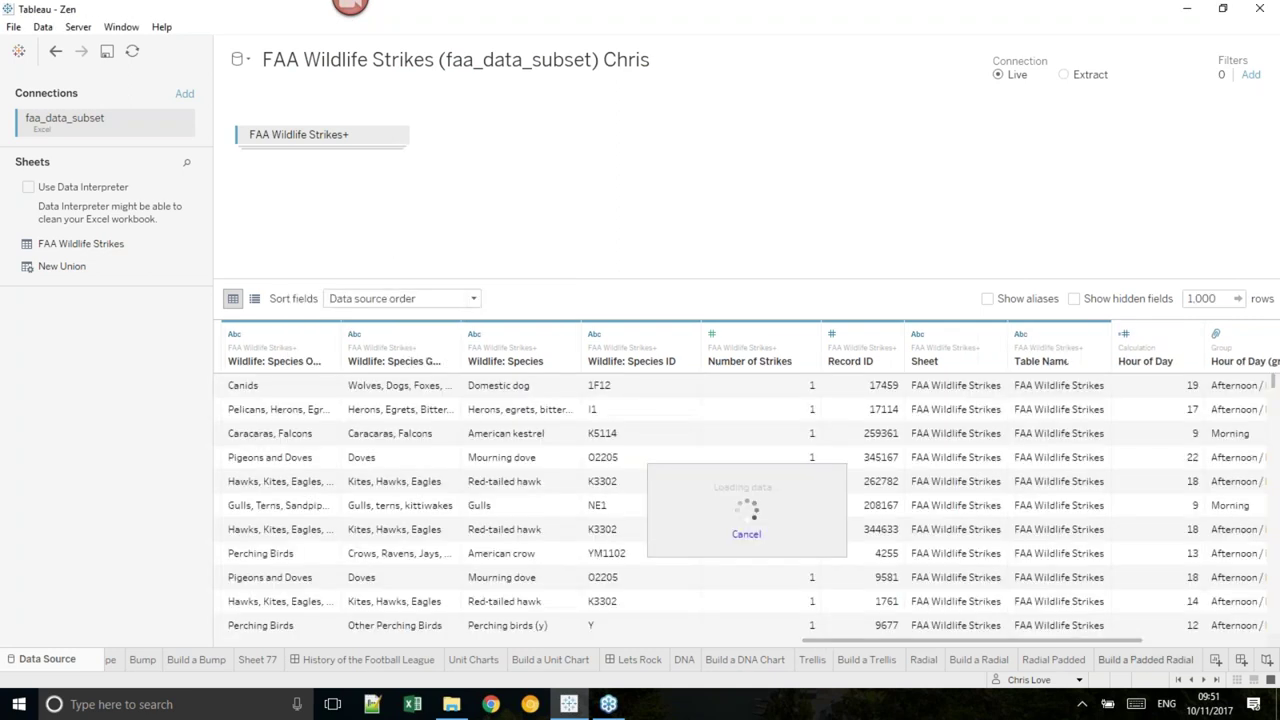
- On the Build a Padded Radial sheet, create a Table Name group with FAA Wildlife Strikes as 1 and FAA Wildlife Strikes1 as 2
click(1158, 662)
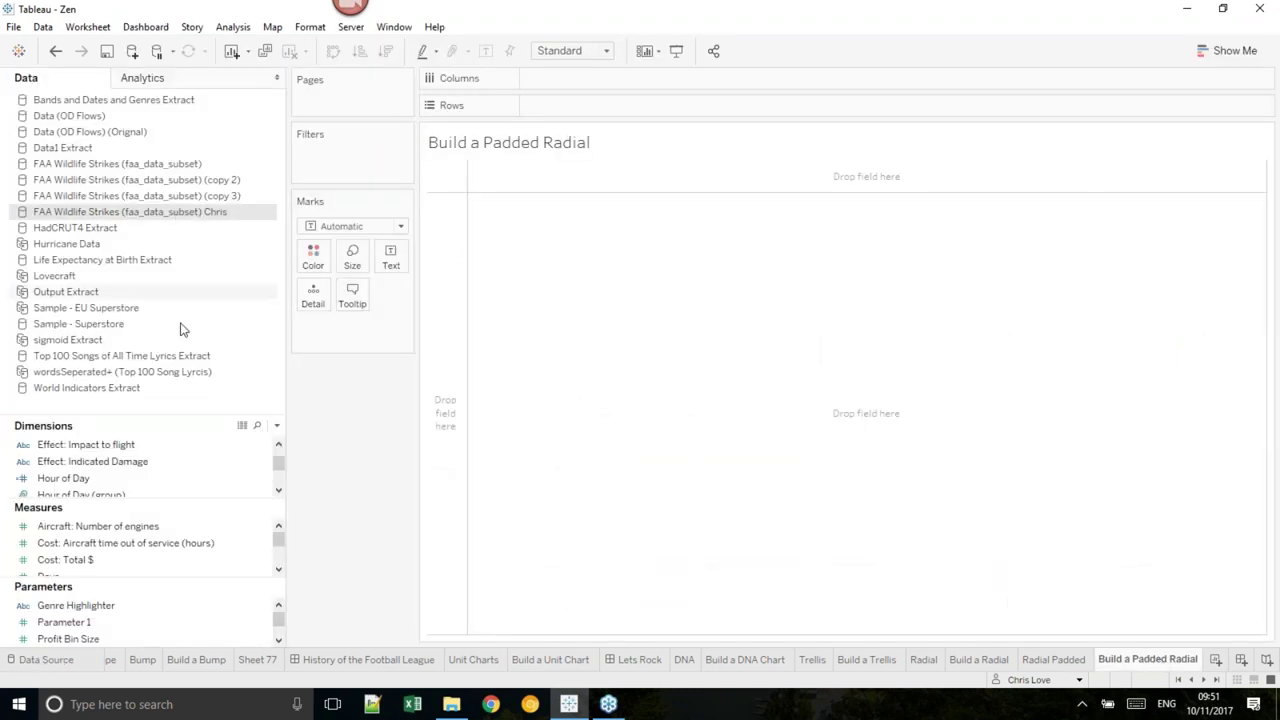
drag(163, 412, 172, 205)
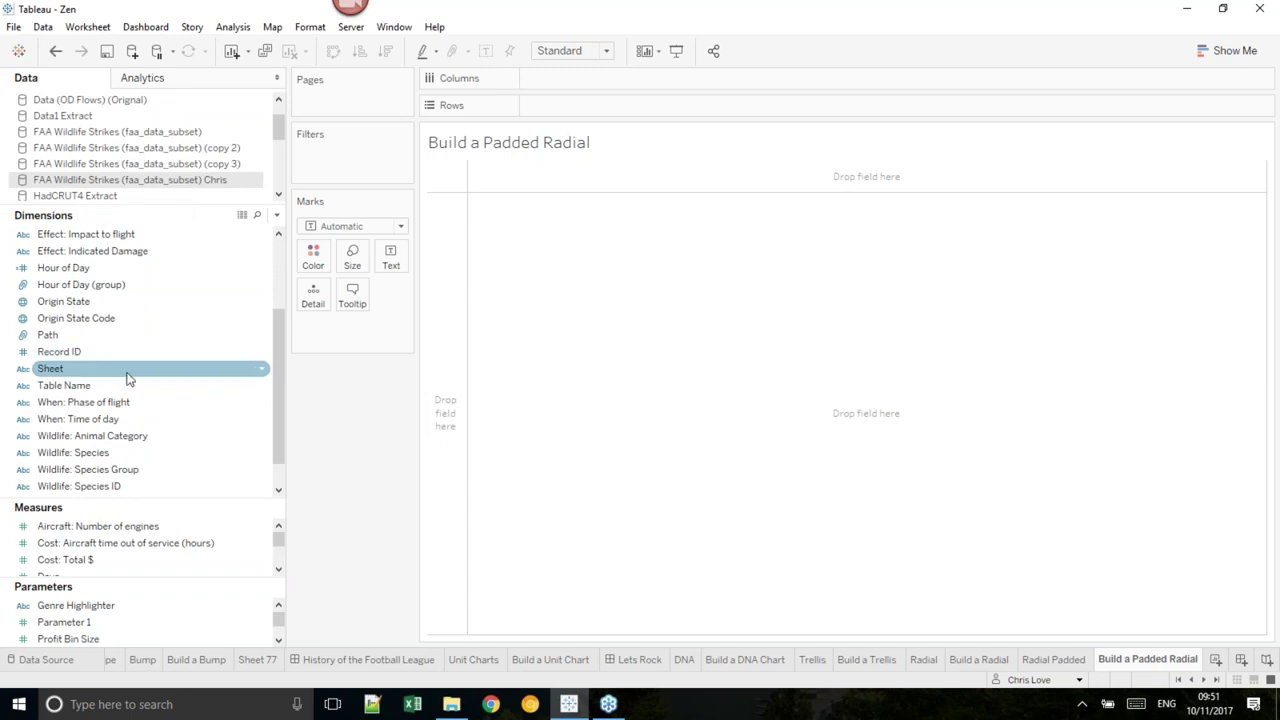
right_click(138, 385)
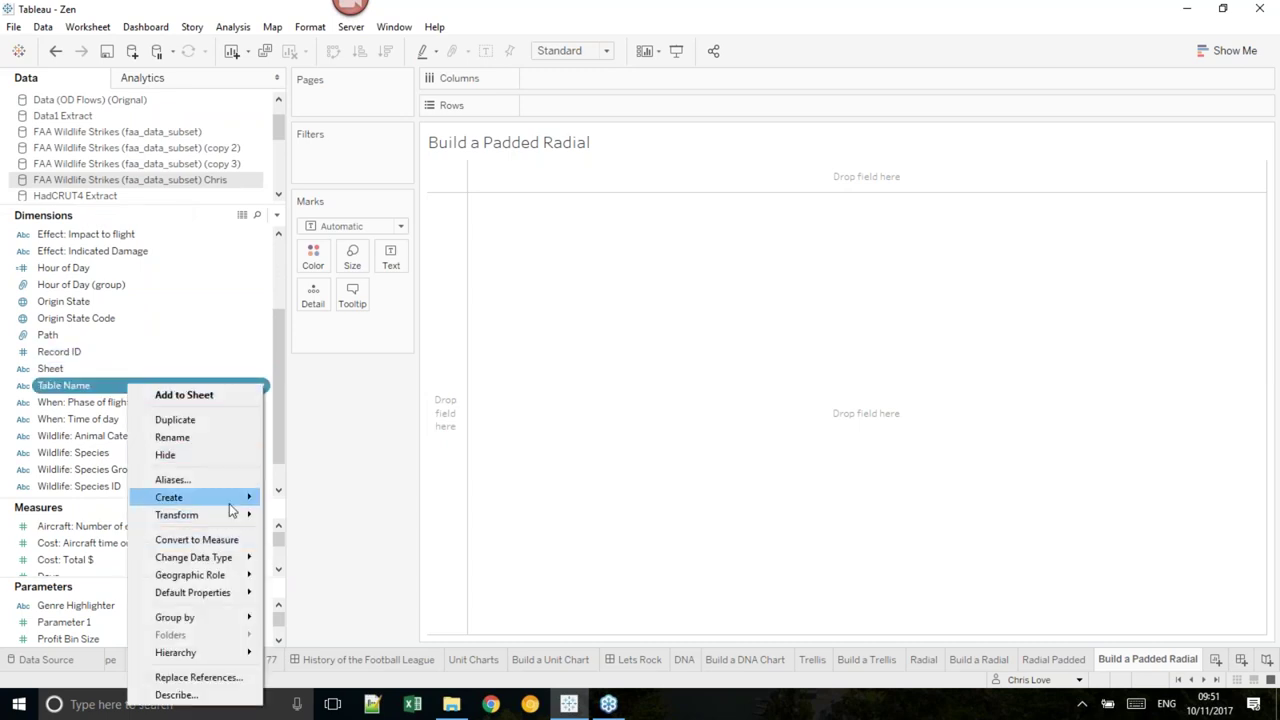
mouse_move(233, 503)
click(303, 517)
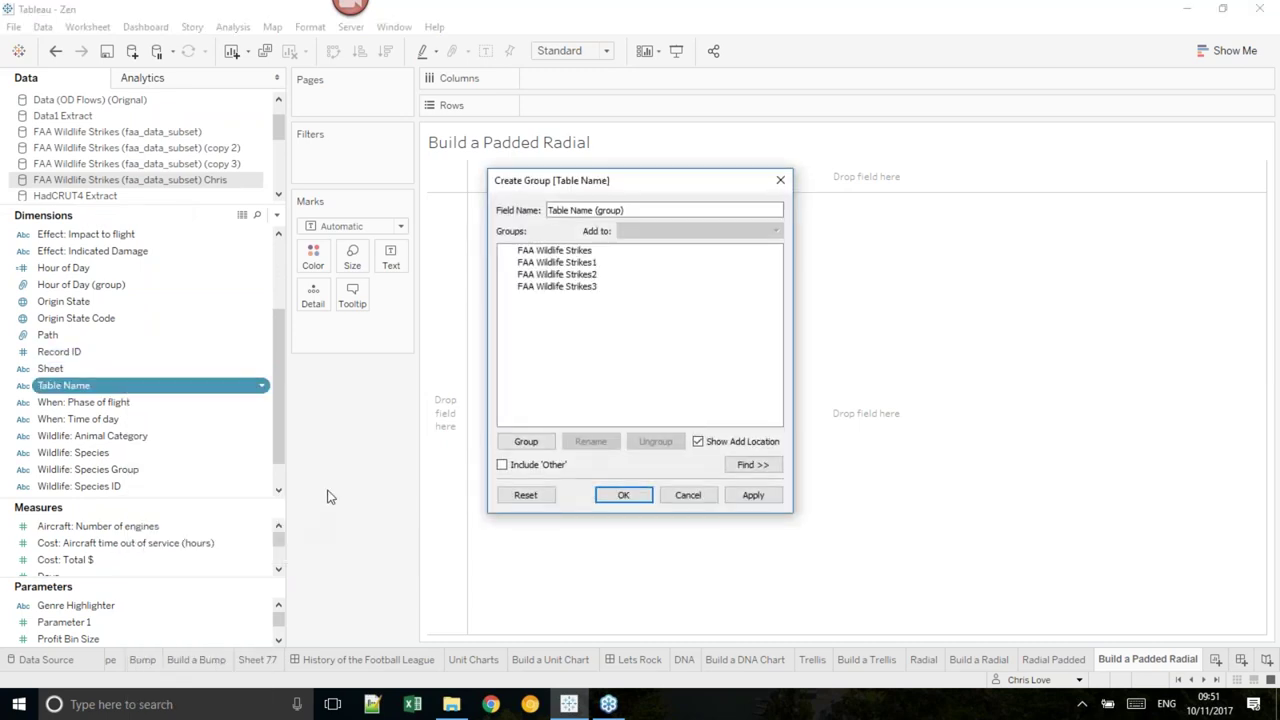
click(580, 250)
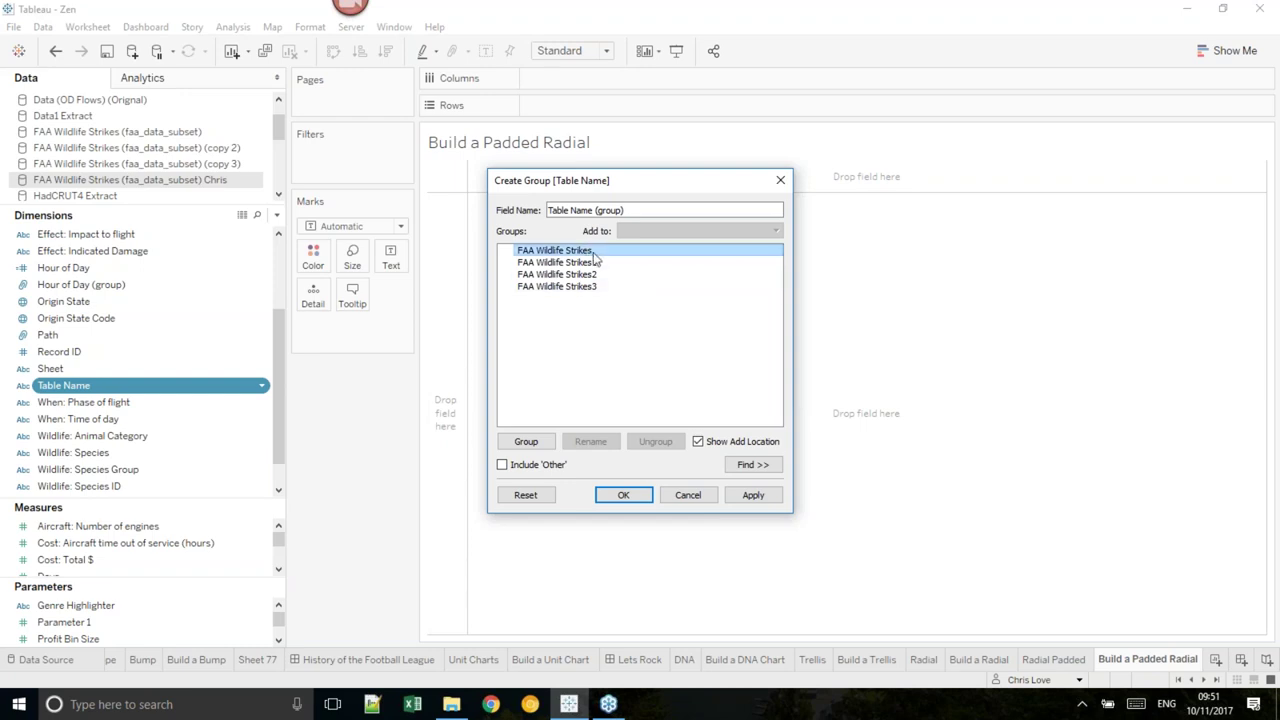
click(526, 441)
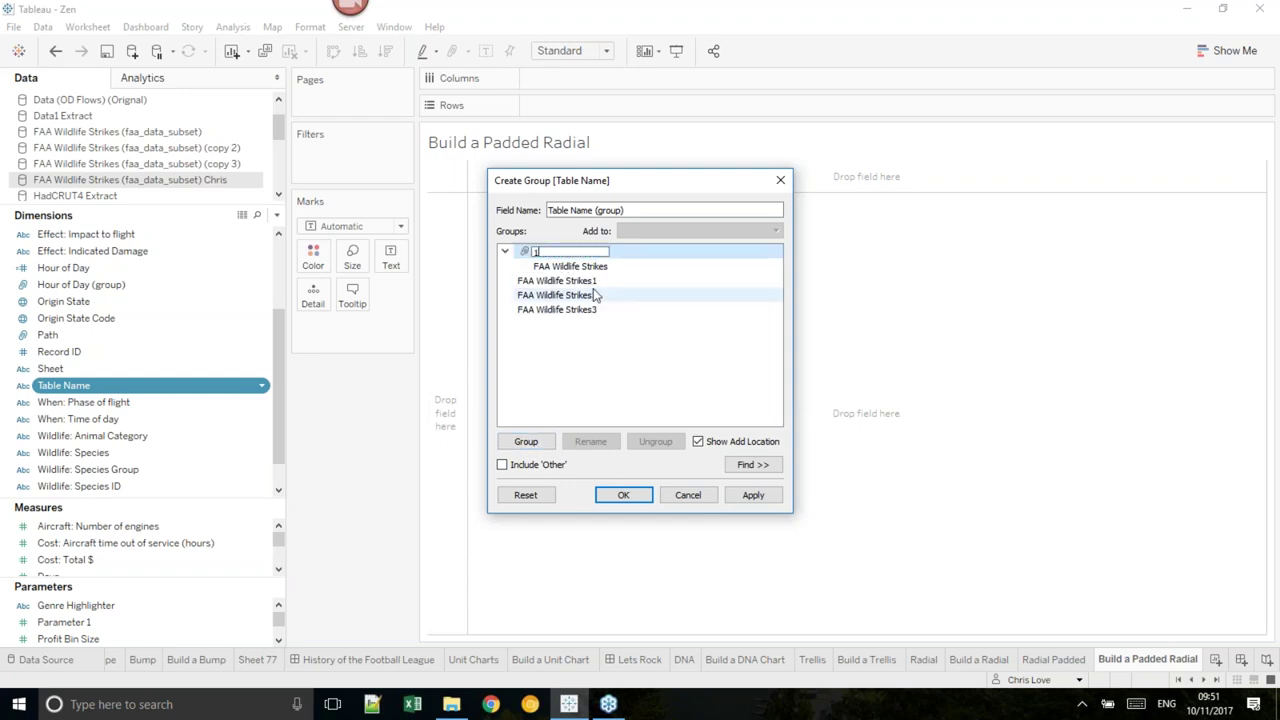
click(586, 281)
click(526, 441)
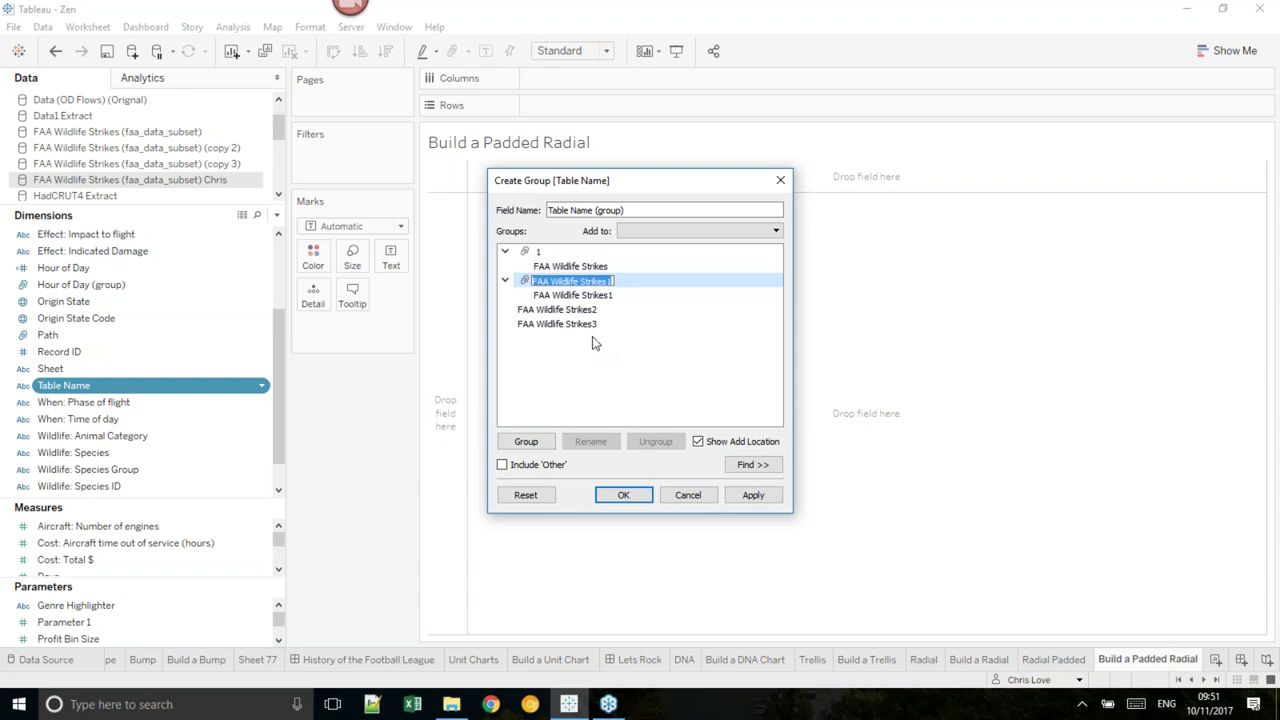
text(2)
click(623, 495)
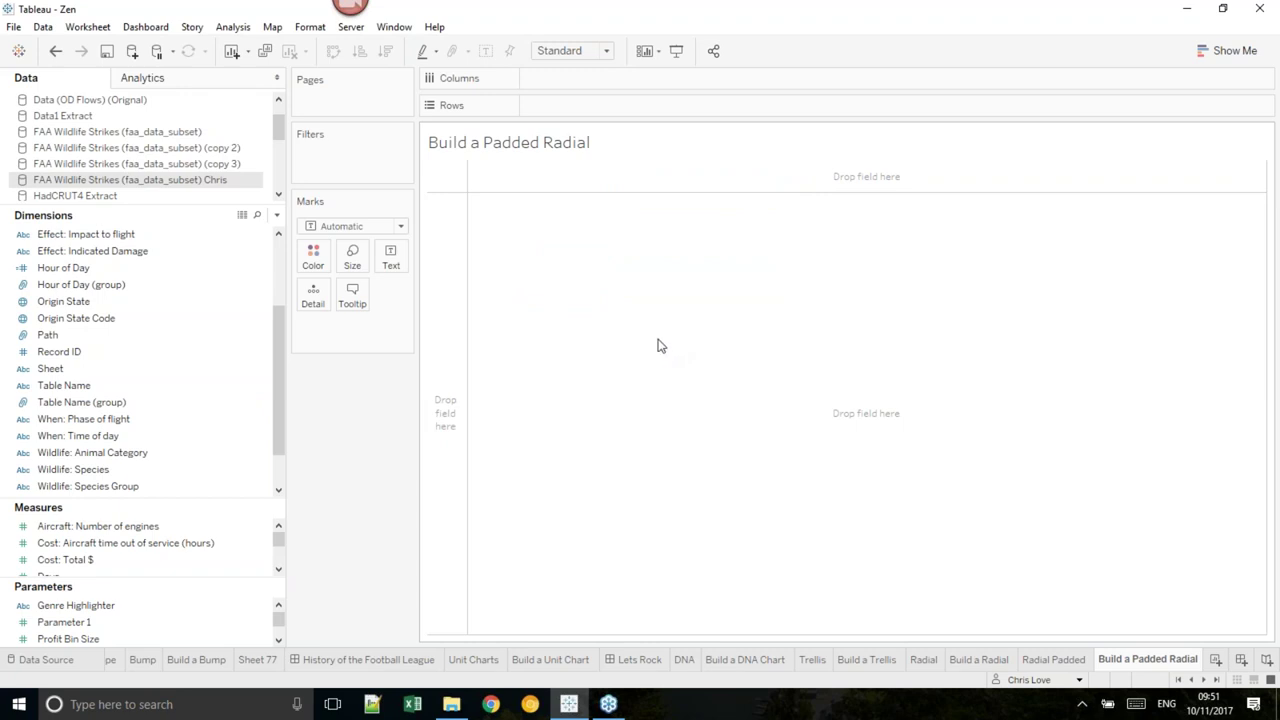
- Examine the Radial Padded sheet's columns calculation, its Path condition and SIN part, and how Path draws the Morning lines from the centre
click(1050, 661)
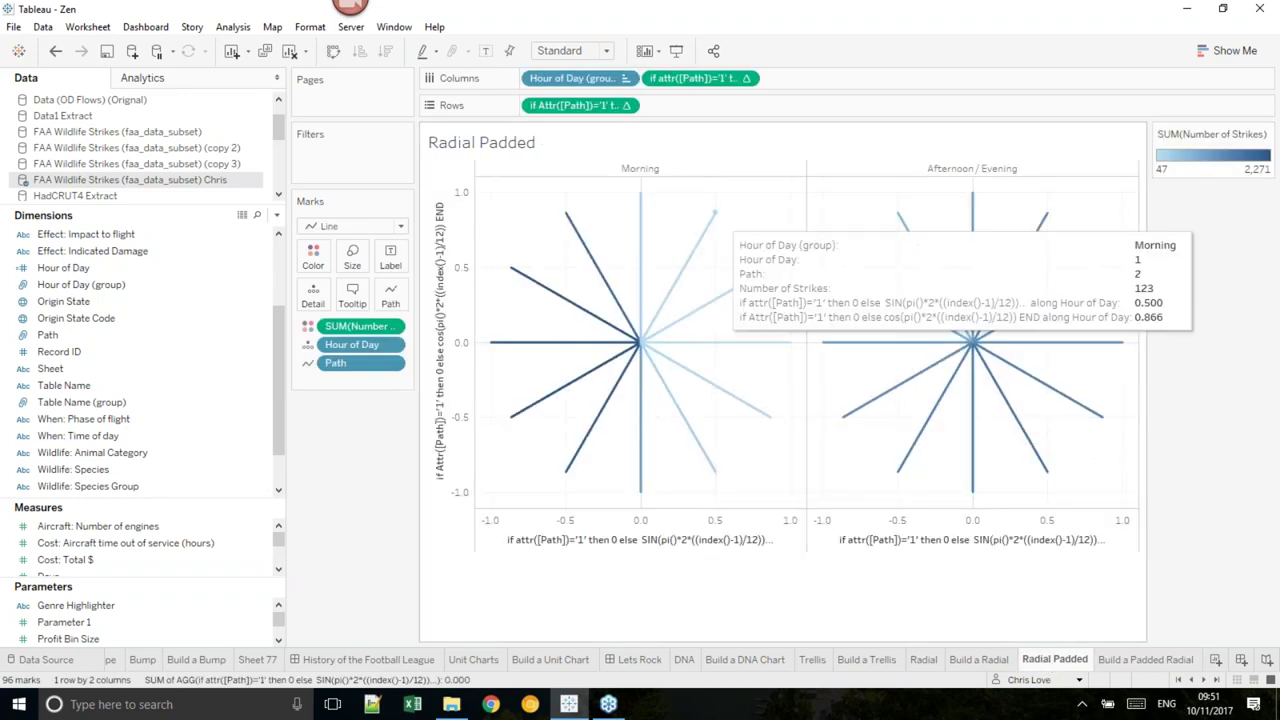
double_click(705, 78)
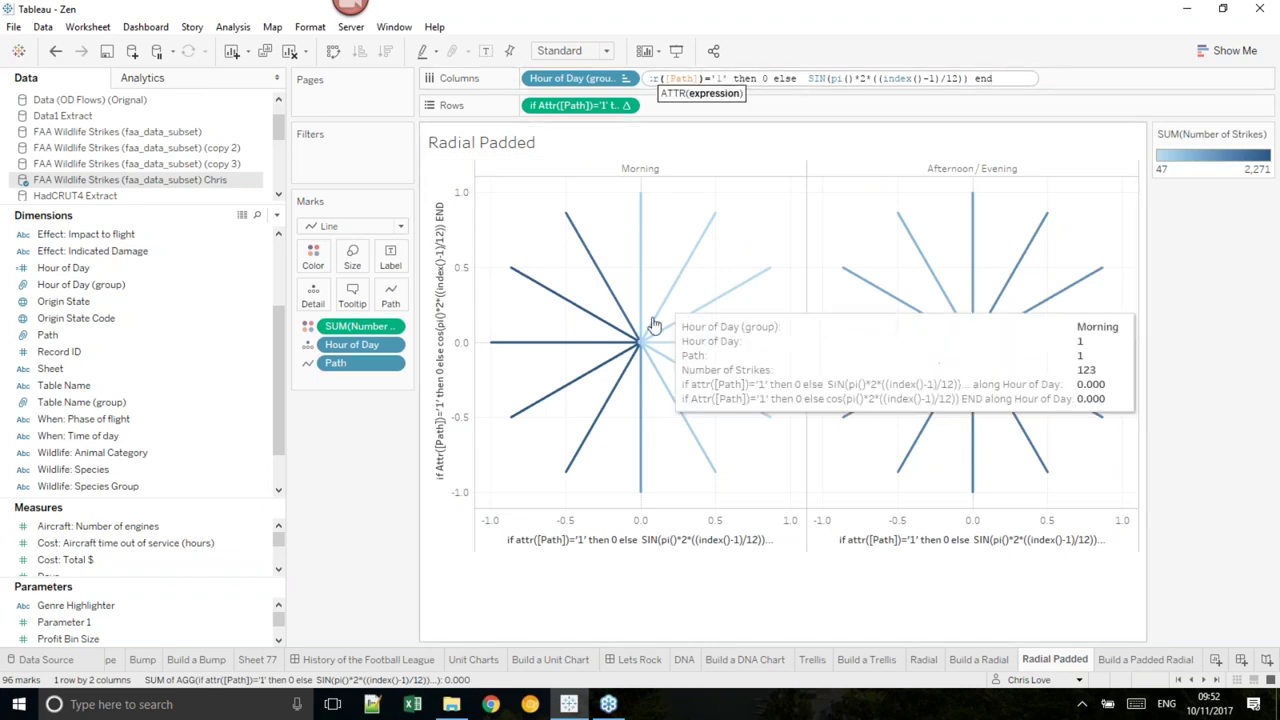
mouse_move(644, 348)
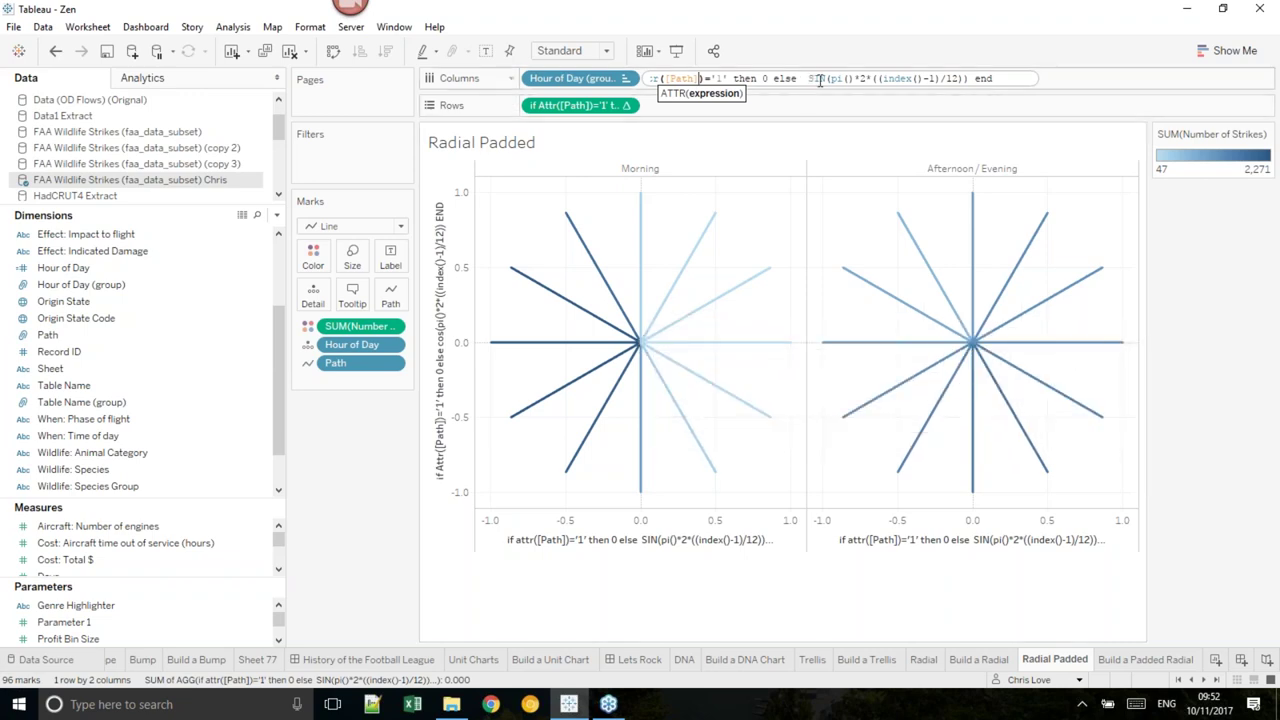
drag(806, 80, 972, 79)
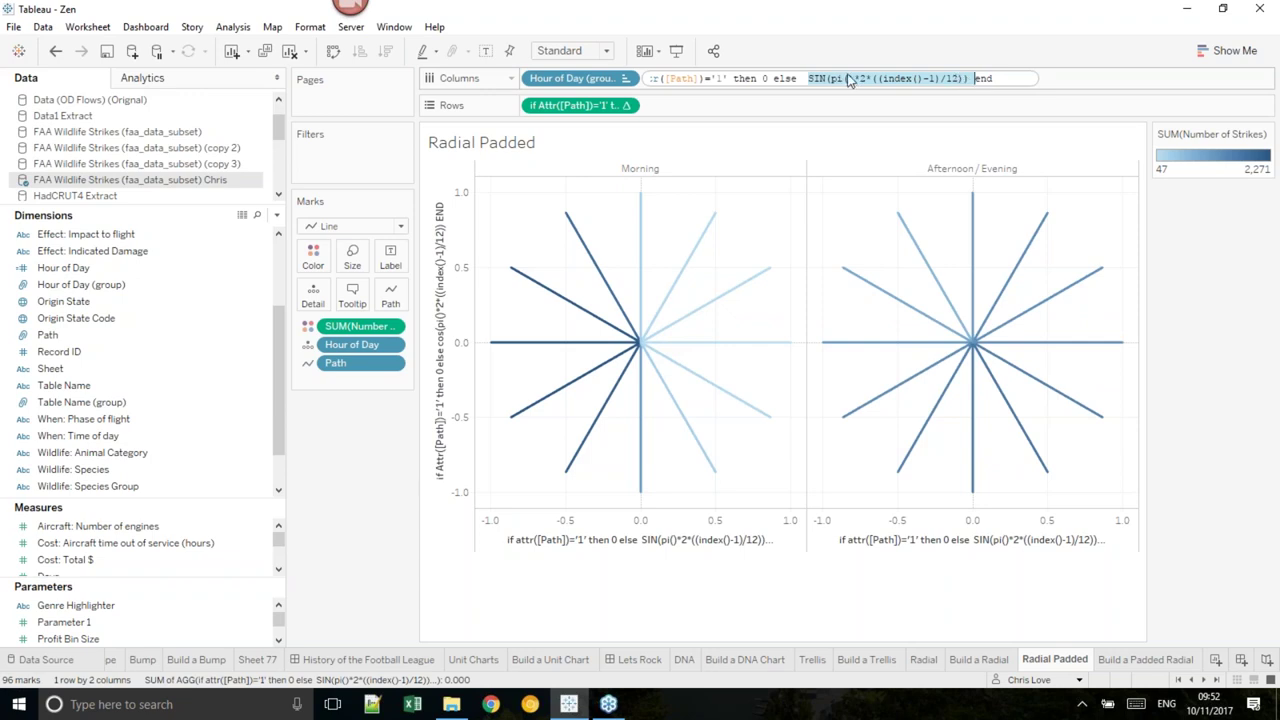
click(573, 108)
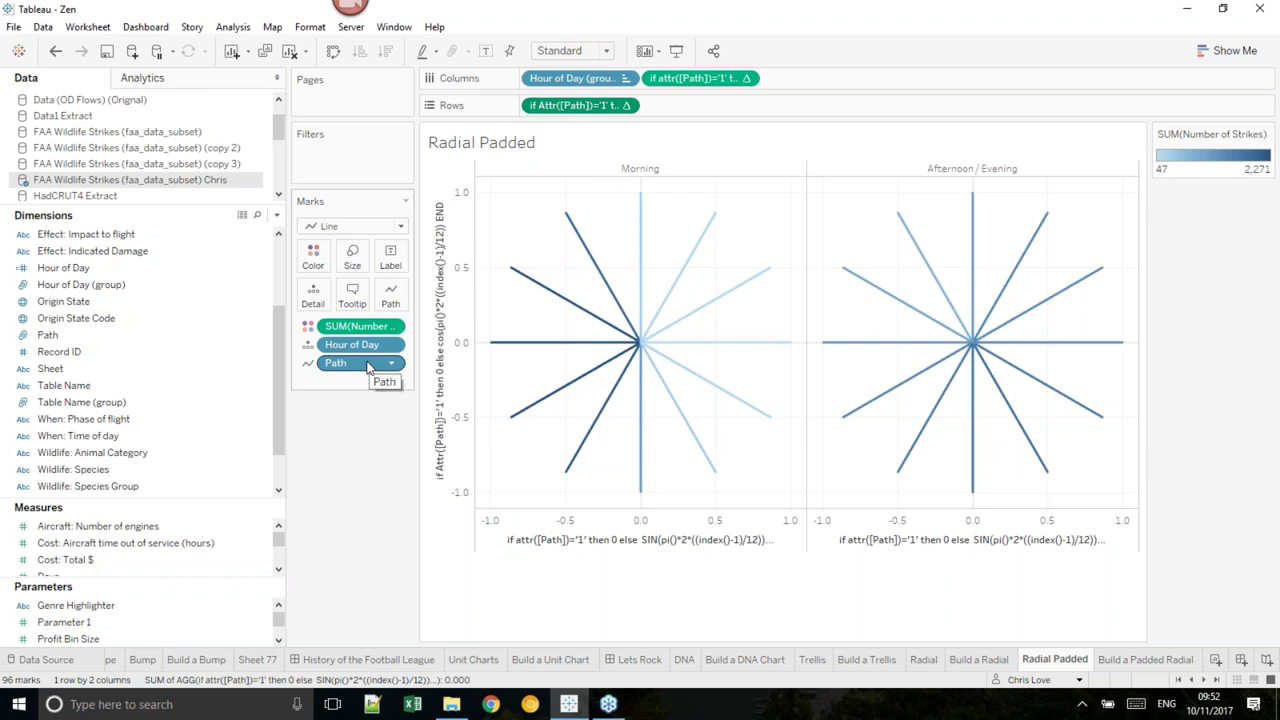
mouse_move(601, 342)
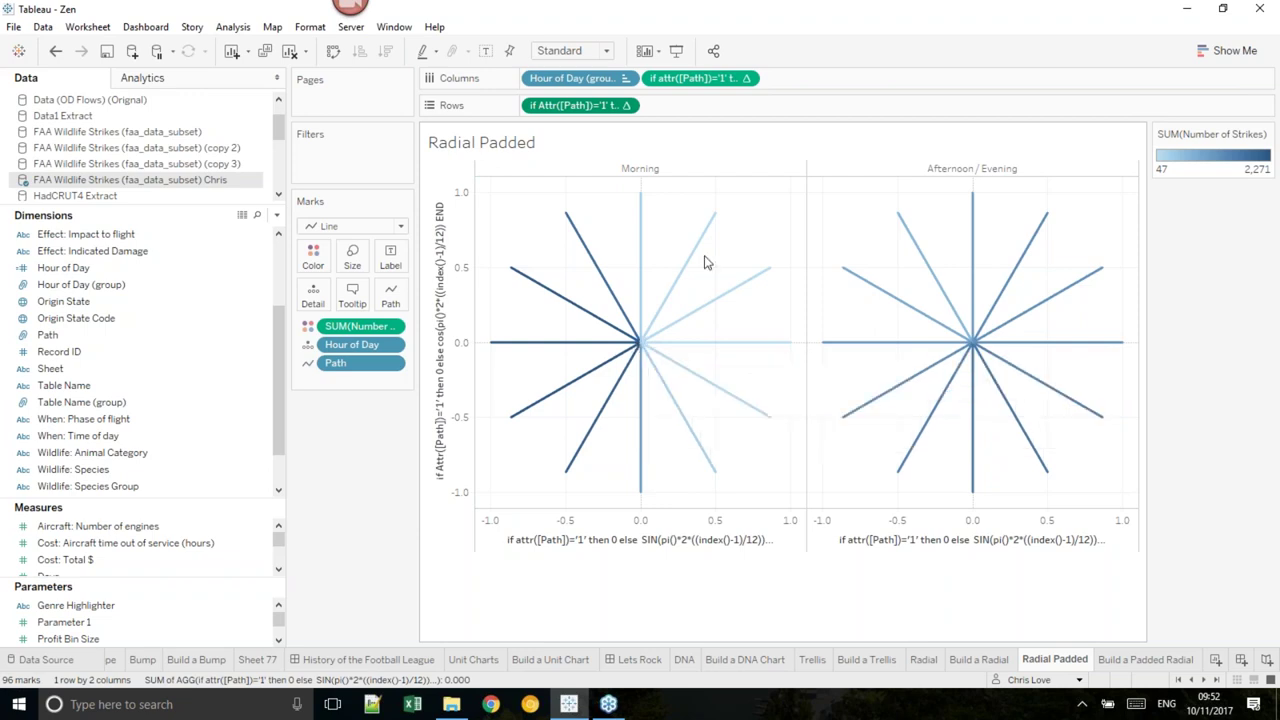
mouse_move(720, 224)
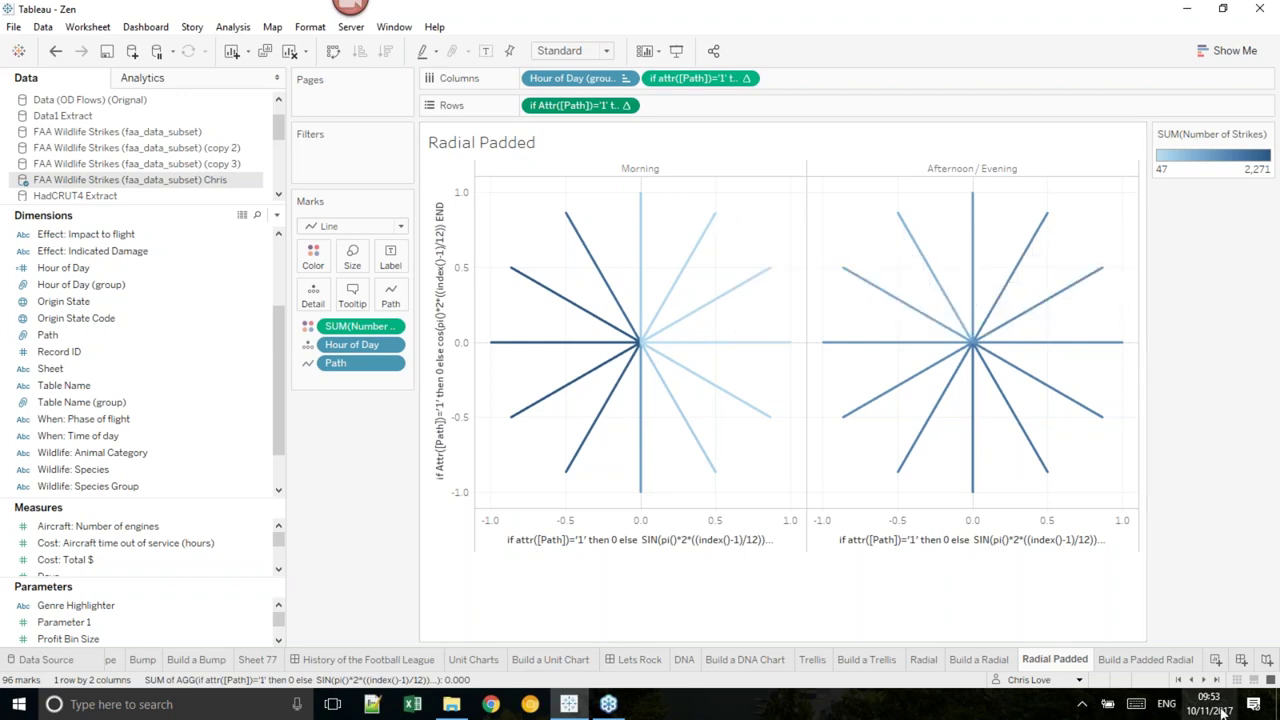
- Open the Solar Production dashboard and inspect the December hourly rays and the central annual sun chart
click(1204, 680)
click(1204, 680)
click(1204, 680)
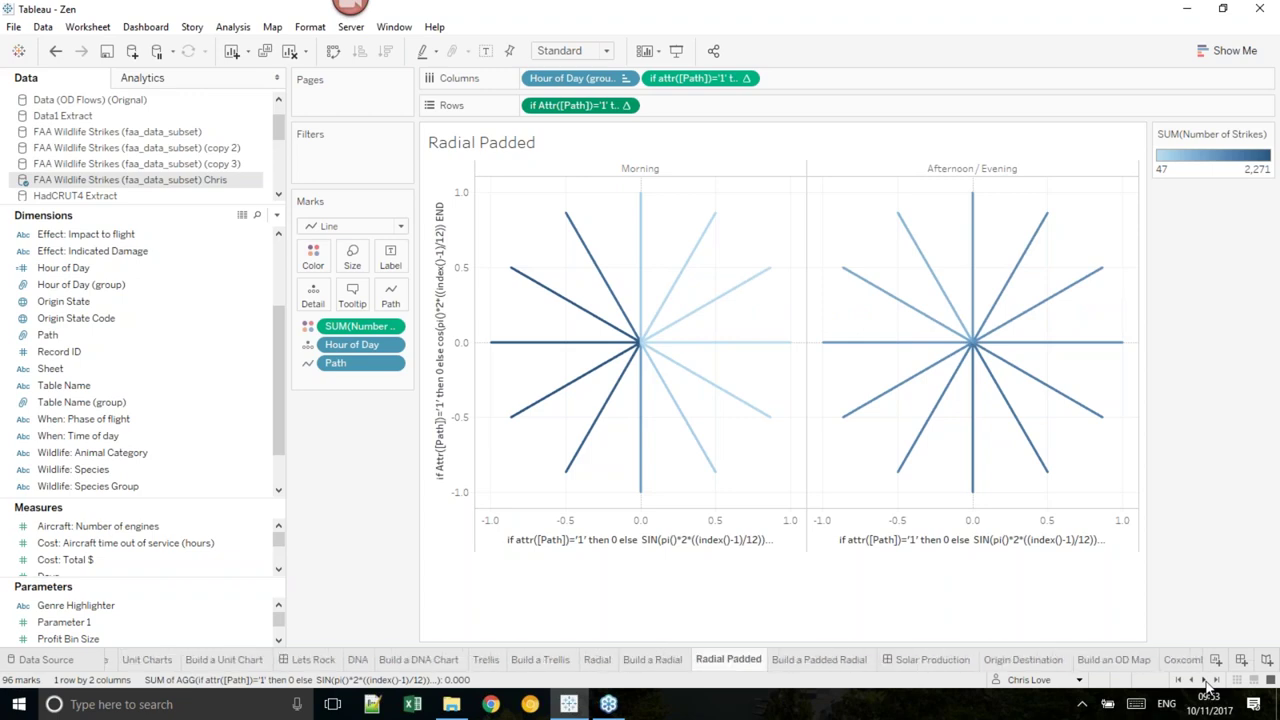
click(934, 662)
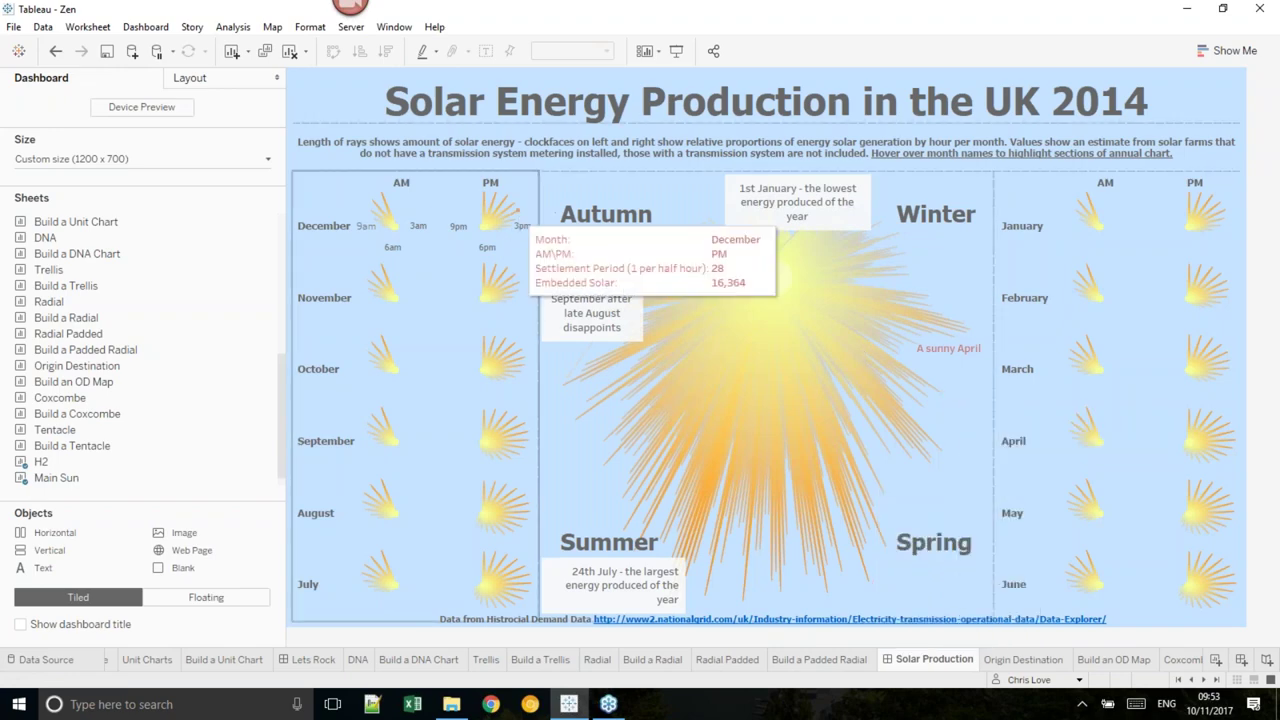
mouse_move(489, 200)
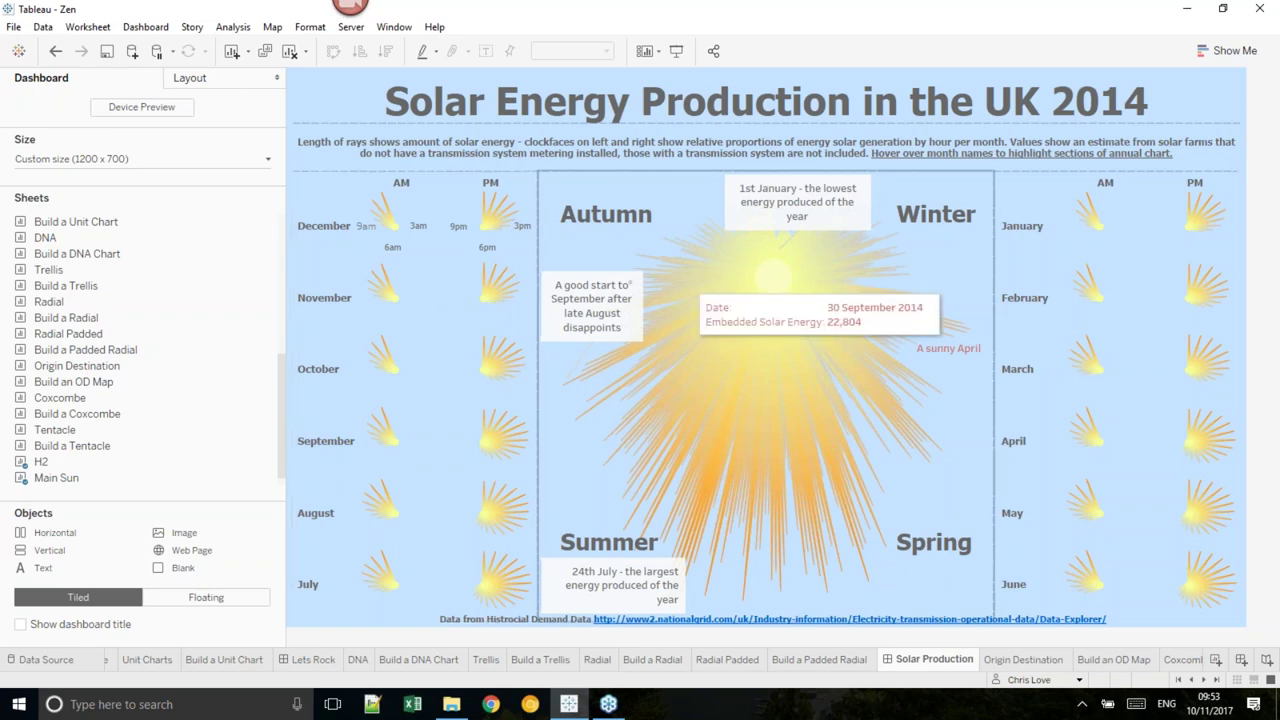
- Open the Origin Destination sheet and review its destination and origin coordinate fields
click(1025, 660)
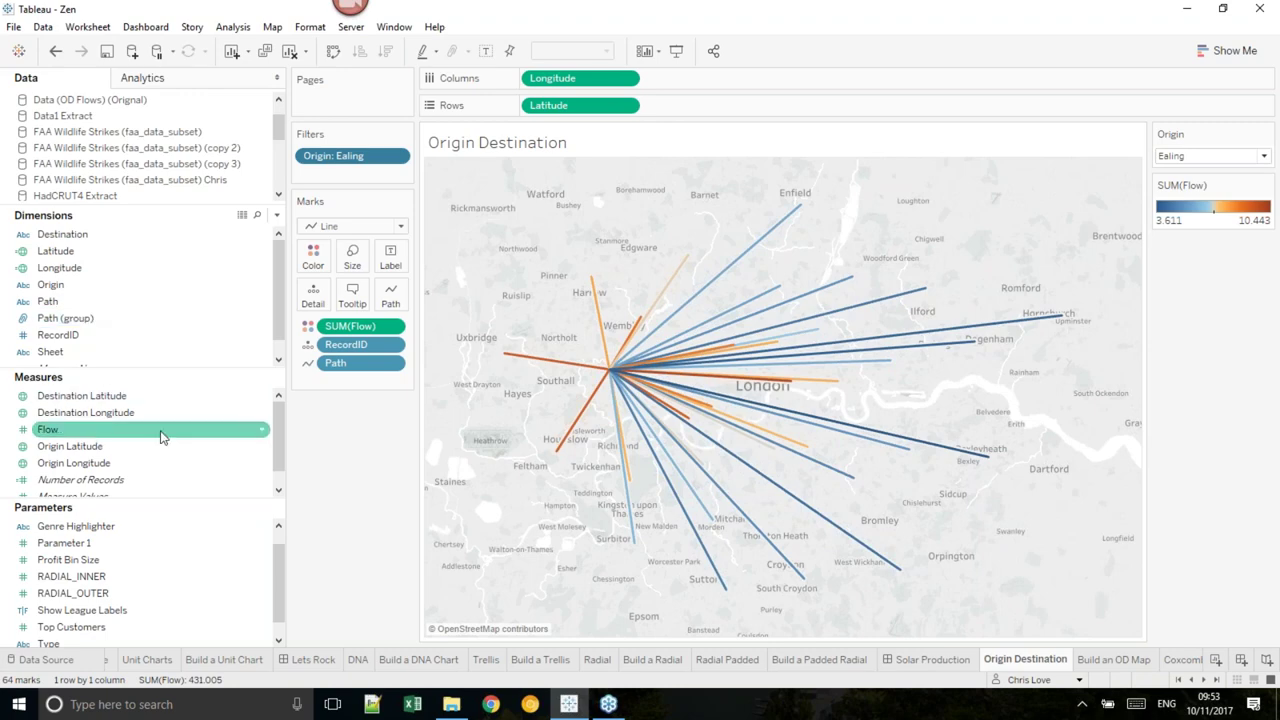
click(149, 411)
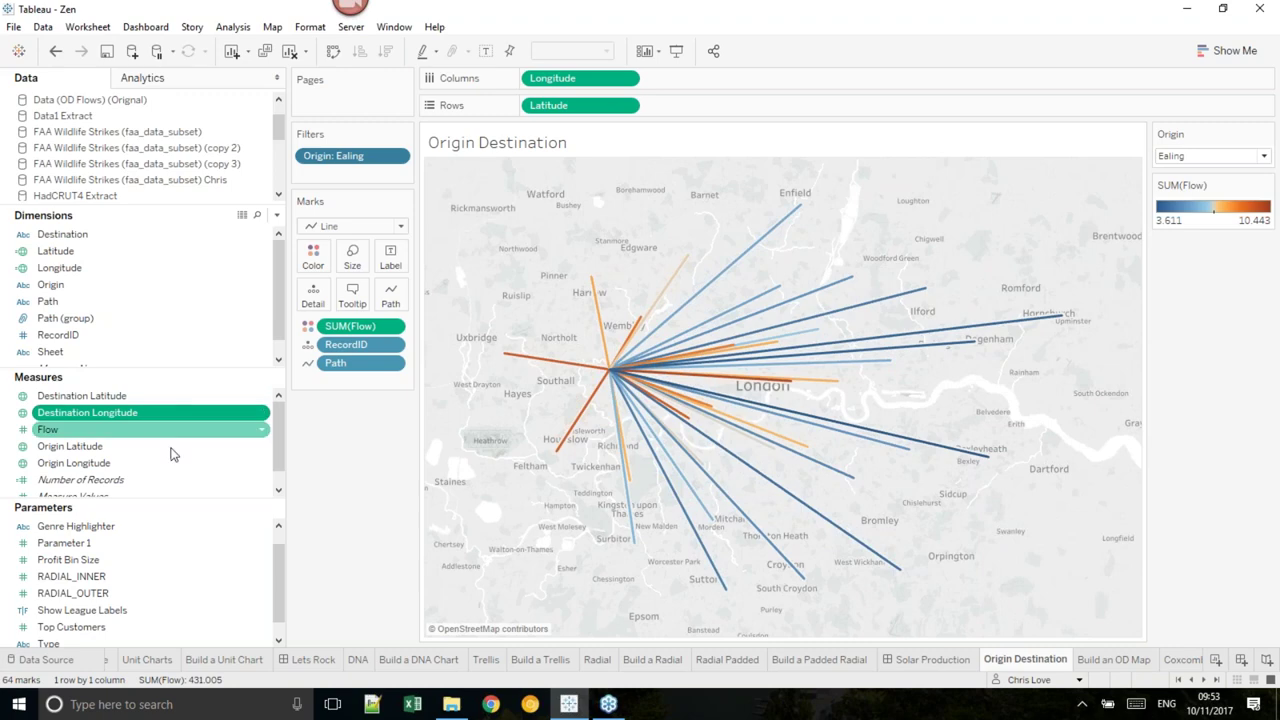
click(113, 462)
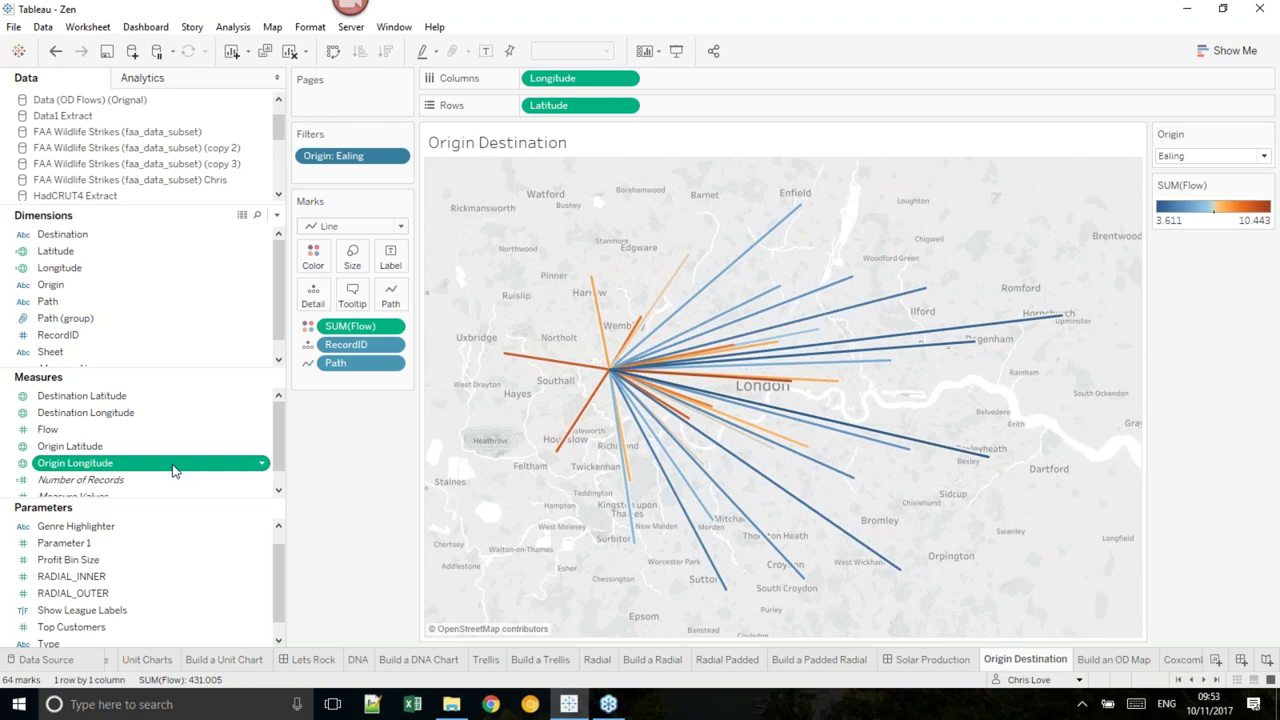
- Examine the Data (OD Flows) data source's union and its Path column, returning to the Origin Destination sheet
scroll(137, 148, down, 1)
scroll(140, 150, down, 1)
scroll(165, 165, up, 3)
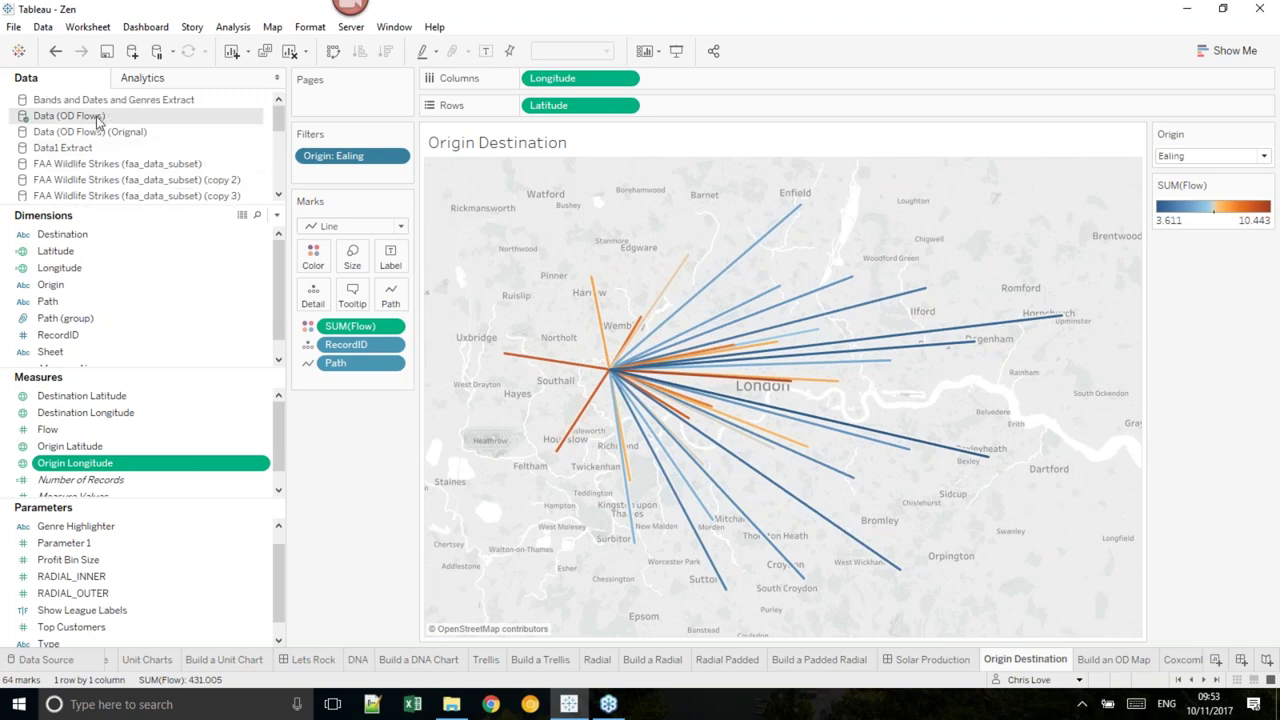
right_click(99, 120)
click(161, 129)
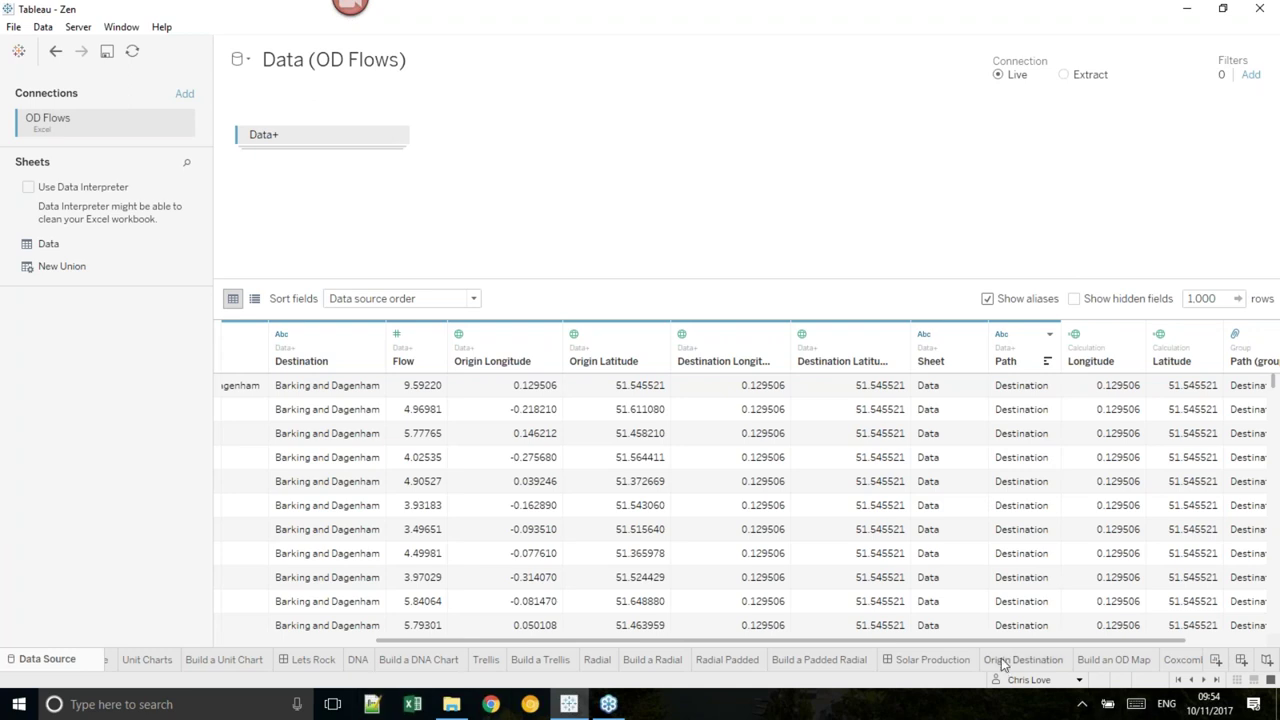
click(1030, 664)
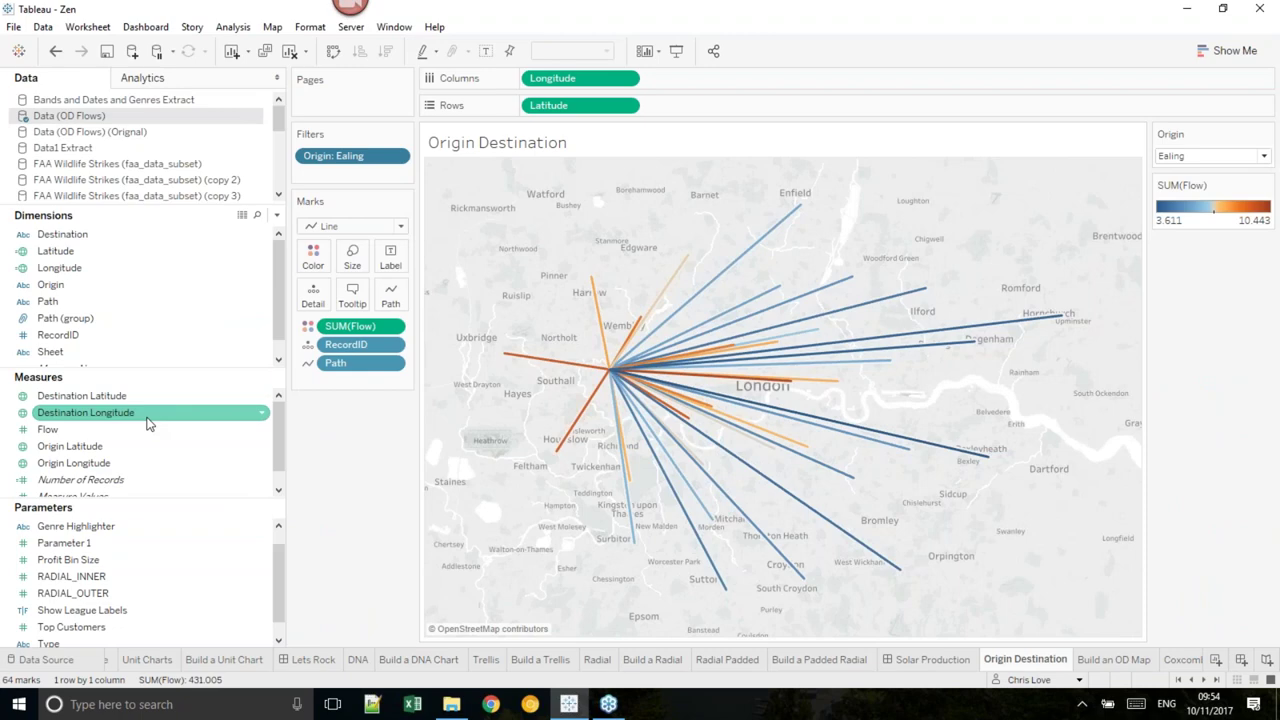
- Examine how the Latitude and Longitude calculations use Path (group) to choose between destination and origin coordinates
right_click(100, 251)
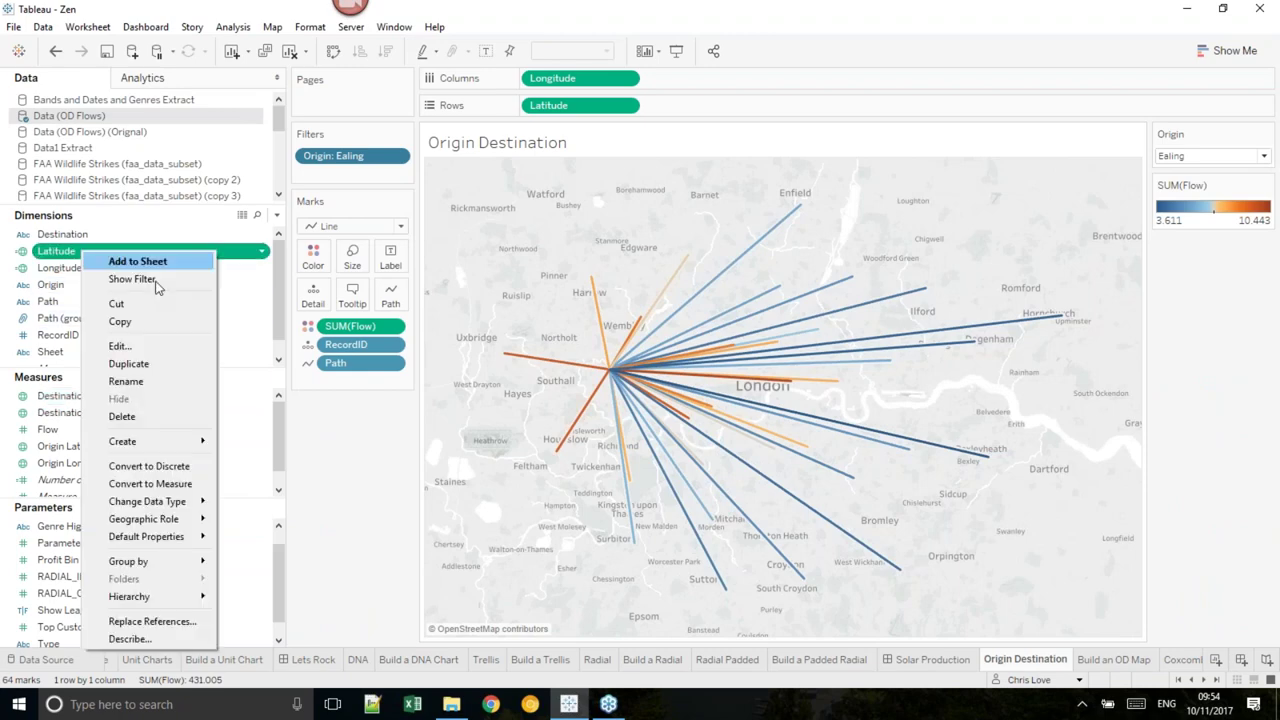
click(155, 346)
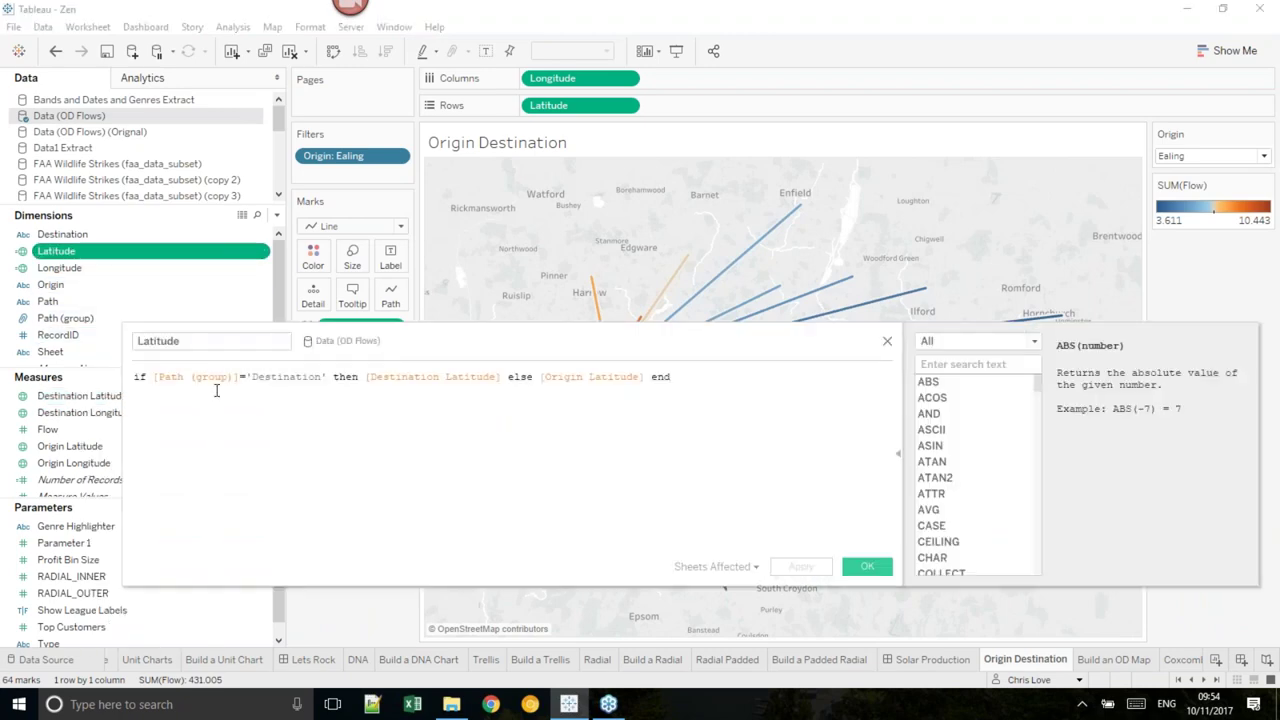
drag(155, 379, 321, 376)
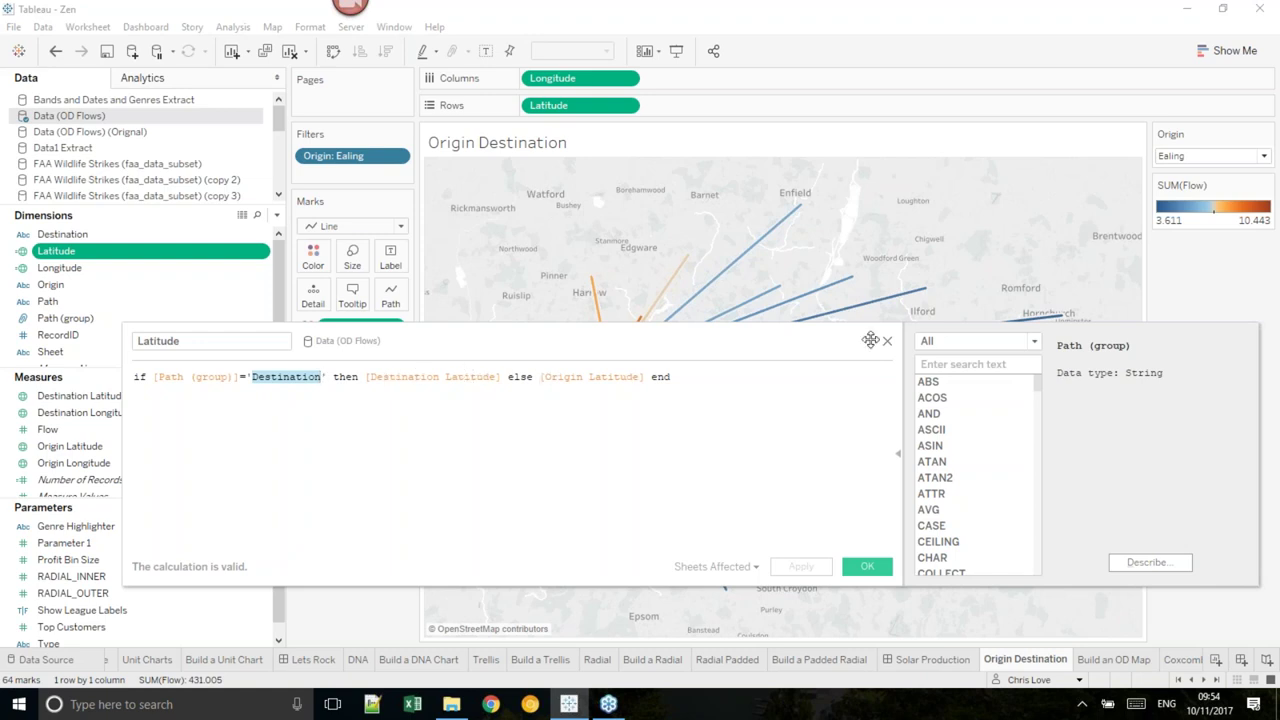
click(887, 341)
right_click(130, 267)
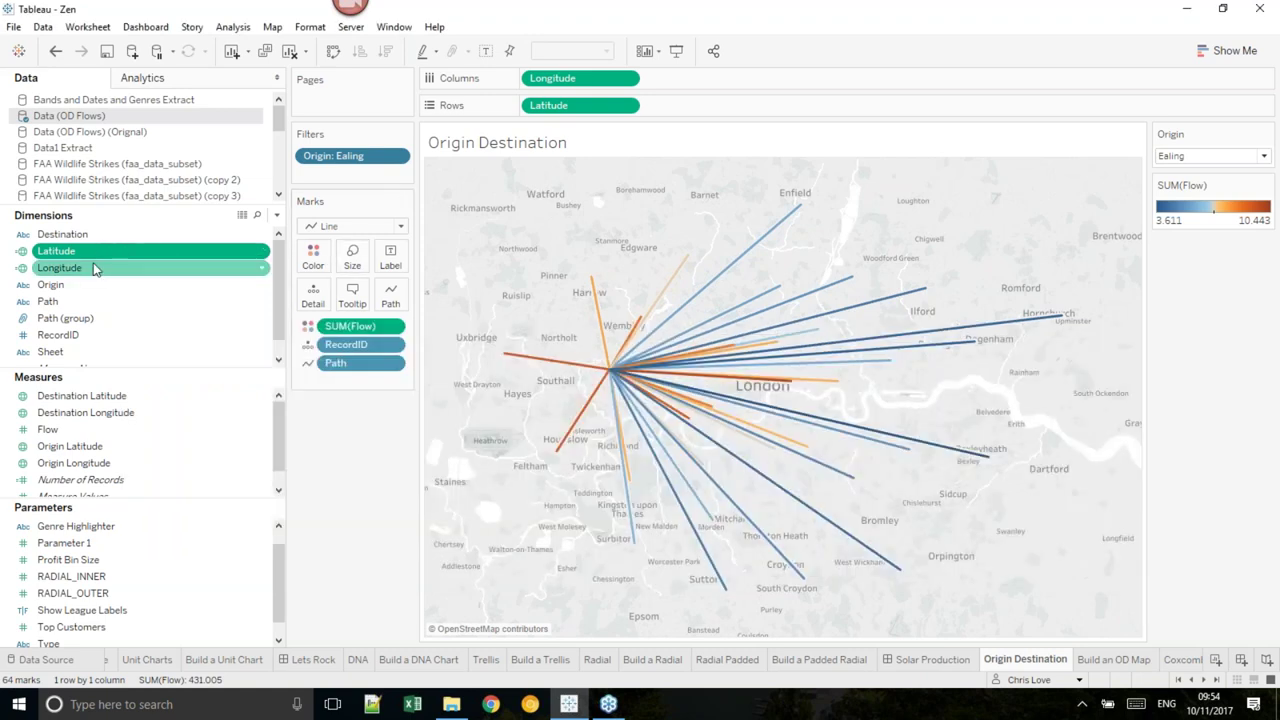
click(180, 355)
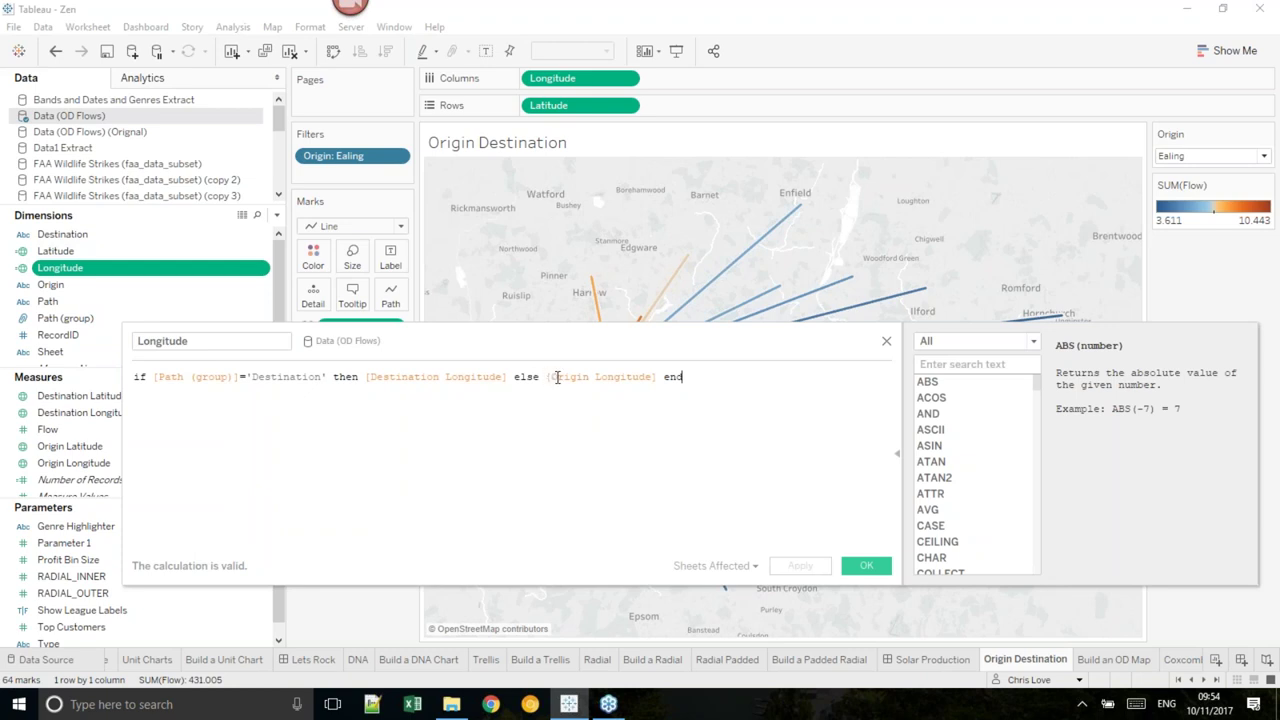
click(866, 565)
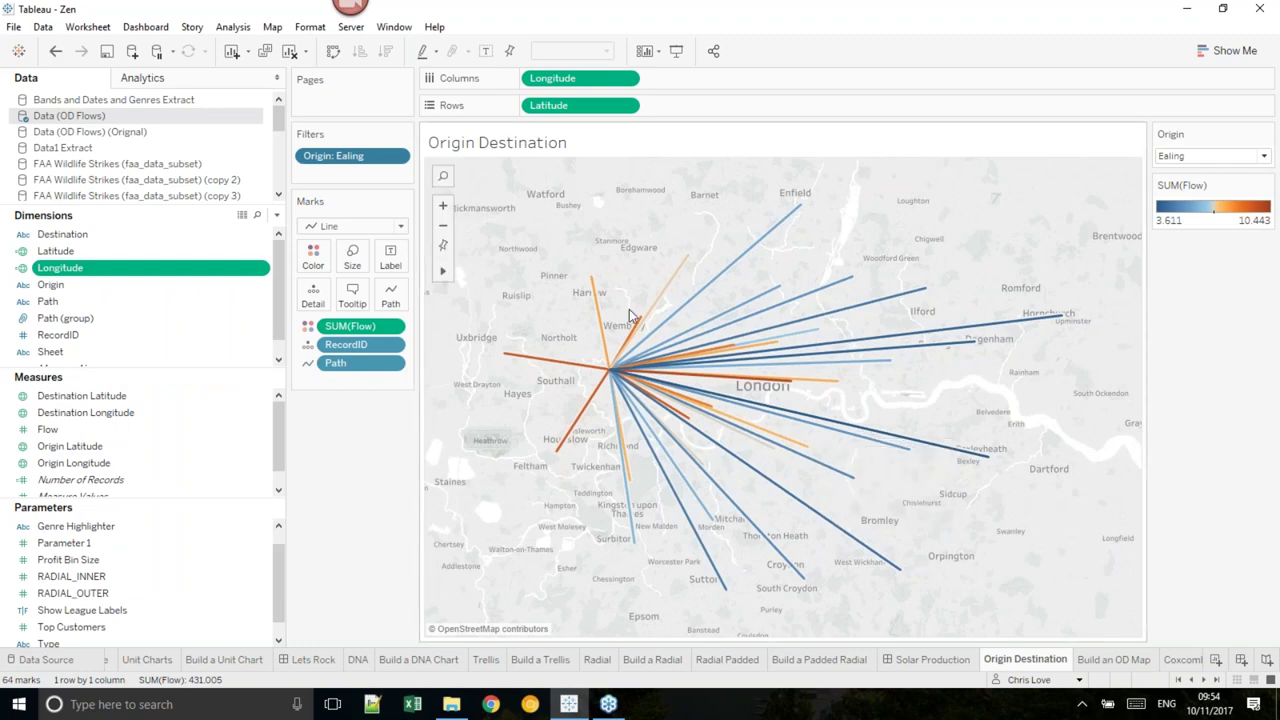
- Set the map's Origin filter to Bromley and inspect the endpoints of the flow lines
mouse_move(614, 378)
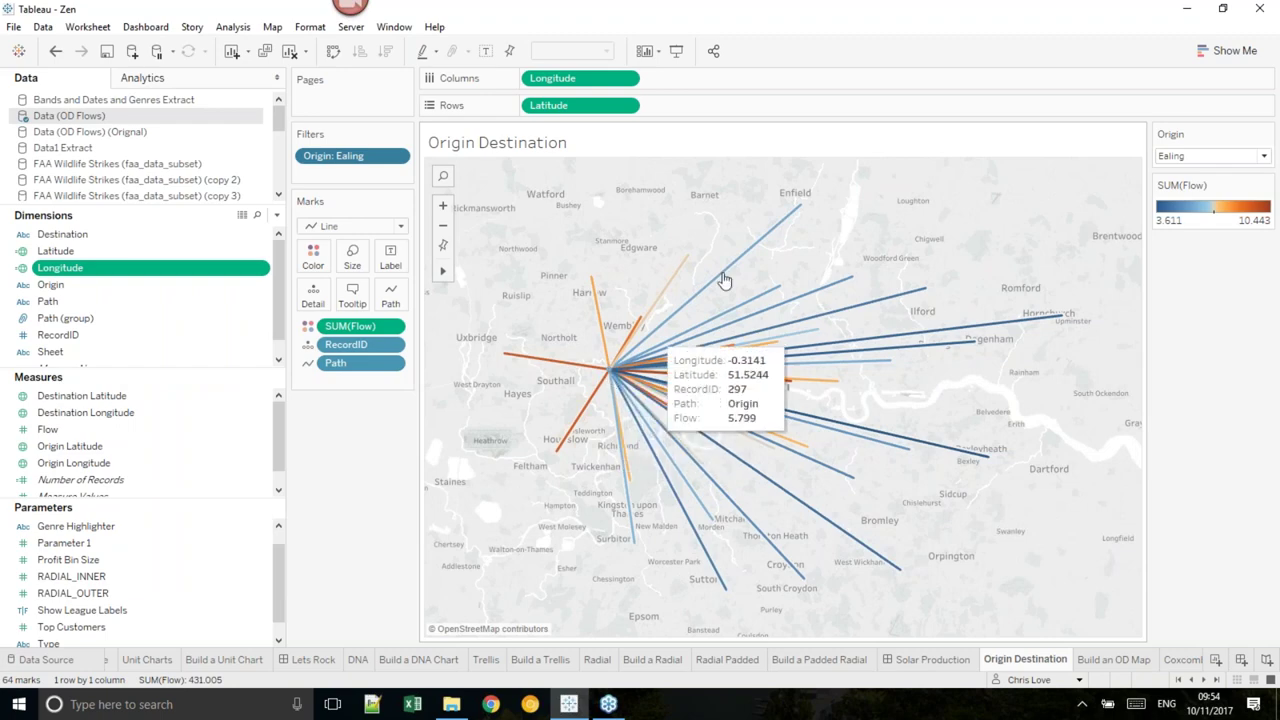
mouse_move(808, 218)
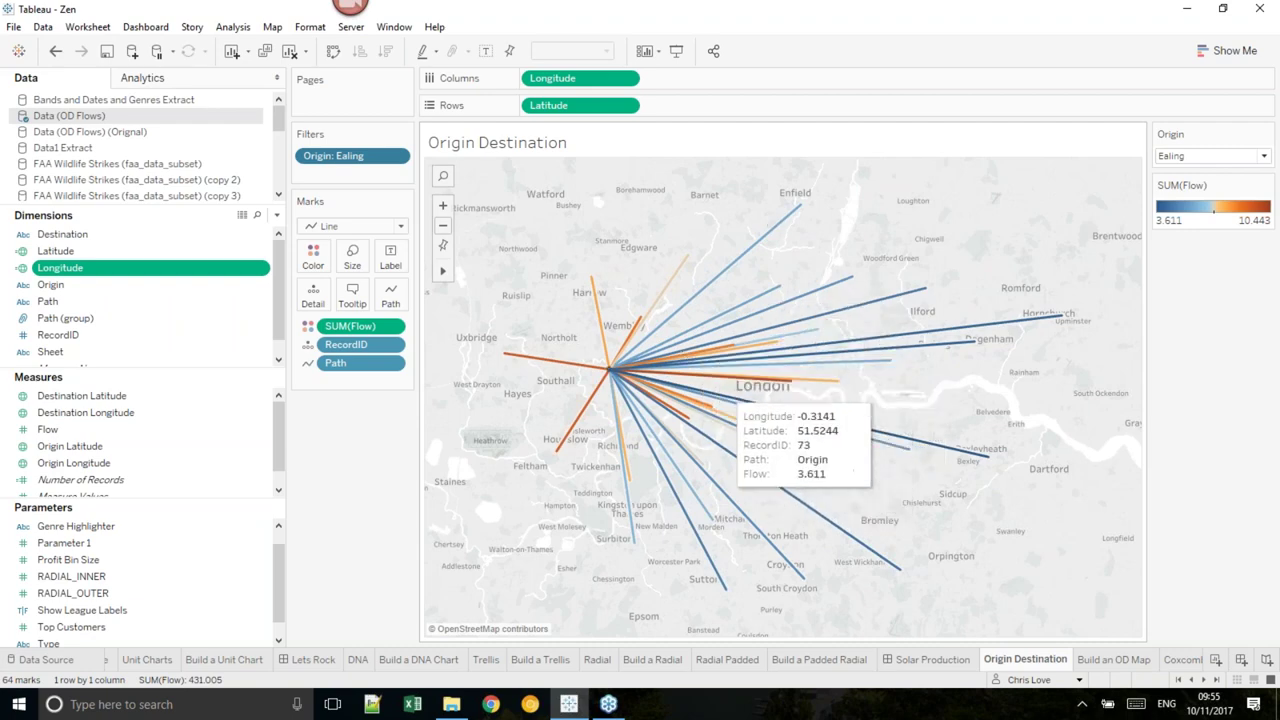
click(1176, 157)
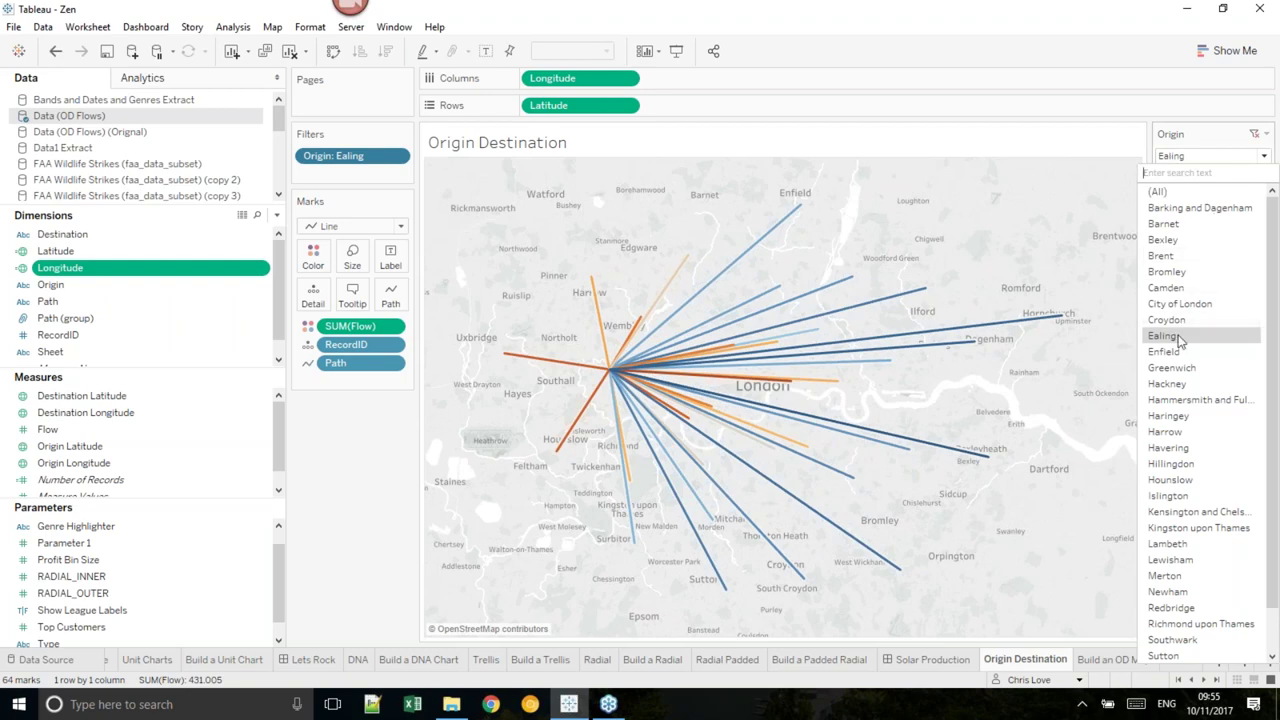
key(Escape)
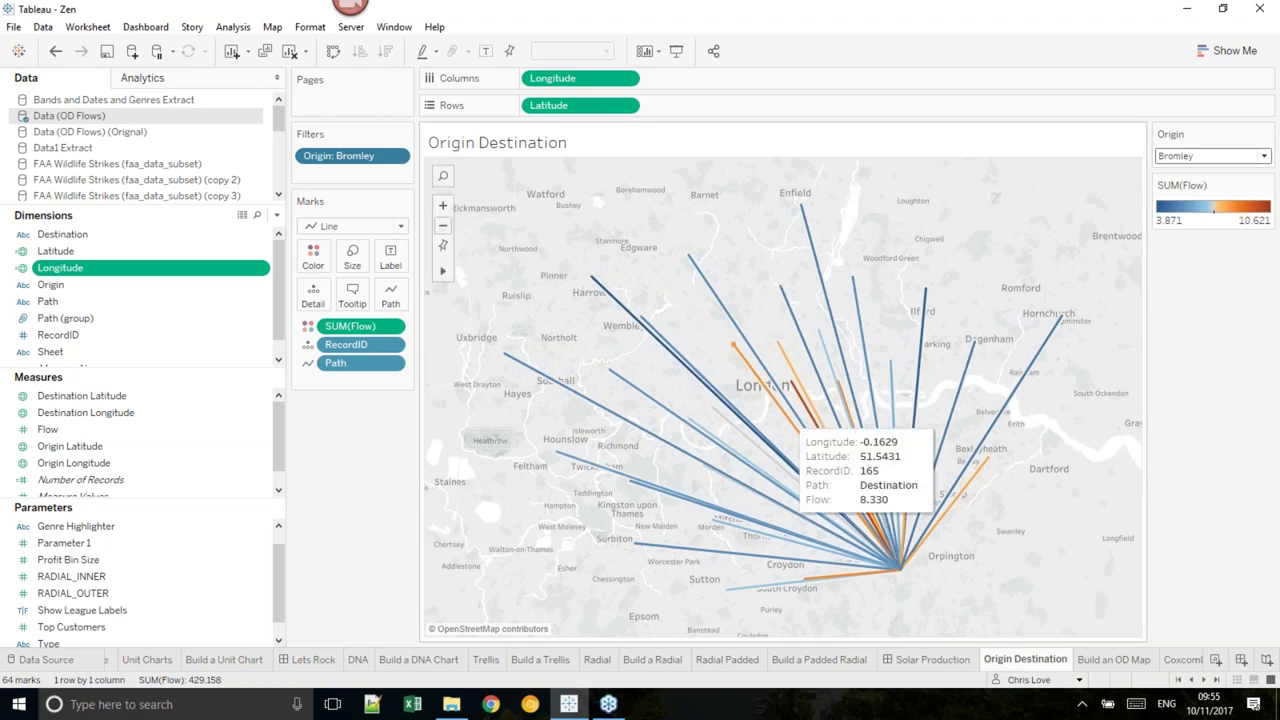
mouse_move(772, 415)
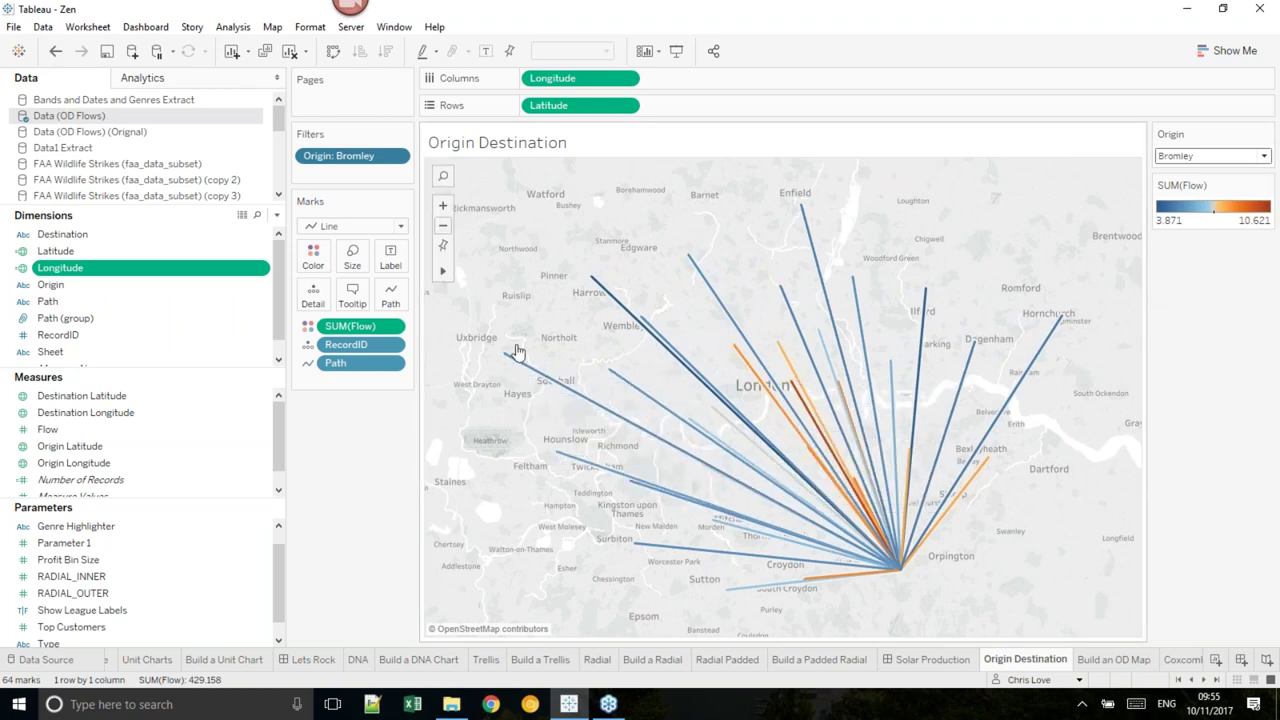
mouse_move(772, 500)
- Open the Coxcombe sheet past Build an OD Map and enlarge the Measures list to show Ratio, x and y
click(1123, 660)
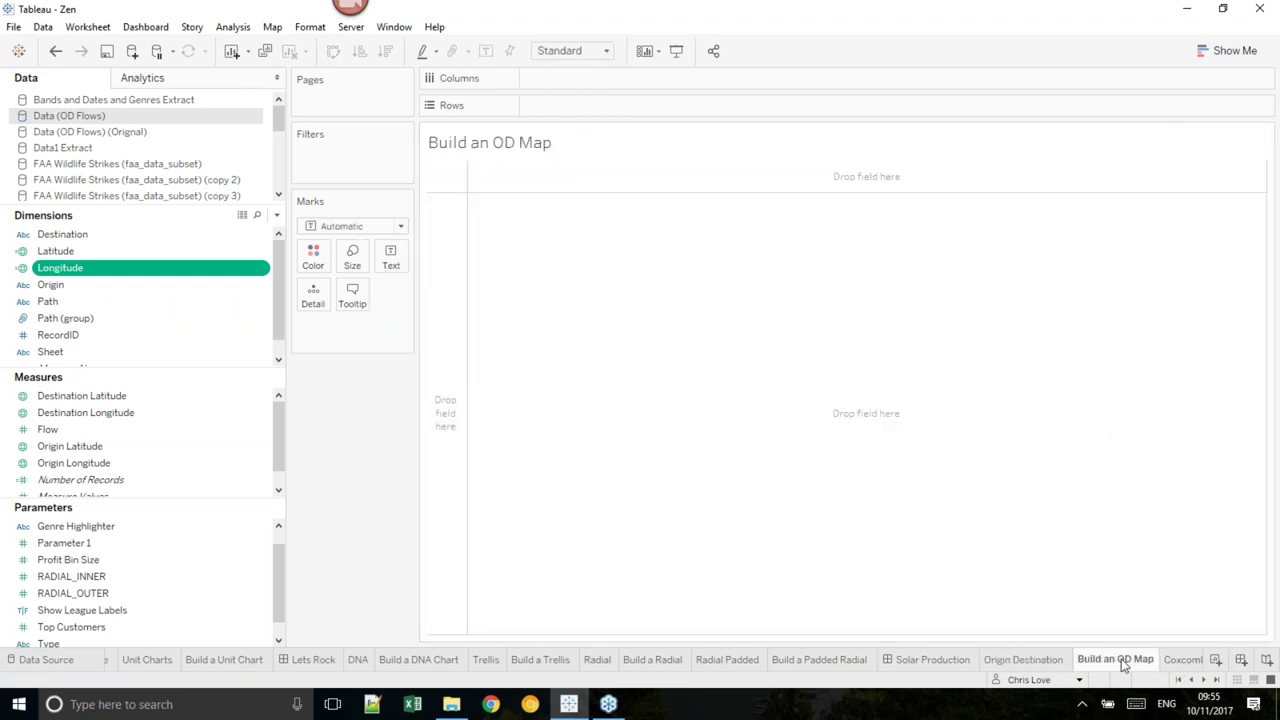
click(1204, 680)
click(1204, 680)
click(1204, 680)
click(1204, 680)
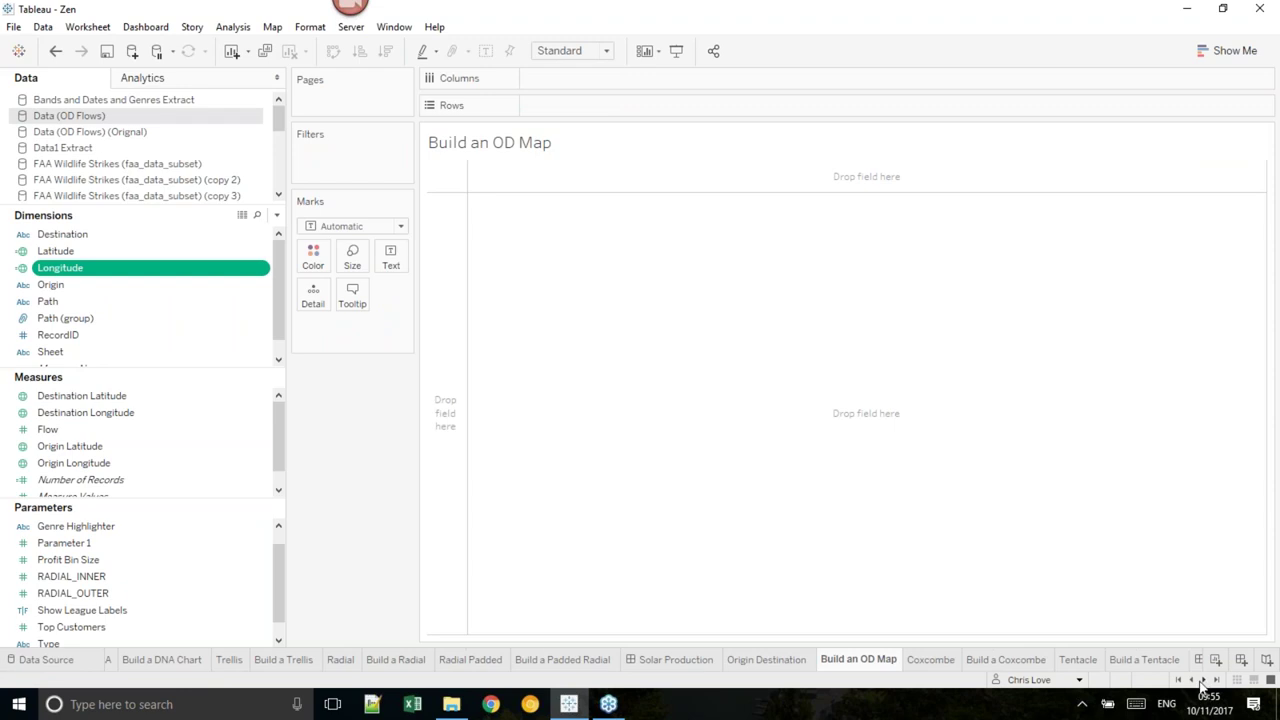
click(929, 660)
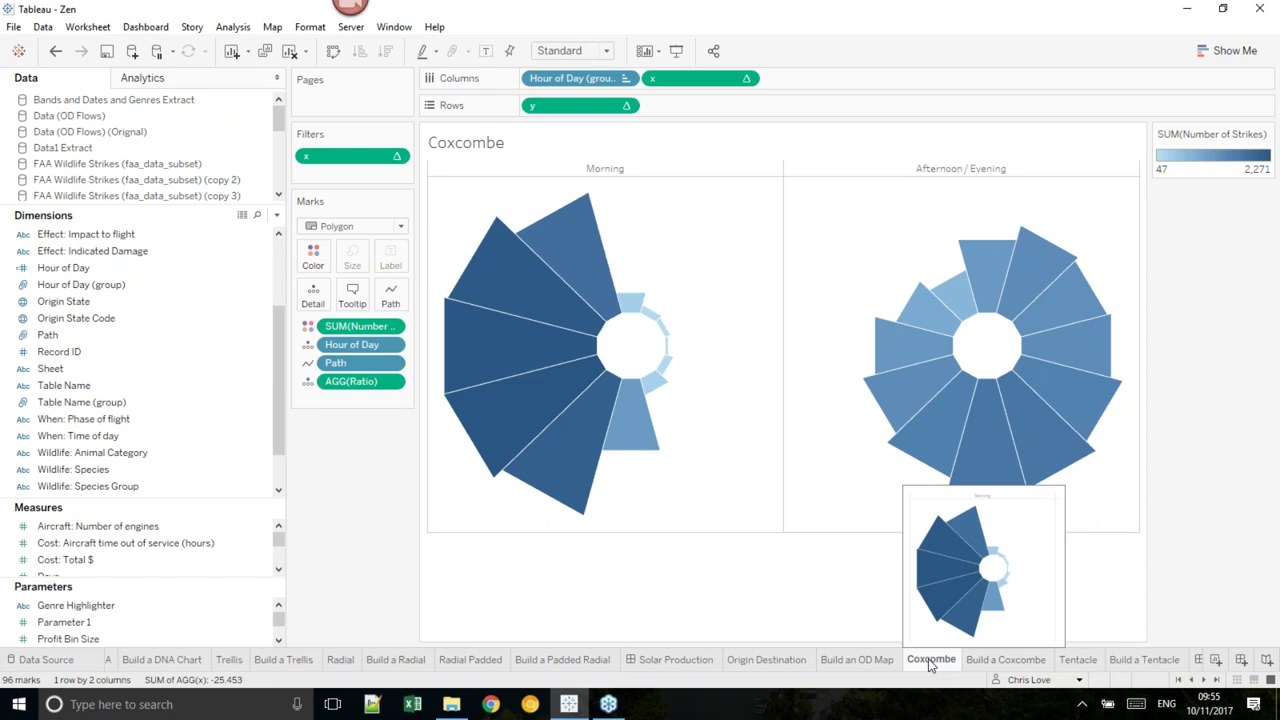
scroll(190, 158, down, 1)
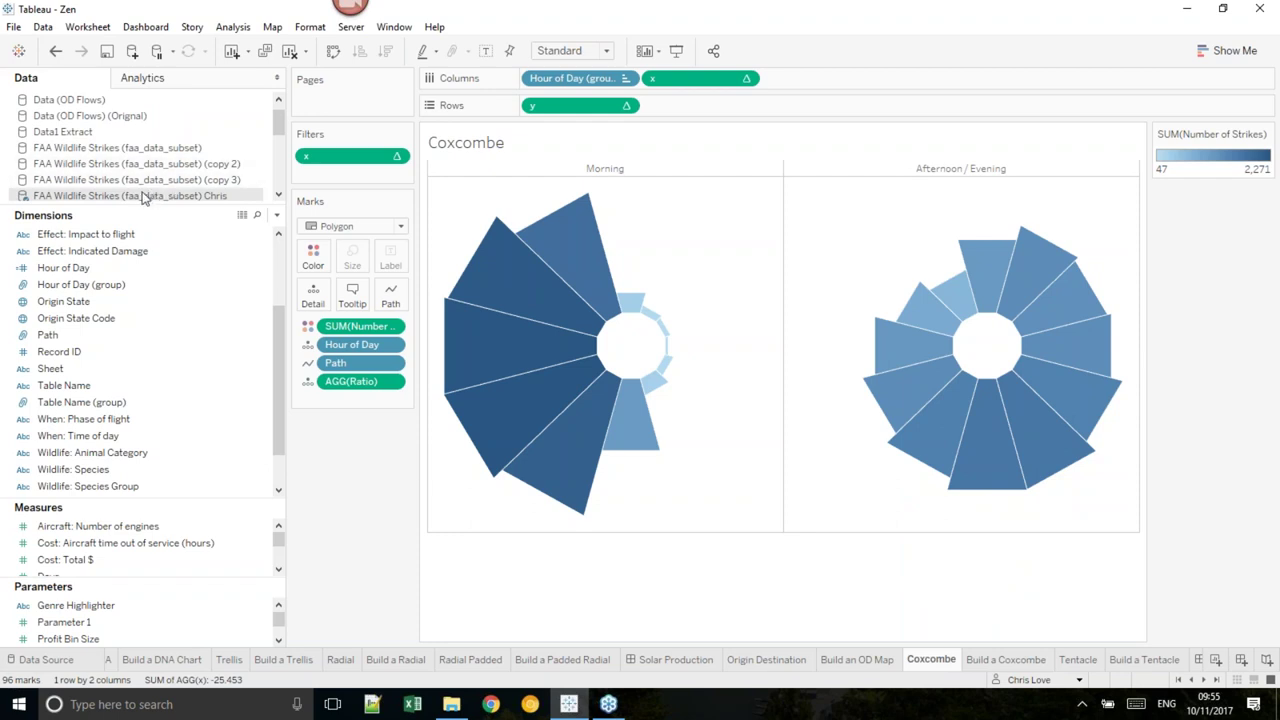
drag(148, 507, 170, 339)
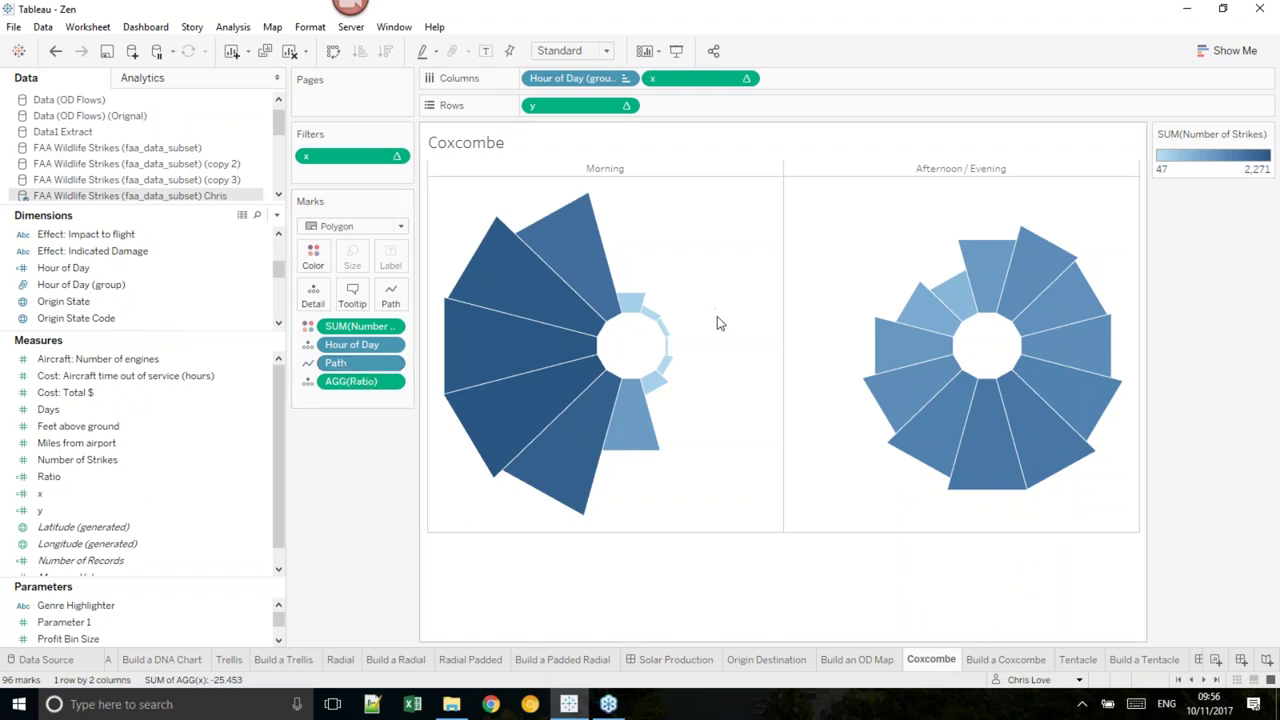
- Inspect the path points at the corners of the Coxcombe wedges in the Morning and Afternoon / Evening panes
mouse_move(640, 305)
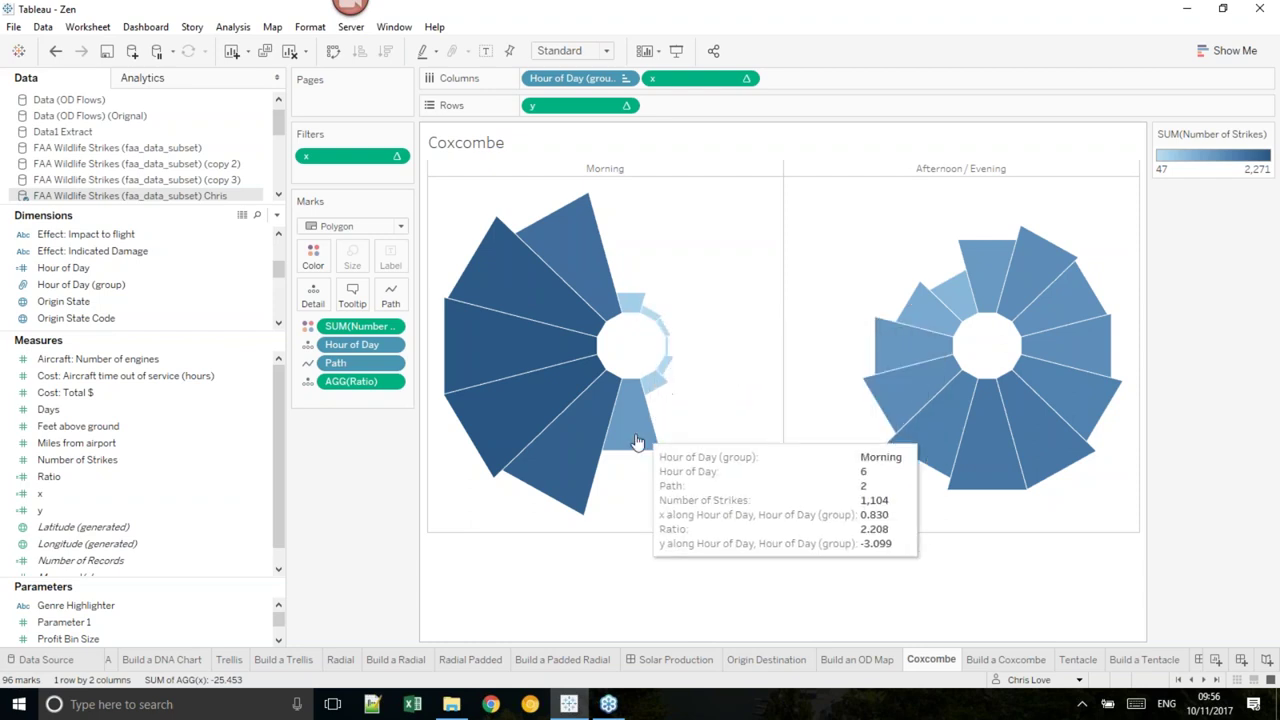
mouse_move(523, 267)
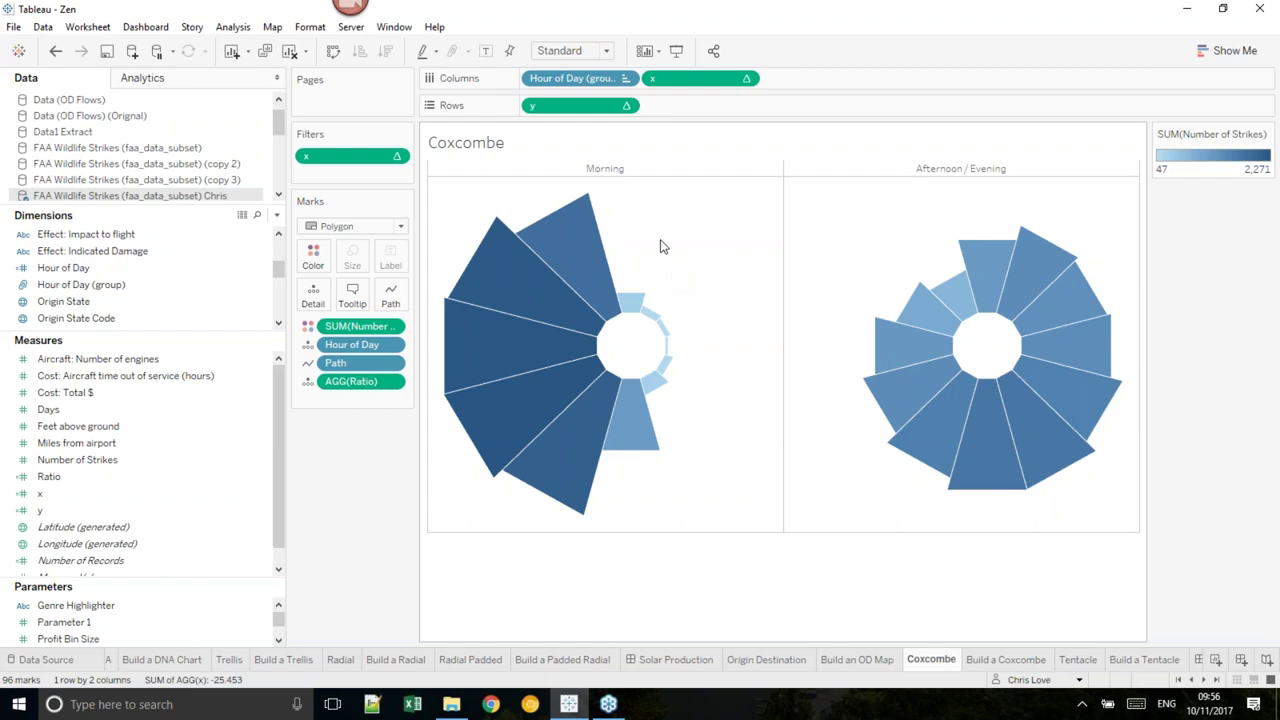
mouse_move(981, 316)
mouse_move(1015, 246)
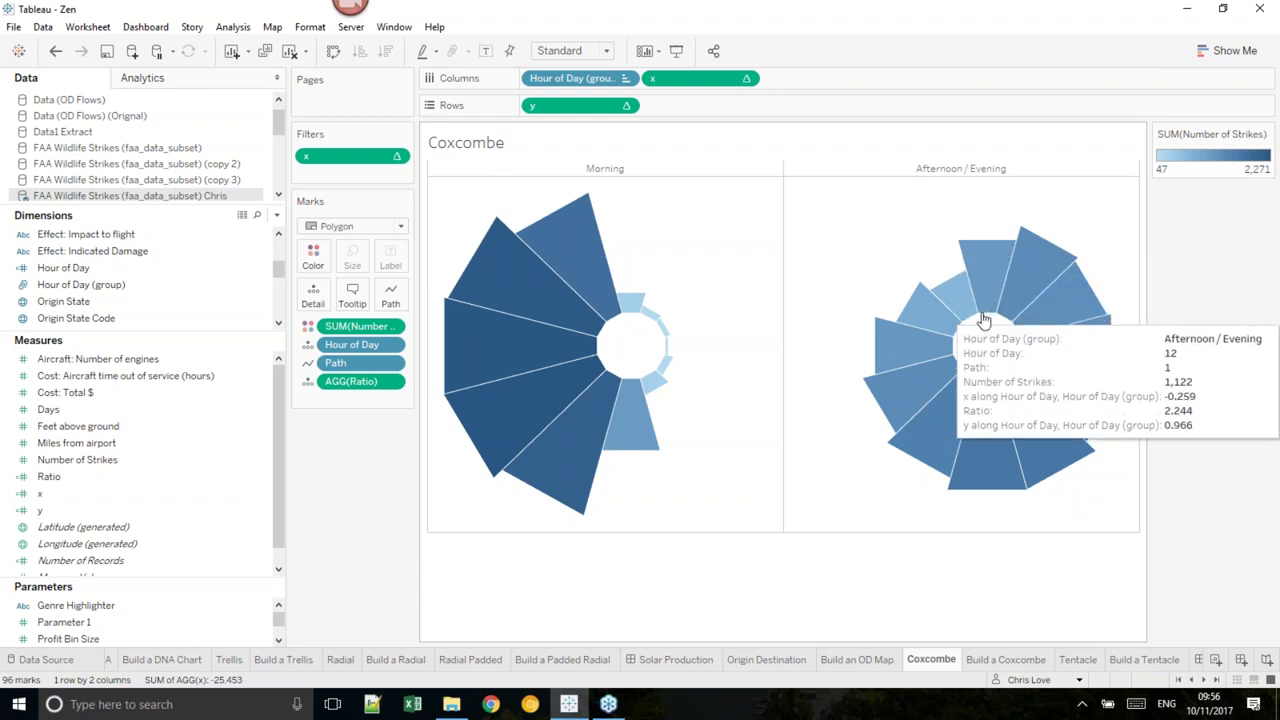
- Review the members 1 to 4 in the Path group's definition
click(180, 269)
scroll(180, 280, down, 2)
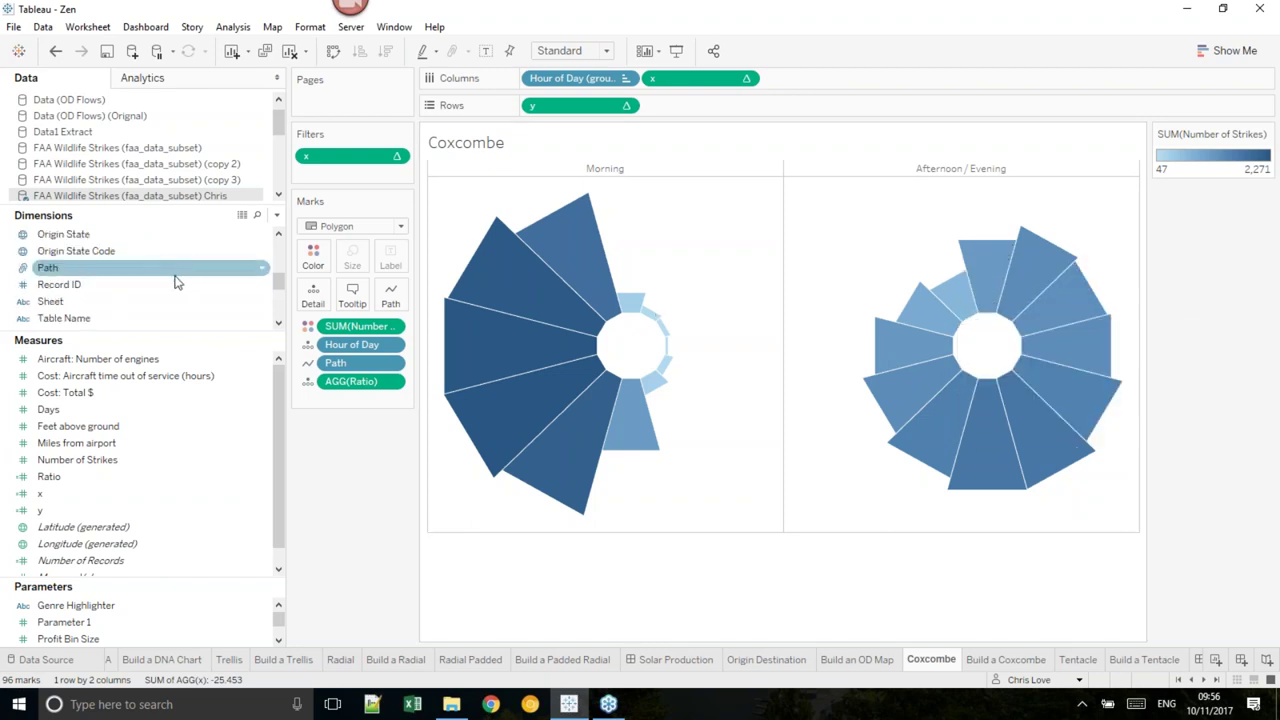
right_click(123, 272)
click(231, 359)
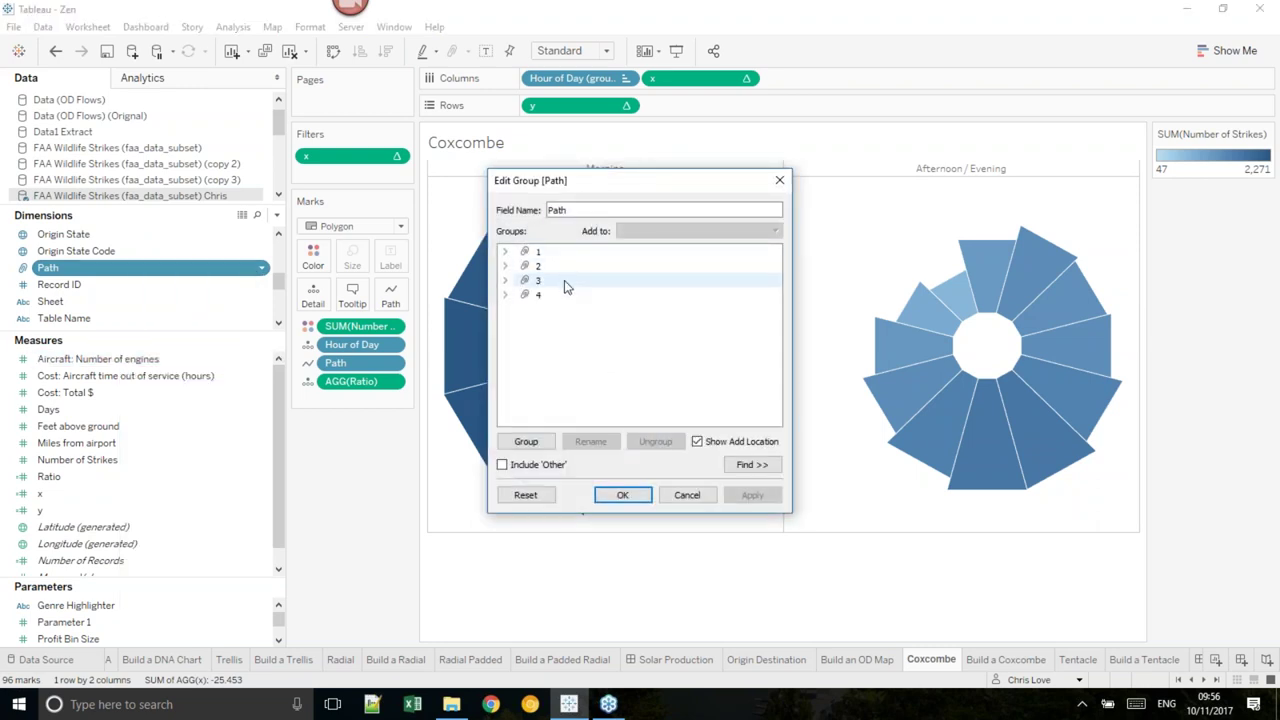
click(687, 495)
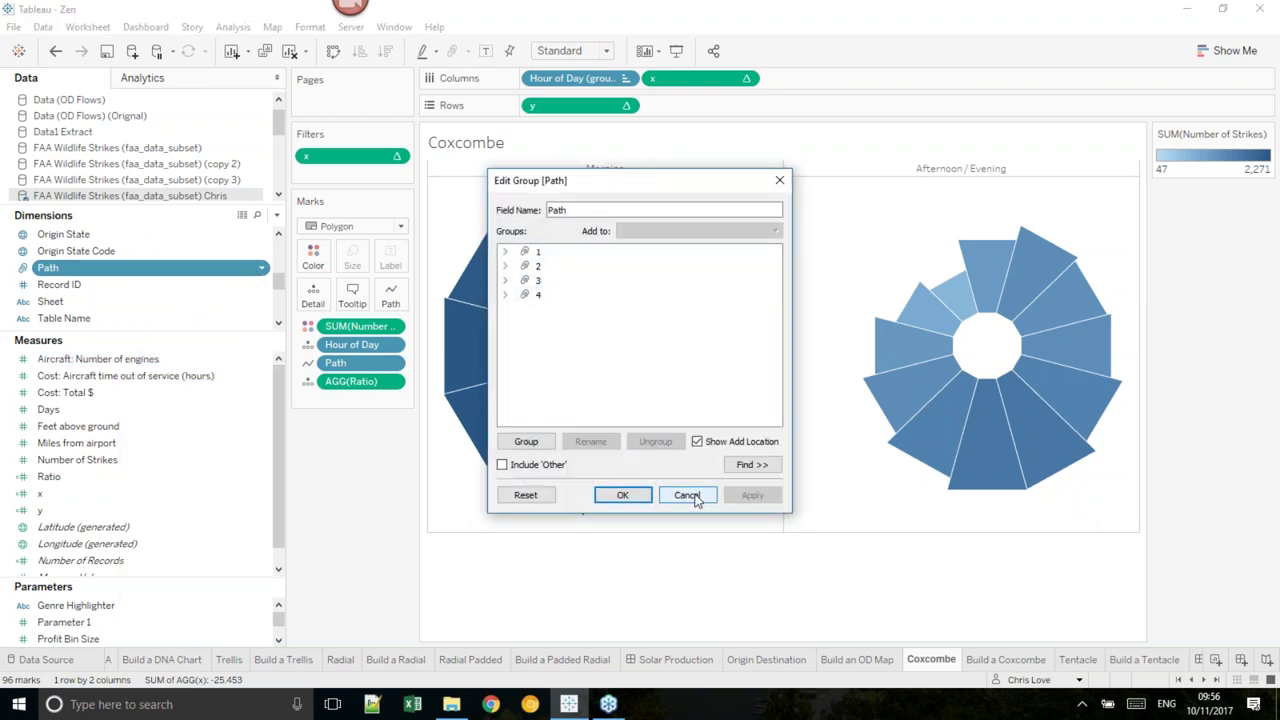
- Examine the x calculation's branches for Path 1 to 4, including the (1+[Ratio]) multiplier and the -0.5 index offset
right_click(145, 494)
click(192, 229)
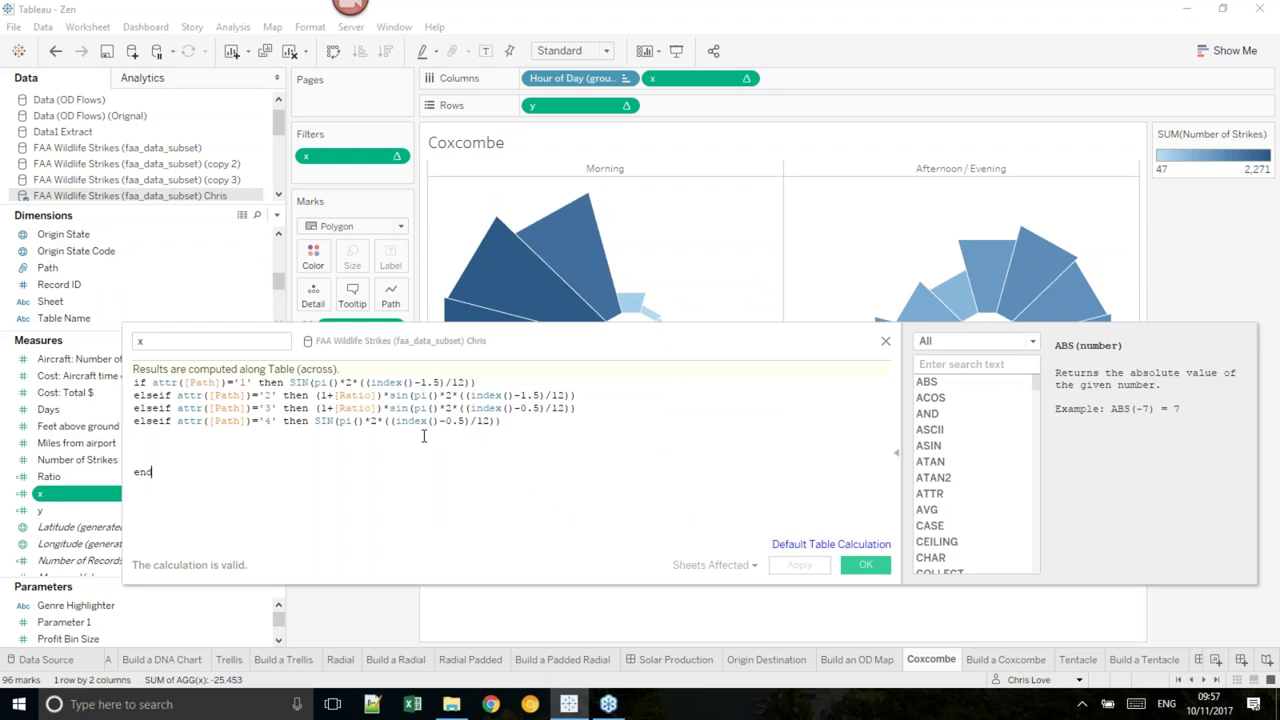
click(239, 382)
drag(522, 342, 538, 416)
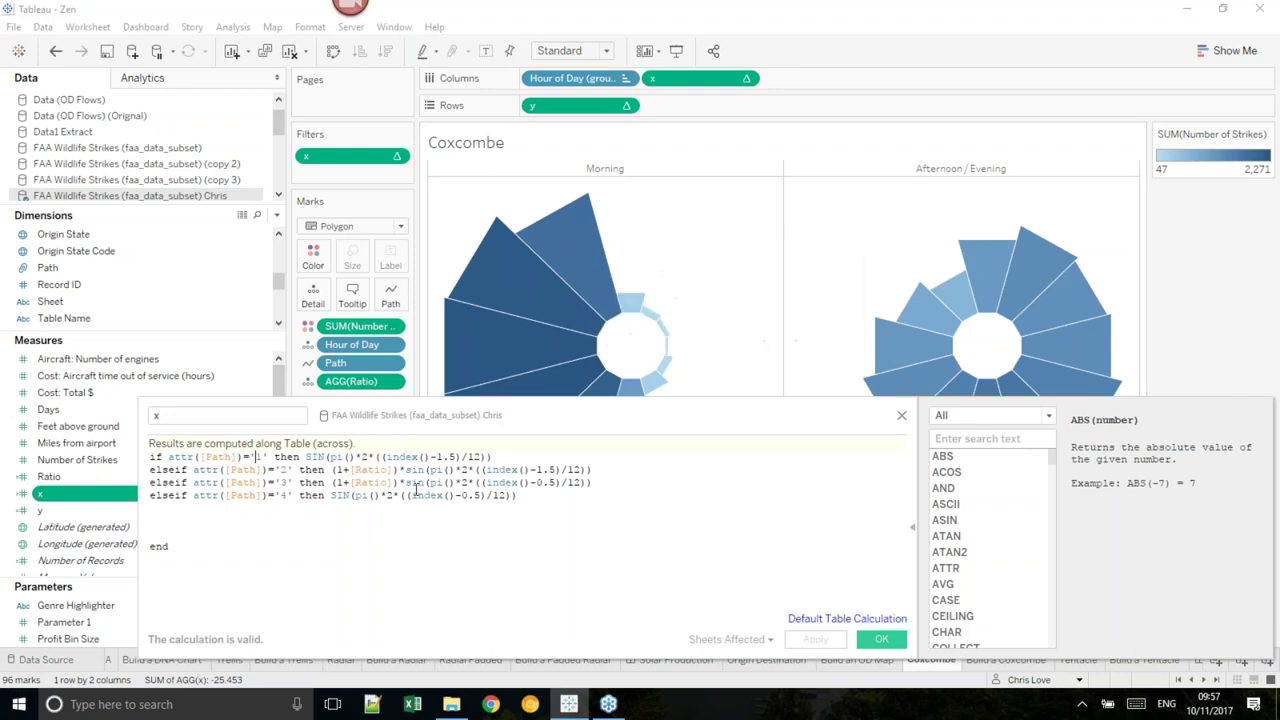
click(392, 469)
drag(392, 469, 333, 469)
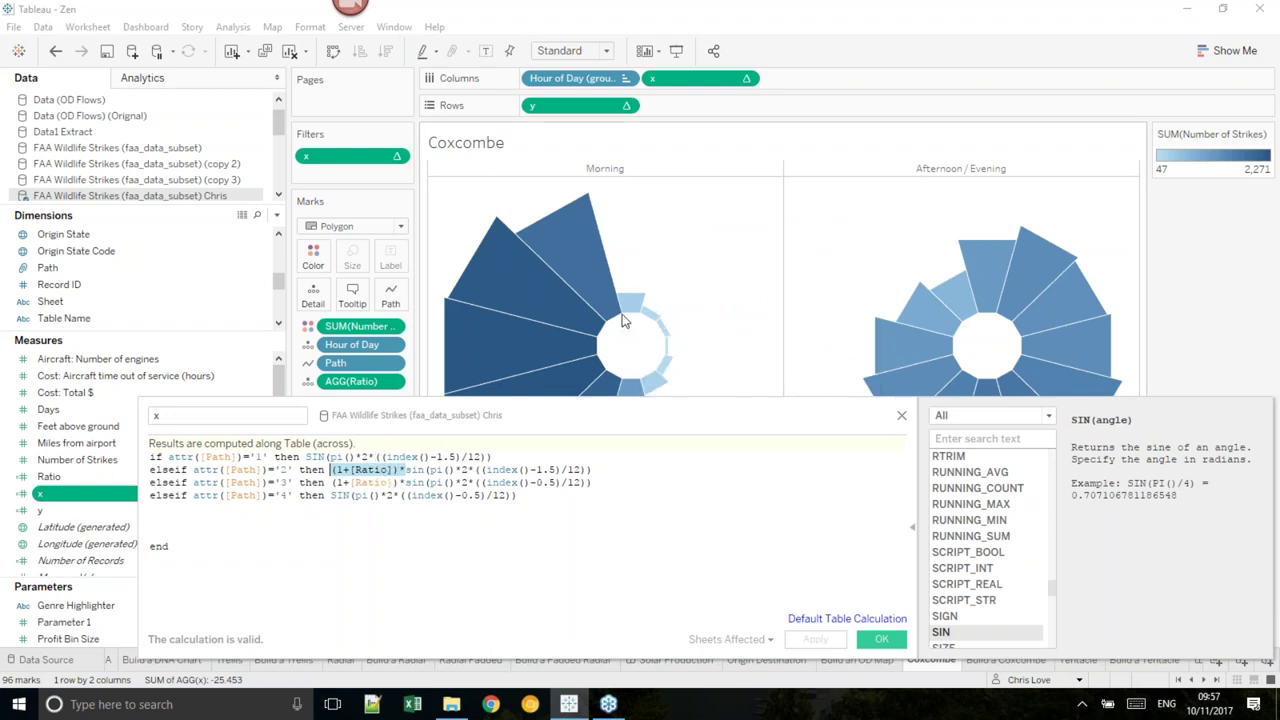
mouse_move(619, 304)
click(546, 482)
drag(546, 482, 530, 483)
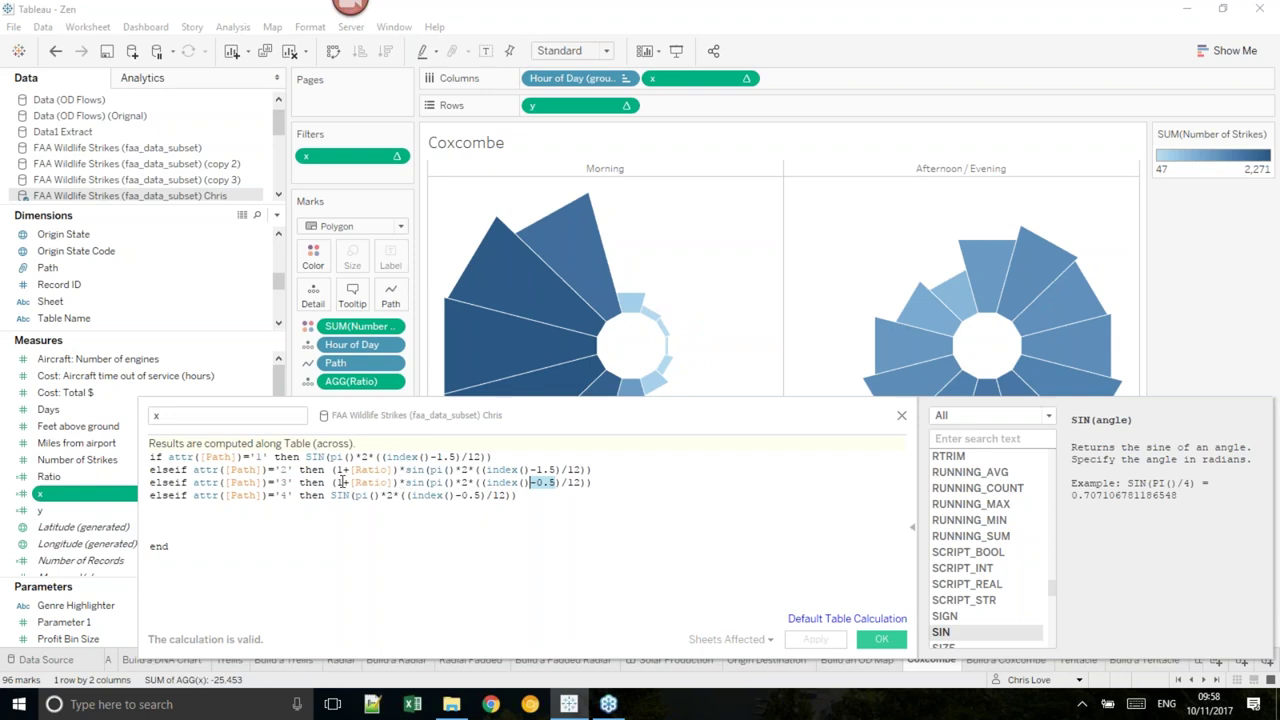
click(463, 495)
click(901, 415)
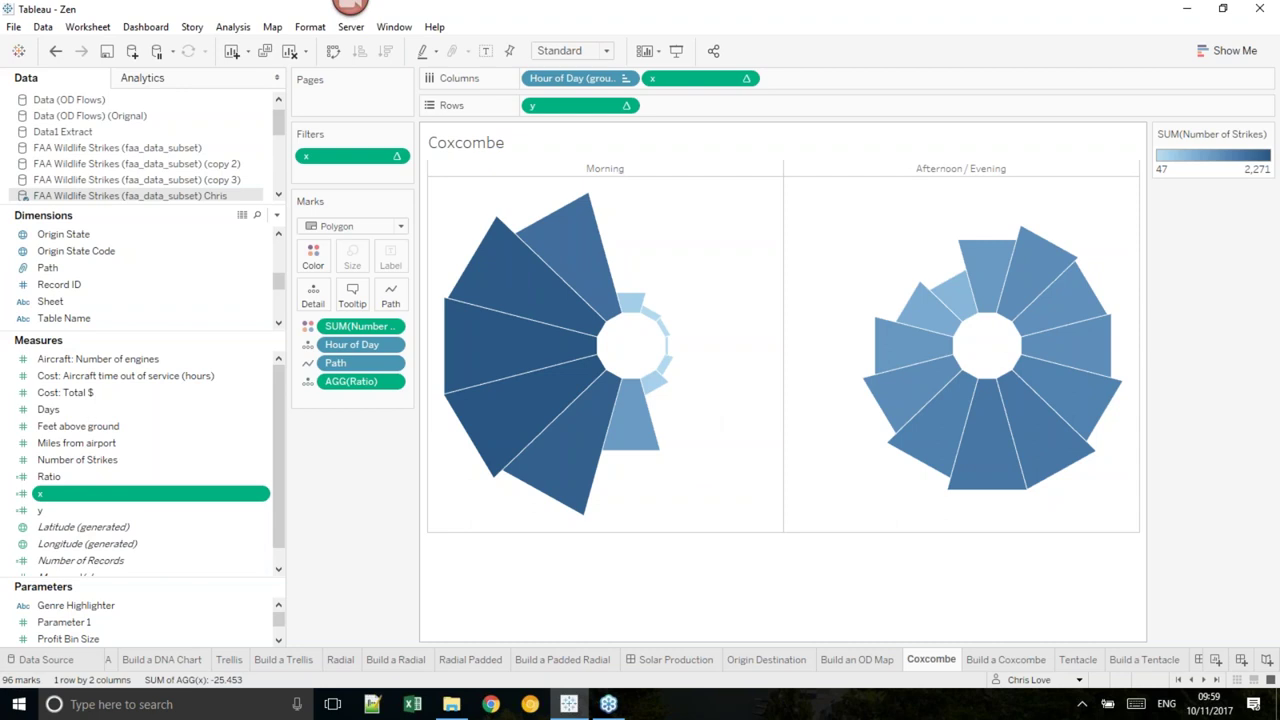
- Open the Works of Lovecraft dashboard and inspect the word details along the tentacle for The Rats in the Walls
click(1207, 680)
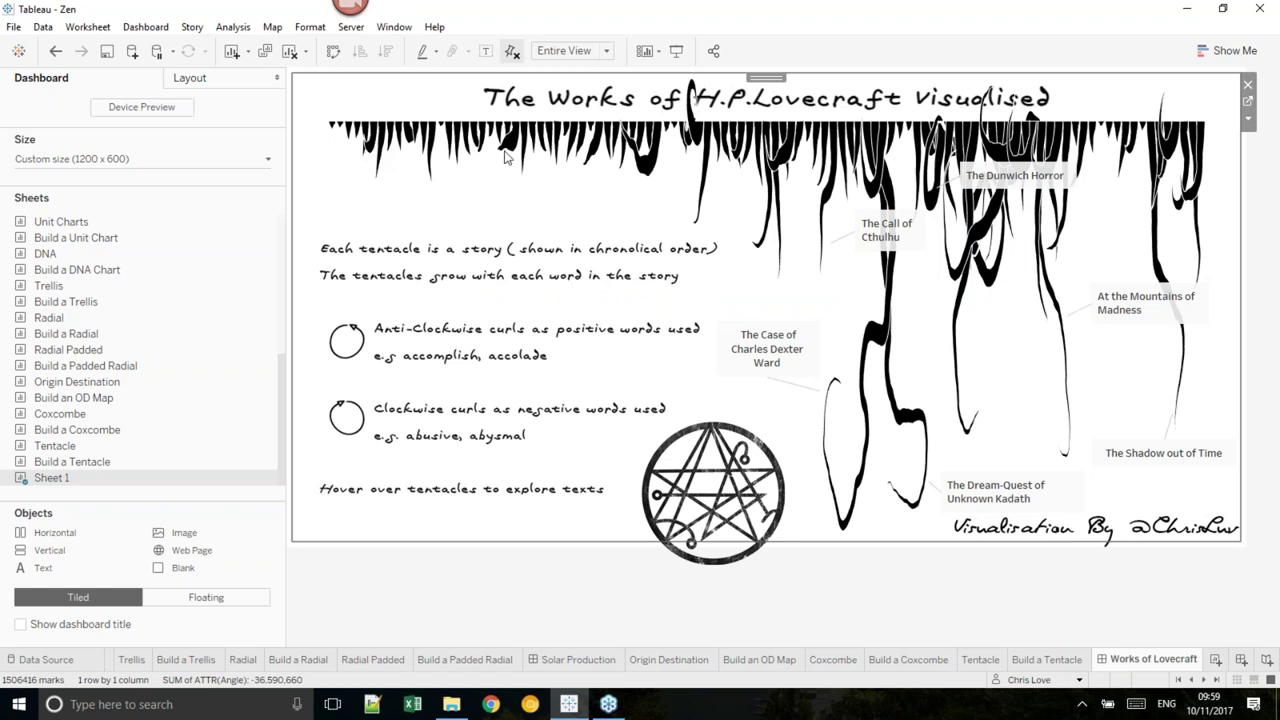
mouse_move(706, 172)
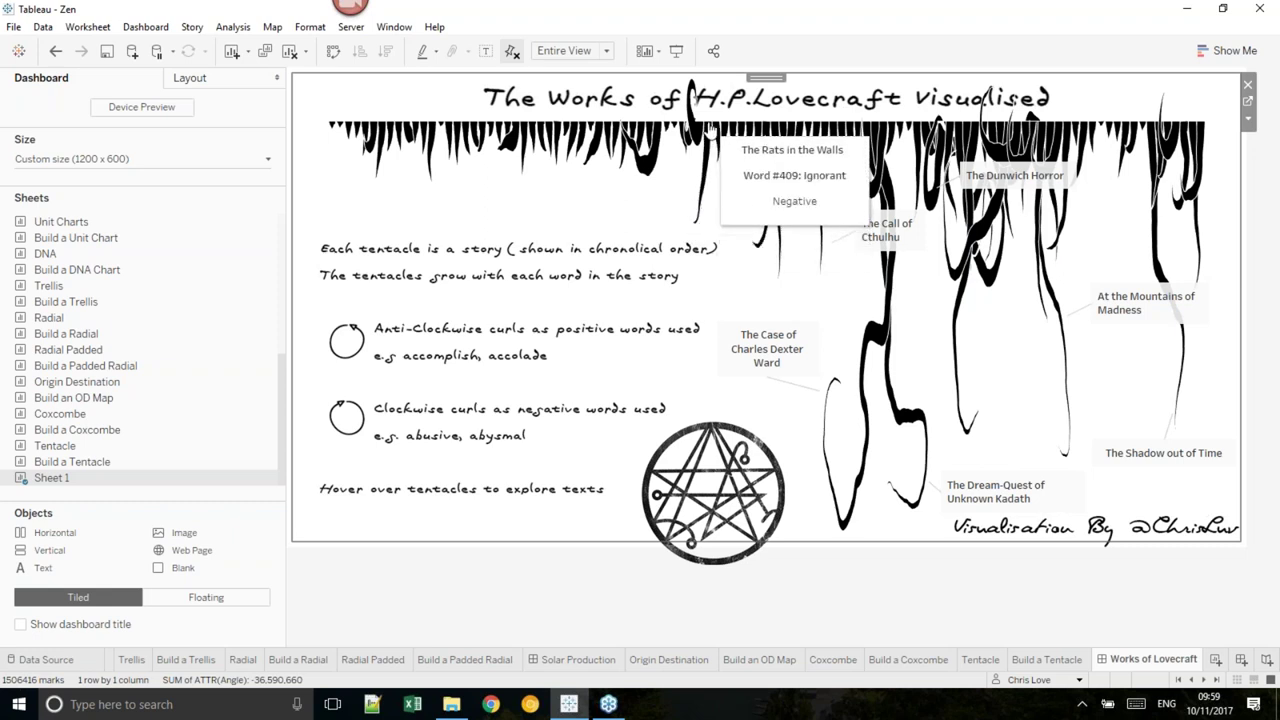
mouse_move(710, 150)
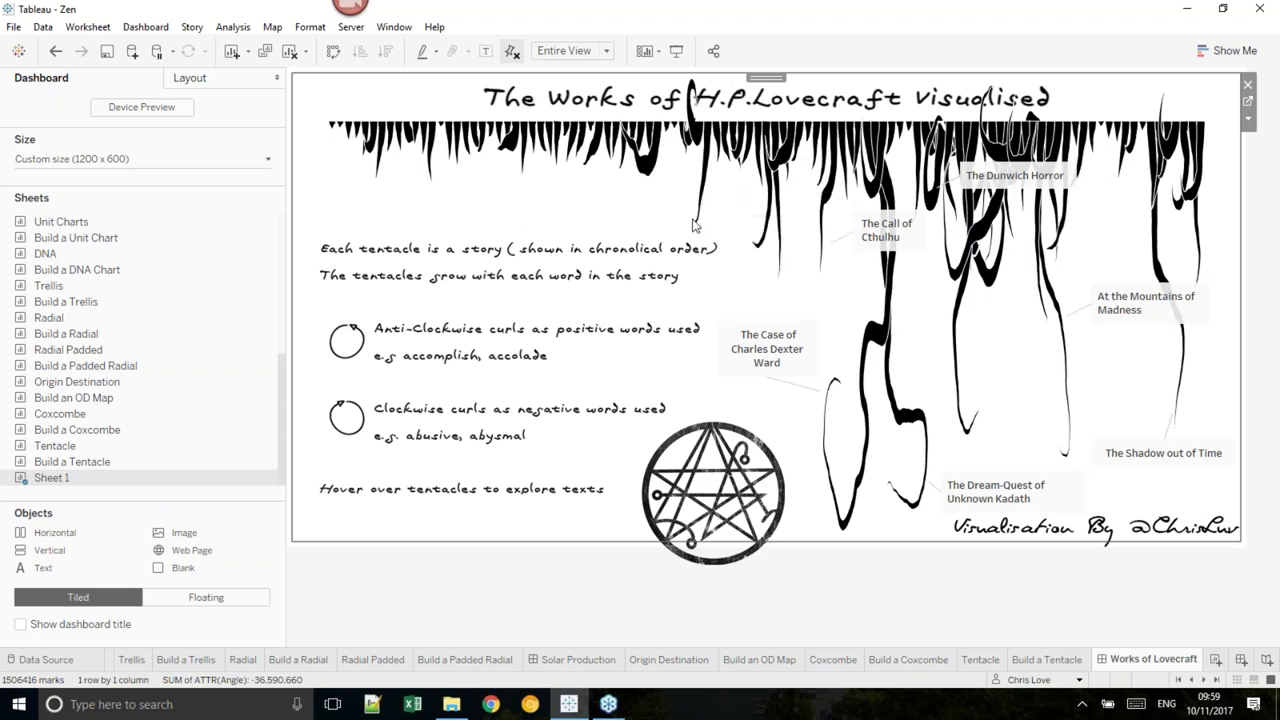
mouse_move(706, 172)
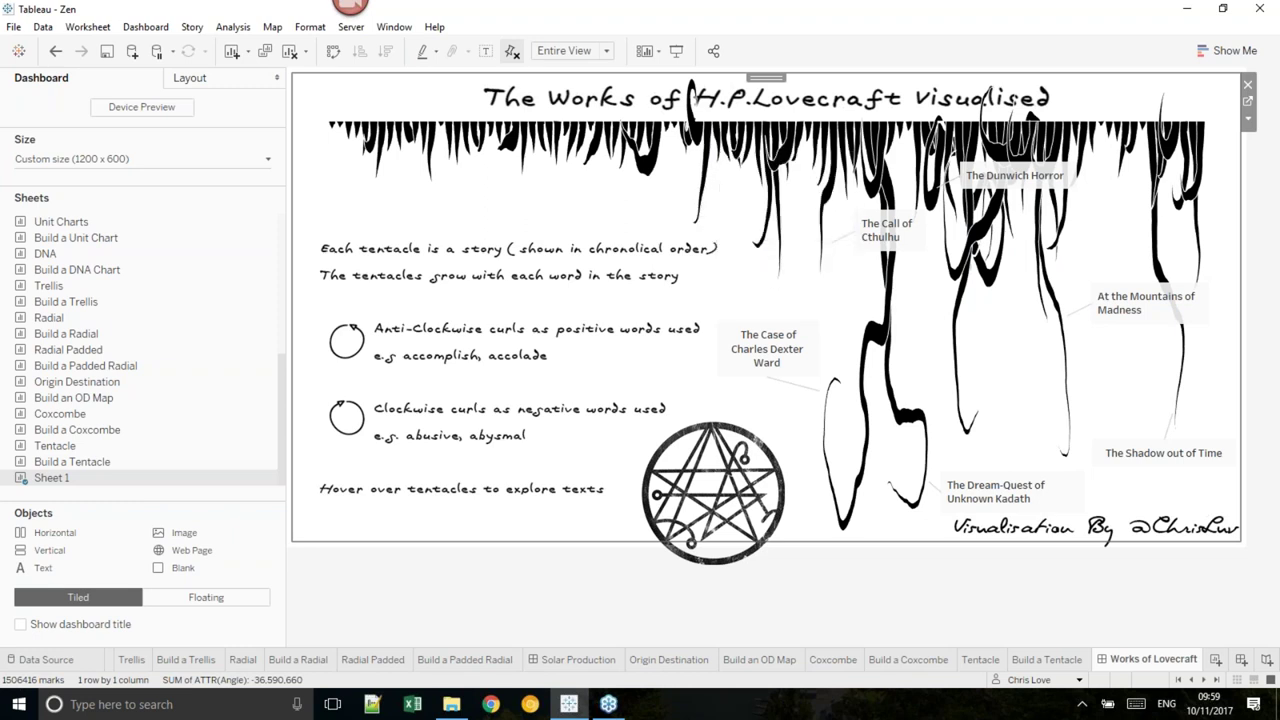